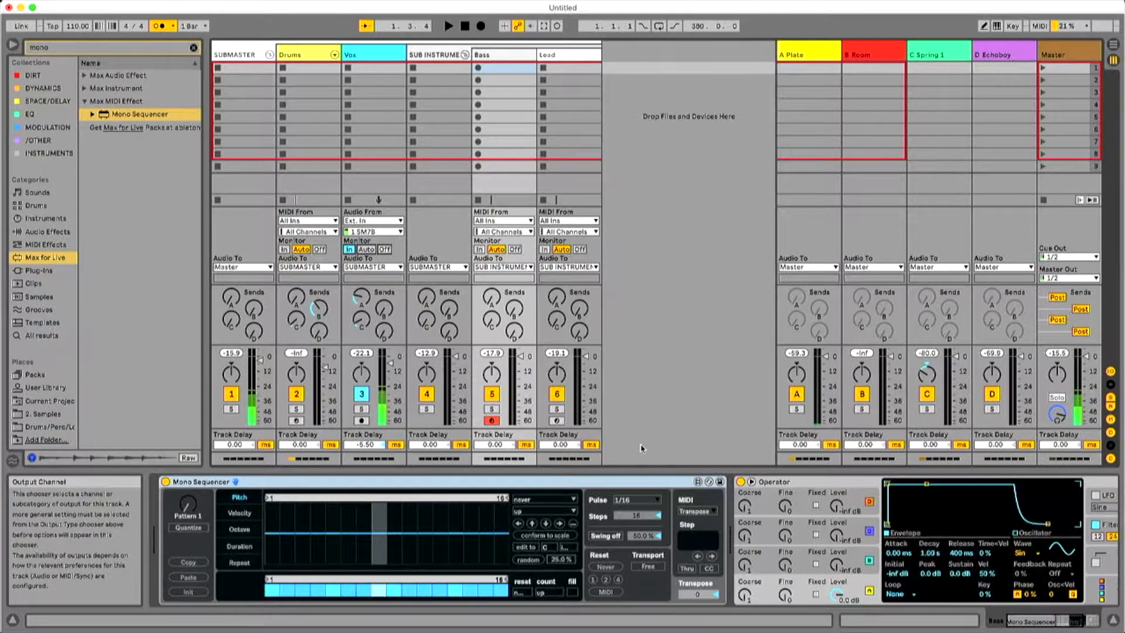
Draw a bass pitch pattern in Mono Sequencer, raising steps 6, 9, 12 and 14 and lowering step 13.
{"action": "left_click", "coordinate": [1075, 622]}
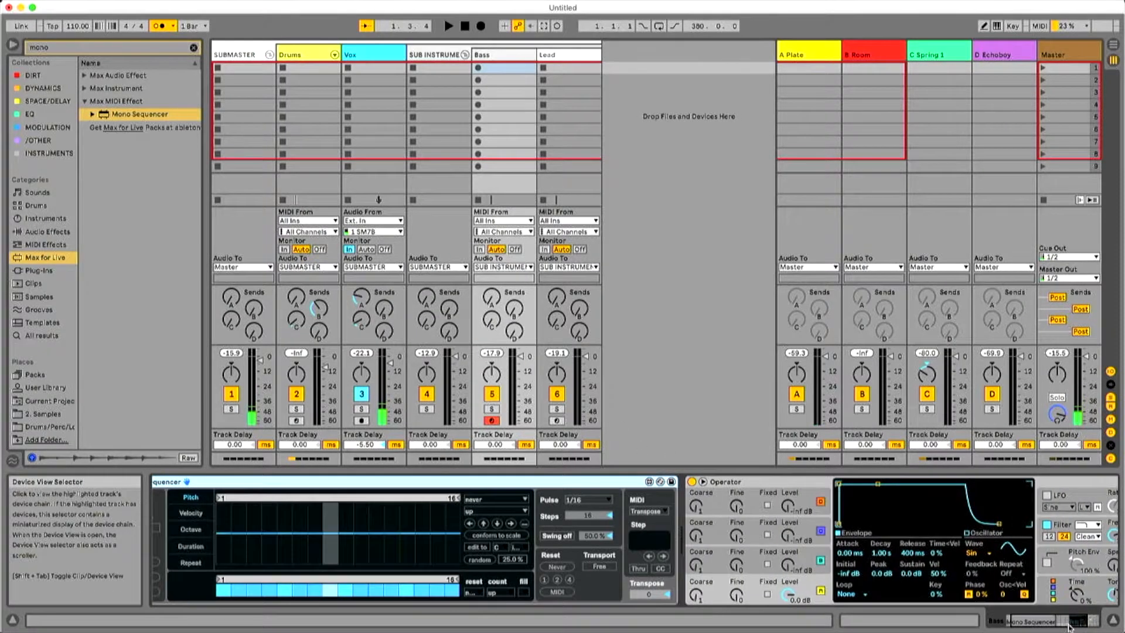
{"action": "left_click_drag", "start_coordinate": [1076, 621], "coordinate": [1045, 619]}
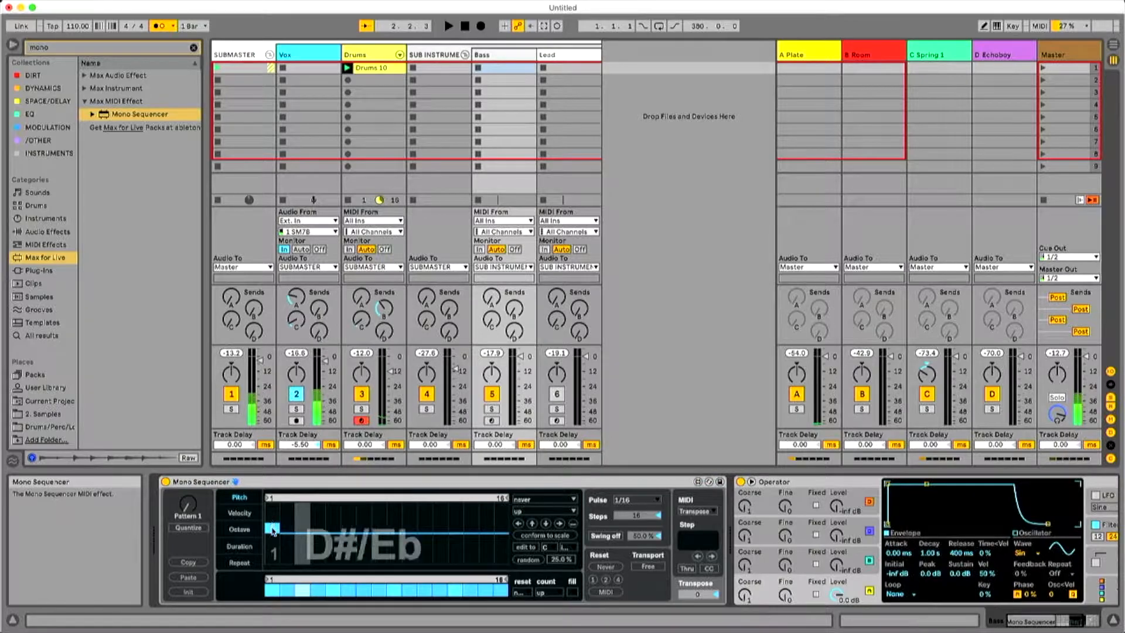
{"action": "left_click", "coordinate": [349, 526]}
{"action": "left_click", "coordinate": [394, 521]}
{"action": "left_click", "coordinate": [440, 523]}
{"action": "left_click", "coordinate": [455, 557]}
{"action": "left_click", "coordinate": [470, 525]}
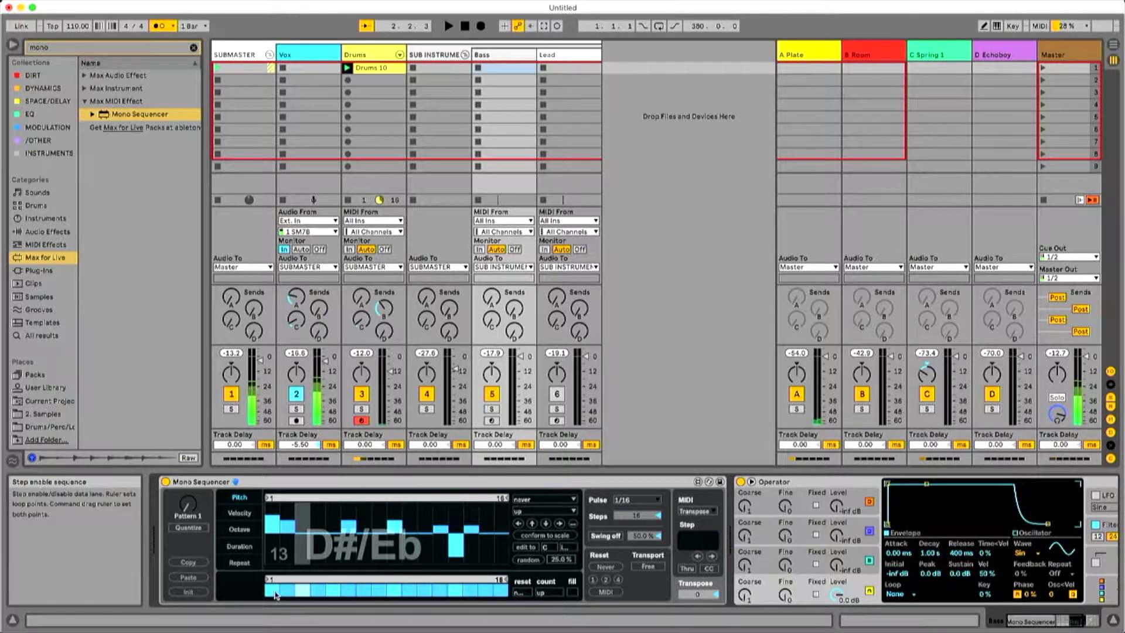
Mute steps 4, 5 and 10 of the bass sequence, audition it with the drums, and adjust the pitch of step 2.
{"action": "left_click_drag", "start_coordinate": [310, 592], "coordinate": [335, 592]}
{"action": "left_click", "coordinate": [410, 592]}
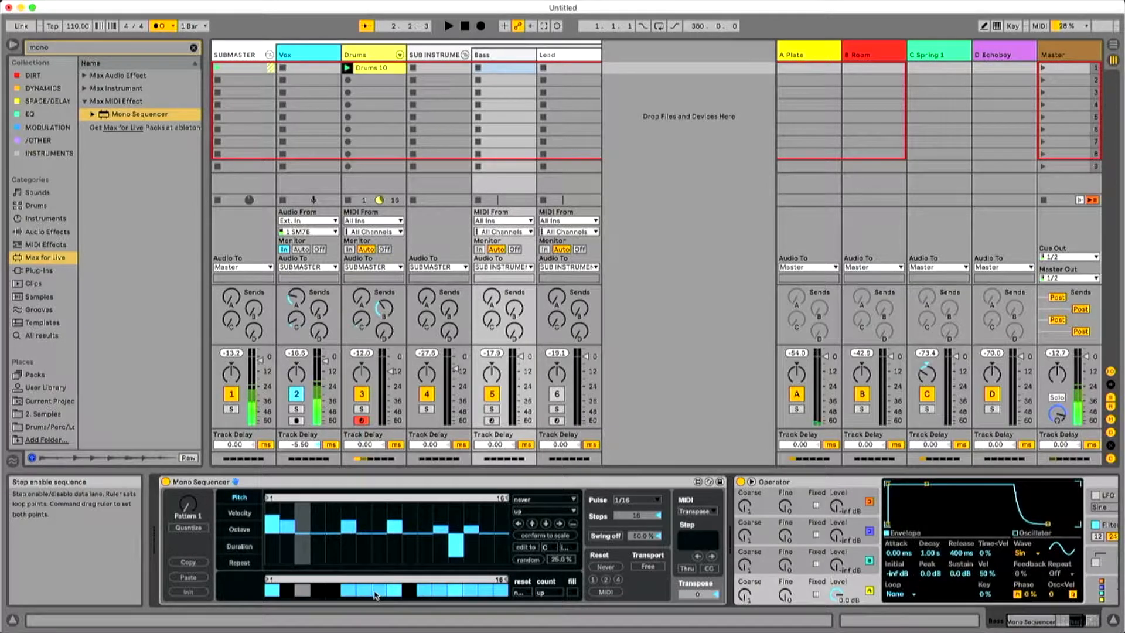
{"action": "key", "text": "space"}
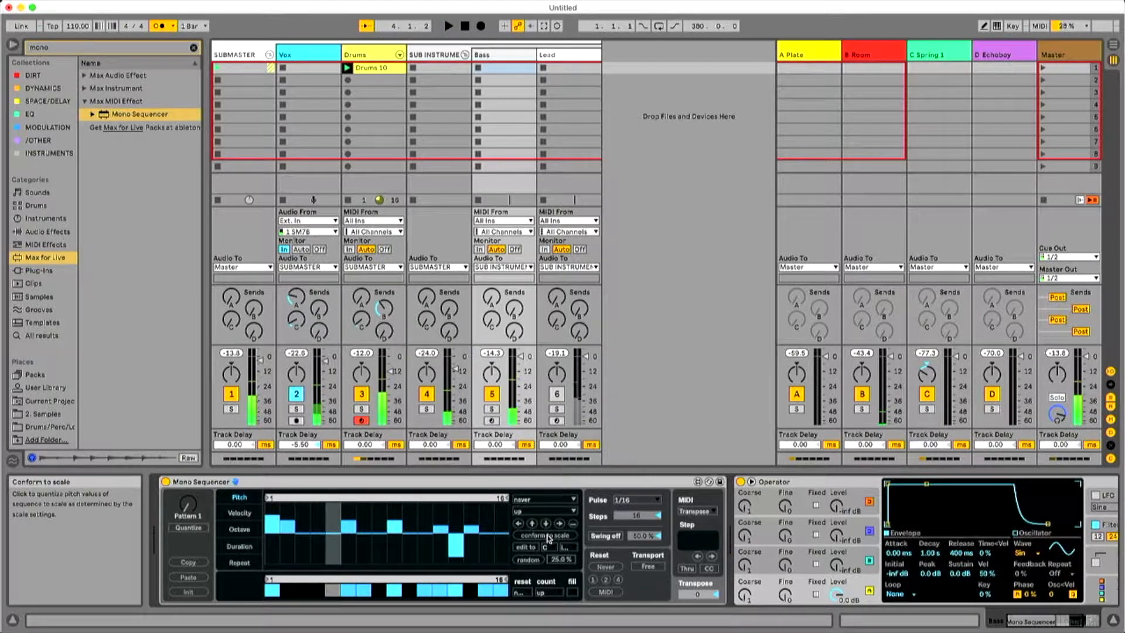
{"action": "left_click", "coordinate": [288, 517]}
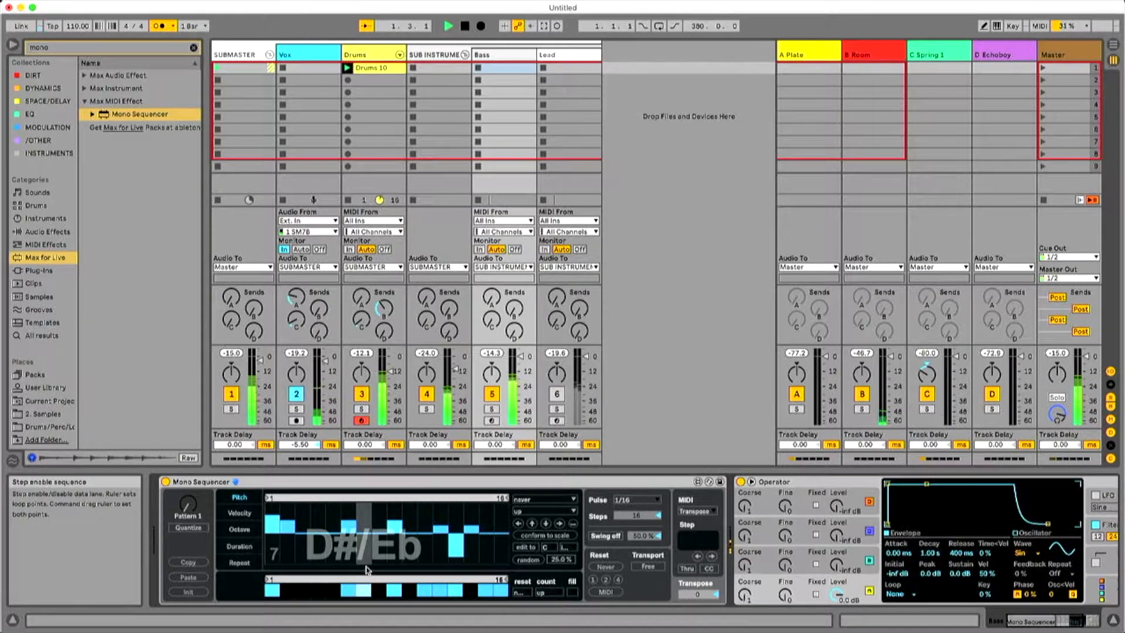
Shorten the sequencer's velocity lane to a three-step loop, vary its velocities, and play the pattern.
{"action": "left_click", "coordinate": [239, 513]}
{"action": "left_click_drag", "start_coordinate": [504, 498], "coordinate": [310, 504]}
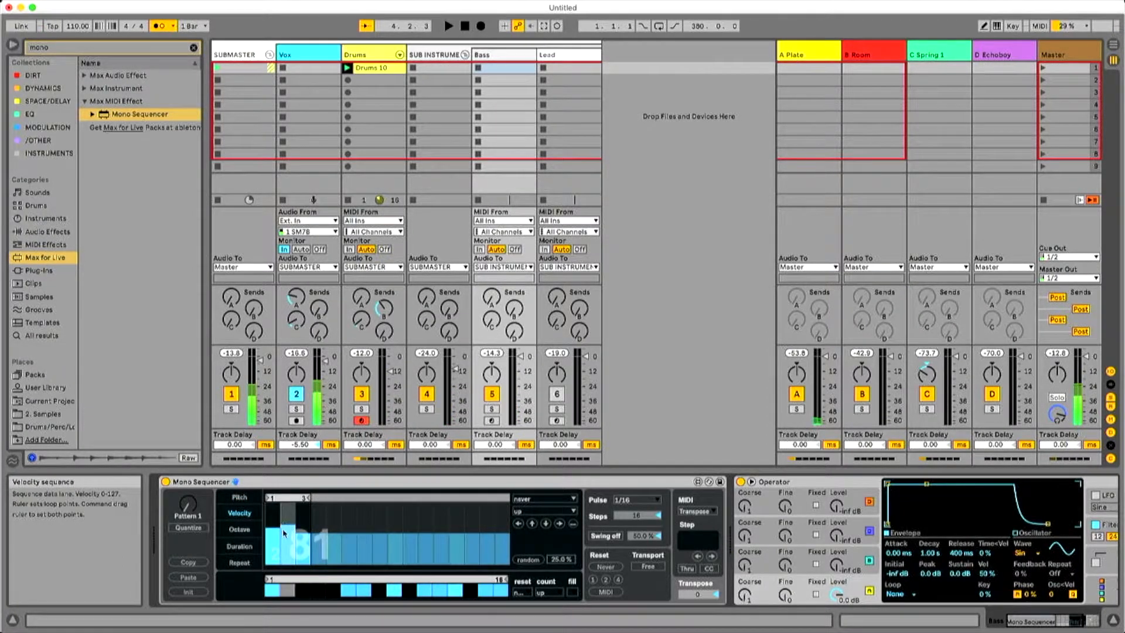
{"action": "key", "text": "space"}
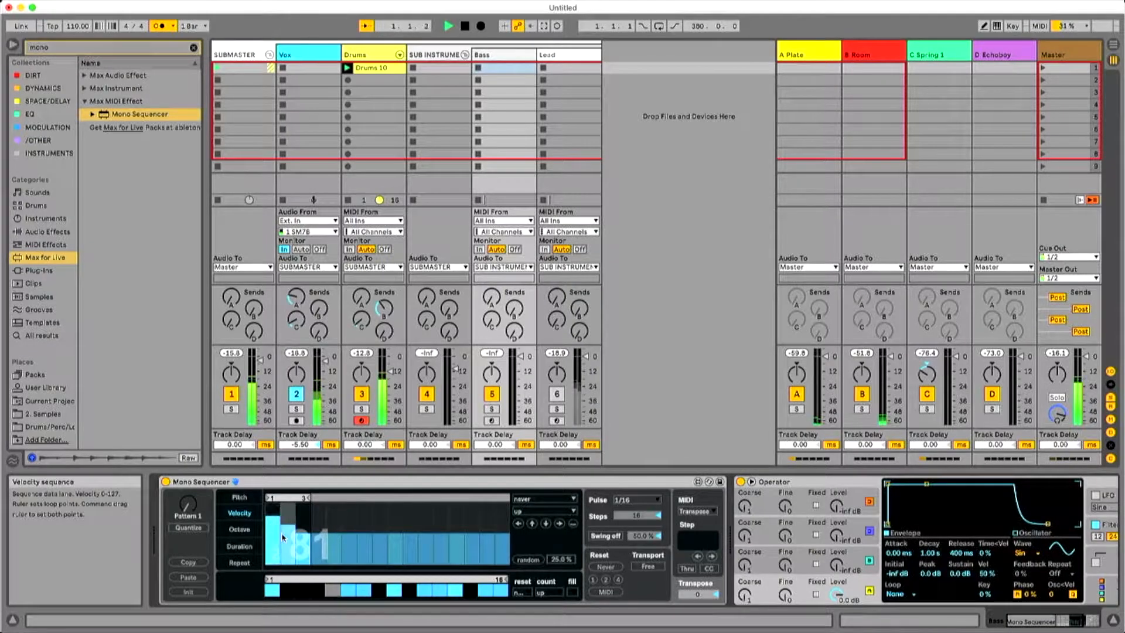
Shorten the sequencer's octave lane to a four-step loop and lower its opening steps to octave -1, auditioning the result.
{"action": "left_click", "coordinate": [238, 529]}
{"action": "left_click_drag", "start_coordinate": [505, 497], "coordinate": [330, 505]}
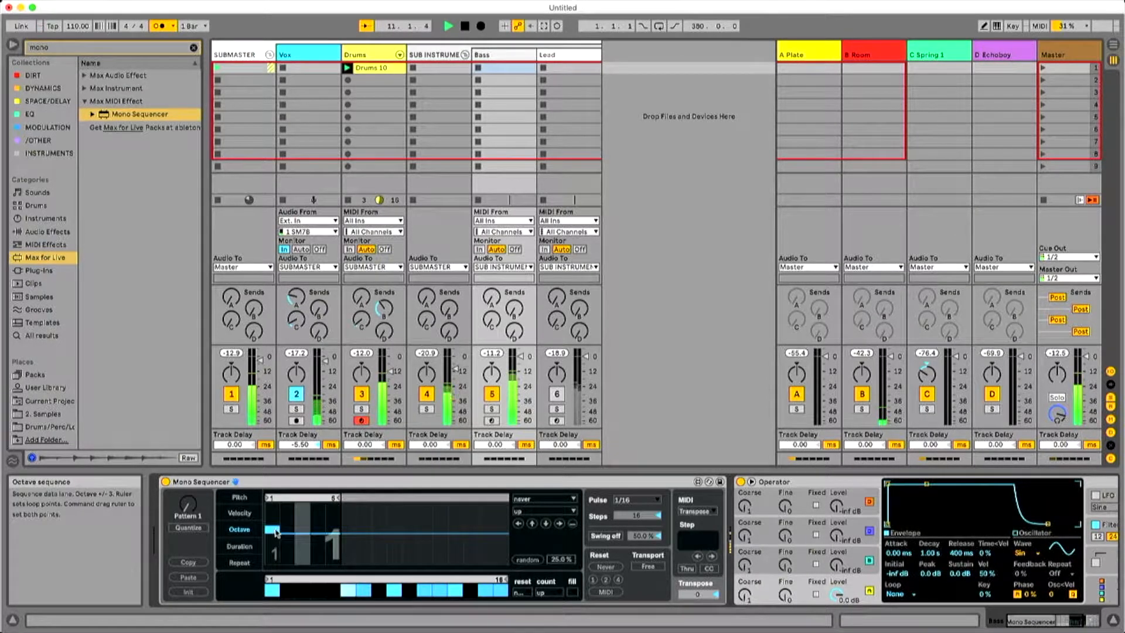
{"action": "key", "text": "space"}
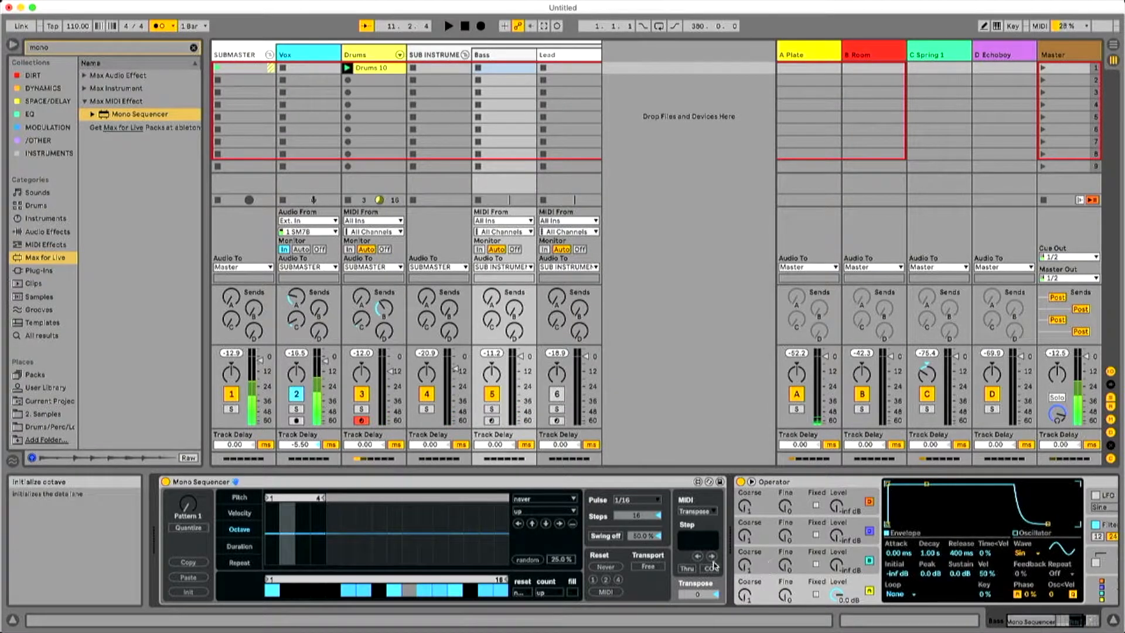
{"action": "left_click", "coordinate": [308, 543]}
{"action": "key", "text": "space"}
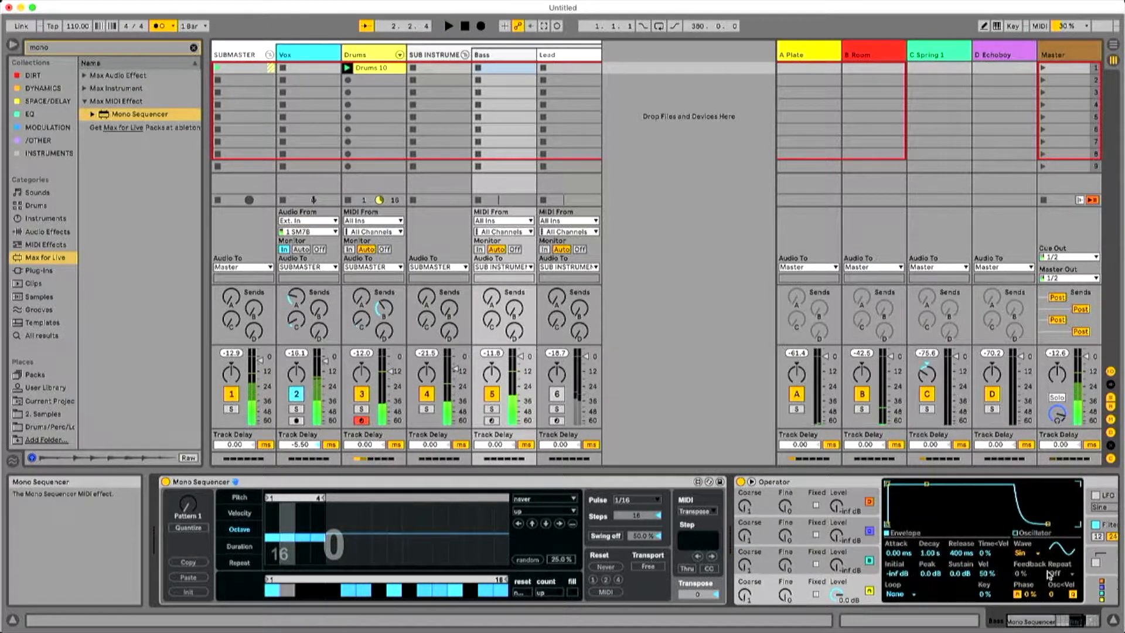
Enable Operator's pitch envelope and set its amount to about -13% while auditioning the bass.
{"action": "left_click", "coordinate": [1028, 622]}
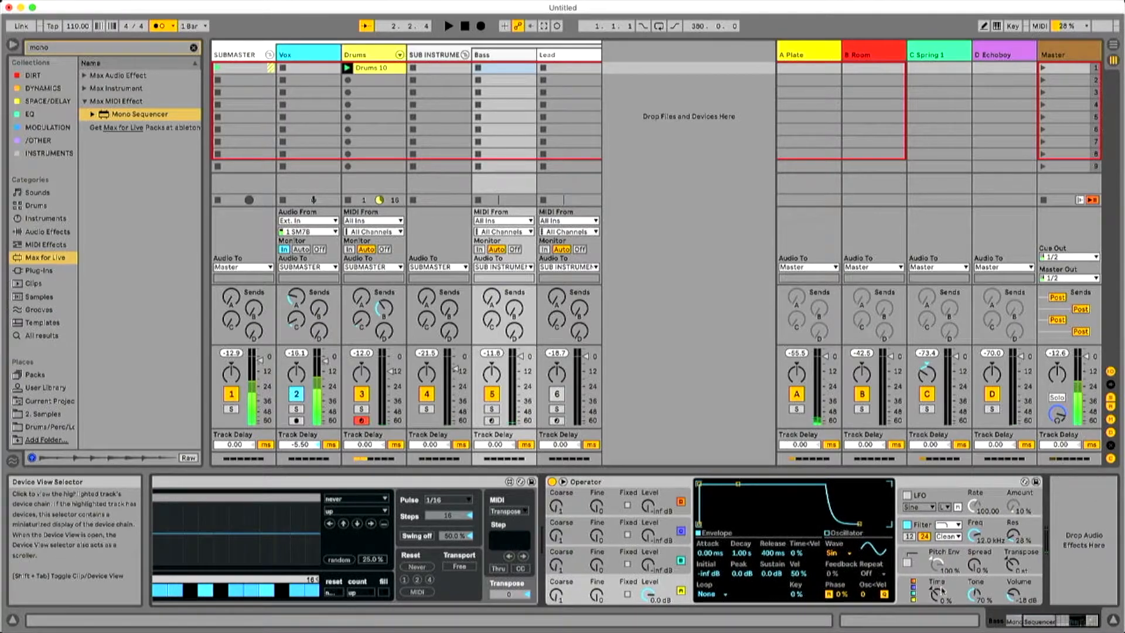
{"action": "left_click", "coordinate": [950, 565]}
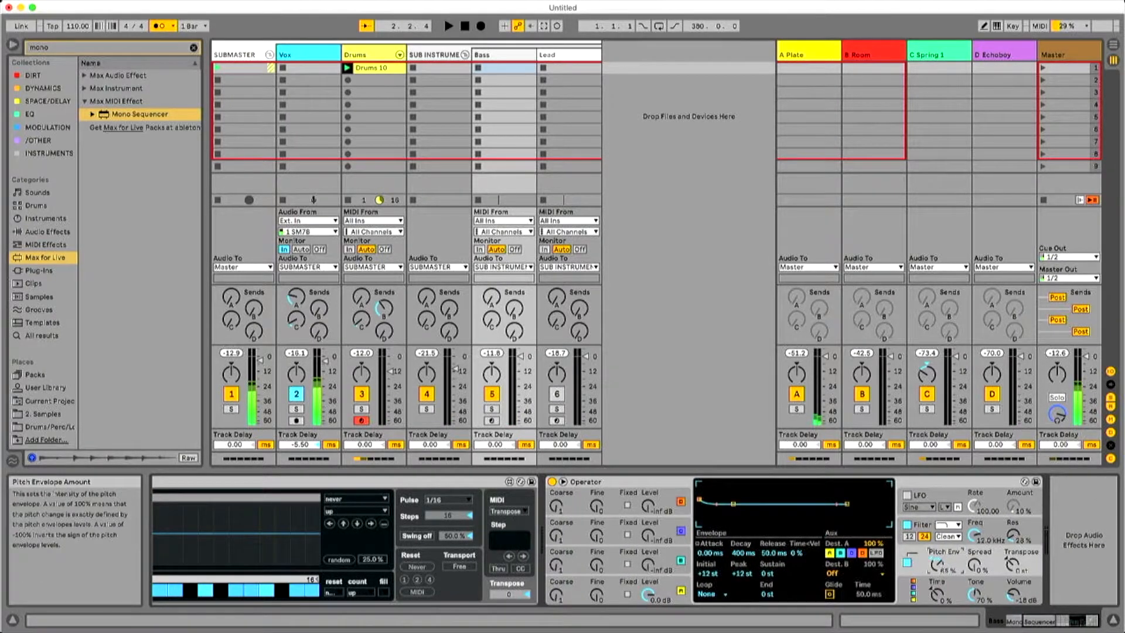
{"action": "key", "text": "space"}
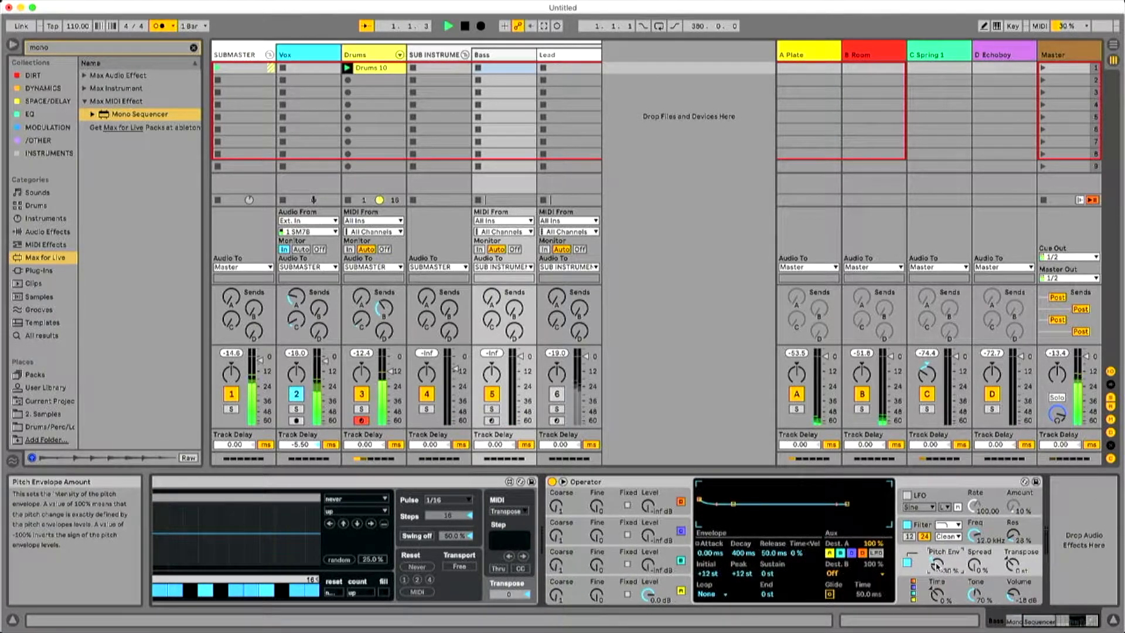
{"action": "left_click_drag", "start_coordinate": [936, 564], "coordinate": [935, 552]}
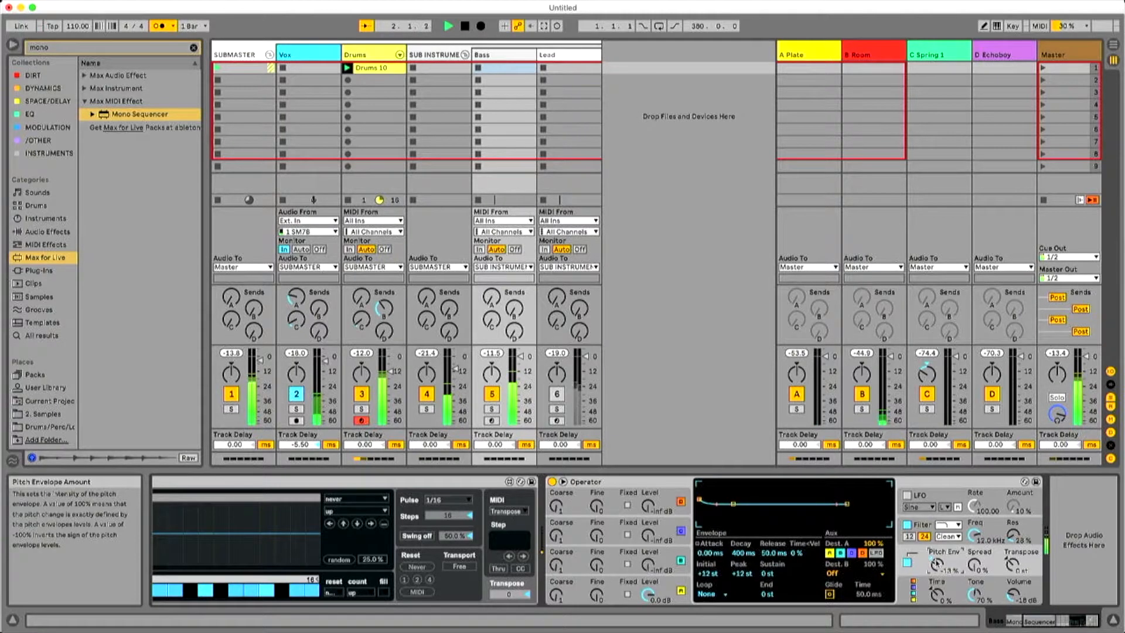
Choose another Operator algorithm and set oscillator D to coarse 12 with a level of about -4.1 dB.
{"action": "left_click", "coordinate": [913, 590]}
{"action": "key", "text": "space"}
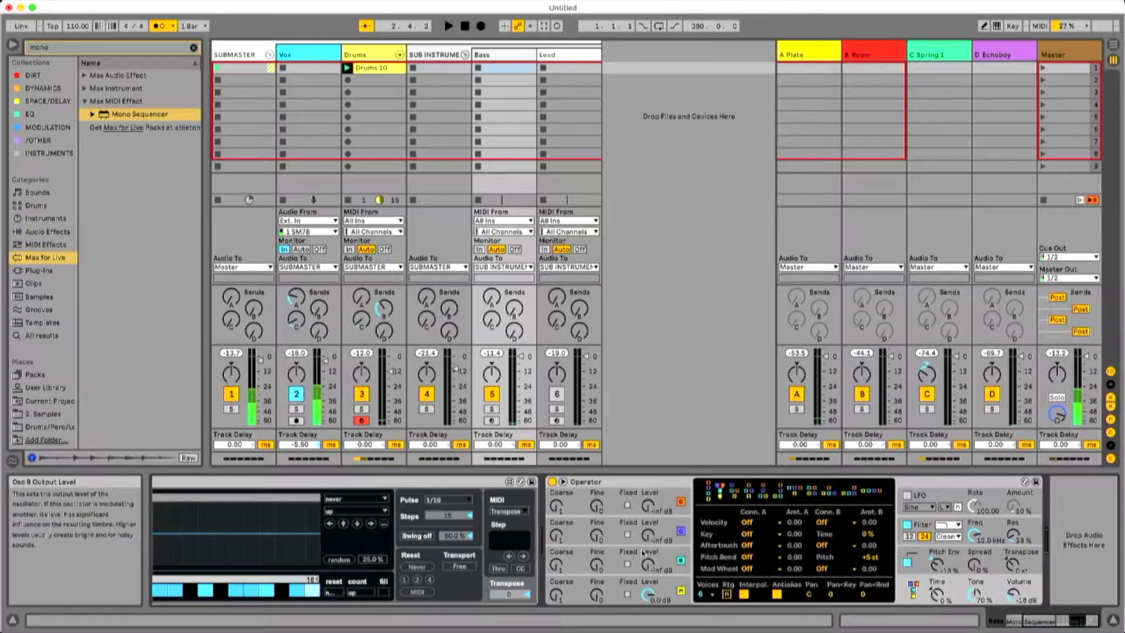
{"action": "left_click_drag", "start_coordinate": [648, 505], "coordinate": [648, 492]}
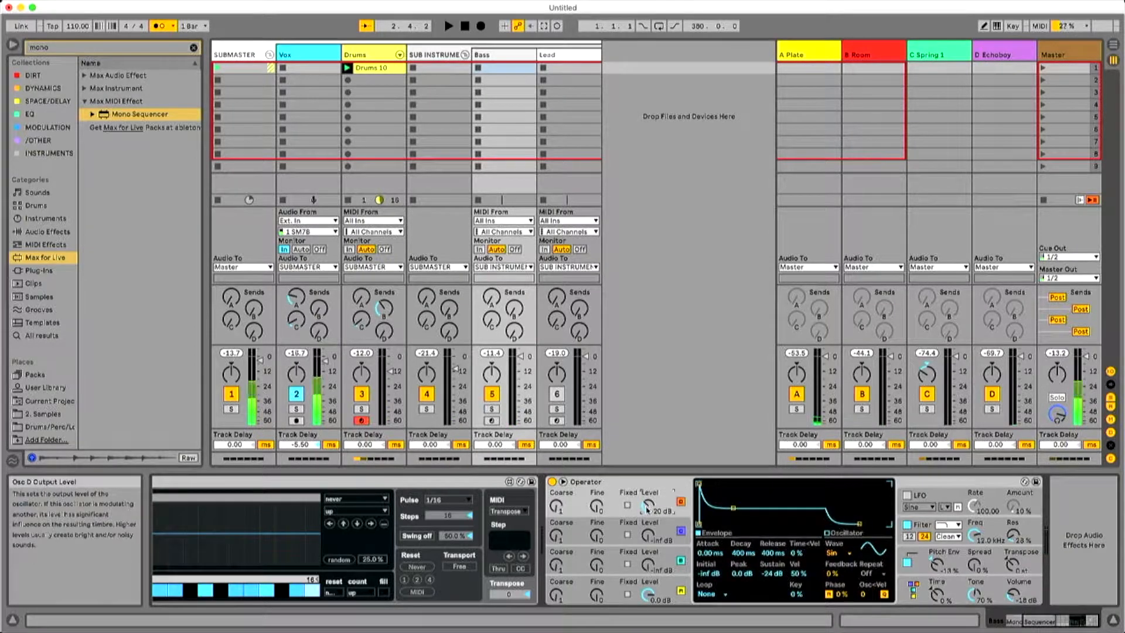
{"action": "key", "text": "space"}
{"action": "left_click_drag", "start_coordinate": [554, 505], "coordinate": [555, 481]}
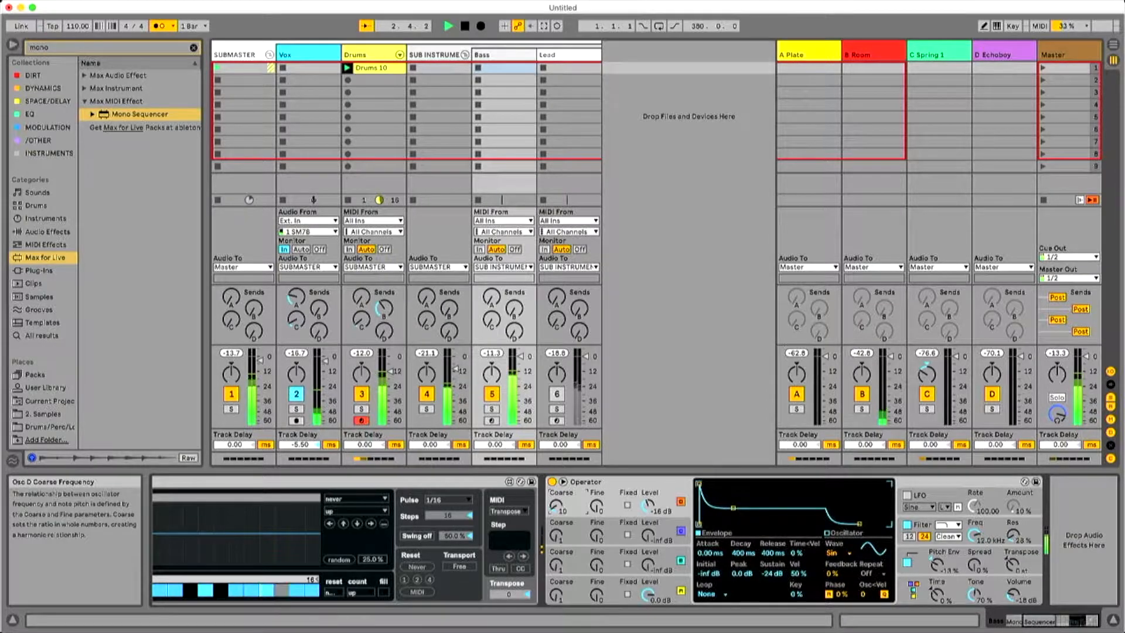
{"action": "left_click_drag", "start_coordinate": [647, 510], "coordinate": [647, 499]}
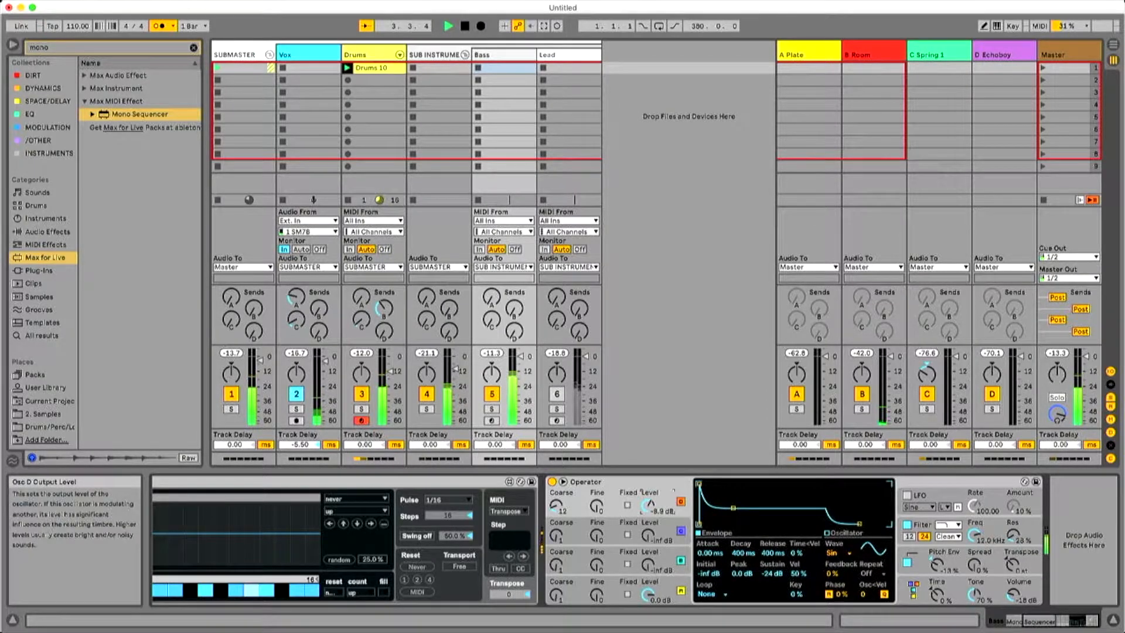
Change oscillator D's waveform to Saw 3 and play the bass pattern.
{"action": "left_click", "coordinate": [844, 533]}
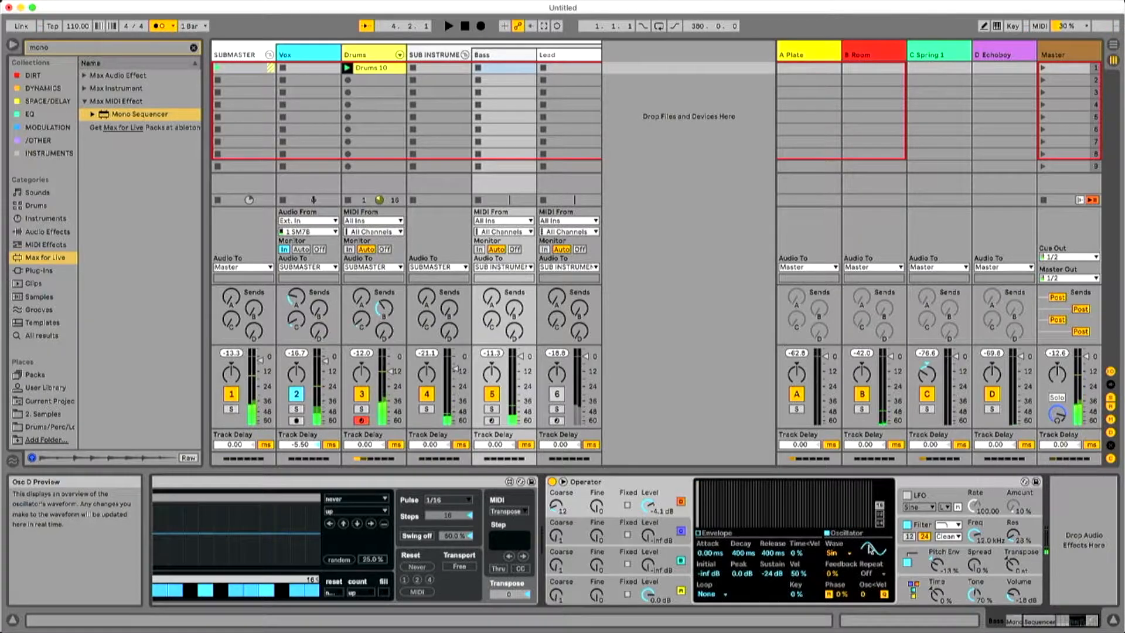
{"action": "left_click", "coordinate": [836, 552]}
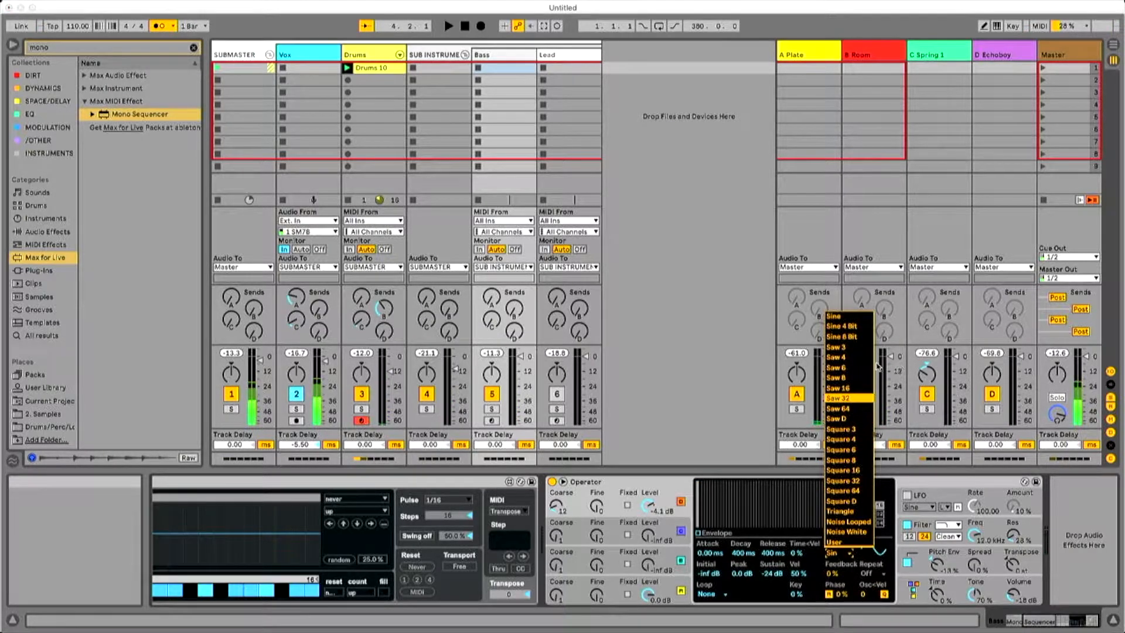
{"action": "left_click", "coordinate": [836, 347]}
{"action": "key", "text": "space"}
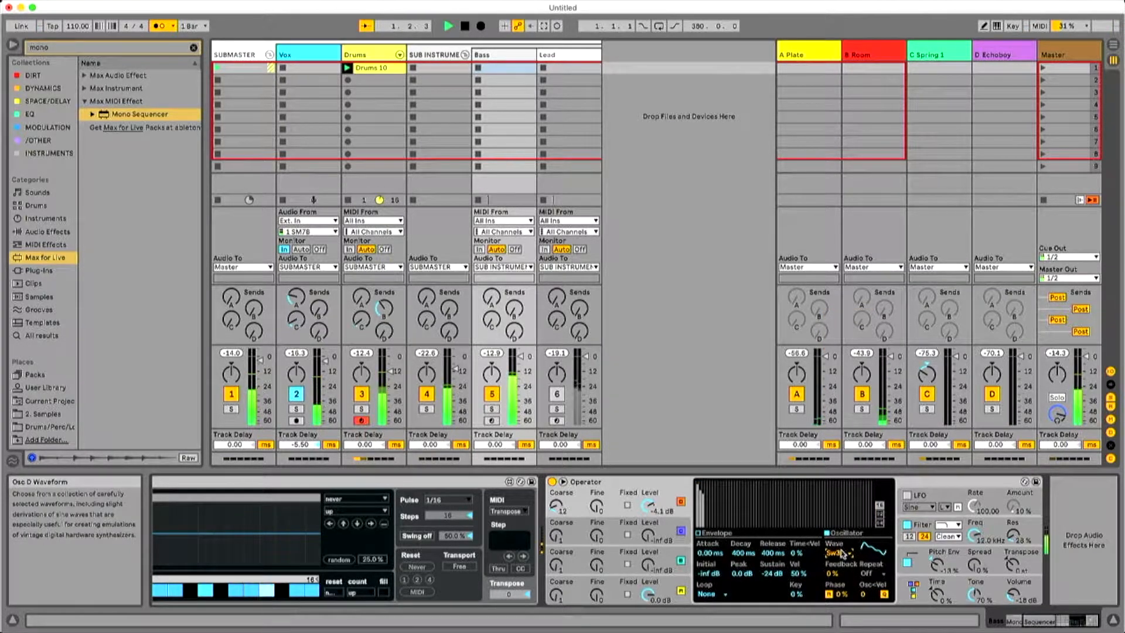
Set oscillator C to a Square 3 waveform with 19% feedback, coarse 12 and a level of about -22 dB.
{"action": "left_click_drag", "start_coordinate": [640, 535], "coordinate": [640, 515]}
{"action": "left_click", "coordinate": [845, 552]}
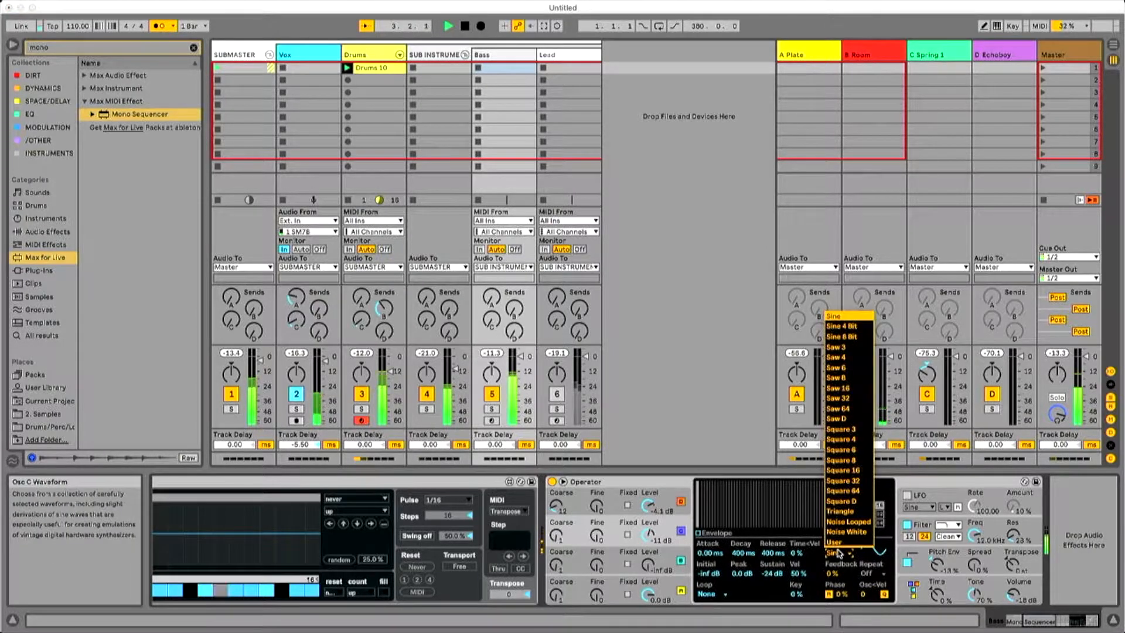
{"action": "left_click", "coordinate": [862, 430]}
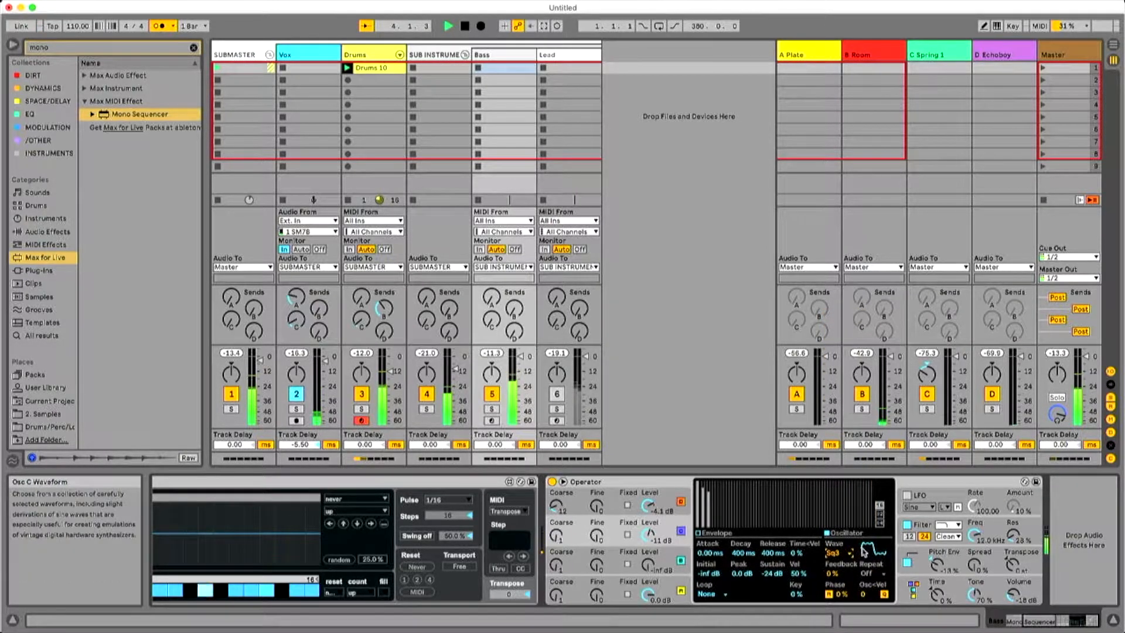
{"action": "left_click_drag", "start_coordinate": [650, 537], "coordinate": [656, 520]}
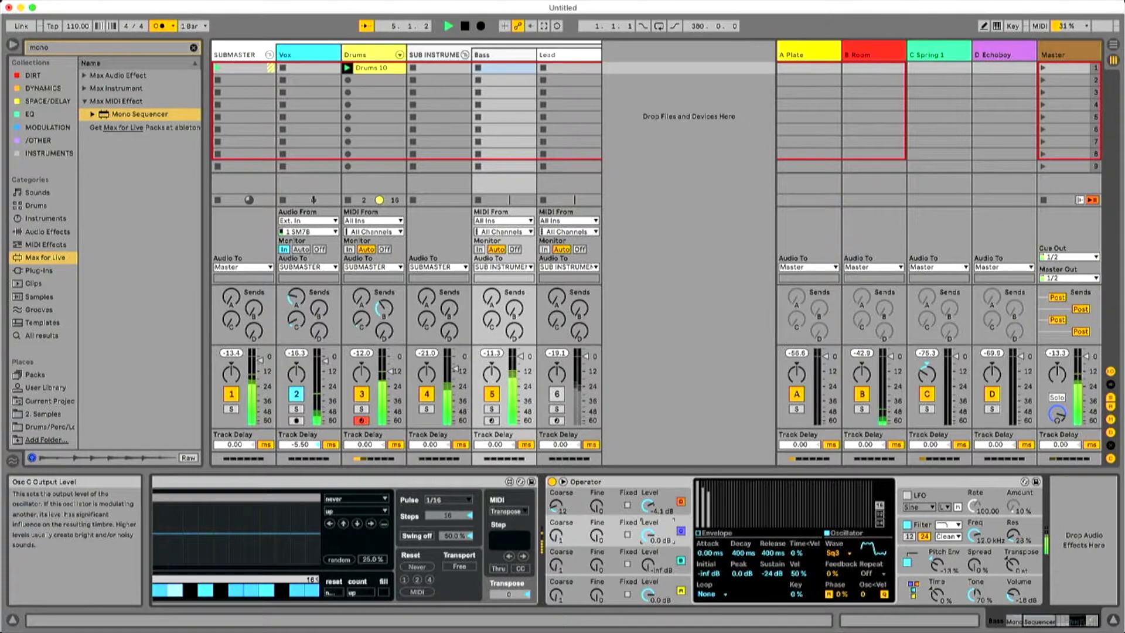
{"action": "left_click_drag", "start_coordinate": [830, 574], "coordinate": [830, 557]}
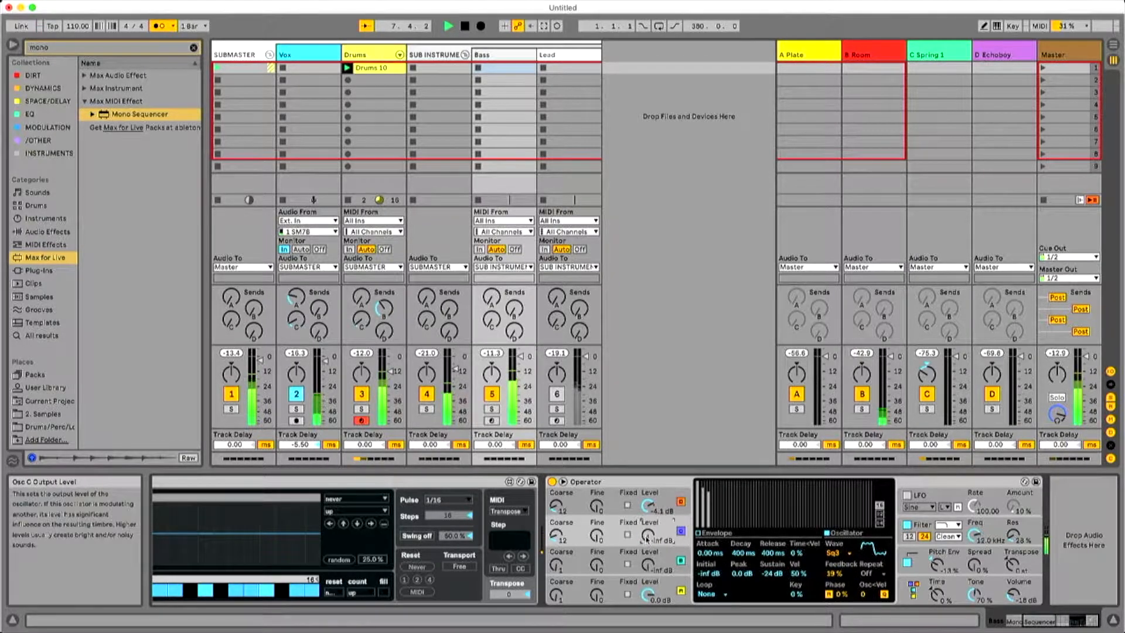
{"action": "left_click_drag", "start_coordinate": [647, 537], "coordinate": [646, 532]}
Switch Operator to the algorithm with oscillators B, C and D modulating A in parallel, and audition it.
{"action": "left_click", "coordinate": [647, 564]}
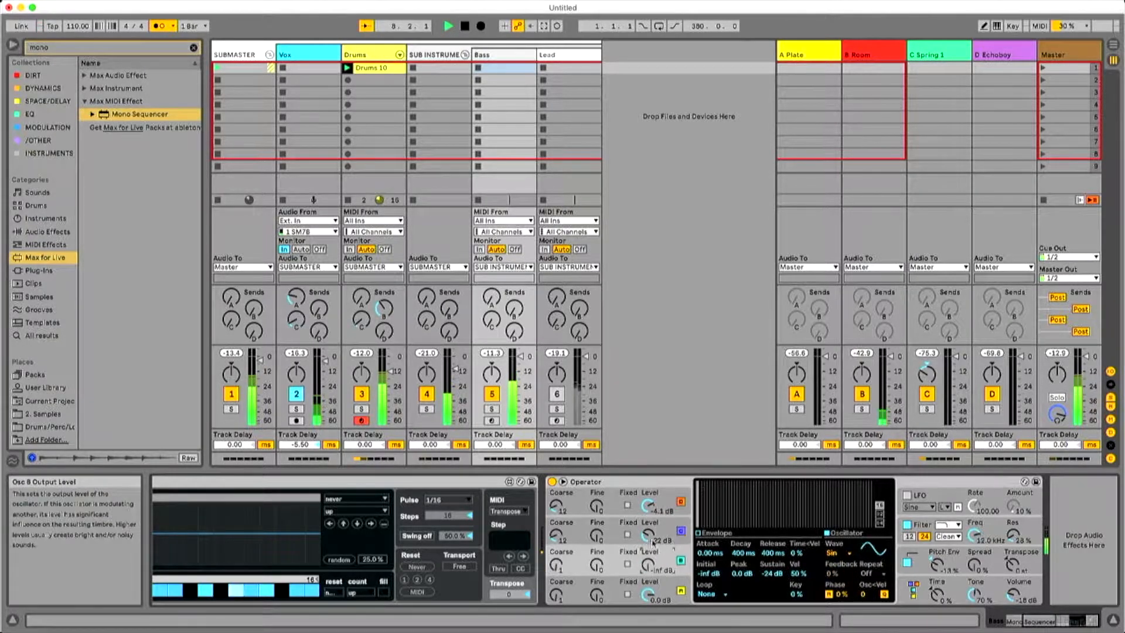
{"action": "left_click", "coordinate": [910, 589]}
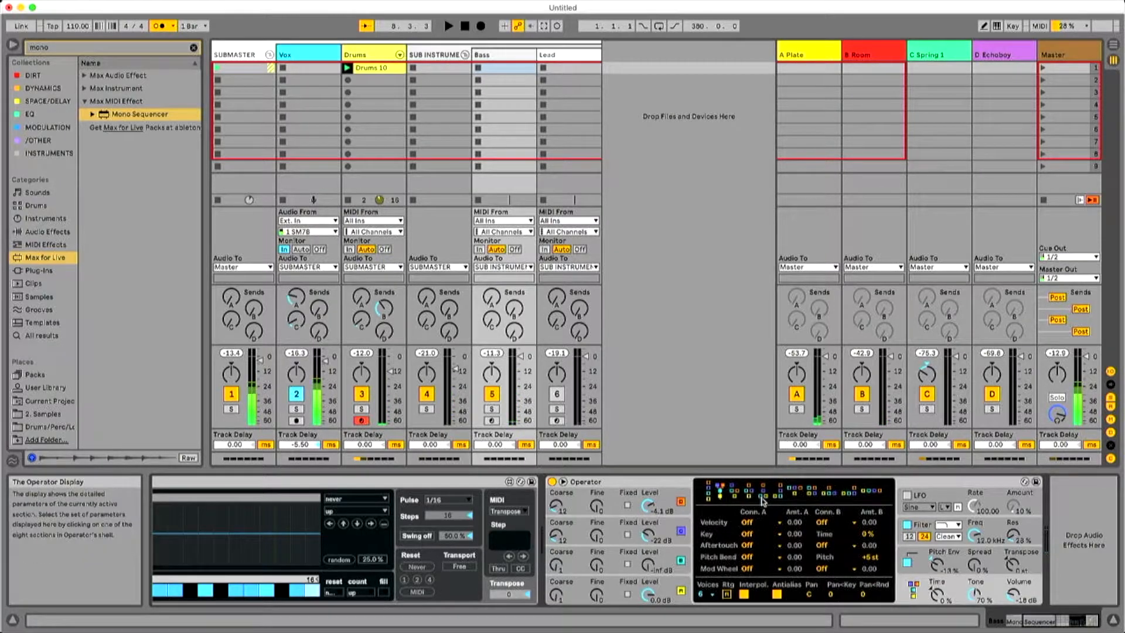
{"action": "left_click", "coordinate": [796, 492]}
{"action": "key", "text": "space"}
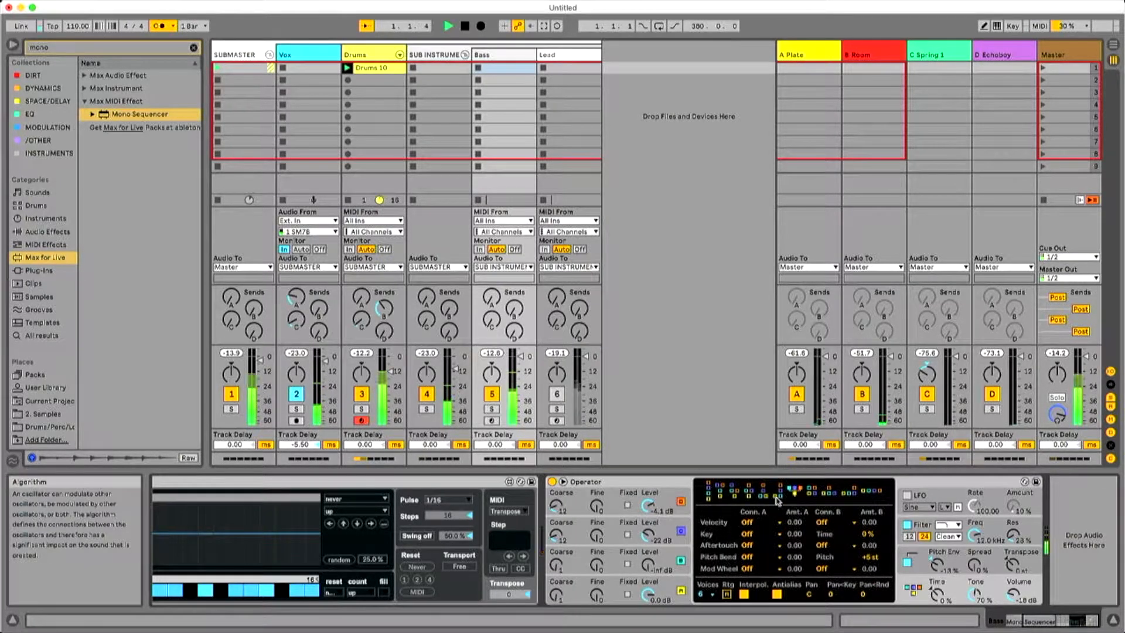
Rebalance the modulators, setting oscillator C's level to about -23 dB and oscillator D to coarse 12 at about -43 dB.
{"action": "left_click_drag", "start_coordinate": [555, 535], "coordinate": [556, 530]}
{"action": "left_click_drag", "start_coordinate": [650, 538], "coordinate": [650, 548]}
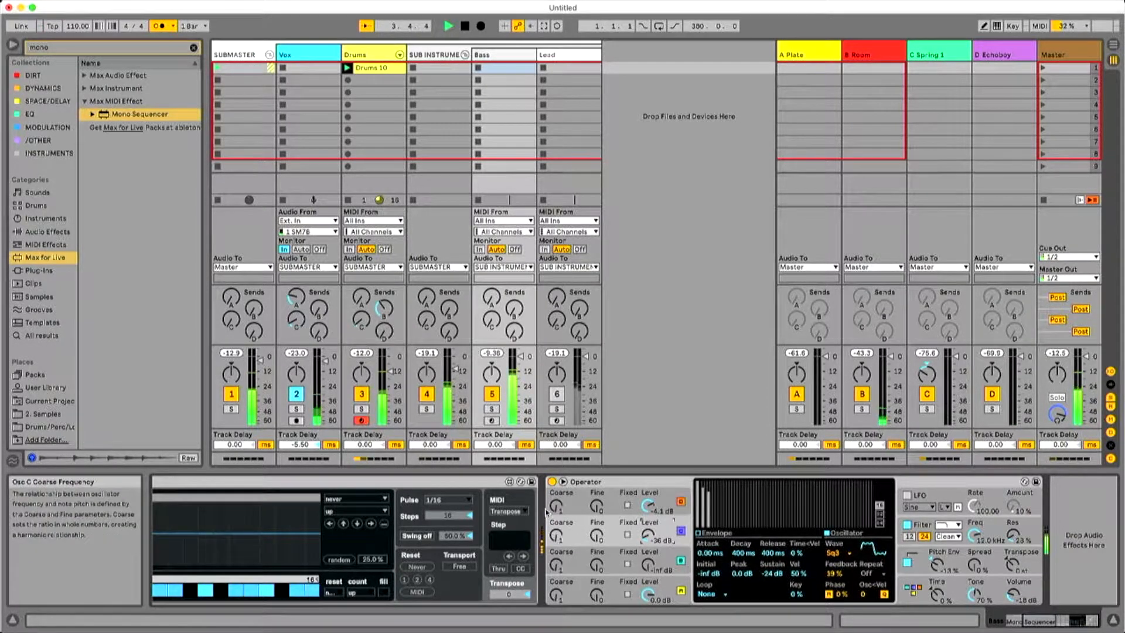
{"action": "left_click_drag", "start_coordinate": [555, 515], "coordinate": [555, 507]}
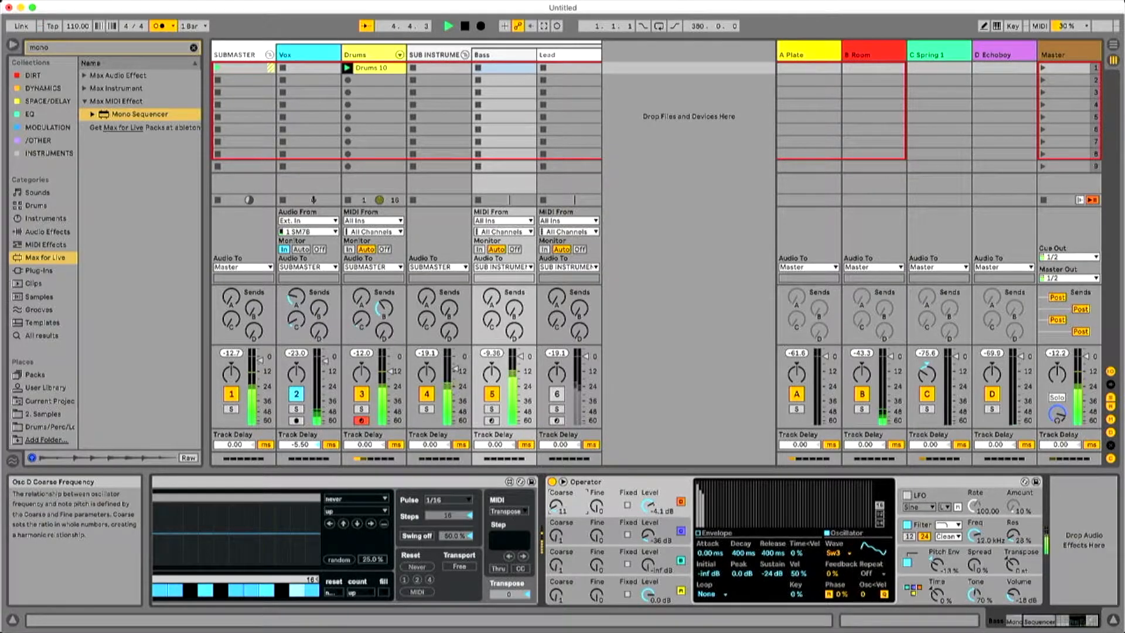
{"action": "mouse_move", "coordinate": [647, 506]}
{"action": "left_mouse_down"}
{"action": "mouse_move", "coordinate": [647, 527]}
{"action": "mouse_move", "coordinate": [647, 508]}
{"action": "left_mouse_up"}
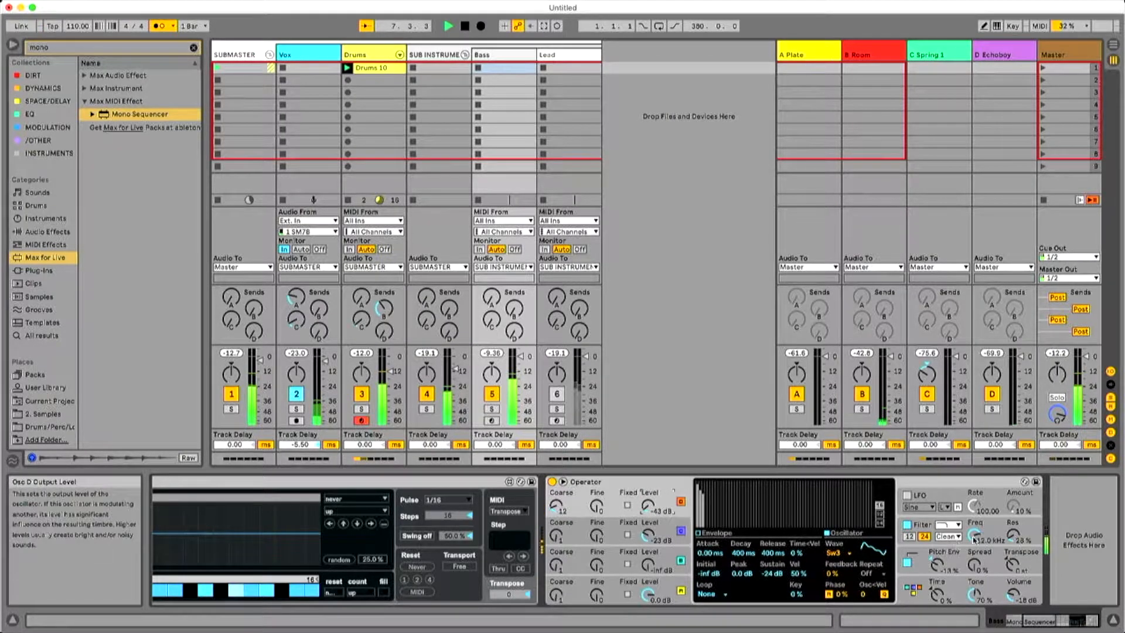
Set Operator's filter to the MS2 circuit with a cutoff of about 764 Hz and resonance of about 69%.
{"action": "left_click_drag", "start_coordinate": [975, 536], "coordinate": [974, 562]}
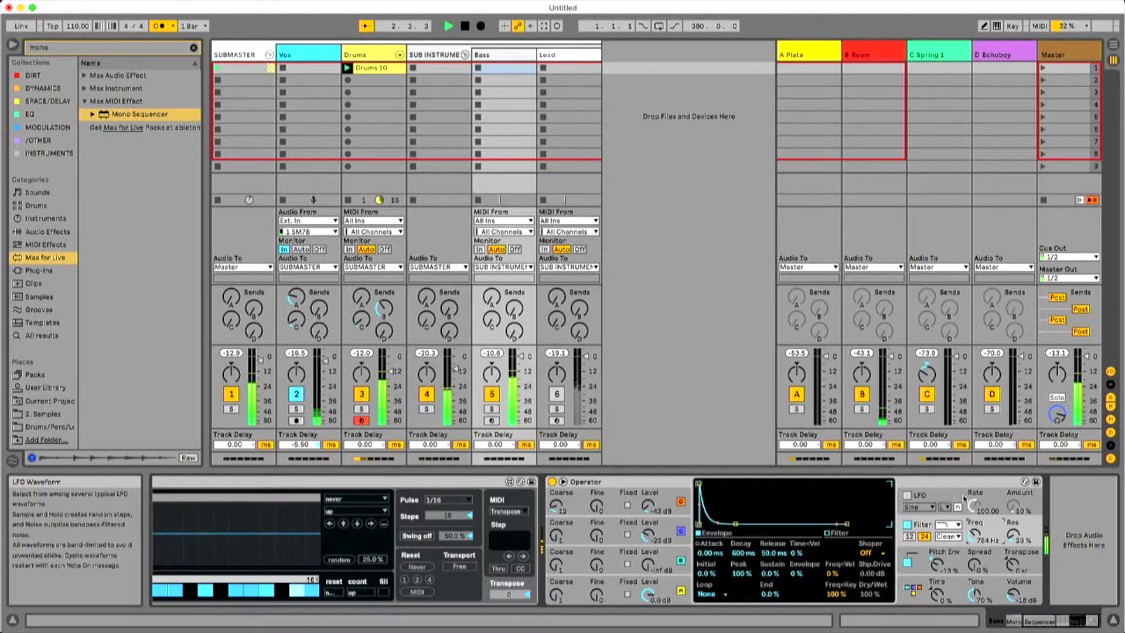
{"action": "left_click", "coordinate": [952, 537]}
{"action": "left_click", "coordinate": [958, 565]}
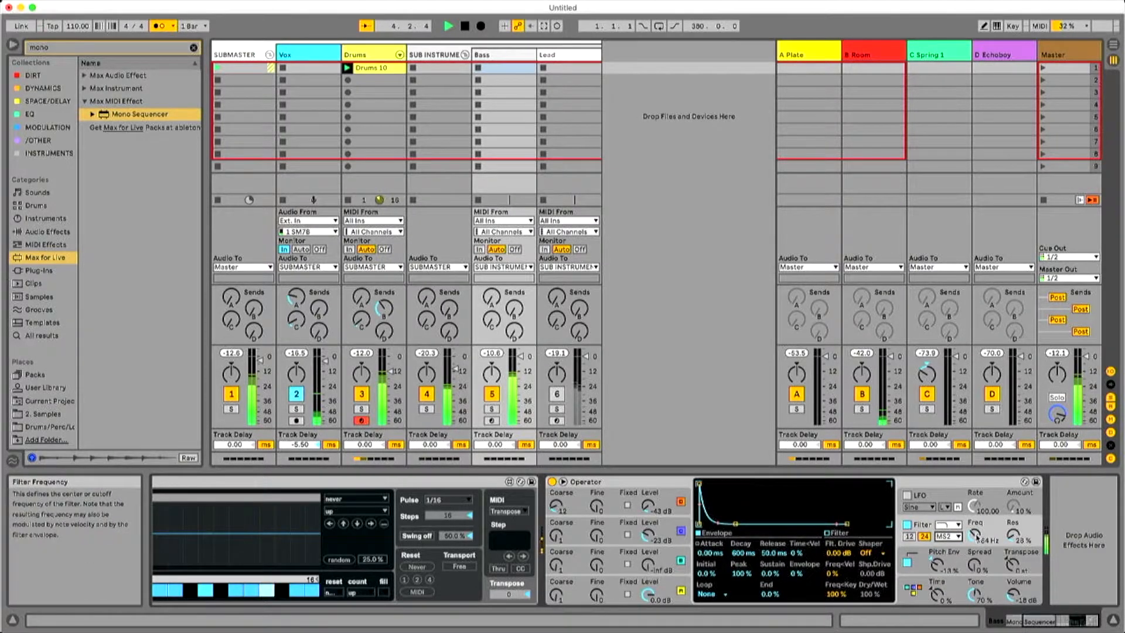
{"action": "mouse_move", "coordinate": [1013, 535]}
{"action": "left_mouse_down"}
{"action": "mouse_move", "coordinate": [1013, 504]}
{"action": "mouse_move", "coordinate": [1012, 522]}
{"action": "left_mouse_up"}
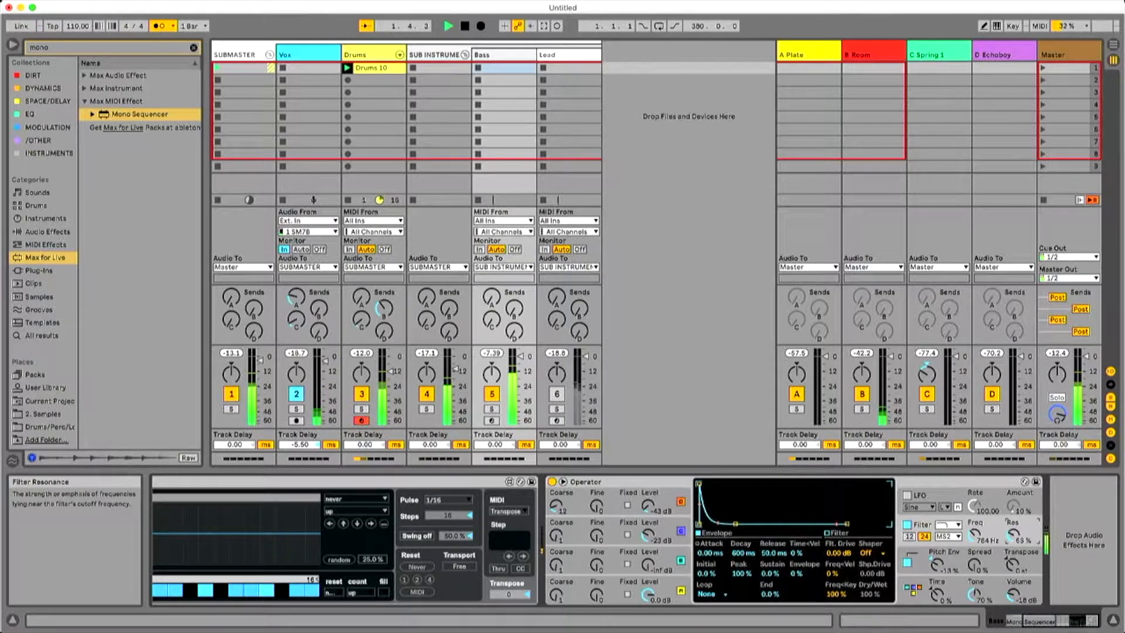
Stop playback, lower Operator's filter resonance to about 26% and switch its filter off.
{"action": "key", "text": "space"}
{"action": "left_click", "coordinate": [1051, 537]}
{"action": "left_click", "coordinate": [906, 524]}
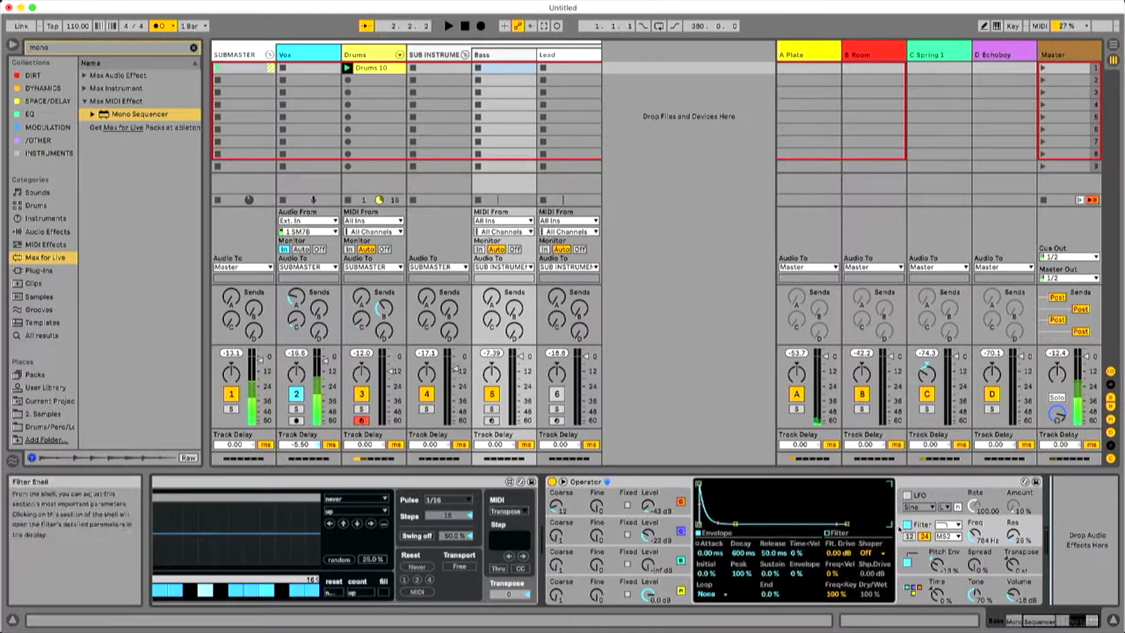
Search all browser results for "amp" and add the Amp effect after Operator on the Bass track.
{"action": "left_click", "coordinate": [192, 47]}
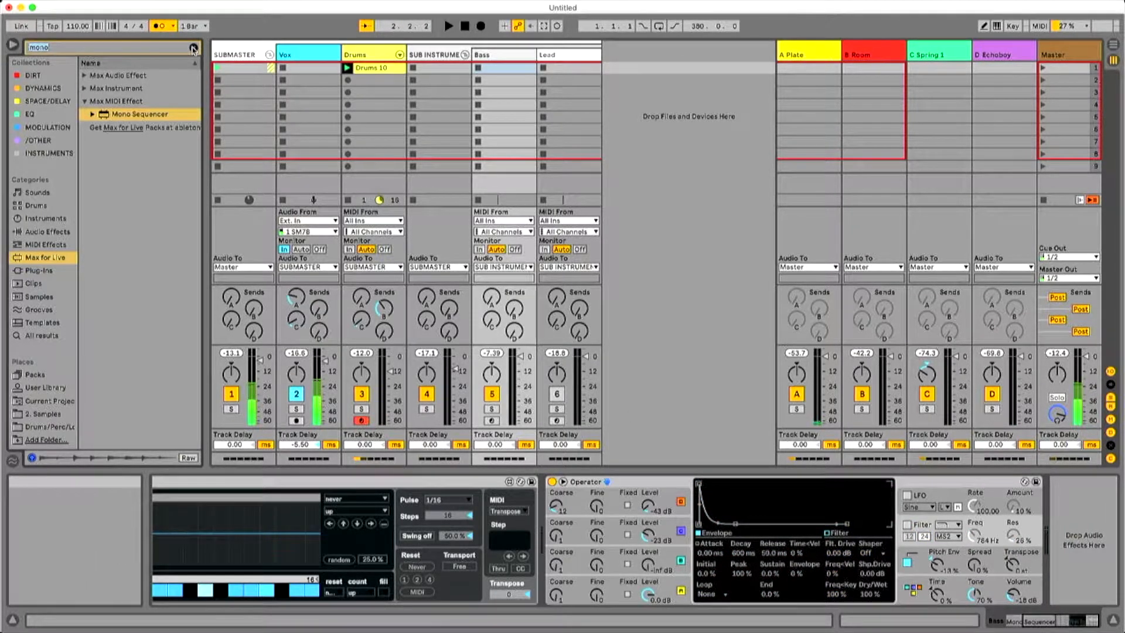
{"action": "left_click", "coordinate": [192, 47]}
{"action": "type", "text": "amp"}
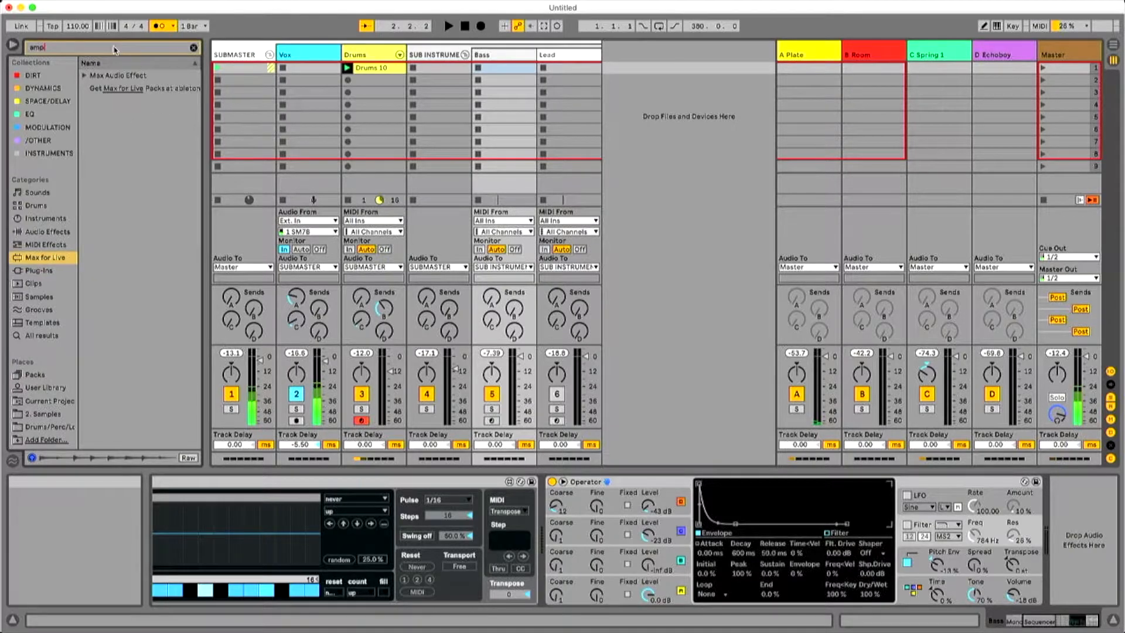
{"action": "left_click", "coordinate": [87, 76]}
{"action": "left_click", "coordinate": [87, 75]}
{"action": "left_click", "coordinate": [73, 49]}
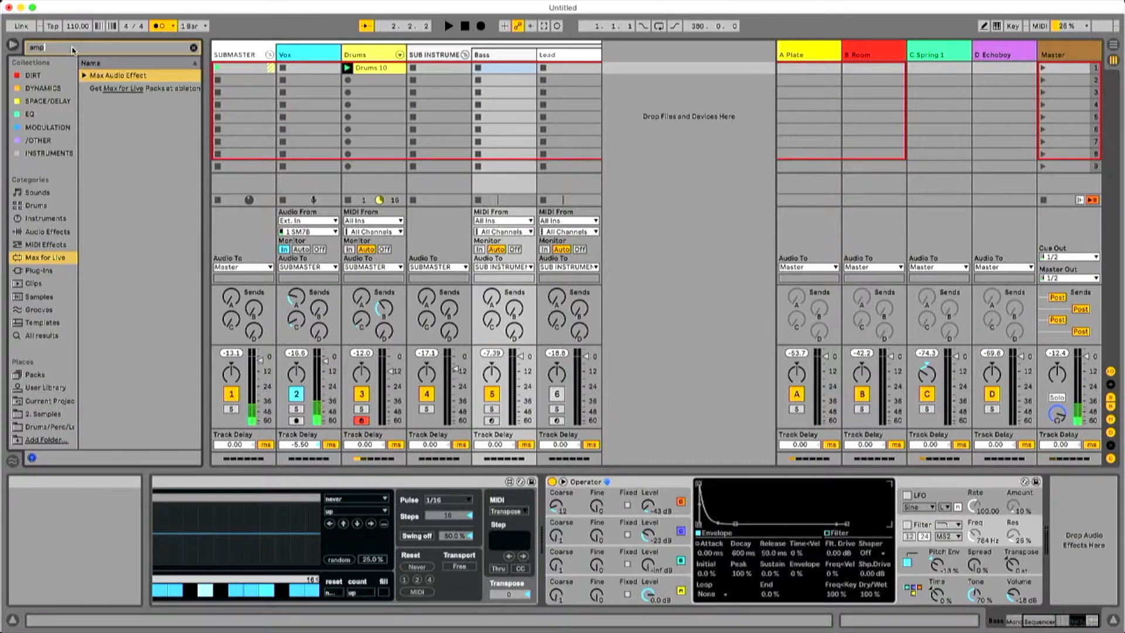
{"action": "key", "text": "super+f"}
{"action": "left_click", "coordinate": [107, 78]}
{"action": "left_click_drag", "start_coordinate": [1076, 476], "coordinate": [1054, 527]}
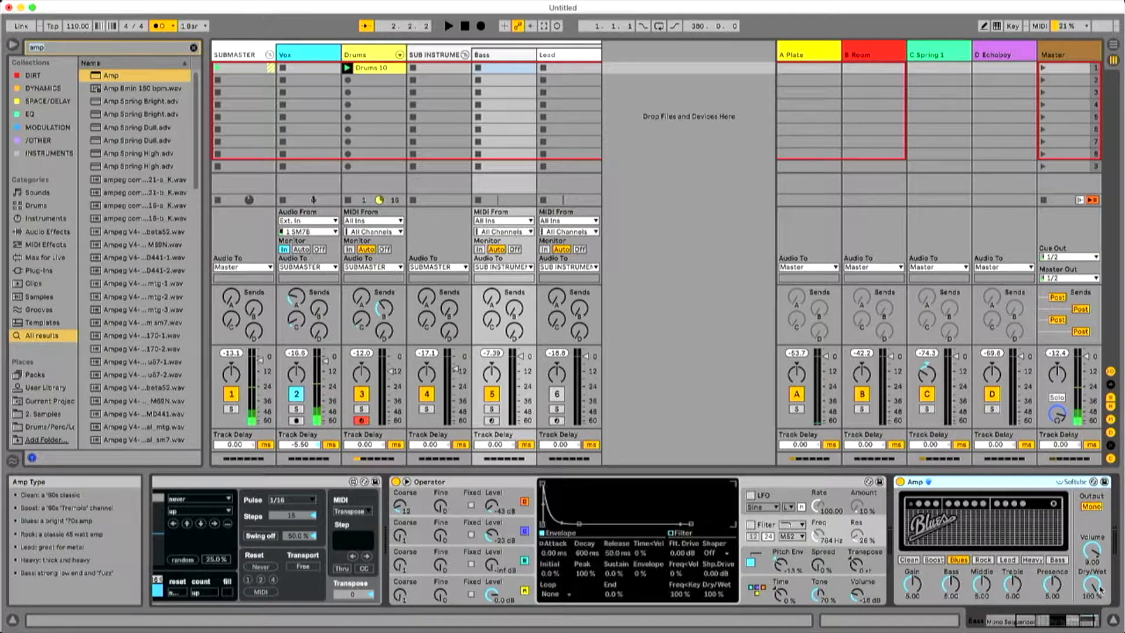
Set Amp's dry/wet to 50% and its gain to about 8.5.
{"action": "left_click_drag", "start_coordinate": [1100, 590], "coordinate": [1100, 606]}
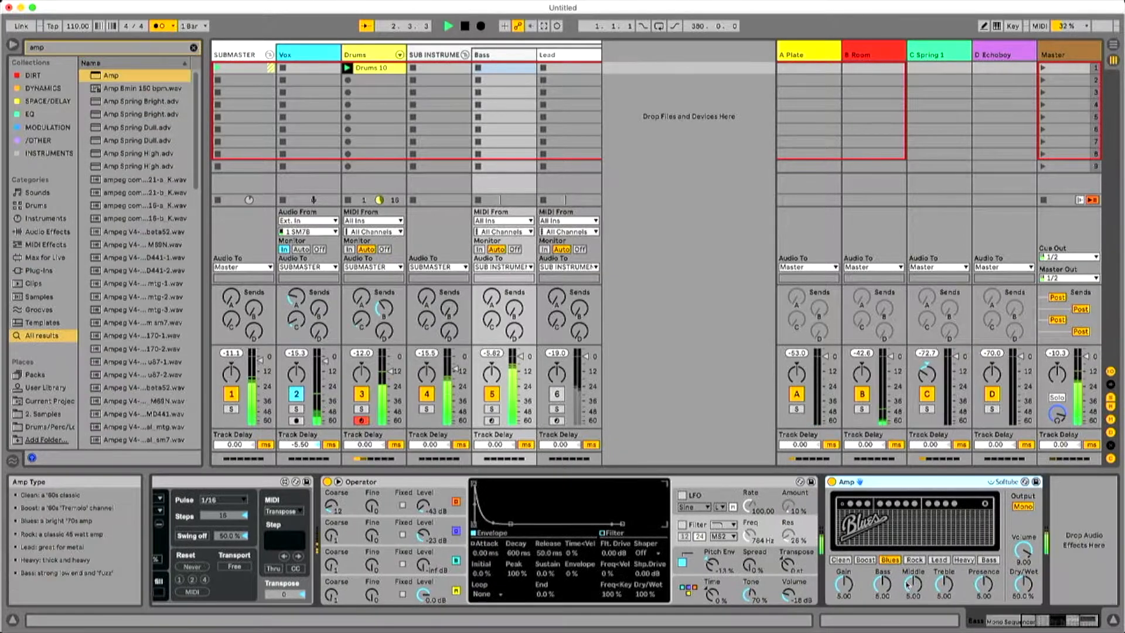
{"action": "left_click_drag", "start_coordinate": [844, 585], "coordinate": [846, 567]}
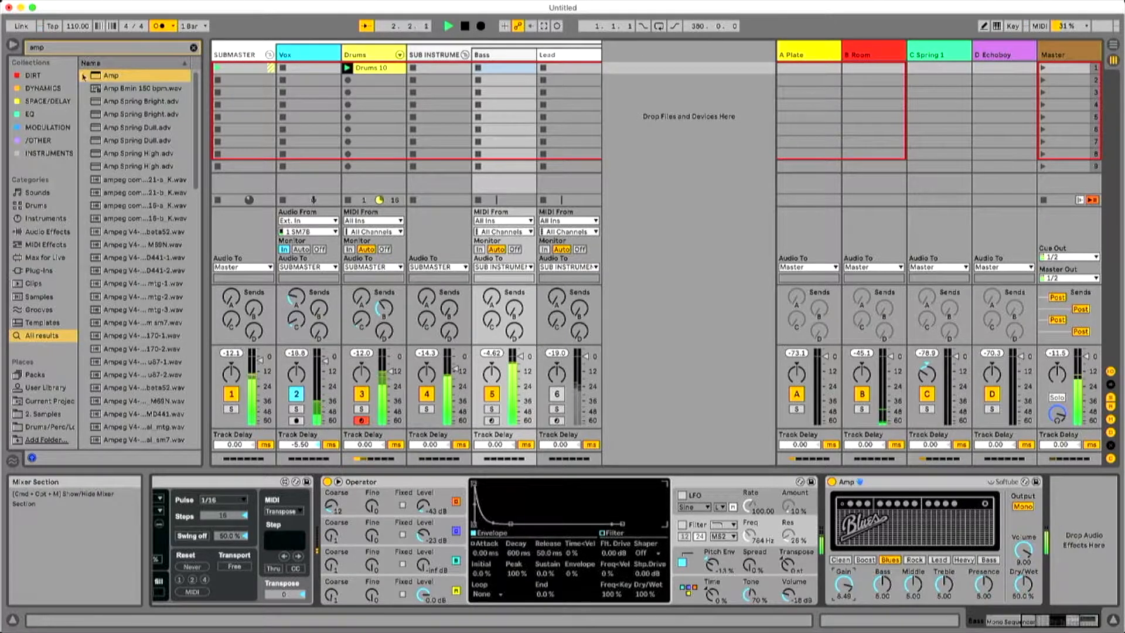
Search the browser for "EQ" and pick out EQ Eight.
{"action": "double_click", "coordinate": [75, 45]}
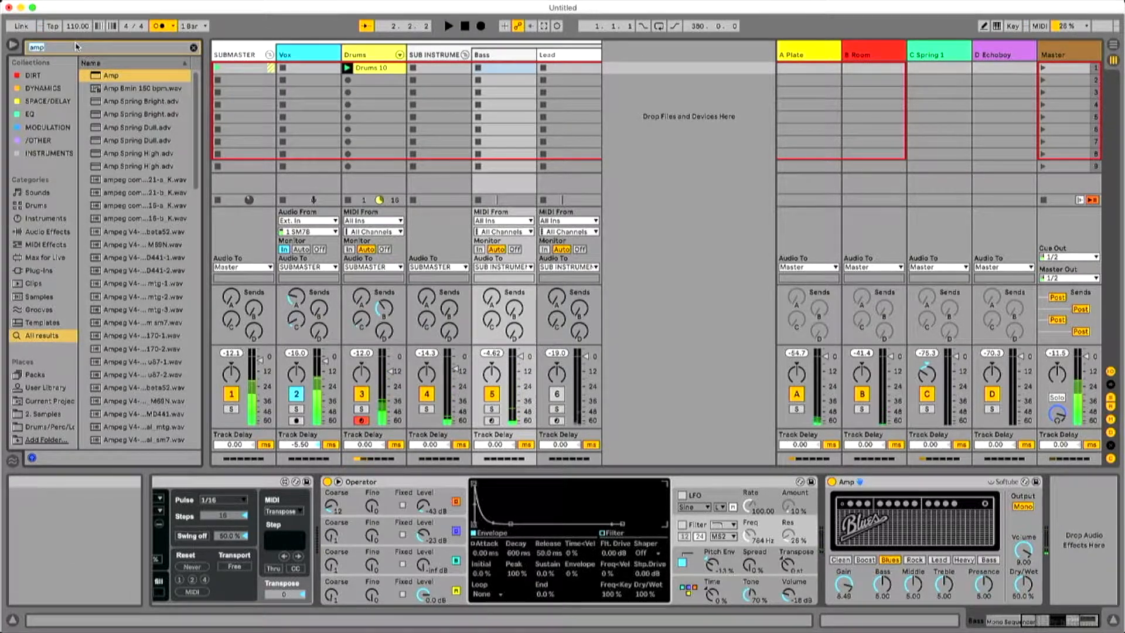
{"action": "type", "text": "EQ"}
{"action": "left_click_drag", "start_coordinate": [111, 89], "coordinate": [214, 126]}
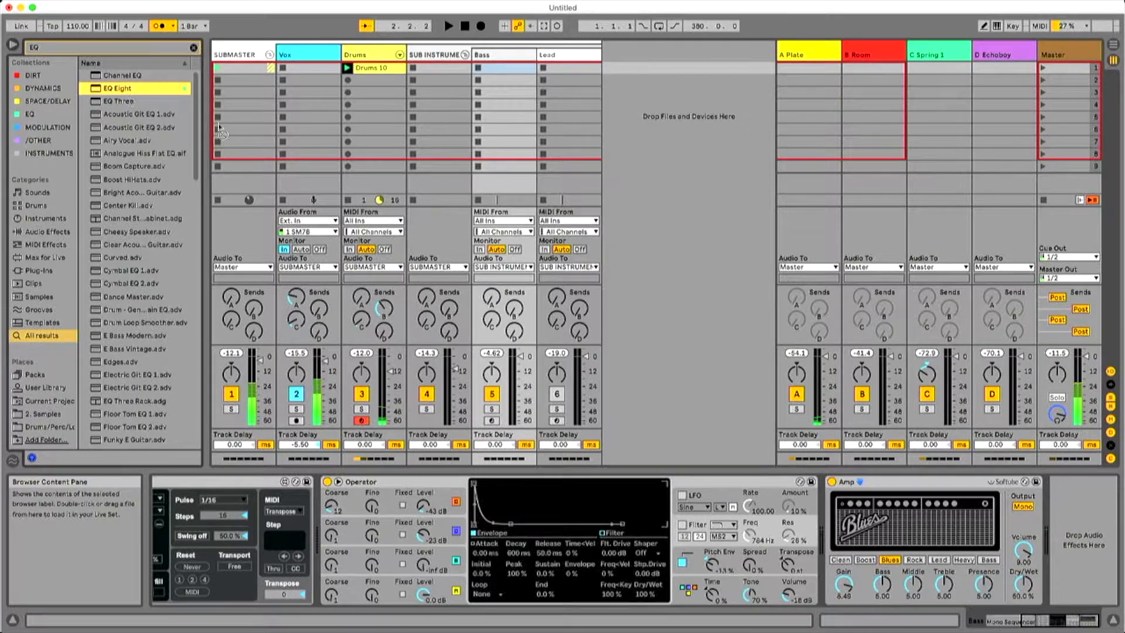
Try a Channel EQ after Amp with its High gain at about -3.5 dB, audition it, and remove the device.
{"action": "left_click_drag", "start_coordinate": [111, 77], "coordinate": [1075, 533]}
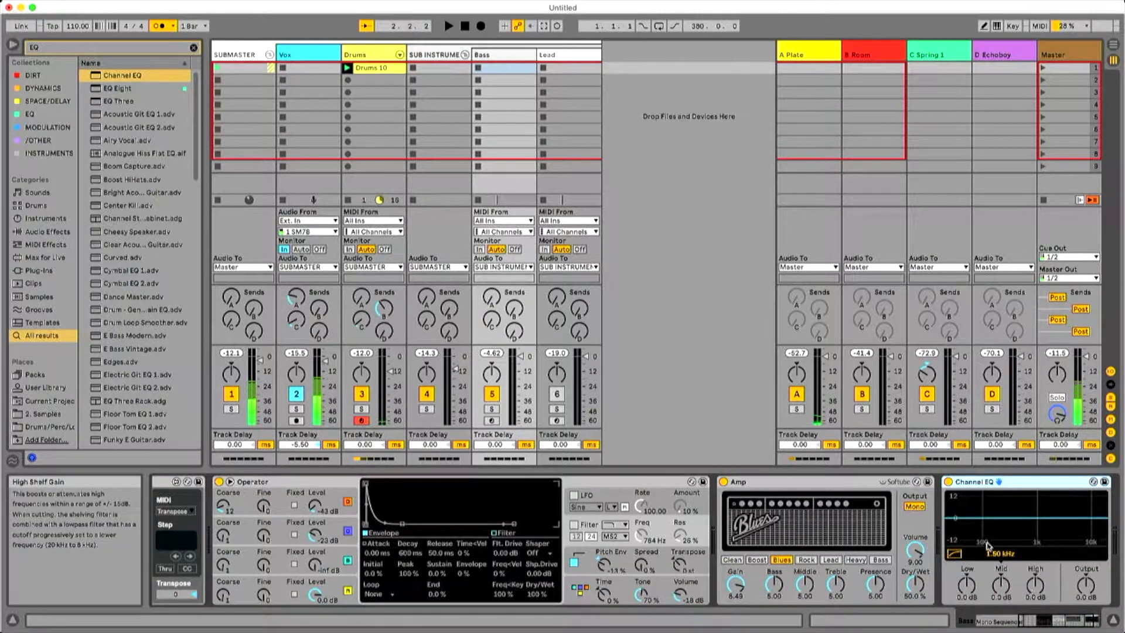
{"action": "left_click_drag", "start_coordinate": [1034, 585], "coordinate": [1045, 531]}
{"action": "key", "text": "space"}
{"action": "key", "text": "space"}
{"action": "left_click", "coordinate": [1030, 482]}
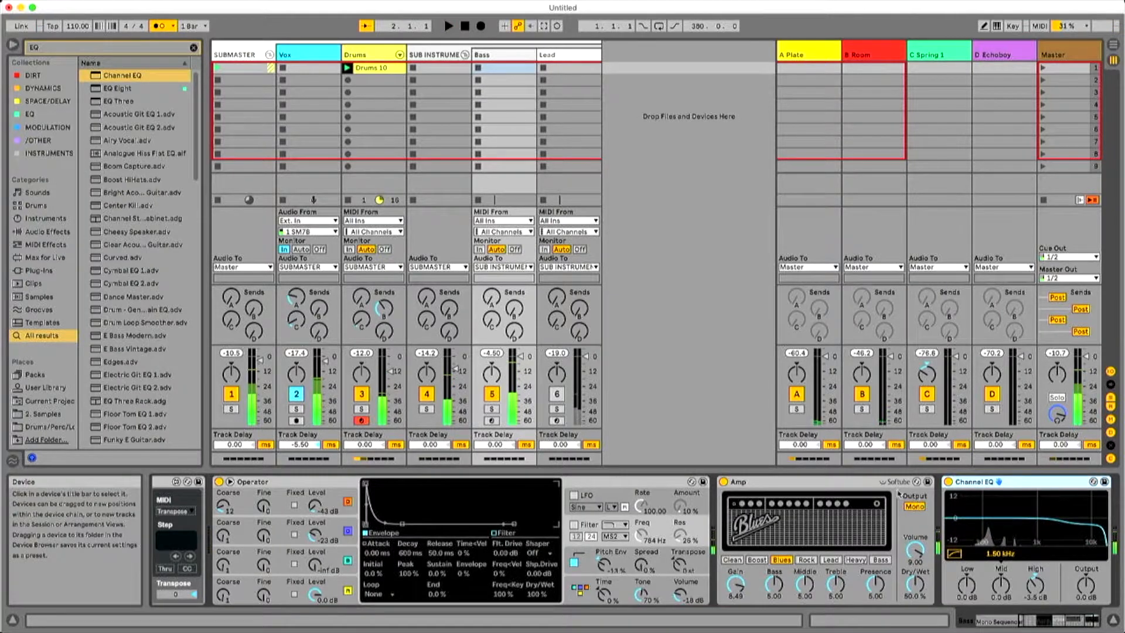
{"action": "key", "text": "Delete"}
Add EQ Eight after Amp with band 8 as a low-pass at about 1.41 kHz, and insert an Envelope Follower before it.
{"action": "left_click_drag", "start_coordinate": [117, 88], "coordinate": [986, 533]}
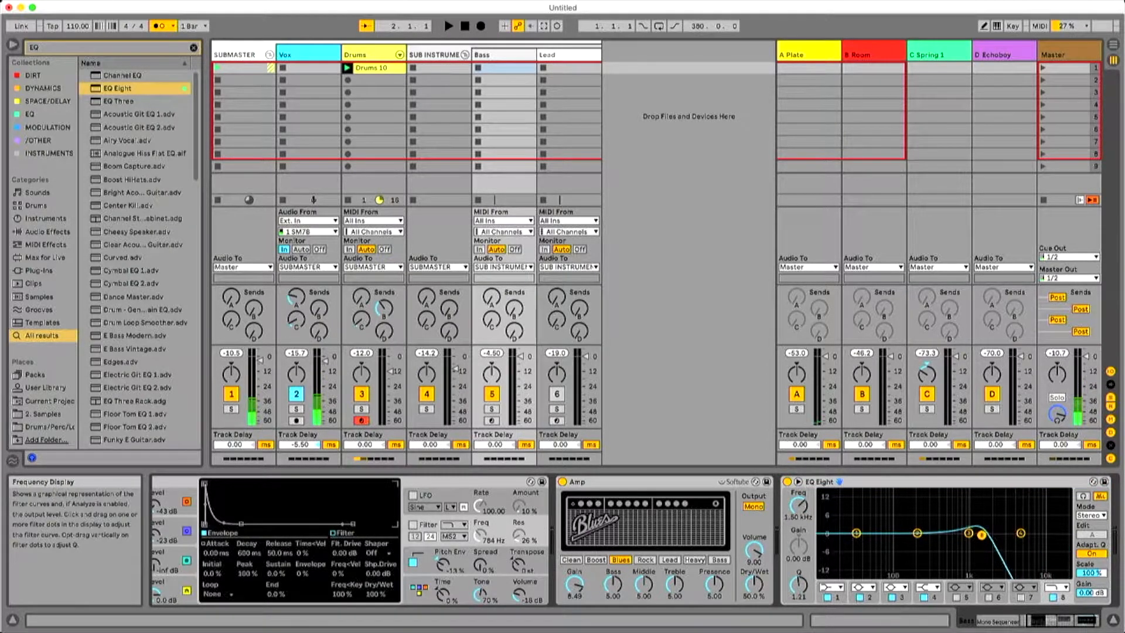
{"action": "left_click", "coordinate": [115, 52]}
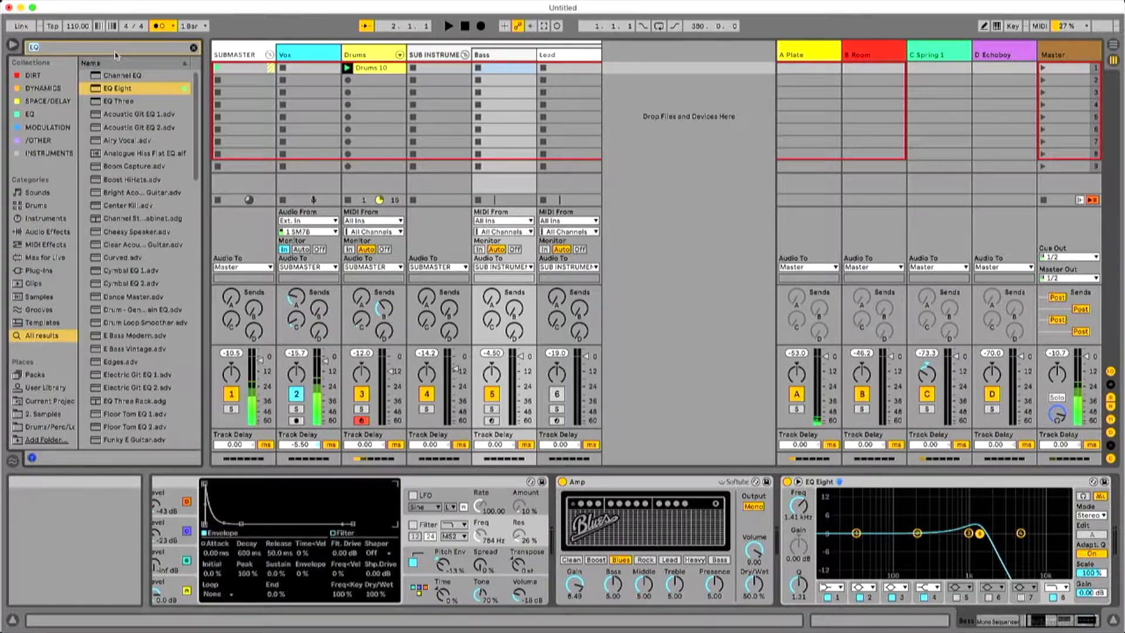
{"action": "type", "text": "ENVEL"}
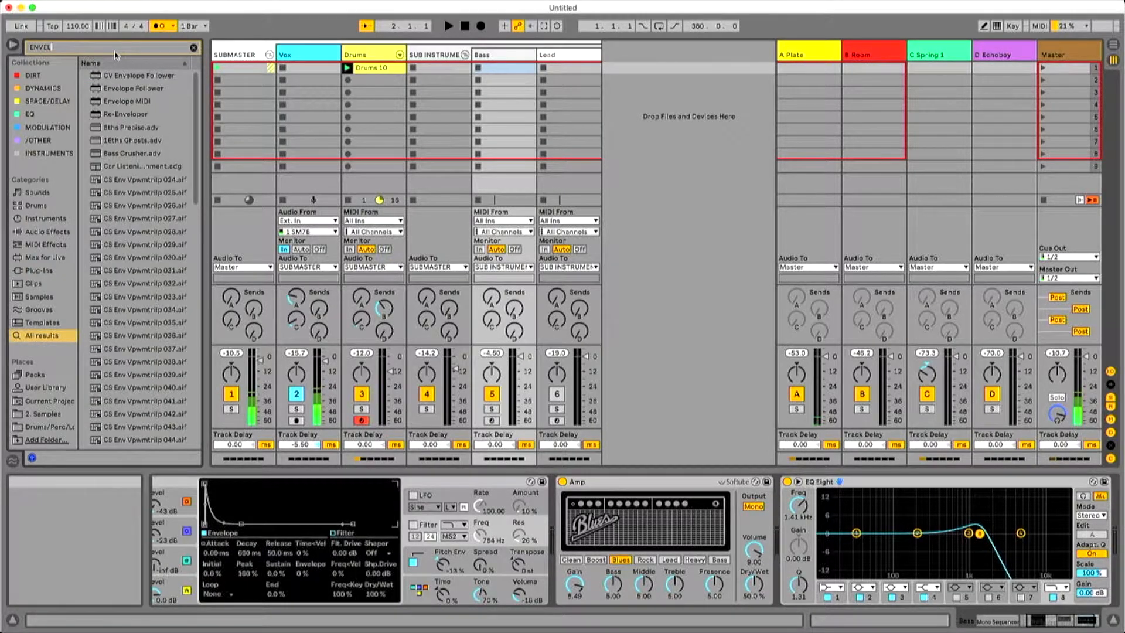
{"action": "type", "text": "OPE"}
{"action": "left_click_drag", "start_coordinate": [133, 88], "coordinate": [801, 520]}
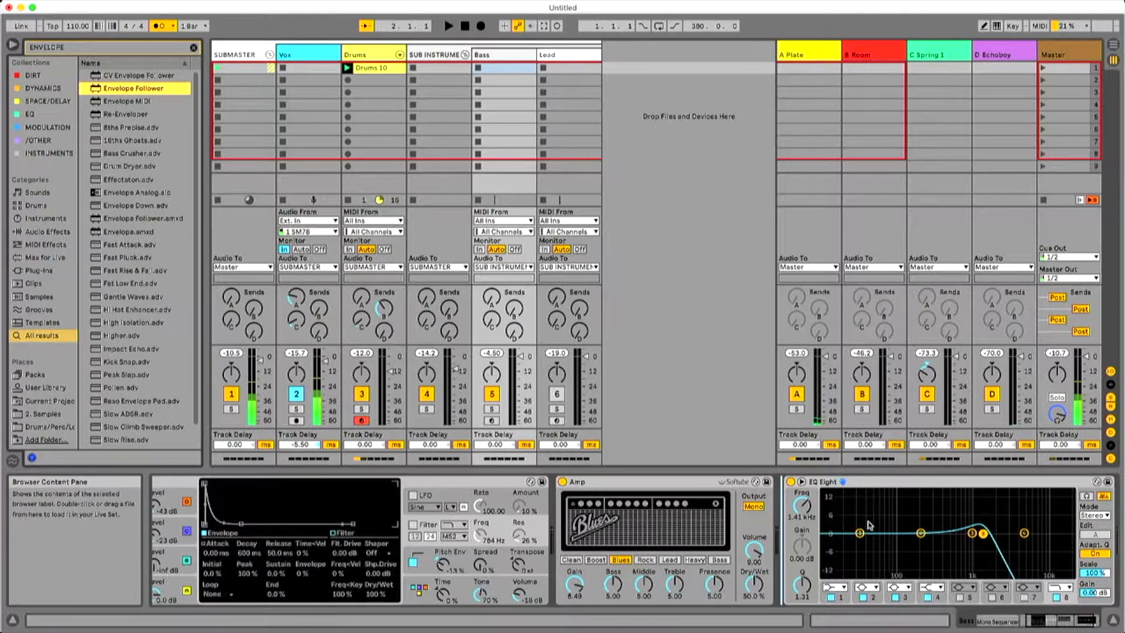
{"action": "left_click_drag", "start_coordinate": [869, 523], "coordinate": [869, 523]}
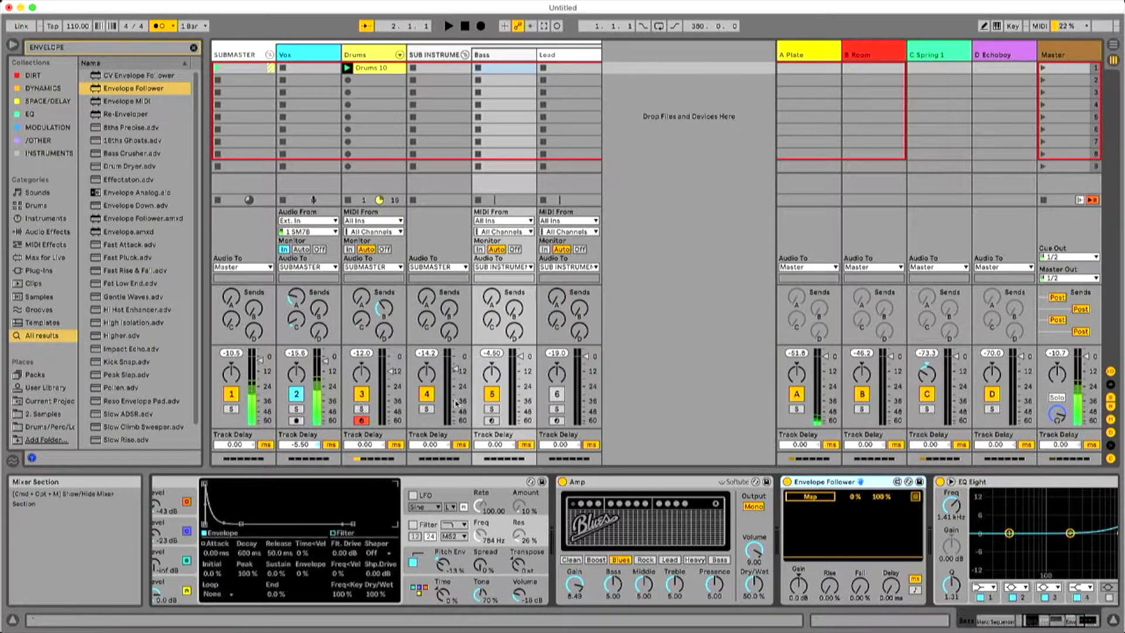
Map the Envelope Follower to the frequency of EQ Eight's low-pass band 8.
{"action": "left_click_drag", "start_coordinate": [1062, 620], "coordinate": [1076, 619]}
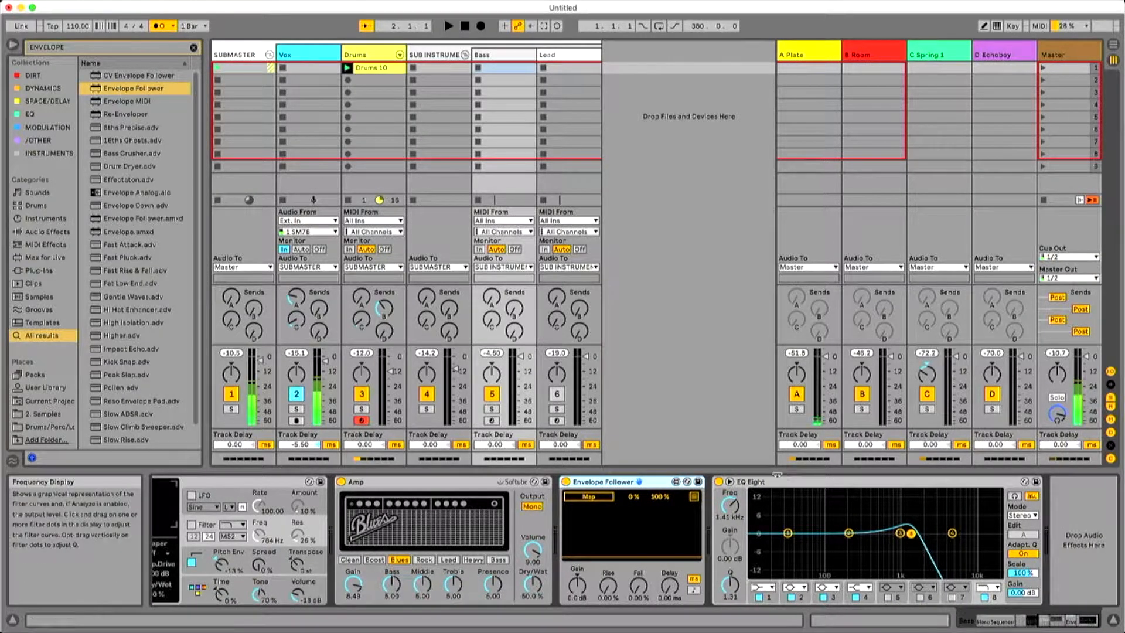
{"action": "left_click", "coordinate": [784, 486]}
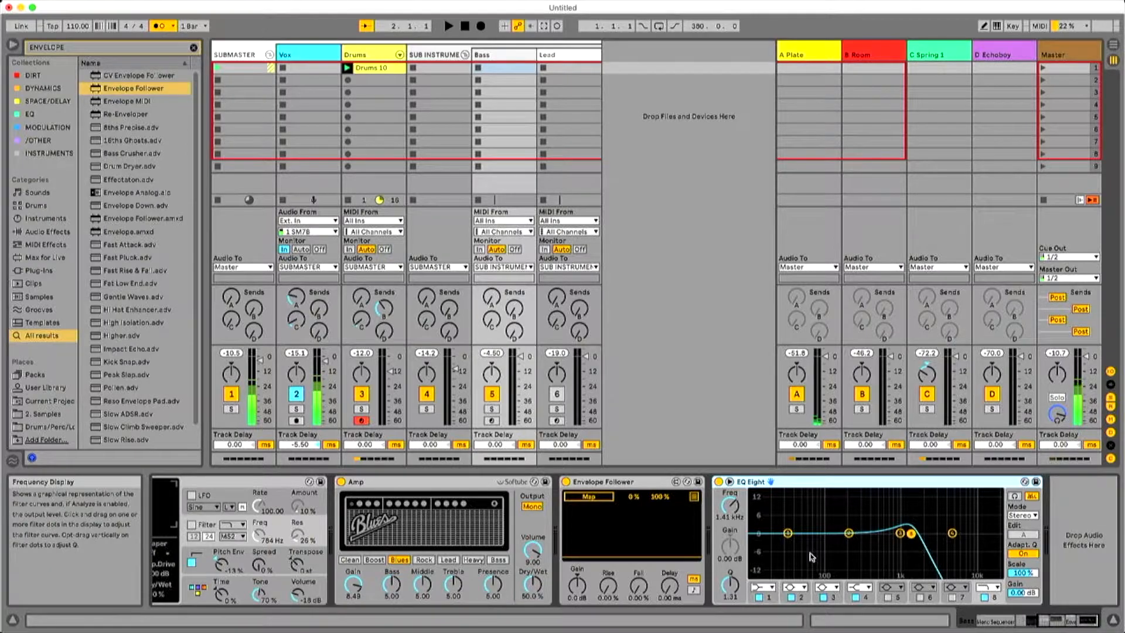
{"action": "left_click_drag", "start_coordinate": [912, 535], "coordinate": [970, 531]}
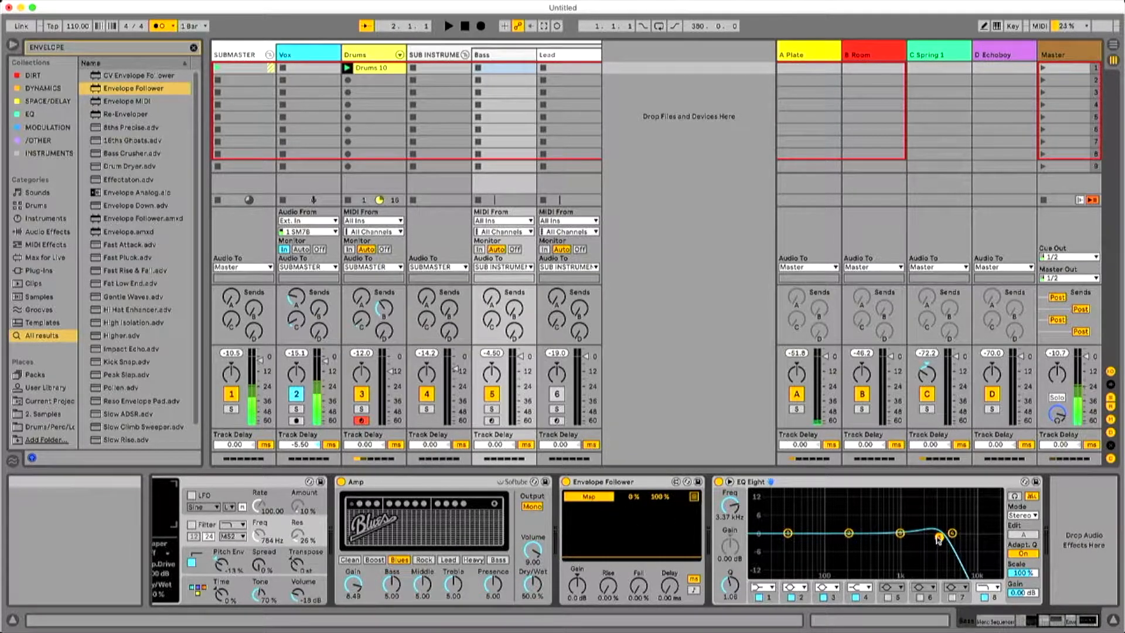
{"action": "left_click", "coordinate": [730, 507]}
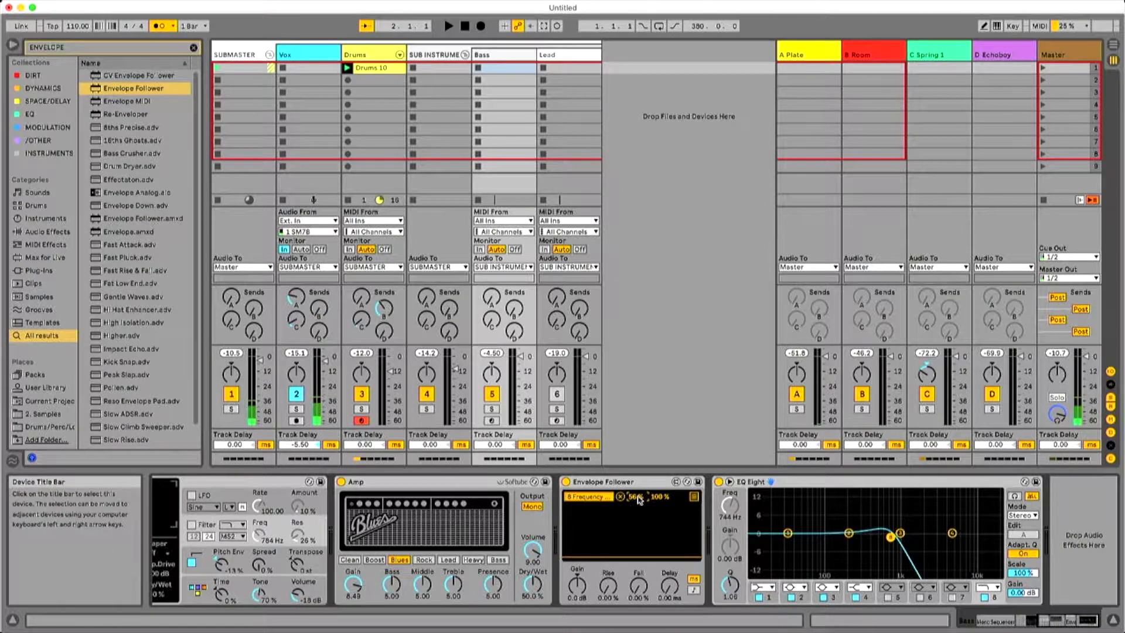
Set the Envelope Follower mapping's minimum to 30% and audition the filter movement.
{"action": "key", "text": "space"}
{"action": "left_click_drag", "start_coordinate": [639, 500], "coordinate": [639, 515]}
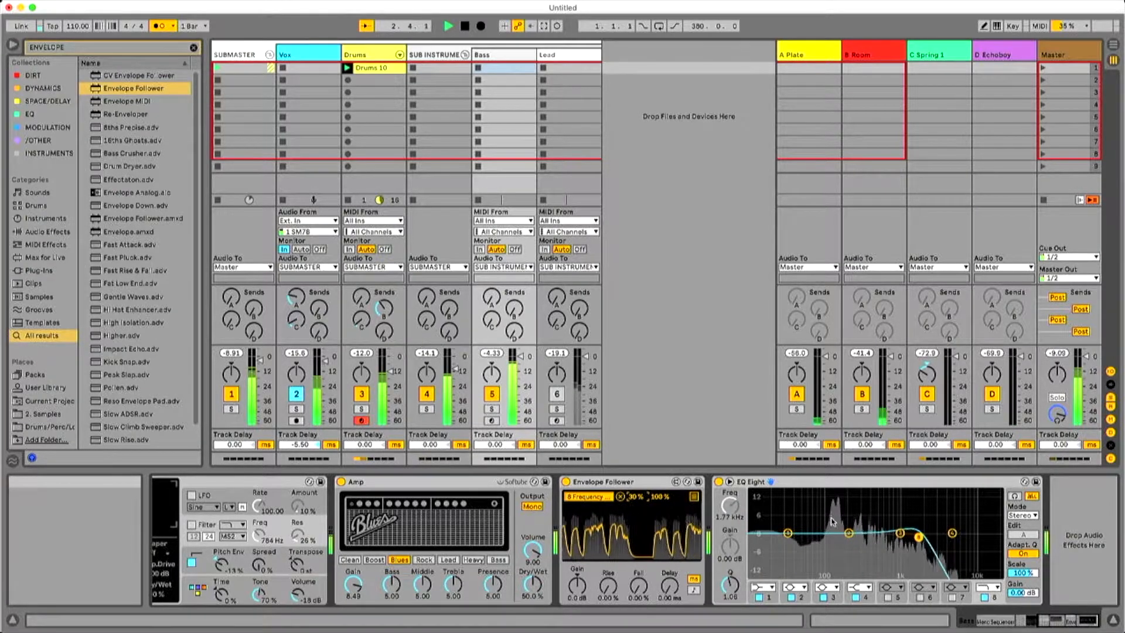
{"action": "key", "text": "space"}
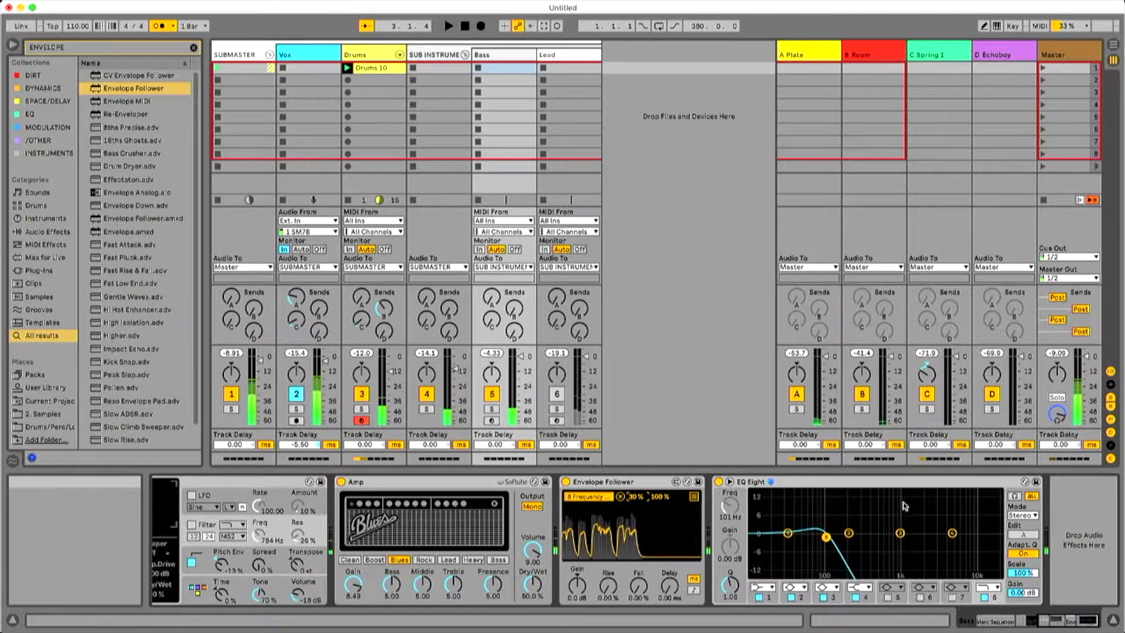
{"action": "key", "text": "space"}
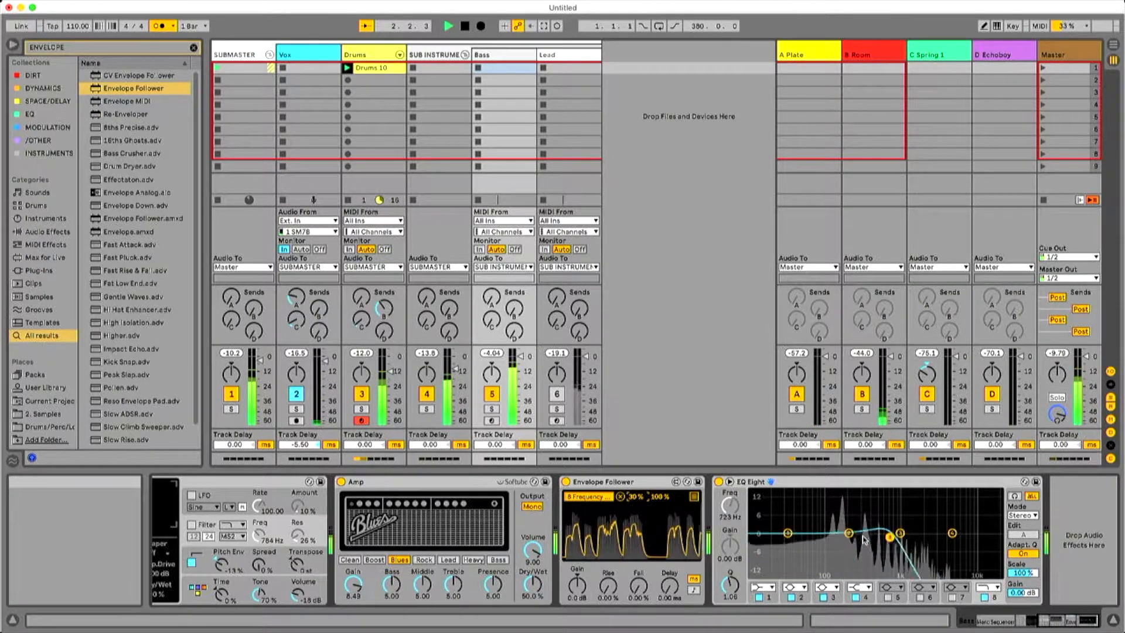
{"action": "key", "text": "space"}
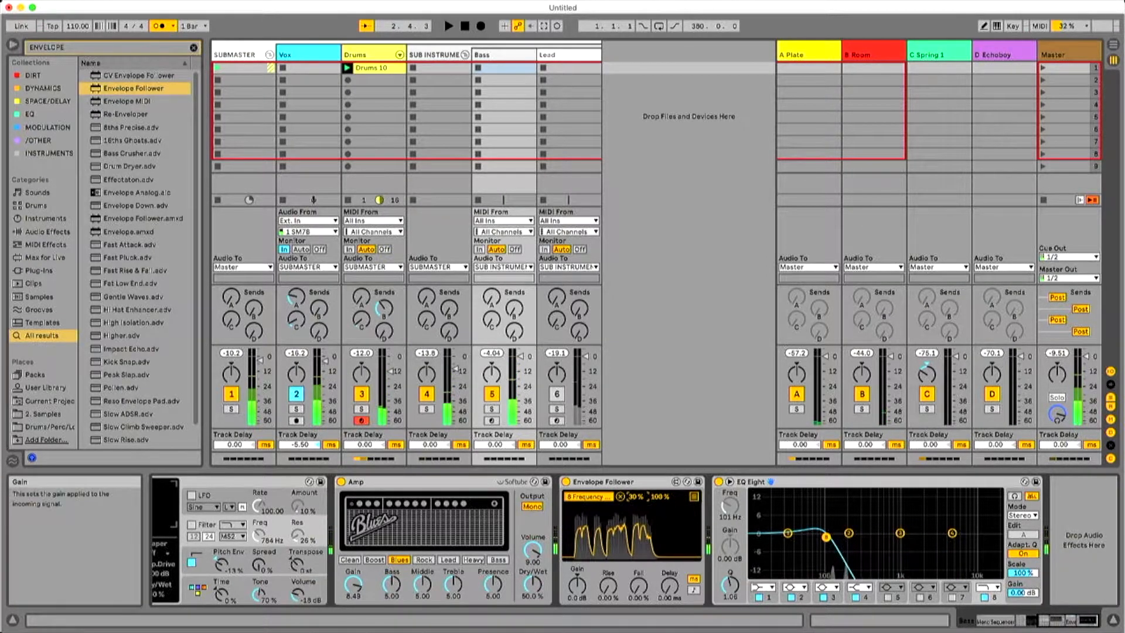
Insert the Random MIDI effect between Mono Sequencer and Operator with a chance of about 8.3% and 12 choices, and audition it.
{"action": "mouse_move", "coordinate": [1076, 623]}
{"action": "left_mouse_down"}
{"action": "mouse_move", "coordinate": [1031, 625]}
{"action": "mouse_move", "coordinate": [1081, 624]}
{"action": "left_mouse_up"}
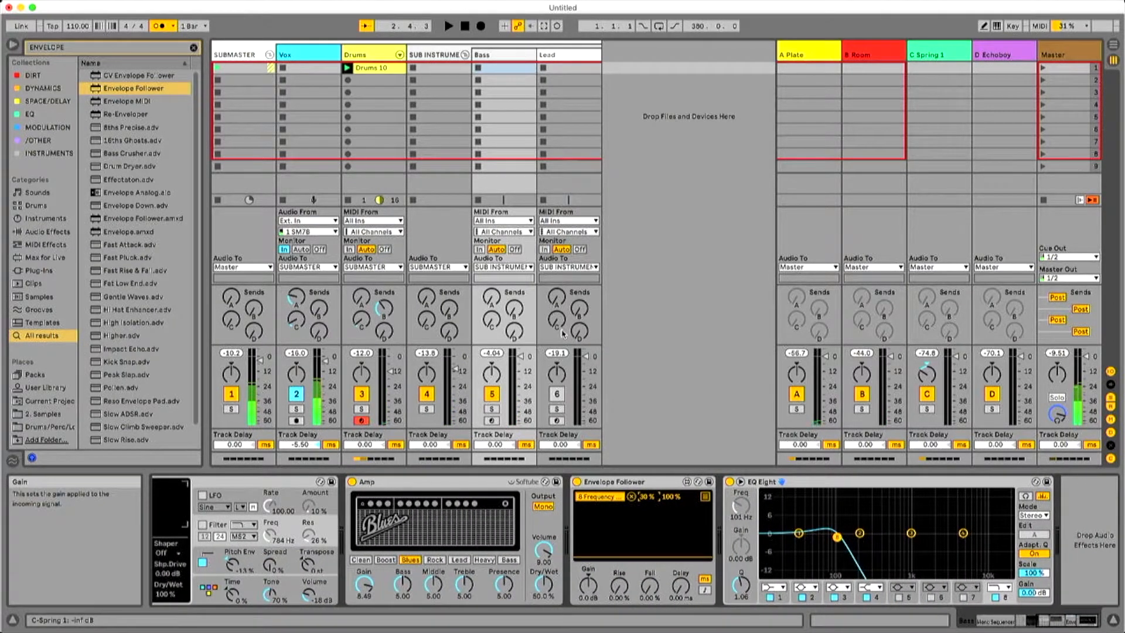
{"action": "left_click", "coordinate": [193, 47]}
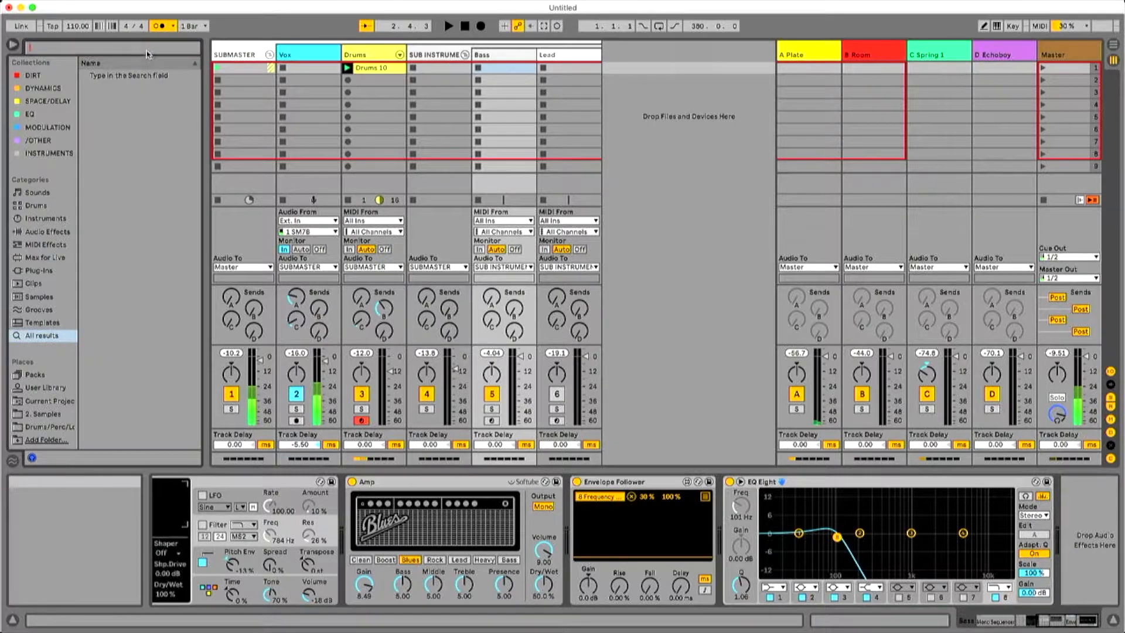
{"action": "left_click_drag", "start_coordinate": [1010, 621], "coordinate": [995, 622]}
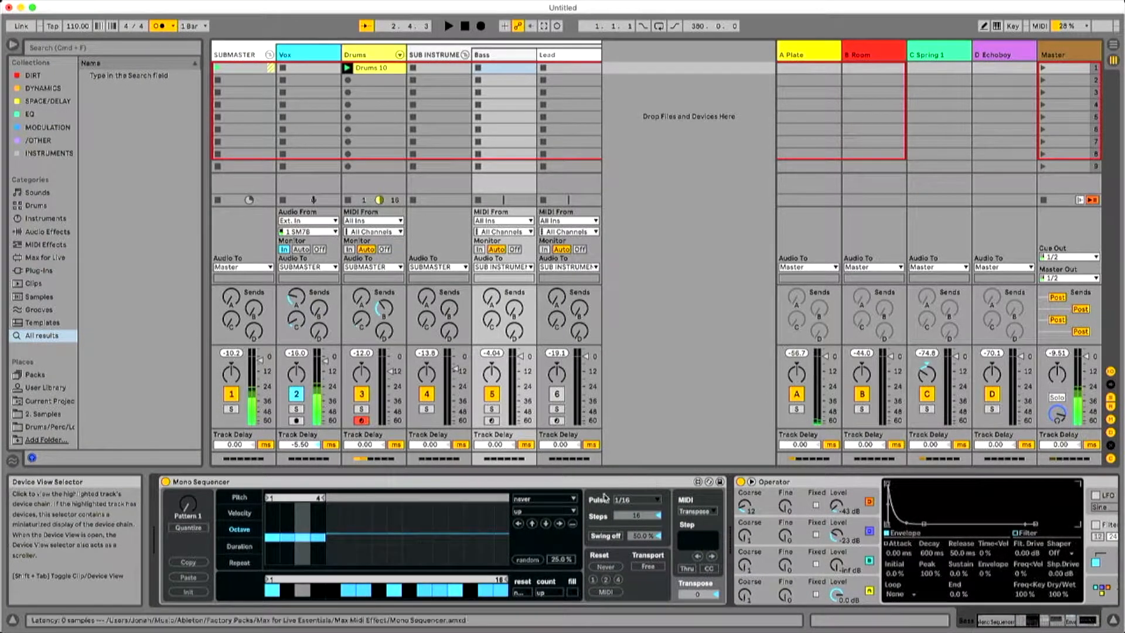
{"action": "left_click", "coordinate": [105, 49]}
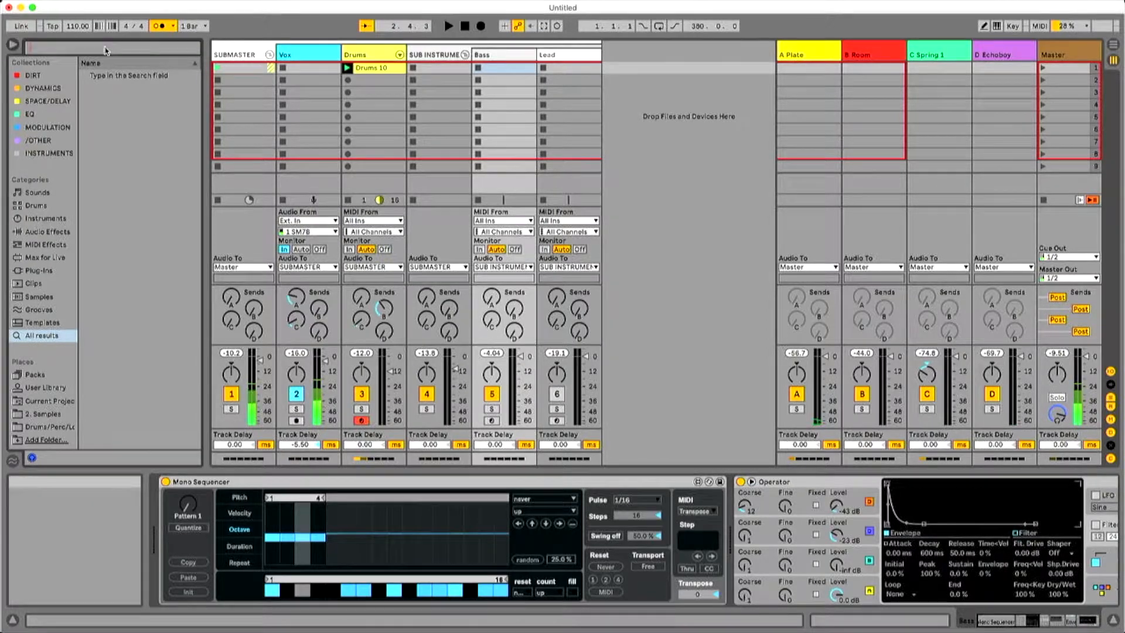
{"action": "type", "text": "RANDO"}
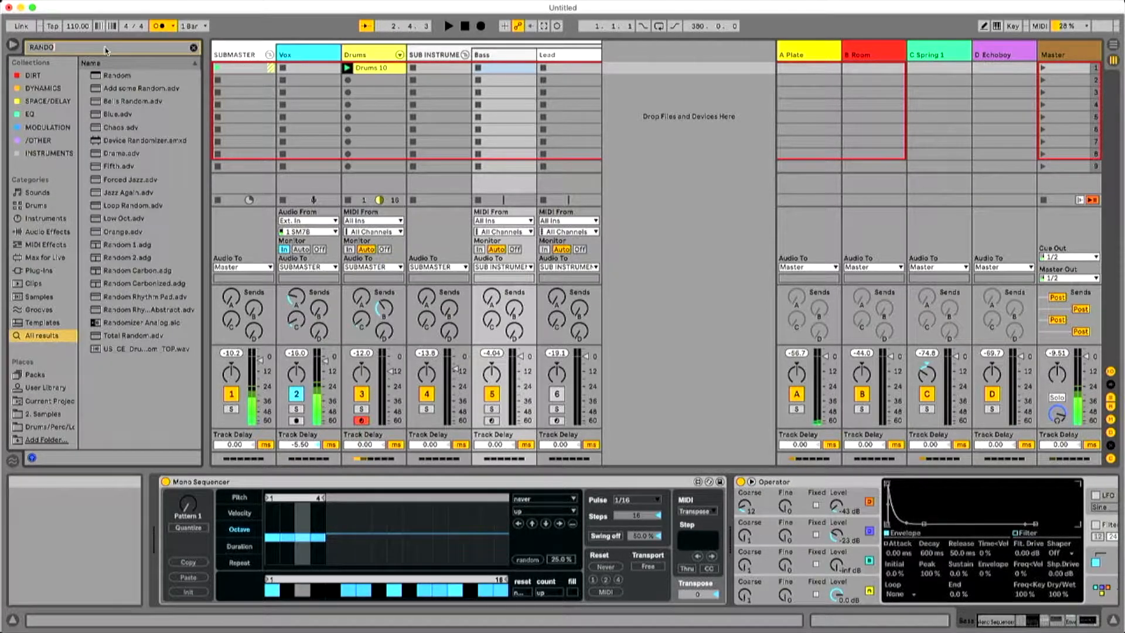
{"action": "left_click_drag", "start_coordinate": [116, 74], "coordinate": [726, 512]}
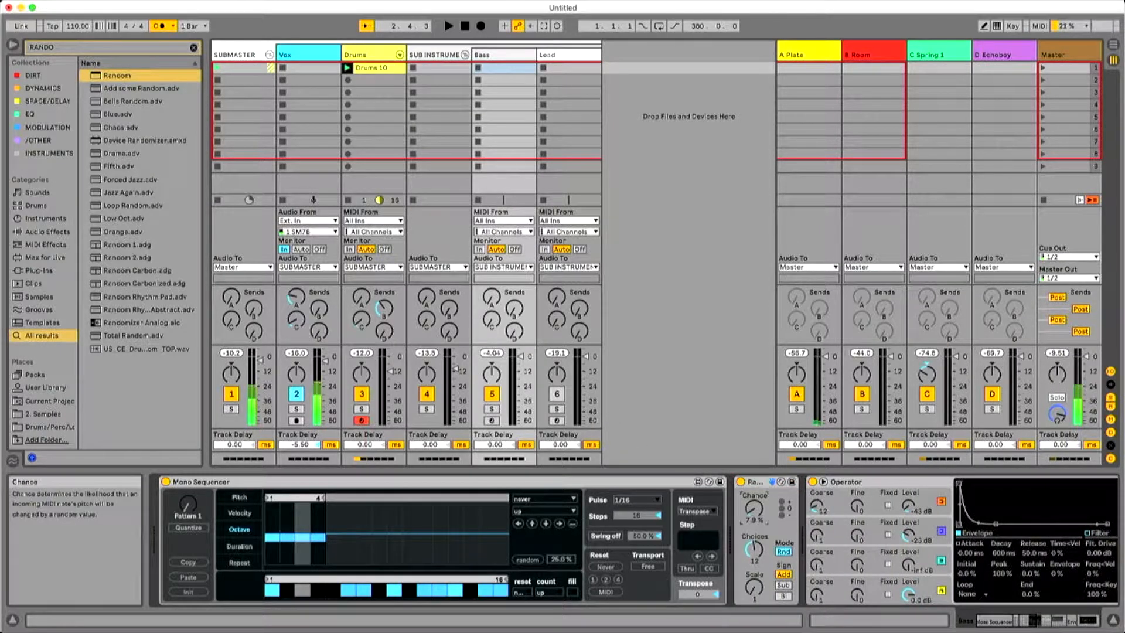
{"action": "key", "text": "space"}
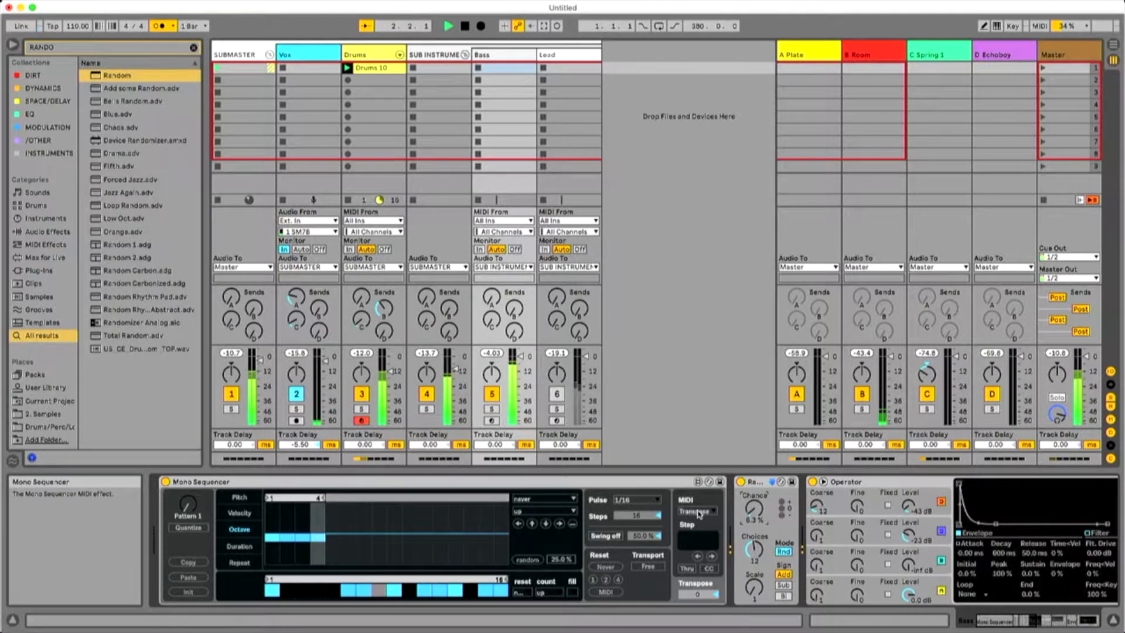
Show Mono Sequencer's Pitch lane and look through the Bass track's device chain as far as EQ Eight and back.
{"action": "left_click", "coordinate": [239, 496]}
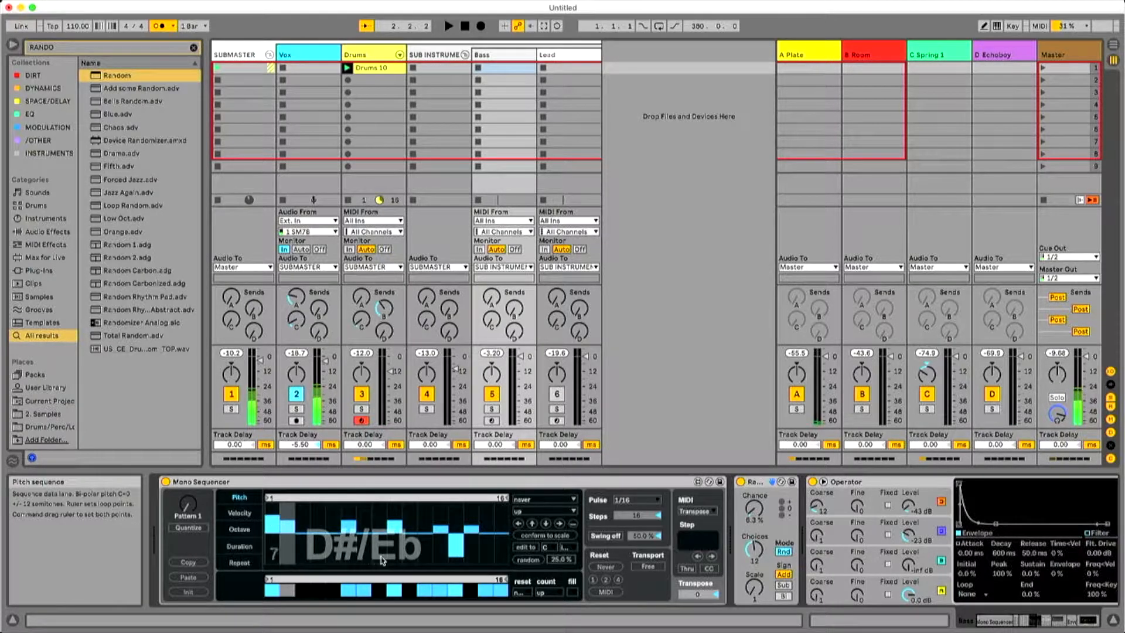
{"action": "key", "text": "Right"}
{"action": "key", "text": "Right"}
{"action": "key", "text": "Right"}
{"action": "key", "text": "Right"}
{"action": "key", "text": "Right"}
{"action": "key", "text": "Left"}
{"action": "key", "text": "Left"}
{"action": "key", "text": "Left"}
{"action": "key", "text": "Left"}
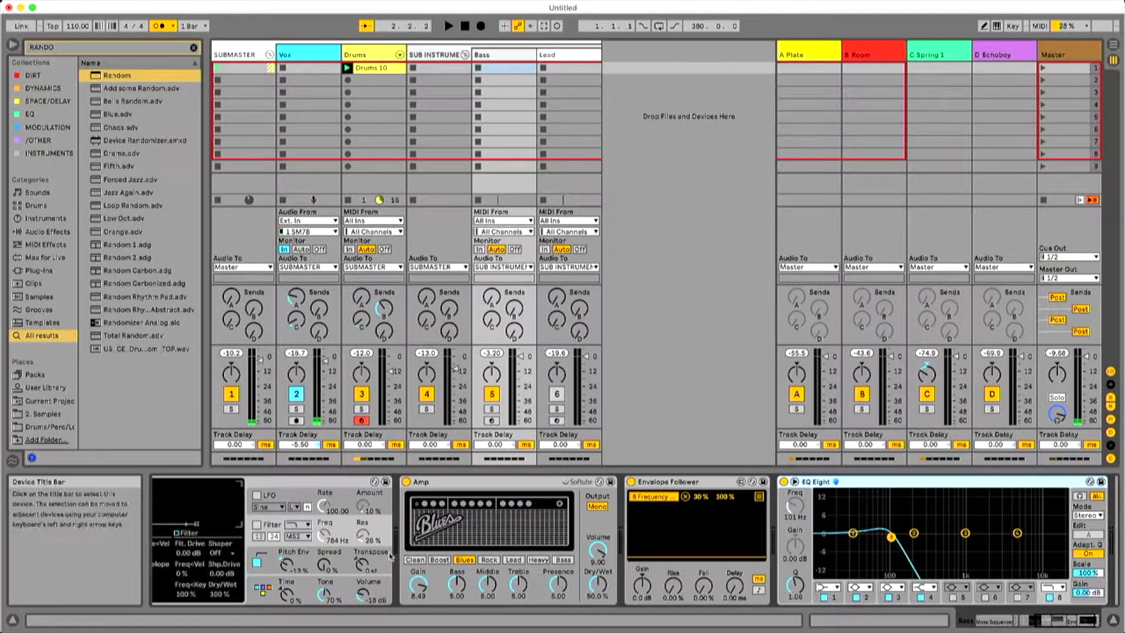
{"action": "key", "text": "Left"}
{"action": "key", "text": "Left"}
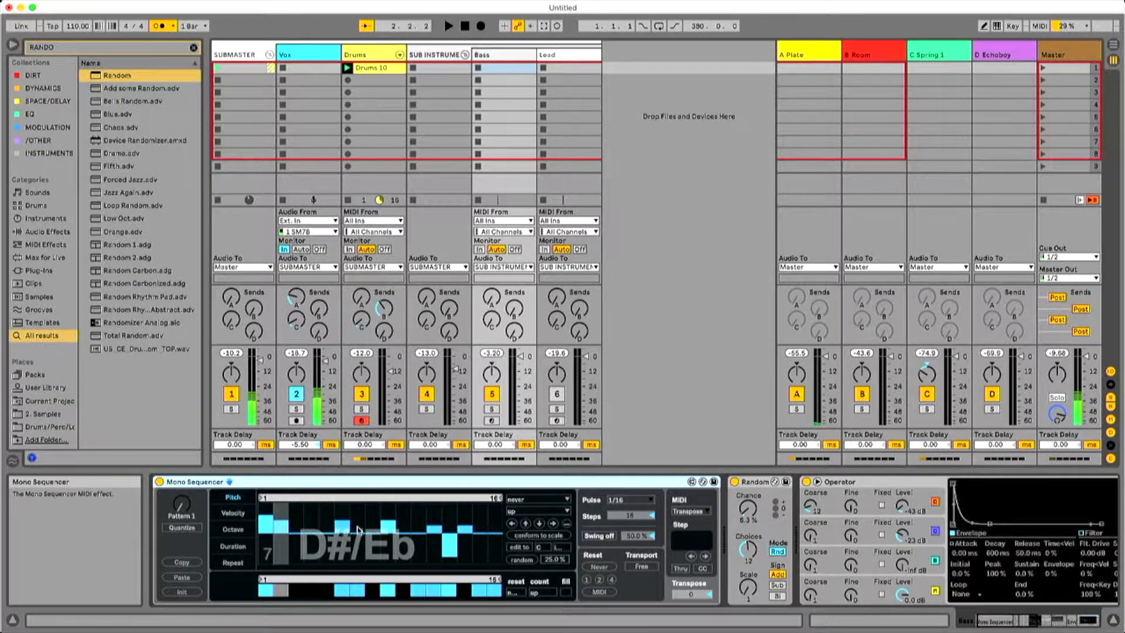
Conform Mono Sequencer's pitch sequence to the scale.
{"action": "left_click", "coordinate": [534, 536]}
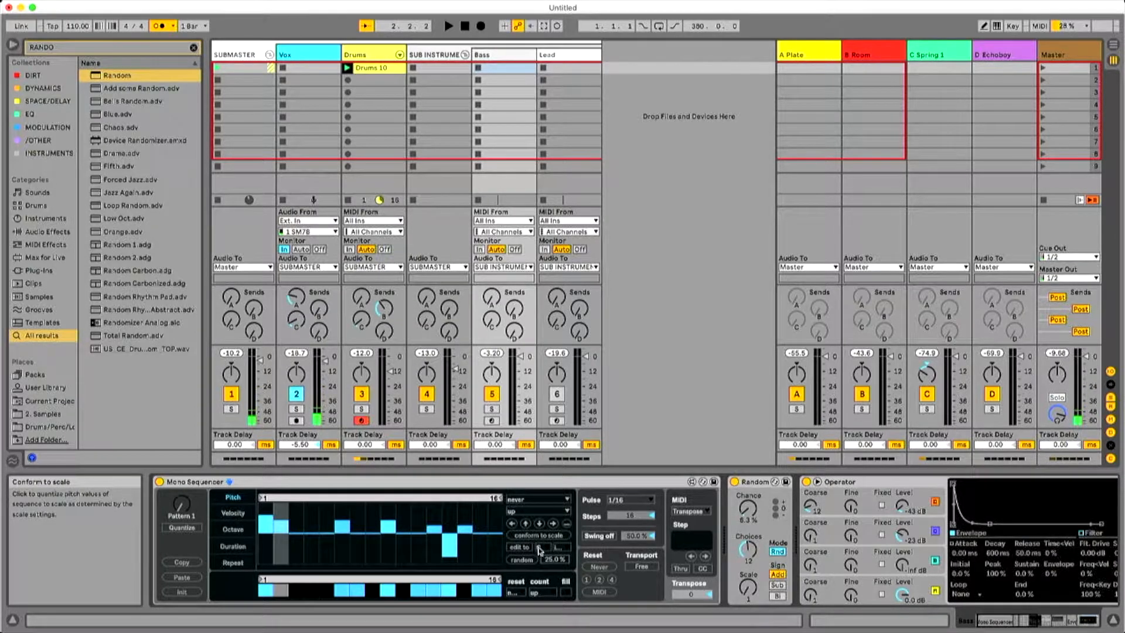
Set Mono Sequencer's scale mode to aeolian (minor), conform the pitch sequence to that scale and audition it.
{"action": "left_click", "coordinate": [555, 548]}
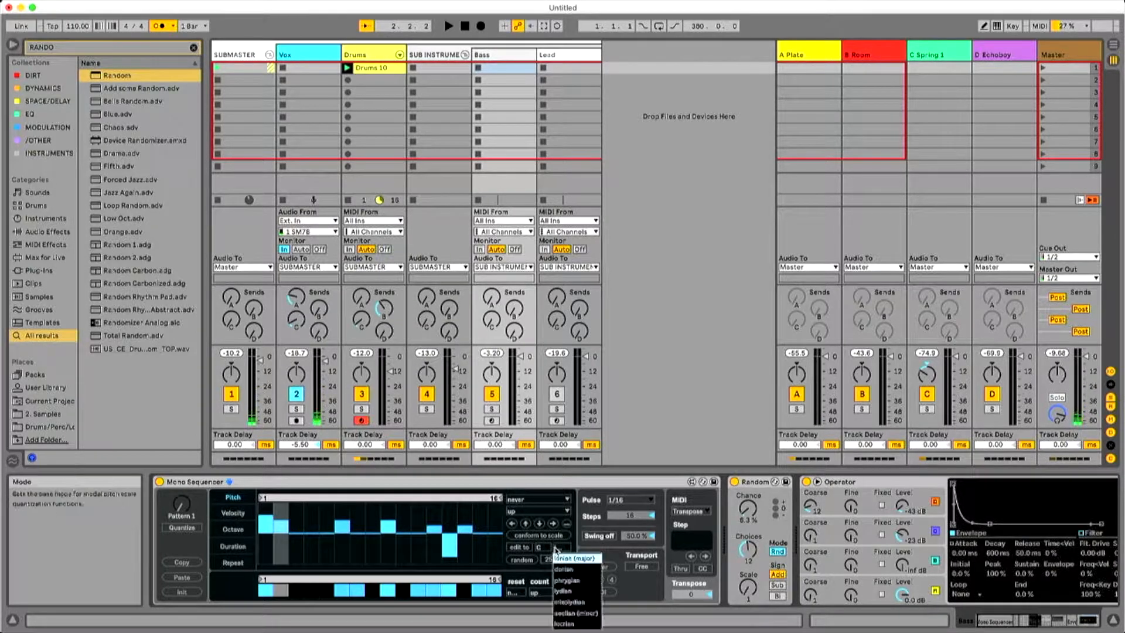
{"action": "left_click", "coordinate": [568, 613]}
{"action": "left_click", "coordinate": [533, 535]}
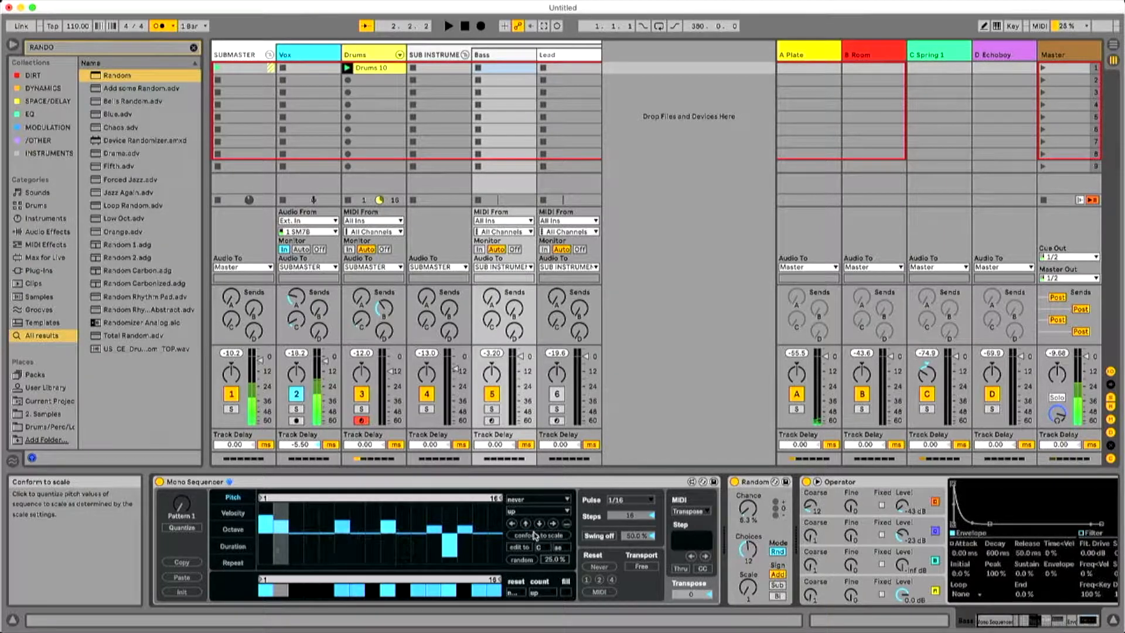
{"action": "key", "text": "space"}
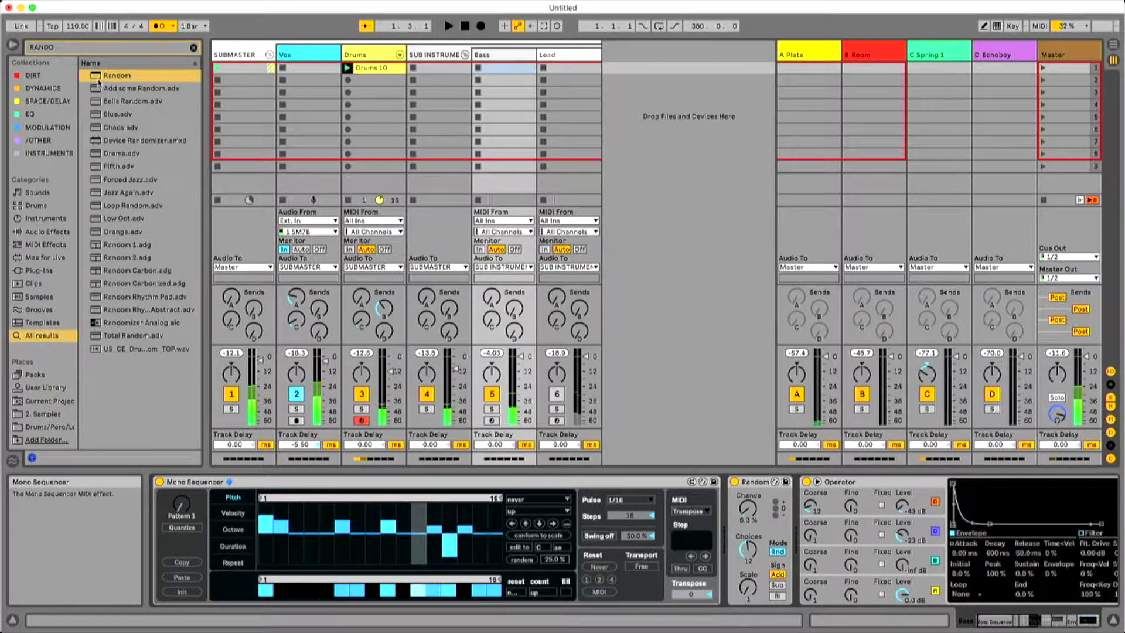
Find the Scale MIDI effect in the browser and insert it between Random and Operator.
{"action": "type", "text": "SCALE"}
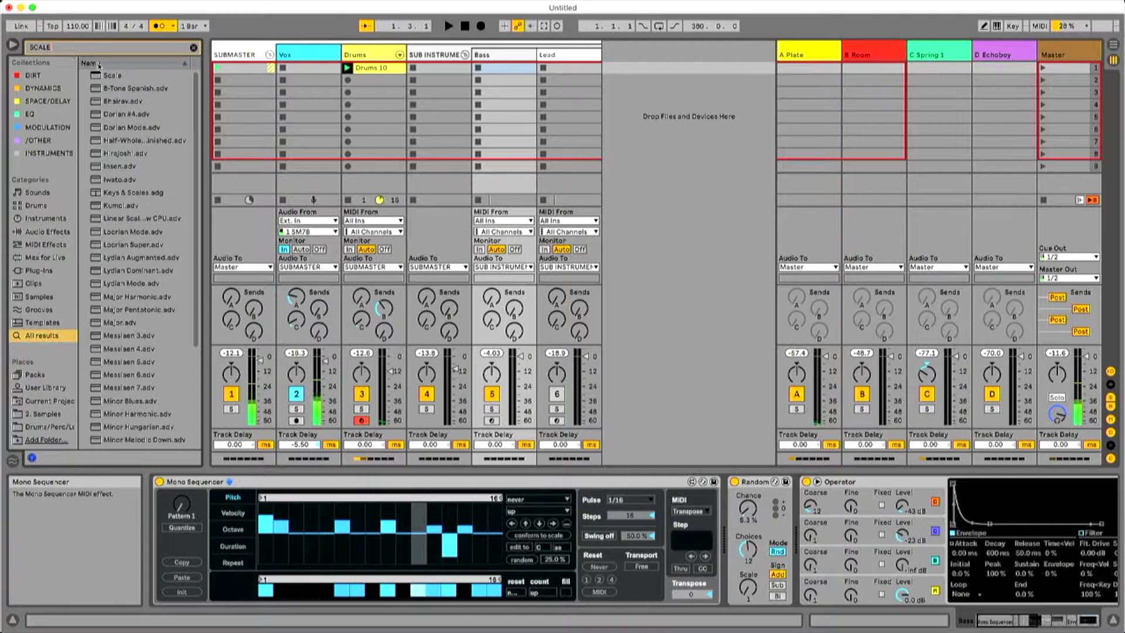
{"action": "key", "text": "Down"}
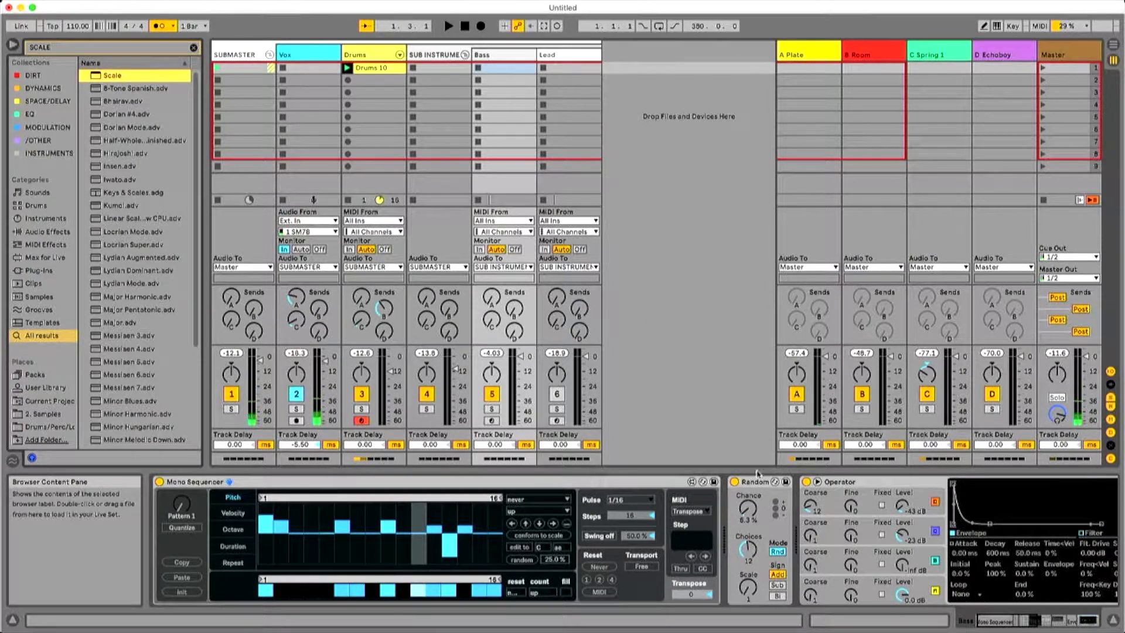
{"action": "left_click_drag", "start_coordinate": [137, 78], "coordinate": [783, 499]}
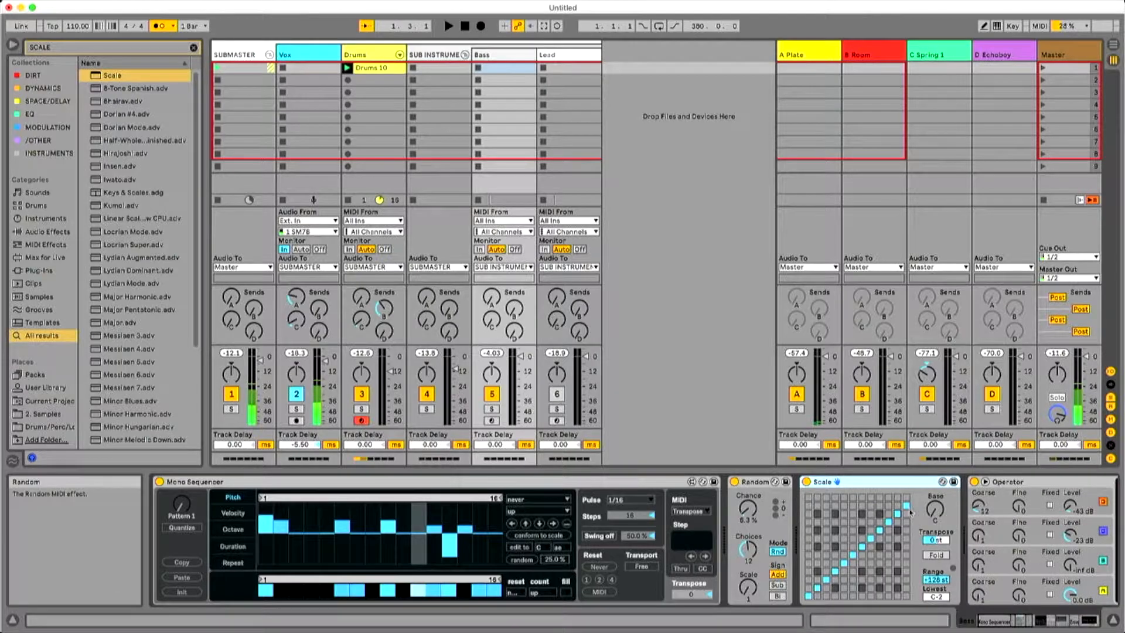
{"action": "left_click_drag", "start_coordinate": [936, 515], "coordinate": [936, 499]}
Load the Major preset into the Scale effect and set its base to D#.
{"action": "left_click", "coordinate": [69, 50]}
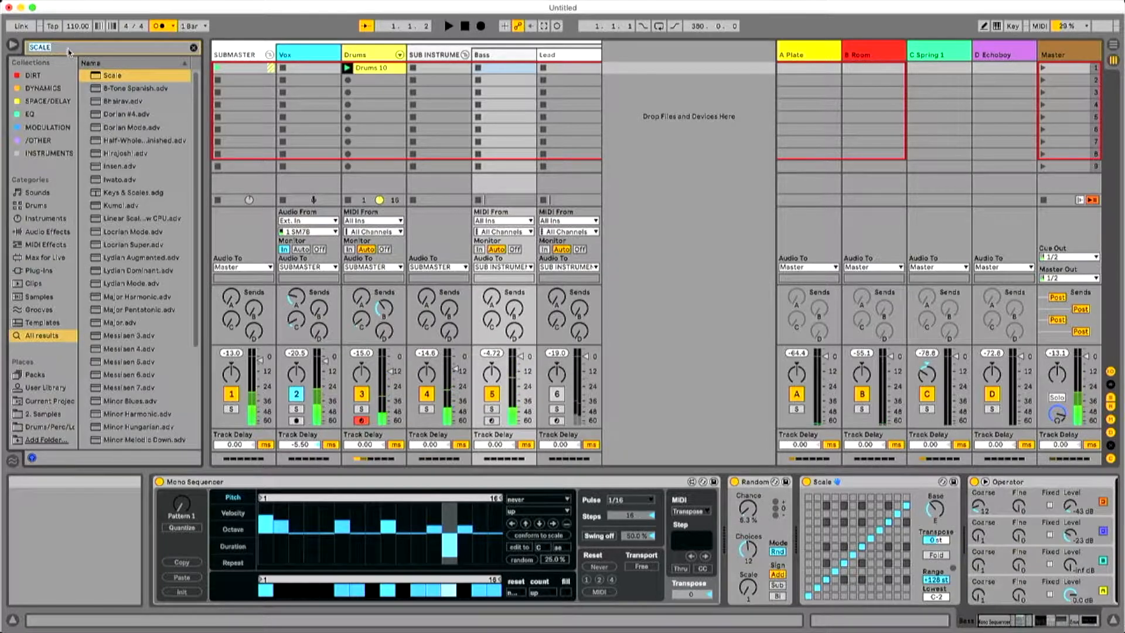
{"action": "double_click", "coordinate": [127, 323]}
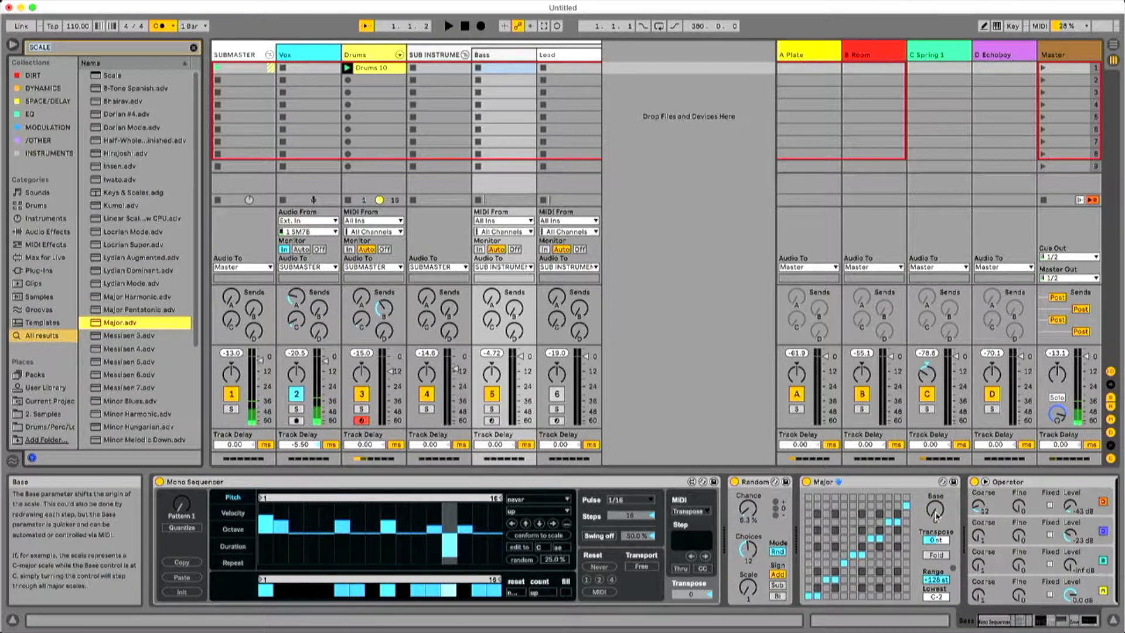
{"action": "left_click_drag", "start_coordinate": [935, 509], "coordinate": [935, 499]}
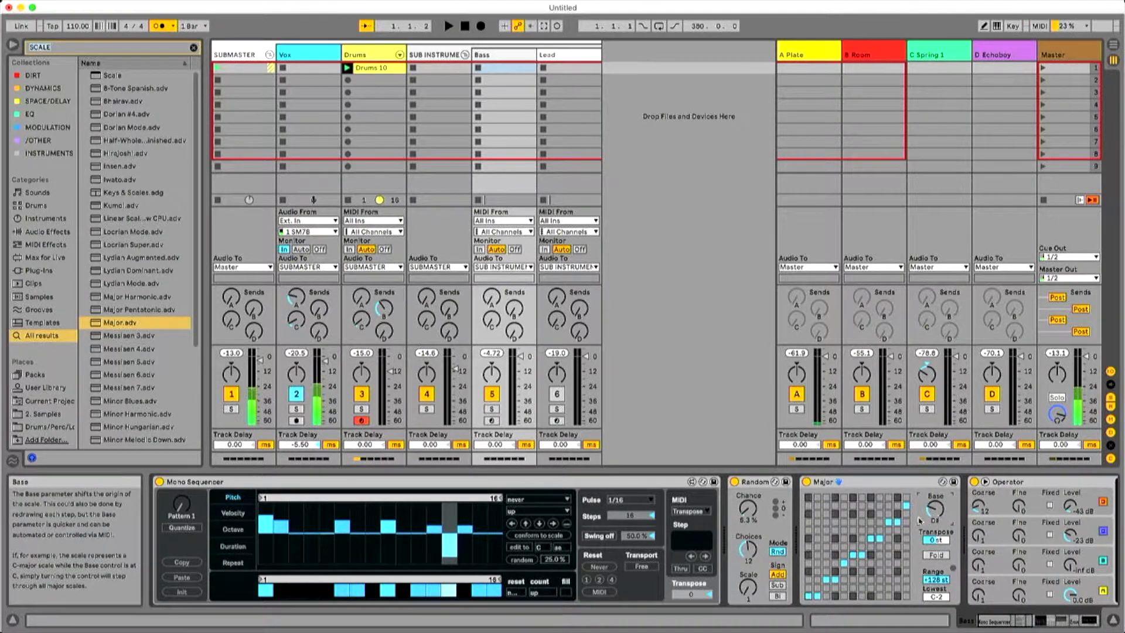
During playback, lower the Random effect's chance to 4.0% and raise its choices to 24.
{"action": "key", "text": "space"}
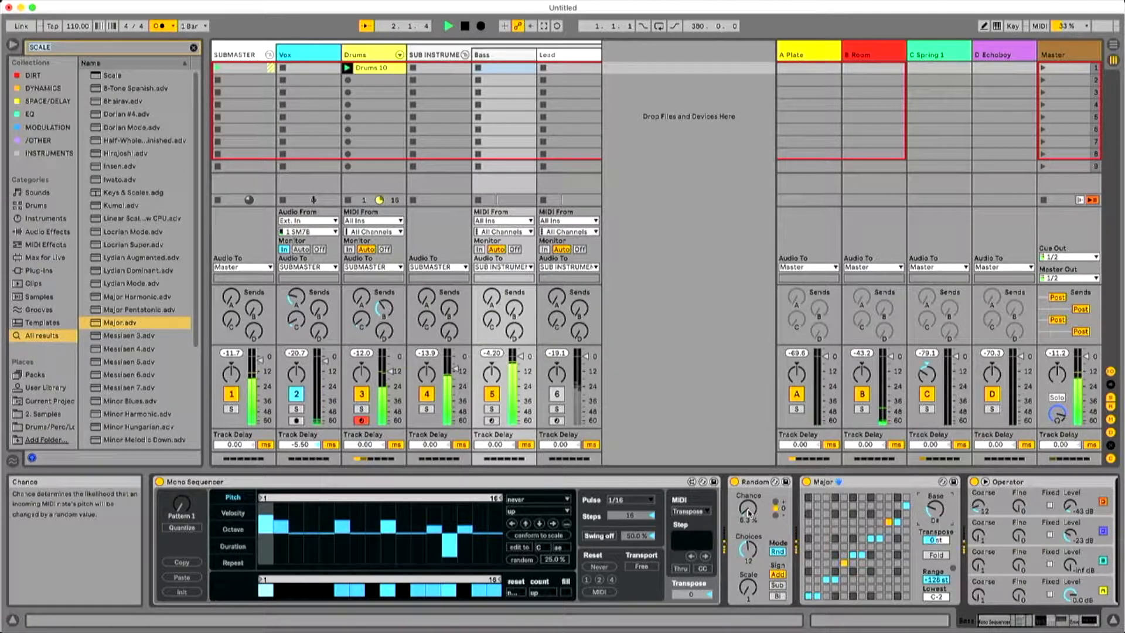
{"action": "left_click_drag", "start_coordinate": [748, 512], "coordinate": [749, 515]}
{"action": "left_click_drag", "start_coordinate": [750, 553], "coordinate": [753, 550]}
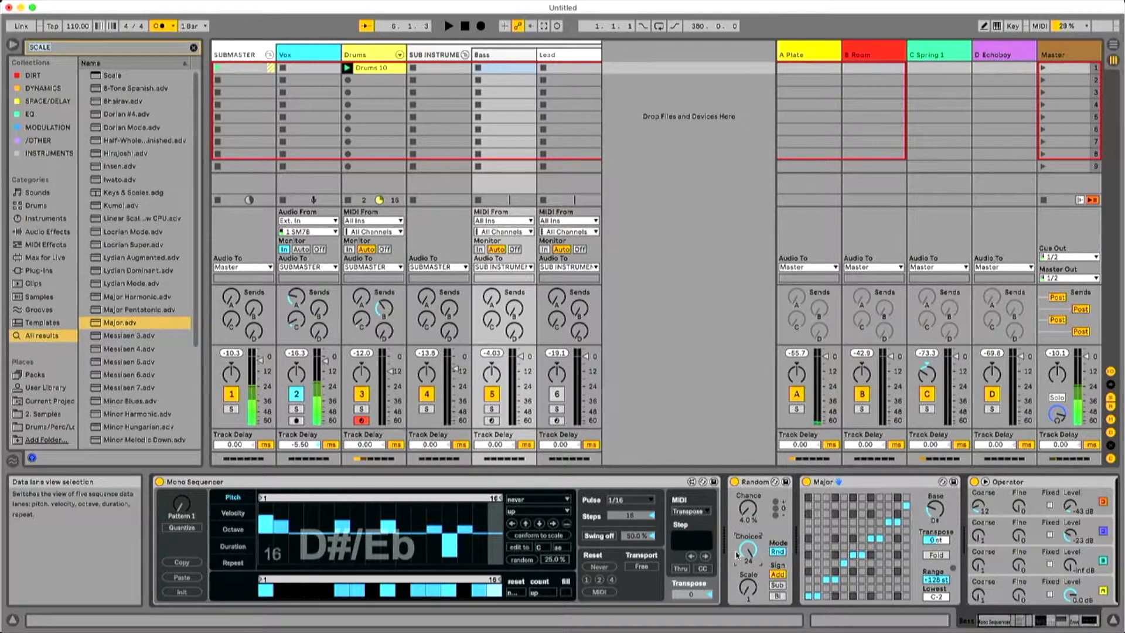
During playback, lower the Amp's treble to 3.17 and its presence to 3.49.
{"action": "left_click", "coordinate": [1082, 622]}
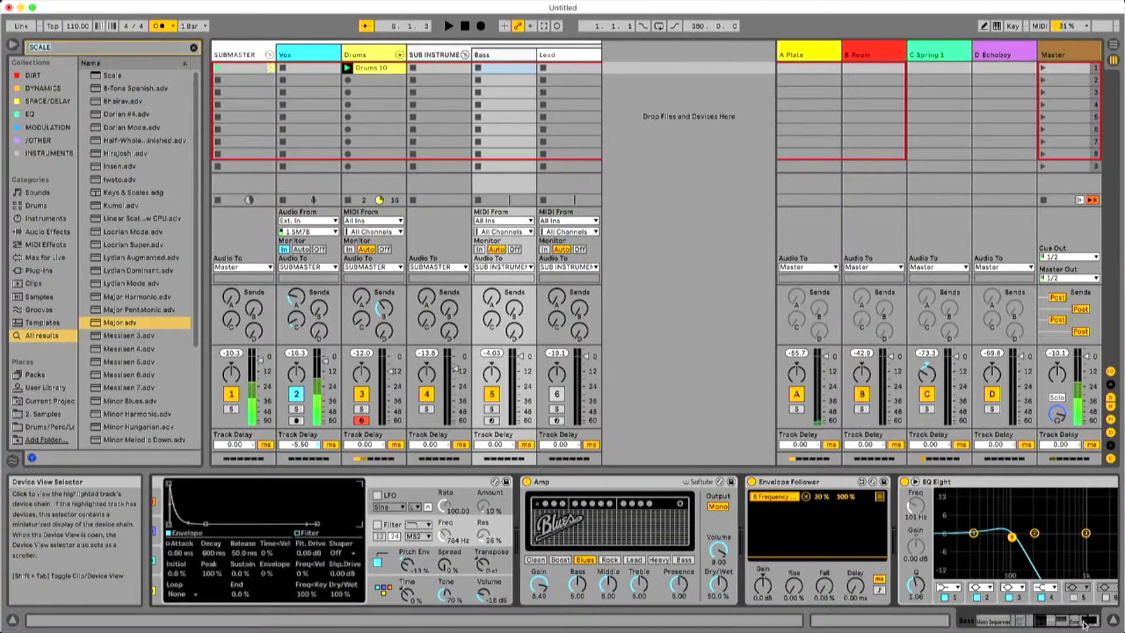
{"action": "key", "text": "space"}
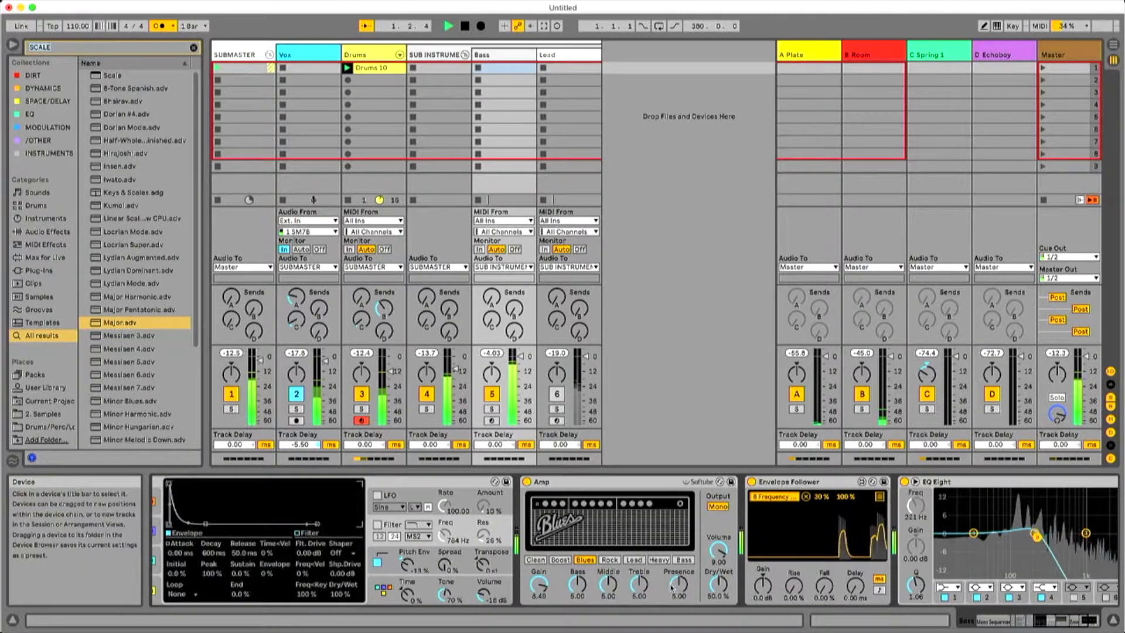
{"action": "left_click_drag", "start_coordinate": [639, 586], "coordinate": [679, 534]}
{"action": "left_click_drag", "start_coordinate": [678, 588], "coordinate": [679, 630]}
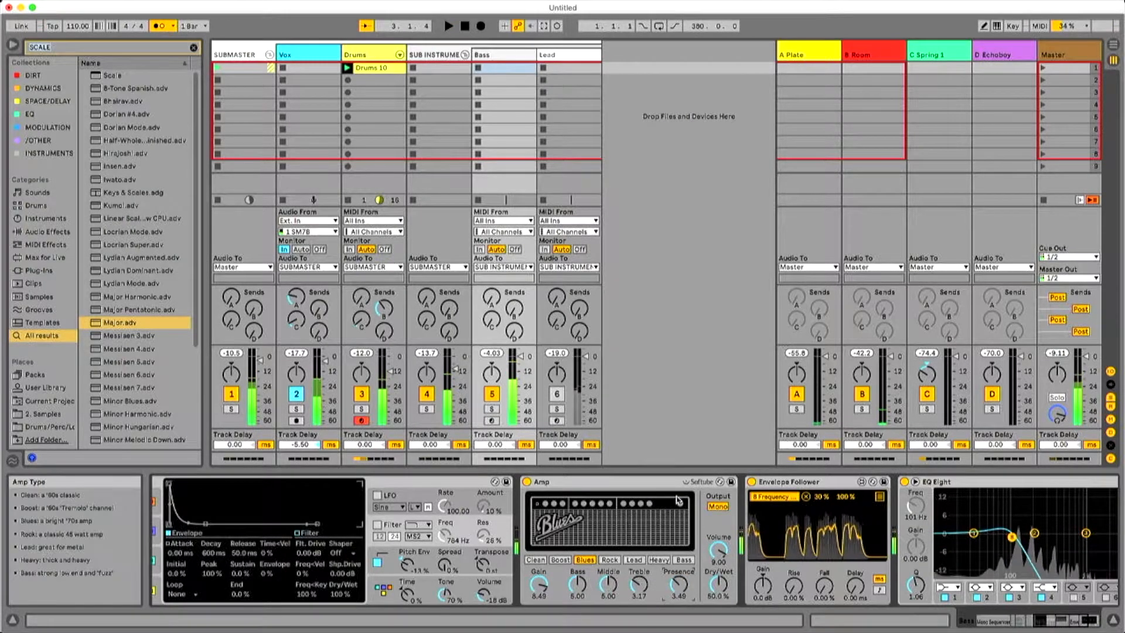
Enable Operator's LFO with an amount below 2% and about 13% Rate<Key, and audition the bass.
{"action": "left_click", "coordinate": [1032, 623]}
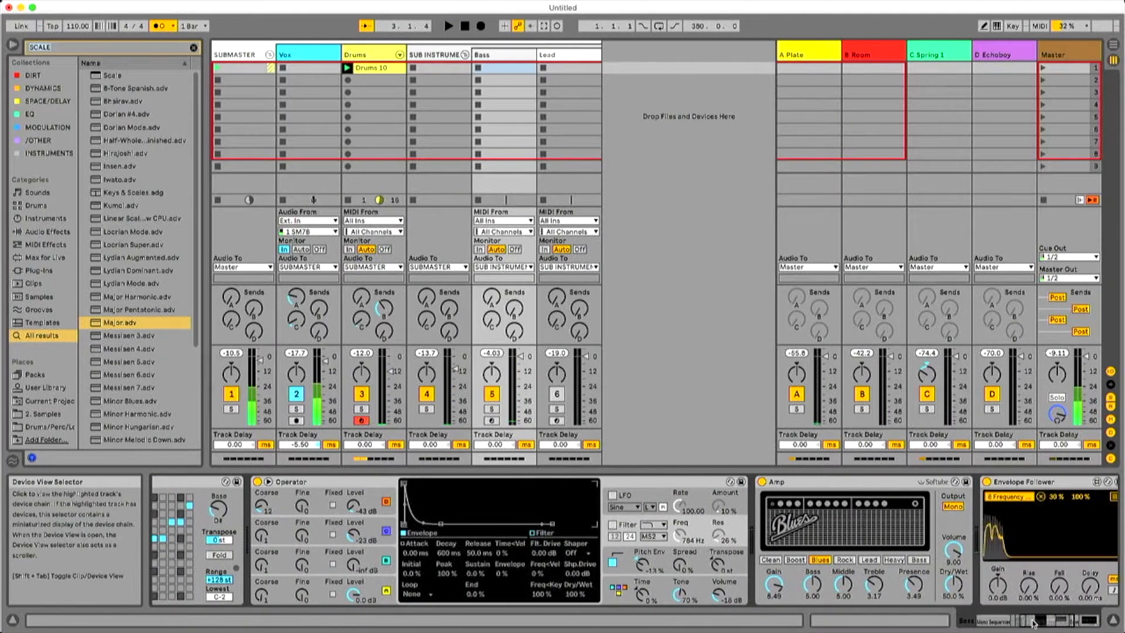
{"action": "left_click", "coordinate": [612, 495]}
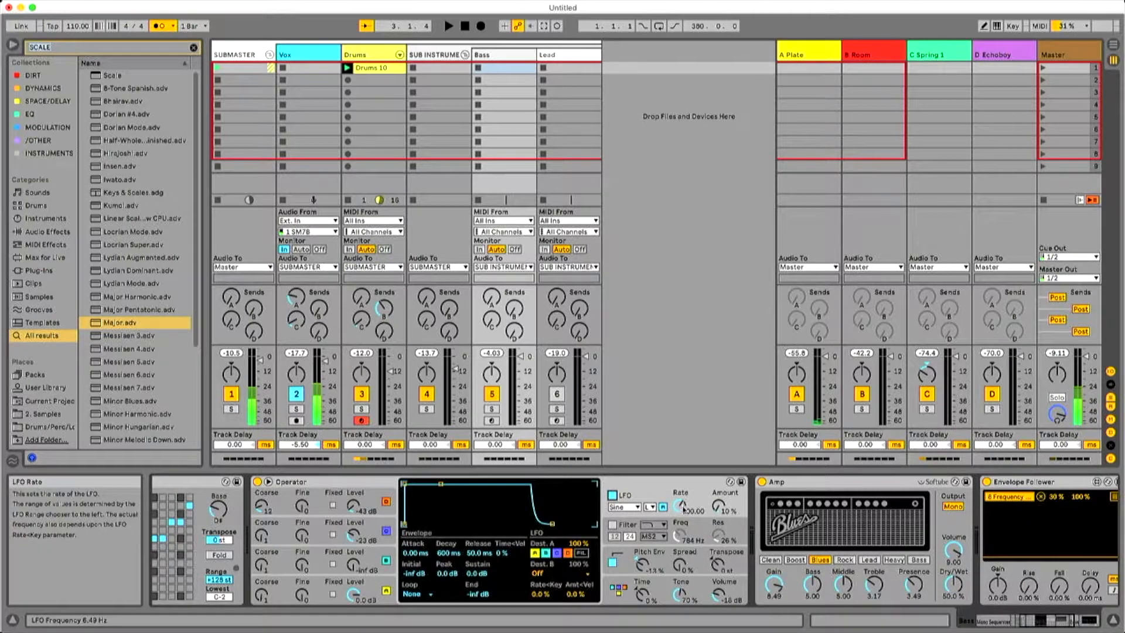
{"action": "left_click_drag", "start_coordinate": [718, 507], "coordinate": [719, 506]}
{"action": "key", "text": "space"}
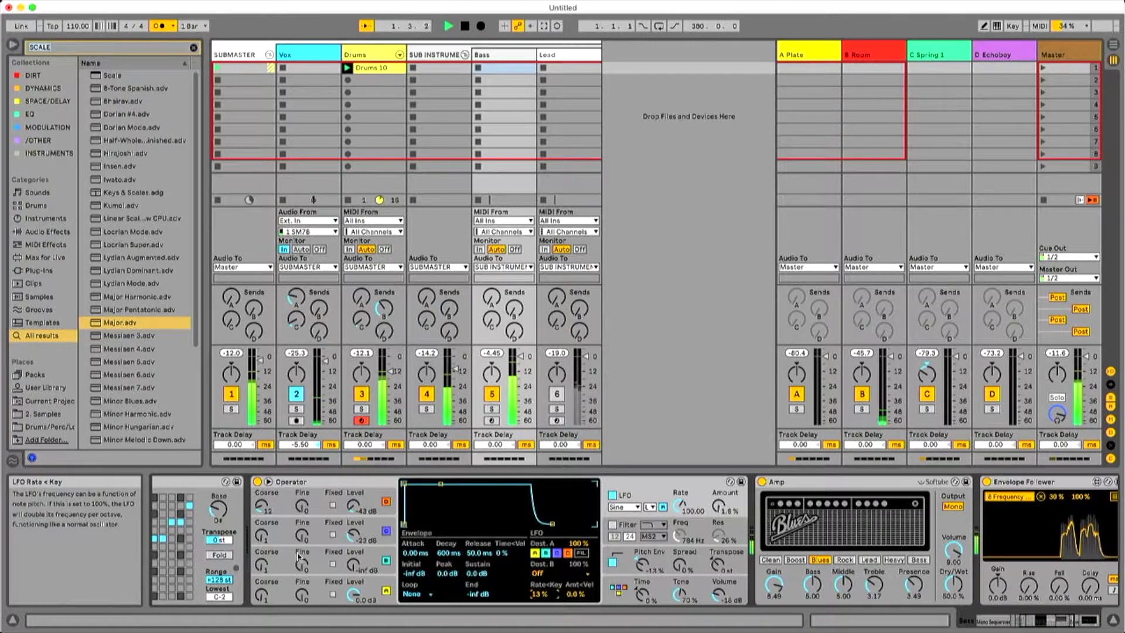
Set the volume envelope's Time<Vel of Operator's oscillator A to 90% and audition the velocity-dependent release.
{"action": "left_click", "coordinate": [319, 556]}
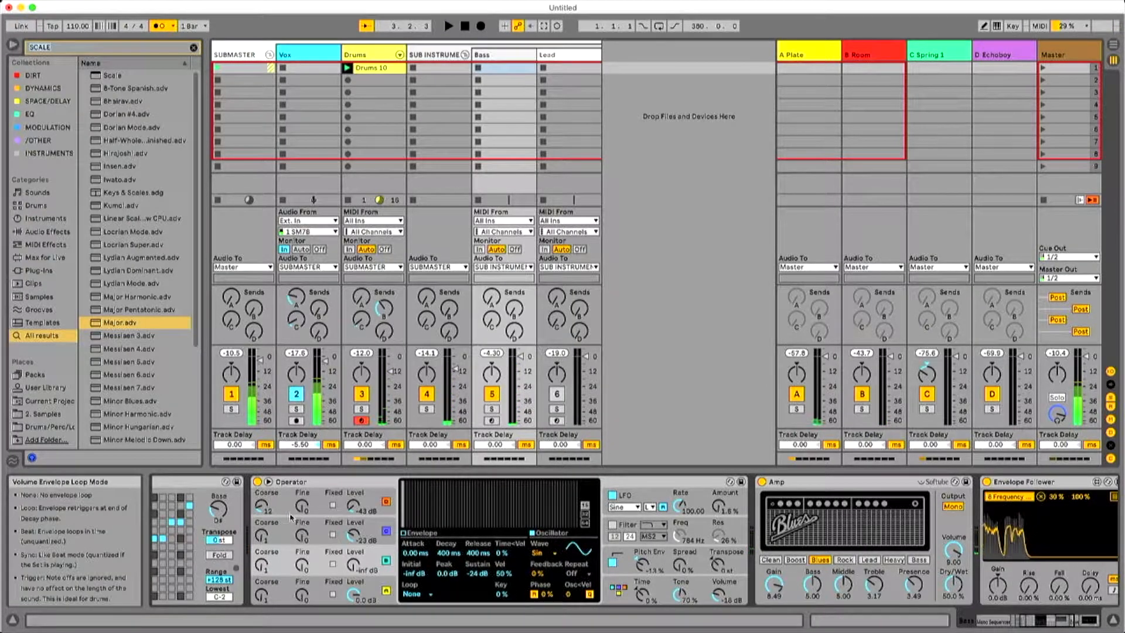
{"action": "left_click", "coordinate": [319, 523]}
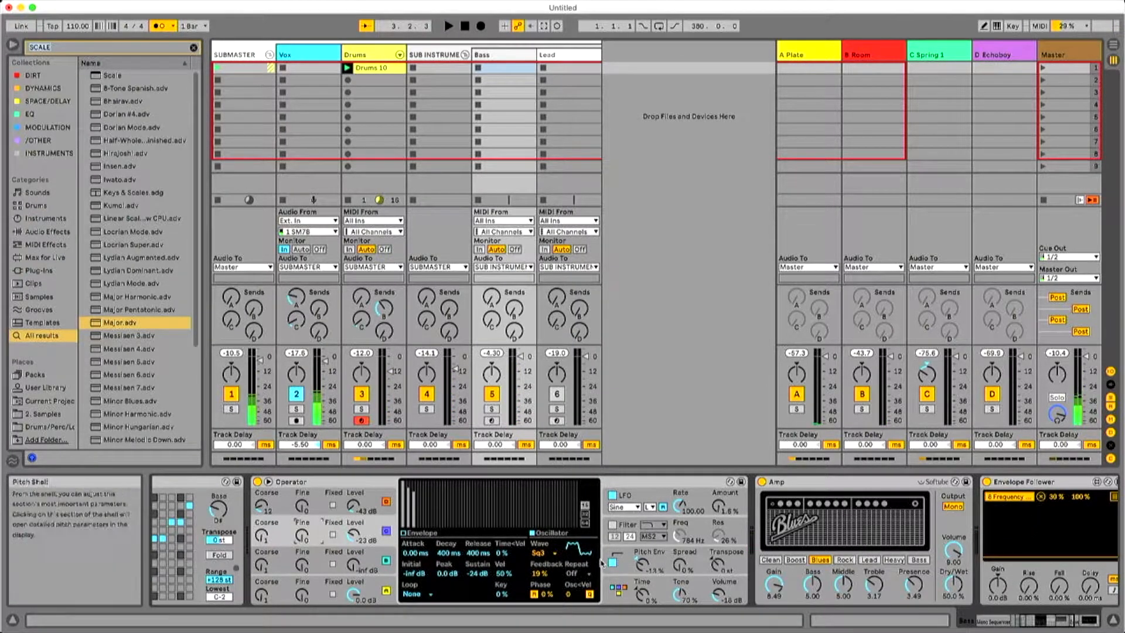
{"action": "left_click", "coordinate": [326, 495]}
{"action": "left_click", "coordinate": [420, 553]}
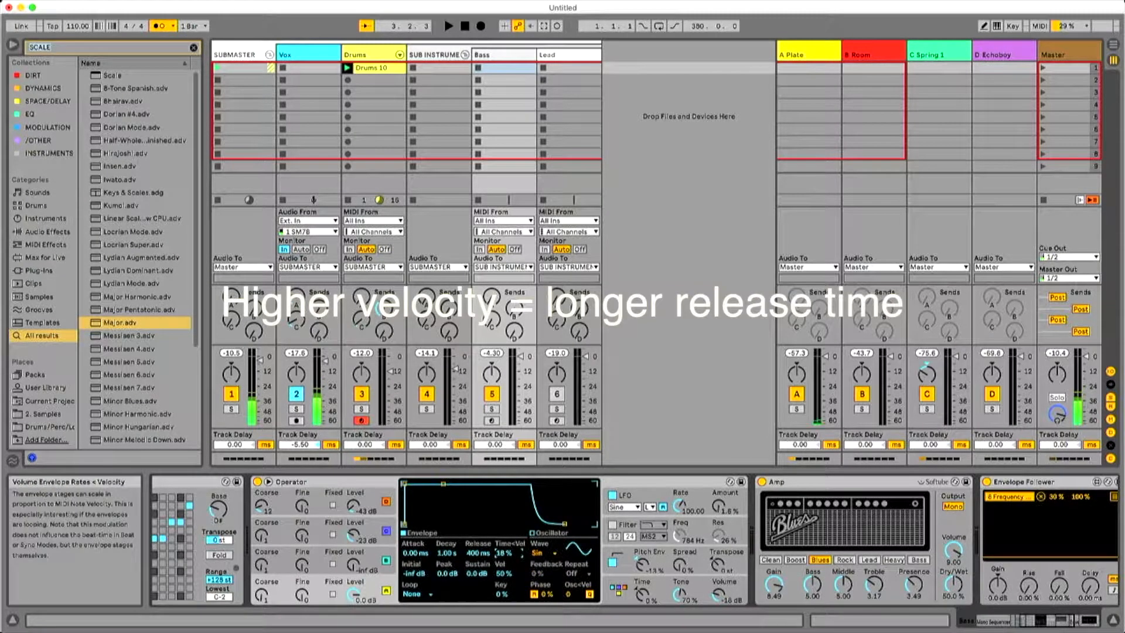
{"action": "key", "text": "space"}
{"action": "left_click_drag", "start_coordinate": [504, 553], "coordinate": [504, 552]}
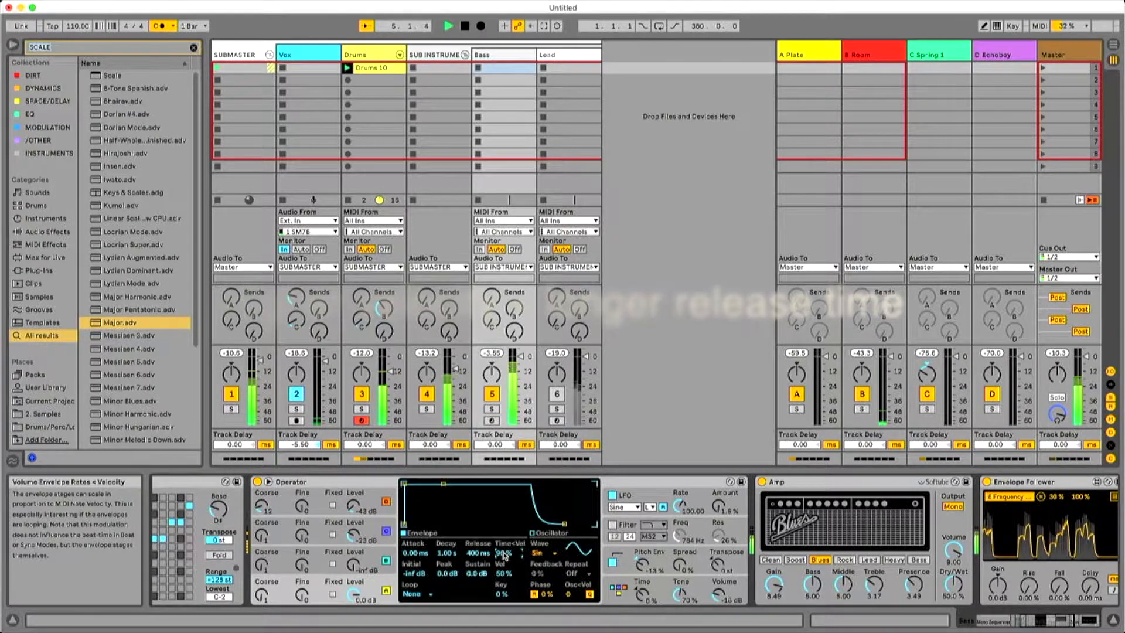
Add Time<Vel modulation to the envelopes of Operator's oscillators C and B, with 15% on B, and audition it.
{"action": "left_click", "coordinate": [987, 626]}
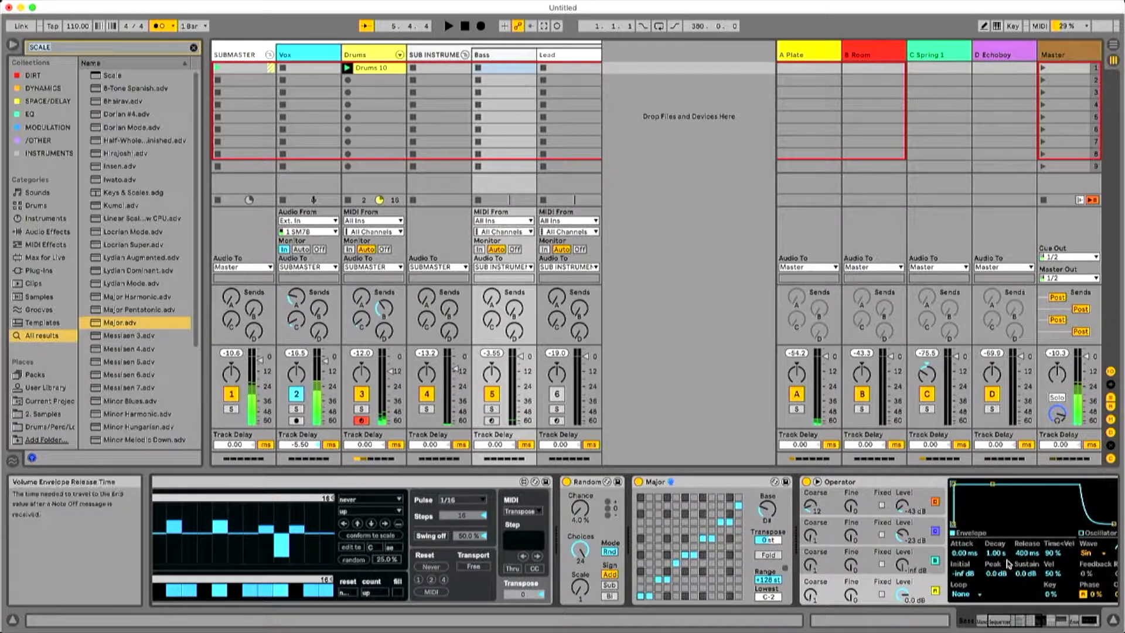
{"action": "left_click", "coordinate": [876, 554]}
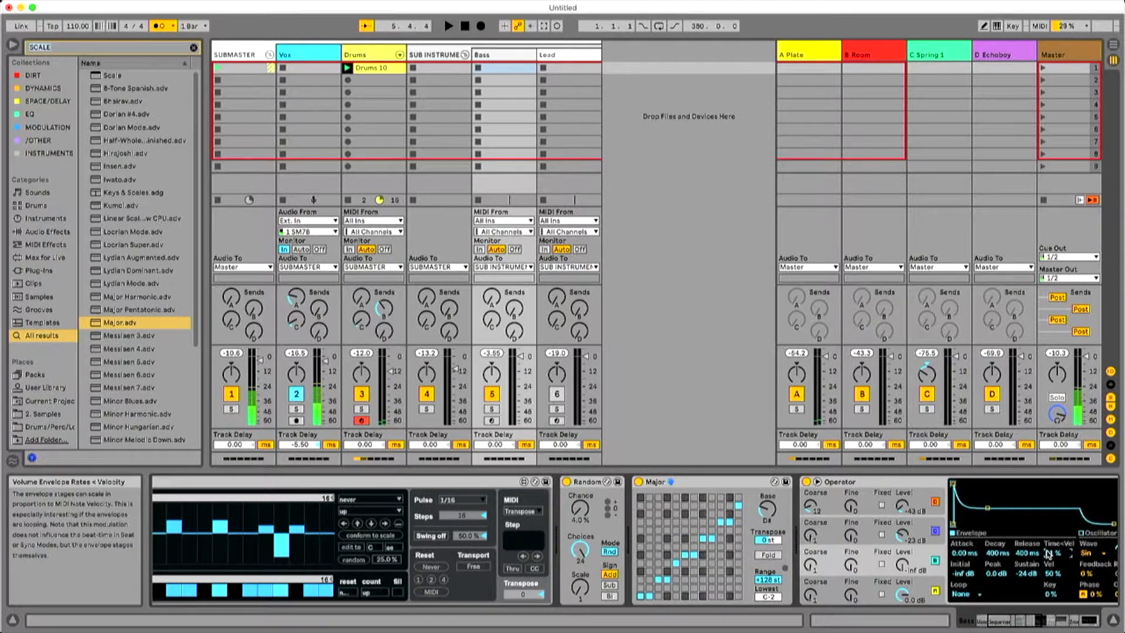
{"action": "left_click", "coordinate": [940, 533]}
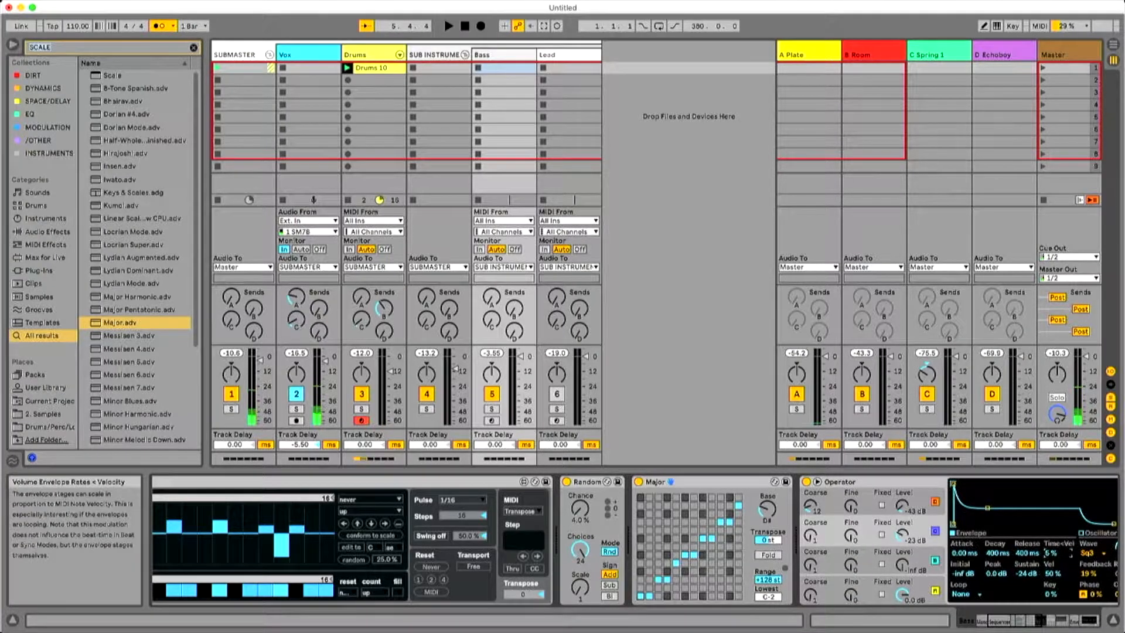
{"action": "key", "text": "space"}
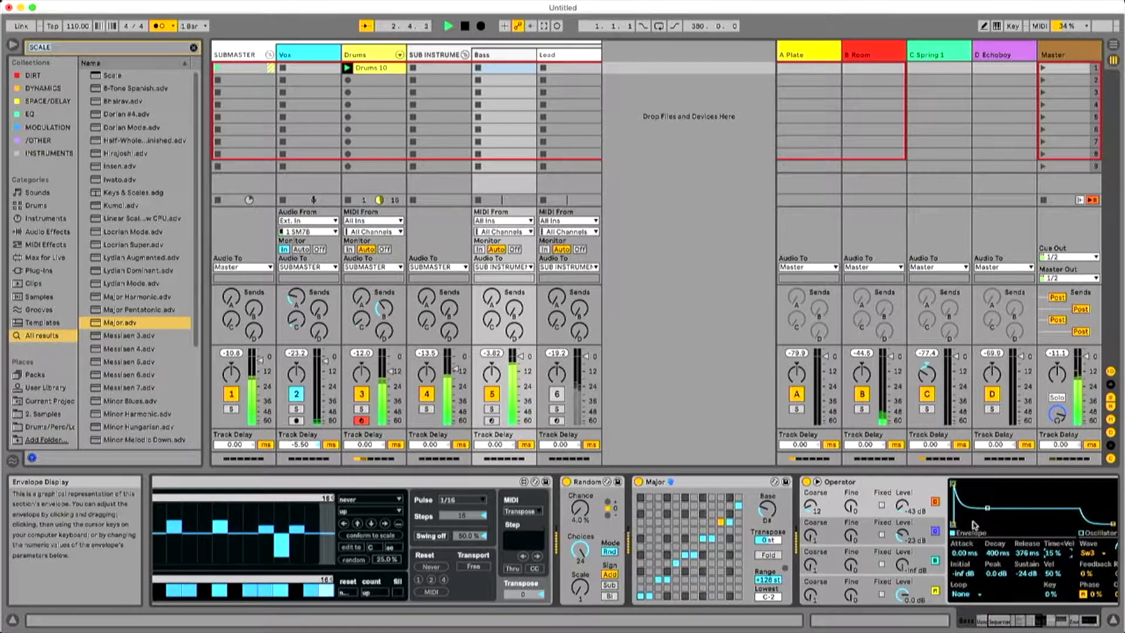
{"action": "key", "text": "space"}
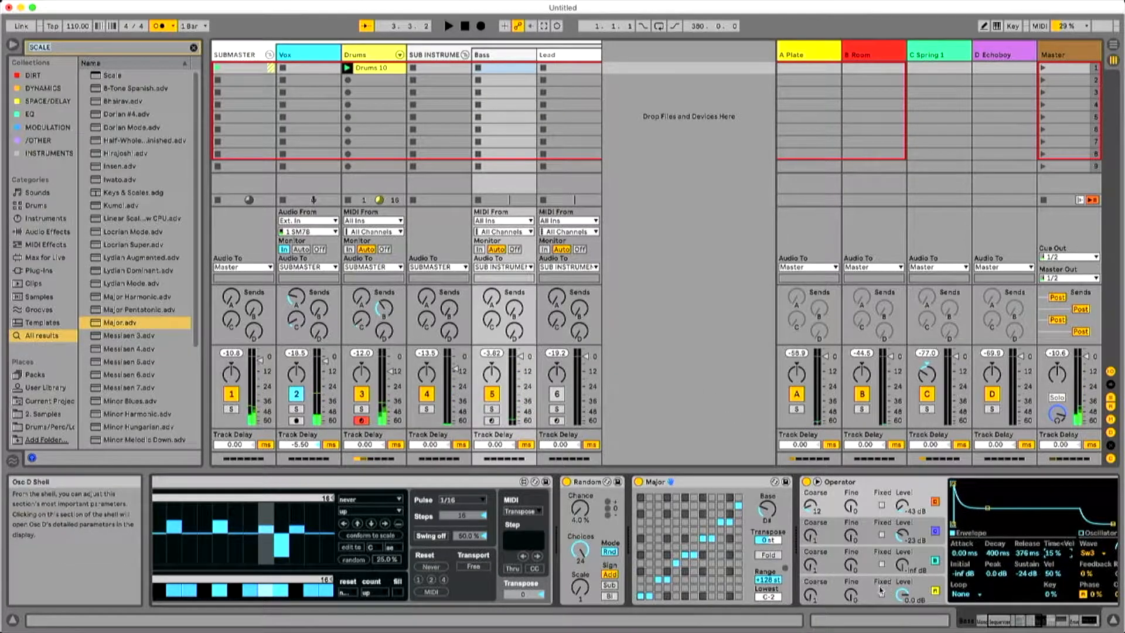
Reshape oscillator A's volume envelope to a 1.31 s decay with sustain at -inf dB, and audition it.
{"action": "left_click", "coordinate": [928, 586]}
{"action": "left_click_drag", "start_coordinate": [996, 486], "coordinate": [994, 523]}
{"action": "key", "text": "space"}
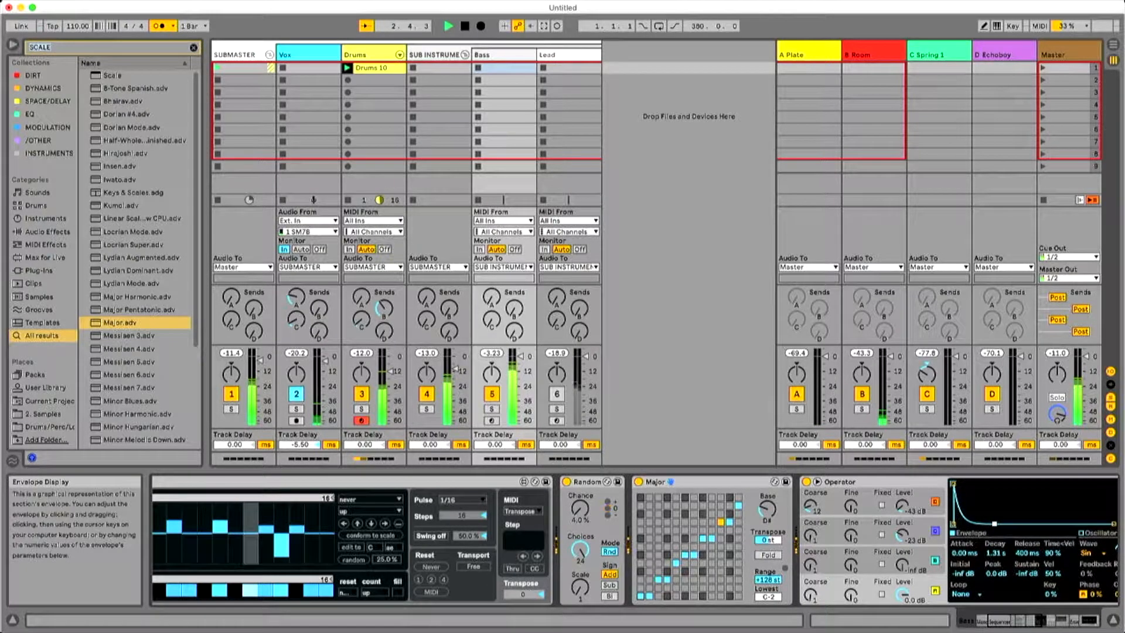
{"action": "key", "text": "space"}
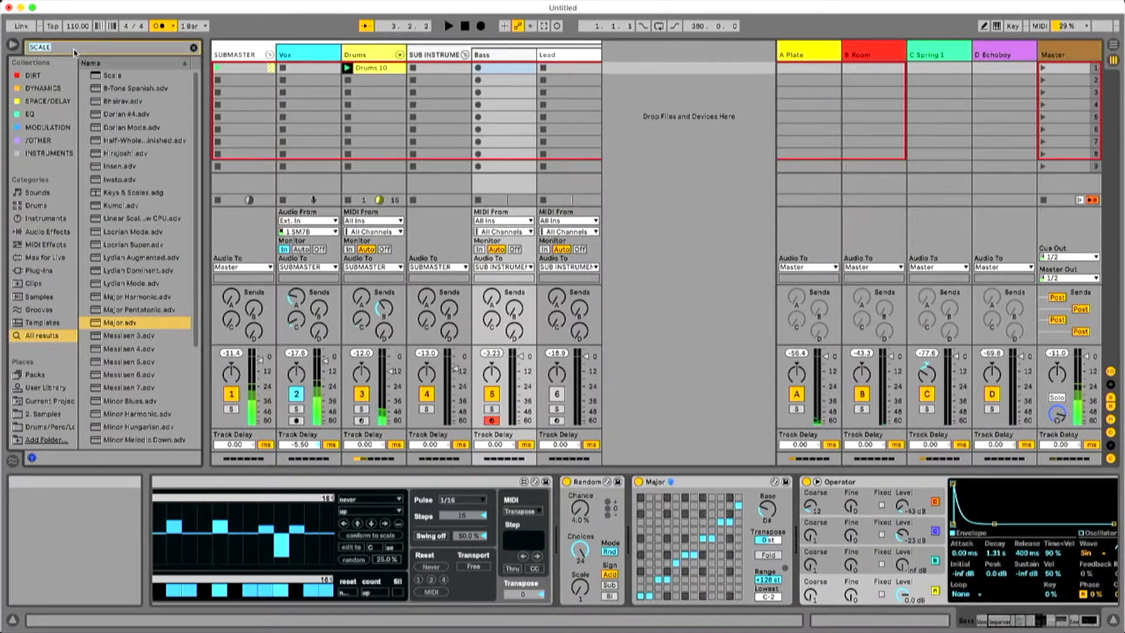
Insert the Velocity MIDI effect between Scale and Operator and lower its Out Hi to 32 during playback.
{"action": "type", "text": "LOCIT"}
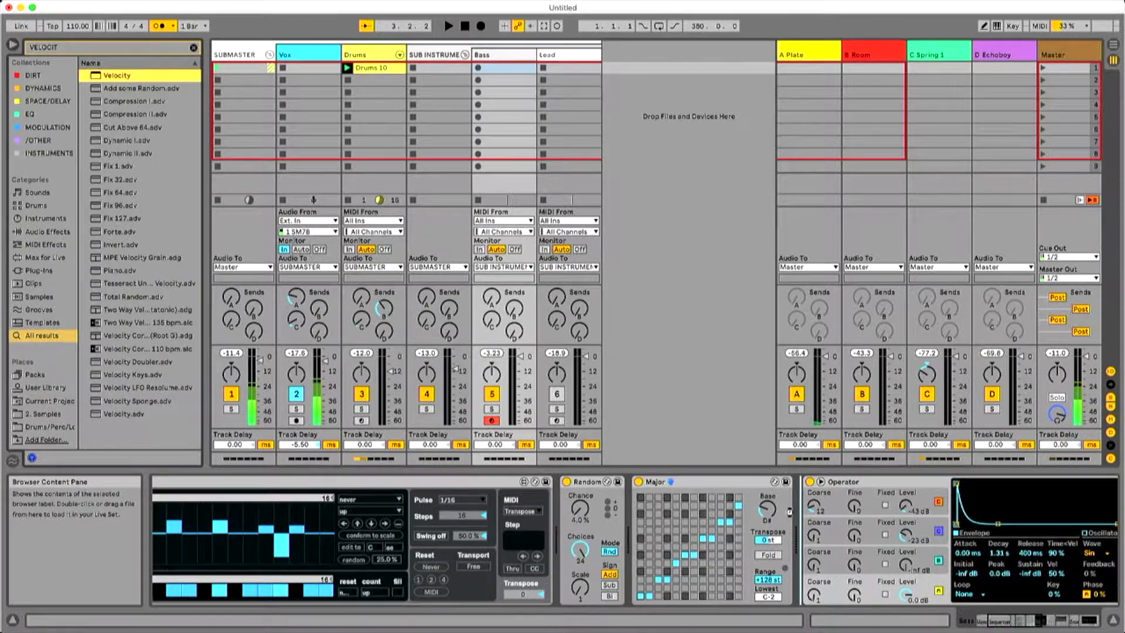
{"action": "left_click_drag", "start_coordinate": [790, 511], "coordinate": [791, 512]}
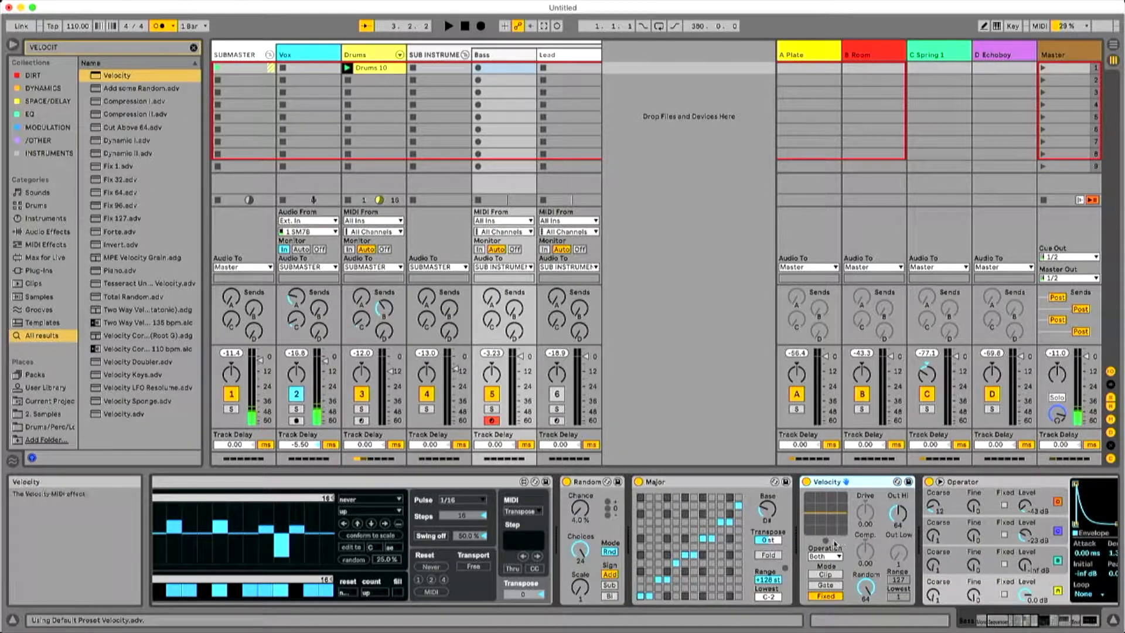
{"action": "key", "text": "space"}
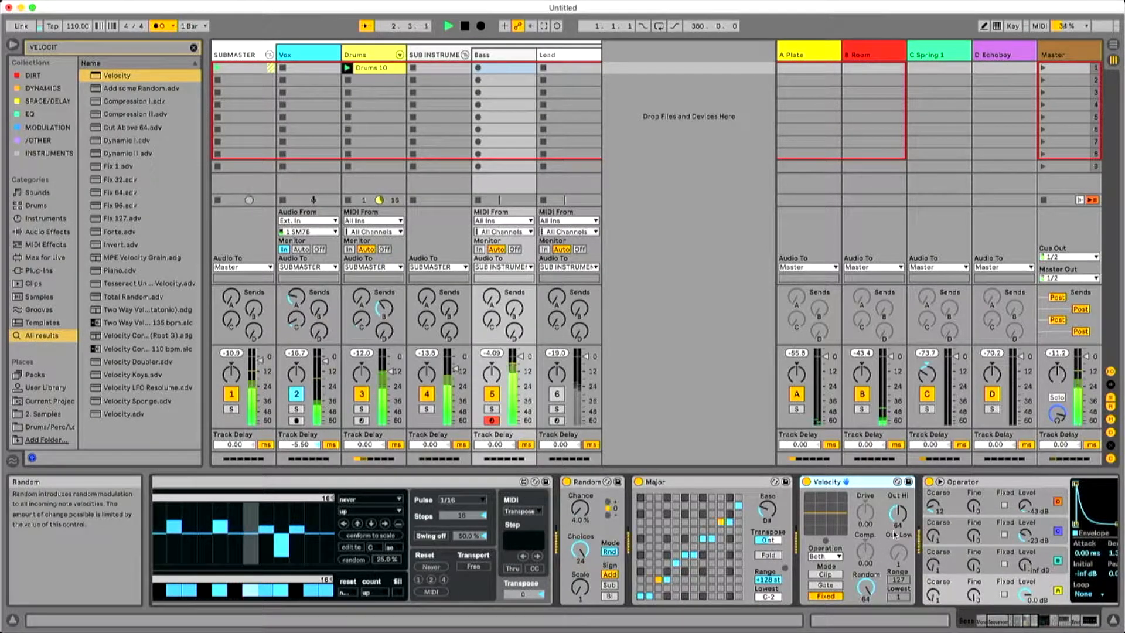
{"action": "left_click_drag", "start_coordinate": [897, 514], "coordinate": [897, 533]}
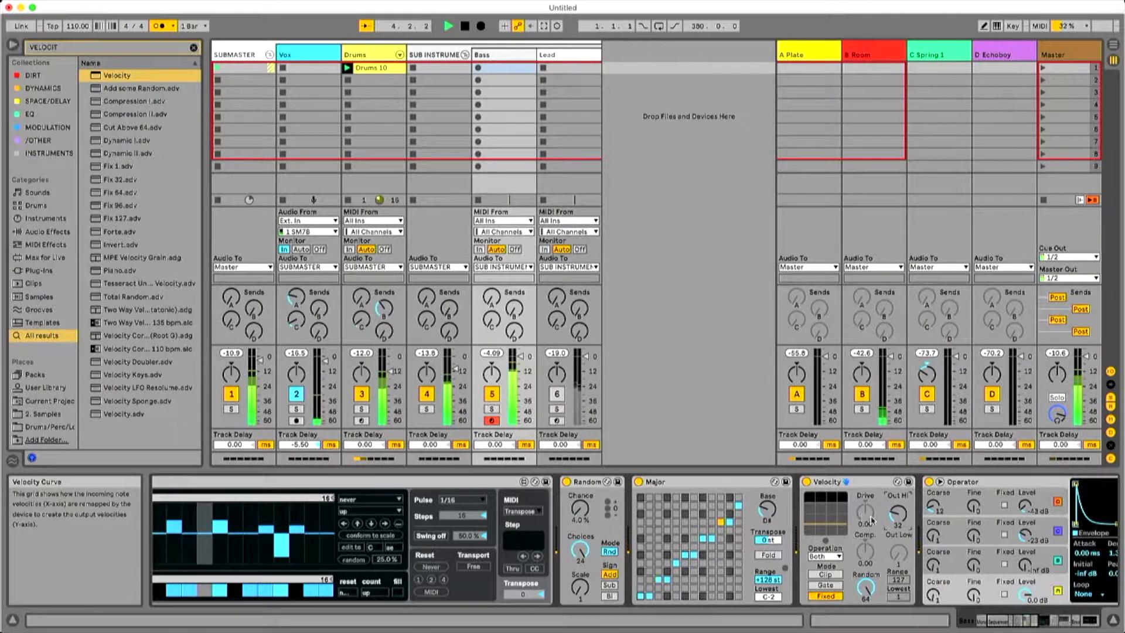
Set the Envelope Follower mapping's minimum to 39% and the Time<Vel of Operator's oscillator A to 44%.
{"action": "scroll", "coordinate": [819, 515], "scroll_direction": "right", "scroll_amount": 10}
{"action": "mouse_move", "coordinate": [774, 497]}
{"action": "left_mouse_down"}
{"action": "mouse_move", "coordinate": [774, 482]}
{"action": "mouse_move", "coordinate": [775, 516]}
{"action": "left_mouse_up"}
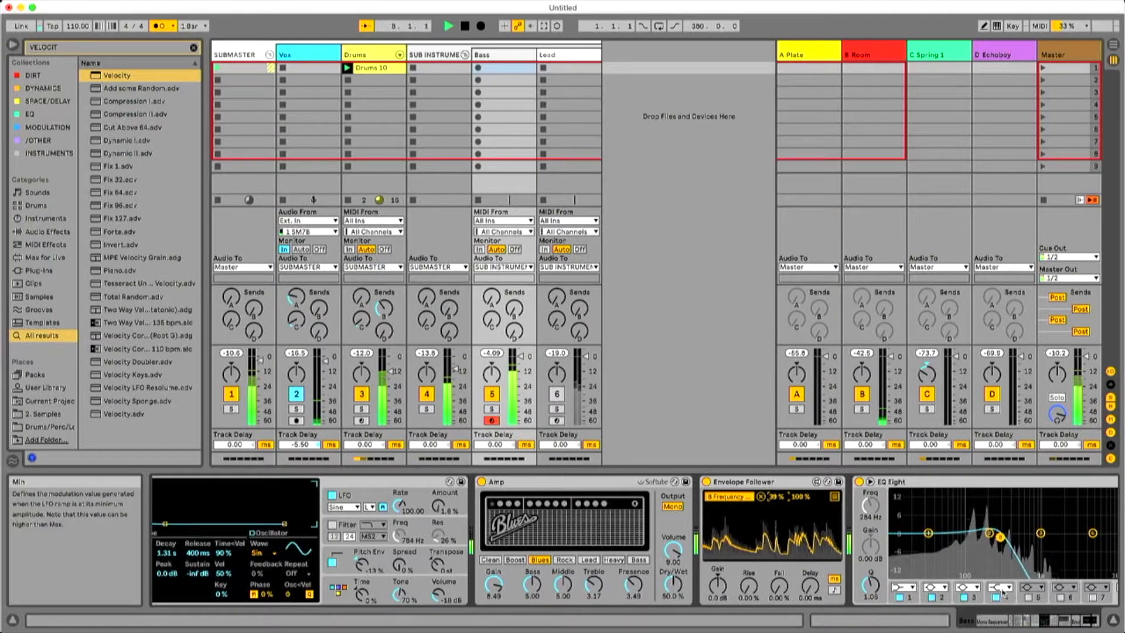
{"action": "left_click_drag", "start_coordinate": [1060, 621], "coordinate": [1038, 622]}
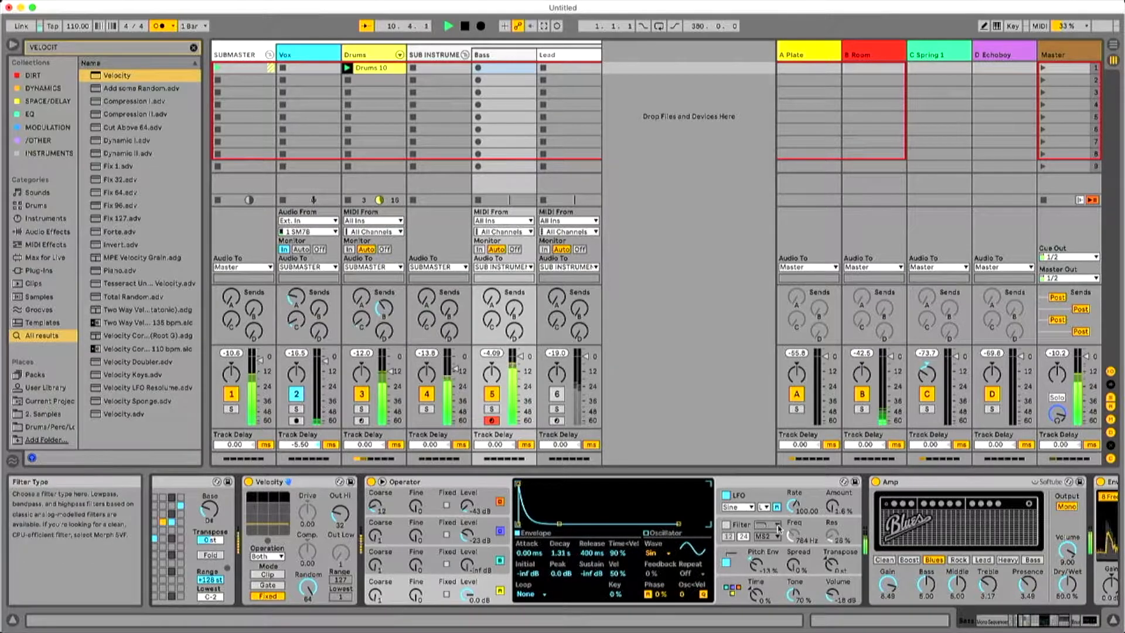
{"action": "left_click_drag", "start_coordinate": [1055, 622], "coordinate": [1044, 624]}
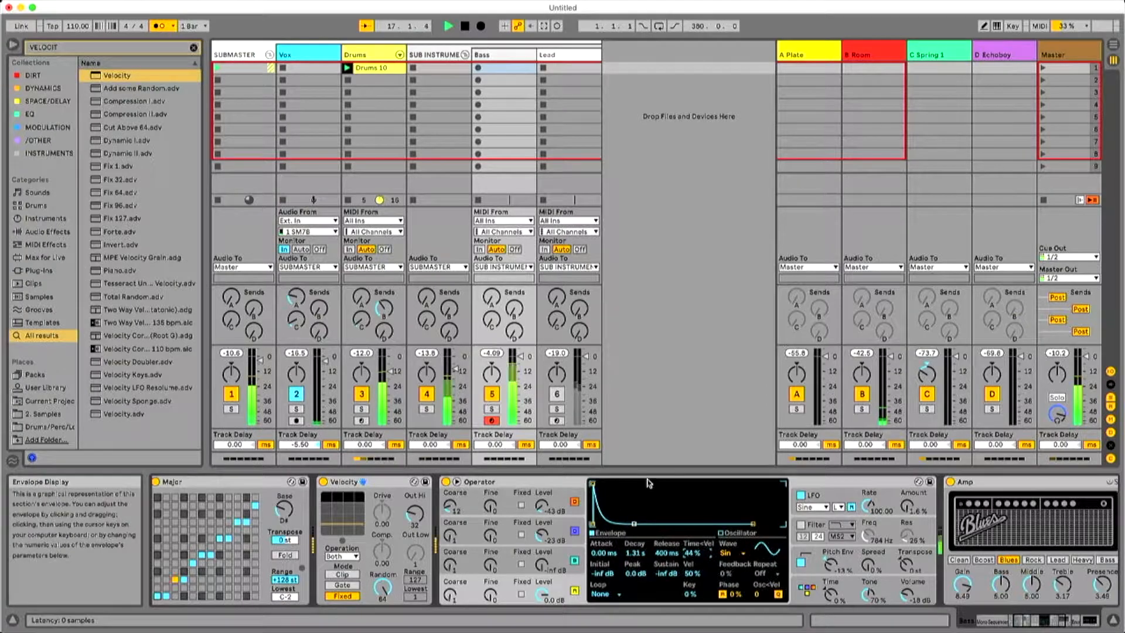
Set Operator's global Transpose to -12 st and oscillator C's output level to -5.4 dB while auditioning the bass line.
{"action": "left_click_drag", "start_coordinate": [1031, 621], "coordinate": [996, 622]}
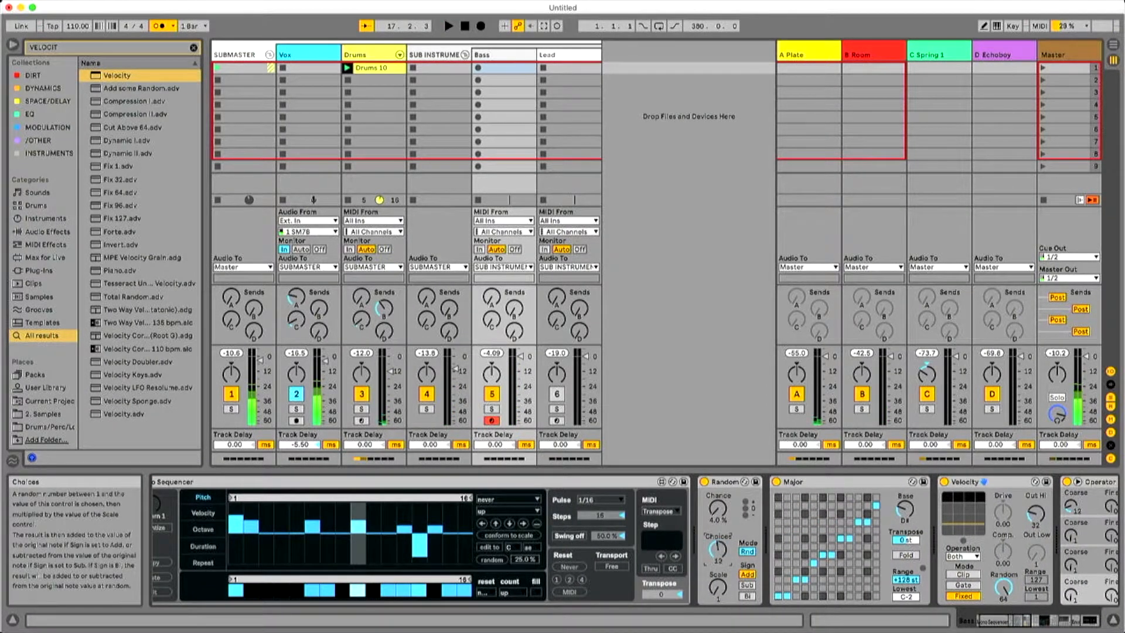
{"action": "left_click_drag", "start_coordinate": [1021, 625], "coordinate": [1067, 622]}
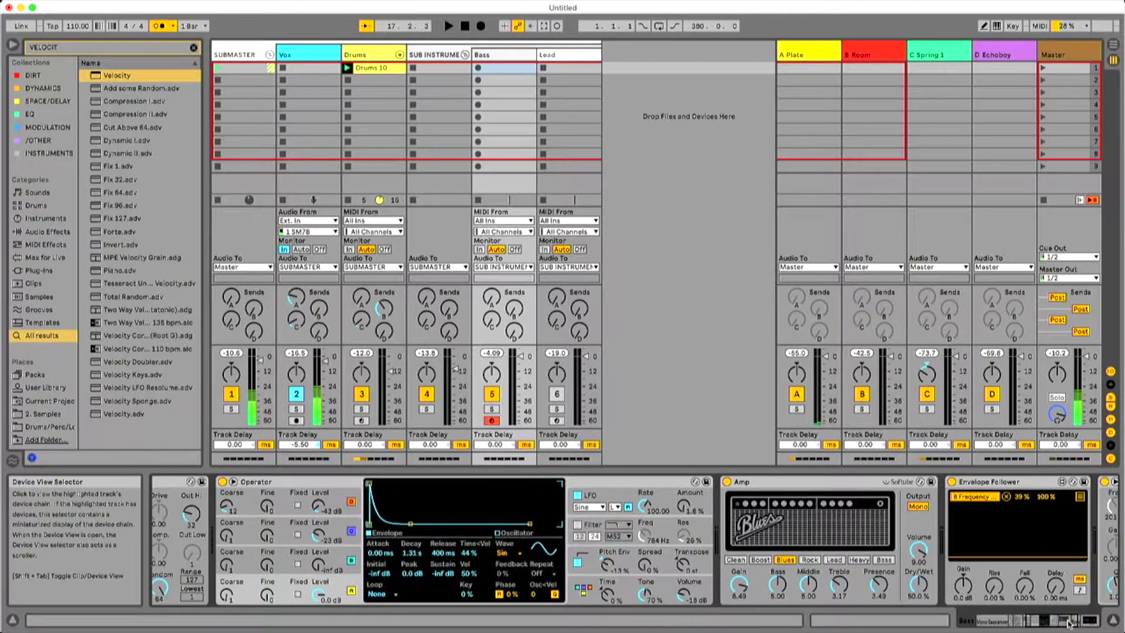
{"action": "left_click", "coordinate": [683, 564]}
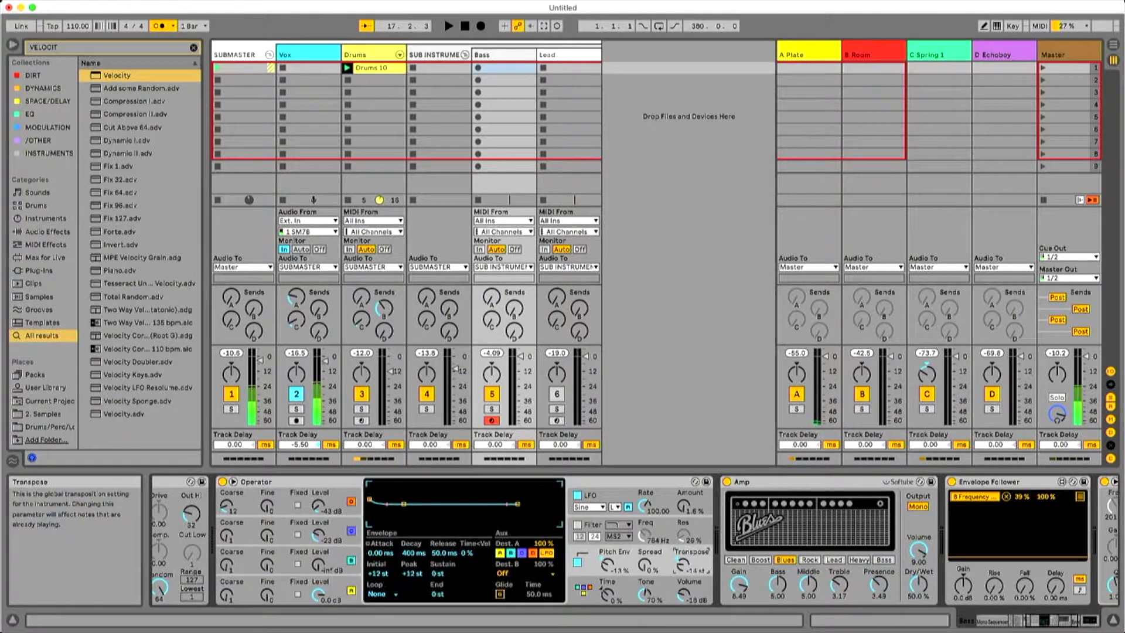
{"action": "key", "text": "space"}
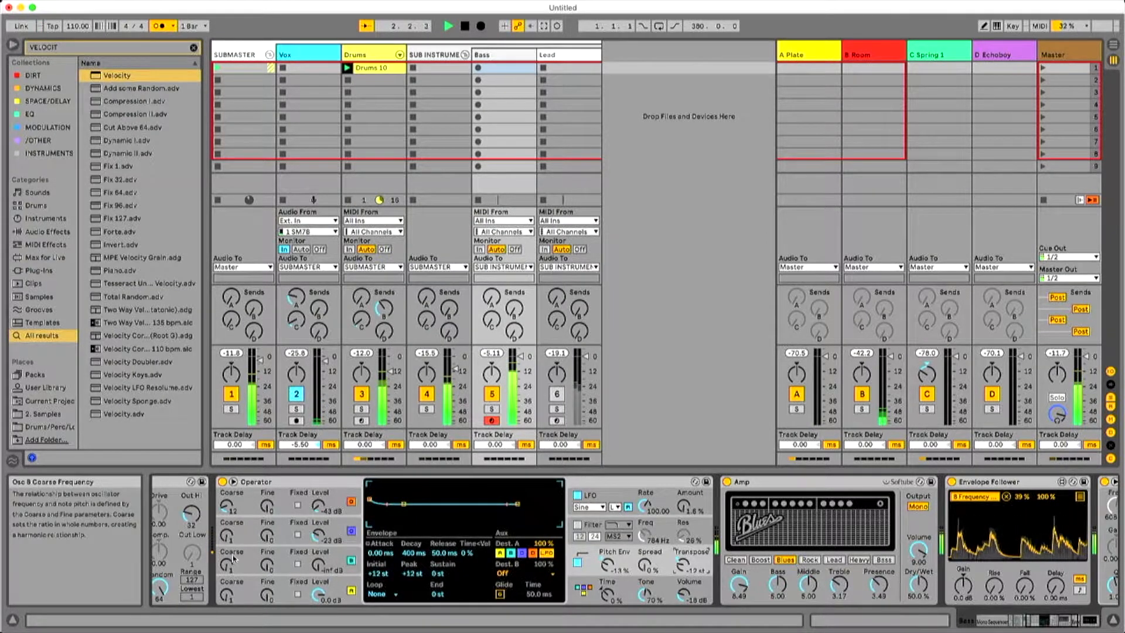
{"action": "left_click", "coordinate": [583, 588]}
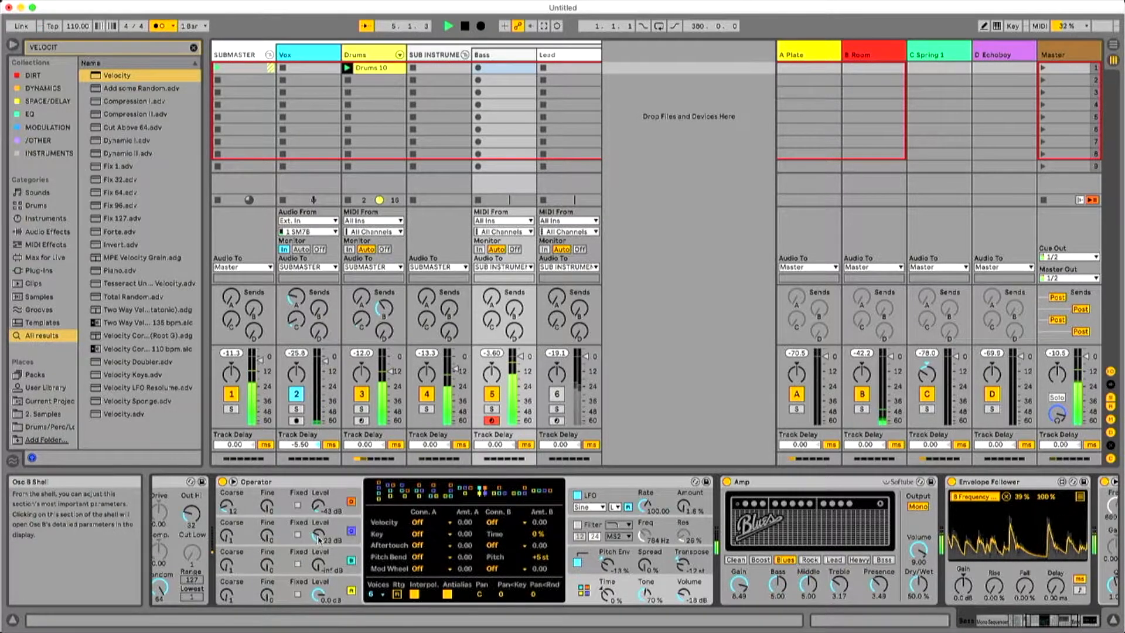
{"action": "left_click_drag", "start_coordinate": [318, 536], "coordinate": [316, 530]}
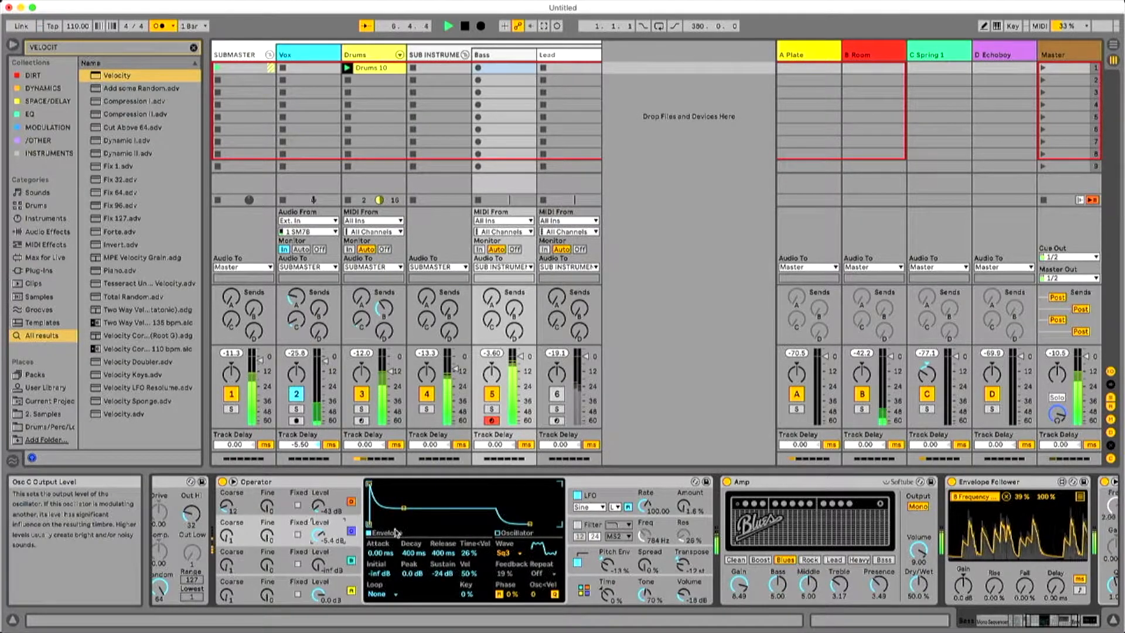
Enable Operator's filter with the 24 dB slope and set its frequency to 5.44 kHz and resonance to 68% during playback.
{"action": "left_click", "coordinate": [577, 524]}
{"action": "left_click_drag", "start_coordinate": [645, 536], "coordinate": [645, 532]}
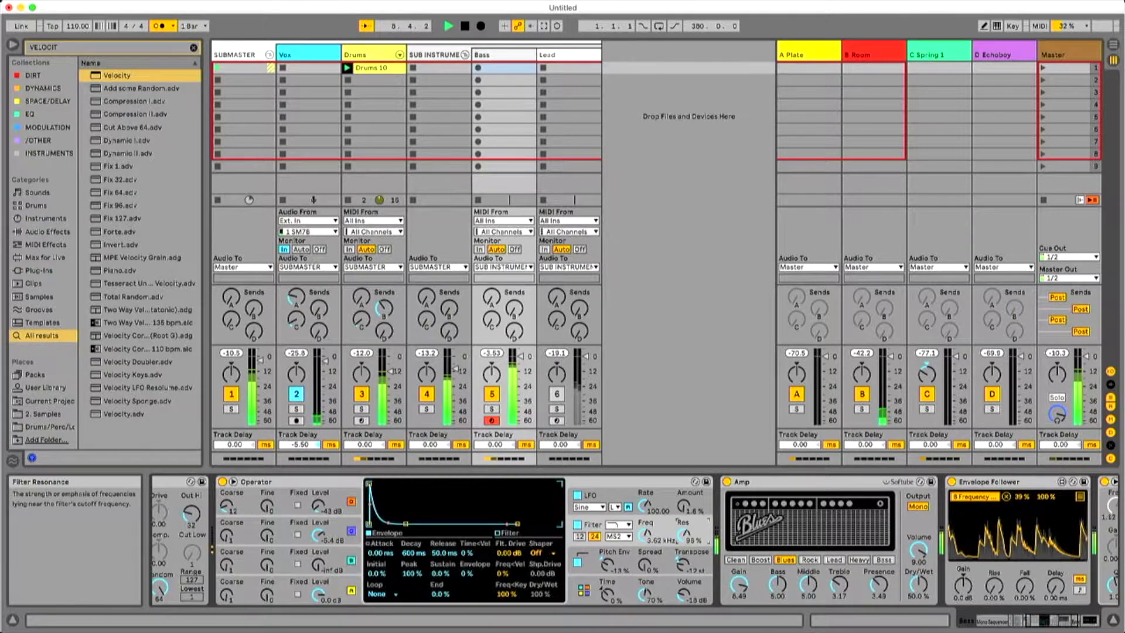
{"action": "left_click_drag", "start_coordinate": [645, 535], "coordinate": [645, 556]}
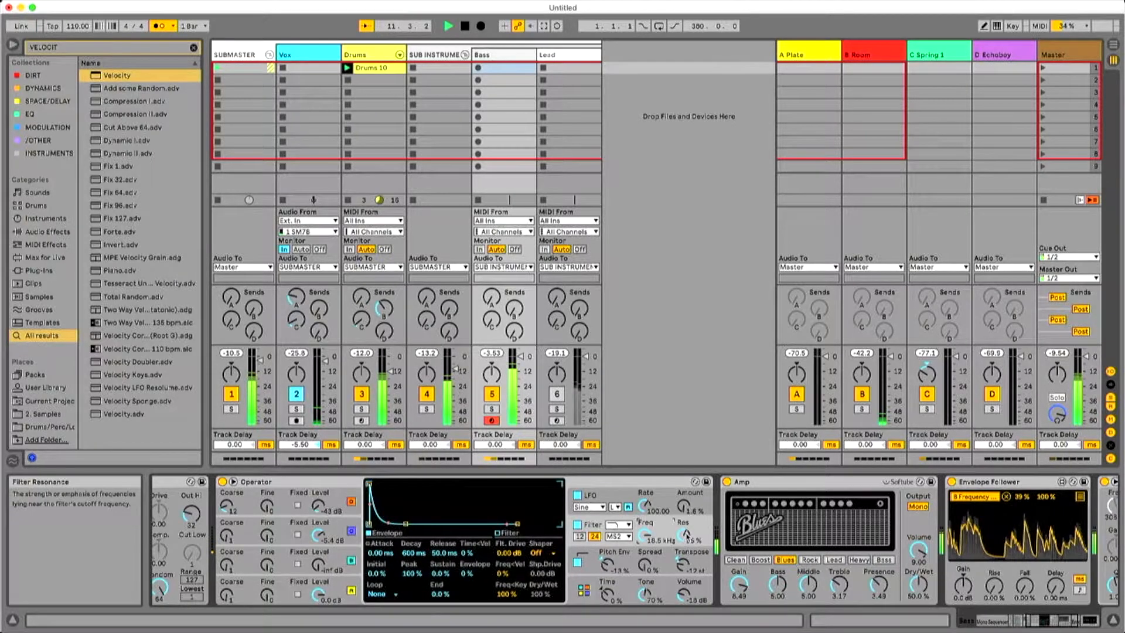
{"action": "left_click_drag", "start_coordinate": [645, 534], "coordinate": [644, 548]}
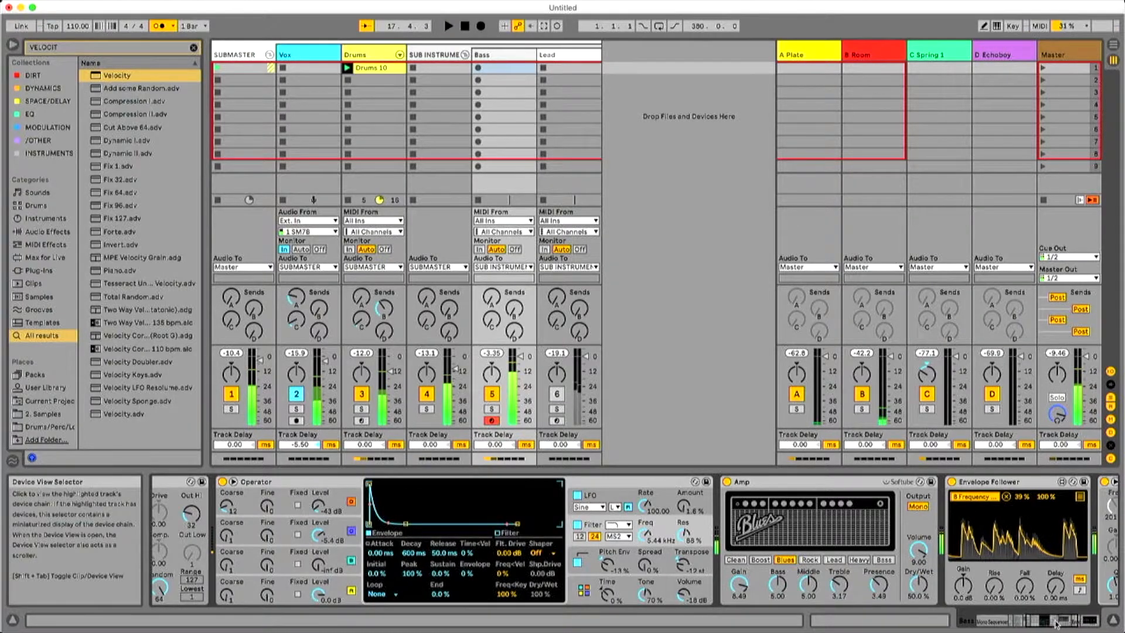
Raise the Out Hi of the Velocity MIDI effect ahead of Operator and restart playback.
{"action": "left_click", "coordinate": [948, 612]}
{"action": "left_click_drag", "start_coordinate": [563, 514], "coordinate": [563, 512]}
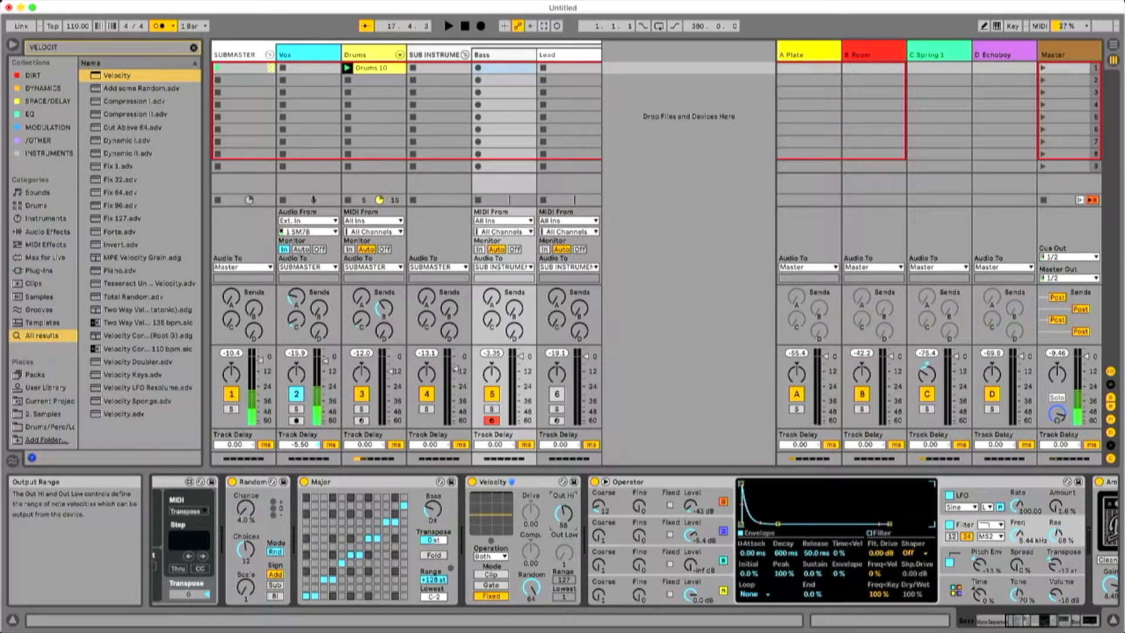
{"action": "key", "text": "space"}
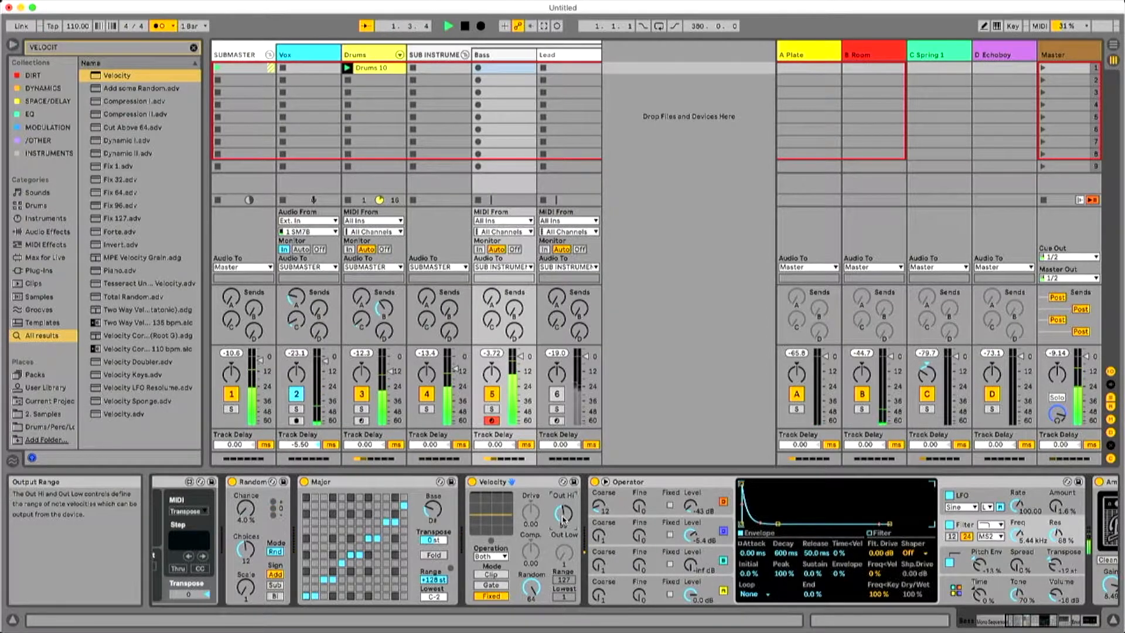
Move one of EQ Eight's bell bands to just below 100 Hz with a slight boost, raise the low-pass Q to 1.70, and audition.
{"action": "left_click", "coordinate": [1089, 620]}
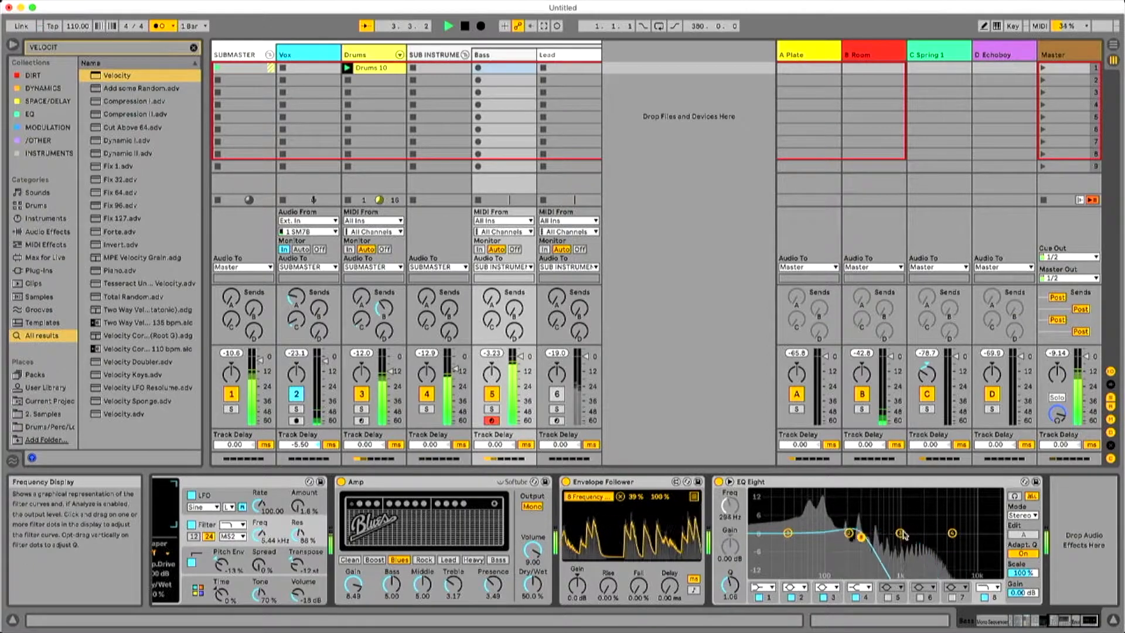
{"action": "left_click_drag", "start_coordinate": [849, 533], "coordinate": [818, 524]}
{"action": "left_click", "coordinate": [849, 535]}
{"action": "key", "text": "space"}
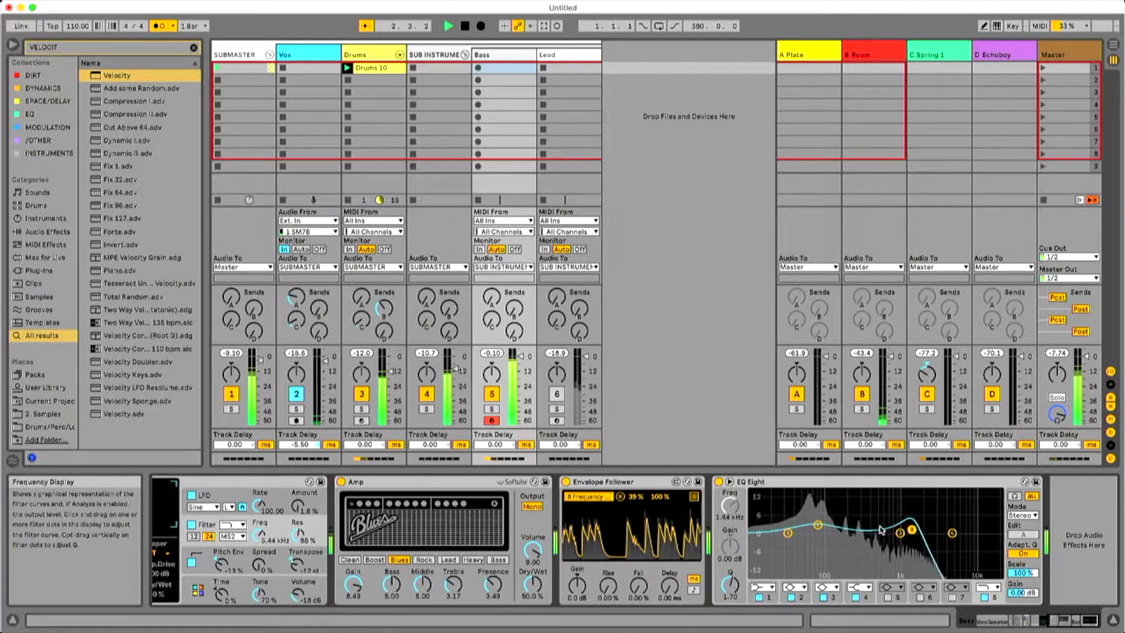
{"action": "key", "text": "space"}
Find the Compressor in the browser and add it after EQ Eight on the Bass track.
{"action": "left_click", "coordinate": [75, 48]}
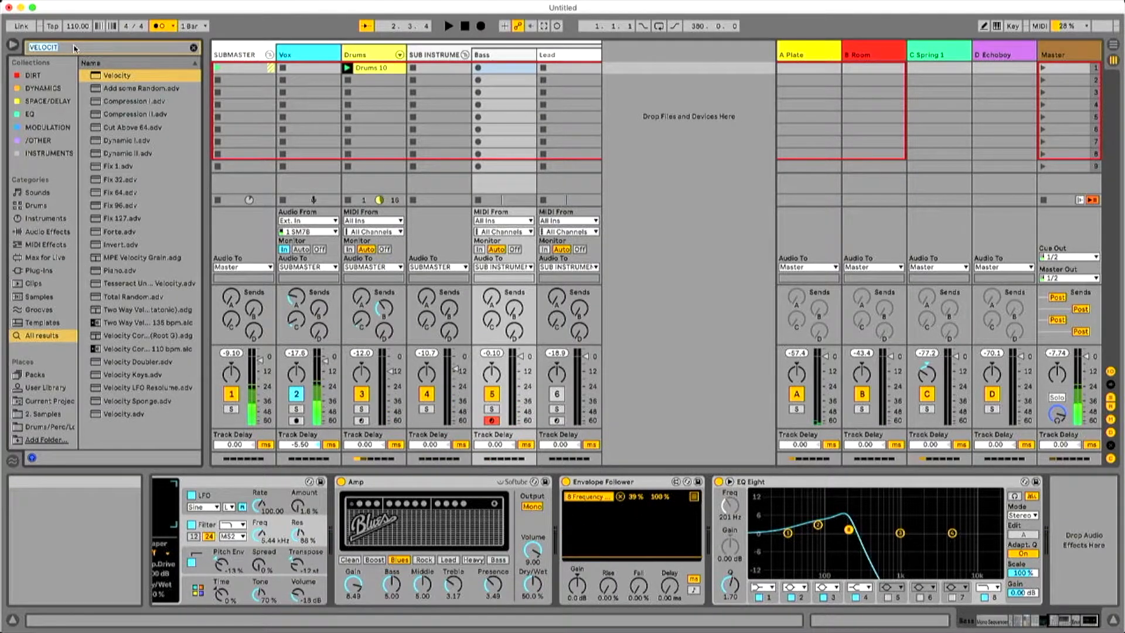
{"action": "type", "text": "COMPRES"}
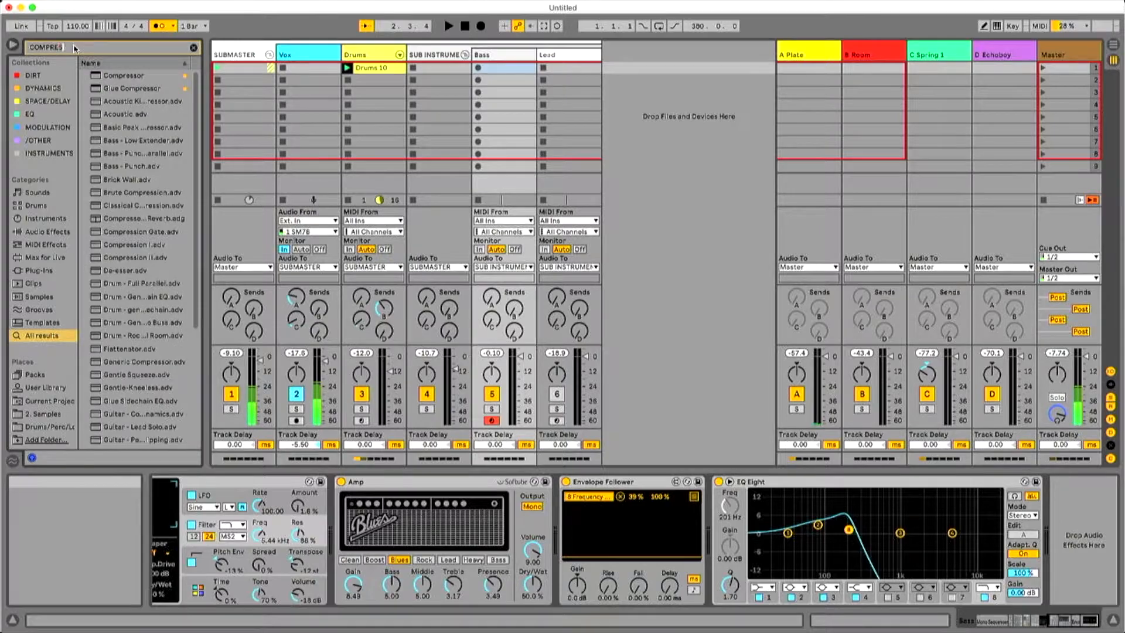
{"action": "left_click_drag", "start_coordinate": [1106, 535], "coordinate": [1076, 527]}
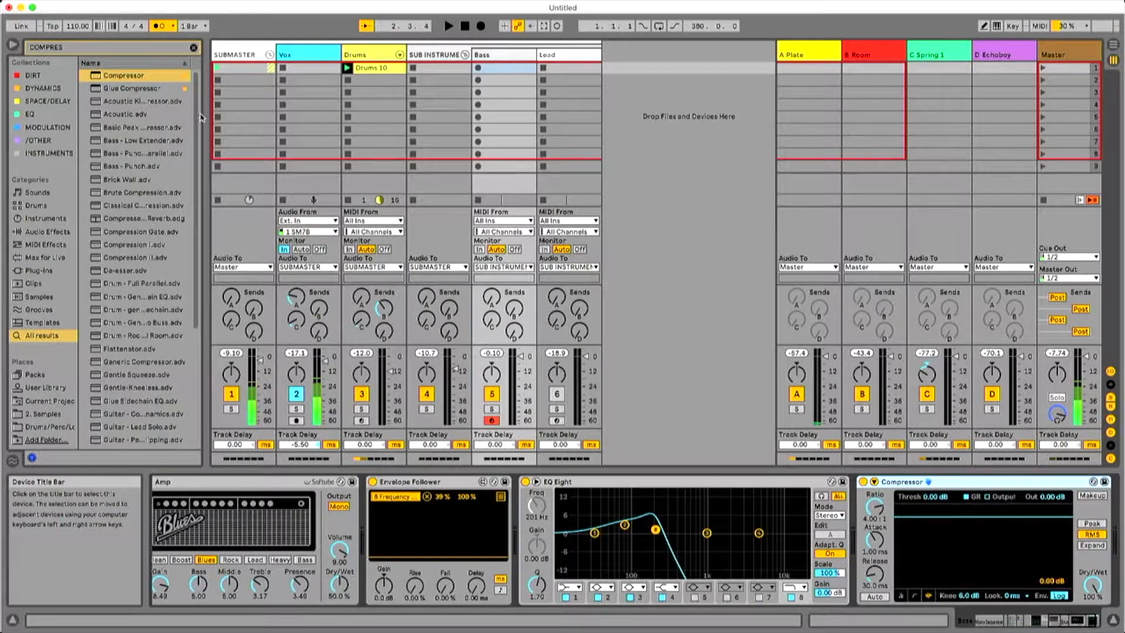
Insert Multiband Dynamics directly after EQ Eight on the Bass track and delete the Compressor behind it.
{"action": "left_click", "coordinate": [61, 47]}
{"action": "type", "text": "MULTI"}
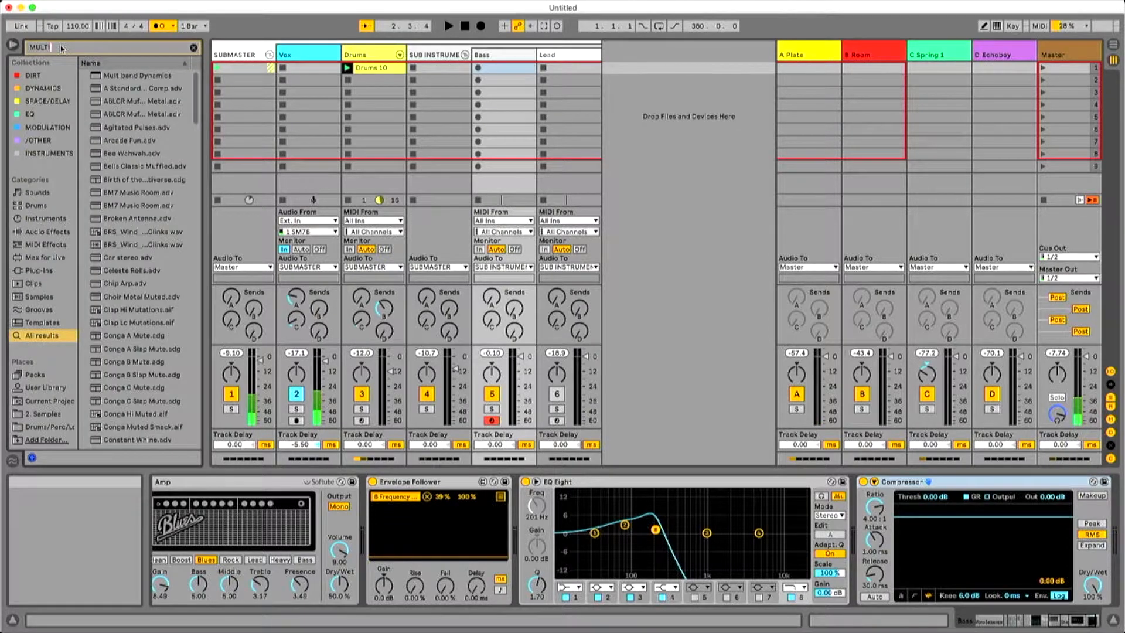
{"action": "type", "text": "BAND"}
{"action": "key", "text": "Down"}
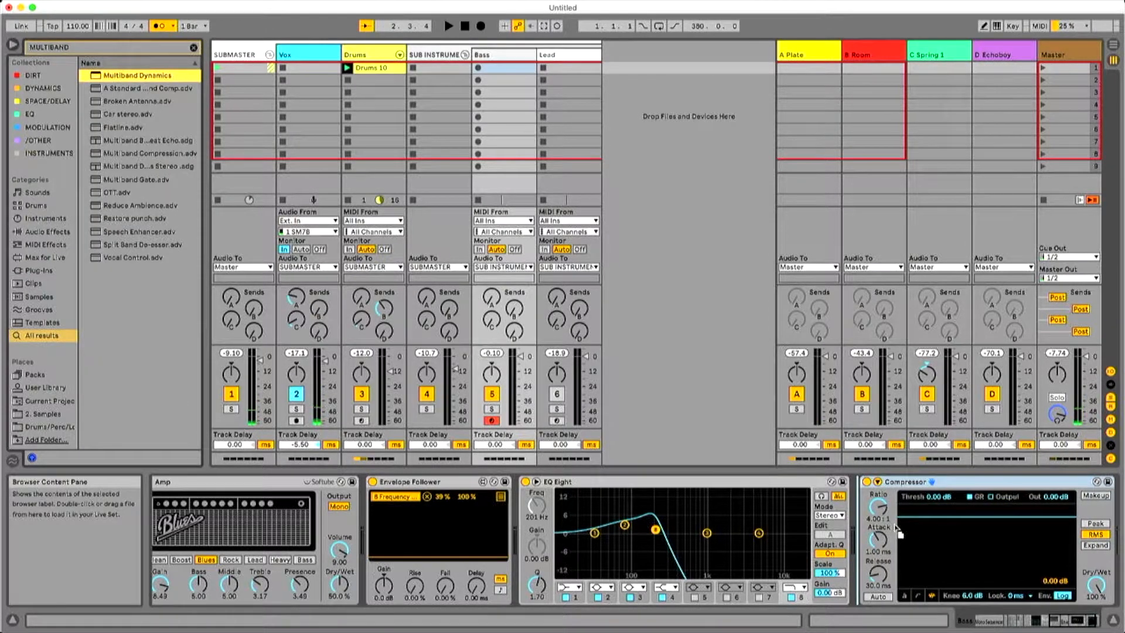
{"action": "key", "text": "Return"}
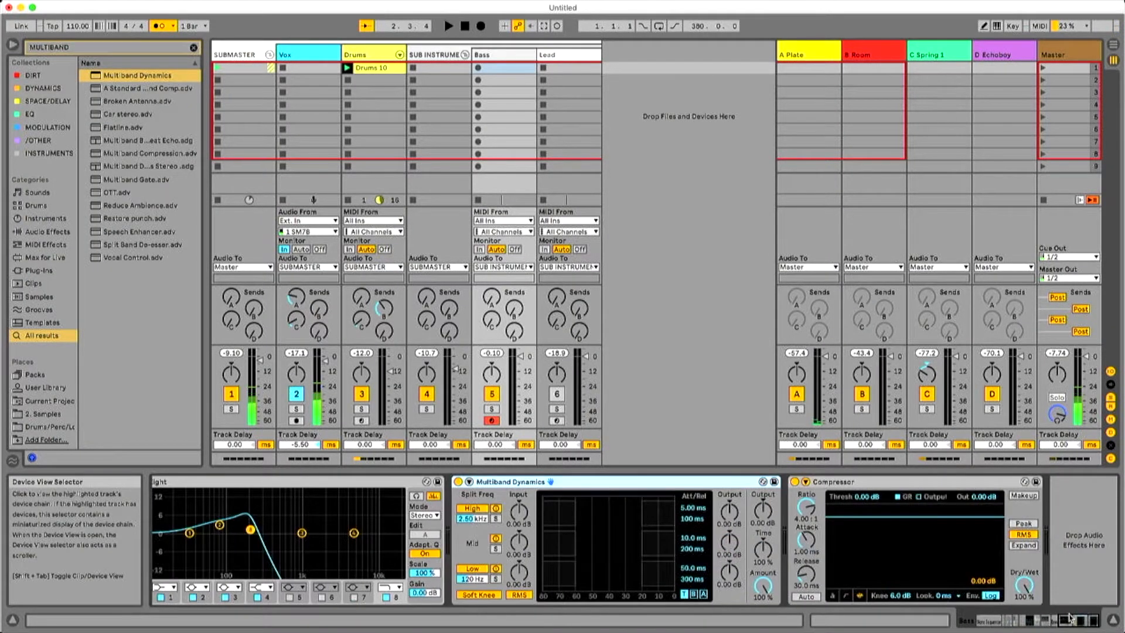
{"action": "left_click", "coordinate": [890, 497]}
{"action": "key", "text": "Delete"}
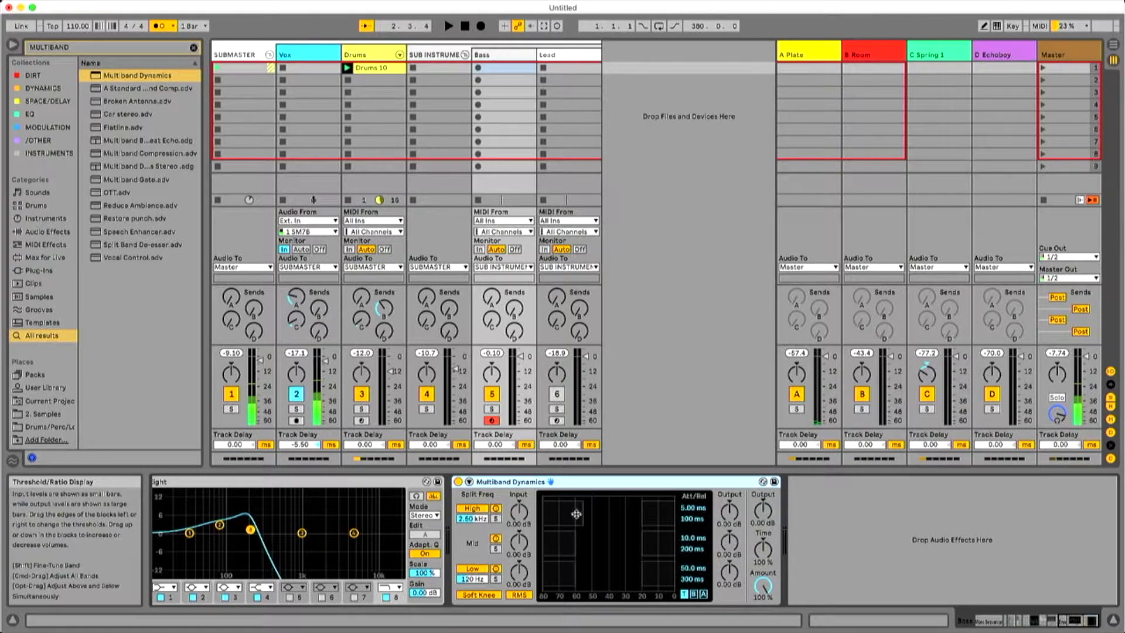
Lower the high band's upper threshold in Multiband Dynamics and audition the bass line.
{"action": "key", "text": "space"}
{"action": "key", "text": "space"}
{"action": "left_click_drag", "start_coordinate": [643, 515], "coordinate": [592, 515]}
{"action": "key", "text": "space"}
{"action": "key", "text": "space"}
{"action": "key", "text": "space"}
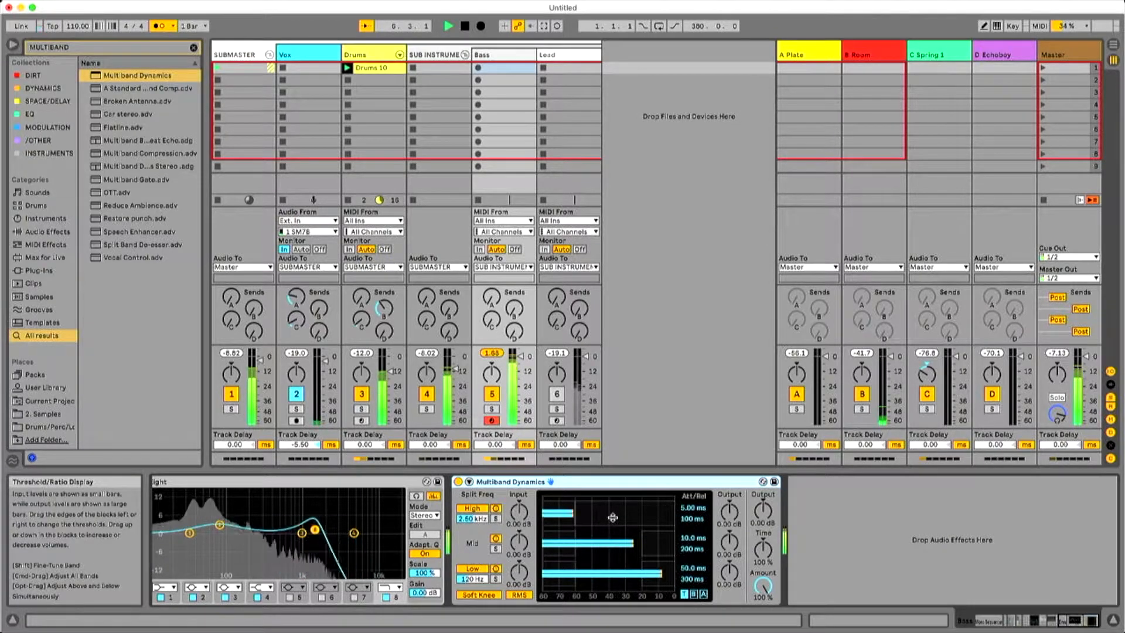
{"action": "key", "text": "space"}
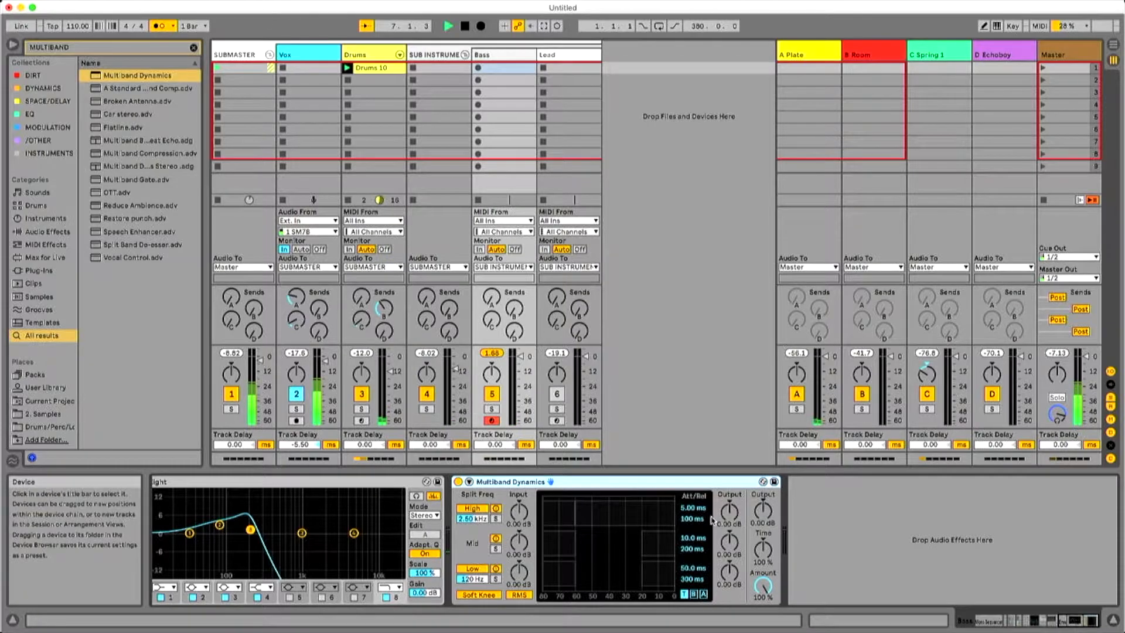
{"action": "key", "text": "space"}
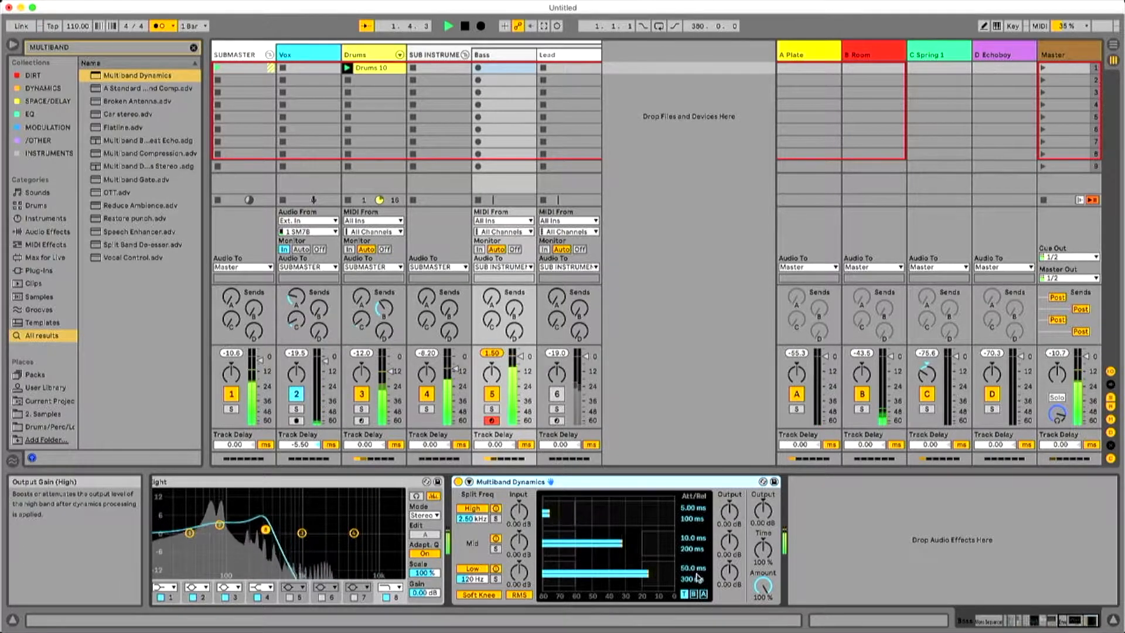
Set the high band's Below ratio to 1 : inf and its output gain to about 4.9 dB in Multiband Dynamics.
{"action": "left_click", "coordinate": [693, 594]}
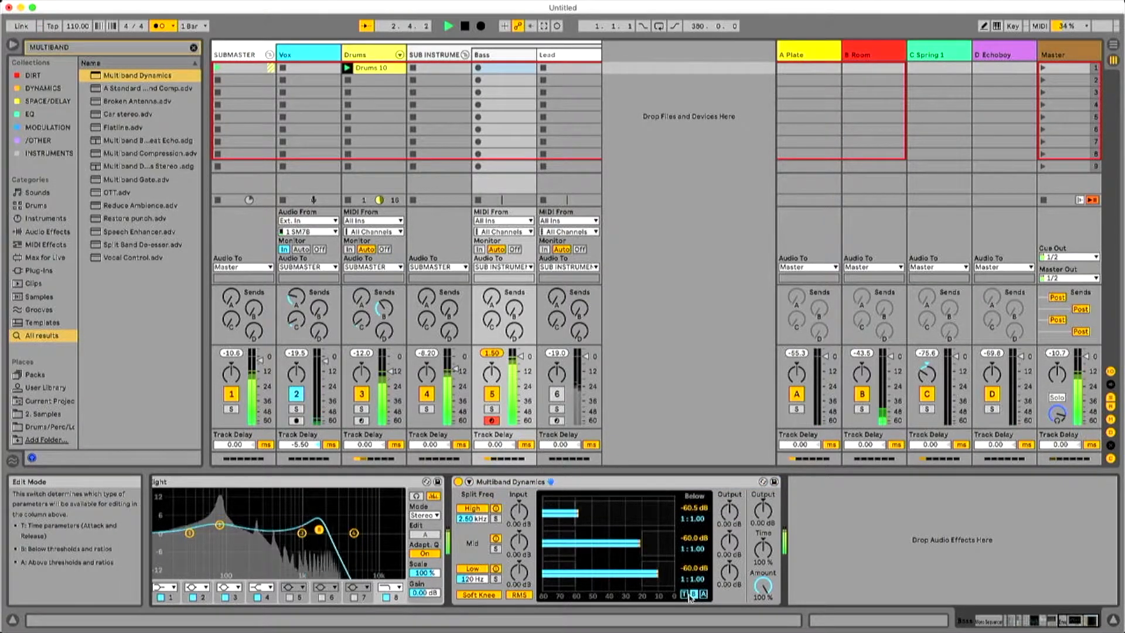
{"action": "left_click_drag", "start_coordinate": [694, 518], "coordinate": [694, 512]}
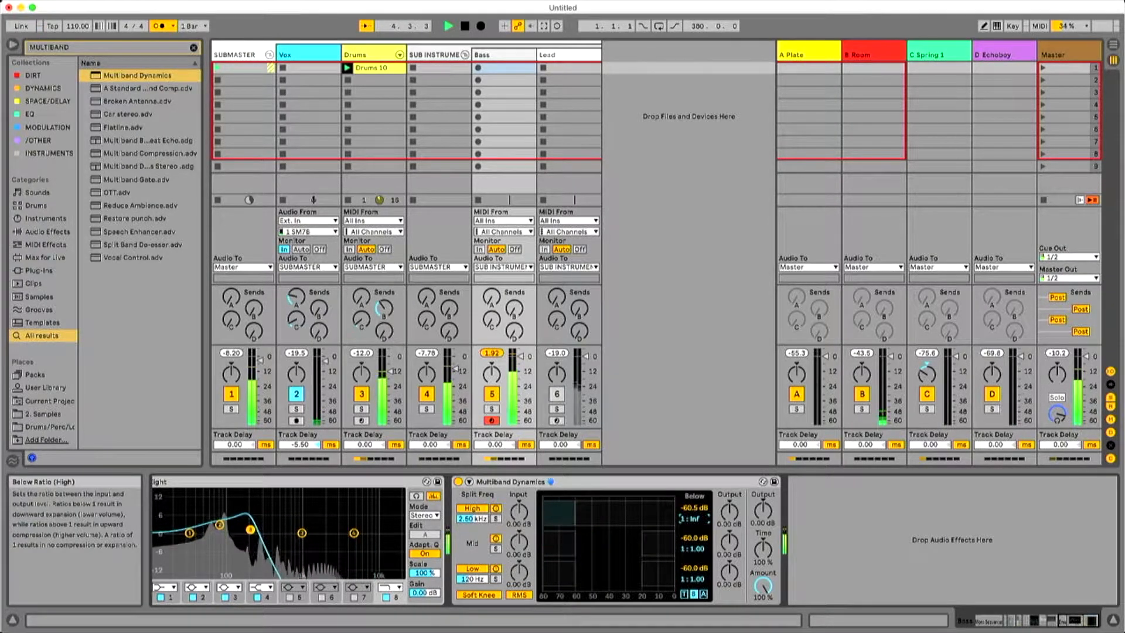
{"action": "left_click_drag", "start_coordinate": [730, 510], "coordinate": [729, 501]}
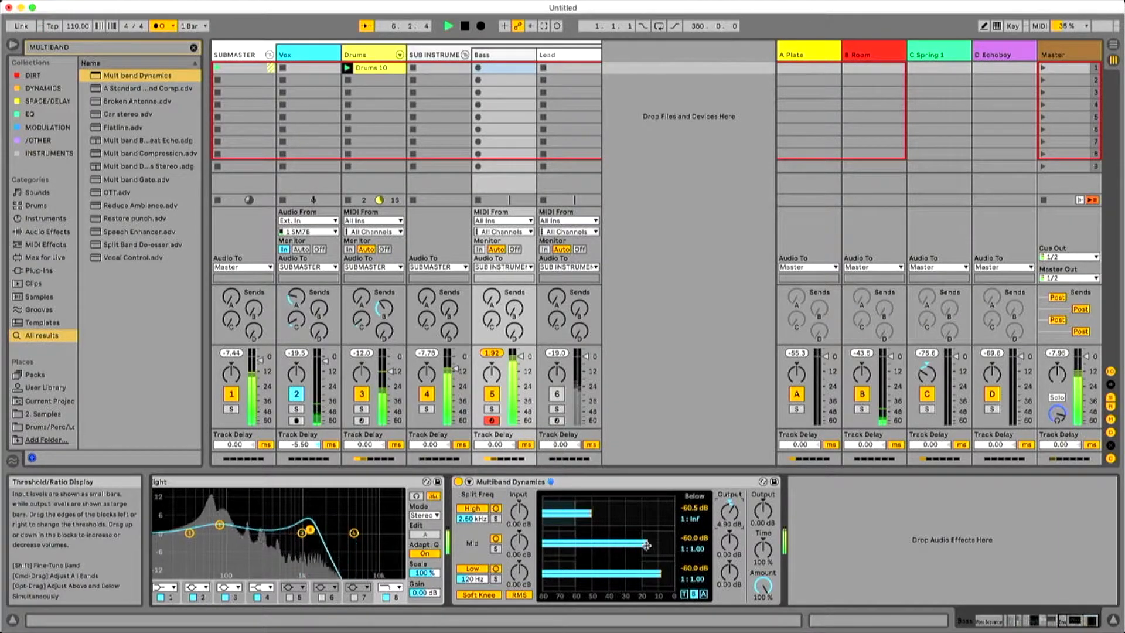
Set the mid band's Below ratio to 1 : 6.40 and output to 2.00 dB, with Multiband Dynamics' overall output at -3.30 dB.
{"action": "left_click_drag", "start_coordinate": [707, 548], "coordinate": [707, 494]}
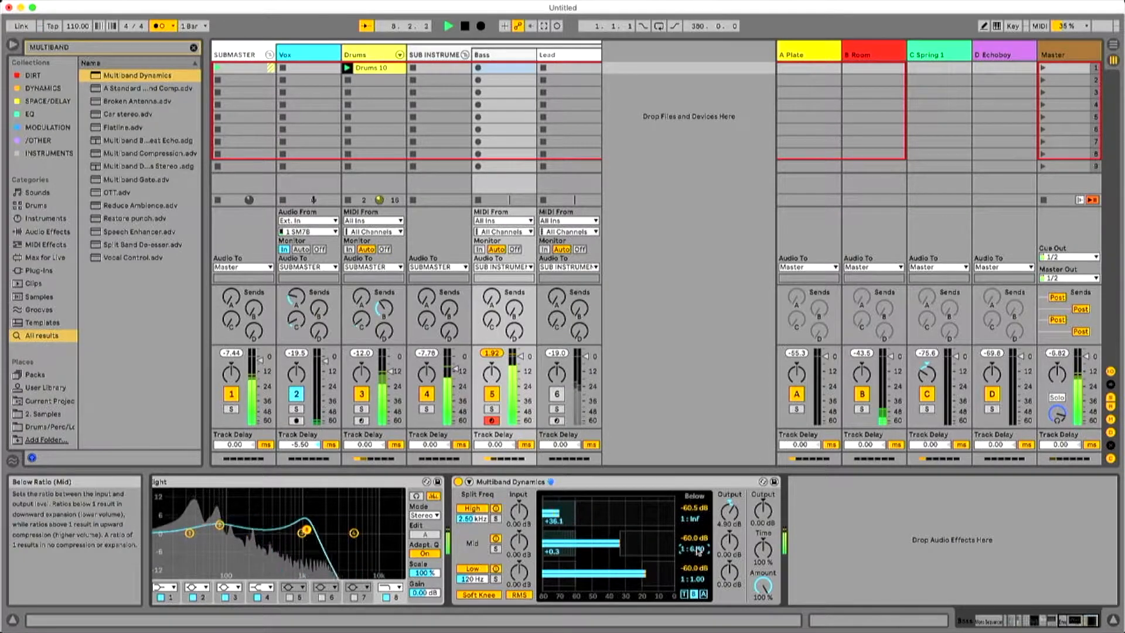
{"action": "left_click_drag", "start_coordinate": [730, 541], "coordinate": [729, 539]}
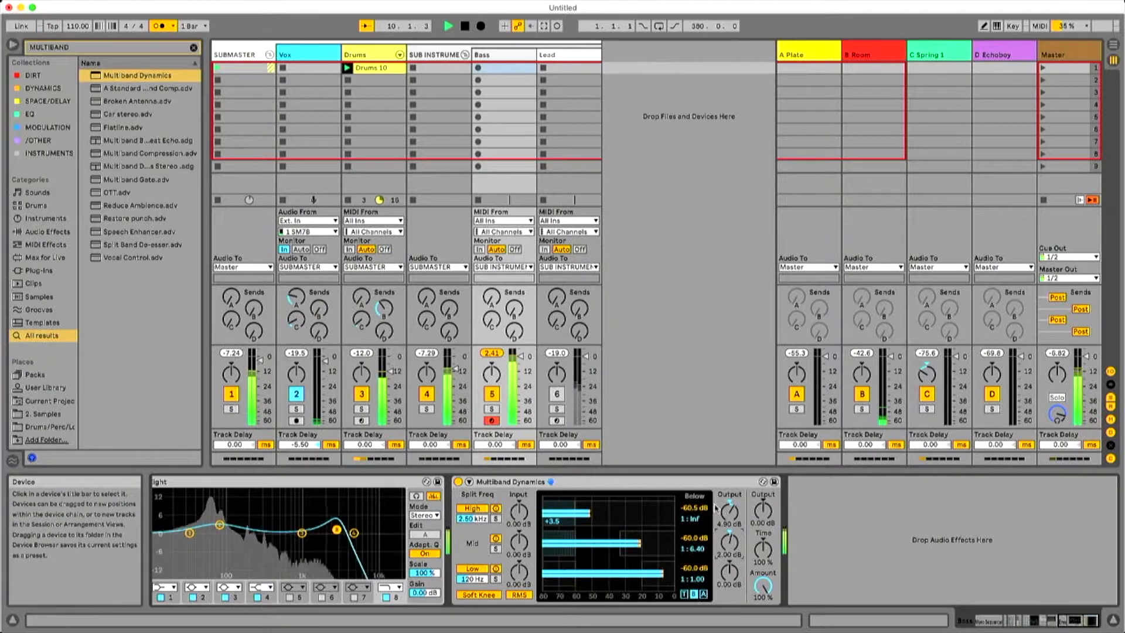
{"action": "left_click_drag", "start_coordinate": [763, 516], "coordinate": [763, 522]}
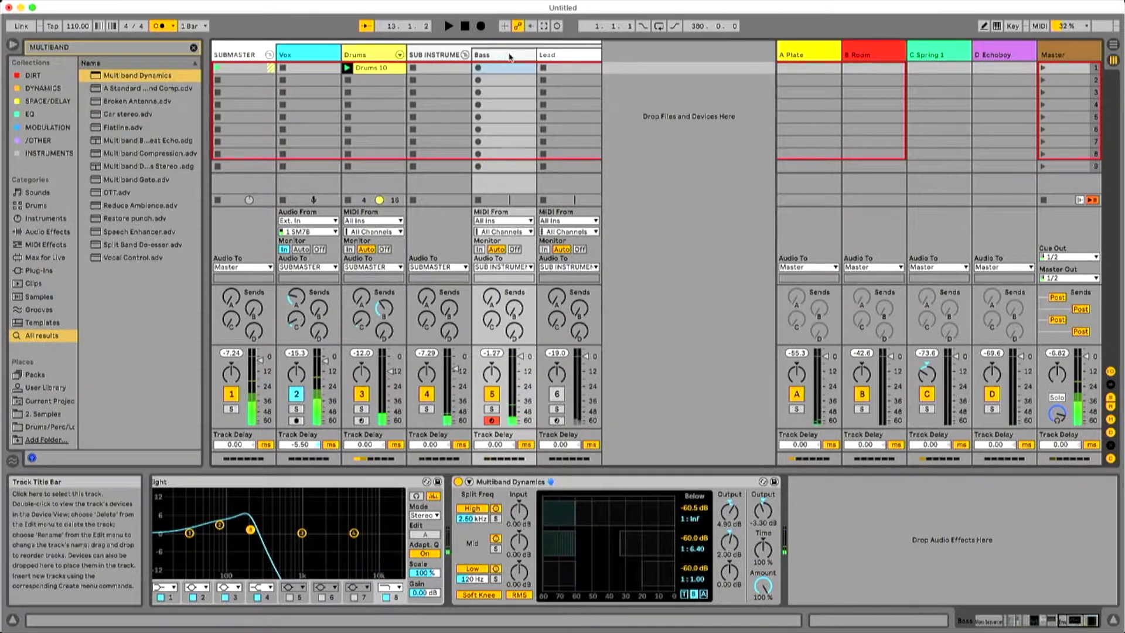
Search the browser for BIP and load BiP 1.7.amxd onto the Master track.
{"action": "left_click", "coordinate": [131, 48]}
{"action": "type", "text": "Bi"}
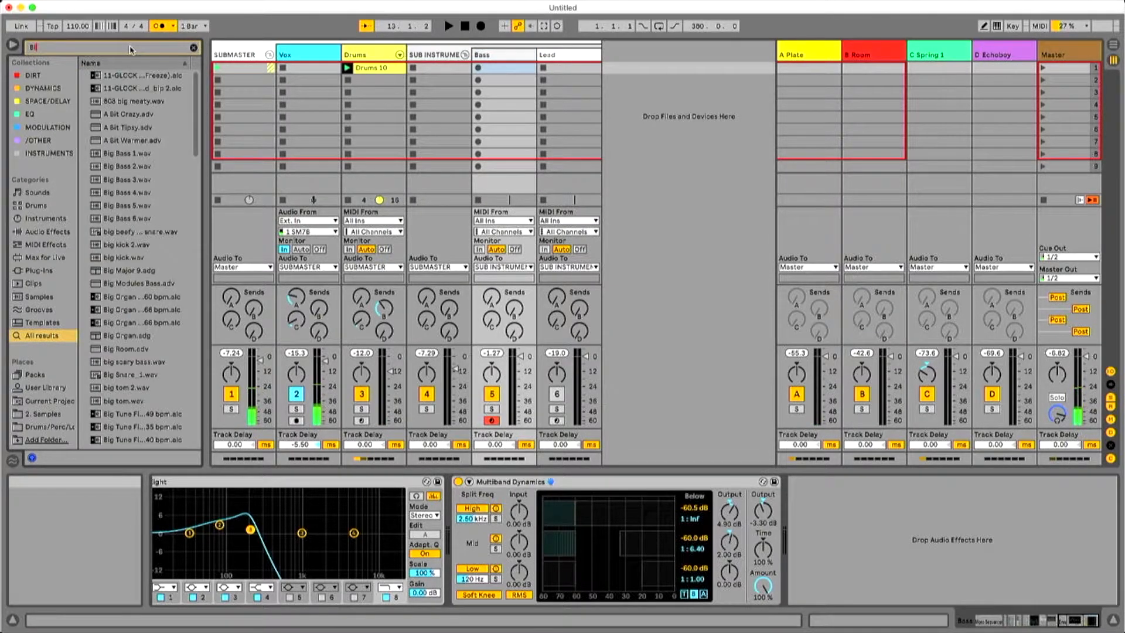
{"action": "type", "text": "P"}
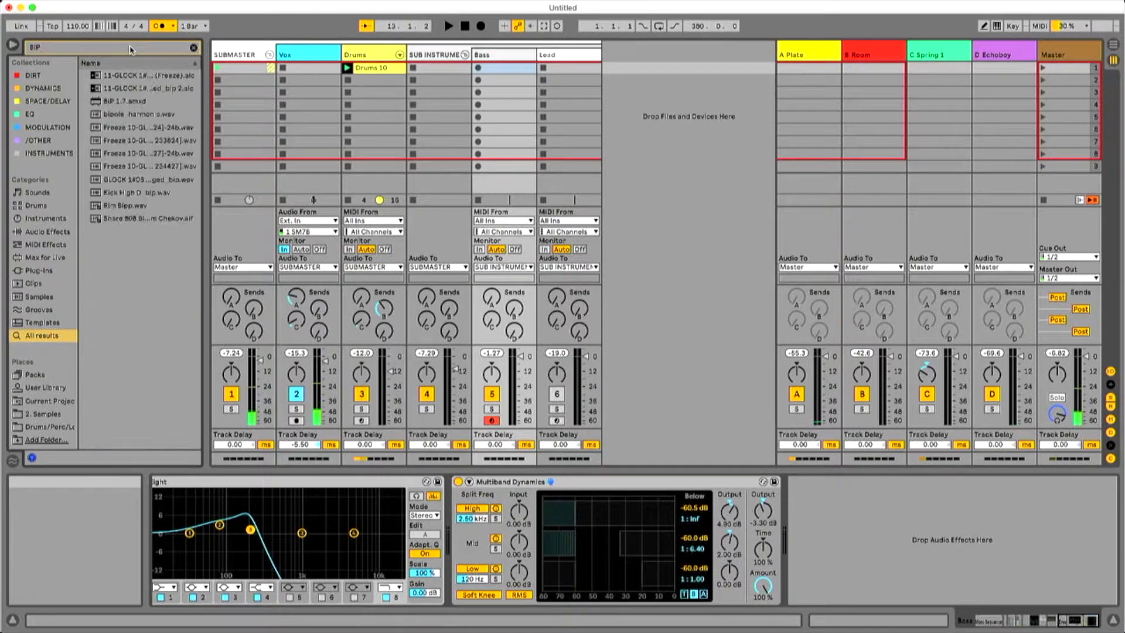
{"action": "left_click", "coordinate": [134, 102]}
{"action": "left_click", "coordinate": [1046, 53]}
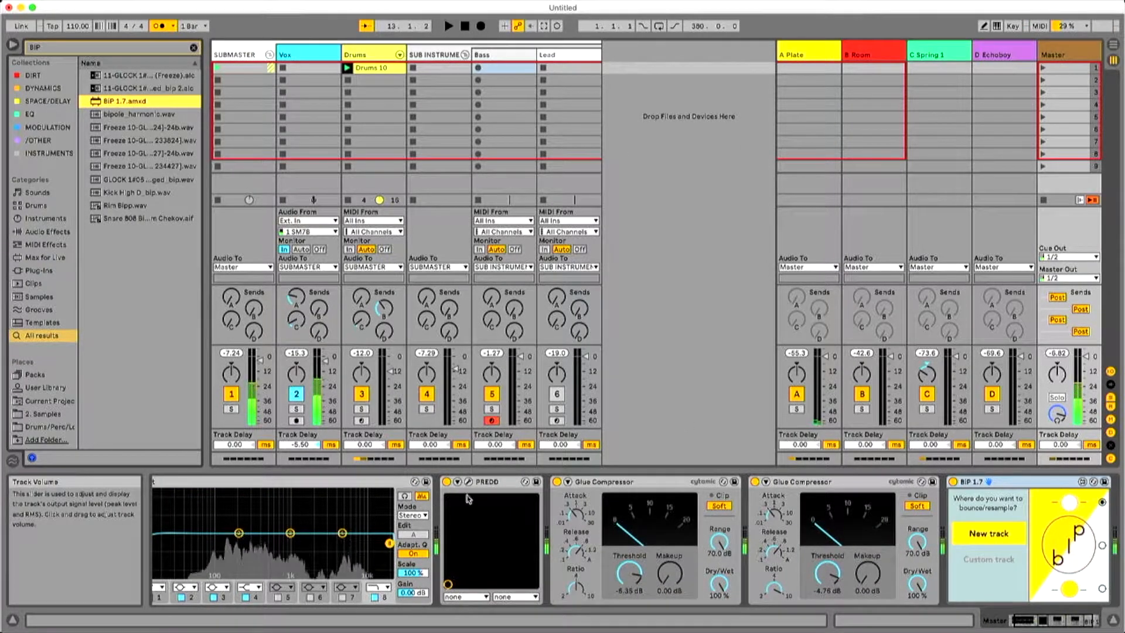
Check BiP 1.7's place at the end of the Master chain and select its option for the post-FX bounce of the selected track.
{"action": "left_click", "coordinate": [1042, 619]}
{"action": "left_click_drag", "start_coordinate": [1033, 616], "coordinate": [1025, 616]}
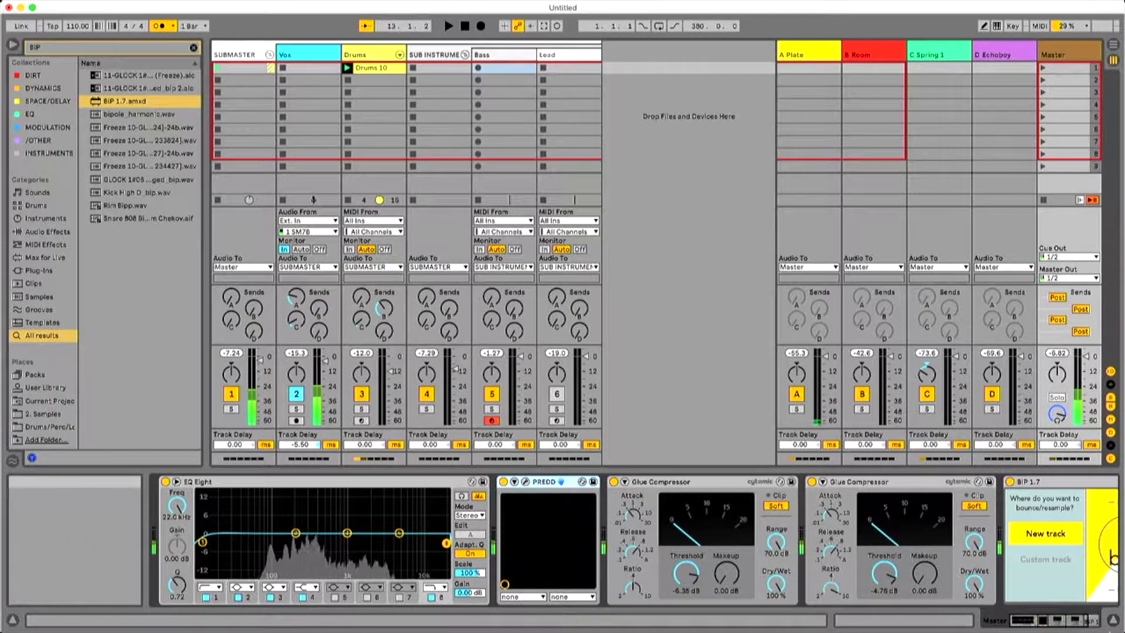
{"action": "left_click_drag", "start_coordinate": [1077, 616], "coordinate": [1097, 615]}
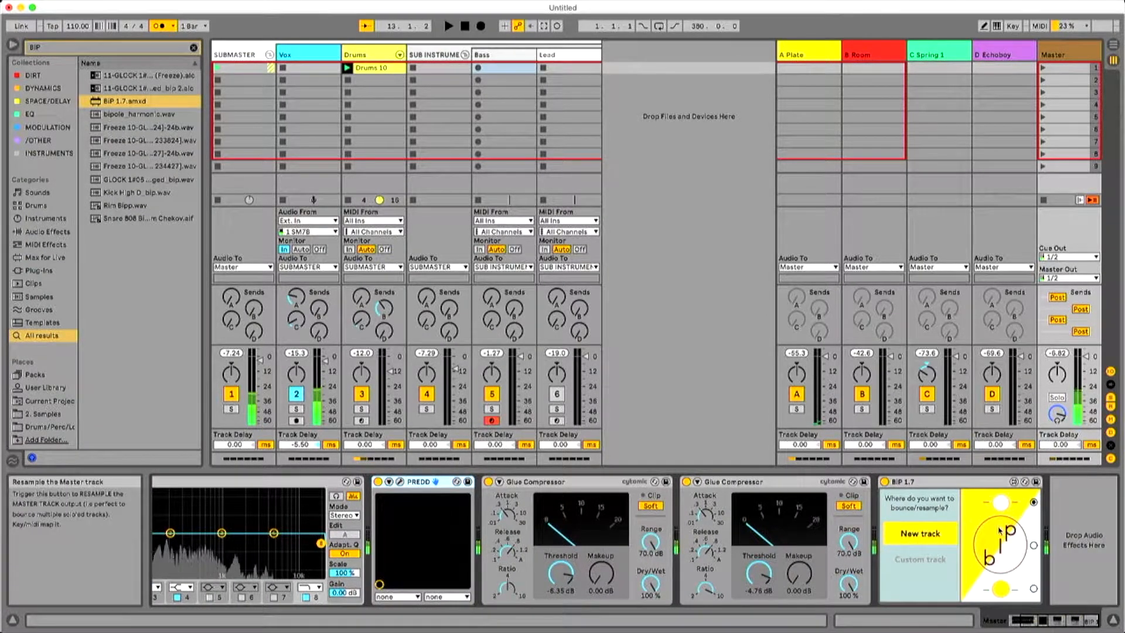
{"action": "left_click", "coordinate": [1033, 588]}
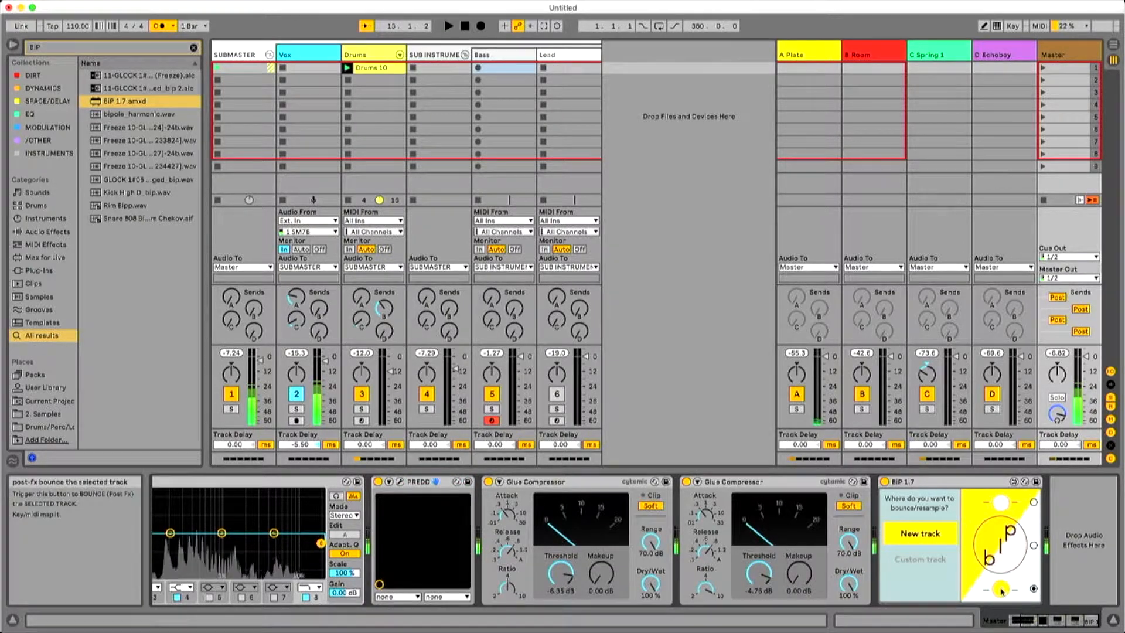
Map the B key to the post-FX bounce of the selected track in BiP 1.7.
{"action": "key", "text": "super+k"}
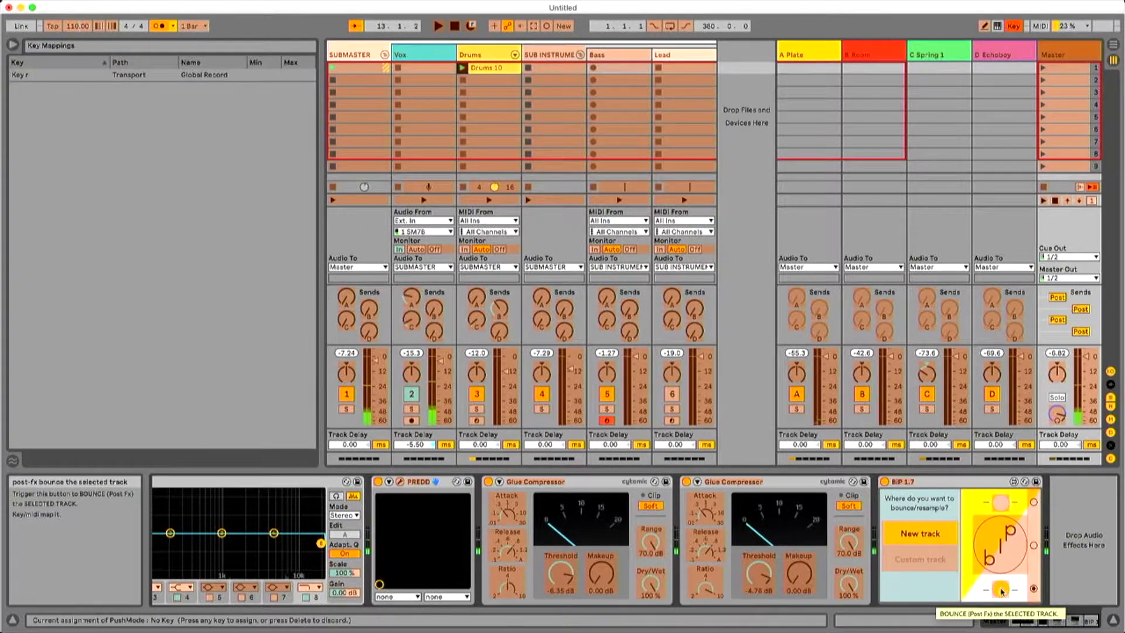
{"action": "left_click", "coordinate": [1001, 590]}
{"action": "key", "text": "b"}
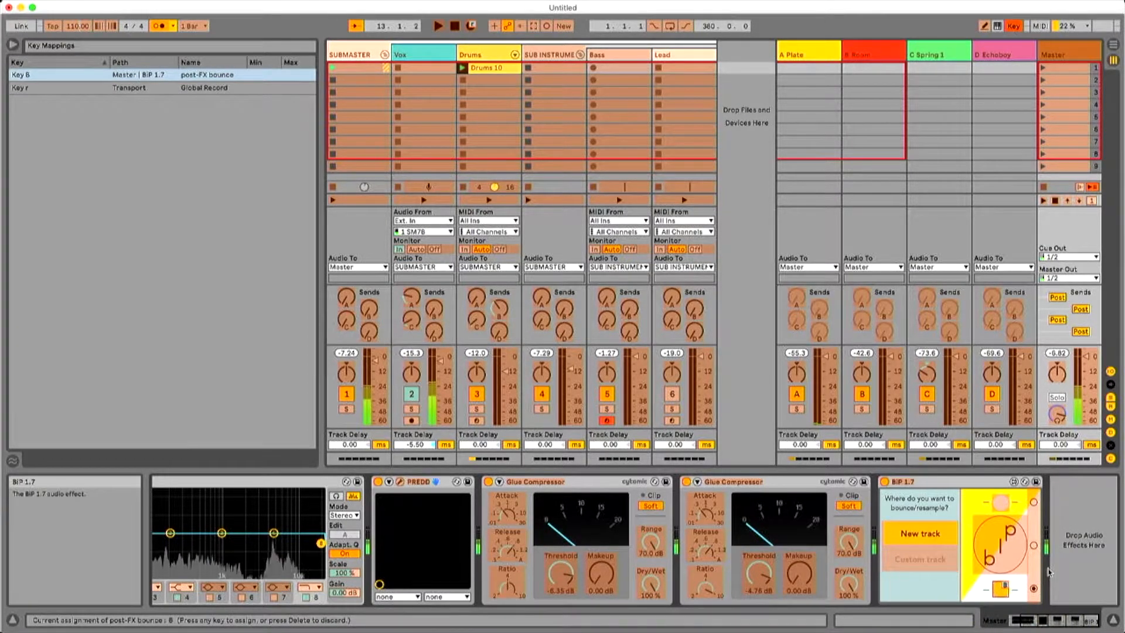
{"action": "key", "text": "super+k"}
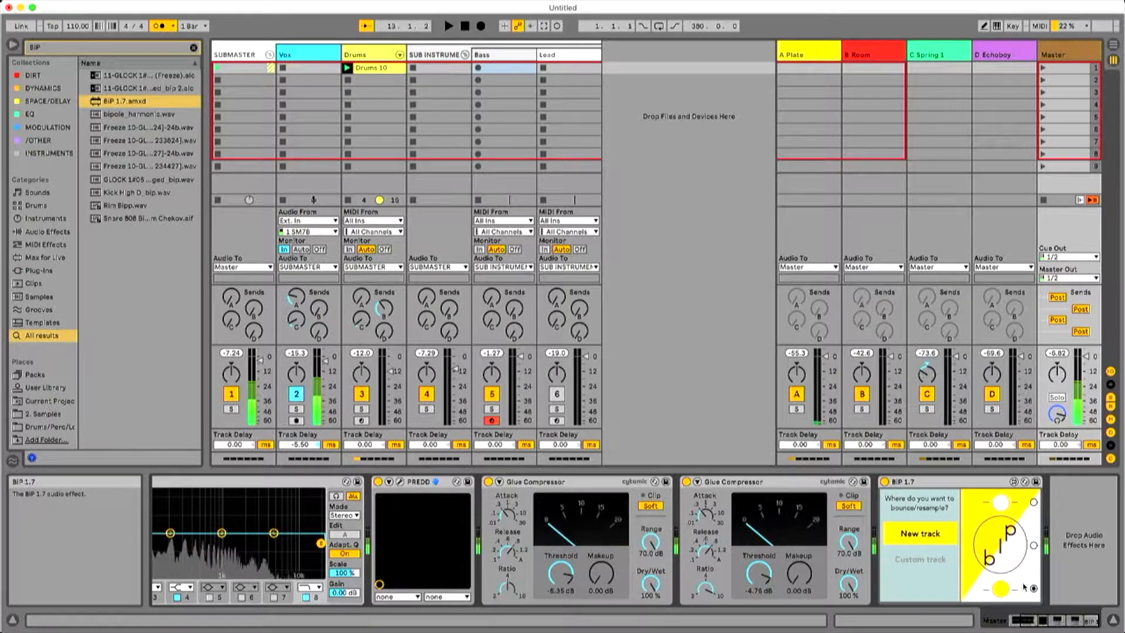
{"action": "key", "text": "super+k"}
{"action": "left_click", "coordinate": [1001, 587]}
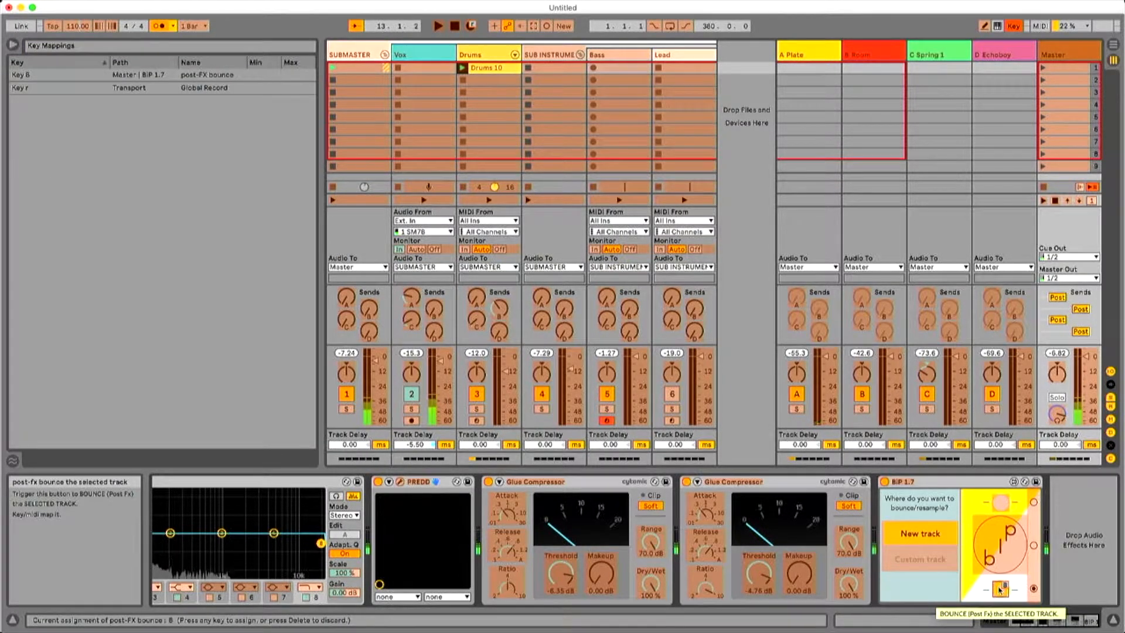
{"action": "key", "text": "super+k"}
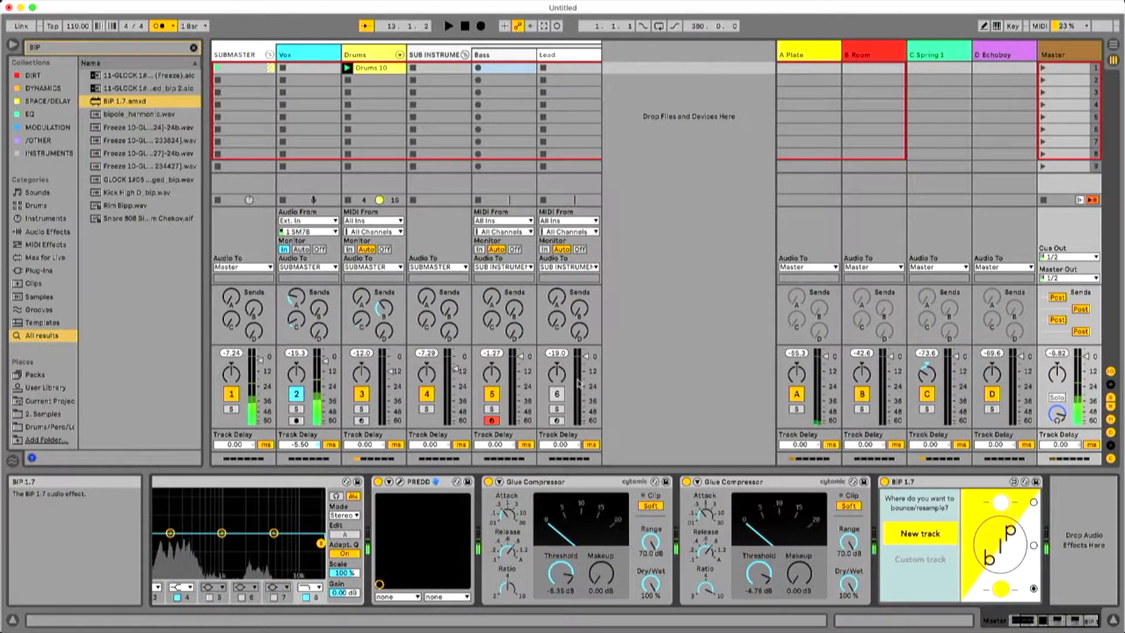
Select the Bass track and trigger BiP's mapped post-FX bounce to a new track.
{"action": "left_click", "coordinate": [370, 52]}
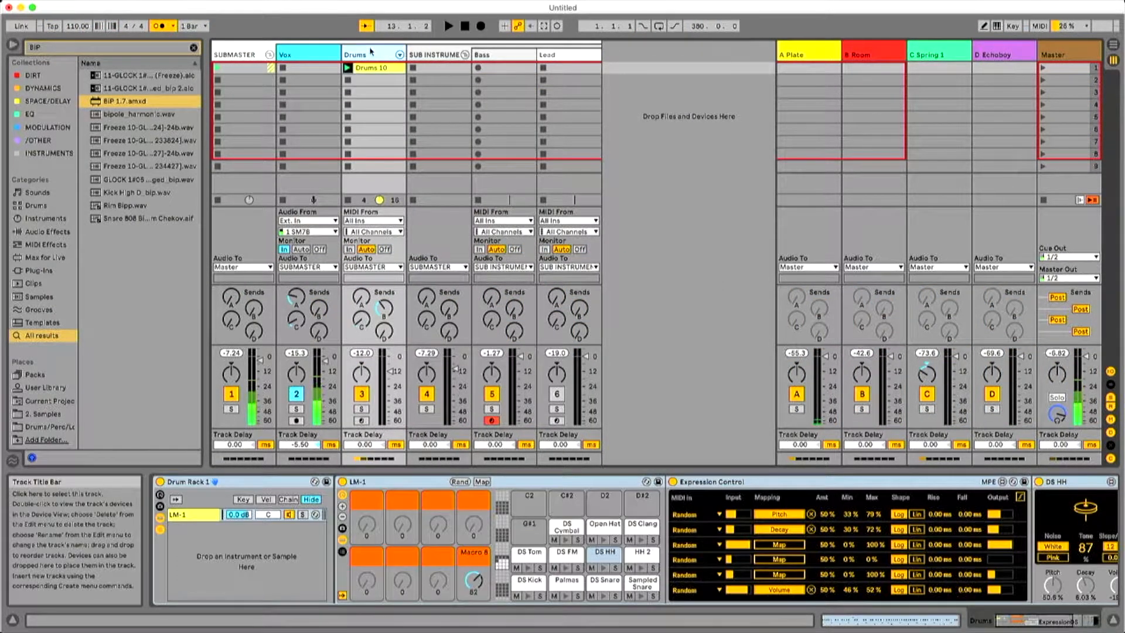
{"action": "left_click", "coordinate": [424, 54]}
{"action": "left_click", "coordinate": [487, 55]}
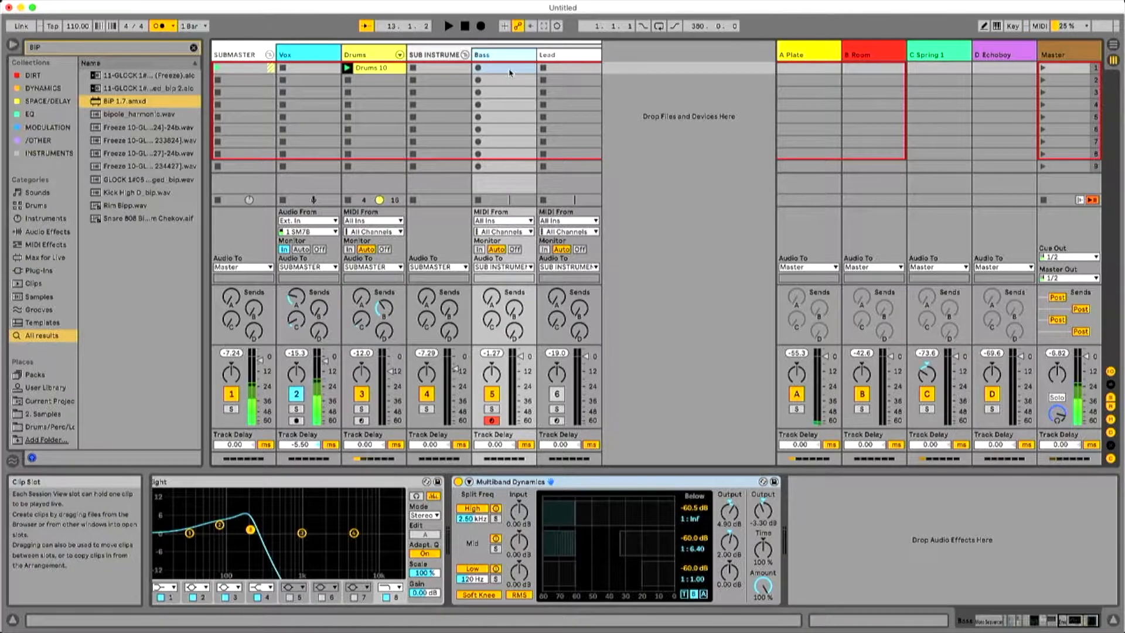
{"action": "left_click", "coordinate": [554, 57]}
{"action": "left_click", "coordinate": [484, 68]}
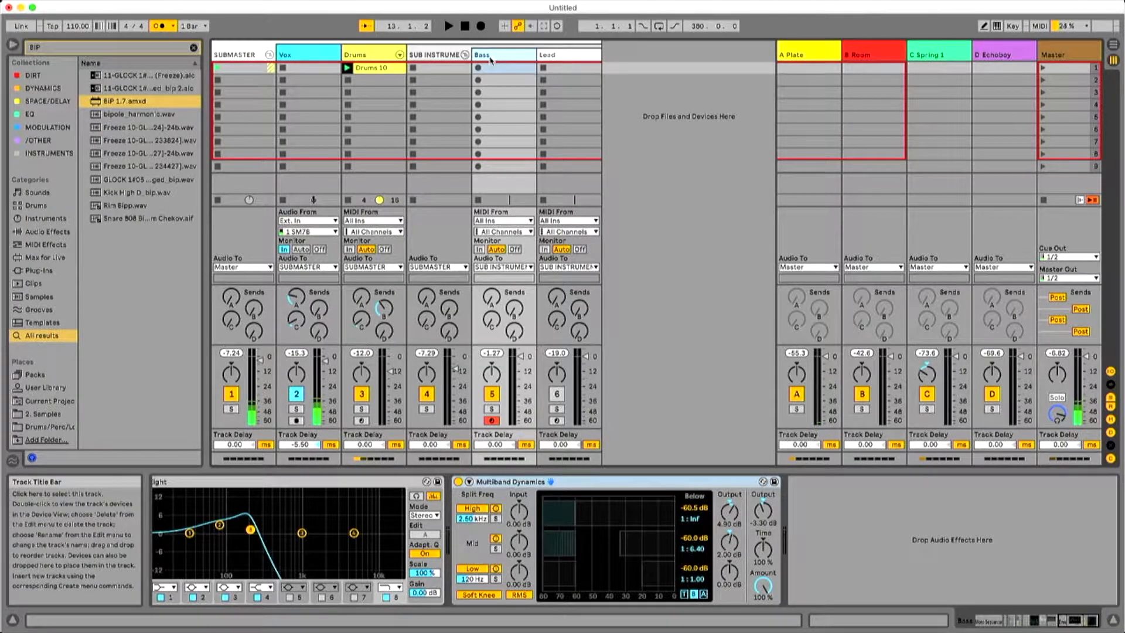
{"action": "key", "text": "shift+b"}
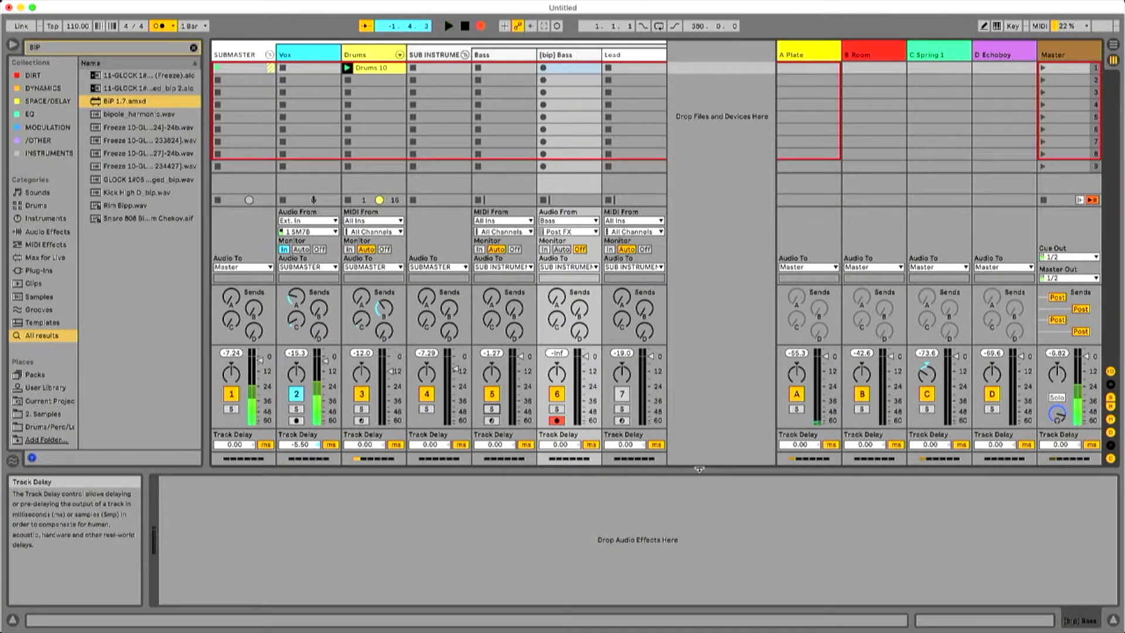
Check the running bounce in Arrangement View, turn off the metronome and return to Session View.
{"action": "key", "text": "Tab"}
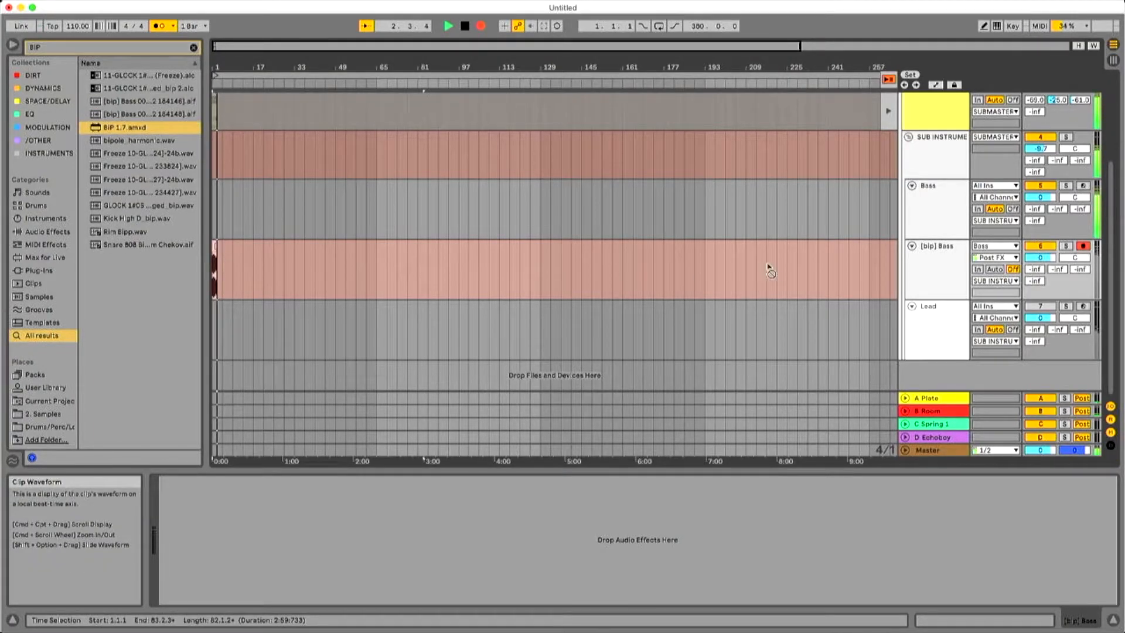
{"action": "left_click", "coordinate": [155, 25]}
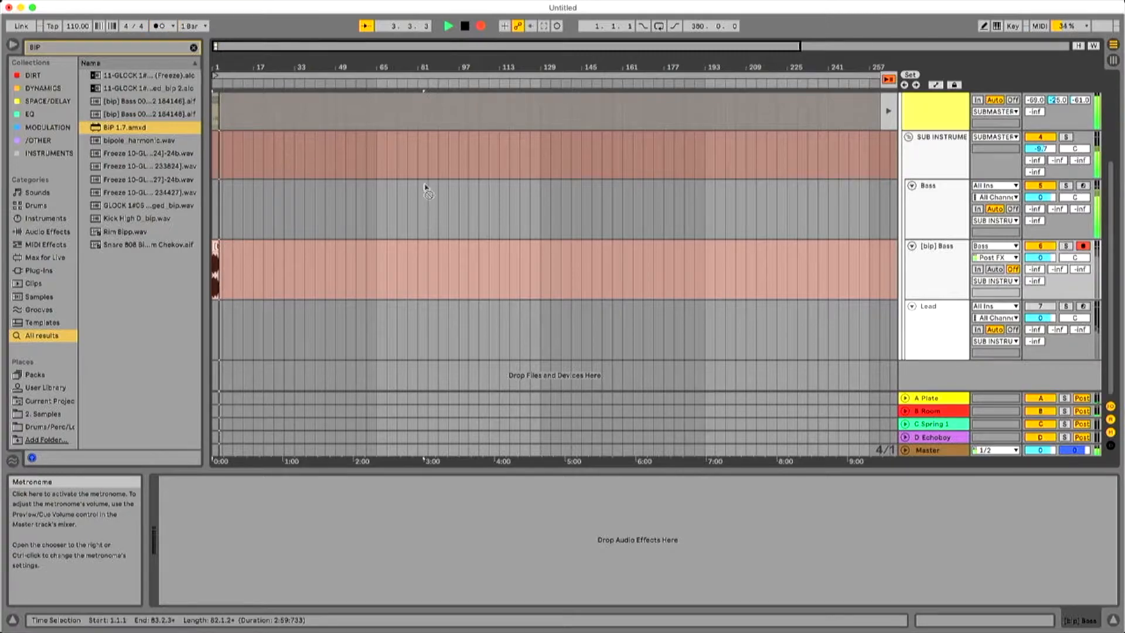
{"action": "key", "text": "Tab"}
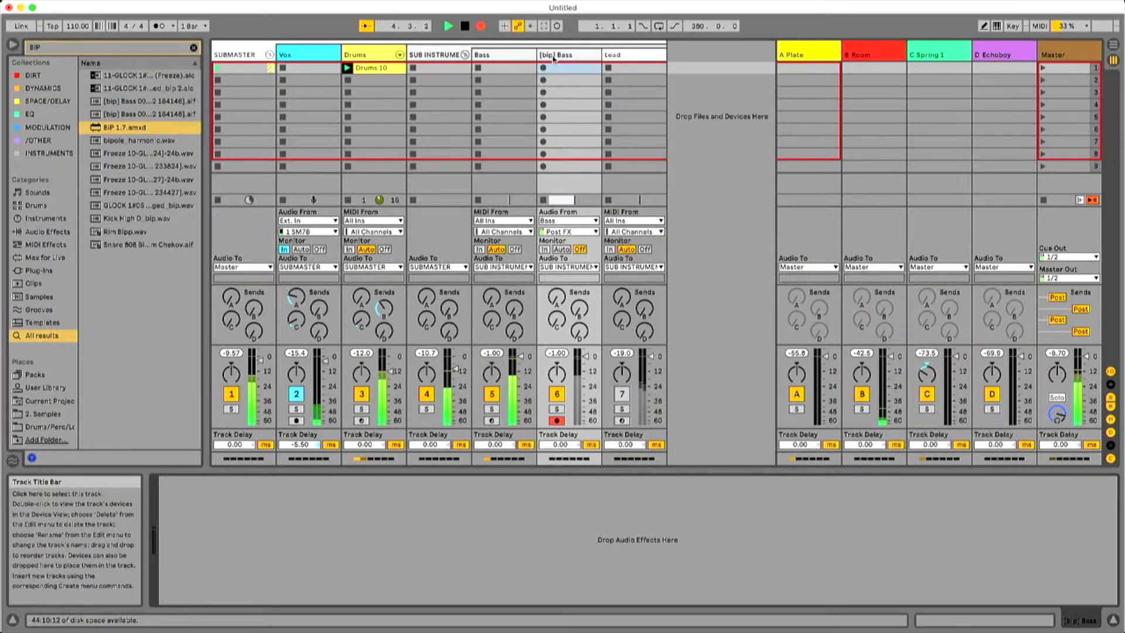
In the Bass track's Mono Sequencer, adjust the fourth velocity step and set the third octave step to -1.
{"action": "left_click", "coordinate": [498, 55]}
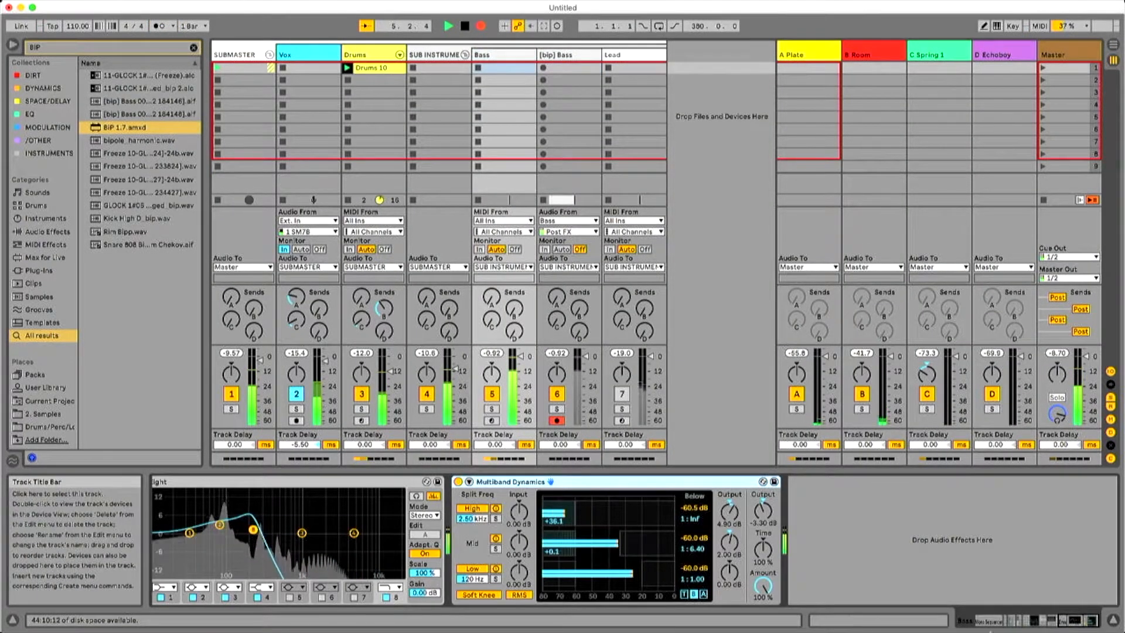
{"action": "left_click_drag", "start_coordinate": [1079, 624], "coordinate": [991, 623]}
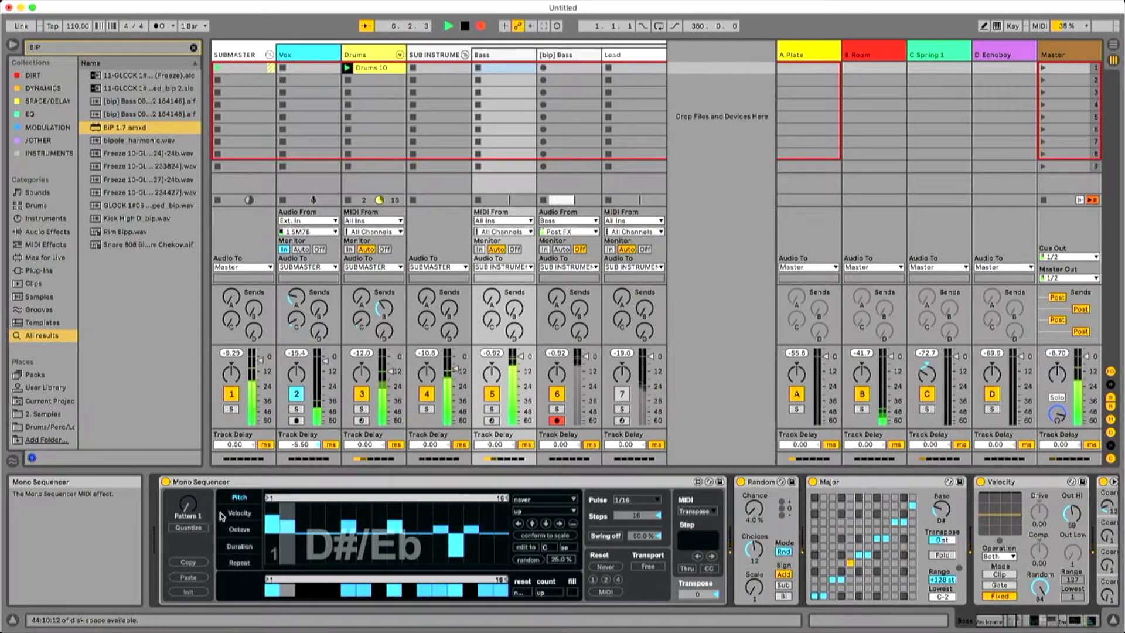
{"action": "left_click", "coordinate": [240, 513]}
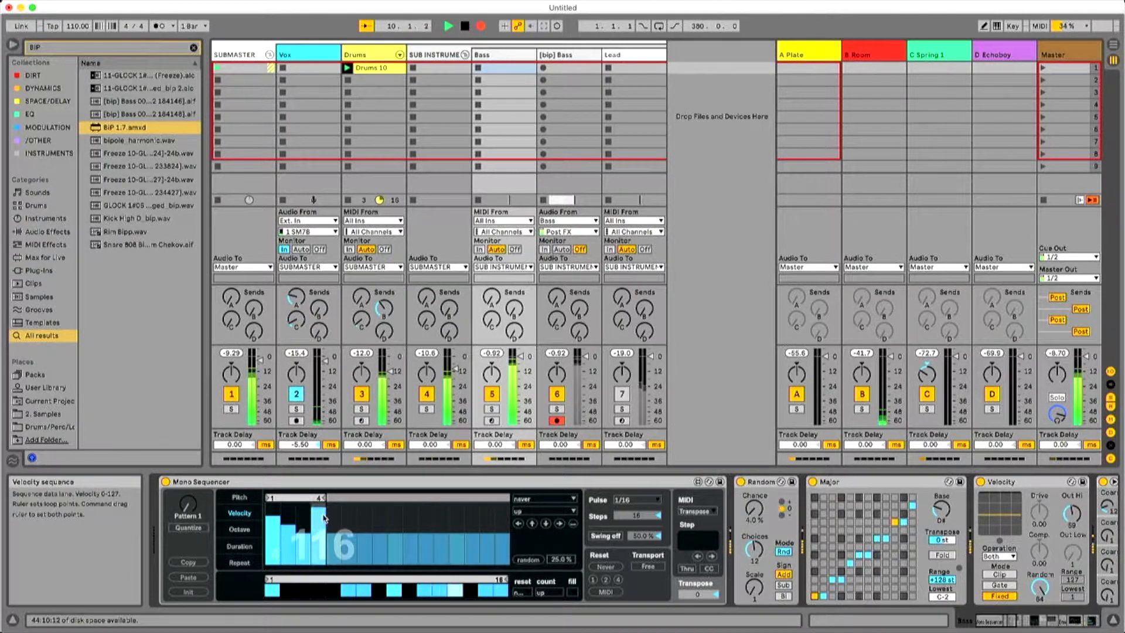
{"action": "left_click_drag", "start_coordinate": [321, 515], "coordinate": [320, 524]}
{"action": "left_click", "coordinate": [251, 530]}
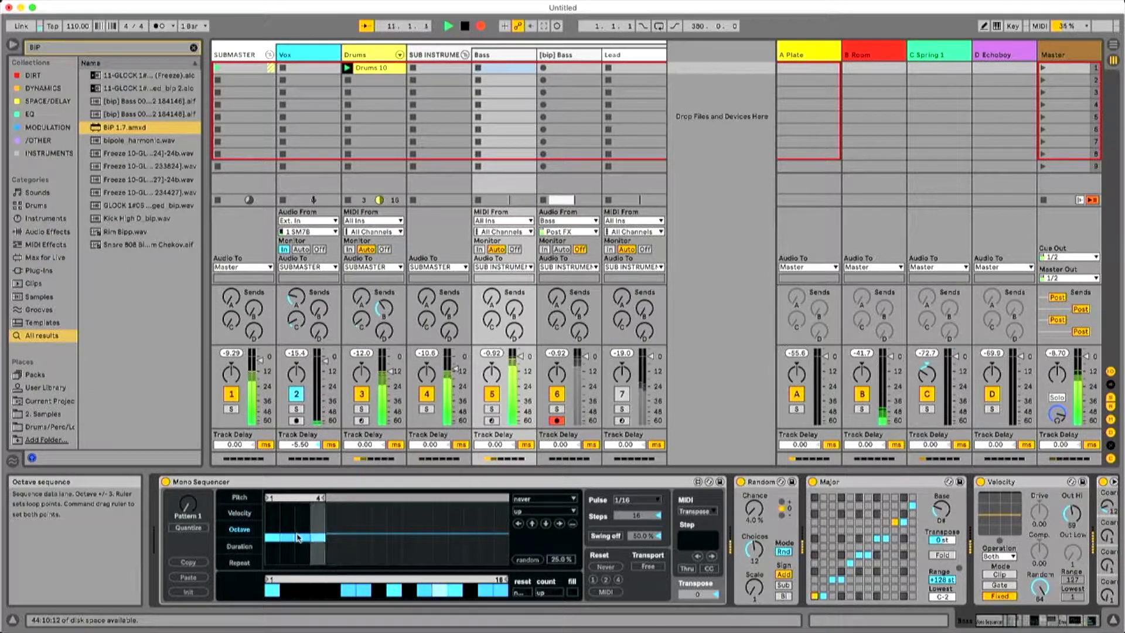
{"action": "left_click", "coordinate": [305, 541]}
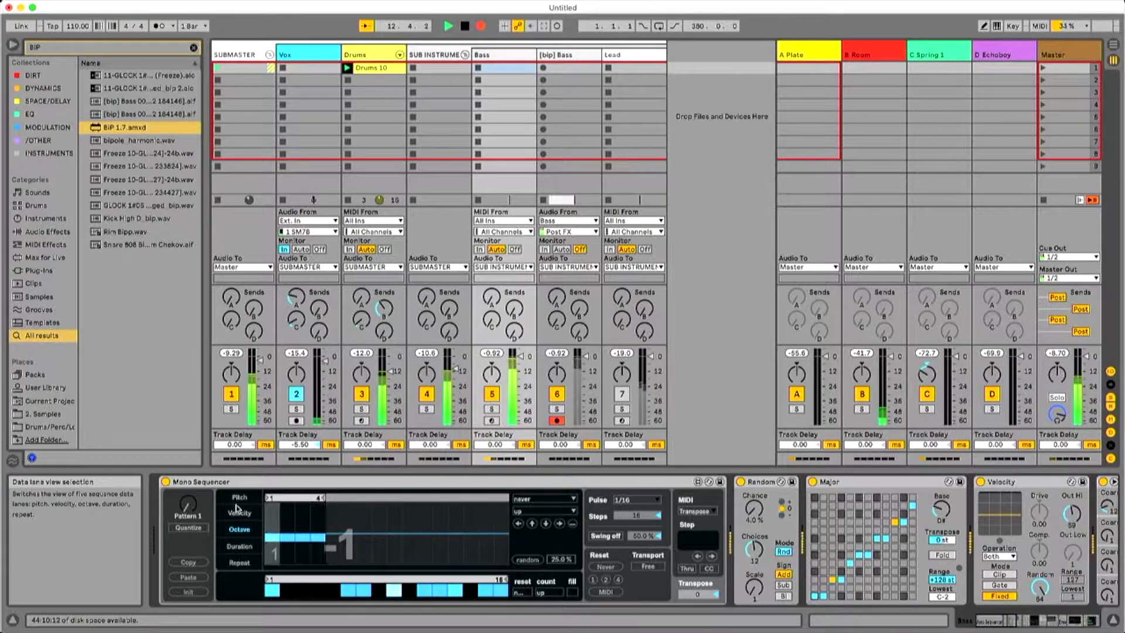
Shorten the Repeat lane's loop in the Bass track's Mono Sequencer to five steps, then return to the Pitch lane.
{"action": "left_click", "coordinate": [239, 562]}
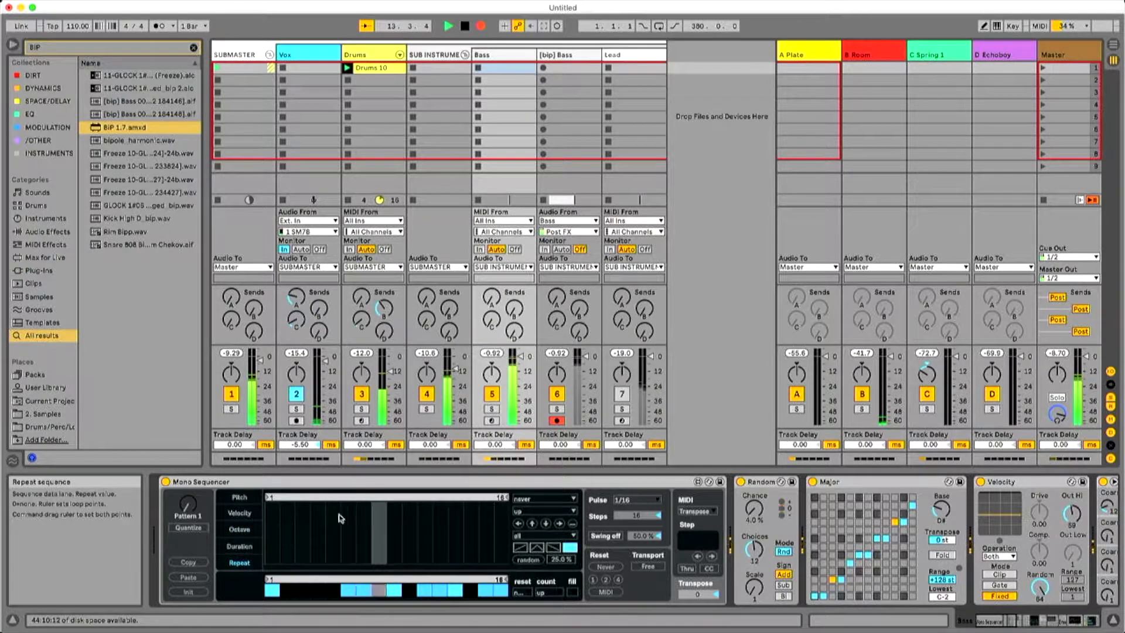
{"action": "left_click", "coordinate": [315, 502]}
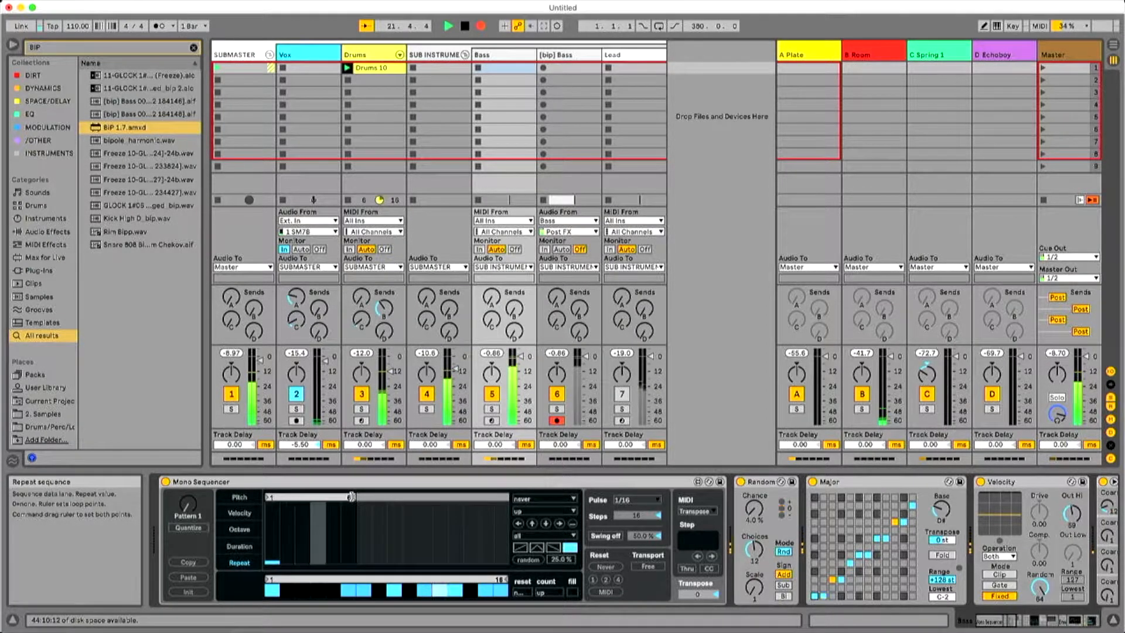
{"action": "left_click_drag", "start_coordinate": [317, 502], "coordinate": [320, 500]}
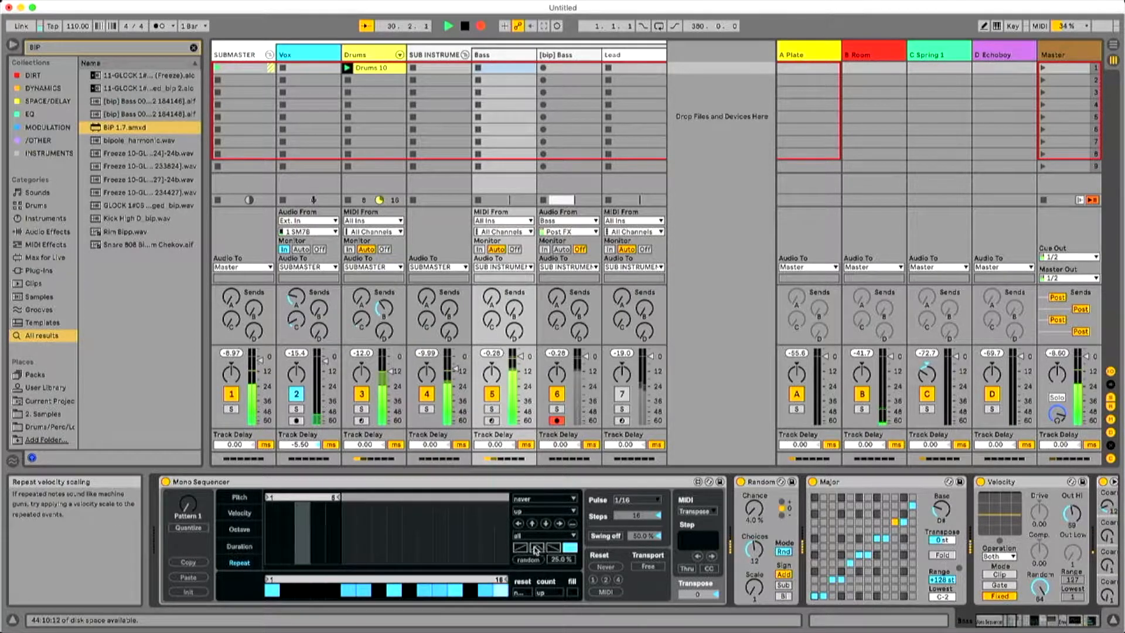
{"action": "left_click", "coordinate": [239, 497]}
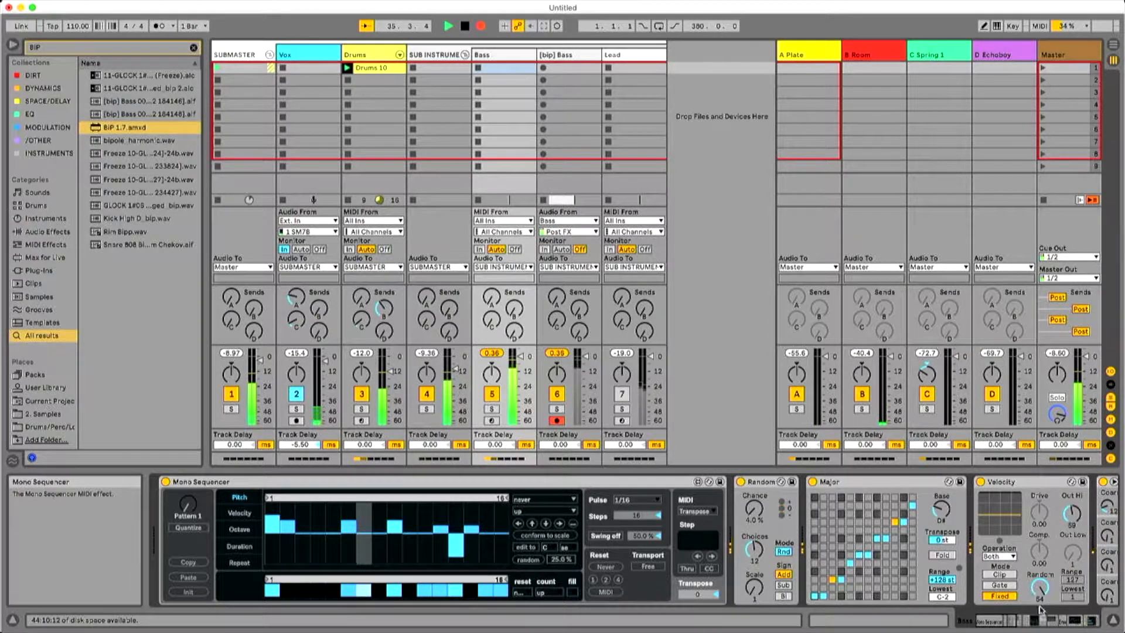
End the bounce recording and play back the recorded [bip] Bass clip briefly in Arrangement View.
{"action": "left_click", "coordinate": [1022, 620]}
{"action": "left_click_drag", "start_coordinate": [1023, 620], "coordinate": [1018, 619]}
{"action": "left_click_drag", "start_coordinate": [1018, 620], "coordinate": [1005, 620]}
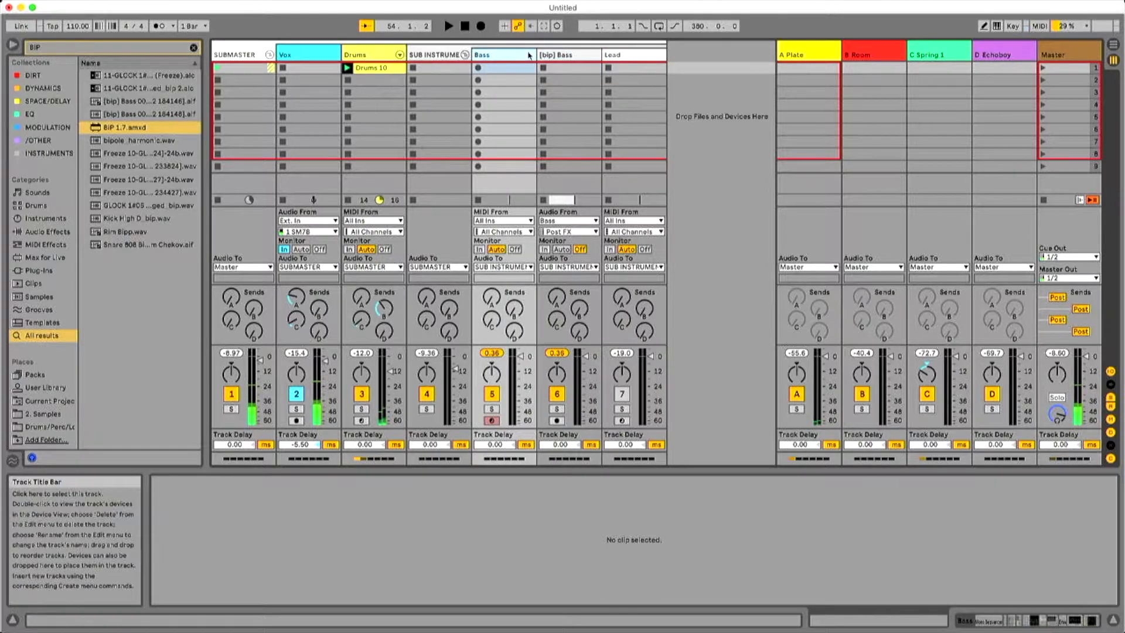
{"action": "key", "text": "Tab"}
{"action": "key", "text": "space"}
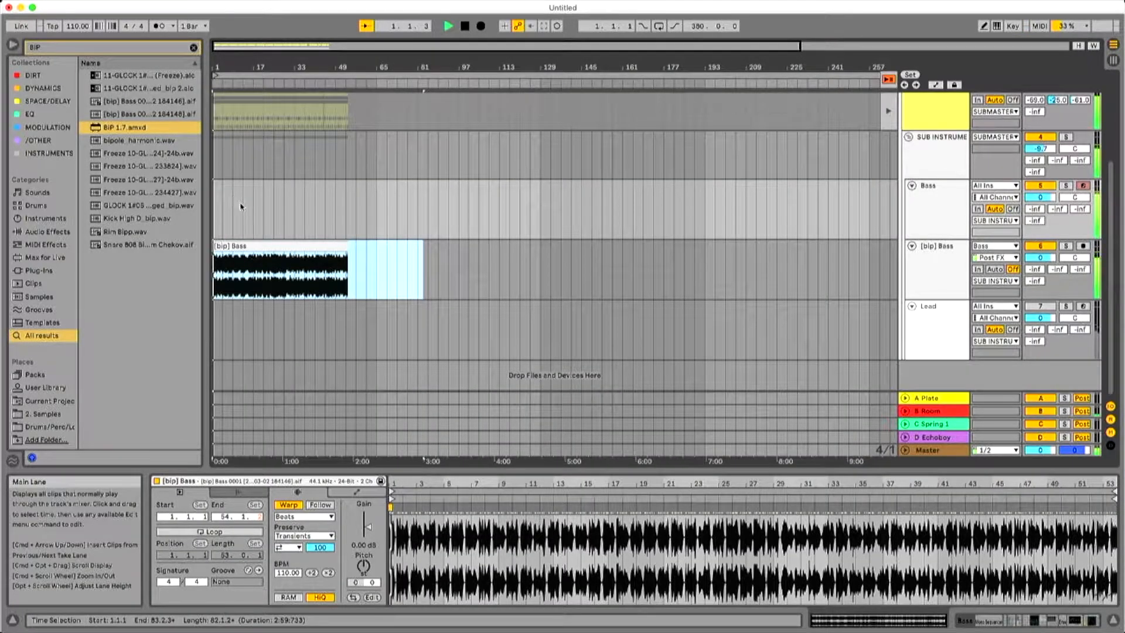
{"action": "key", "text": "space"}
Look through the original Bass track's device chain from Mono Sequencer and Operator to EQ Eight.
{"action": "left_click", "coordinate": [936, 191]}
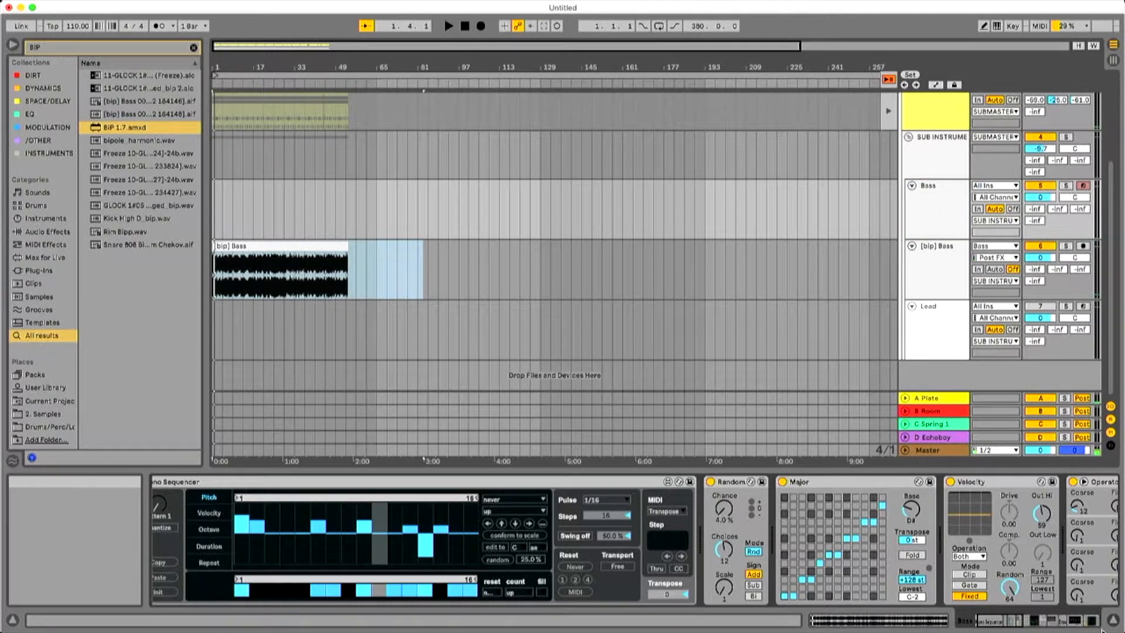
{"action": "left_click", "coordinate": [1070, 619]}
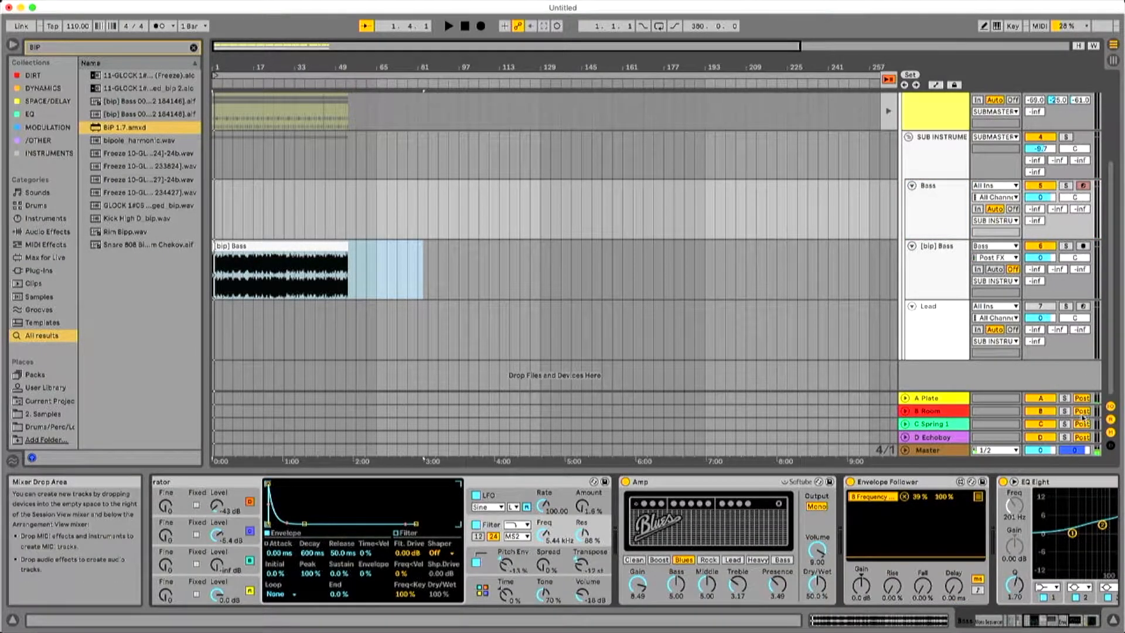
{"action": "left_click", "coordinate": [1061, 623]}
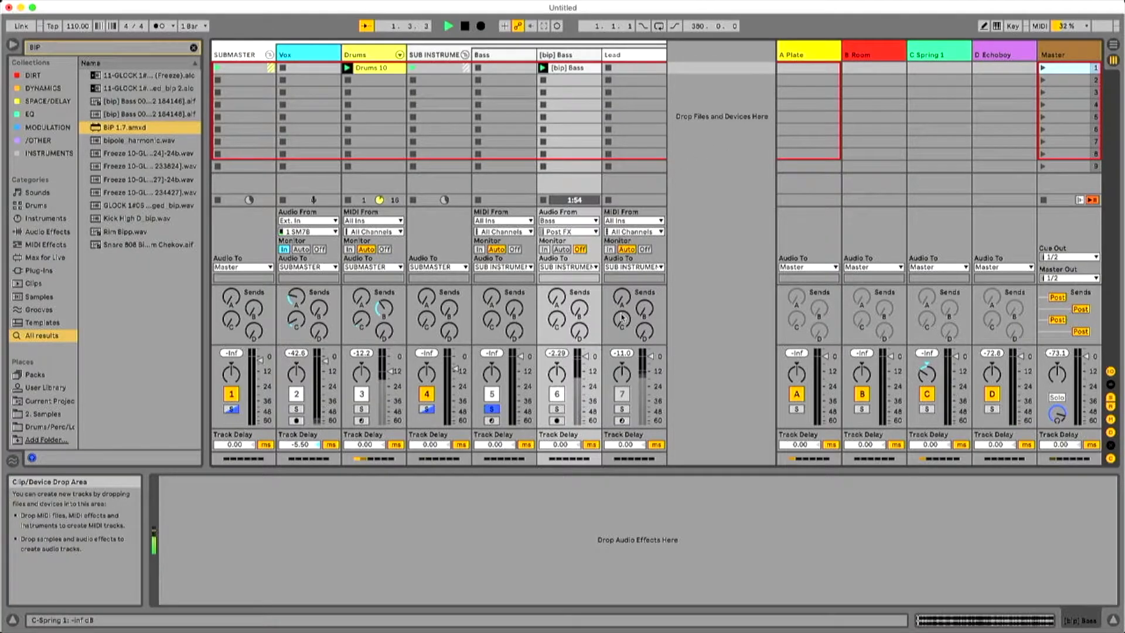
Play the set to audition the bounced [bip] Bass clip with the drums.
{"action": "key", "text": "space"}
{"action": "left_click", "coordinate": [492, 409]}
{"action": "key", "text": "space"}
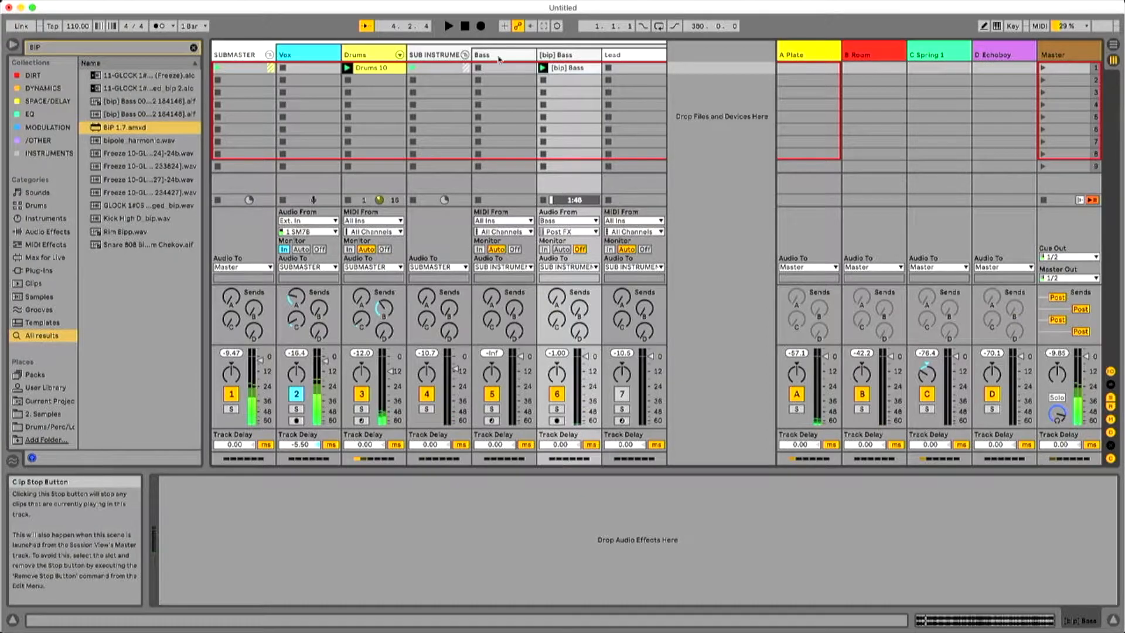
Select the Lead track, bring its Collision instrument into view, activate the track and start playback.
{"action": "left_click", "coordinate": [639, 71]}
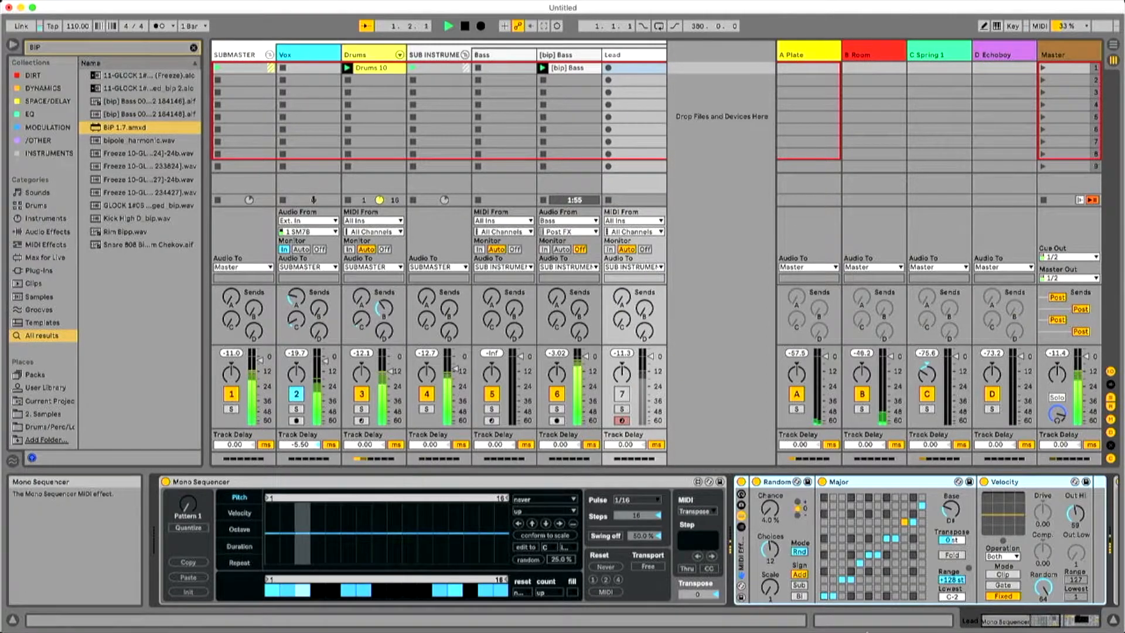
{"action": "left_click", "coordinate": [1063, 621]}
{"action": "left_click_drag", "start_coordinate": [1063, 621], "coordinate": [1073, 620]}
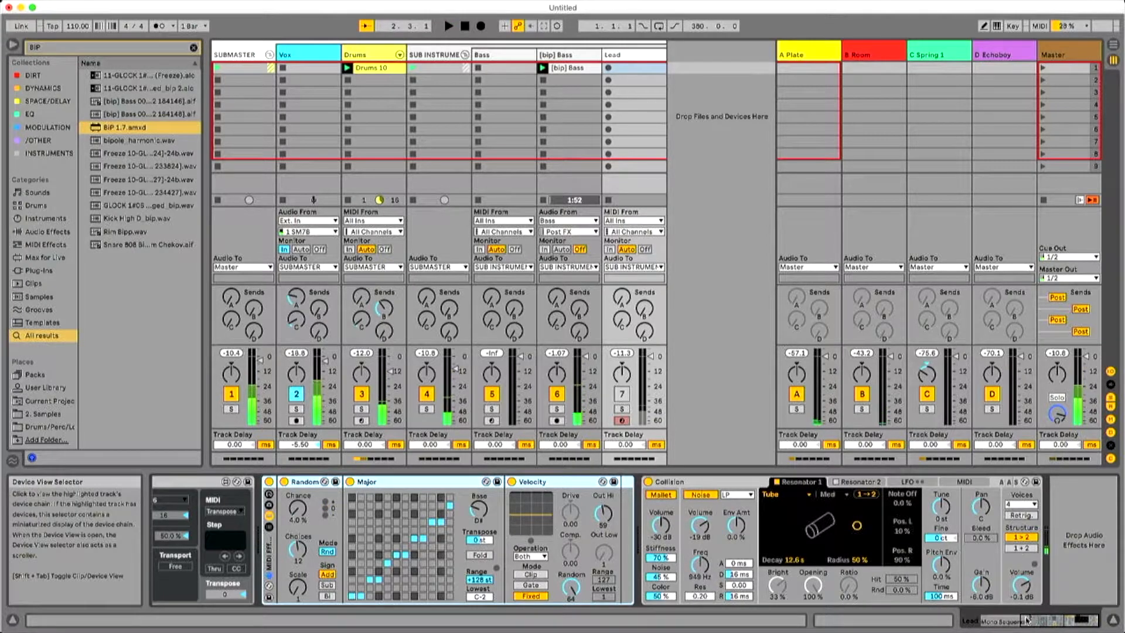
{"action": "left_click", "coordinate": [622, 395]}
{"action": "key", "text": "space"}
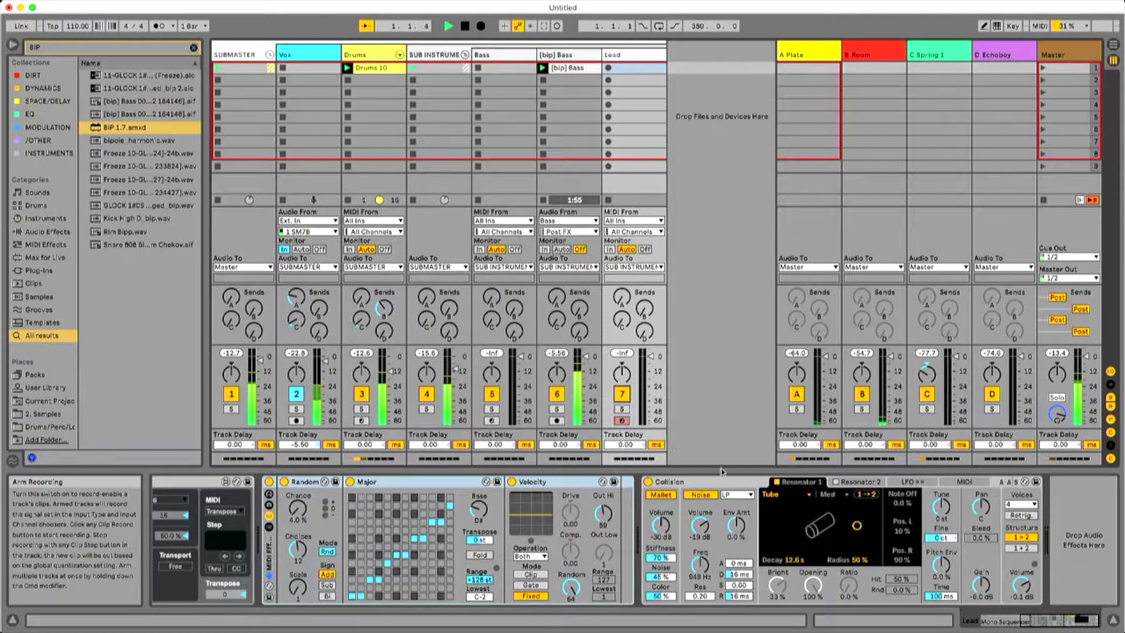
Draw a pitch melody across the 16 steps of the Lead track's Mono Sequencer during playback, raising steps 12 to 14 the most.
{"action": "left_click_drag", "start_coordinate": [979, 615], "coordinate": [970, 618]}
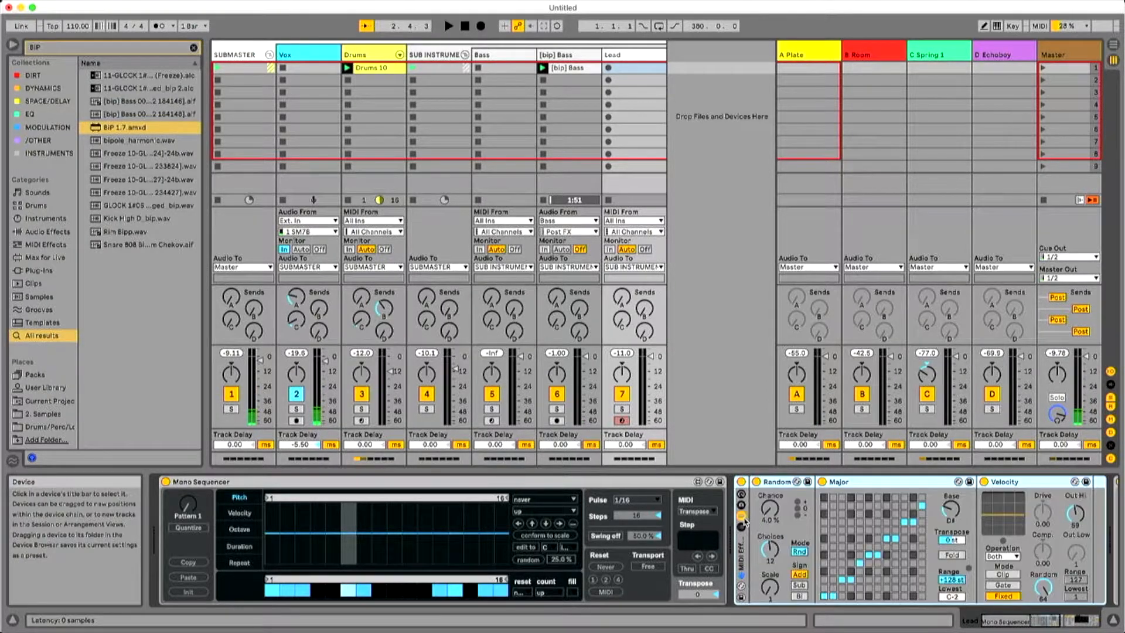
{"action": "key", "text": "space"}
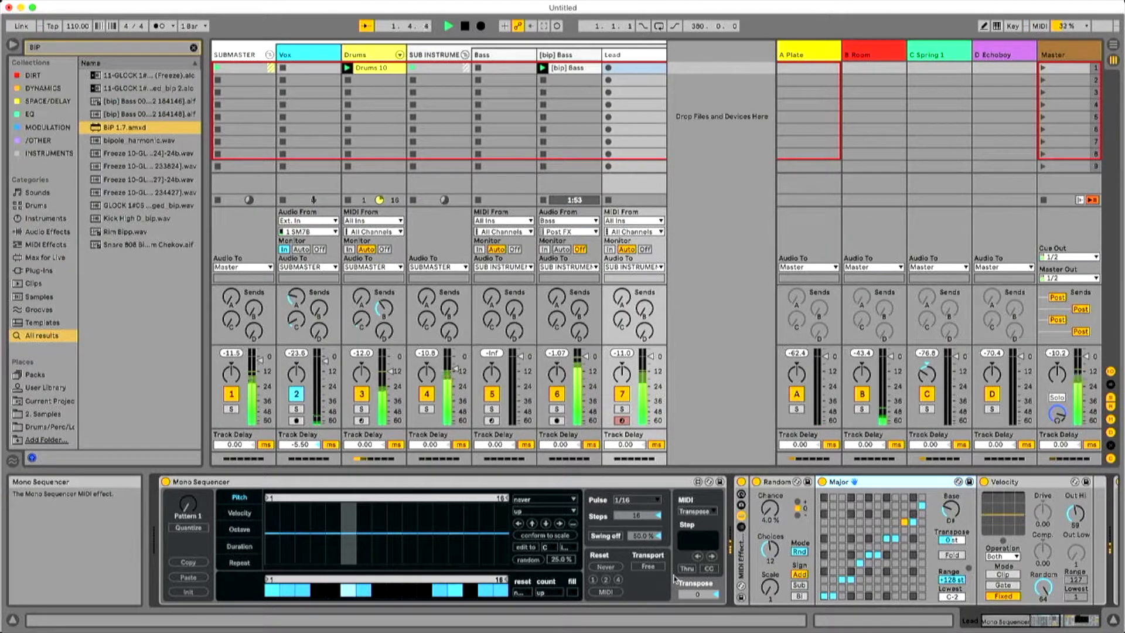
{"action": "key", "text": "space"}
{"action": "mouse_move", "coordinate": [271, 532]}
{"action": "left_mouse_down"}
{"action": "mouse_move", "coordinate": [440, 536]}
{"action": "mouse_move", "coordinate": [497, 563]}
{"action": "left_mouse_up"}
{"action": "key", "text": "space"}
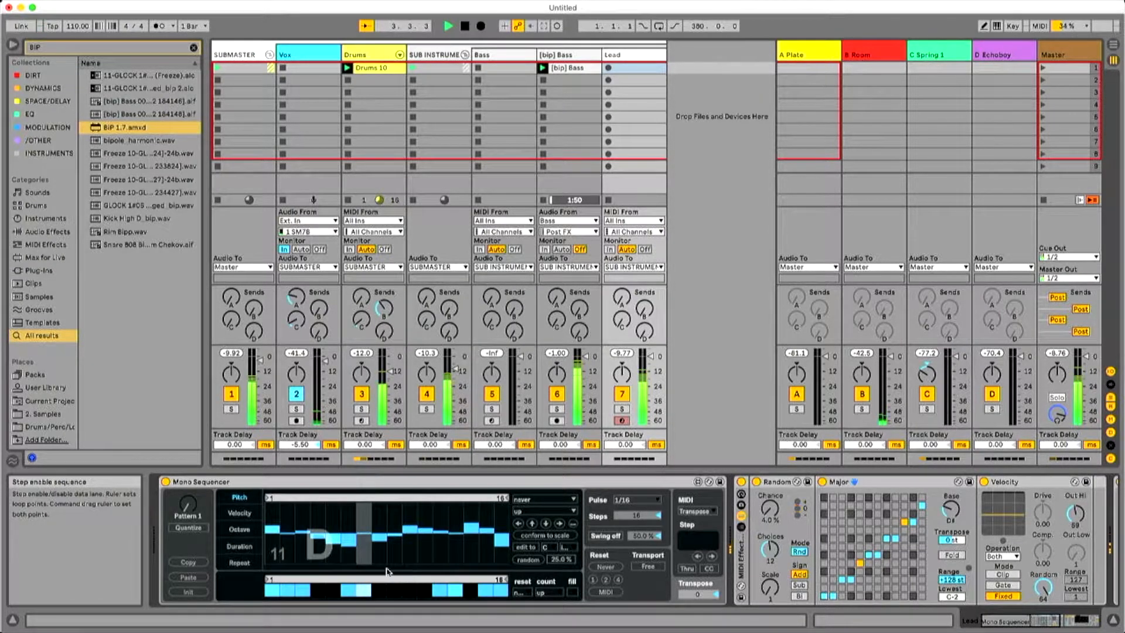
{"action": "mouse_move", "coordinate": [272, 529]}
{"action": "left_mouse_down"}
{"action": "mouse_move", "coordinate": [404, 527]}
{"action": "mouse_move", "coordinate": [488, 557]}
{"action": "left_mouse_up"}
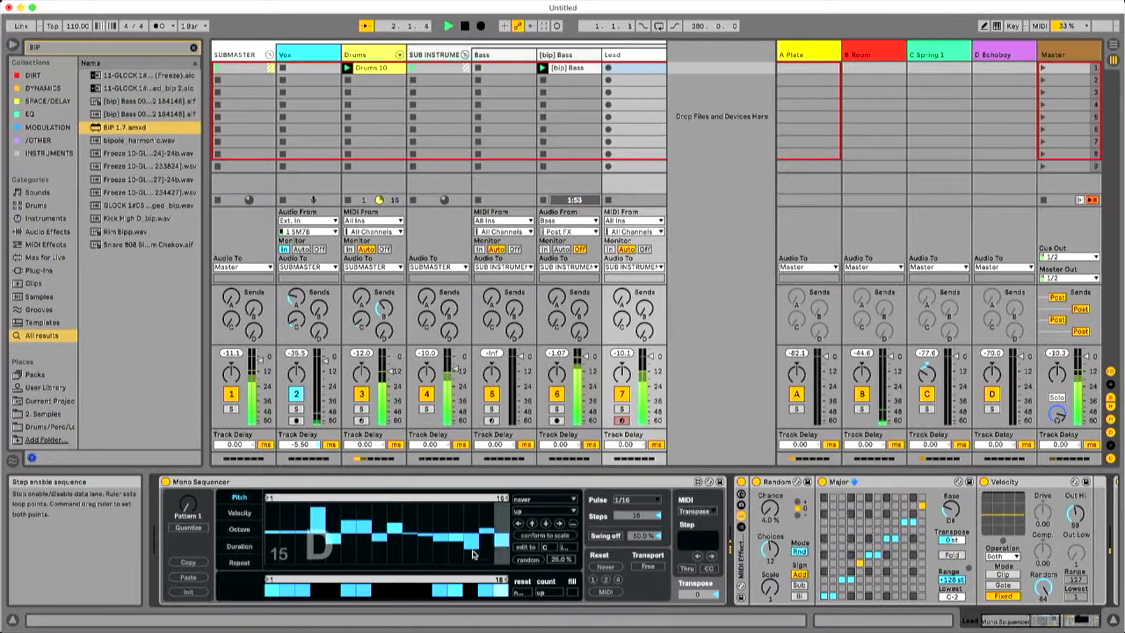
{"action": "mouse_move", "coordinate": [441, 513]}
{"action": "left_mouse_down"}
{"action": "mouse_move", "coordinate": [478, 505]}
{"action": "mouse_move", "coordinate": [501, 548]}
{"action": "left_mouse_up"}
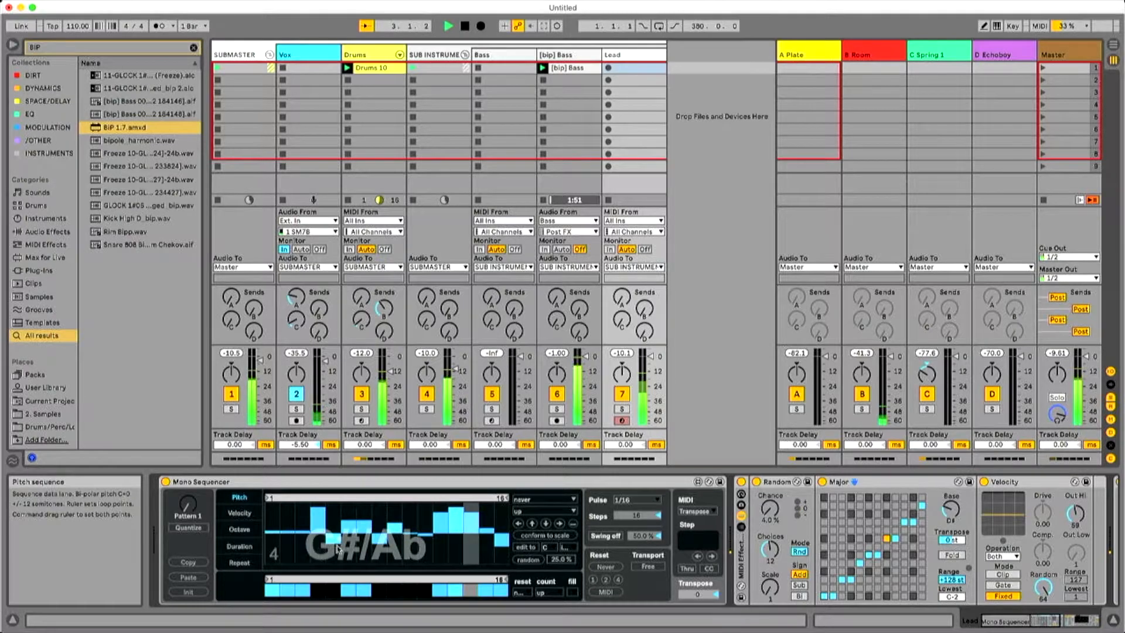
{"action": "left_click", "coordinate": [527, 560]}
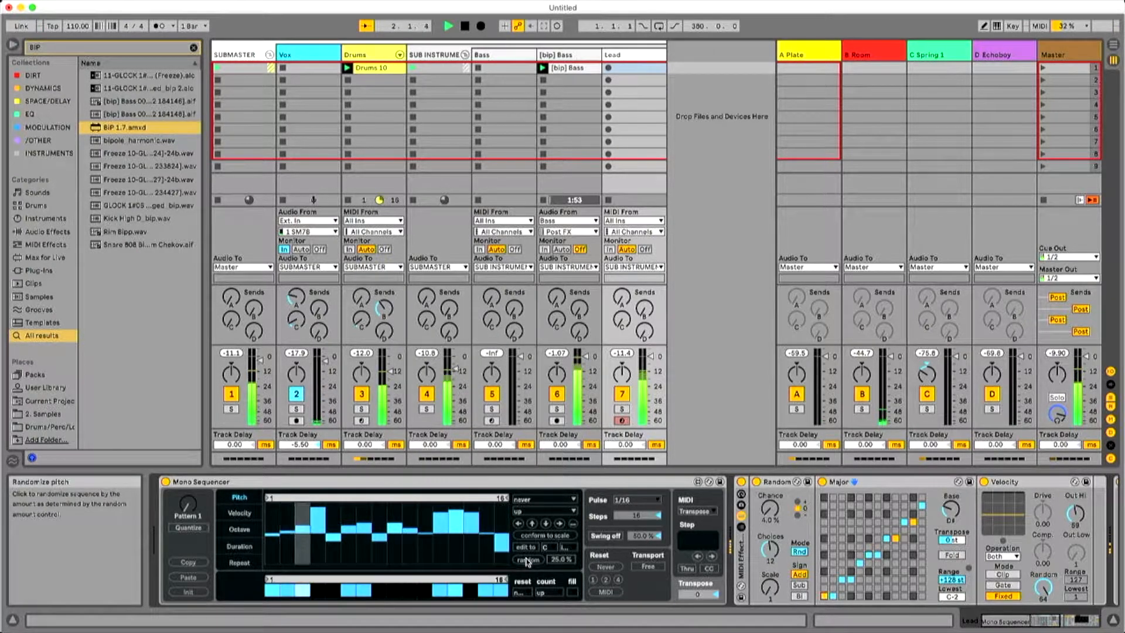
{"action": "key", "text": "space"}
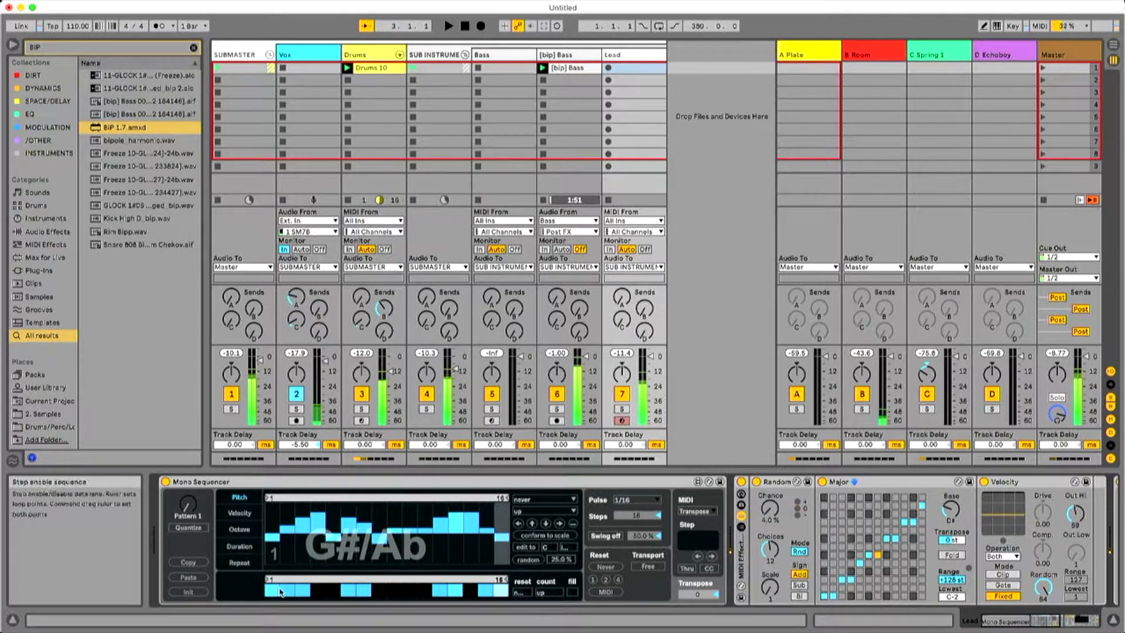
Enable steps 5 to 7 of the lead sequence, leave step 8 off, and set the first step's pitch to D.
{"action": "key", "text": "space"}
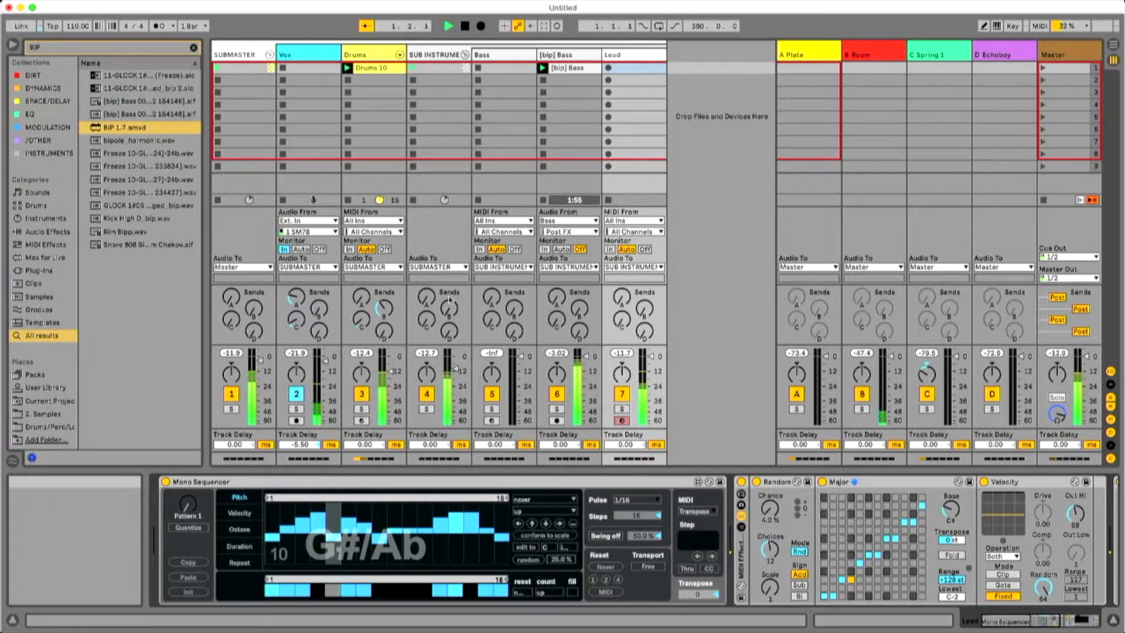
{"action": "left_click", "coordinate": [363, 592]}
{"action": "left_click", "coordinate": [349, 591]}
{"action": "left_click", "coordinate": [378, 592]}
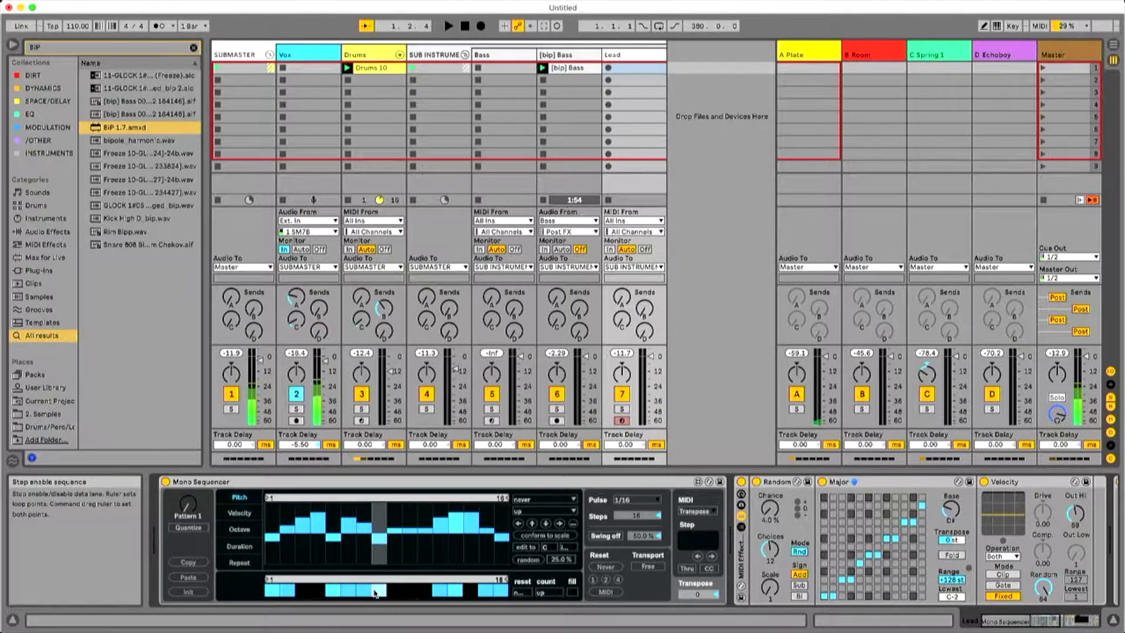
{"action": "left_click", "coordinate": [378, 591]}
{"action": "key", "text": "space"}
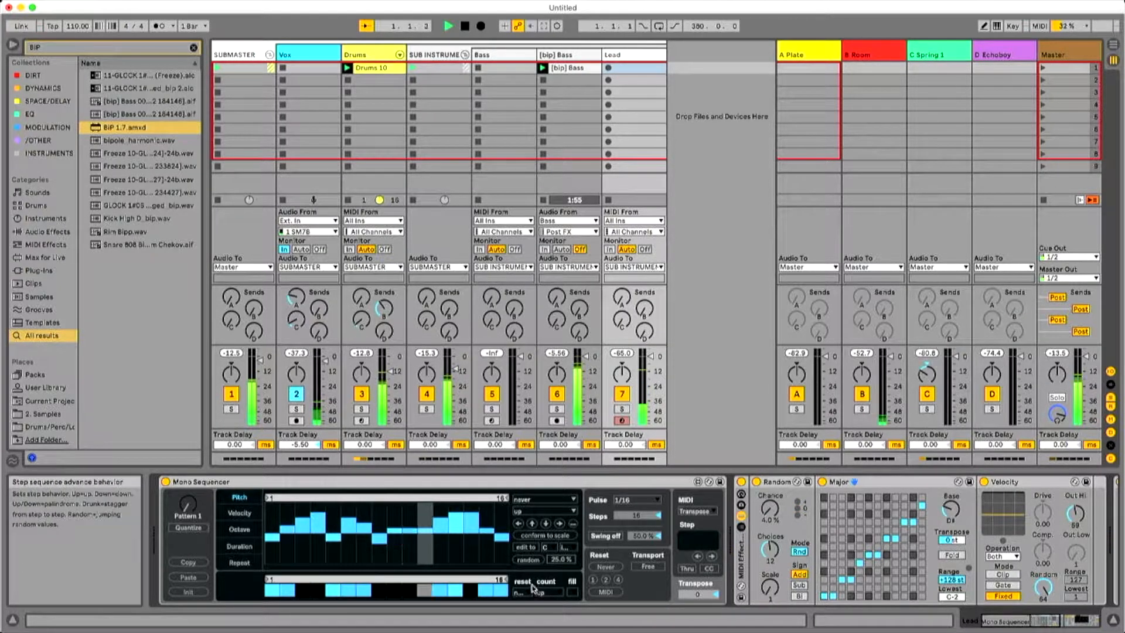
{"action": "left_click", "coordinate": [273, 516]}
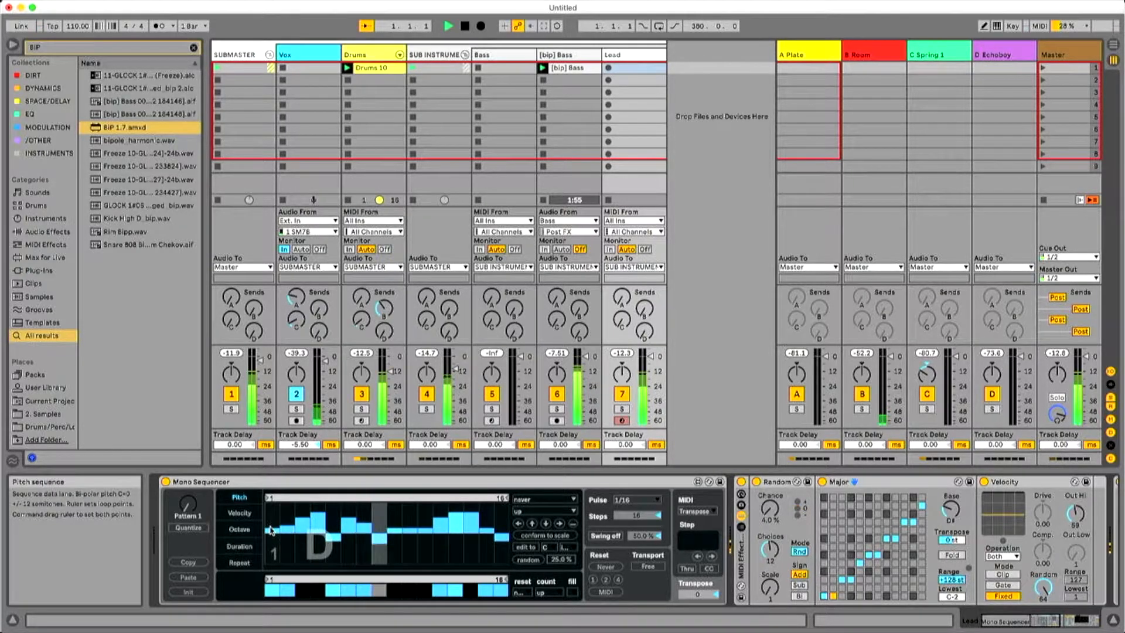
Draw a varied repeat sequence, randomize it at 25%, and shorten its loop to 15 steps.
{"action": "left_click", "coordinate": [252, 563]}
{"action": "mouse_move", "coordinate": [271, 533]}
{"action": "left_mouse_down"}
{"action": "mouse_move", "coordinate": [480, 532]}
{"action": "mouse_move", "coordinate": [322, 552]}
{"action": "mouse_move", "coordinate": [333, 549]}
{"action": "left_mouse_up"}
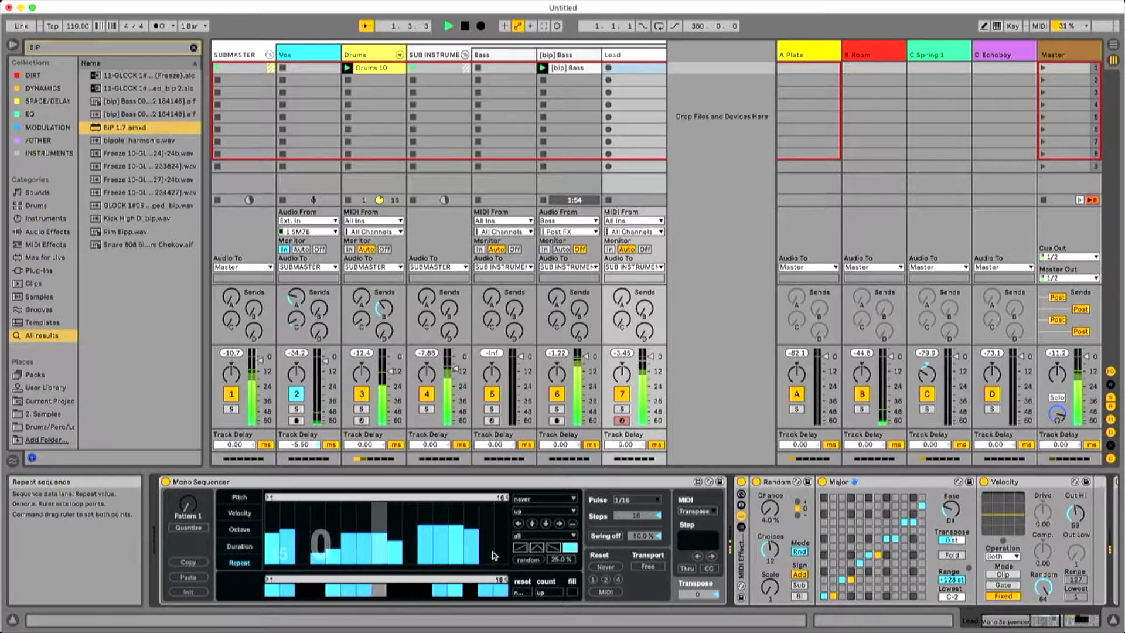
{"action": "left_click", "coordinate": [530, 562]}
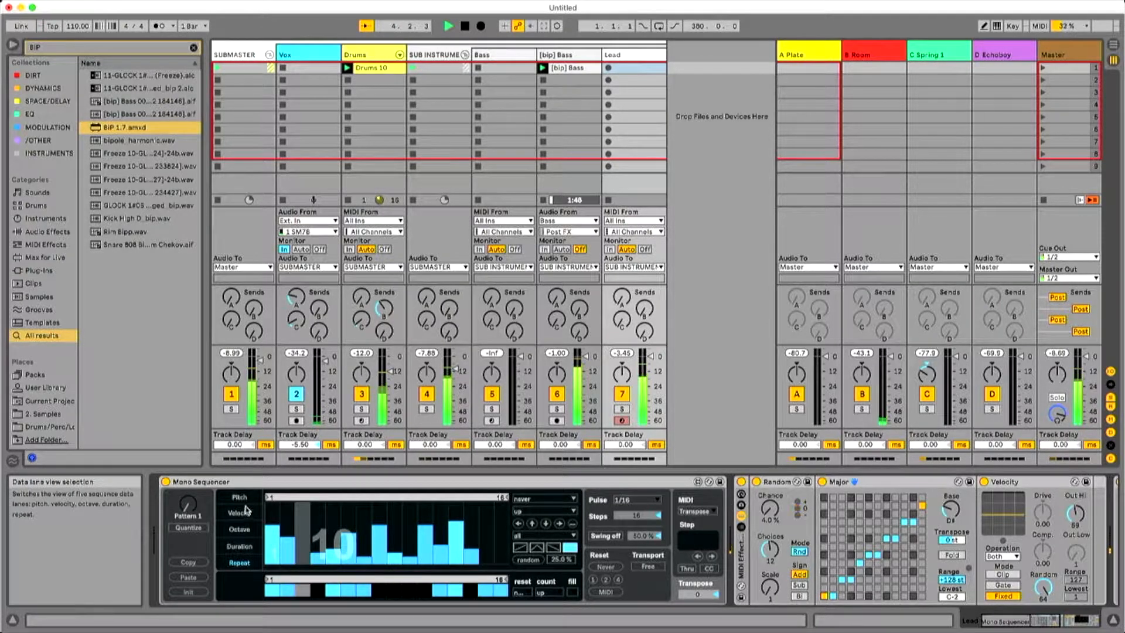
{"action": "left_click_drag", "start_coordinate": [506, 499], "coordinate": [492, 501]}
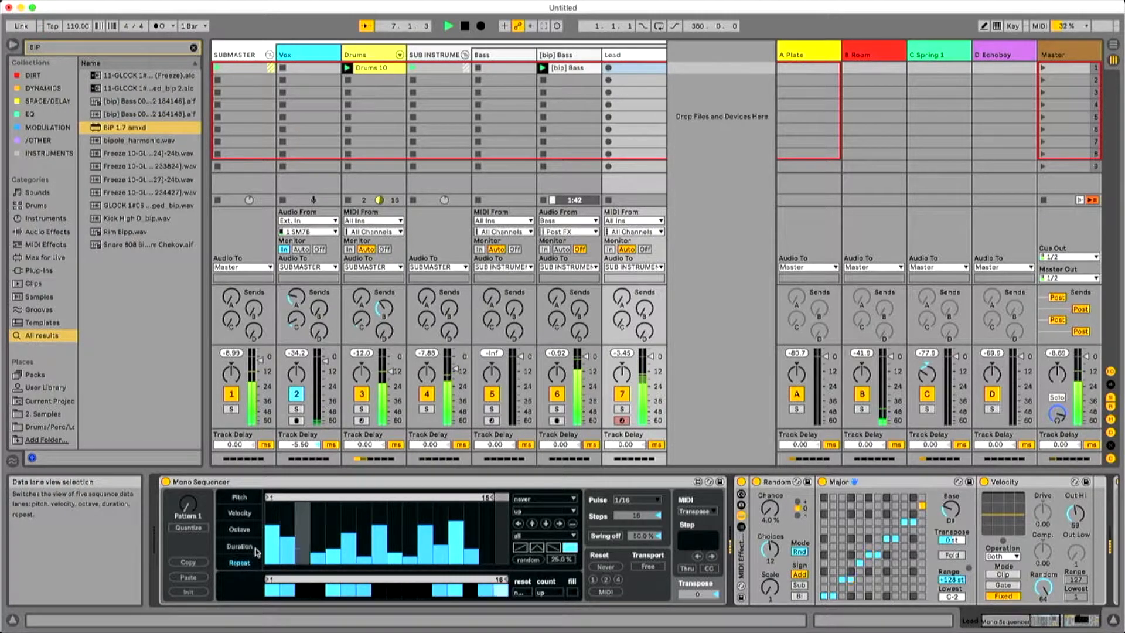
Raise the octave of steps 11 to 14 in the lead sequence and set steps 6 to 10 to octave 0.
{"action": "left_click", "coordinate": [243, 533]}
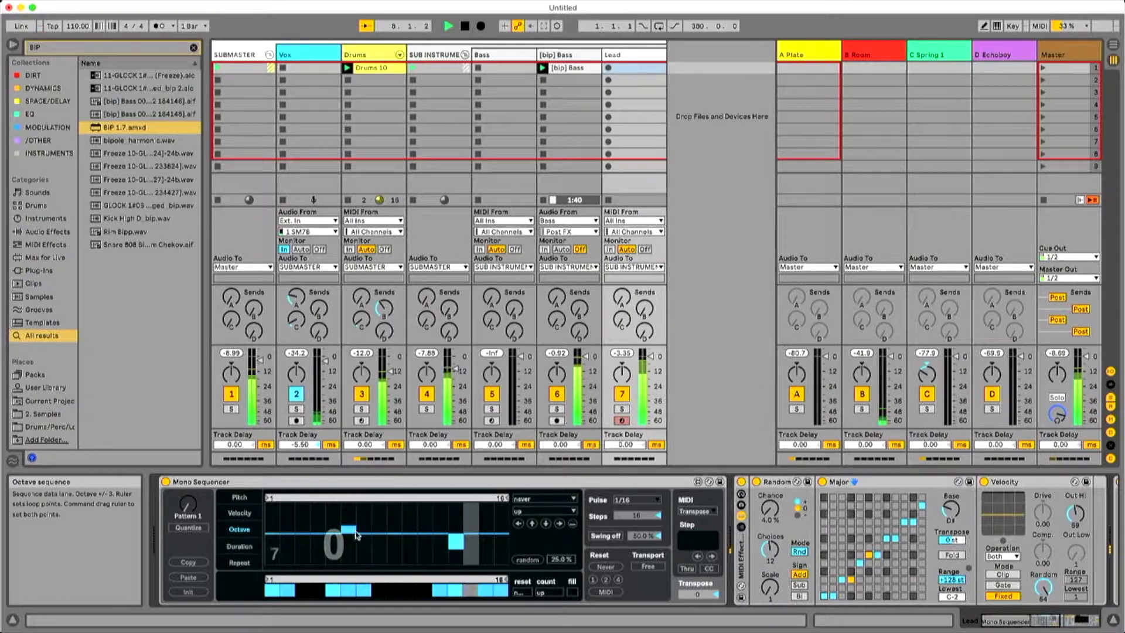
{"action": "mouse_move", "coordinate": [414, 527]}
{"action": "left_mouse_down"}
{"action": "mouse_move", "coordinate": [456, 524]}
{"action": "mouse_move", "coordinate": [304, 523]}
{"action": "mouse_move", "coordinate": [473, 524]}
{"action": "left_mouse_up"}
{"action": "left_click_drag", "start_coordinate": [350, 533], "coordinate": [411, 535]}
Vary the note durations across the lead sequence and give step 12 a much longer duration.
{"action": "left_click", "coordinate": [239, 545]}
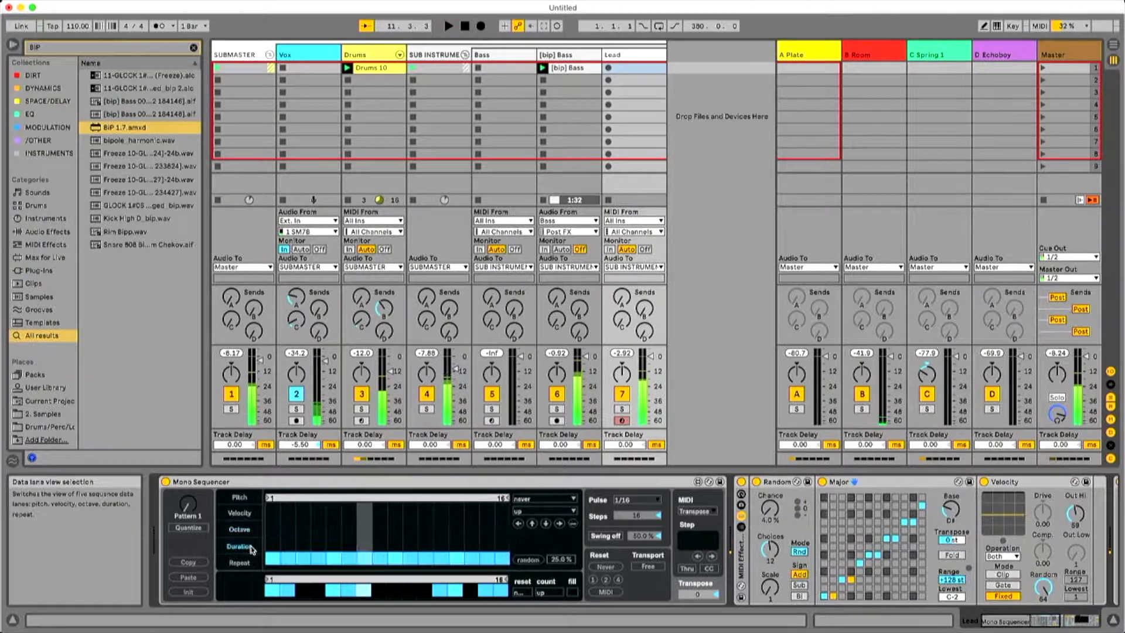
{"action": "mouse_move", "coordinate": [422, 567]}
{"action": "left_mouse_down"}
{"action": "mouse_move", "coordinate": [499, 558]}
{"action": "mouse_move", "coordinate": [456, 549]}
{"action": "mouse_move", "coordinate": [395, 571]}
{"action": "left_mouse_up"}
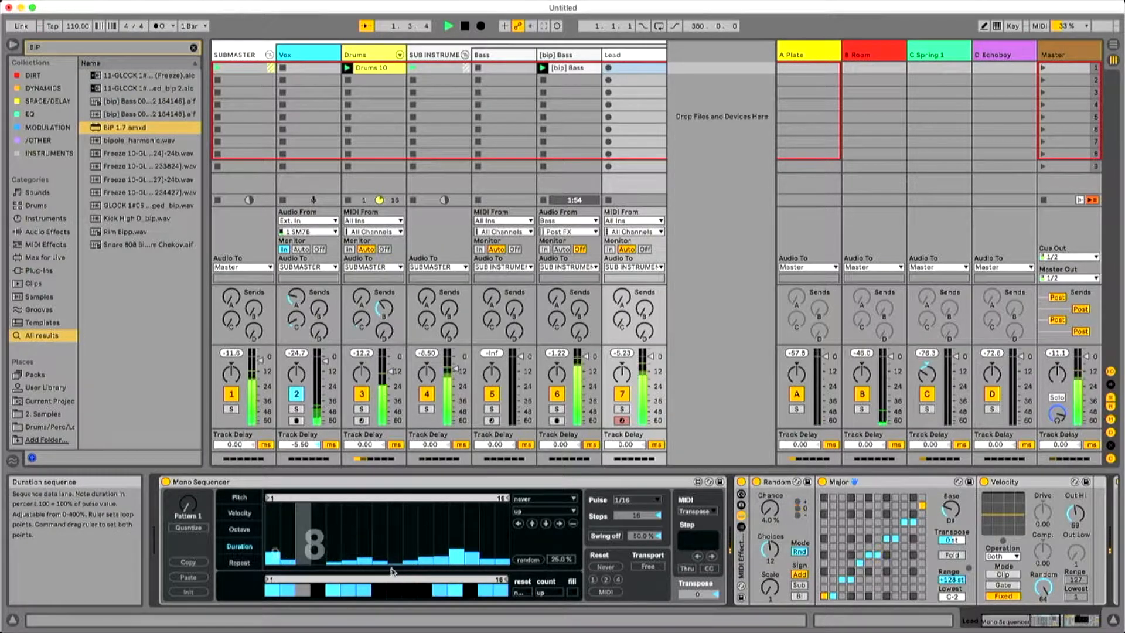
{"action": "left_click", "coordinate": [441, 522]}
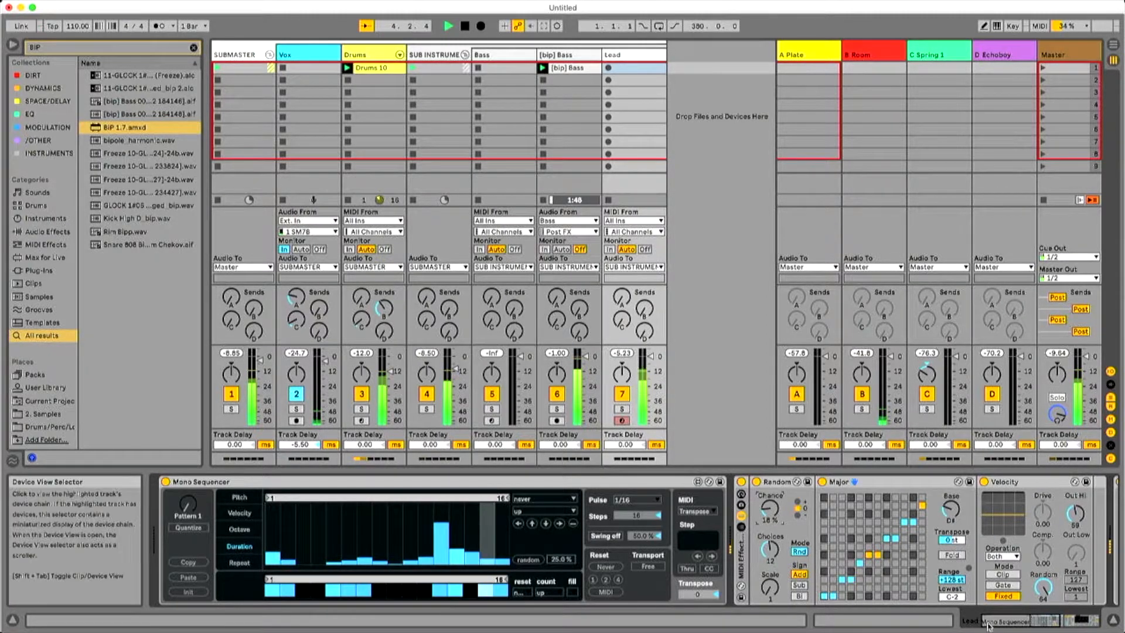
Set the Random device's Chance to 10% on the Lead track and stop playback.
{"action": "left_click", "coordinate": [1028, 622]}
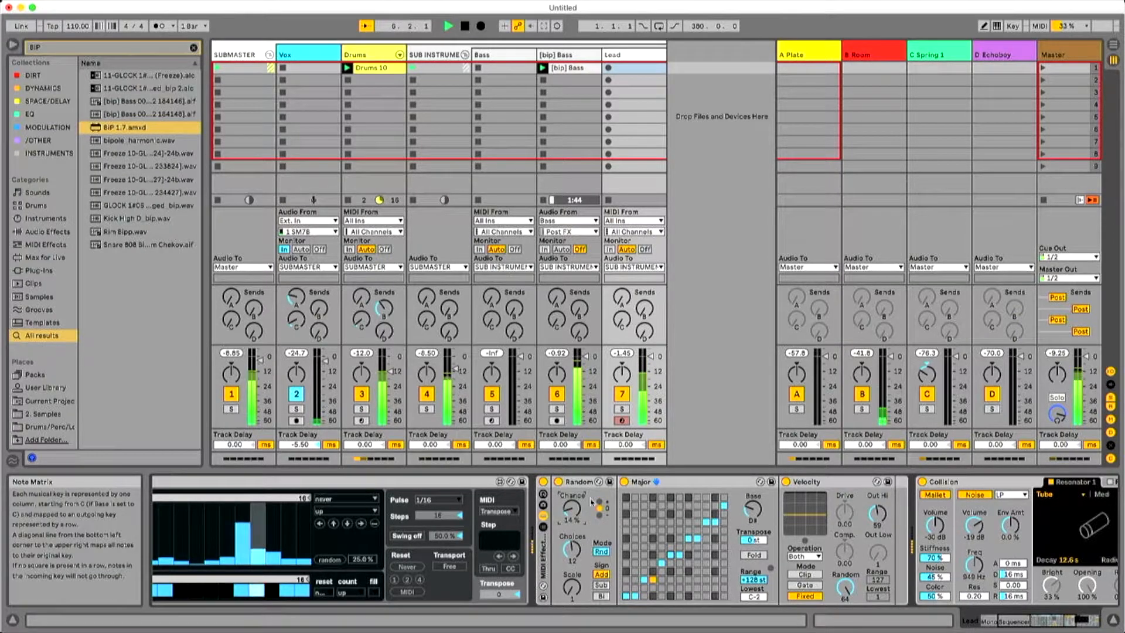
{"action": "left_click_drag", "start_coordinate": [571, 509], "coordinate": [571, 512]}
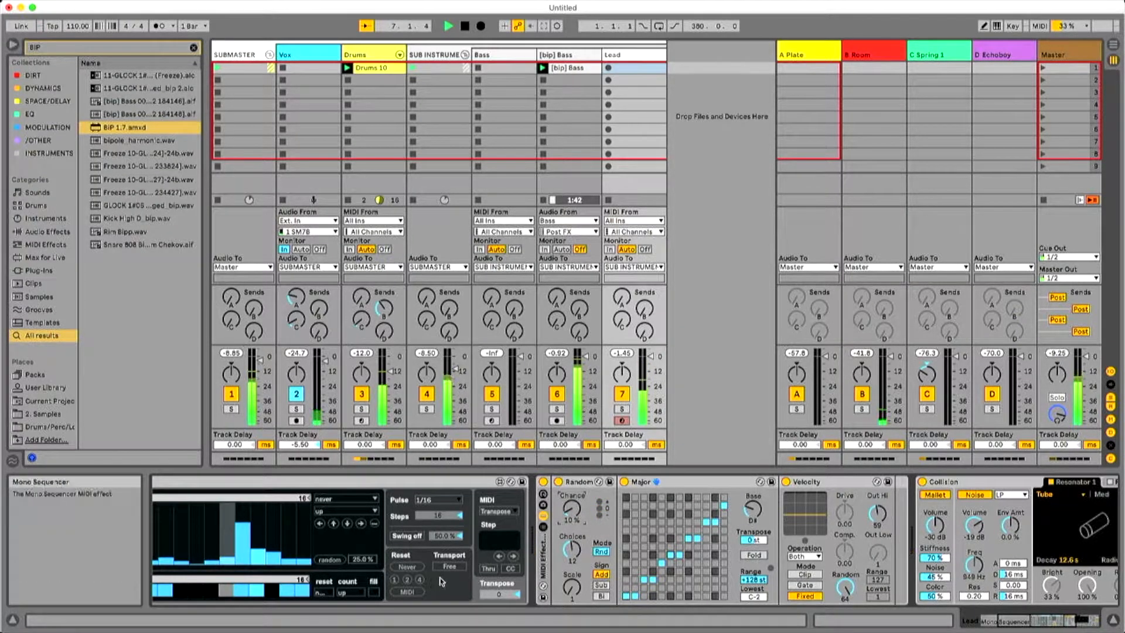
{"action": "key", "text": "space"}
Raise the octaves across all 16 steps of the lead sequence, highest on step 5 and steps 11 to 14, and play it.
{"action": "left_click", "coordinate": [1004, 620]}
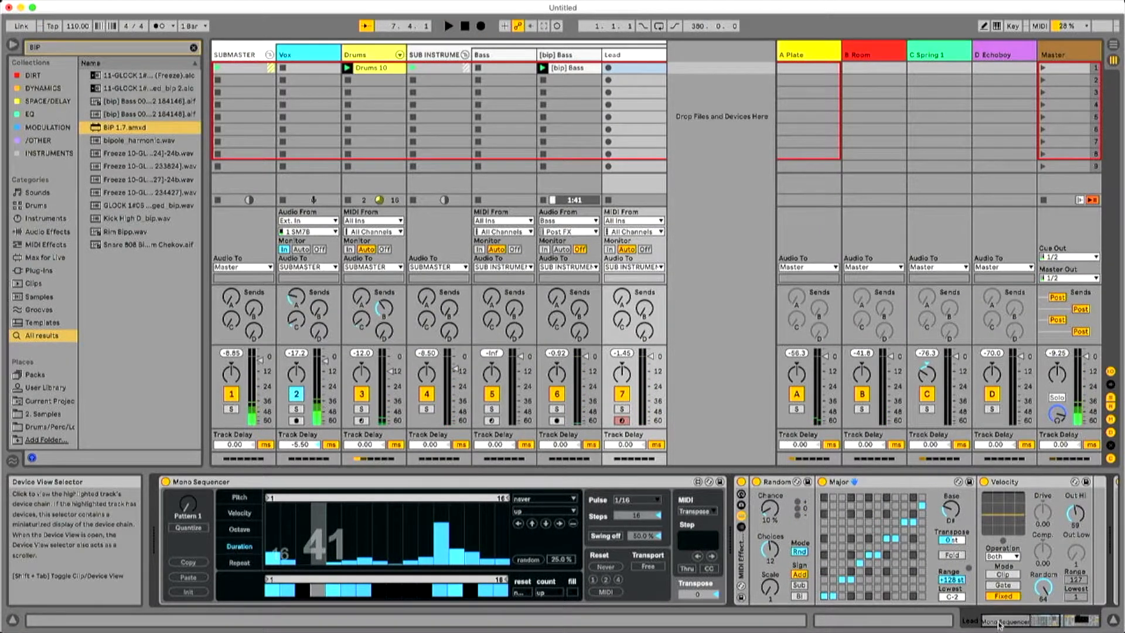
{"action": "left_click", "coordinate": [1025, 623]}
{"action": "left_click_drag", "start_coordinate": [1025, 622], "coordinate": [1034, 622]}
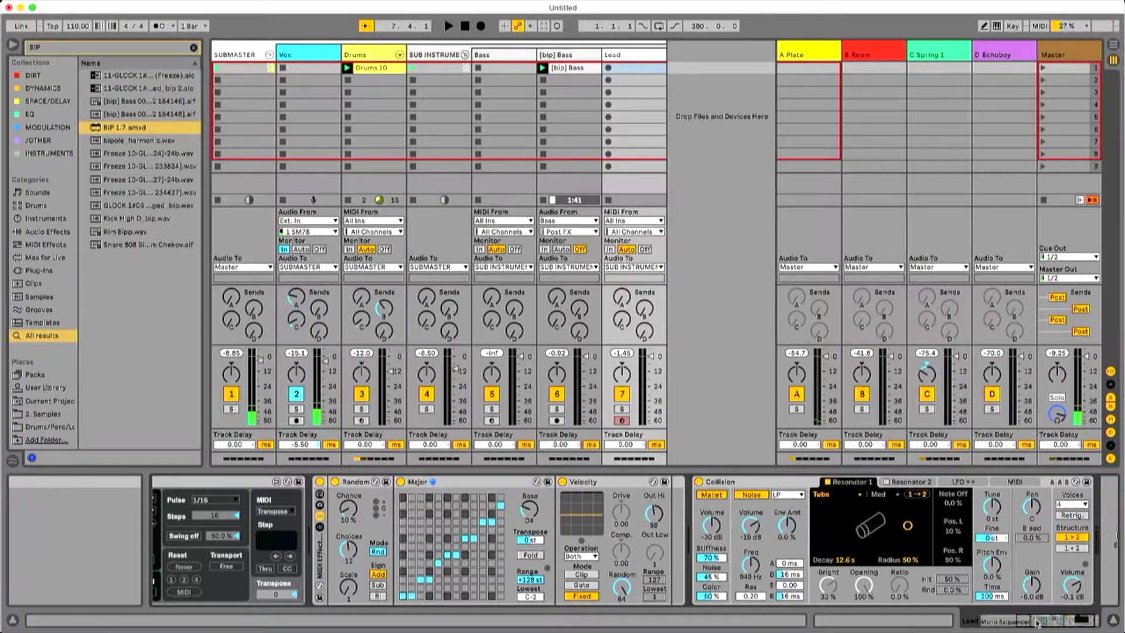
{"action": "left_click", "coordinate": [1004, 621]}
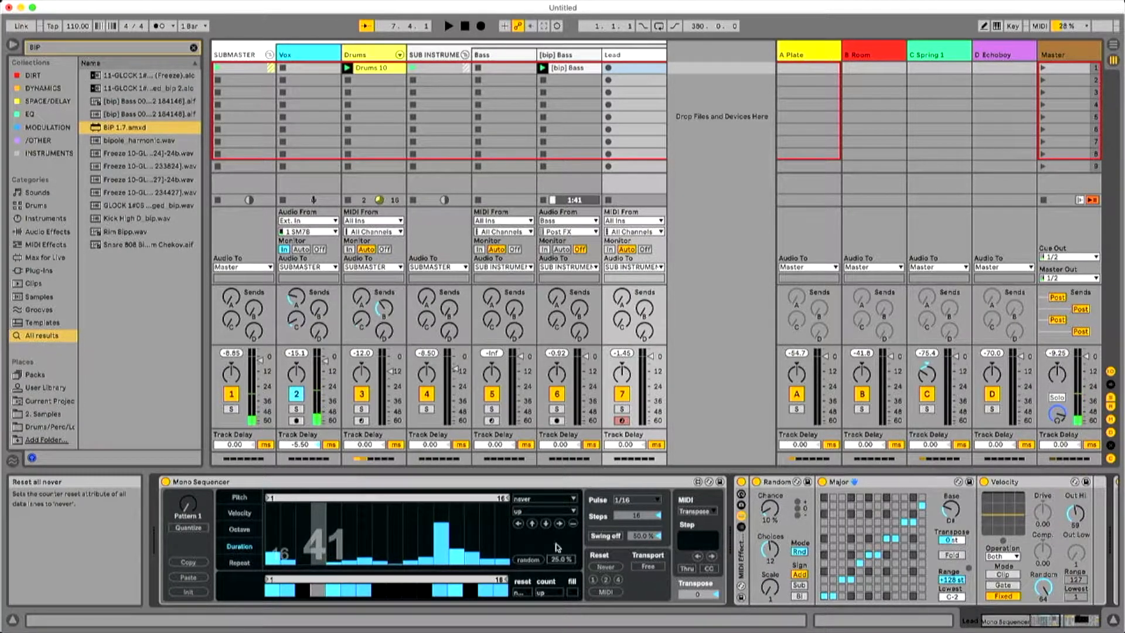
{"action": "left_click", "coordinate": [239, 529]}
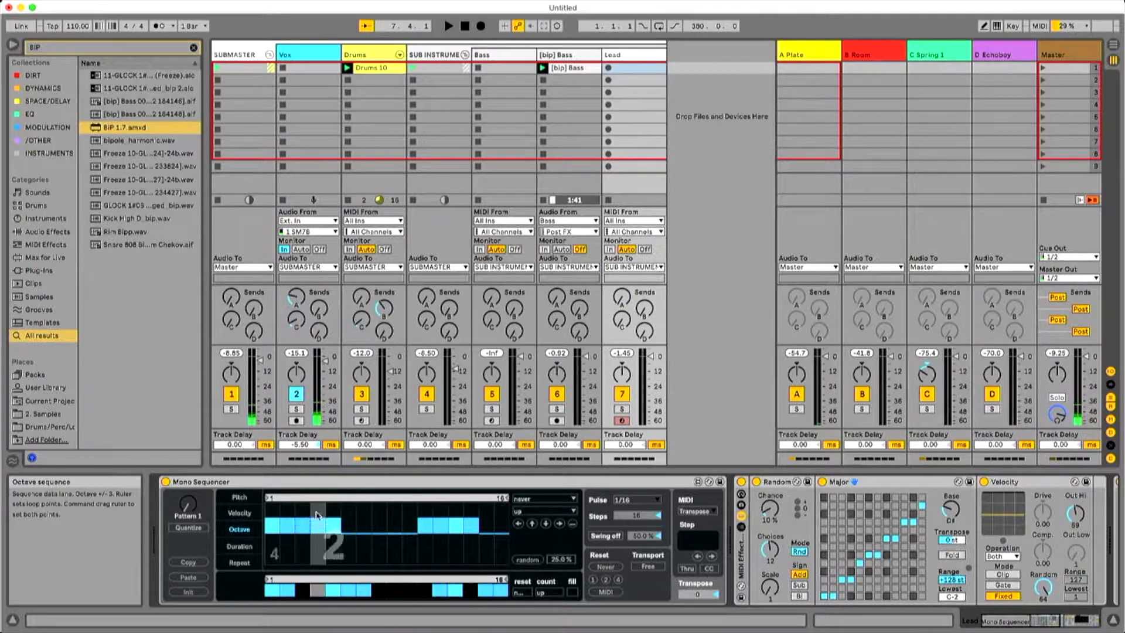
{"action": "left_click_drag", "start_coordinate": [429, 508], "coordinate": [501, 519]}
{"action": "key", "text": "space"}
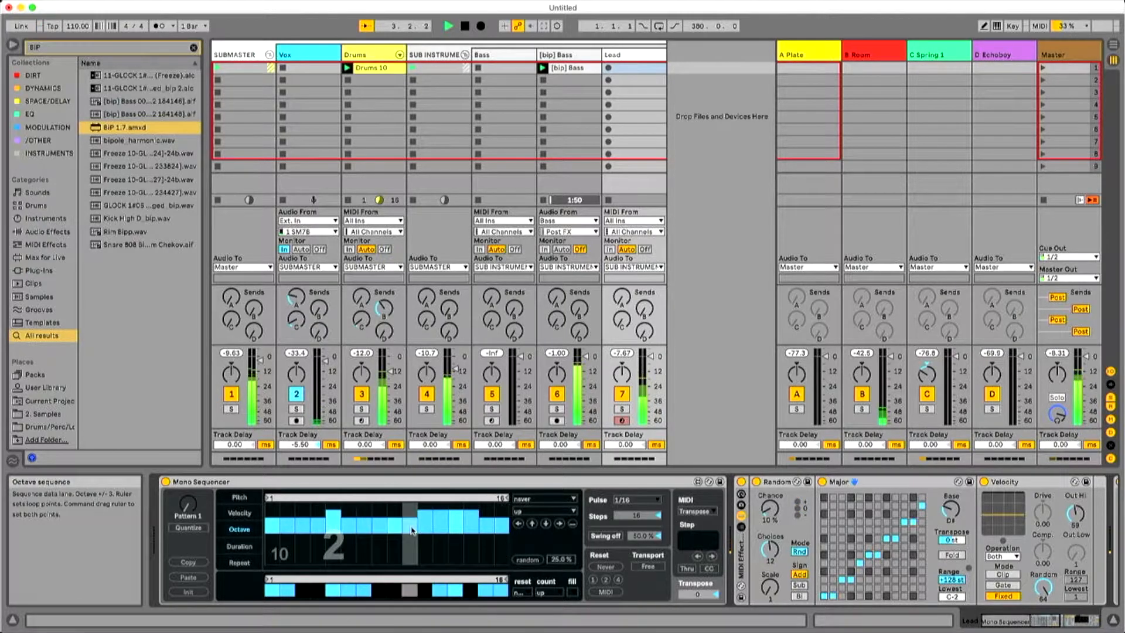
Set Collision's Resonator 1 to an 833 ms decay and 86% radius, and turn on Resonator 2 with the String type.
{"action": "left_click_drag", "start_coordinate": [1020, 620], "coordinate": [1107, 620]}
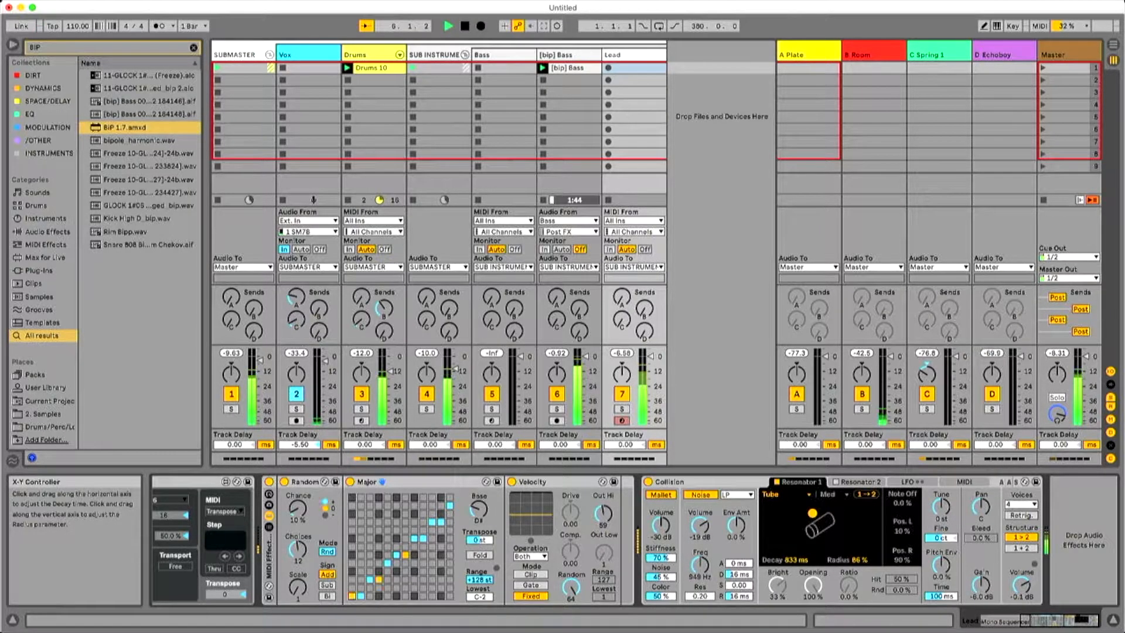
{"action": "left_click", "coordinate": [846, 481]}
{"action": "left_click", "coordinate": [786, 500]}
{"action": "left_click", "coordinate": [773, 524]}
Try the Pipe type on Collision's Resonator 2 with a decay of about 408 ms and 100% radius.
{"action": "left_click", "coordinate": [809, 496]}
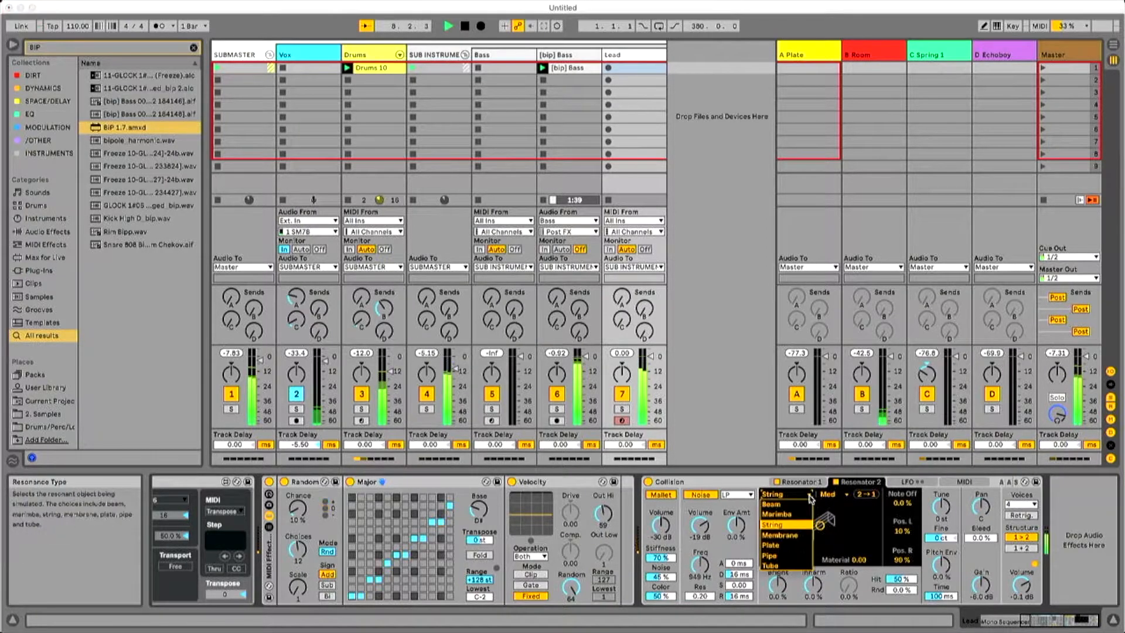
{"action": "left_click", "coordinate": [796, 553]}
{"action": "left_click", "coordinate": [809, 497]}
{"action": "left_click", "coordinate": [783, 555]}
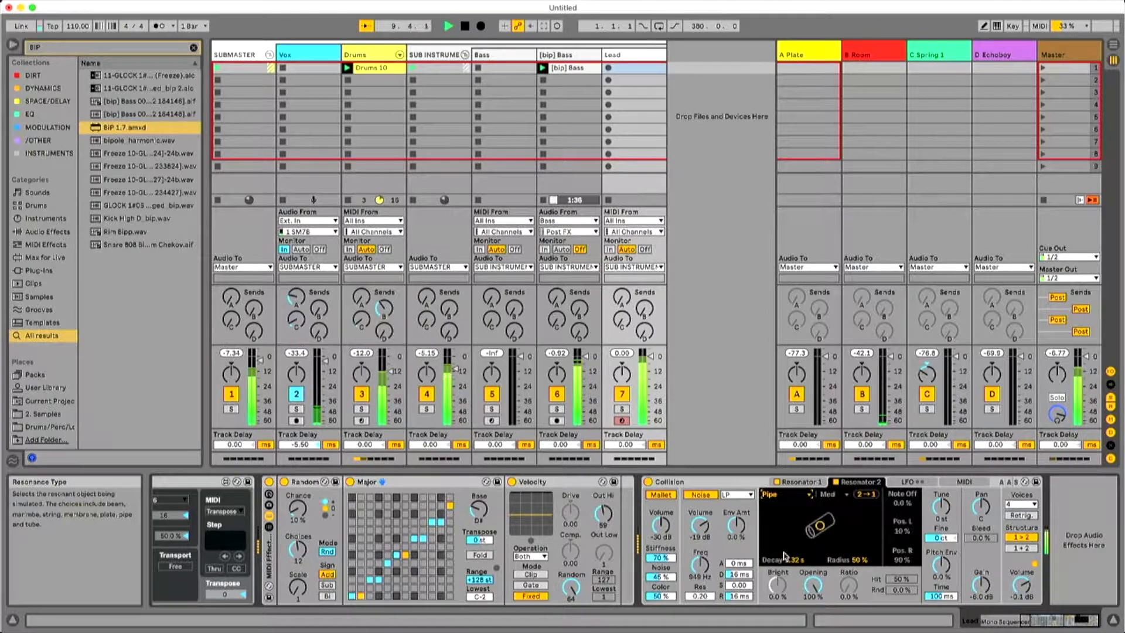
{"action": "left_click", "coordinate": [849, 508]}
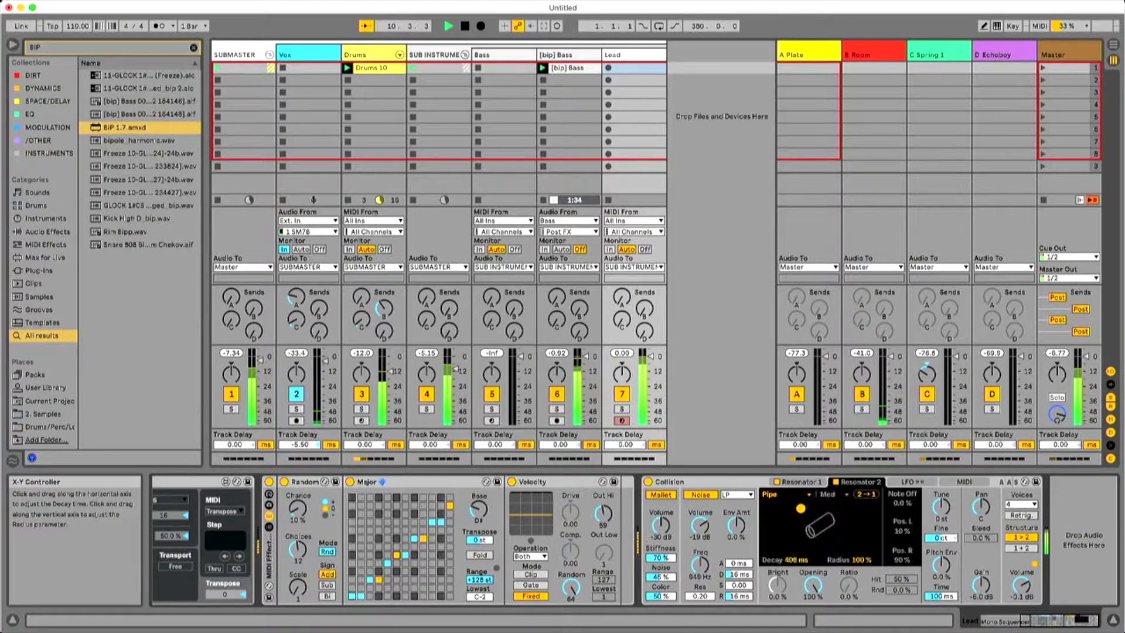
Set Collision's Resonator 2 to Marimba with a 332 ms decay and material 64.31, and stop playback.
{"action": "left_click", "coordinate": [809, 497]}
{"action": "left_click", "coordinate": [796, 518]}
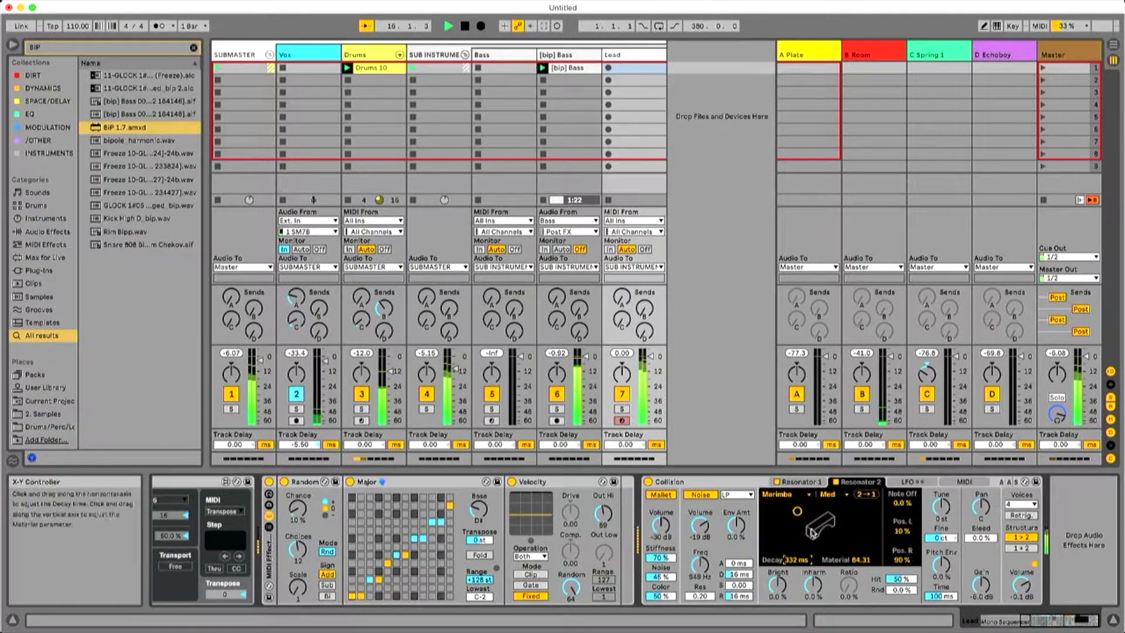
{"action": "key", "text": "space"}
Vary the velocities of the opening steps in the Lead's Mono Sequencer and shorten the velocity loop to 3 steps.
{"action": "left_click_drag", "start_coordinate": [1030, 620], "coordinate": [987, 618]}
{"action": "left_click", "coordinate": [240, 513]}
{"action": "left_click", "coordinate": [293, 521]}
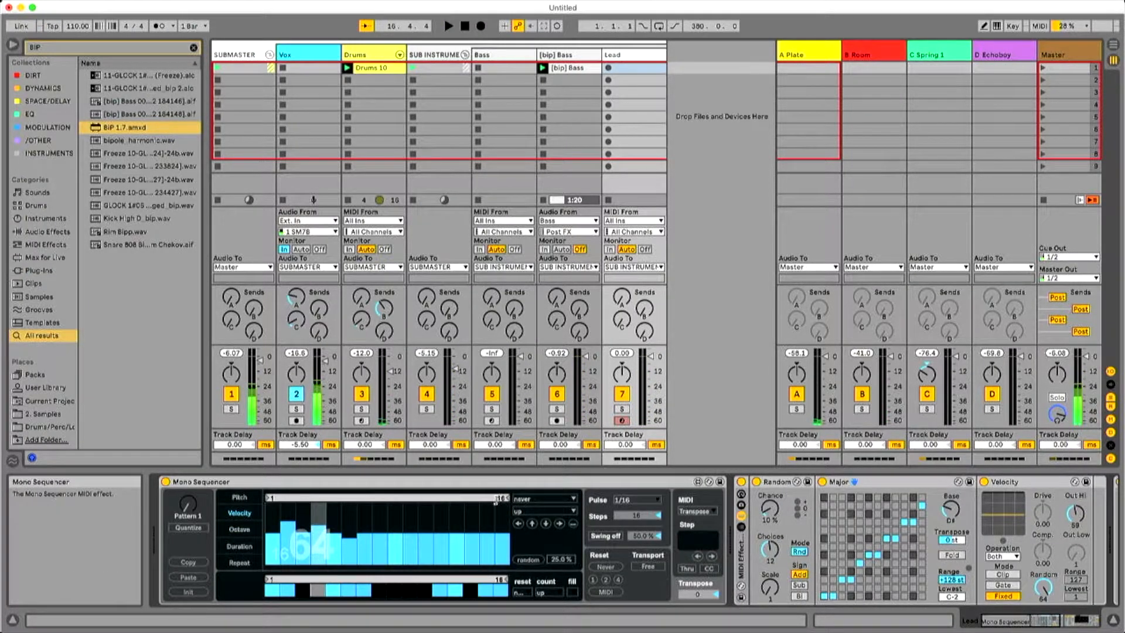
{"action": "left_click_drag", "start_coordinate": [497, 499], "coordinate": [336, 501]}
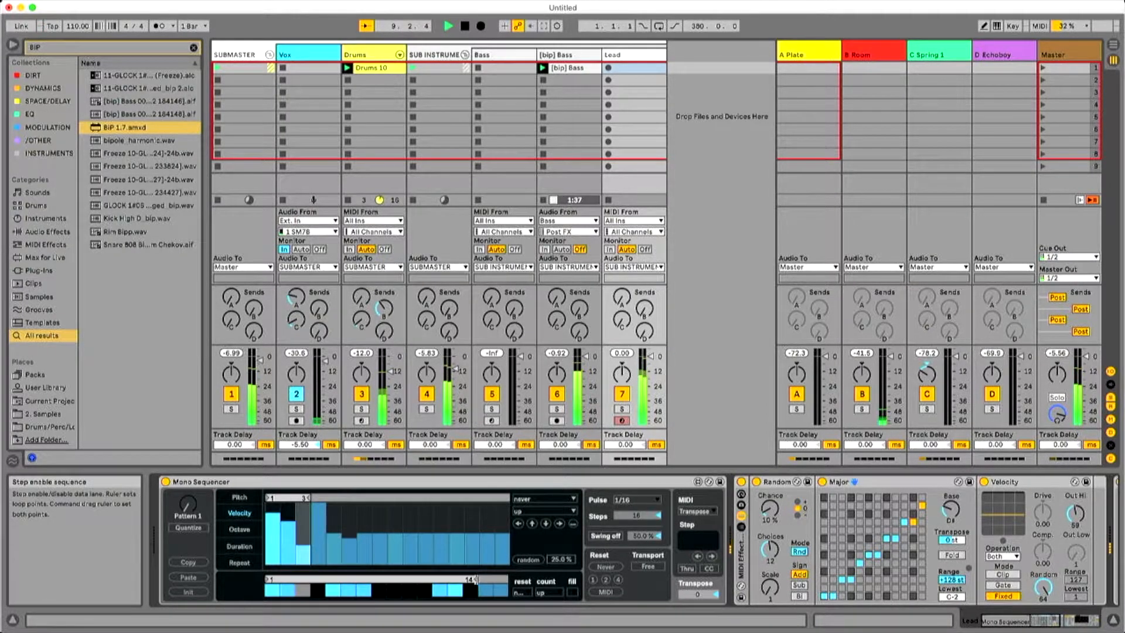
Shorten the lead sequence's step-enable loop to 12 steps and bring up its pitch sequence during playback.
{"action": "left_click_drag", "start_coordinate": [472, 581], "coordinate": [409, 589]}
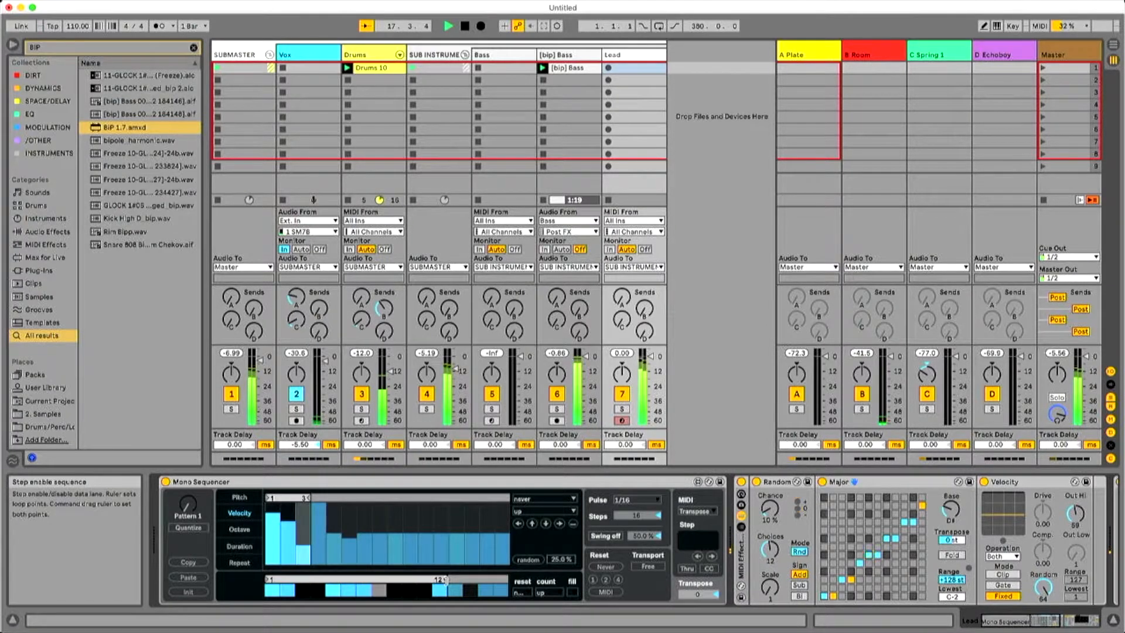
{"action": "left_click", "coordinate": [239, 497]}
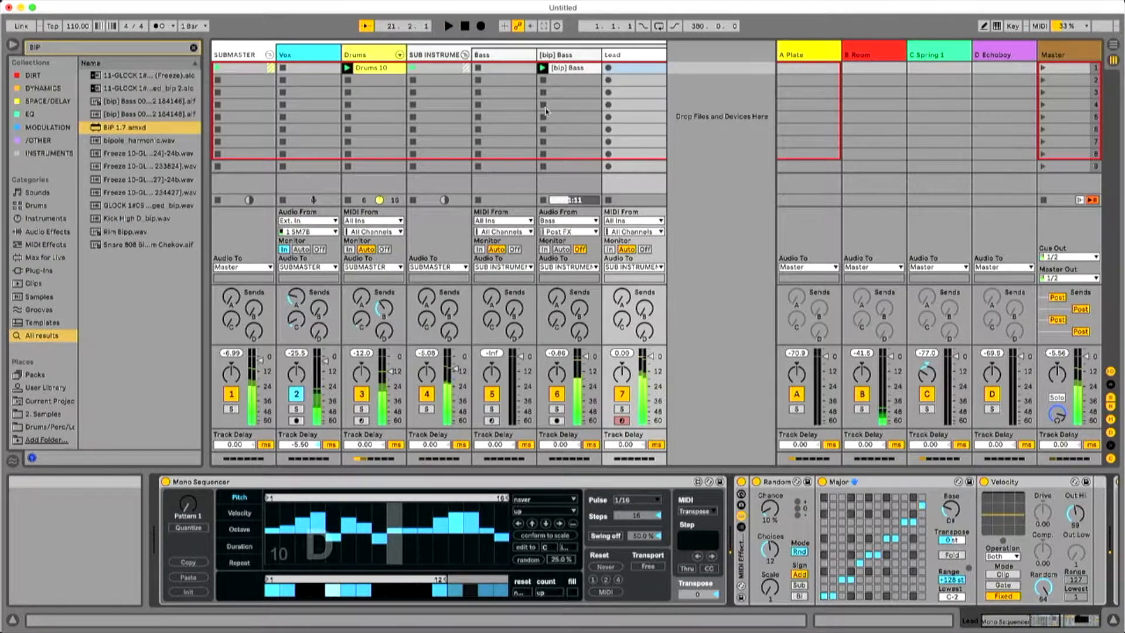
{"action": "left_click", "coordinate": [1049, 620]}
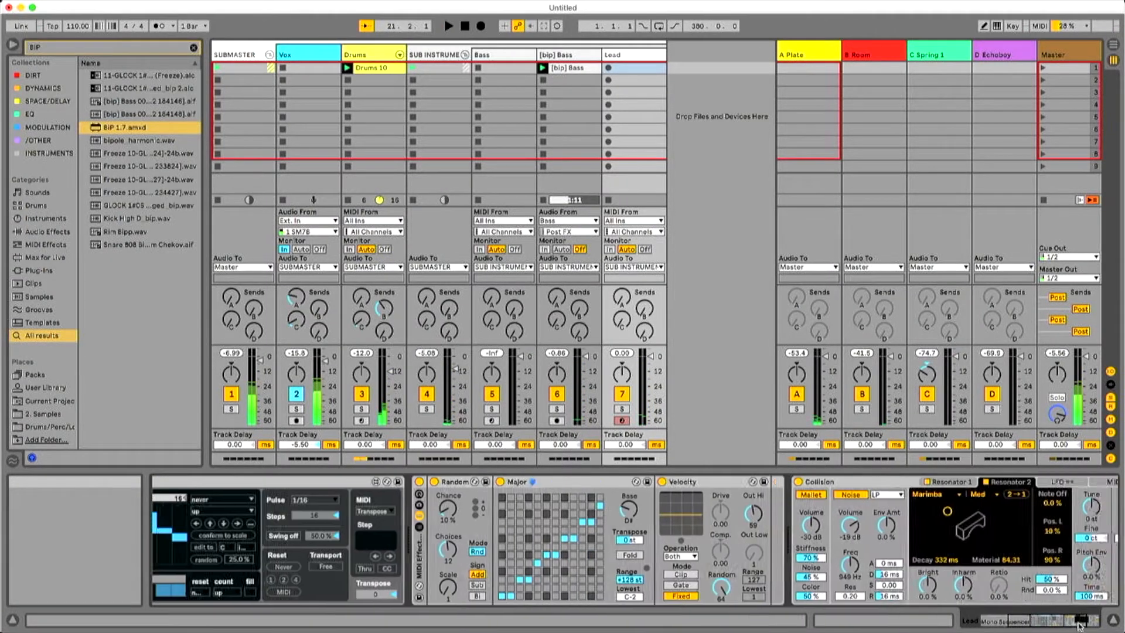
Route Collision's LFO 1 to Res 1 Pipe Opening at 89% and start playback.
{"action": "left_click", "coordinate": [911, 482]}
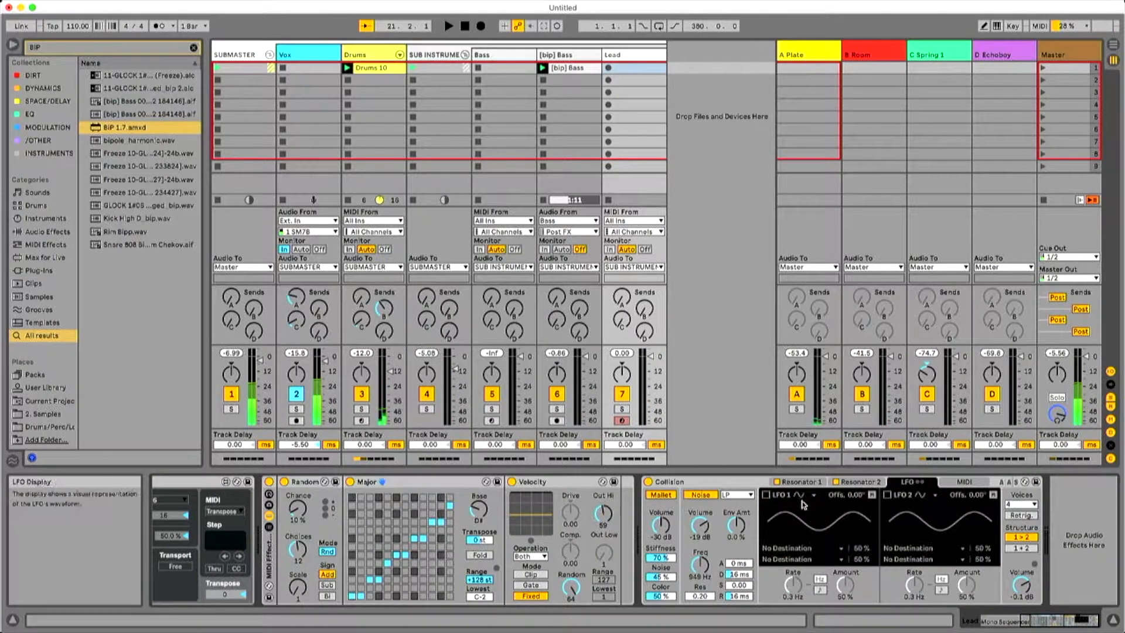
{"action": "left_click", "coordinate": [801, 548]}
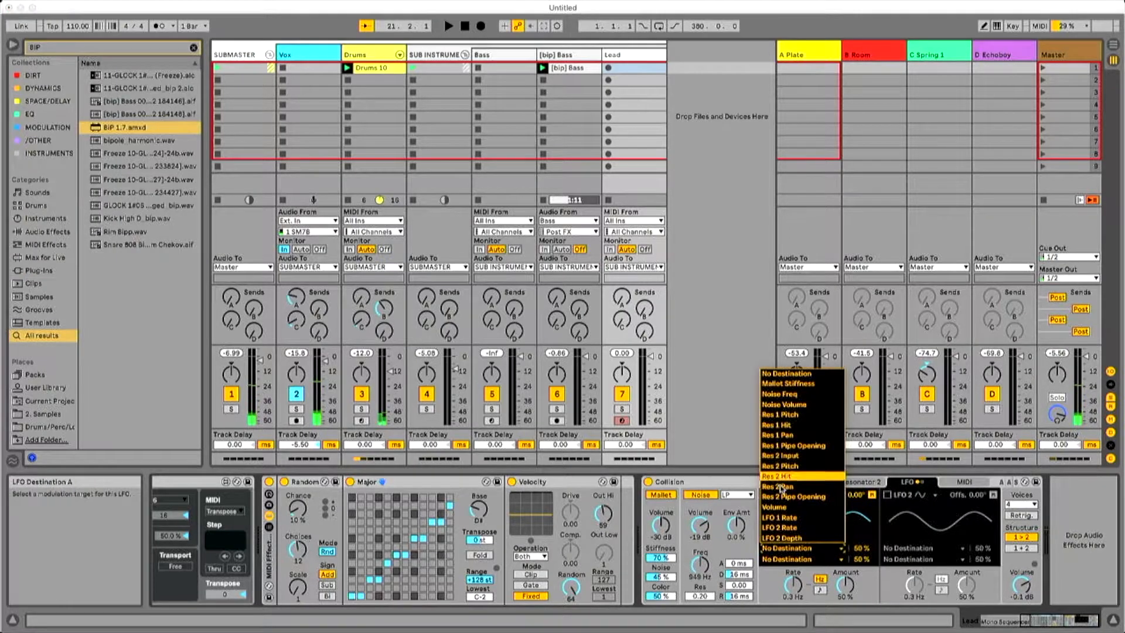
{"action": "left_click", "coordinate": [803, 446]}
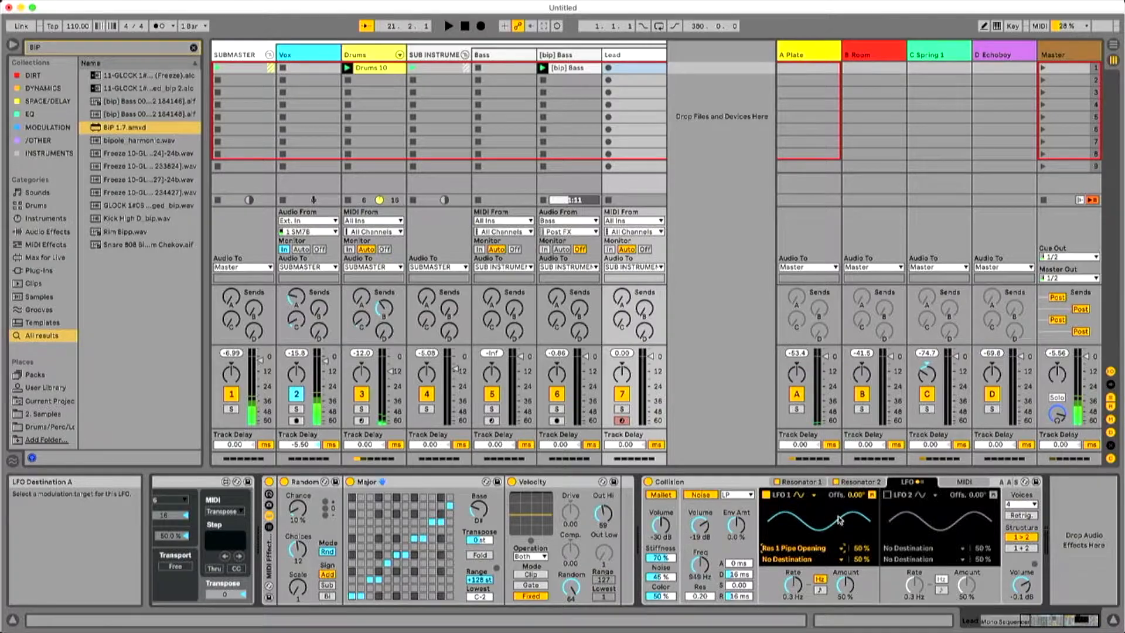
{"action": "key", "text": "space"}
{"action": "left_click_drag", "start_coordinate": [864, 548], "coordinate": [864, 555]}
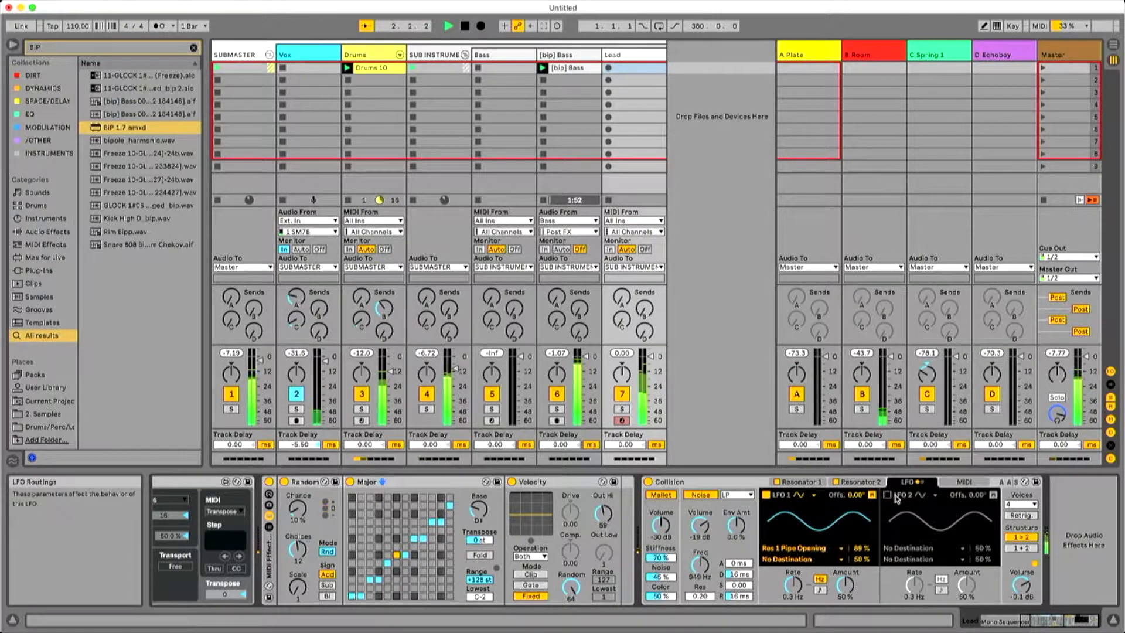
Enable Collision's LFO 2 and route it to Mallet Stiffness at 88% and Res 2 Hit at 100%.
{"action": "left_click", "coordinate": [888, 494]}
{"action": "left_click", "coordinate": [933, 559]}
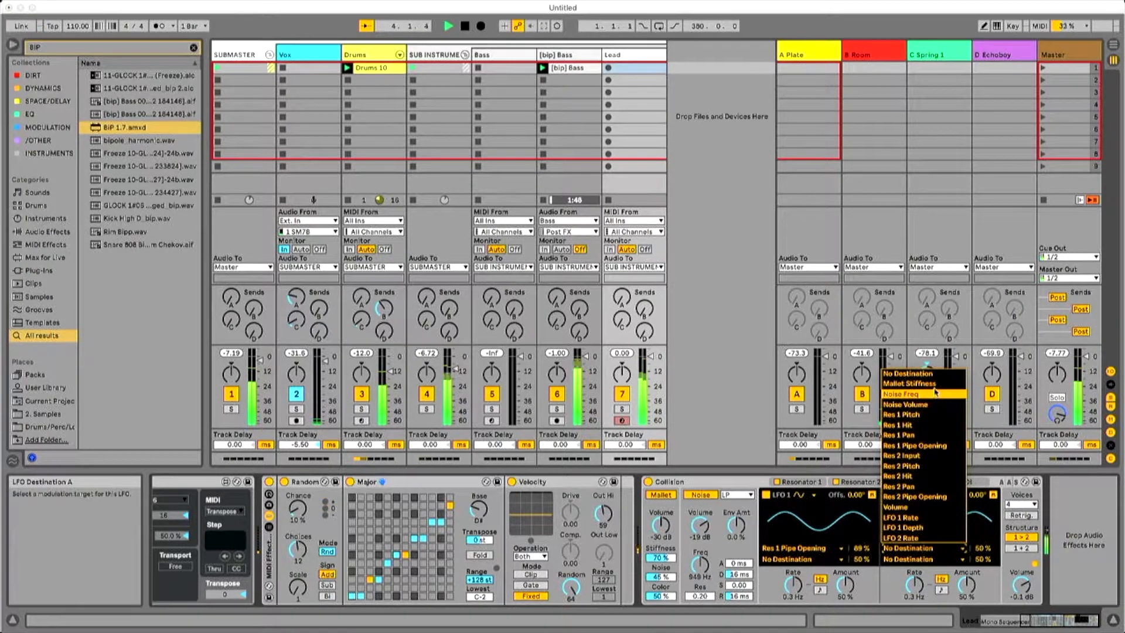
{"action": "left_click", "coordinate": [914, 384]}
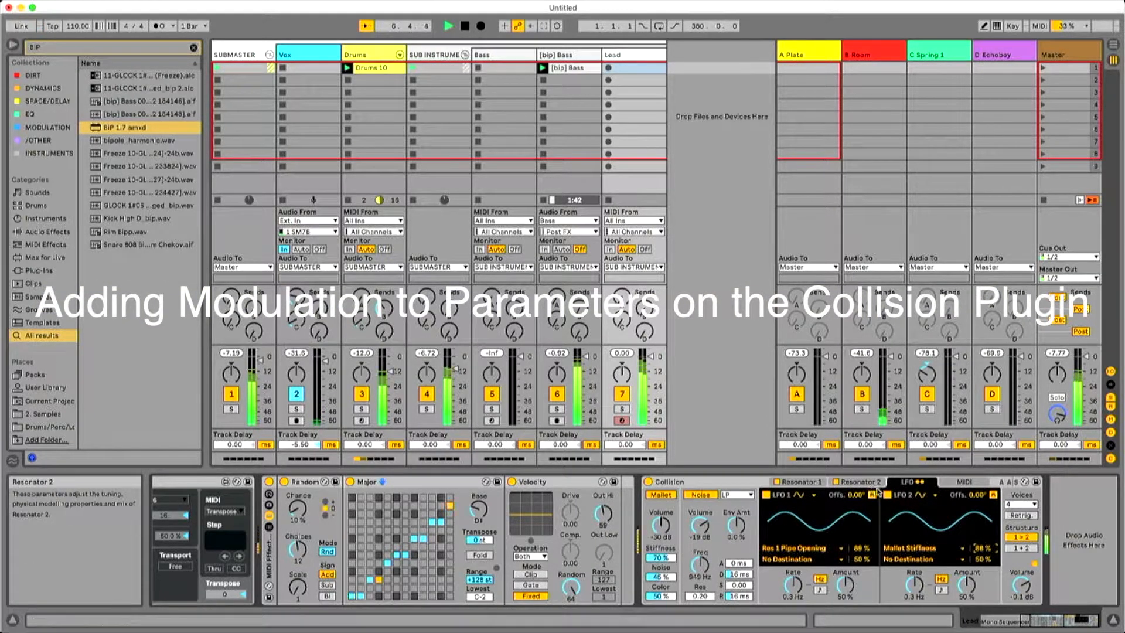
{"action": "left_click", "coordinate": [925, 559]}
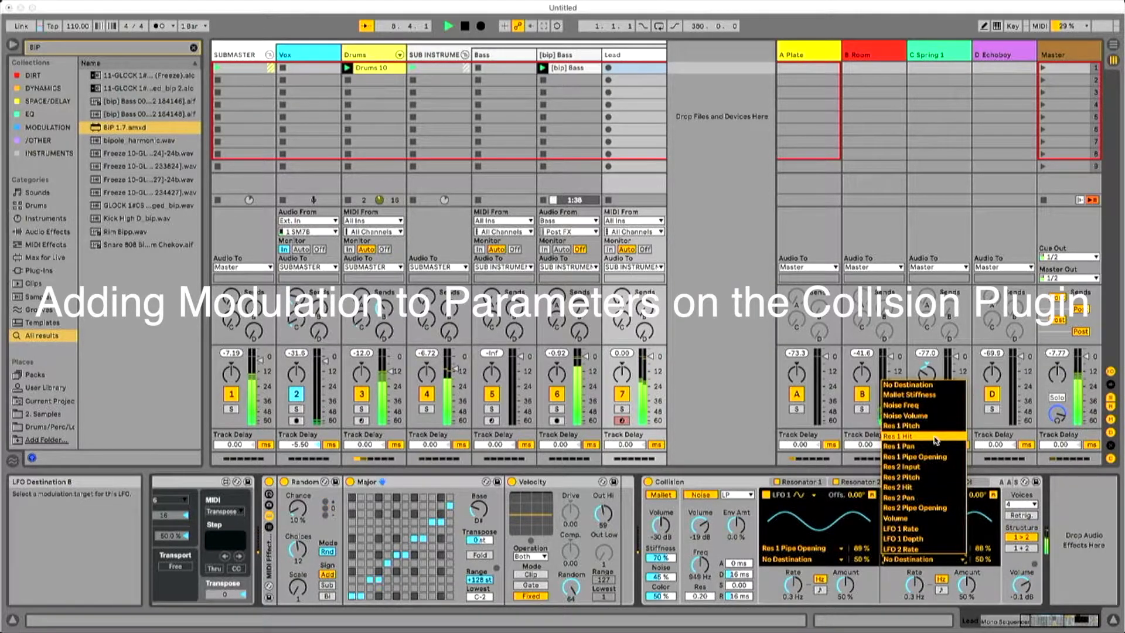
{"action": "left_click", "coordinate": [938, 460]}
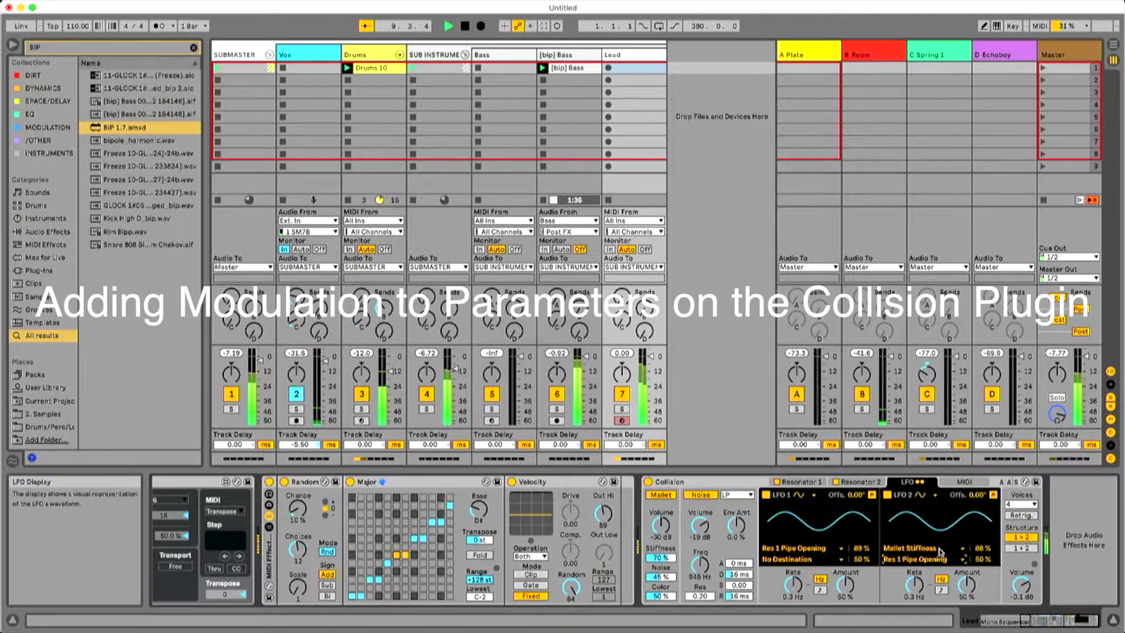
{"action": "left_click", "coordinate": [924, 559]}
{"action": "left_click", "coordinate": [915, 488]}
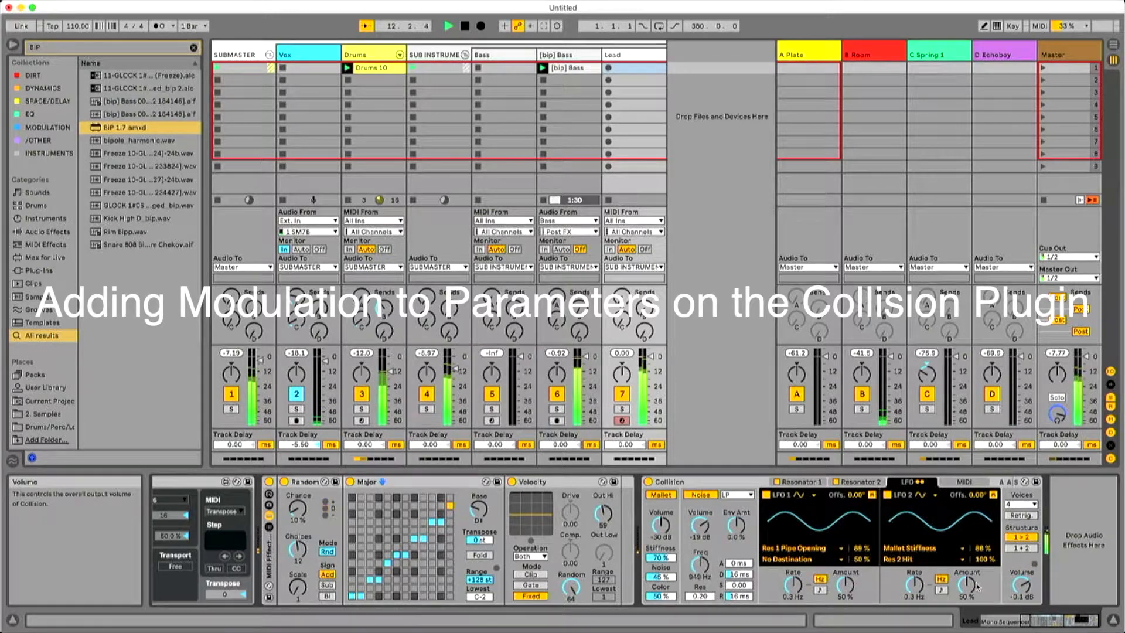
Clear the browser search and raise the Lead track's send to return D, restarting playback to hear the echo.
{"action": "left_click_drag", "start_coordinate": [1033, 621], "coordinate": [993, 620]}
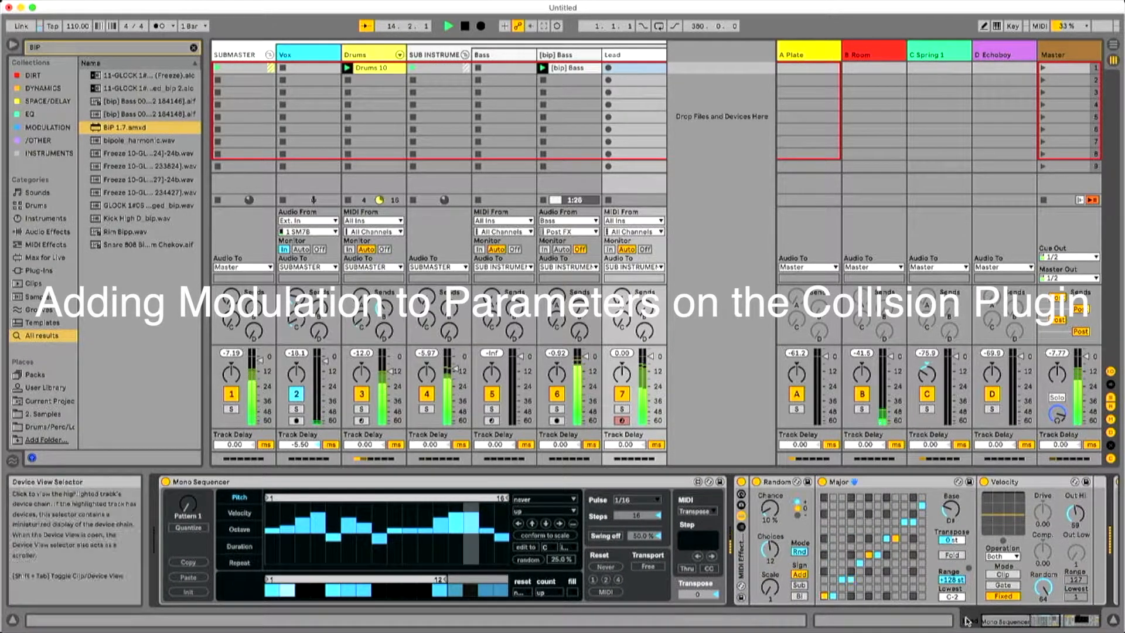
{"action": "left_click_drag", "start_coordinate": [1017, 625], "coordinate": [1058, 624]}
{"action": "key", "text": "space"}
{"action": "left_click", "coordinate": [67, 53]}
{"action": "key", "text": "BackSpace"}
{"action": "left_click", "coordinate": [186, 262]}
{"action": "key", "text": "space"}
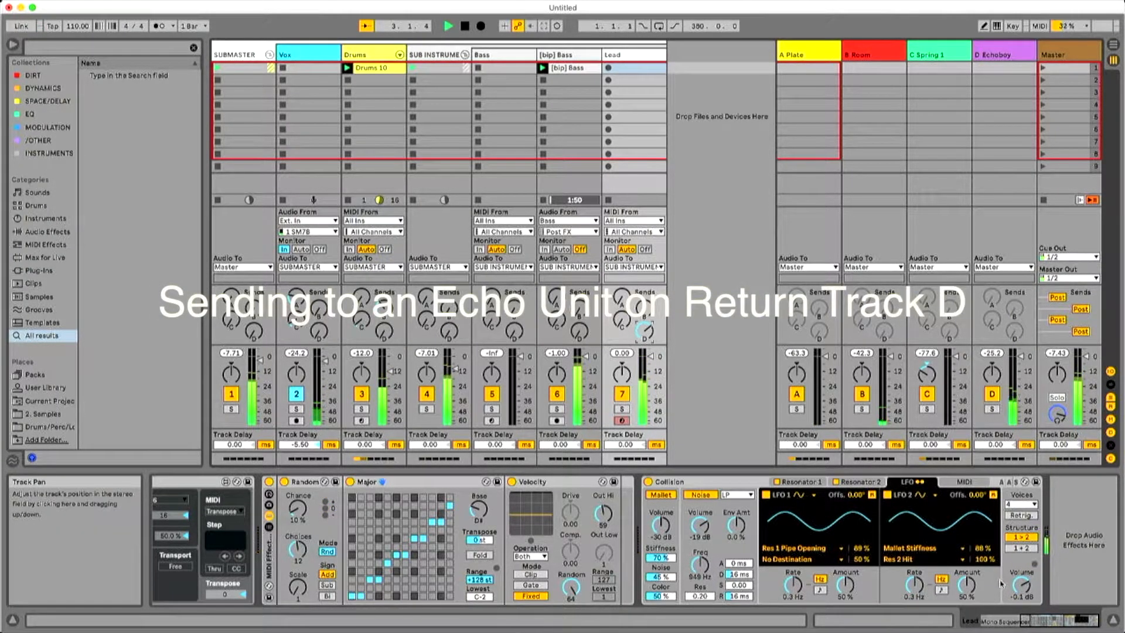
Set the Lead's Mono Sequencer pulse to 1/4 and bounce the Lead in place to a new [bip] Lead audio track.
{"action": "left_click", "coordinate": [1046, 620]}
{"action": "left_click", "coordinate": [635, 500]}
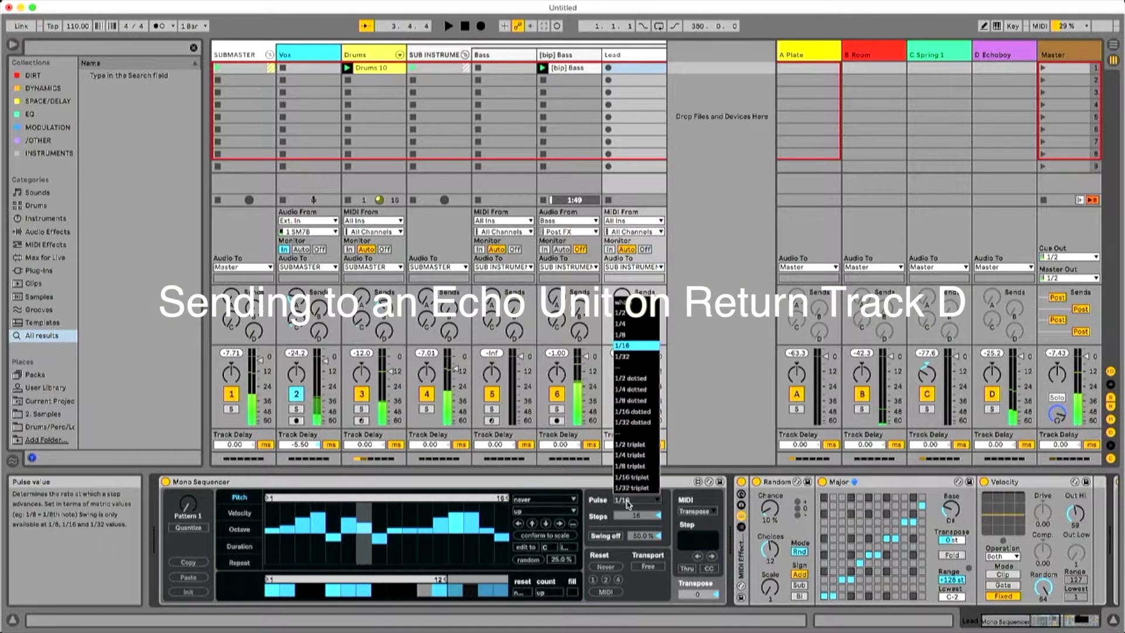
{"action": "left_click", "coordinate": [620, 324]}
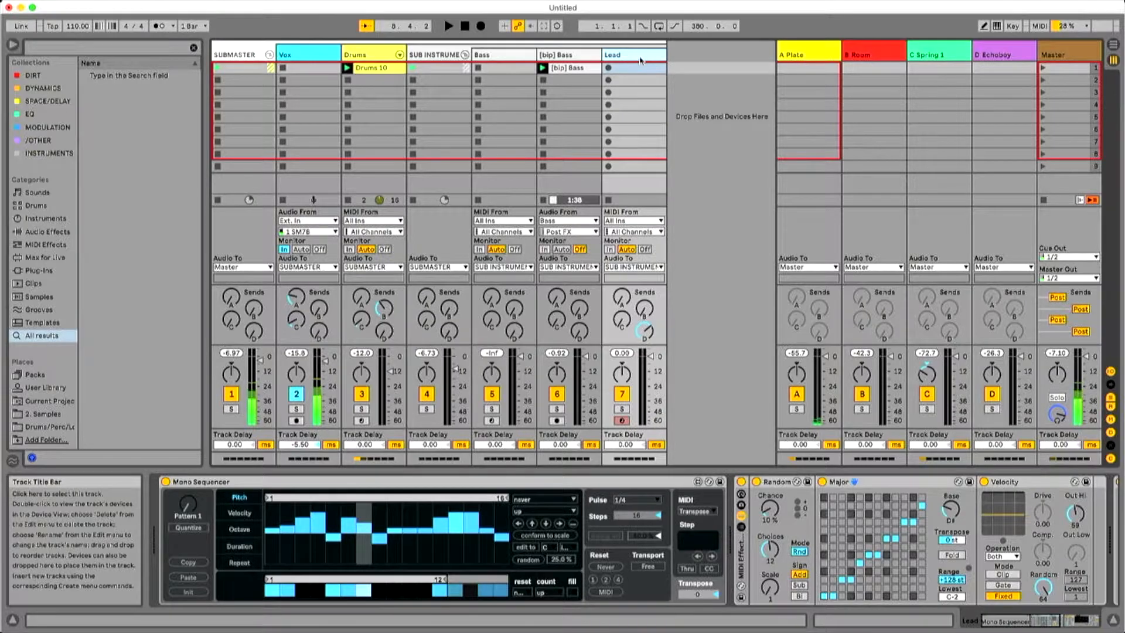
{"action": "key", "text": "super+b"}
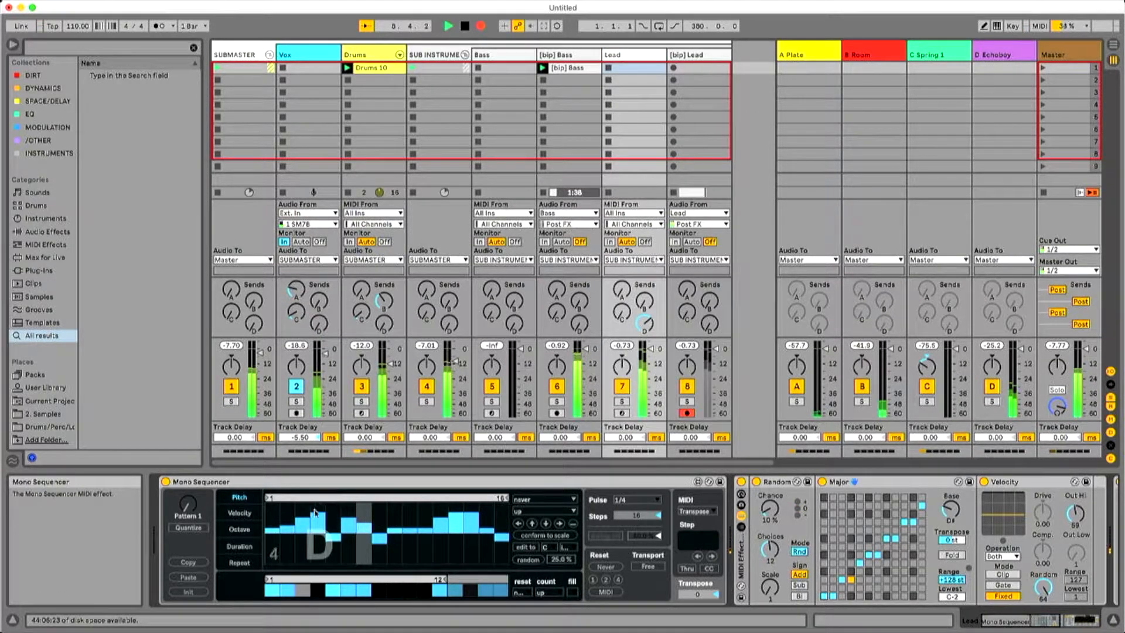
Shorten the lead sequence's repeat loop to 4 steps and adjust the fourth step's repeat value down to a low setting.
{"action": "left_click", "coordinate": [239, 562]}
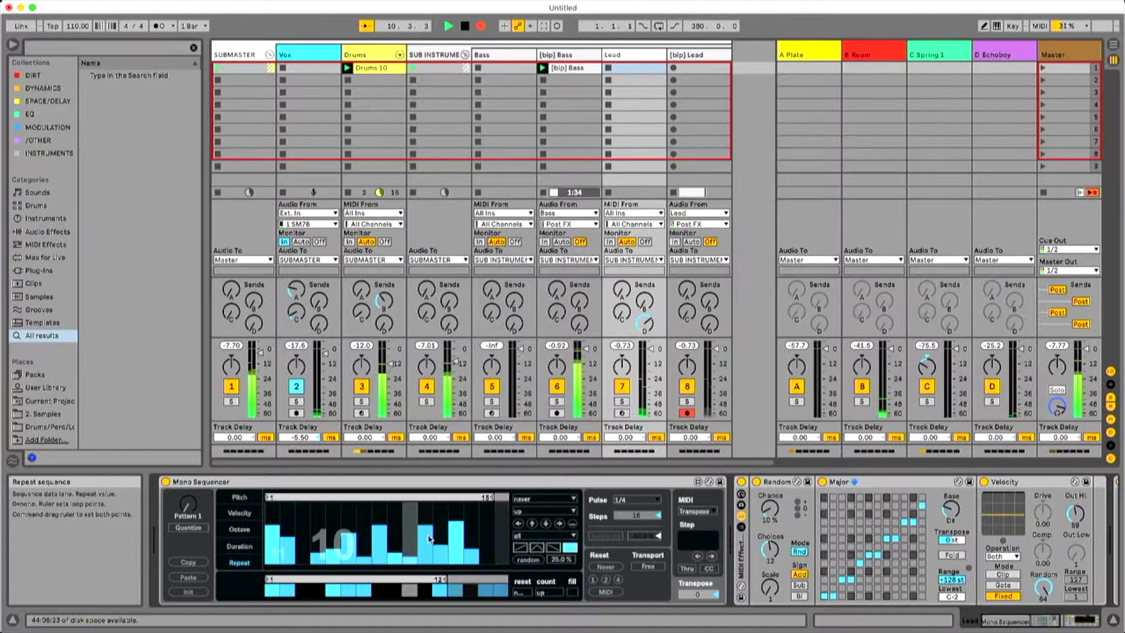
{"action": "left_click_drag", "start_coordinate": [488, 497], "coordinate": [311, 500]}
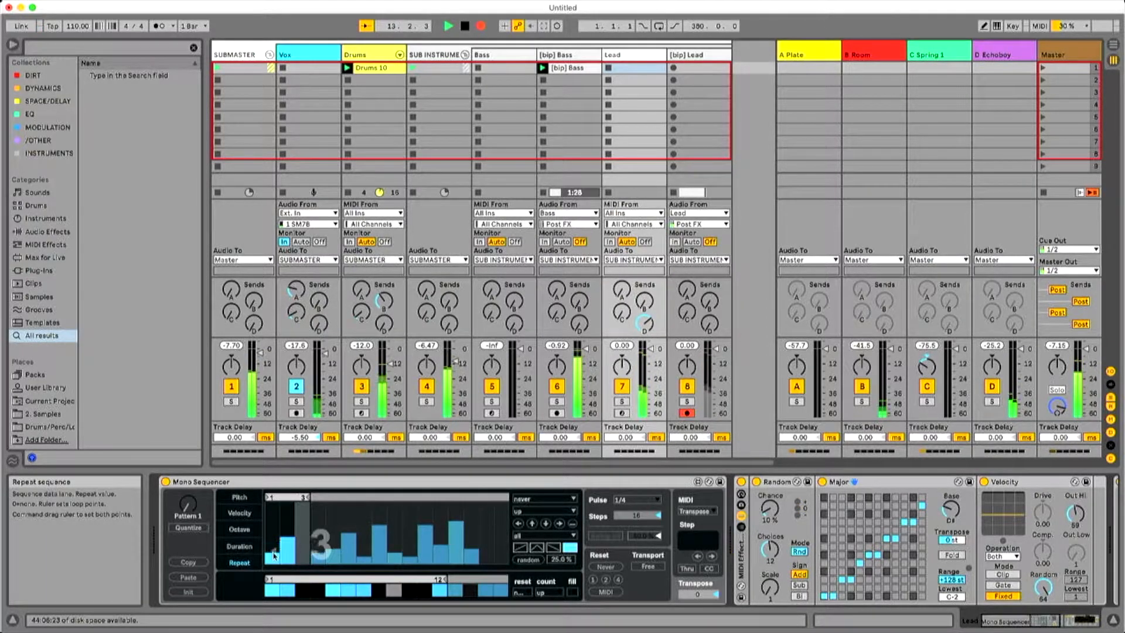
{"action": "left_click_drag", "start_coordinate": [305, 492], "coordinate": [320, 502]}
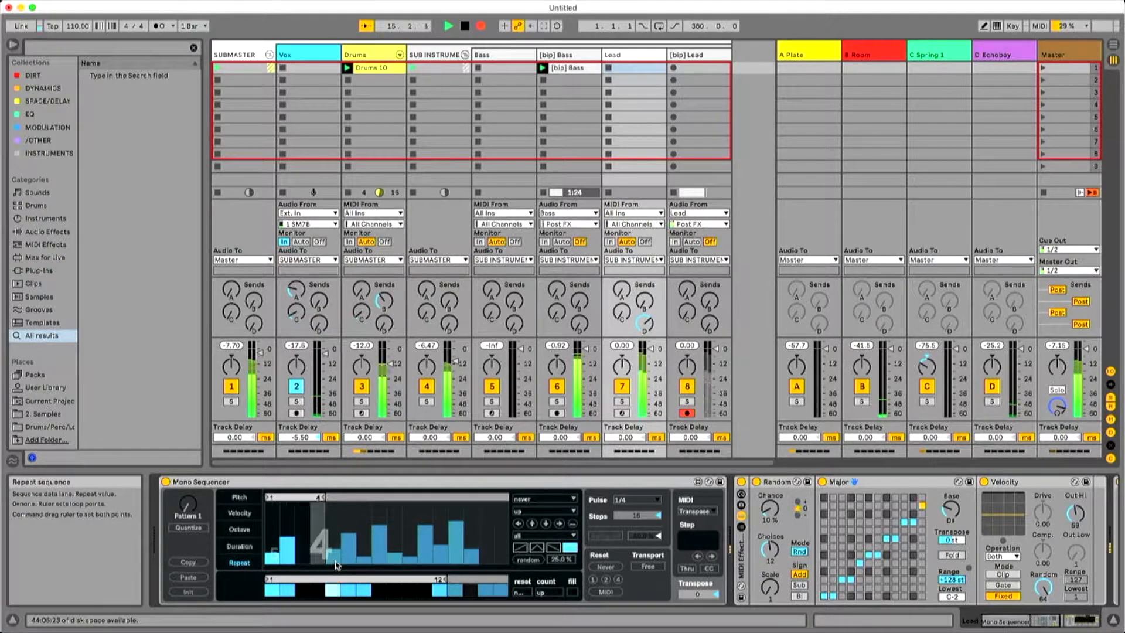
{"action": "left_click", "coordinate": [319, 515]}
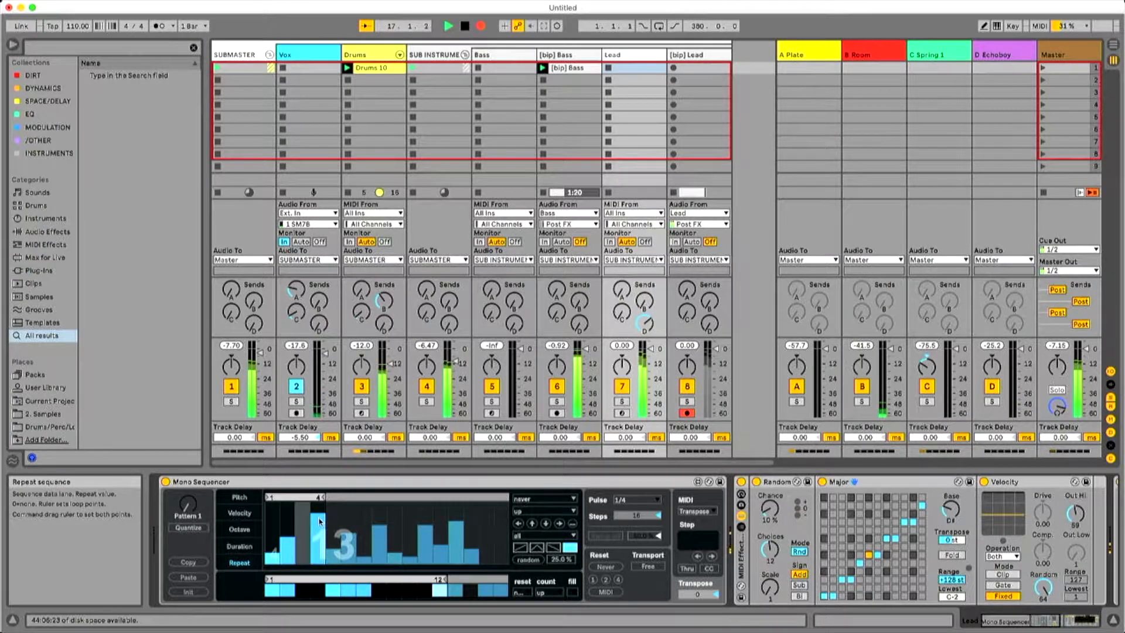
{"action": "left_click_drag", "start_coordinate": [319, 510], "coordinate": [320, 552]}
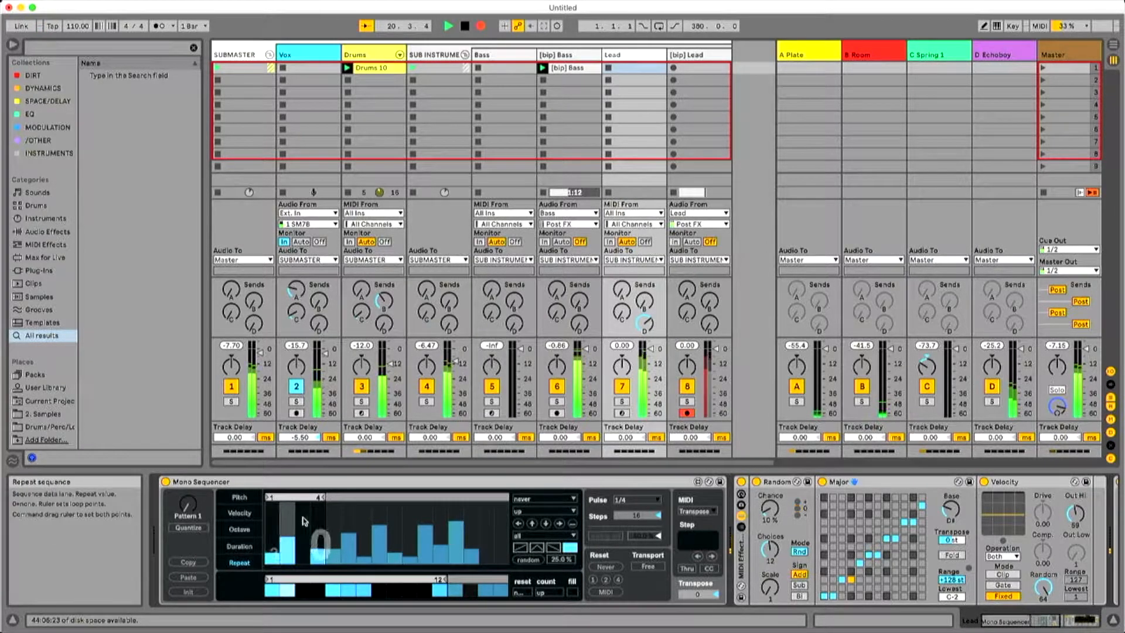
Shorten the lead sequence's duration loop to 3 steps and lengthen its third step.
{"action": "left_click", "coordinate": [246, 547]}
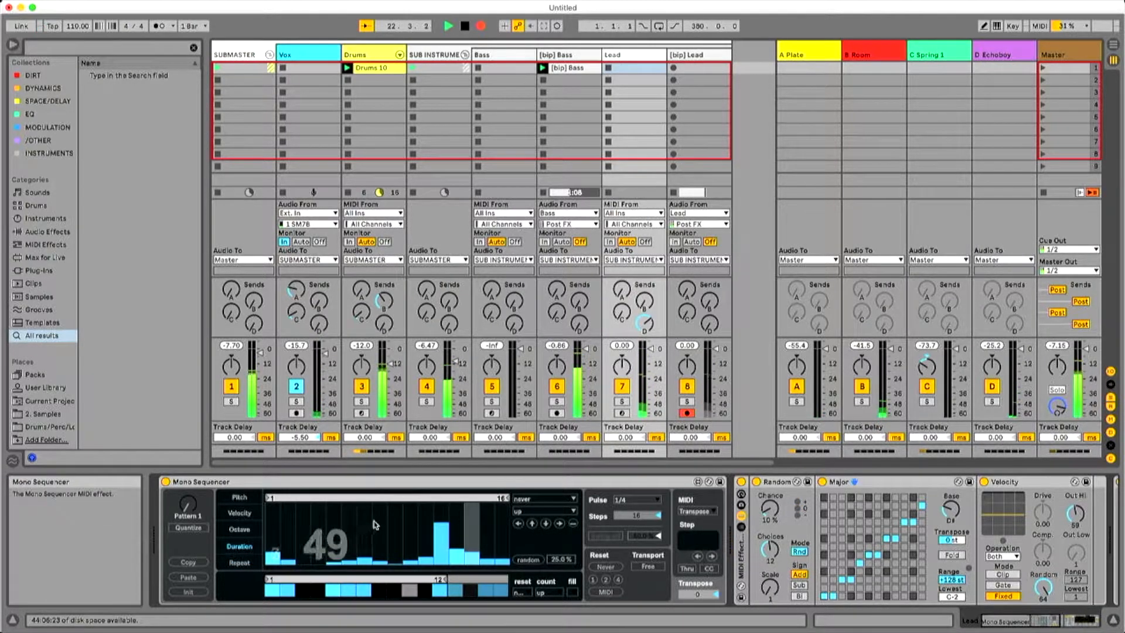
{"action": "left_click_drag", "start_coordinate": [334, 507], "coordinate": [310, 509]}
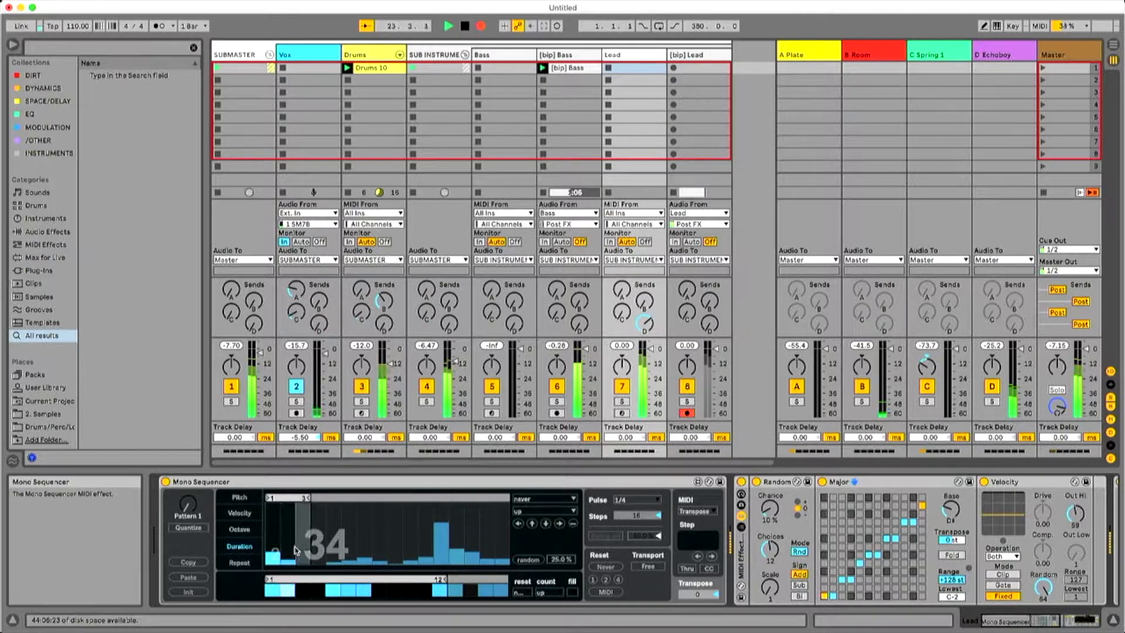
{"action": "left_click_drag", "start_coordinate": [303, 553], "coordinate": [310, 528]}
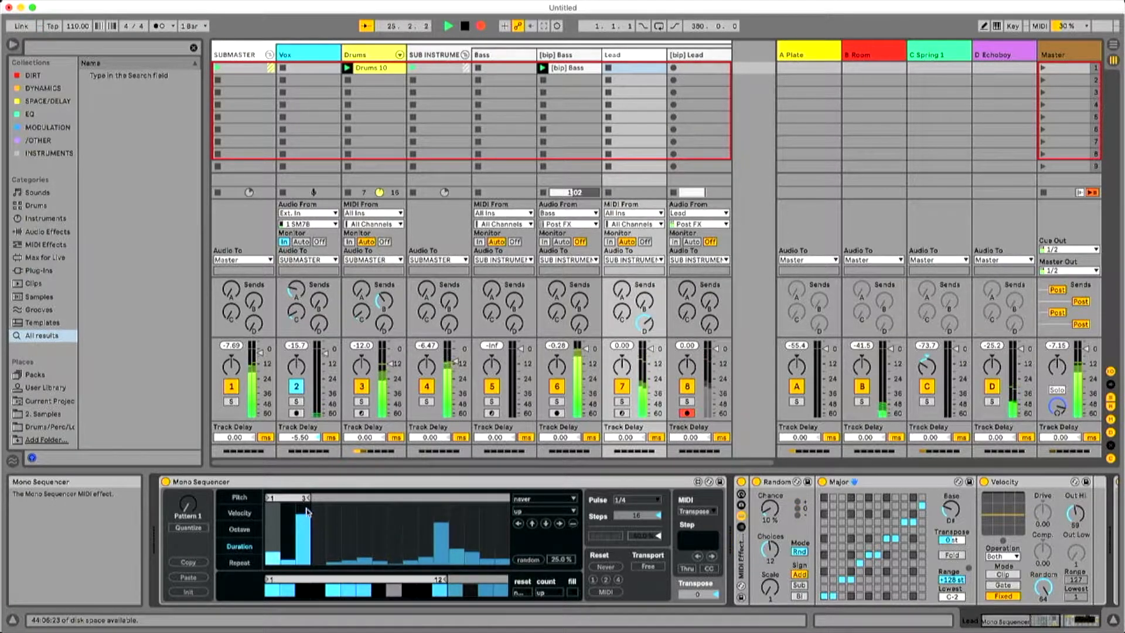
Review Collision's LFO settings and the Mono Sequencer's duration lane while the lead is recording.
{"action": "left_click", "coordinate": [1029, 622]}
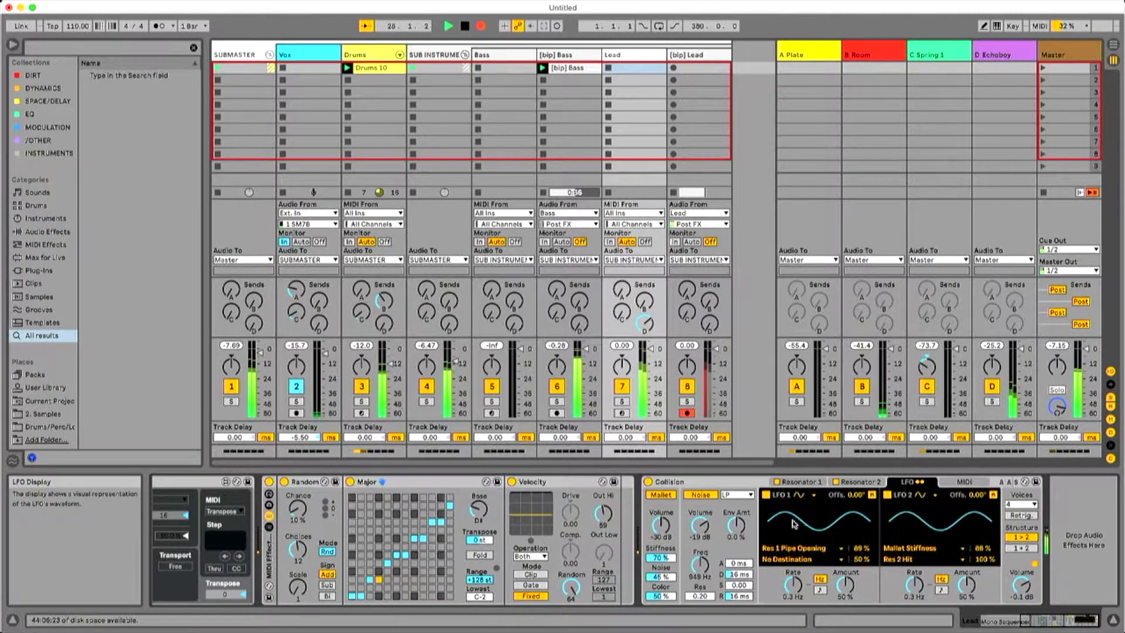
{"action": "left_click", "coordinate": [1014, 615]}
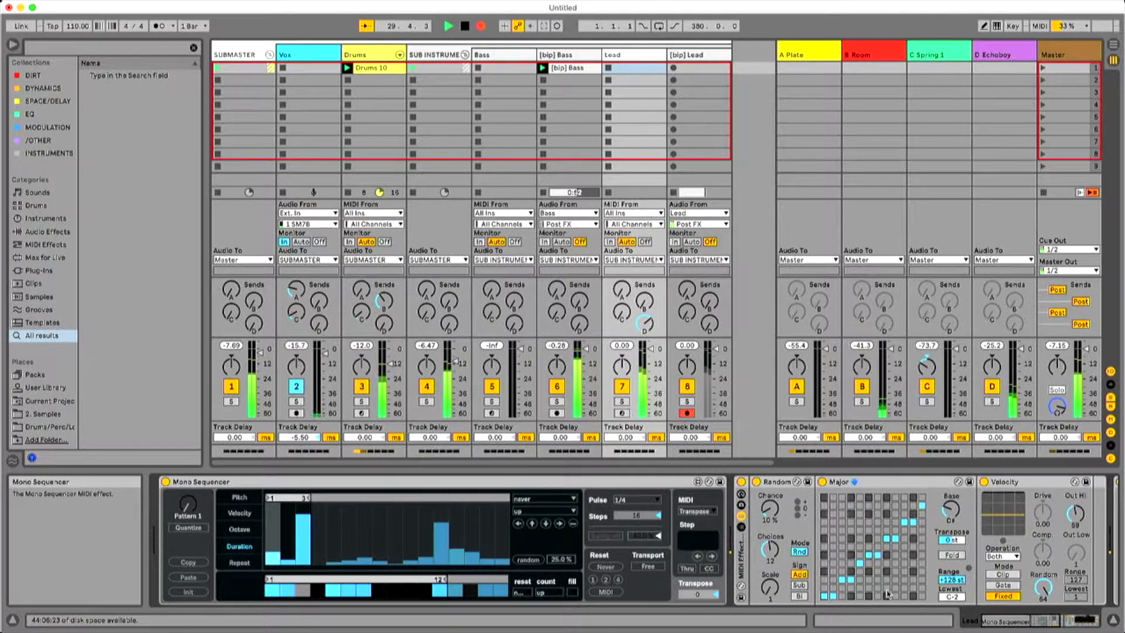
{"action": "left_click_drag", "start_coordinate": [1042, 614], "coordinate": [1090, 626]}
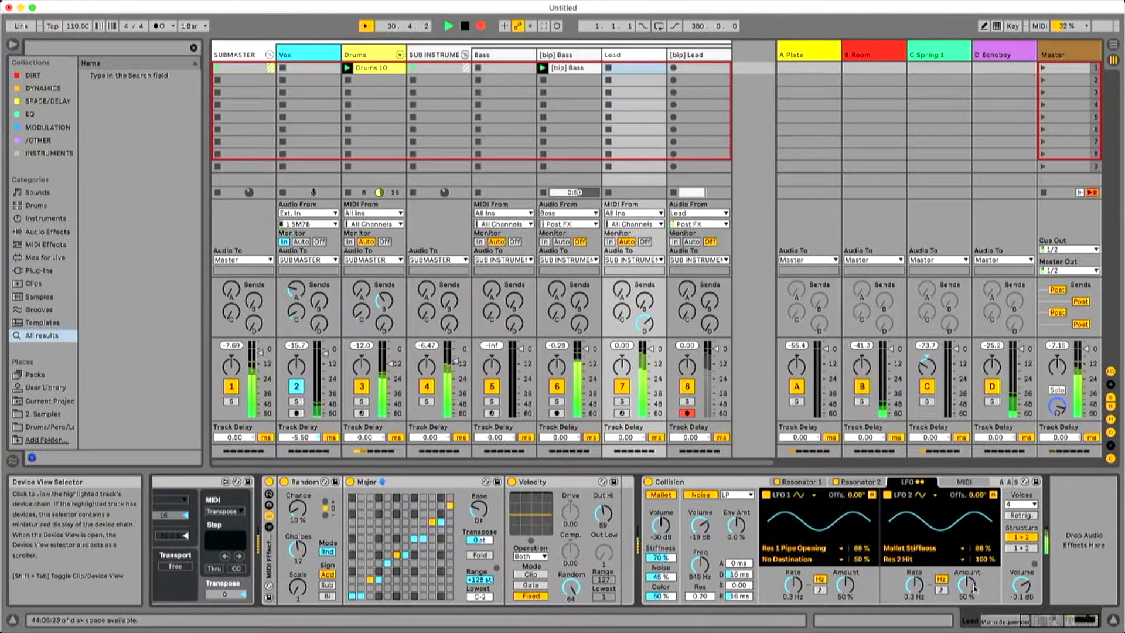
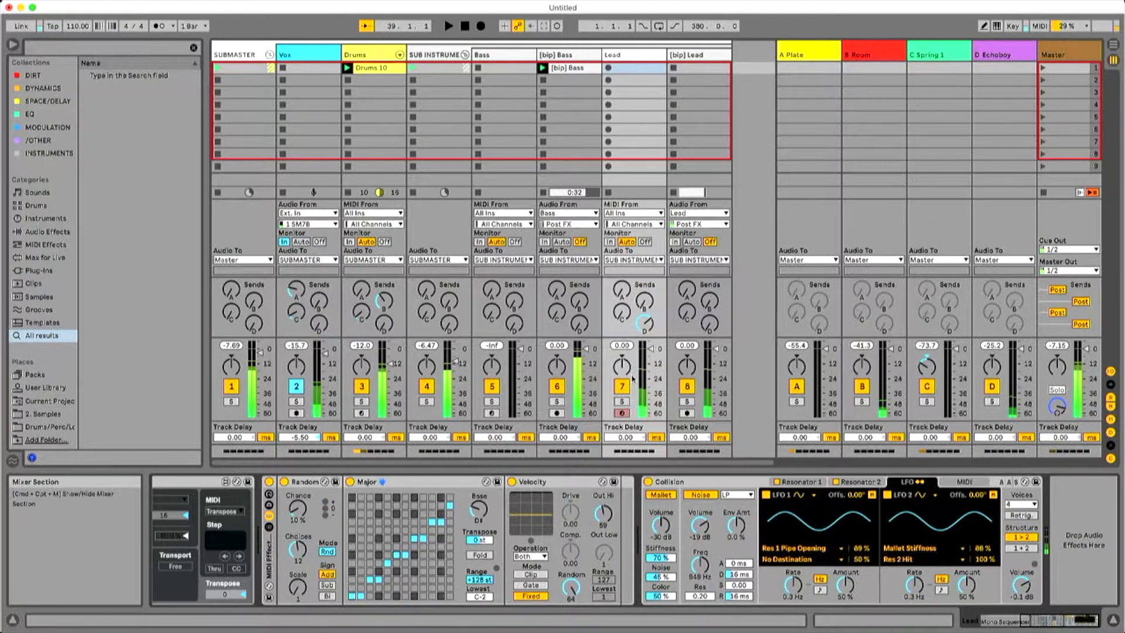
Trim the end of the [bip] Lead clip in the Arrangement to 33.1.1, making it 32 bars long.
{"action": "key", "text": "space"}
{"action": "key", "text": "Tab"}
{"action": "mouse_move", "coordinate": [308, 348]}
{"action": "left_mouse_down"}
{"action": "mouse_move", "coordinate": [333, 348]}
{"action": "mouse_move", "coordinate": [304, 347]}
{"action": "left_mouse_up"}
{"action": "left_click_drag", "start_coordinate": [297, 67], "coordinate": [502, 99]}
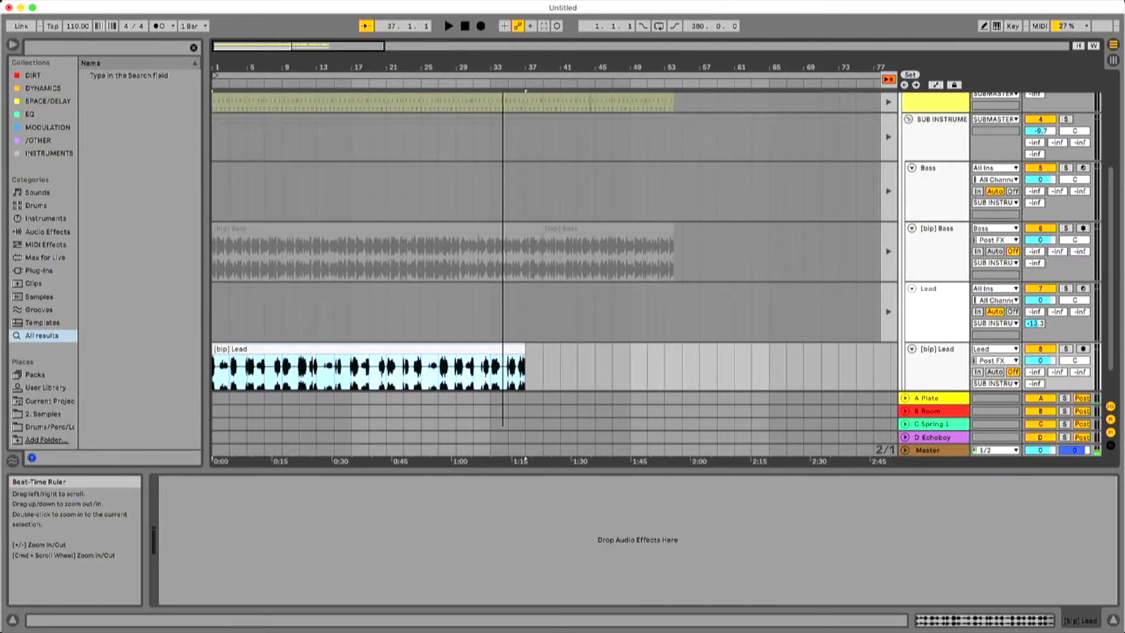
{"action": "left_click", "coordinate": [519, 368]}
{"action": "key", "text": "space"}
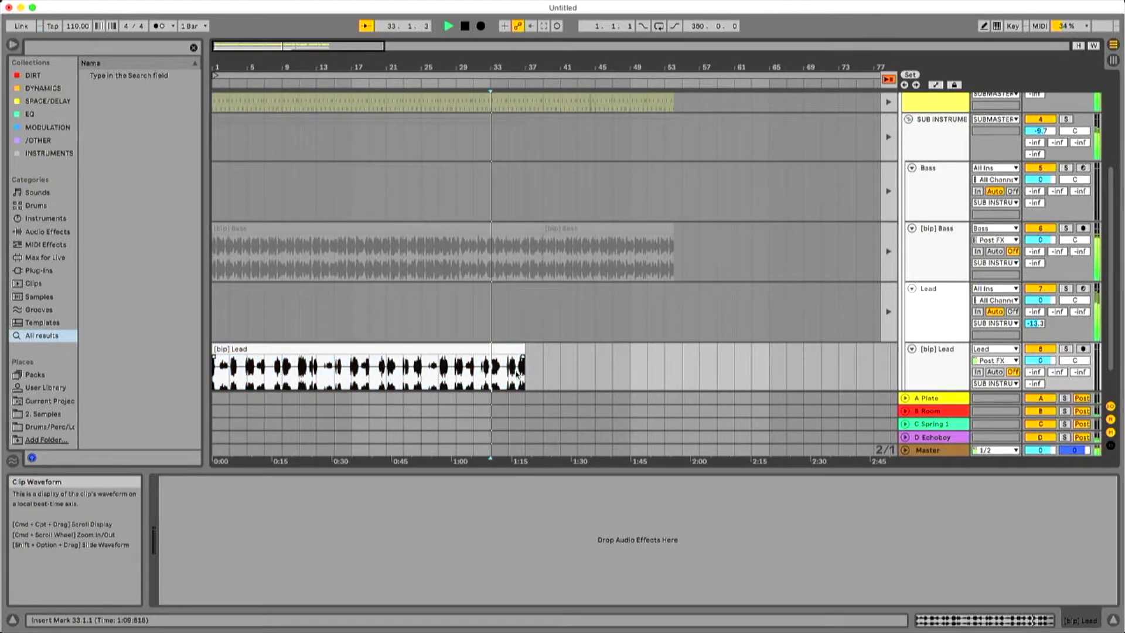
{"action": "left_click_drag", "start_coordinate": [522, 357], "coordinate": [493, 350]}
{"action": "key", "text": "space"}
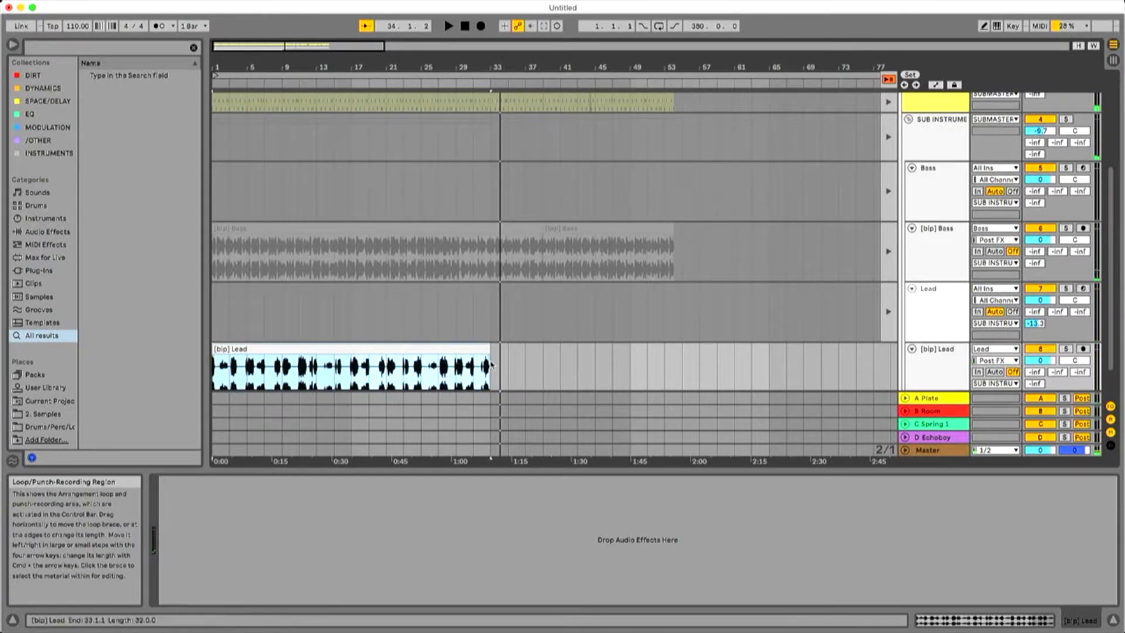
Move the trimmed [bip] Lead clip from the Arrangement into the first Session slot of the [bip] Lead track.
{"action": "left_click_drag", "start_coordinate": [620, 69], "coordinate": [267, 99]}
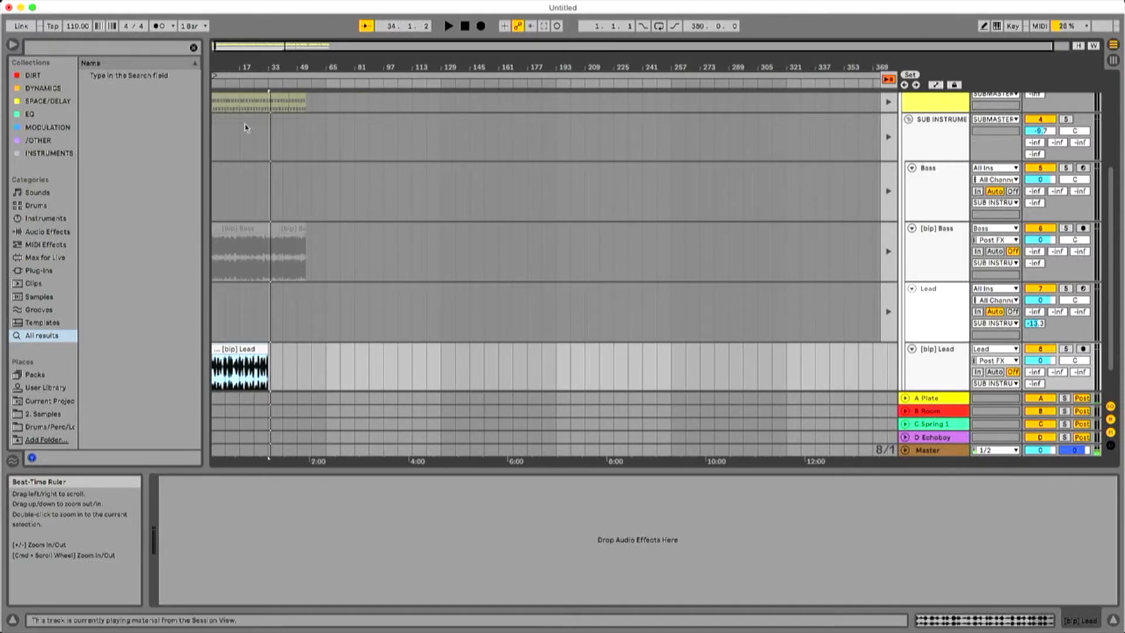
{"action": "mouse_move", "coordinate": [270, 355]}
{"action": "left_mouse_down"}
{"action": "mouse_move", "coordinate": [312, 349]}
{"action": "mouse_move", "coordinate": [268, 350]}
{"action": "left_mouse_up"}
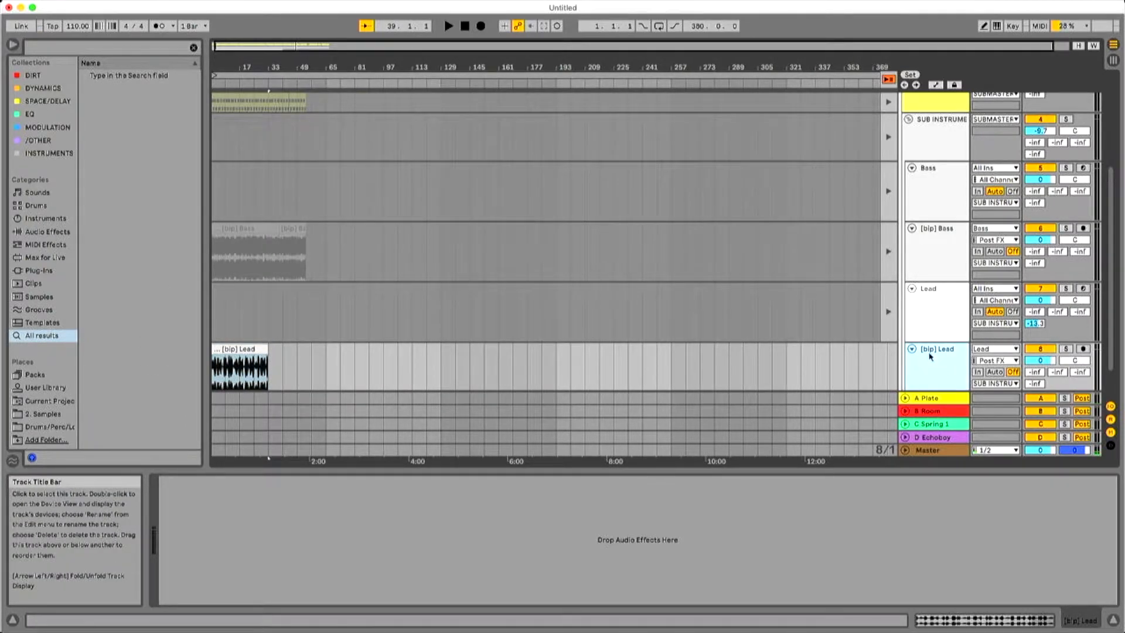
{"action": "key", "text": "Tab"}
{"action": "left_click", "coordinate": [644, 56]}
{"action": "left_click", "coordinate": [677, 57]}
{"action": "key", "text": "Tab"}
{"action": "left_click_drag", "start_coordinate": [248, 338], "coordinate": [702, 73]}
{"action": "key", "text": "Tab"}
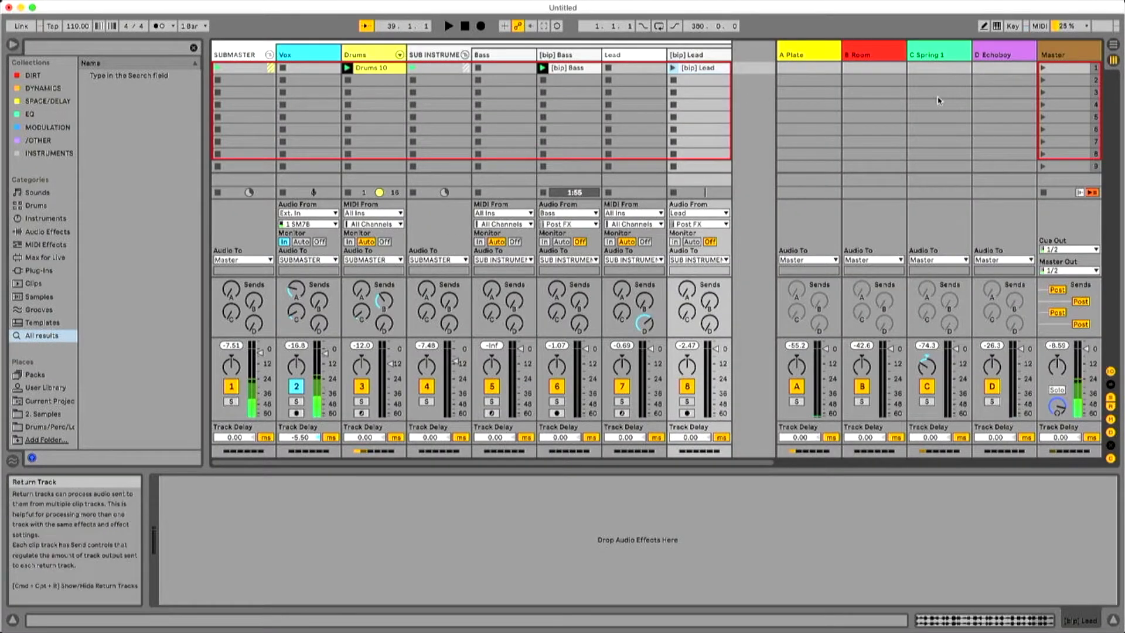
Launch the first scene and deactivate the original Lead track so the bounced lead plays instead.
{"action": "left_click", "coordinate": [1036, 70]}
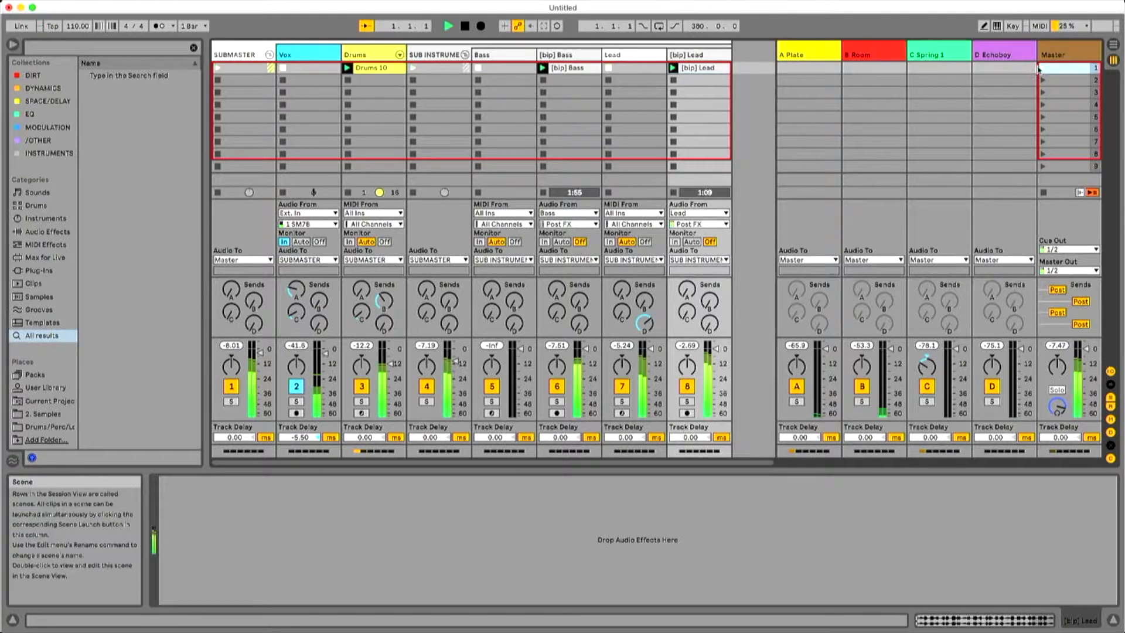
{"action": "left_click", "coordinate": [623, 385]}
{"action": "left_click", "coordinate": [700, 68]}
{"action": "left_click", "coordinate": [703, 57]}
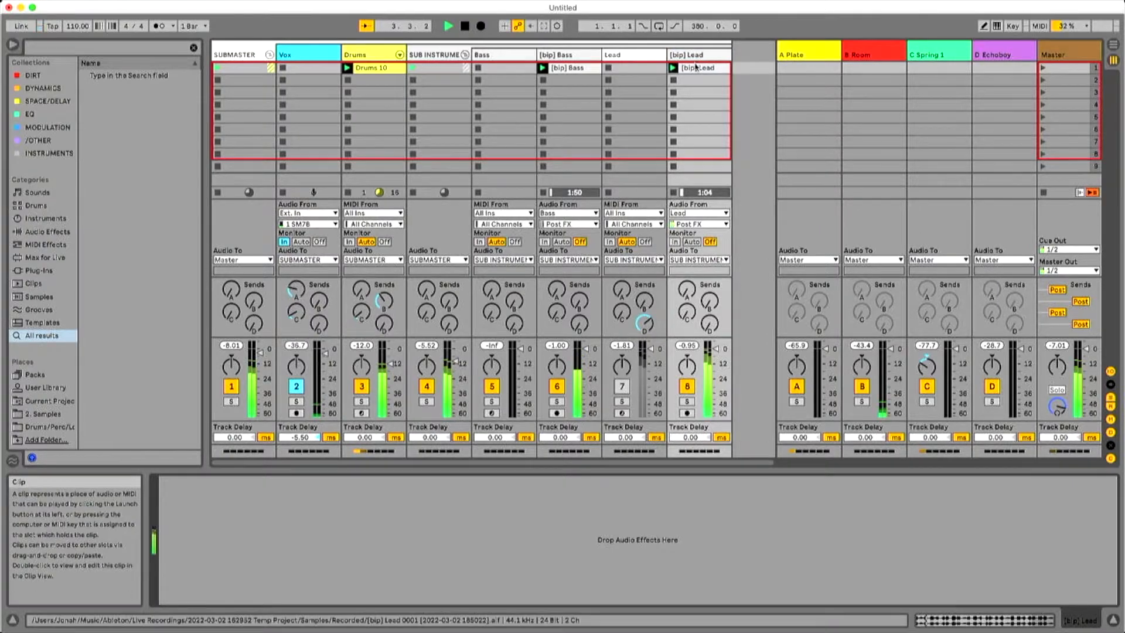
Copy the Envelope Follower and EQ Eight from the Bass track and paste them onto the [bip] Lead track.
{"action": "left_click", "coordinate": [116, 50]}
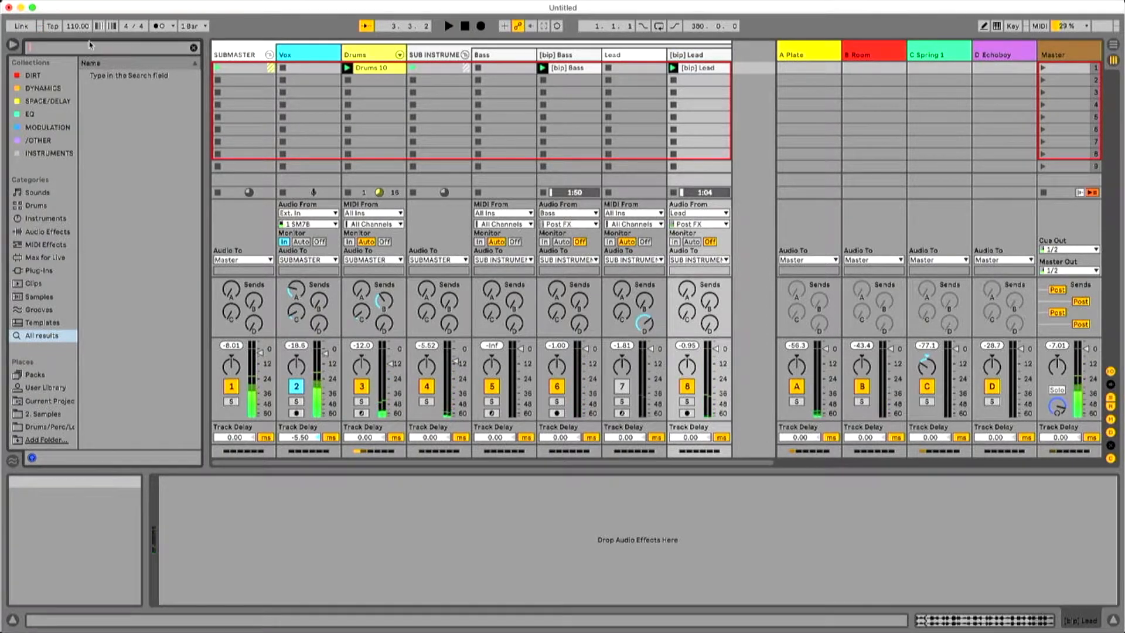
{"action": "left_click", "coordinate": [433, 55]}
{"action": "left_click", "coordinate": [566, 54]}
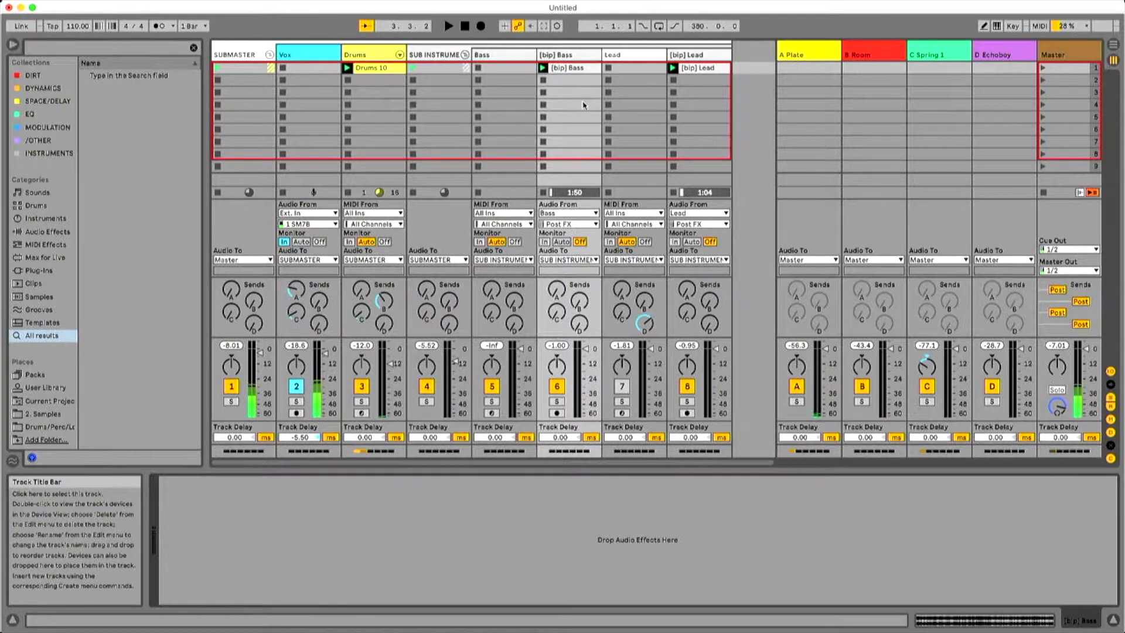
{"action": "left_click", "coordinate": [511, 55]}
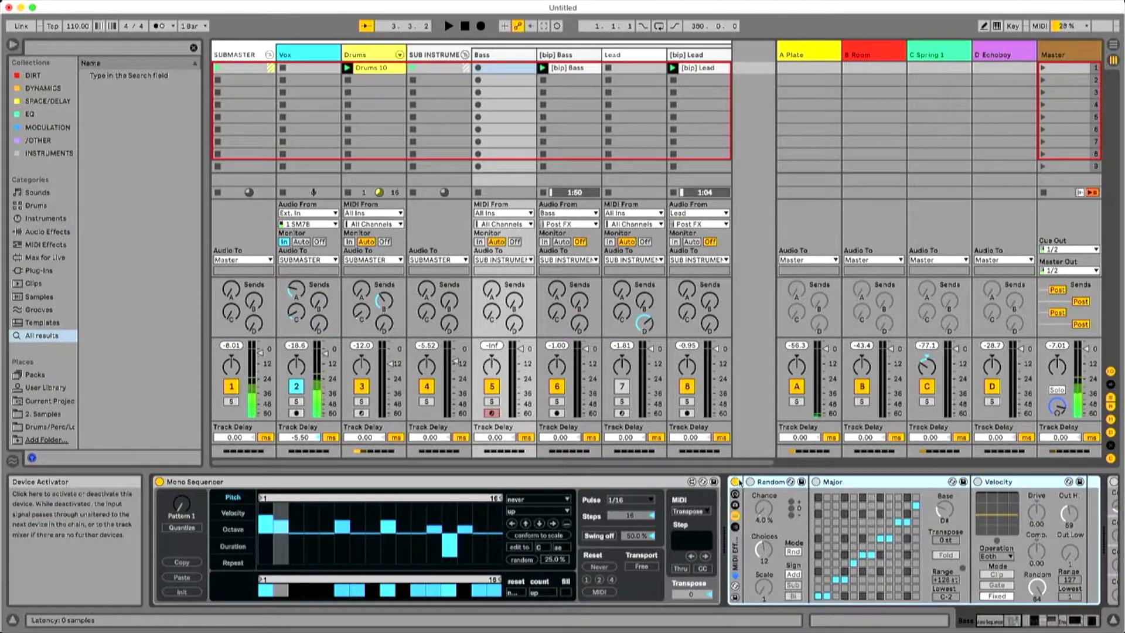
{"action": "left_click", "coordinate": [1067, 620]}
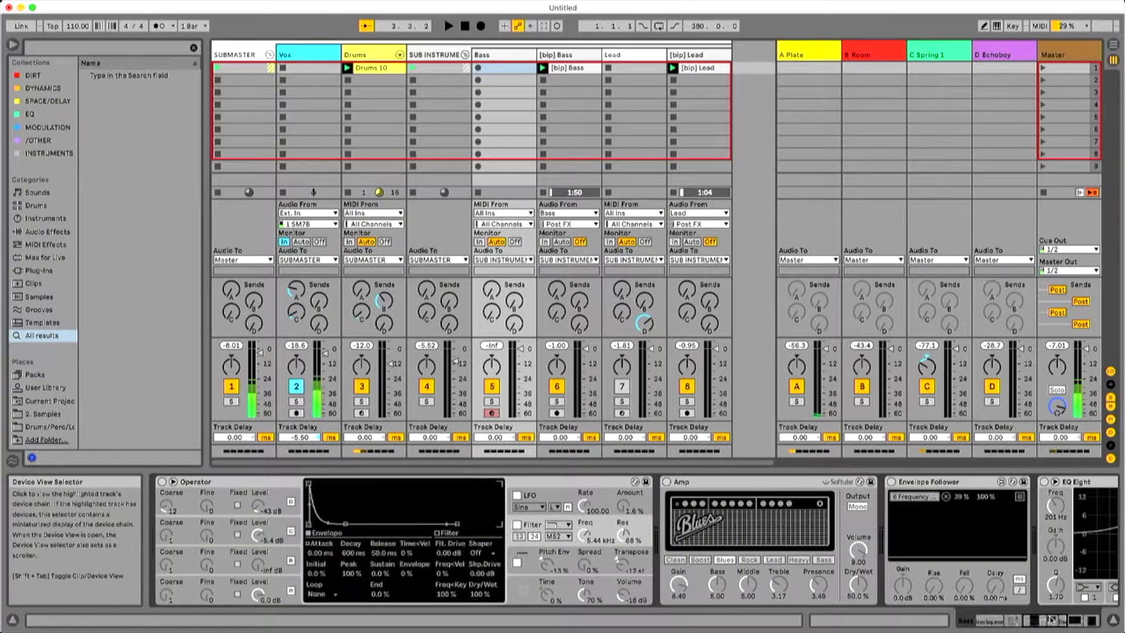
{"action": "left_click", "coordinate": [467, 484]}
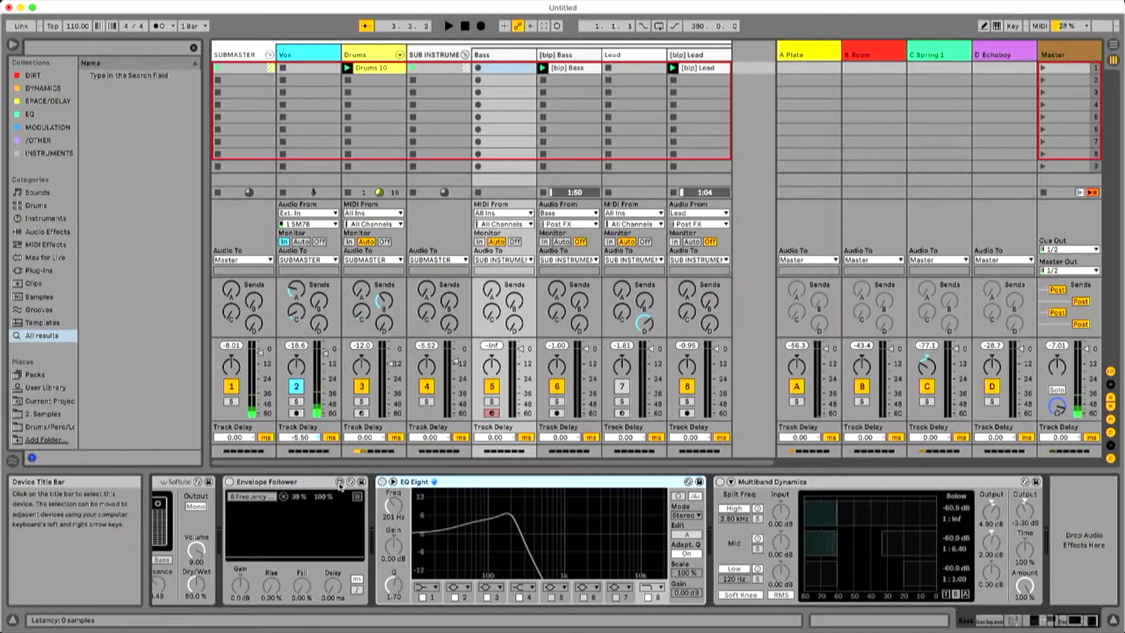
{"action": "left_click", "coordinate": [283, 484], "text": "shift"}
{"action": "left_click", "coordinate": [605, 116]}
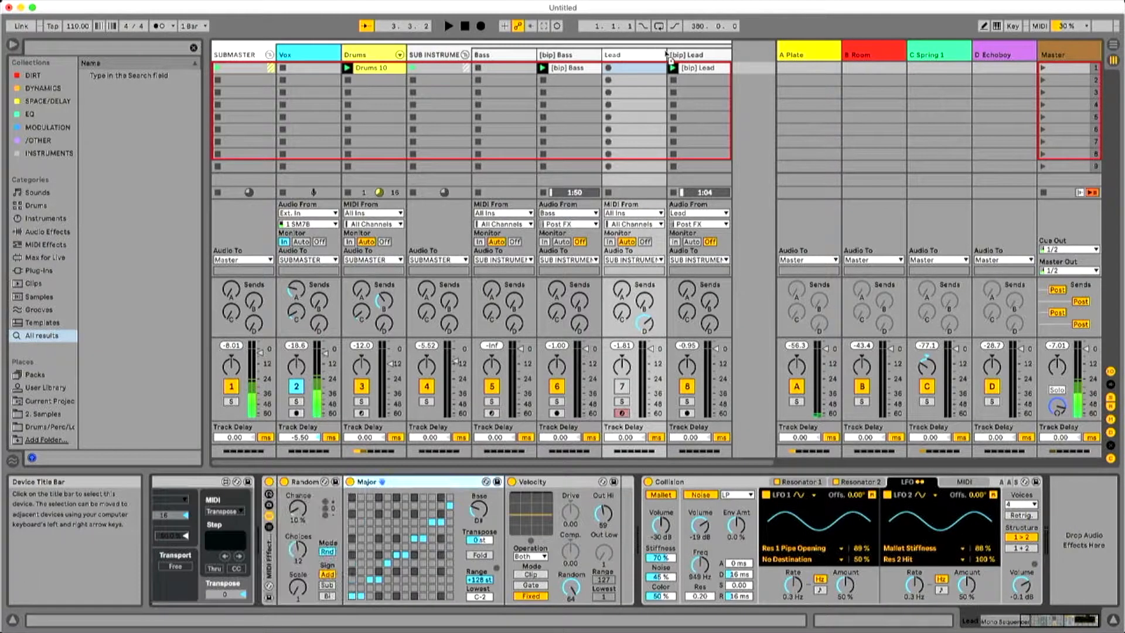
{"action": "left_click", "coordinate": [679, 51]}
{"action": "key", "text": "super+v"}
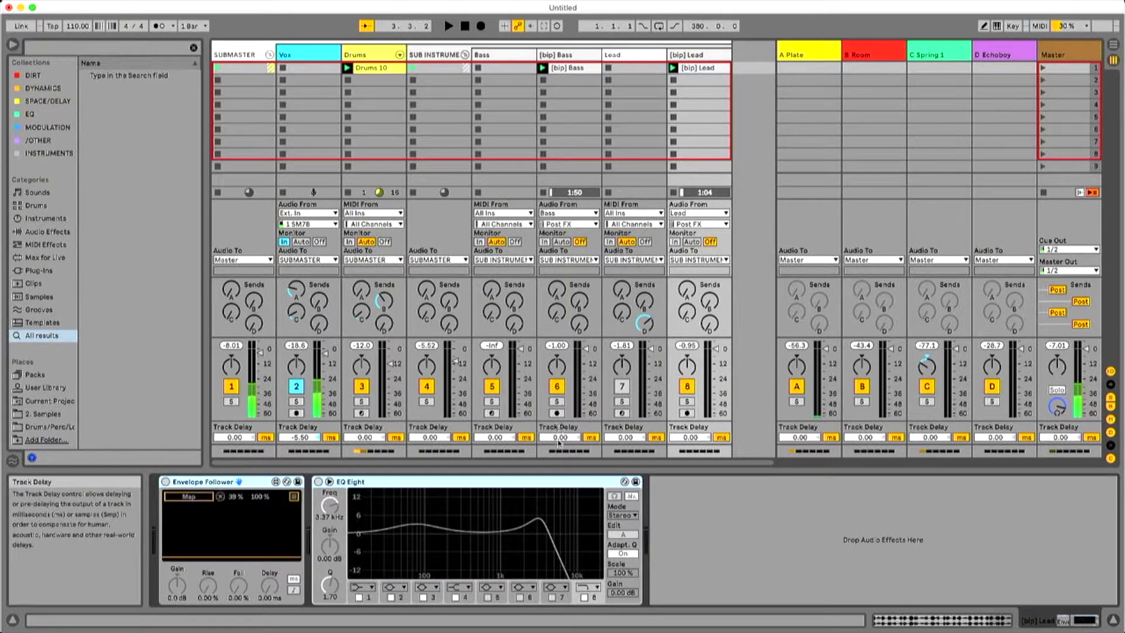
Enable [bip] Lead's Envelope Follower and EQ Eight, adding a low cut at about 79 Hz and setting the 8 Frequency mapping minimum to 72%.
{"action": "left_click", "coordinate": [165, 482]}
{"action": "key", "text": "space"}
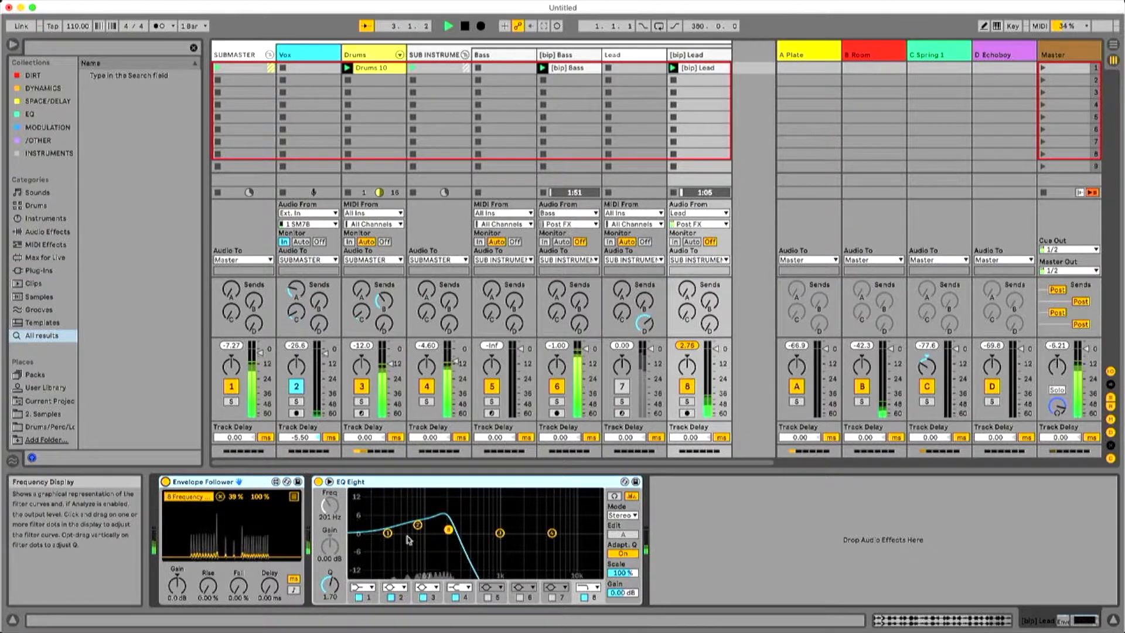
{"action": "left_click_drag", "start_coordinate": [448, 530], "coordinate": [491, 529]}
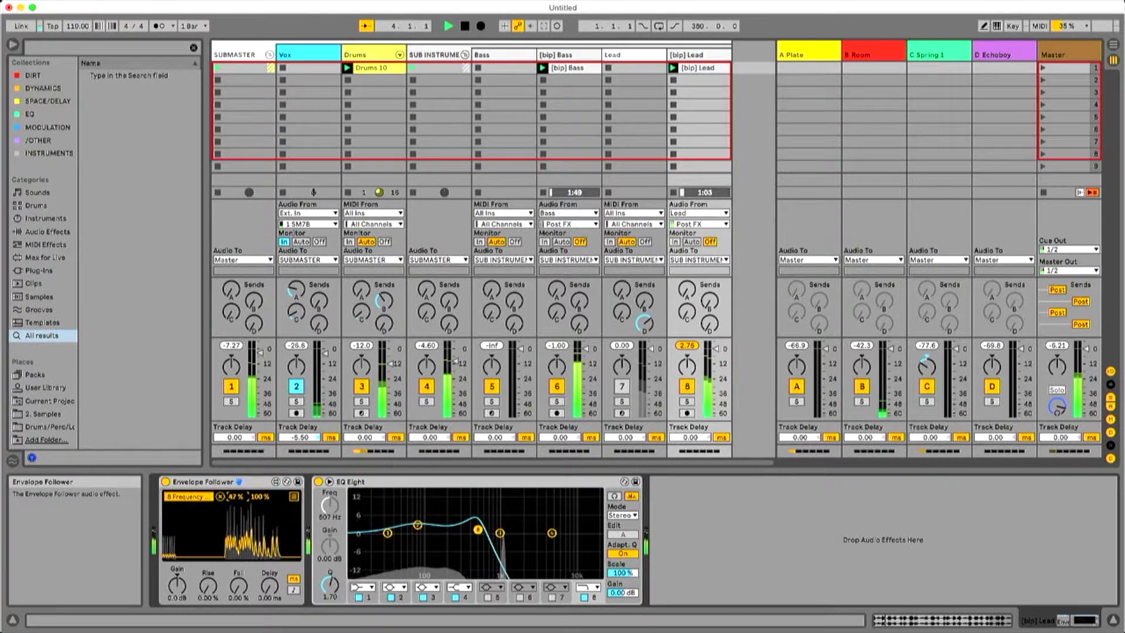
{"action": "left_click_drag", "start_coordinate": [236, 496], "coordinate": [236, 494]}
{"action": "left_click_drag", "start_coordinate": [422, 529], "coordinate": [401, 537]}
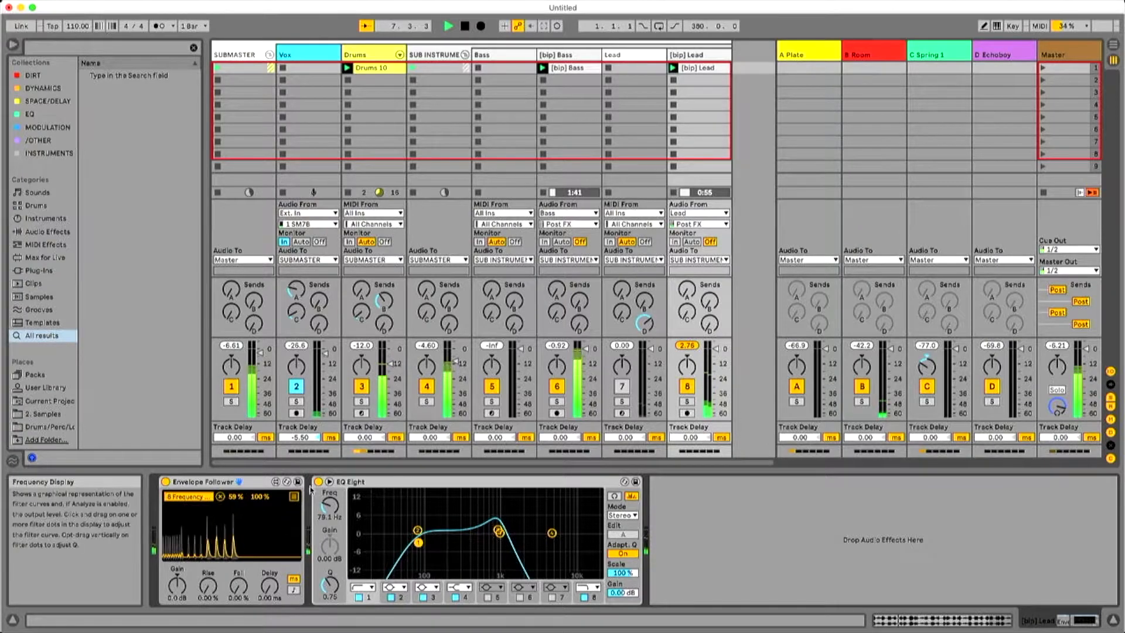
{"action": "left_click_drag", "start_coordinate": [234, 497], "coordinate": [235, 489]}
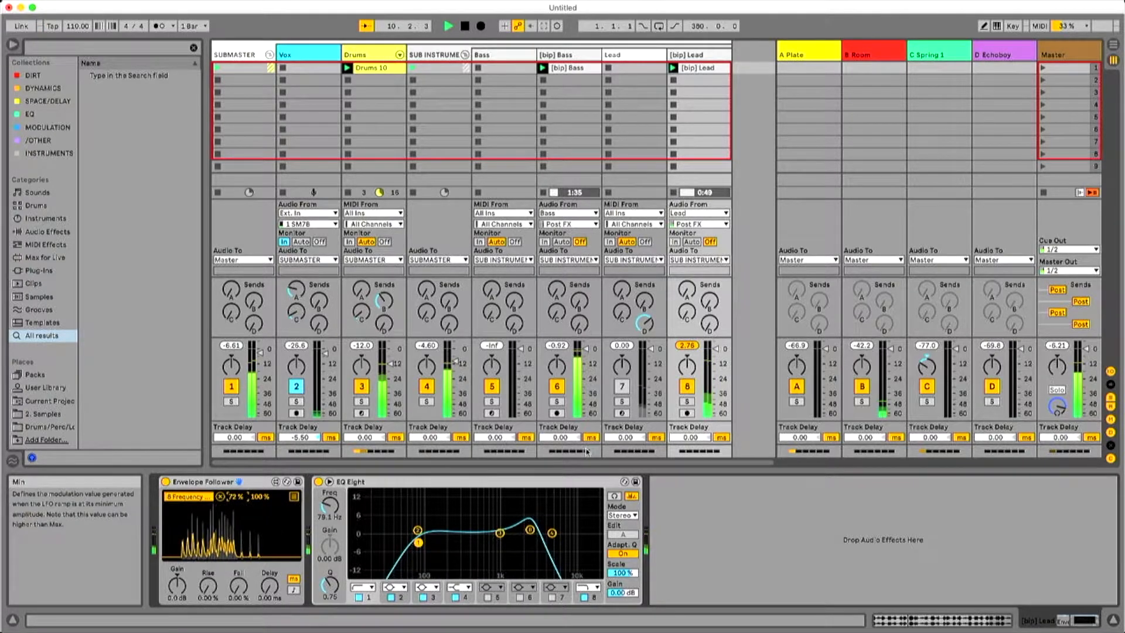
Lower the Q of [bip] Lead's EQ Eight band 8 to 1.37 and raise the track's Plate, Room and Echoboy sends.
{"action": "left_click_drag", "start_coordinate": [566, 532], "coordinate": [566, 549]}
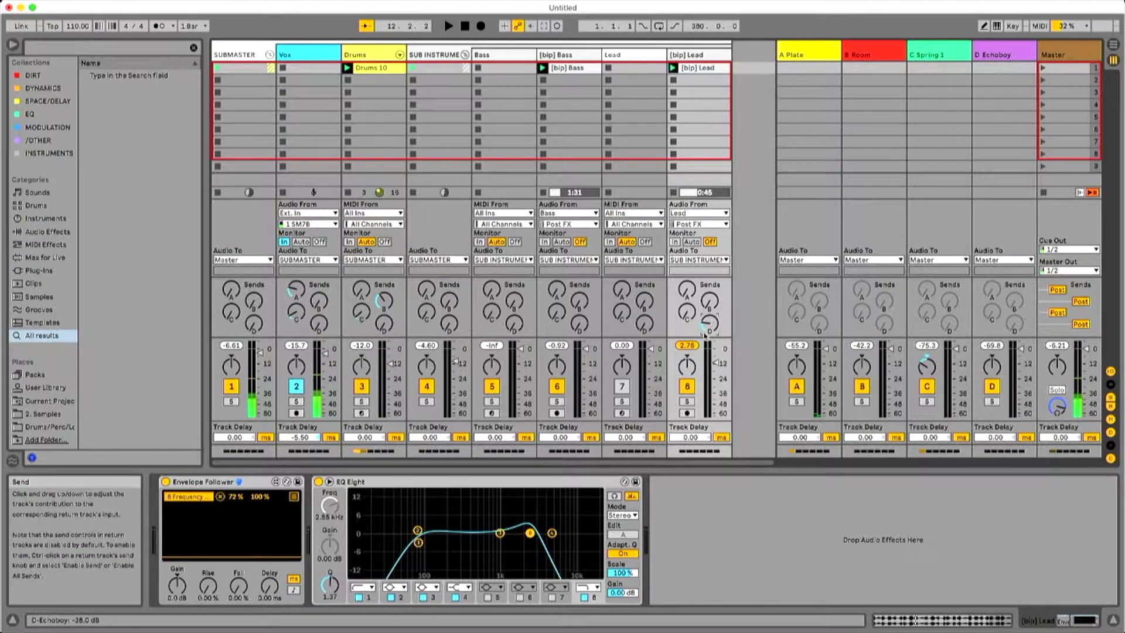
{"action": "key", "text": "space"}
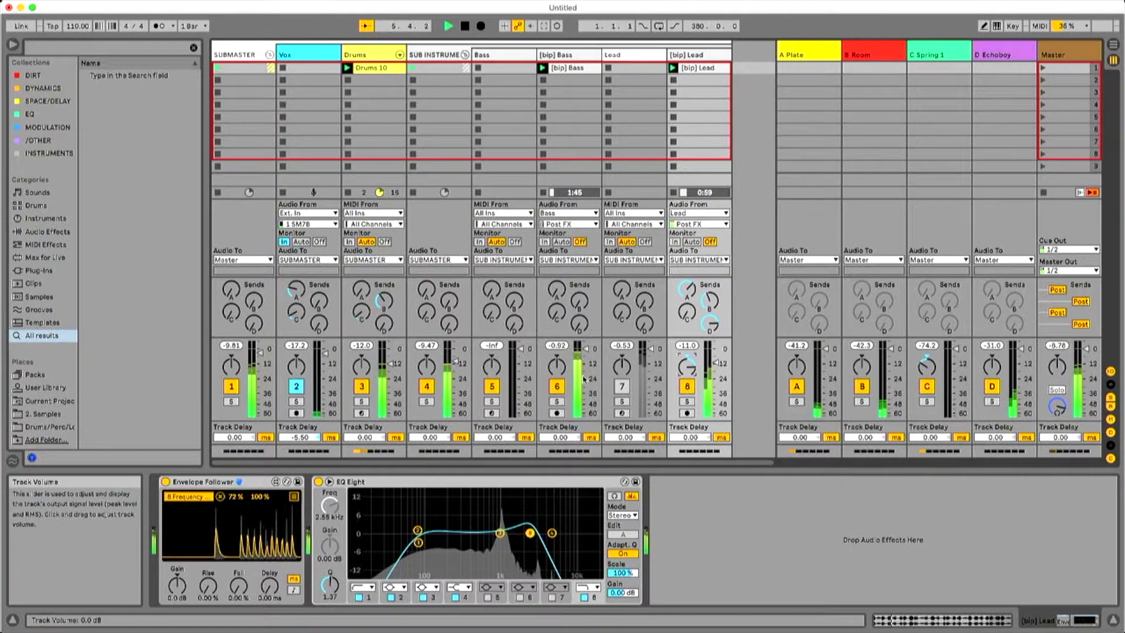
Open the Drums 10 clip and shift the DS Snare note near beat 2.4 slightly later.
{"action": "left_click", "coordinate": [378, 68]}
{"action": "scroll", "coordinate": [789, 557], "scroll_direction": "up", "scroll_amount": 3}
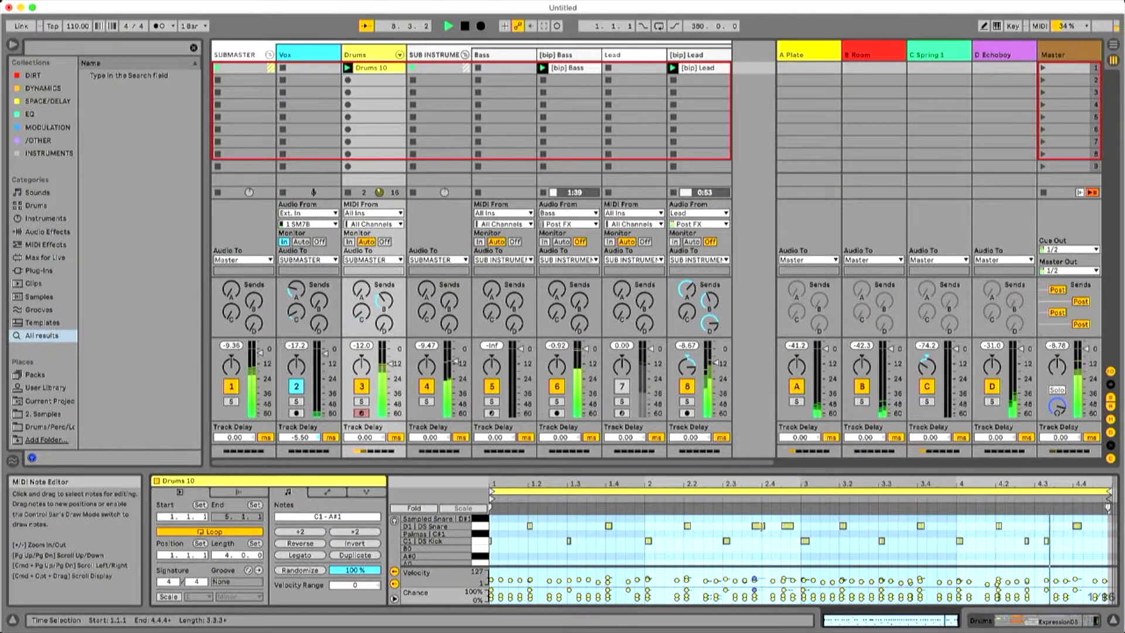
{"action": "left_click_drag", "start_coordinate": [760, 527], "coordinate": [770, 528]}
{"action": "left_click", "coordinate": [781, 534]}
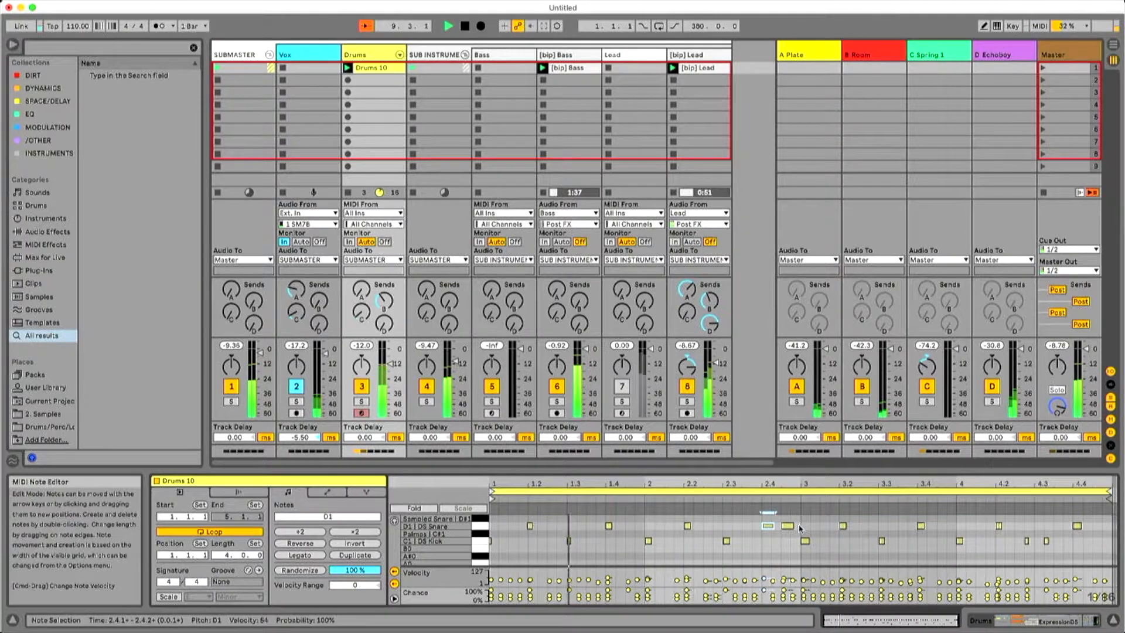
Select all HH 2 notes in the Drums 10 clip, raise their chance to 72% and adjust their velocities.
{"action": "scroll", "coordinate": [808, 539], "scroll_direction": "up", "scroll_amount": 2}
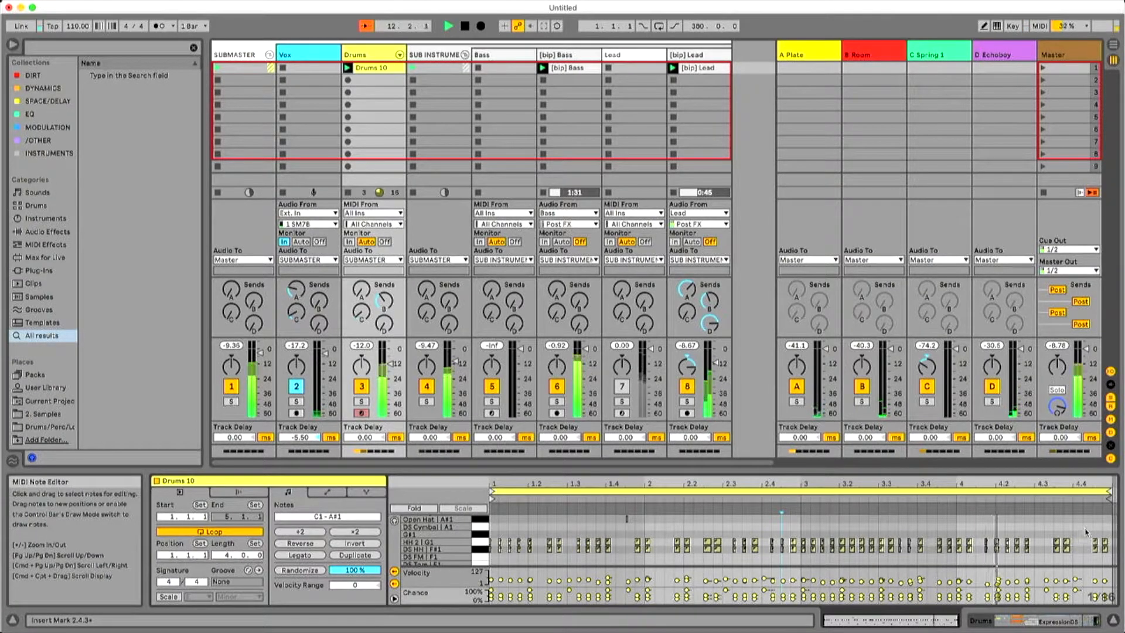
{"action": "left_click_drag", "start_coordinate": [1085, 532], "coordinate": [567, 550]}
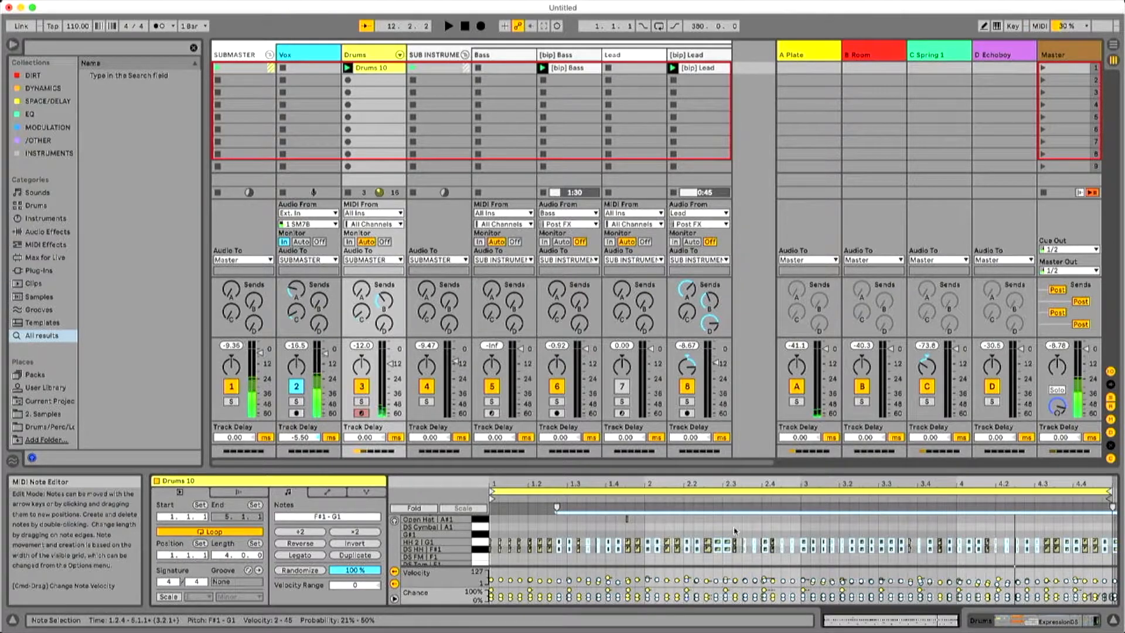
{"action": "key", "text": "space"}
{"action": "left_click", "coordinate": [629, 560]}
{"action": "key", "text": "super+a"}
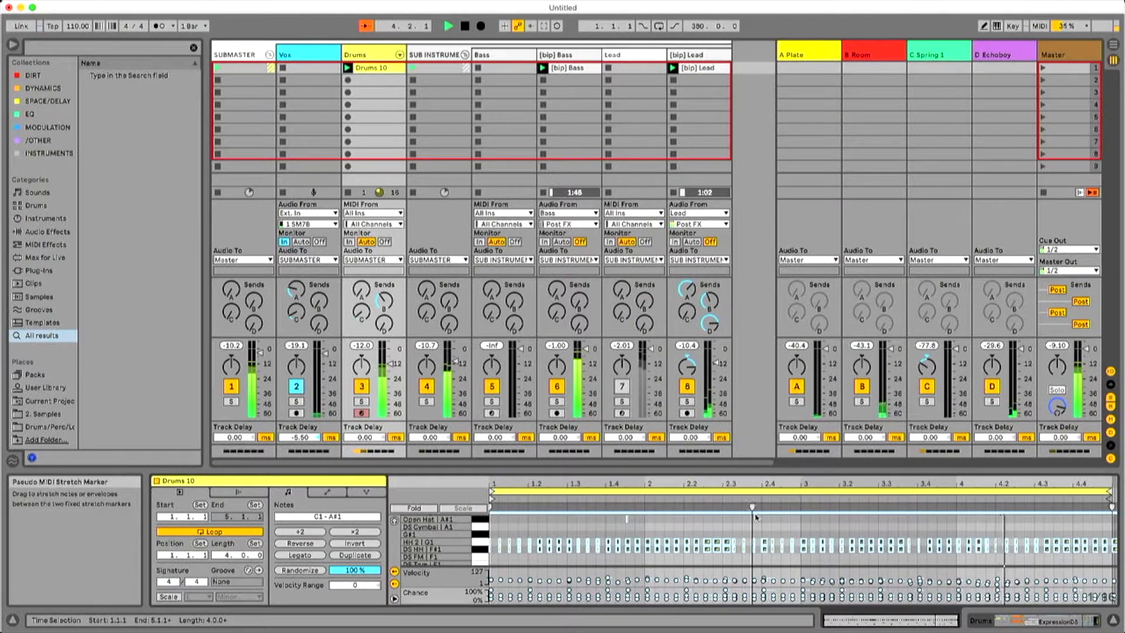
{"action": "left_click", "coordinate": [481, 546]}
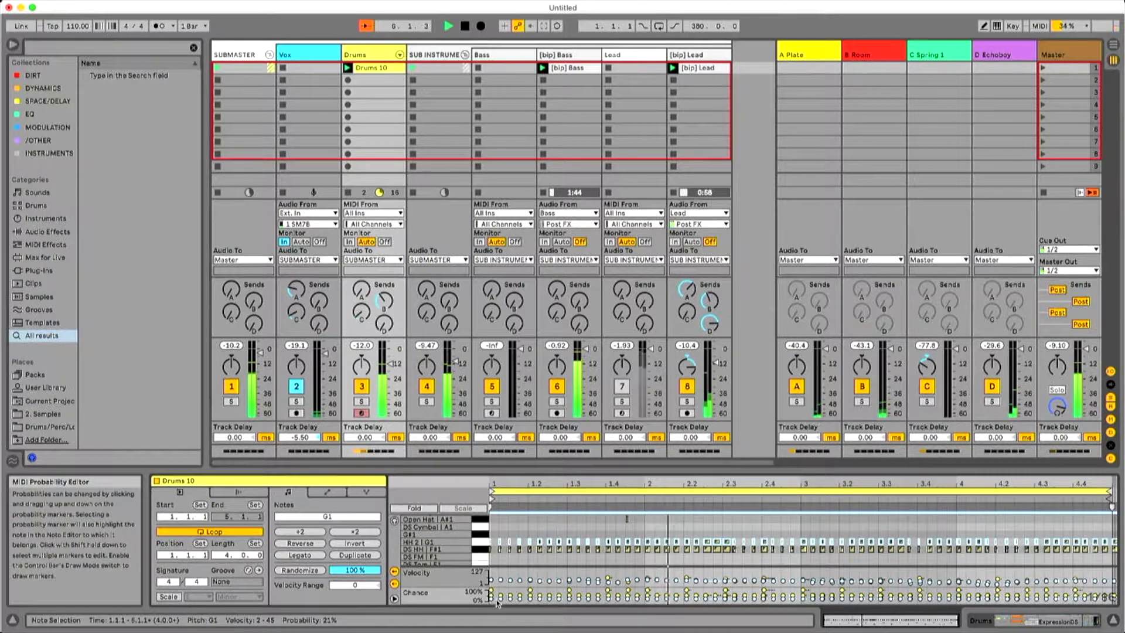
{"action": "left_click_drag", "start_coordinate": [501, 602], "coordinate": [501, 574]}
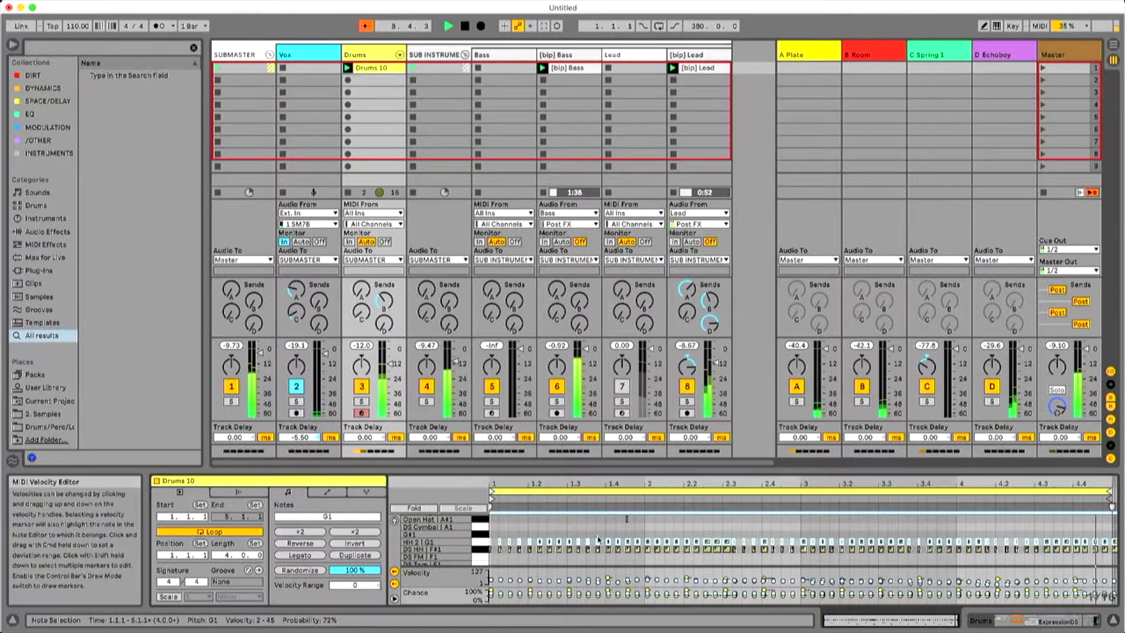
{"action": "left_click_drag", "start_coordinate": [569, 580], "coordinate": [570, 584]}
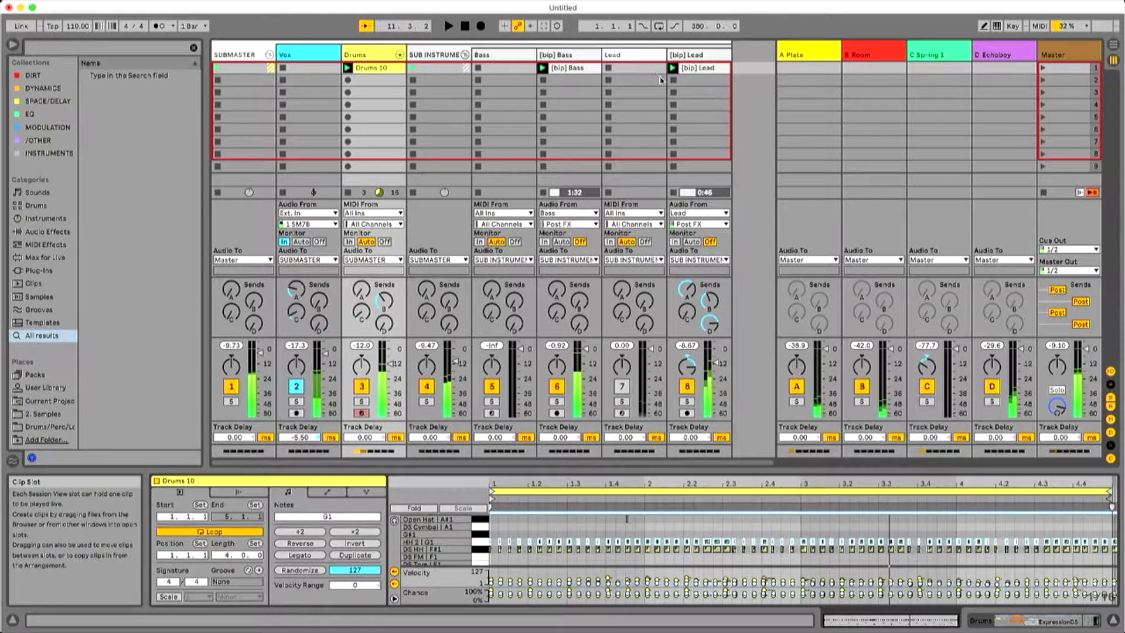
Copy the Lead's whole device chain, from Mono Sequencer through Collision, to a new MIDI track after [bip] Lead.
{"action": "left_click", "coordinate": [647, 58]}
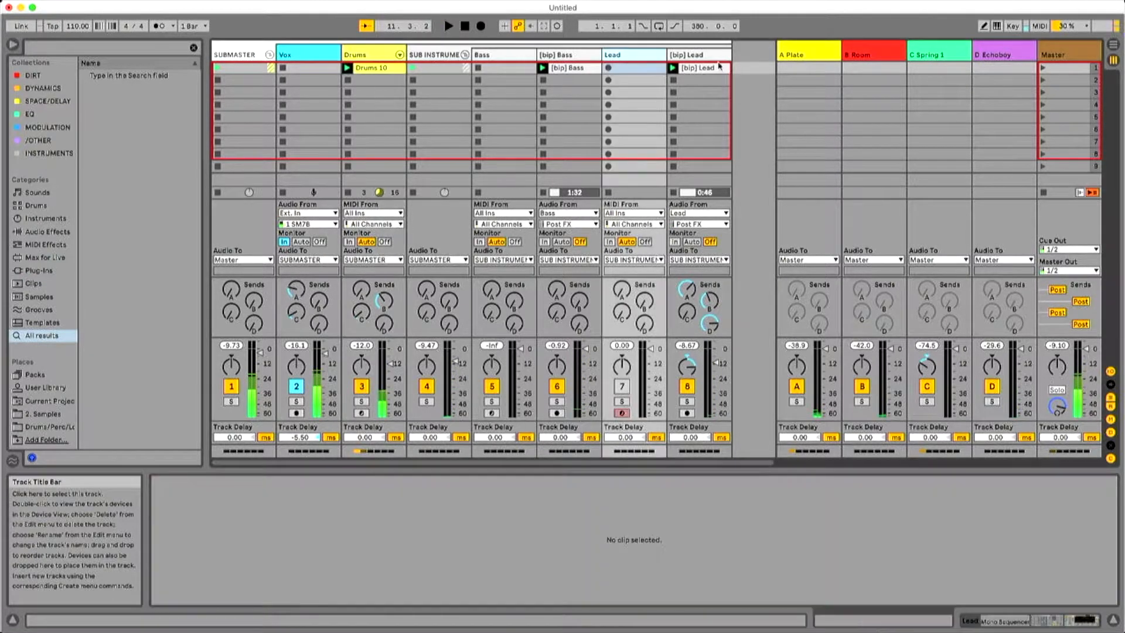
{"action": "double_click", "coordinate": [625, 60]}
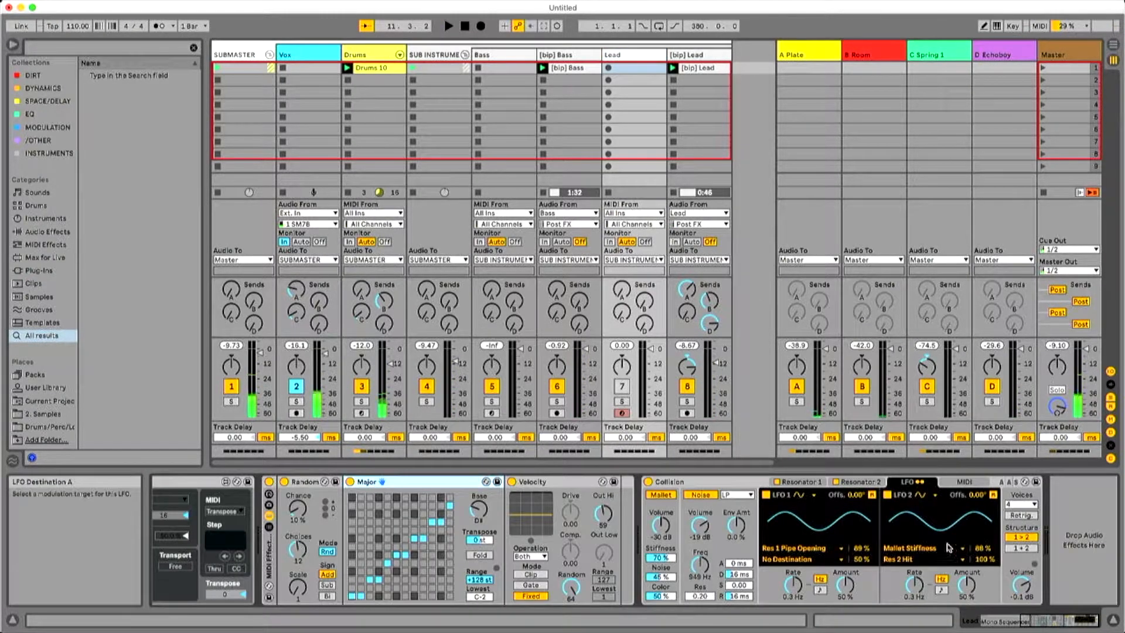
{"action": "left_click", "coordinate": [965, 614]}
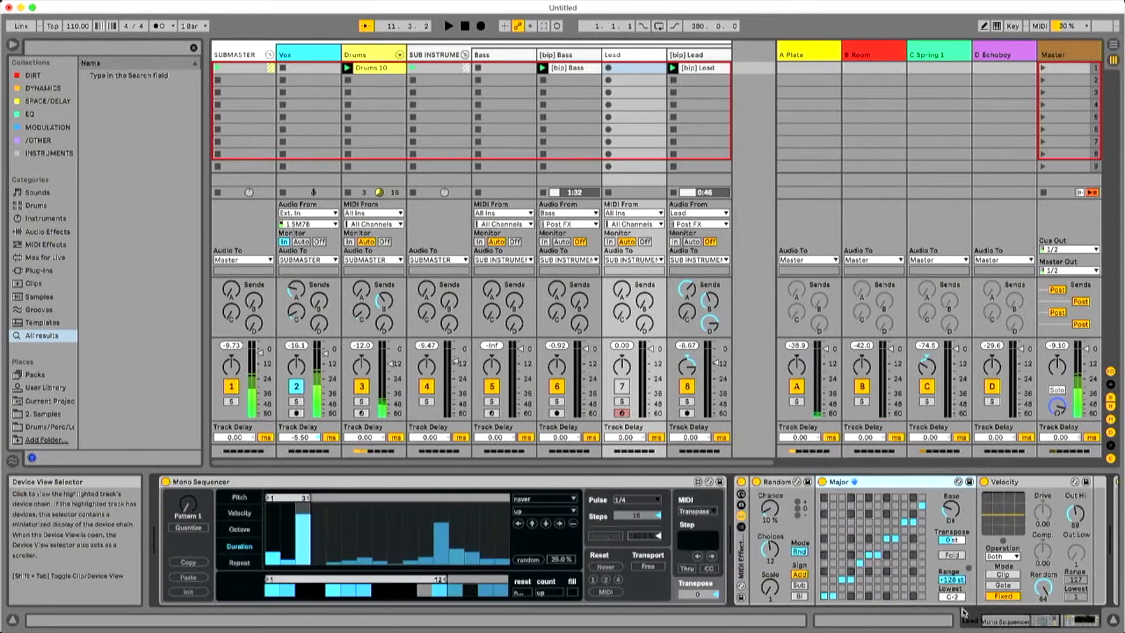
{"action": "left_click", "coordinate": [575, 485]}
{"action": "left_click_drag", "start_coordinate": [1020, 622], "coordinate": [1106, 618]}
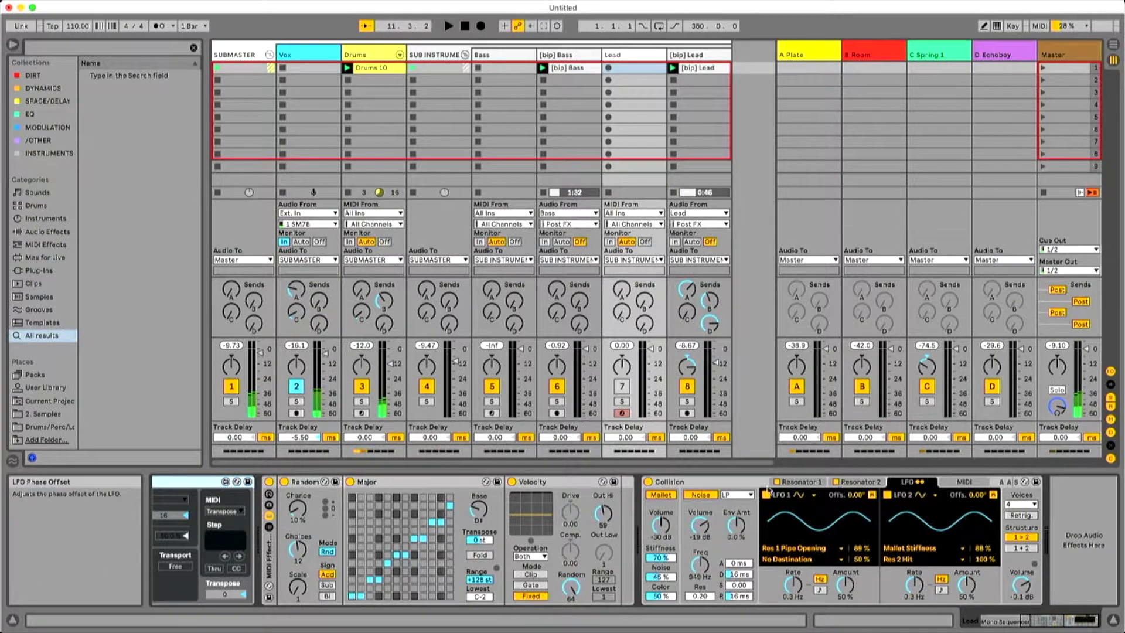
{"action": "left_click", "coordinate": [726, 482], "text": "shift"}
{"action": "left_click_drag", "start_coordinate": [428, 484], "coordinate": [732, 57]}
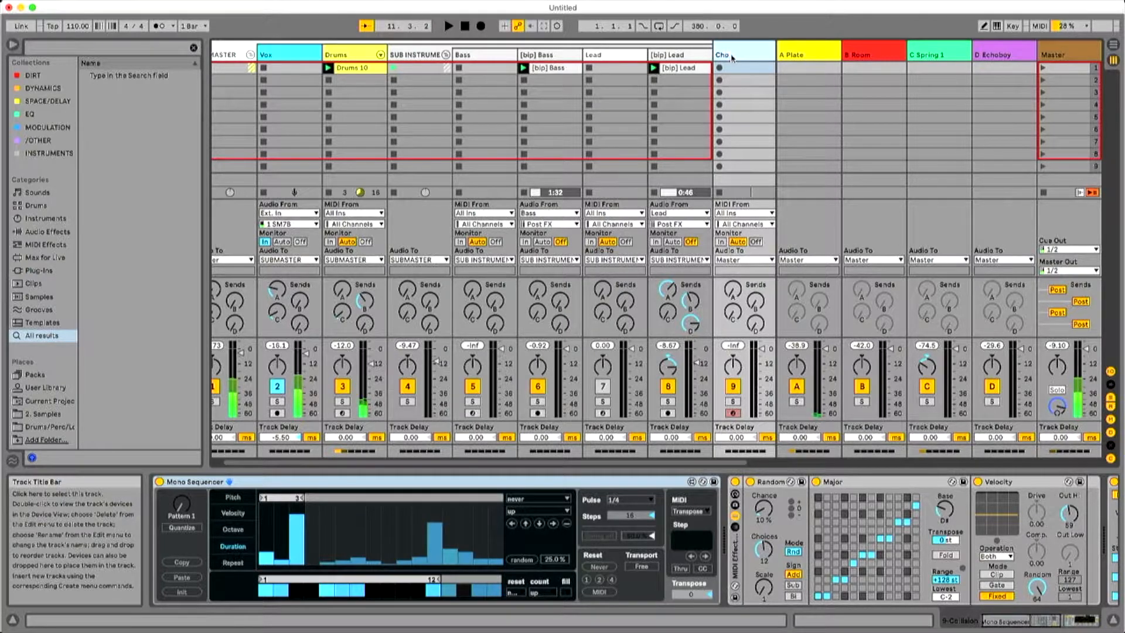
Name the new track Chords, colour it green and move it into the SUB INSTRUMENTS group.
{"action": "left_click_drag", "start_coordinate": [728, 54], "coordinate": [668, 59]}
{"action": "left_click_drag", "start_coordinate": [769, 60], "coordinate": [724, 56]}
{"action": "left_click_drag", "start_coordinate": [738, 95], "coordinate": [731, 57]}
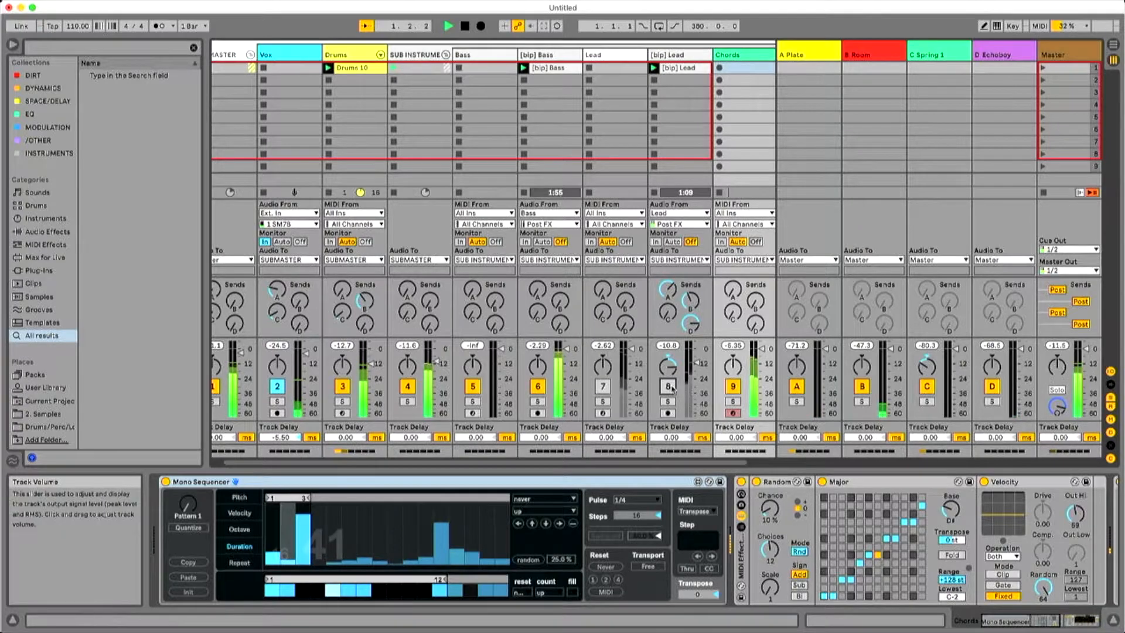
Select Collision on the Chords track and swap it for Analog from the instruments library.
{"action": "scroll", "coordinate": [878, 498], "scroll_direction": "right", "scroll_amount": 10}
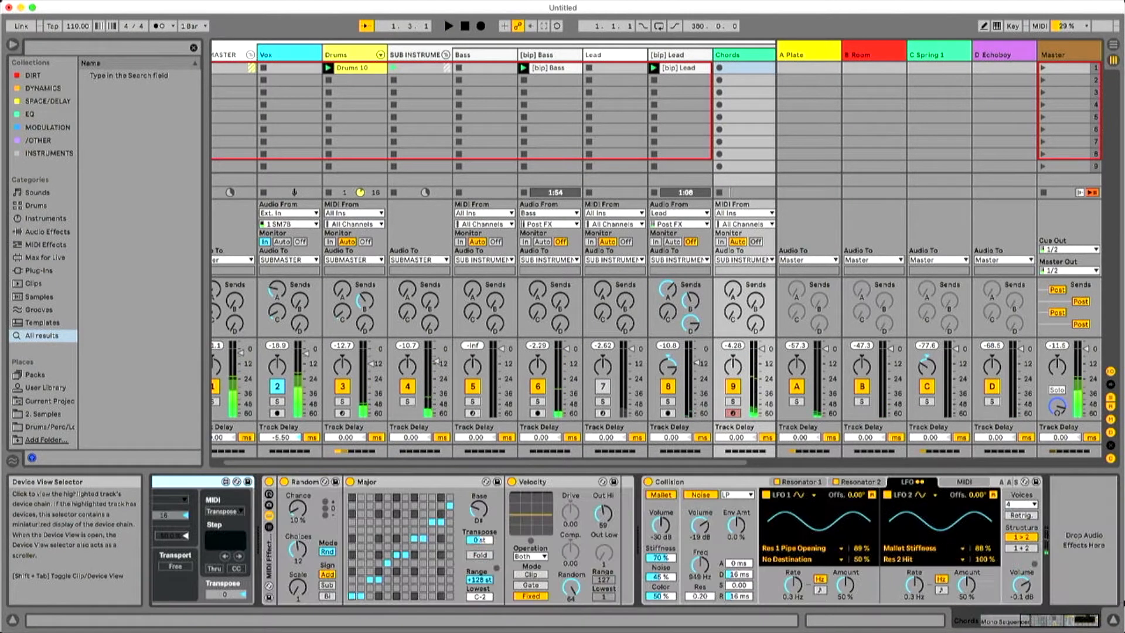
{"action": "left_click", "coordinate": [715, 482]}
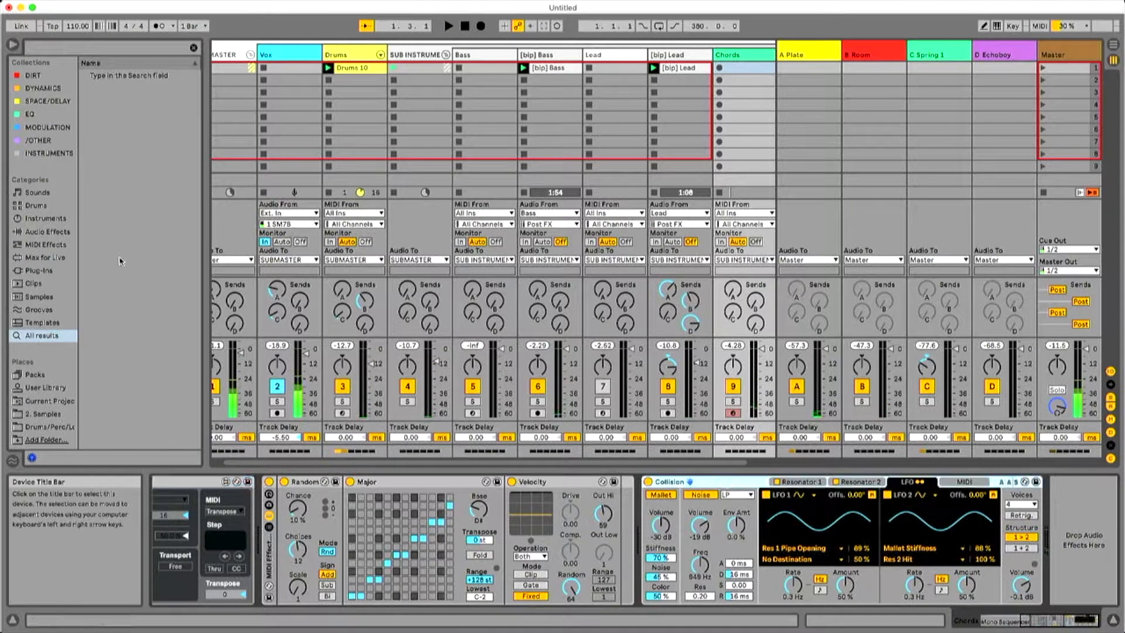
{"action": "left_click", "coordinate": [44, 218]}
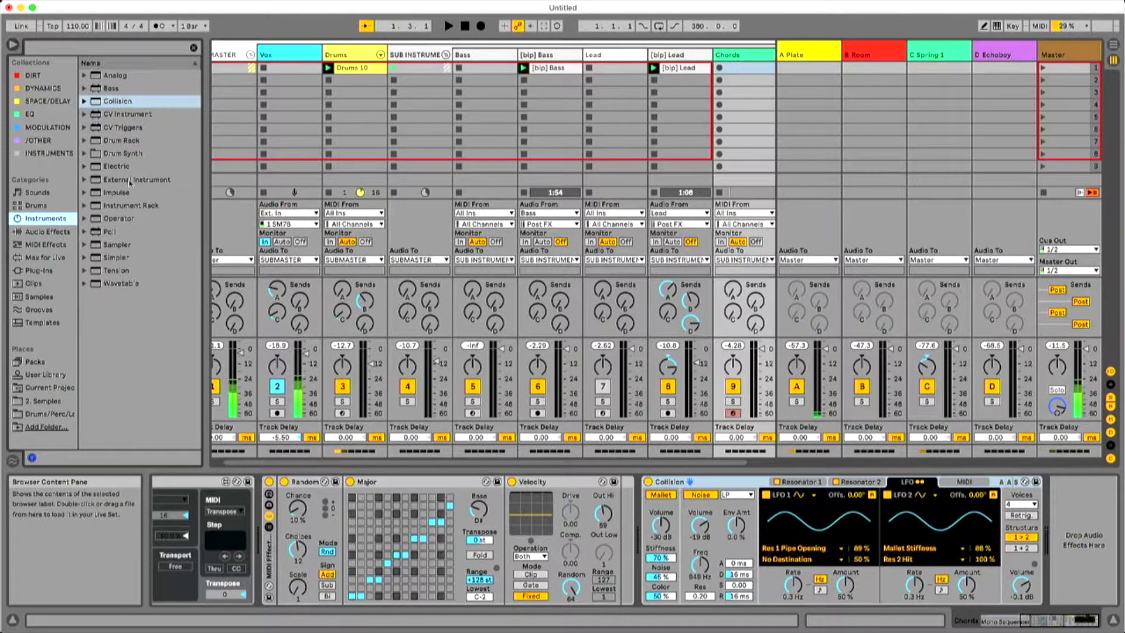
{"action": "left_click", "coordinate": [115, 75]}
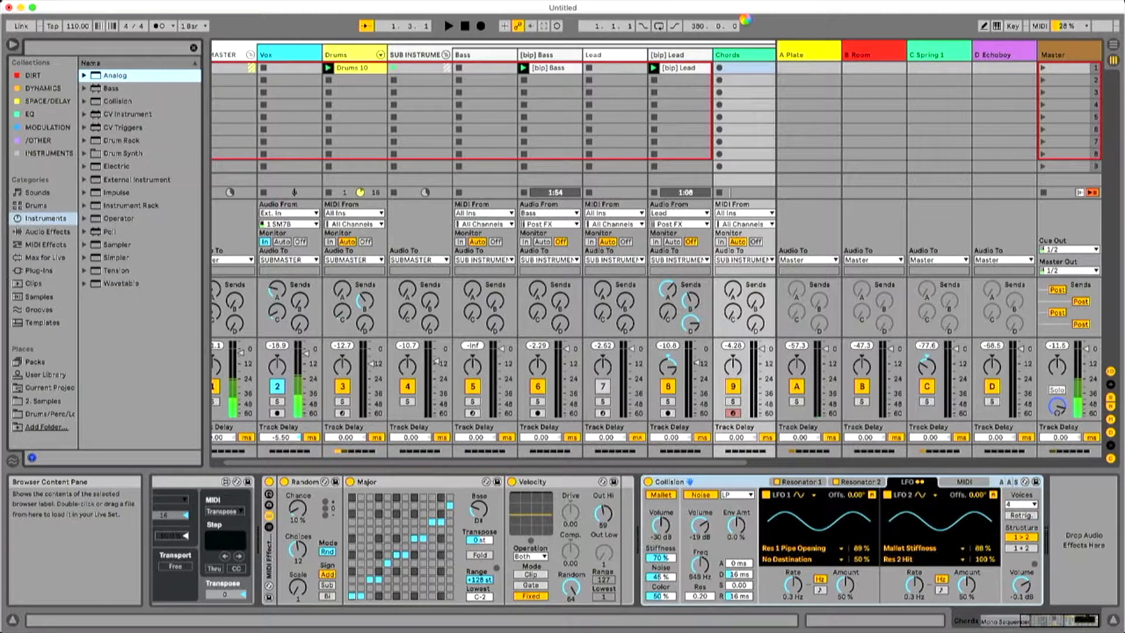
Deactivate all devices in the Lead track's chain and return to the Chords track.
{"action": "left_click", "coordinate": [611, 94]}
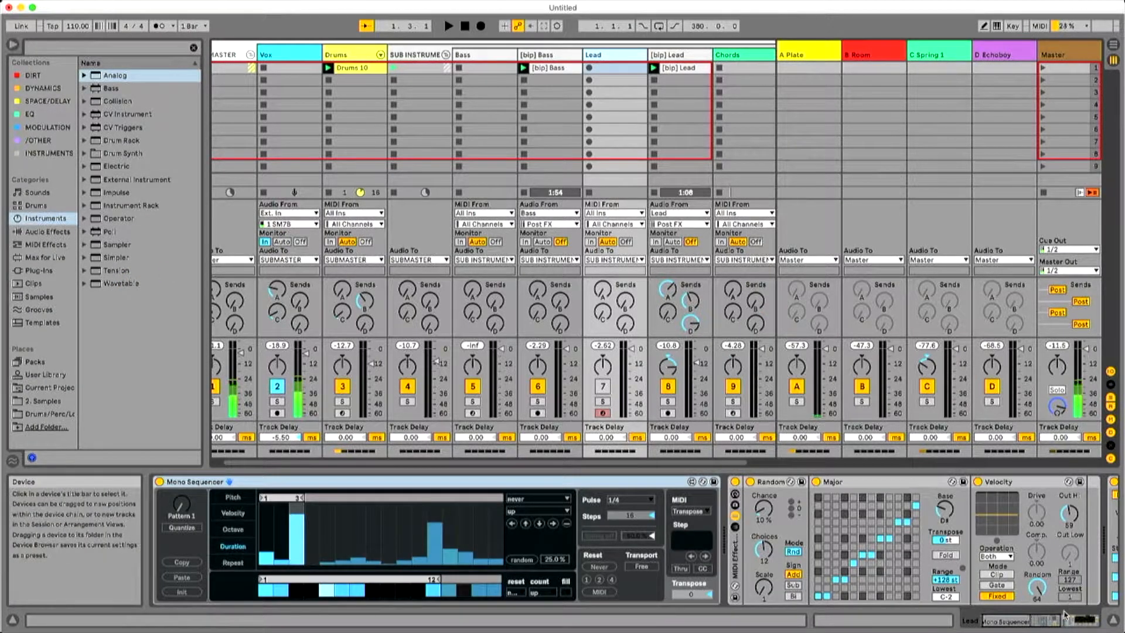
{"action": "left_click", "coordinate": [1042, 625]}
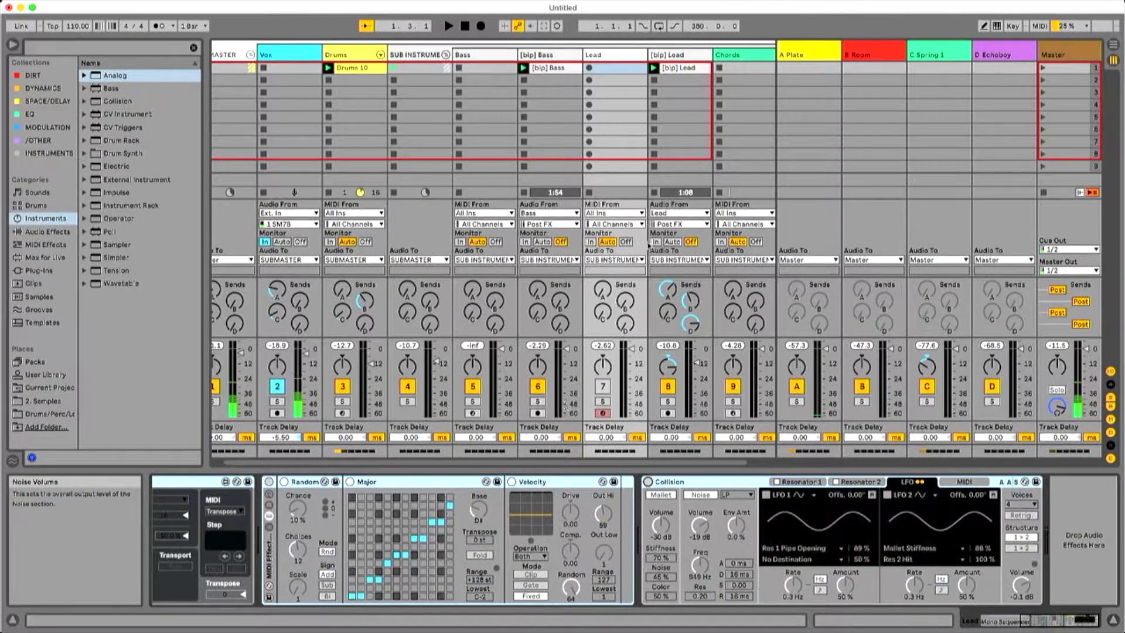
{"action": "left_click", "coordinate": [741, 55]}
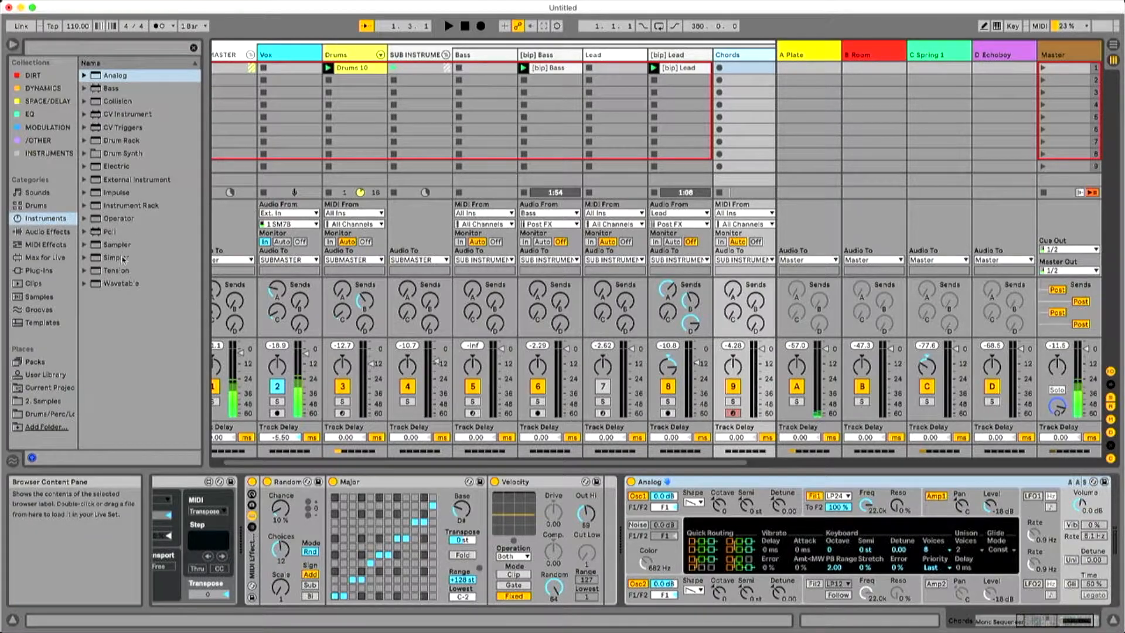
Load Wavetable as the Chords track's instrument, expand its modulation view and play the set.
{"action": "left_click", "coordinate": [122, 283]}
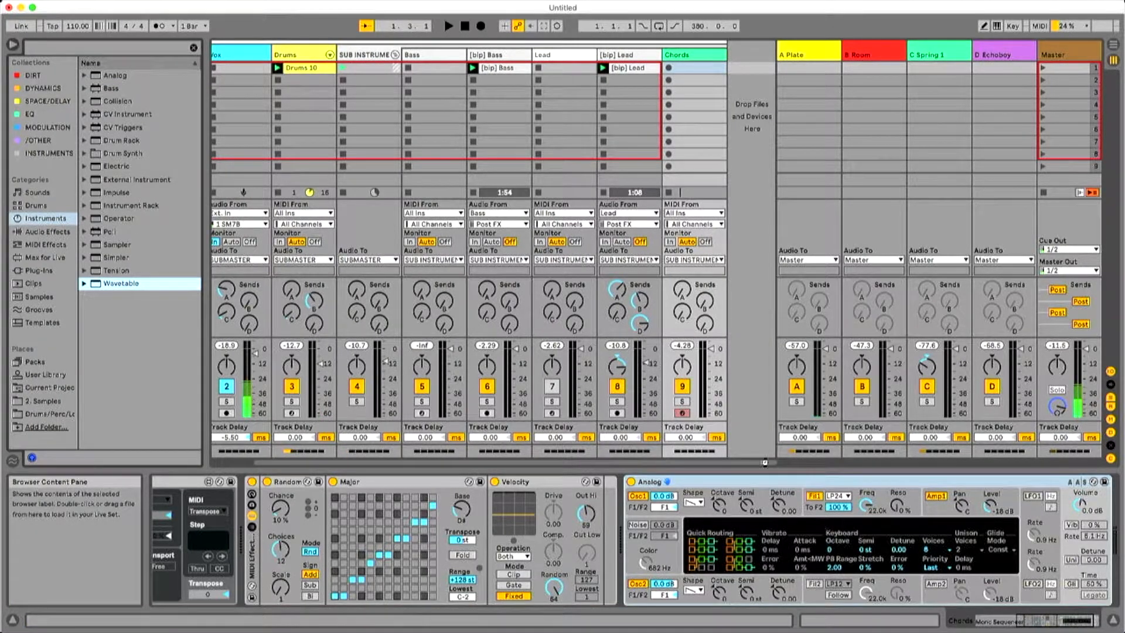
{"action": "left_click_drag", "start_coordinate": [719, 189], "coordinate": [715, 184]}
{"action": "left_click", "coordinate": [684, 55]}
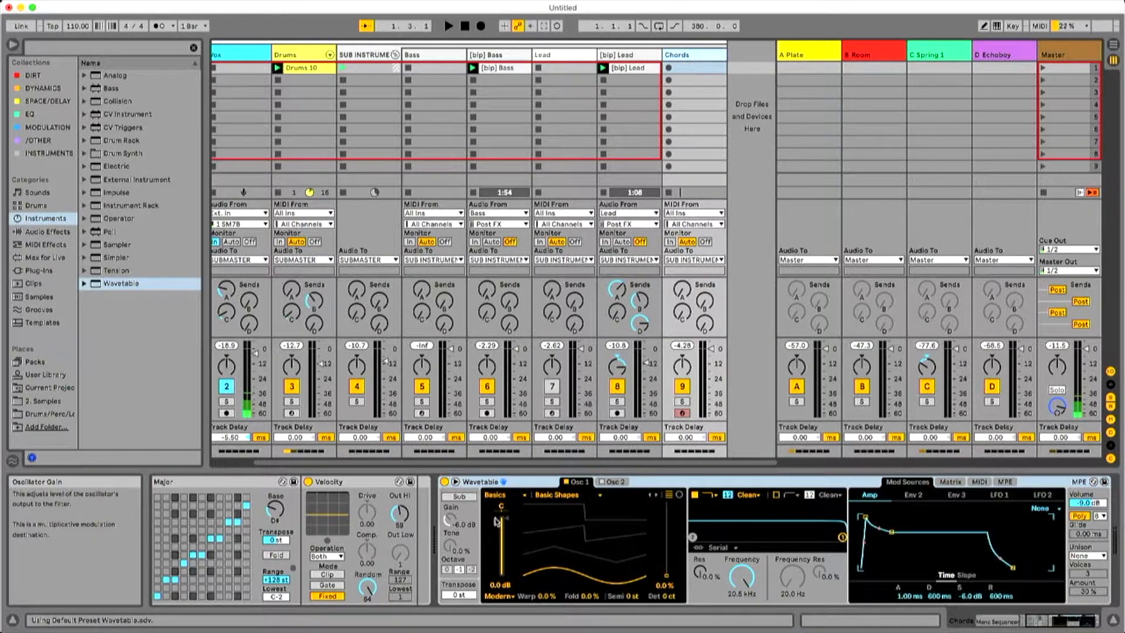
{"action": "left_click", "coordinate": [457, 482]}
{"action": "left_click", "coordinate": [457, 481]}
{"action": "left_click", "coordinate": [456, 481]}
{"action": "key", "text": "space"}
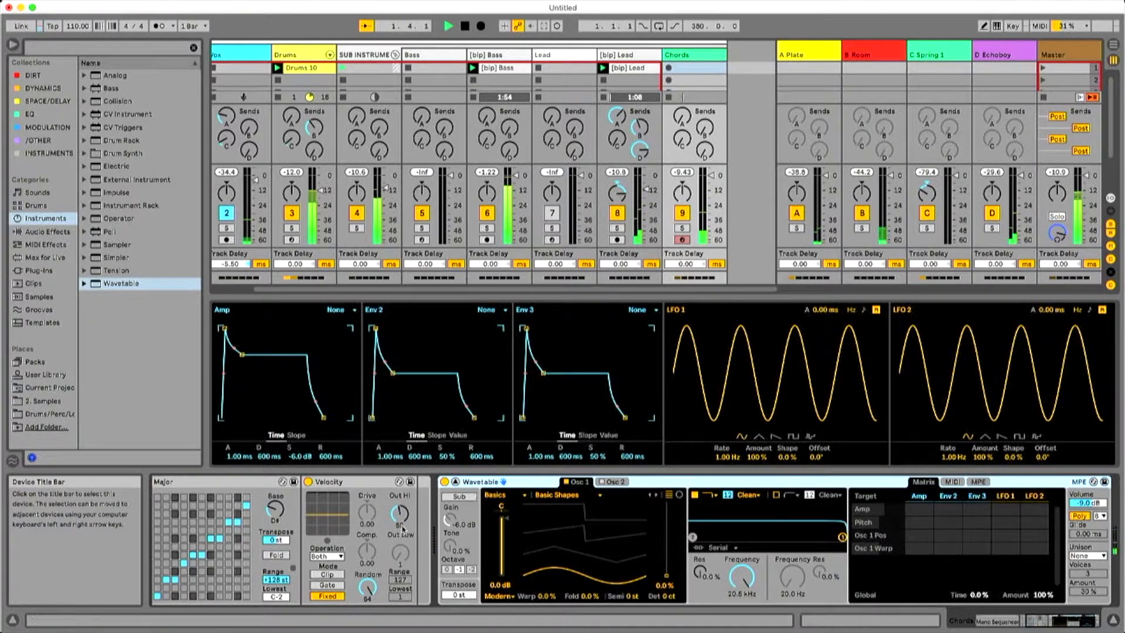
Redraw the first pitch steps in the Chords track's Mono Sequencer, shorten the pitch loop to 4 steps and audition it.
{"action": "left_click", "coordinate": [1046, 622]}
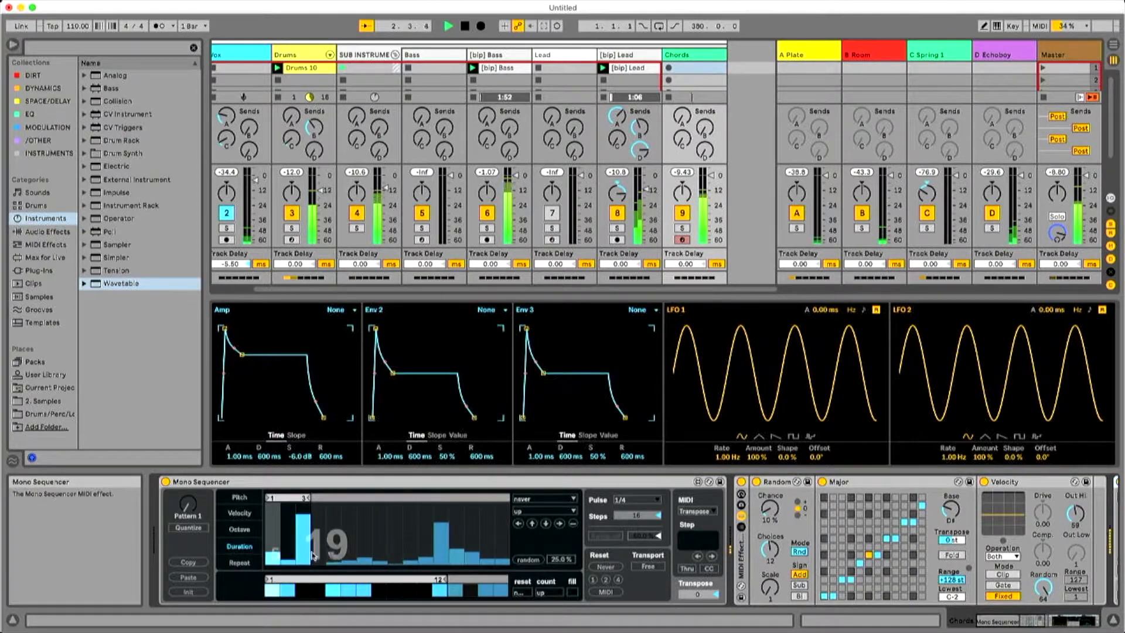
{"action": "key", "text": "space"}
{"action": "left_click", "coordinate": [239, 497]}
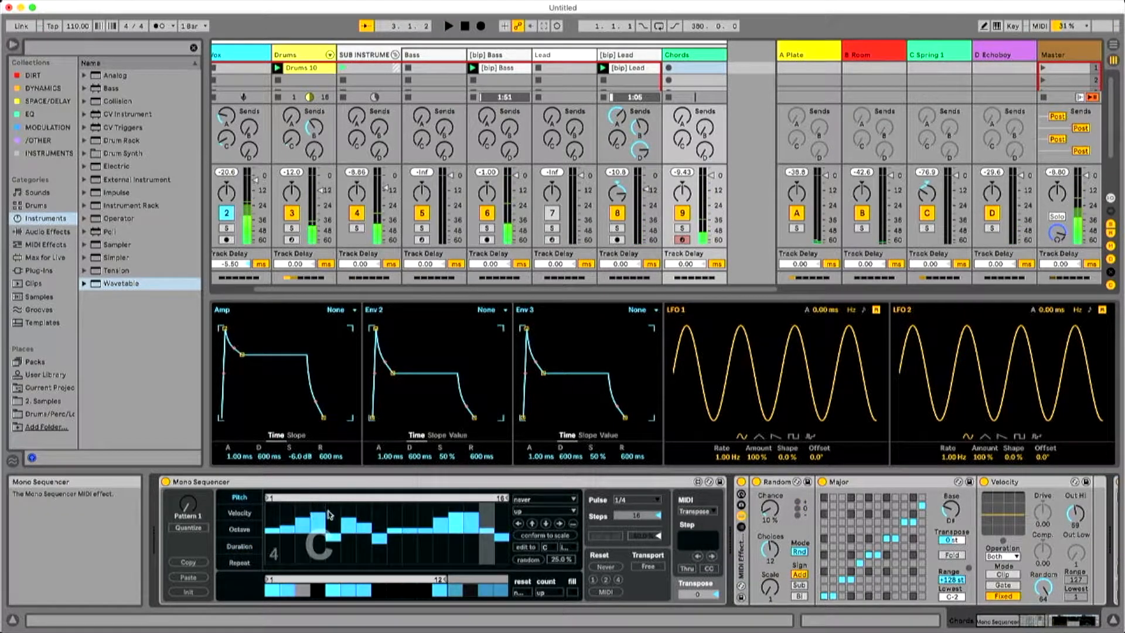
{"action": "mouse_move", "coordinate": [271, 517]}
{"action": "left_mouse_down"}
{"action": "mouse_move", "coordinate": [317, 520]}
{"action": "mouse_move", "coordinate": [288, 526]}
{"action": "mouse_move", "coordinate": [293, 553]}
{"action": "mouse_move", "coordinate": [302, 526]}
{"action": "mouse_move", "coordinate": [293, 540]}
{"action": "mouse_move", "coordinate": [328, 538]}
{"action": "left_mouse_up"}
{"action": "mouse_move", "coordinate": [498, 505]}
{"action": "left_mouse_down"}
{"action": "mouse_move", "coordinate": [308, 507]}
{"action": "mouse_move", "coordinate": [324, 510]}
{"action": "left_mouse_up"}
{"action": "key", "text": "space"}
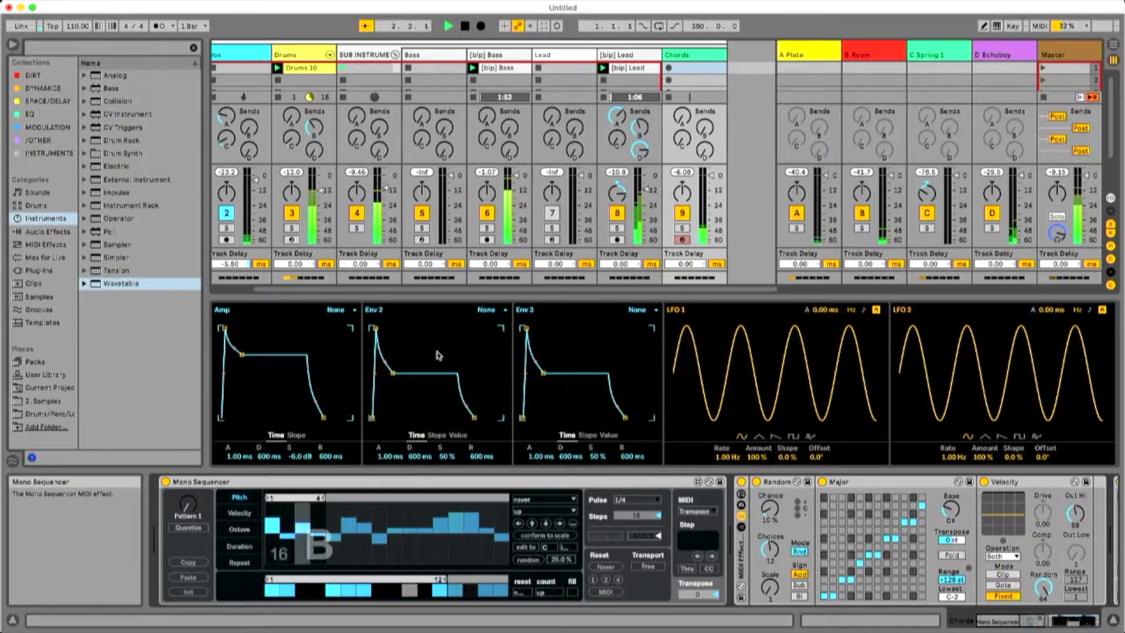
Try Mono Sequencer pulses of 1/4 triplet and 1/2 triplet during playback, with the disabled early steps switched on.
{"action": "left_click", "coordinate": [636, 499]}
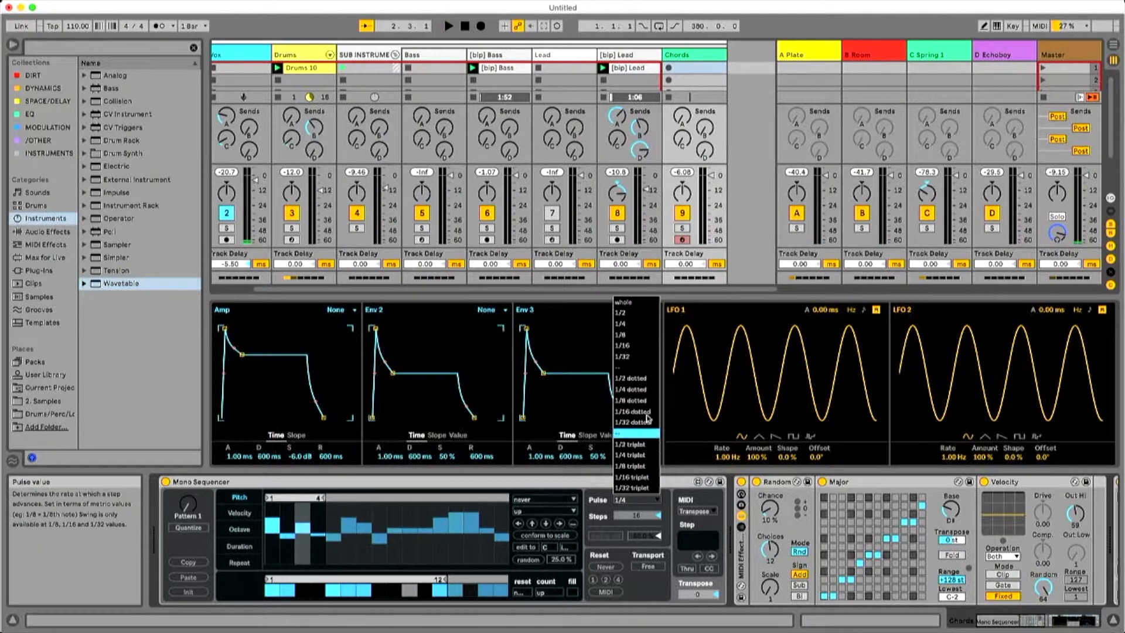
{"action": "left_click", "coordinate": [643, 455]}
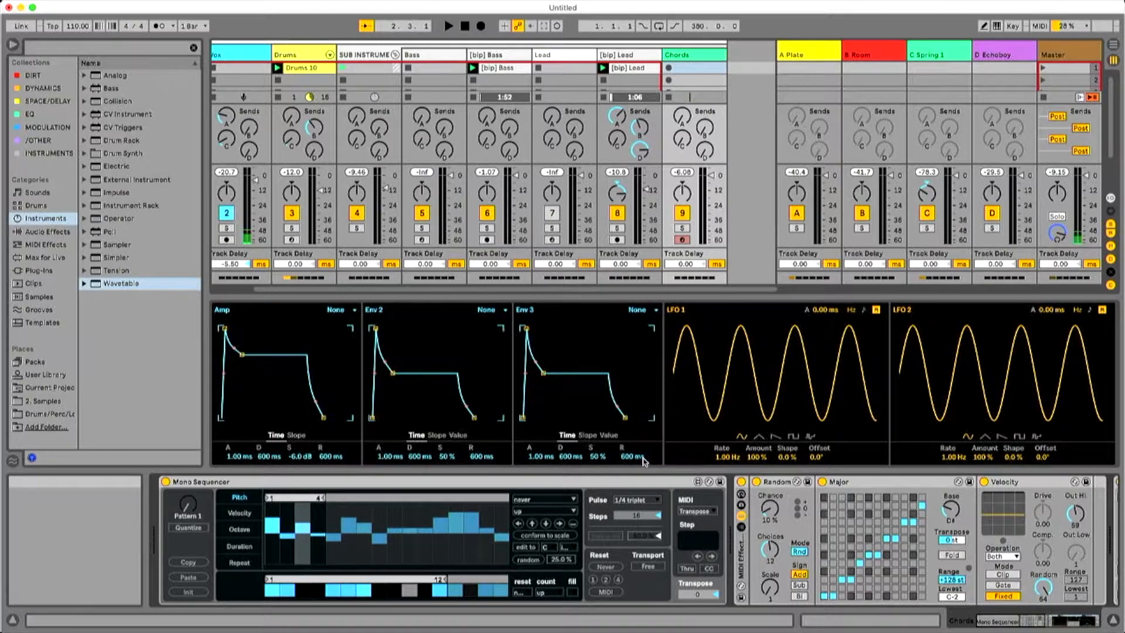
{"action": "key", "text": "space"}
{"action": "left_click", "coordinate": [640, 502]}
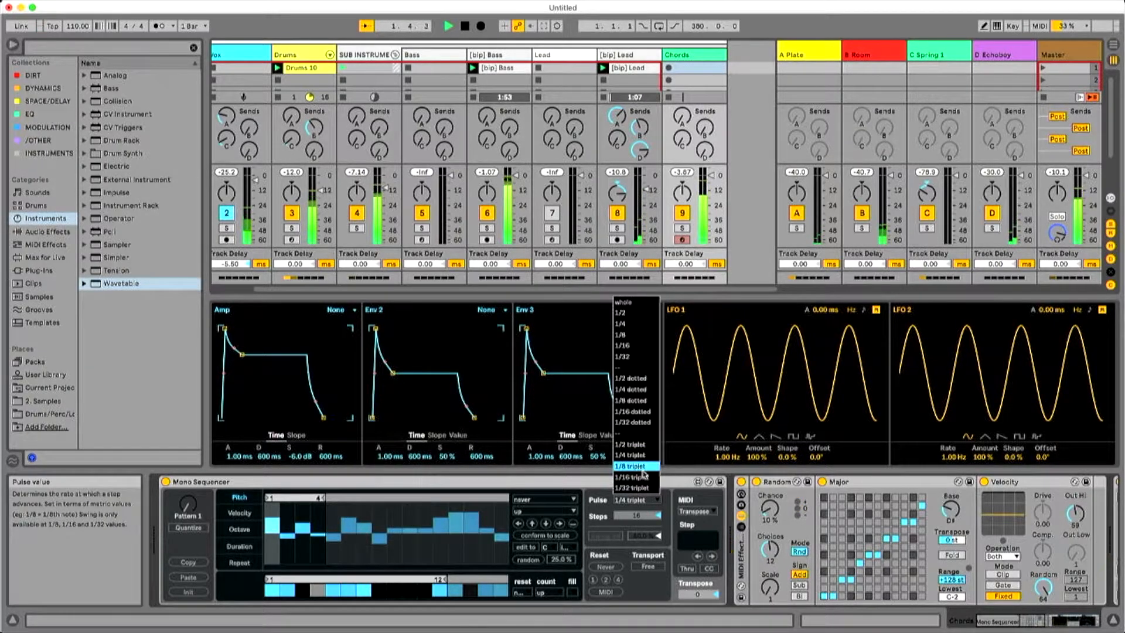
{"action": "left_click", "coordinate": [643, 445]}
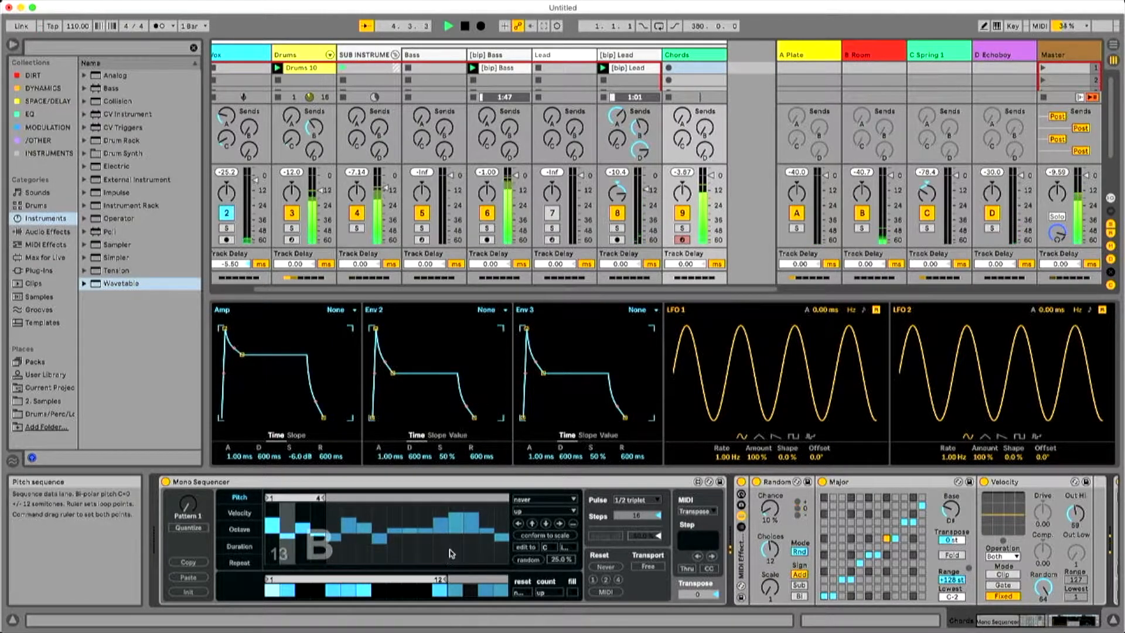
{"action": "left_click", "coordinate": [318, 590]}
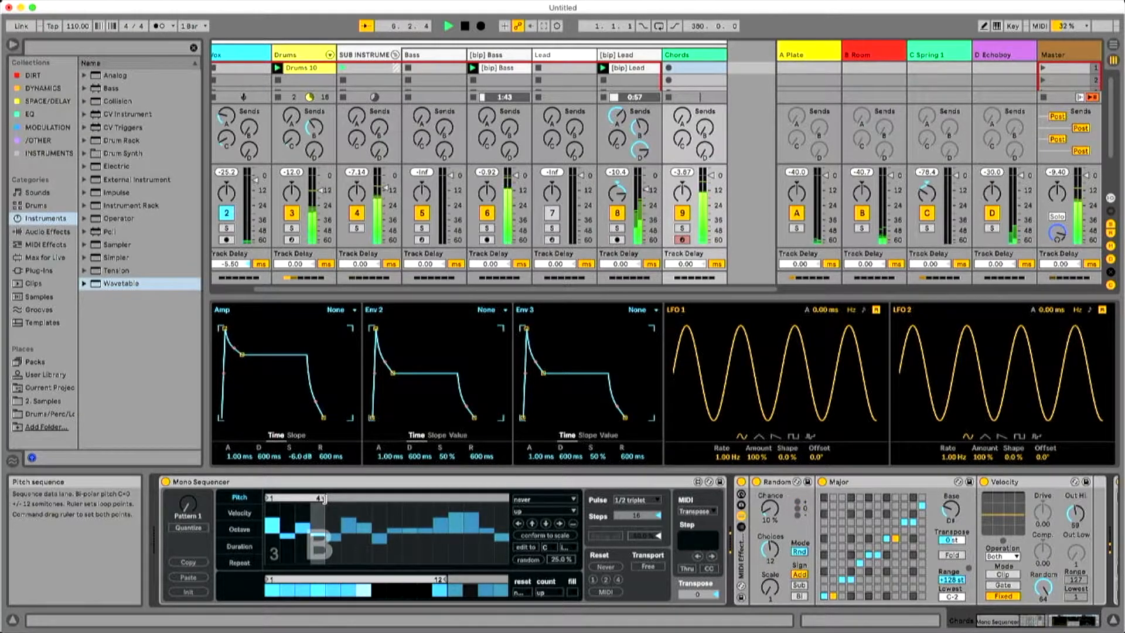
{"action": "left_click", "coordinate": [635, 499]}
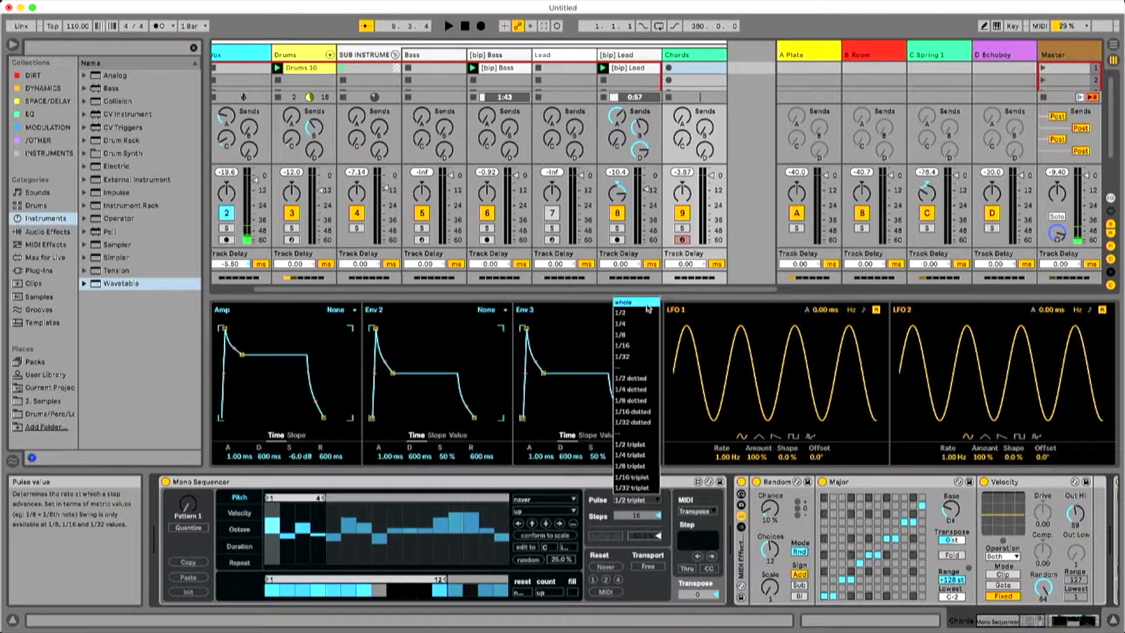
{"action": "left_click", "coordinate": [718, 526]}
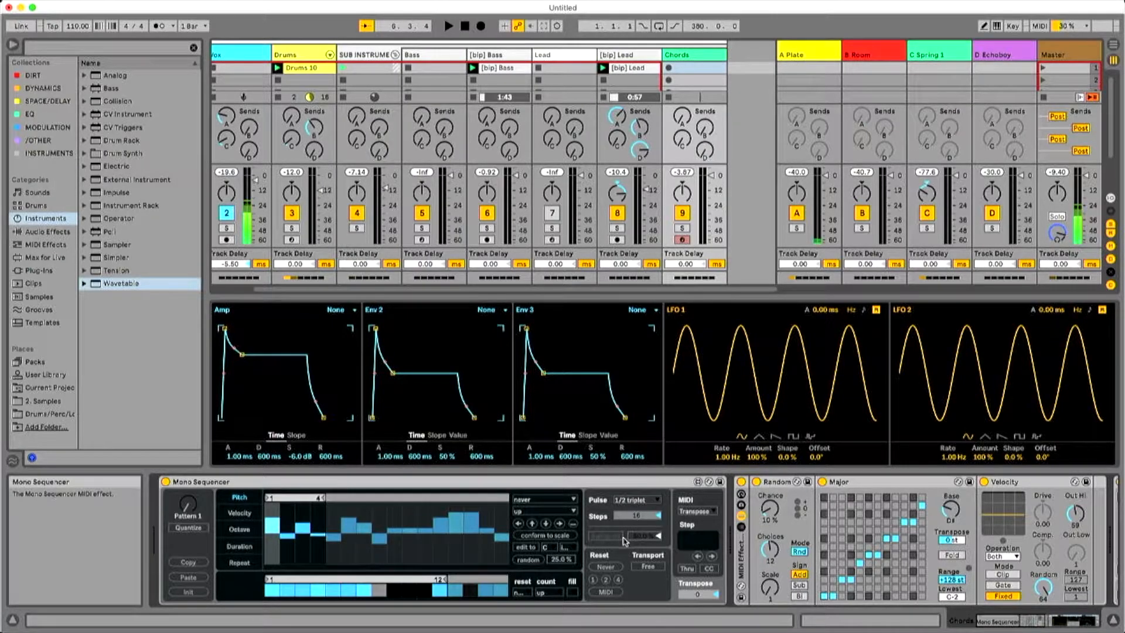
Set the Mono Sequencer's transport to Sync and its pulse to 1/4 while auditioning the chords part.
{"action": "left_click", "coordinate": [648, 567]}
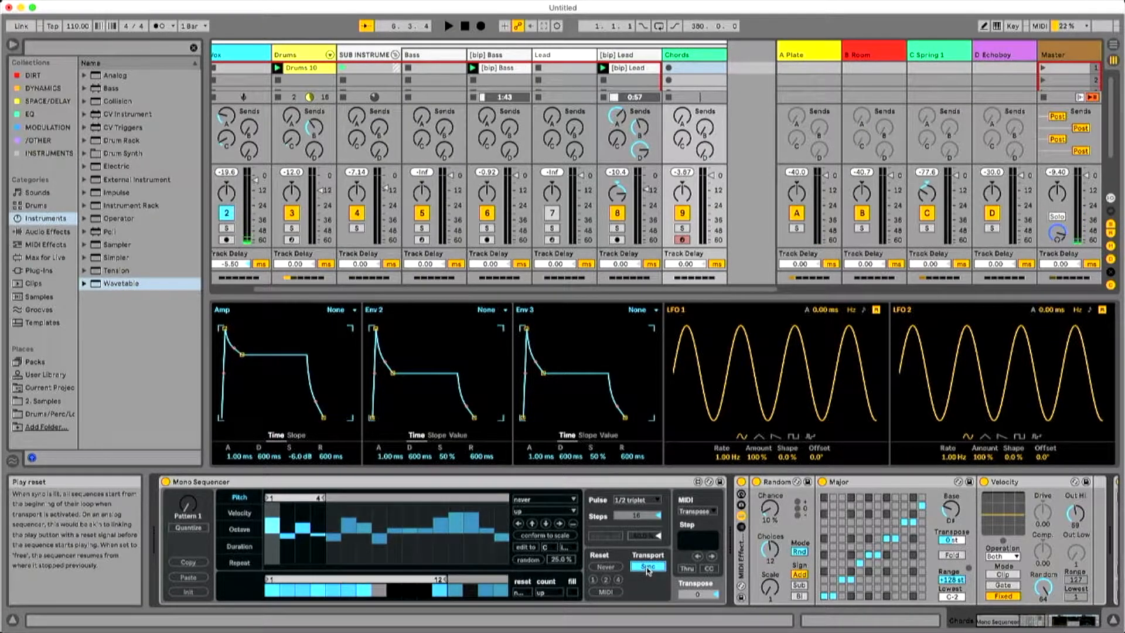
{"action": "key", "text": "space"}
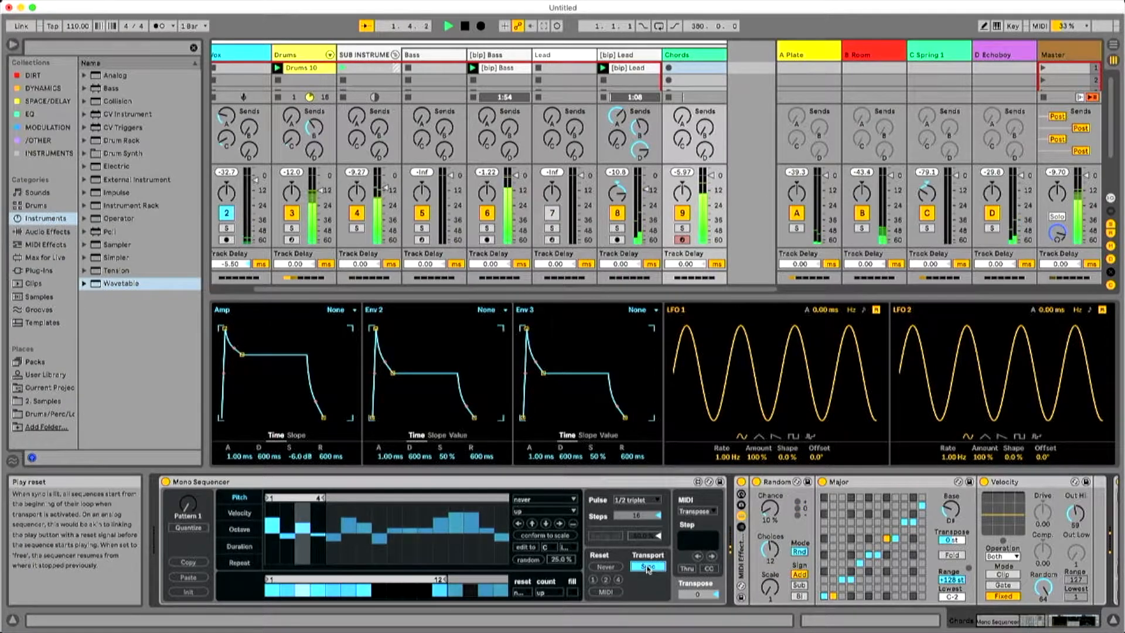
{"action": "left_click", "coordinate": [634, 500]}
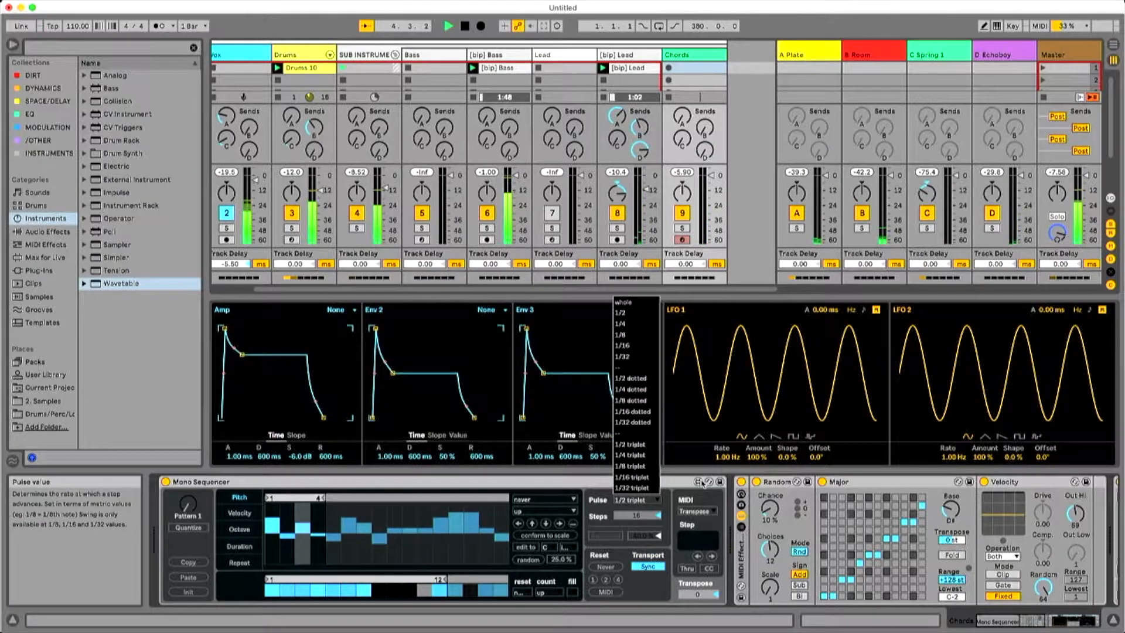
{"action": "left_click", "coordinate": [636, 323]}
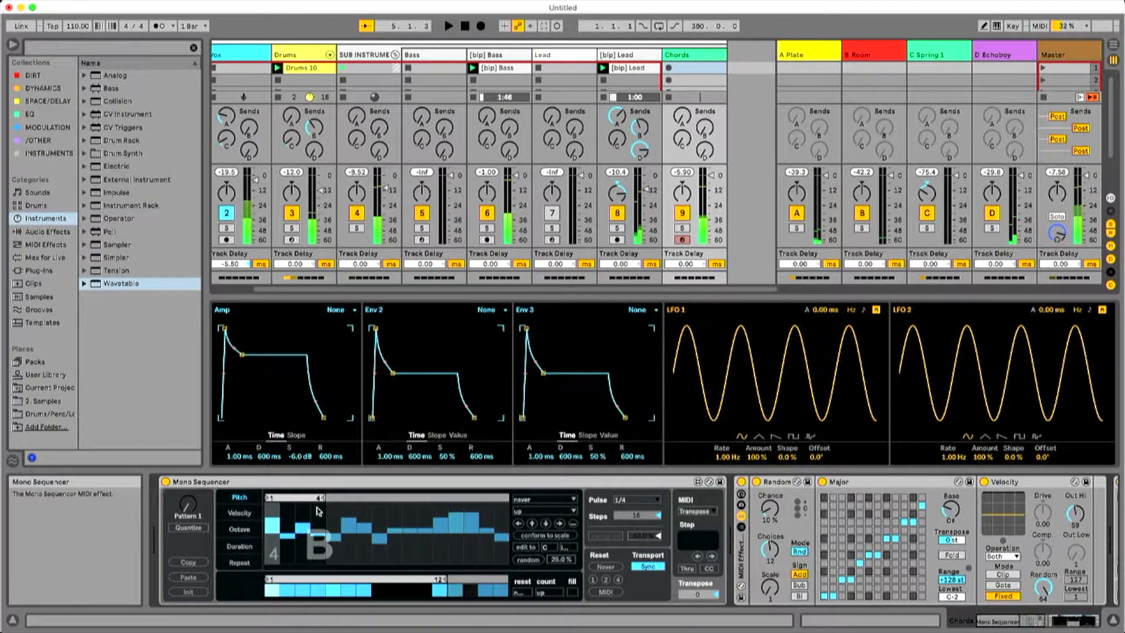
Extend the pitch and step-enable loops to 16 steps and leave only steps 1, 5, 9 and 13 enabled.
{"action": "left_click_drag", "start_coordinate": [321, 498], "coordinate": [507, 498]}
{"action": "left_click", "coordinate": [290, 588]}
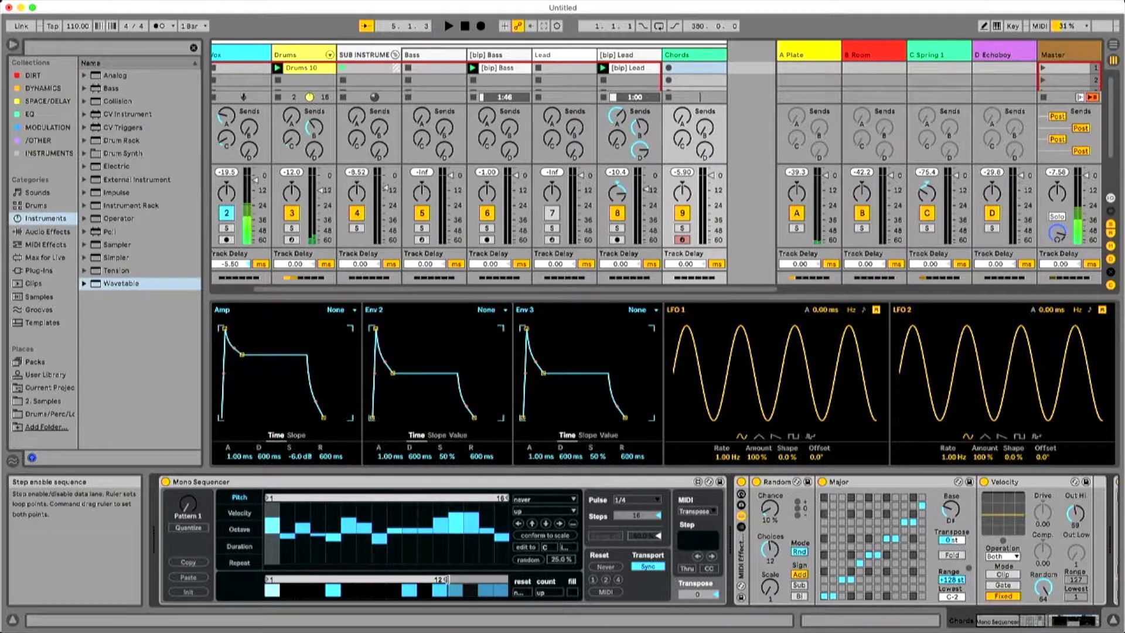
{"action": "left_click_drag", "start_coordinate": [448, 578], "coordinate": [518, 584]}
{"action": "left_click_drag", "start_coordinate": [442, 591], "coordinate": [491, 591]}
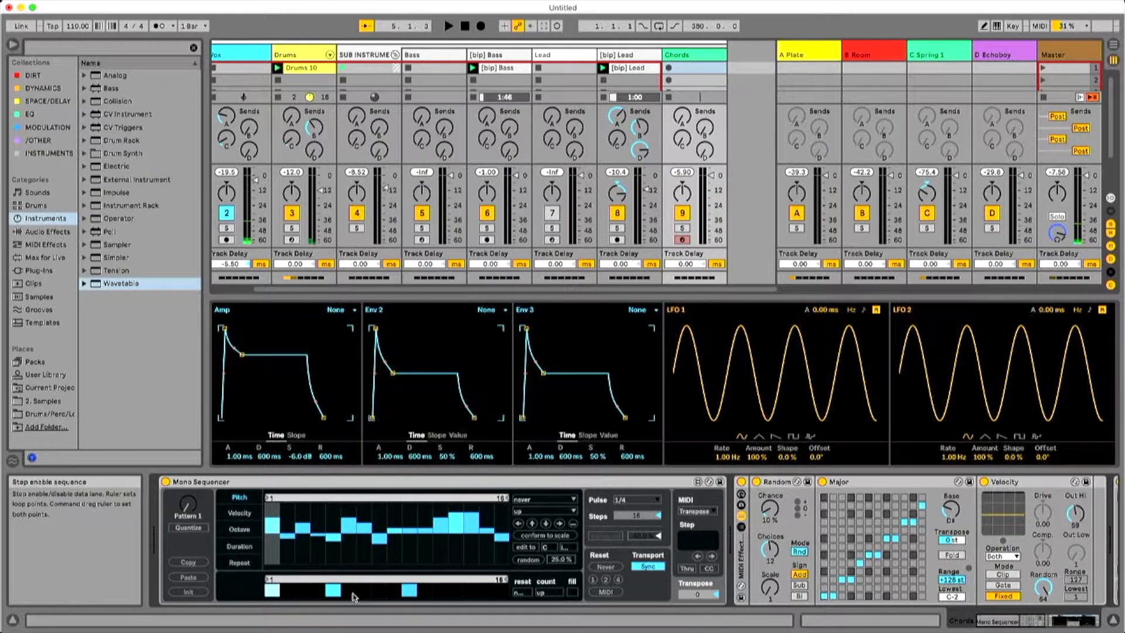
{"action": "left_click", "coordinate": [394, 592]}
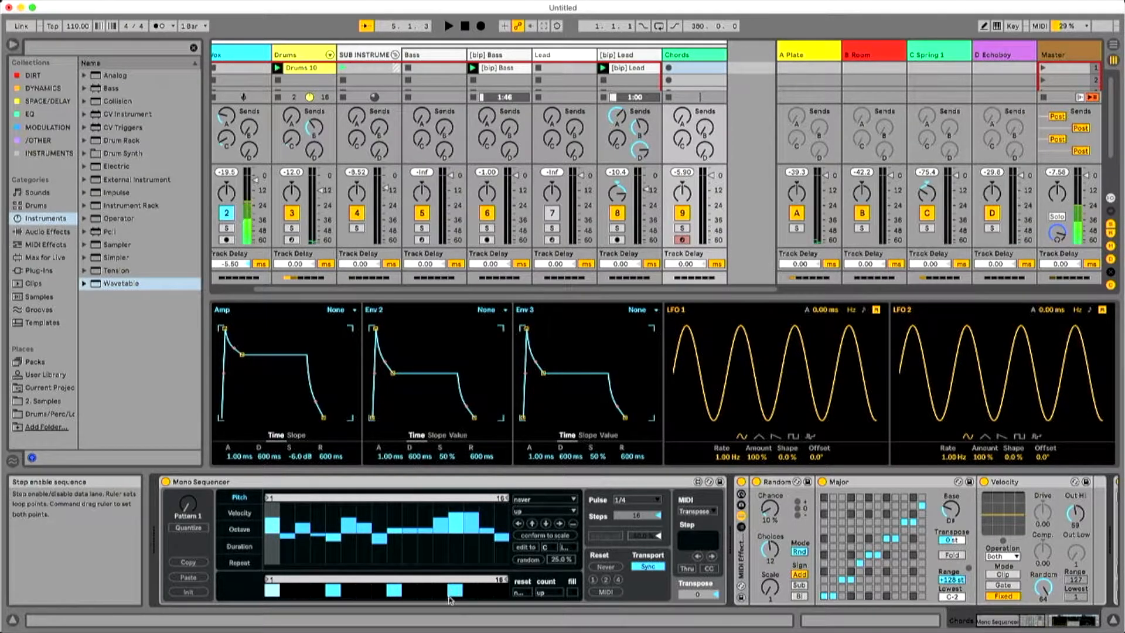
Play the pattern and lower the Mono Sequencer's repeat values to 0 across the four looped steps.
{"action": "key", "text": "space"}
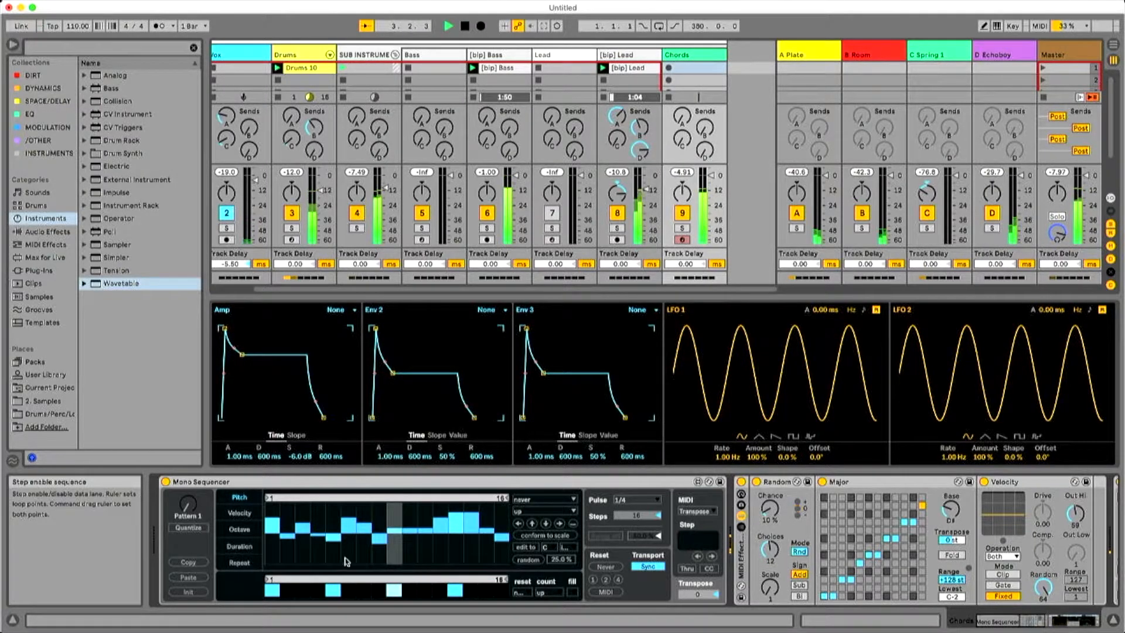
{"action": "left_click", "coordinate": [239, 562]}
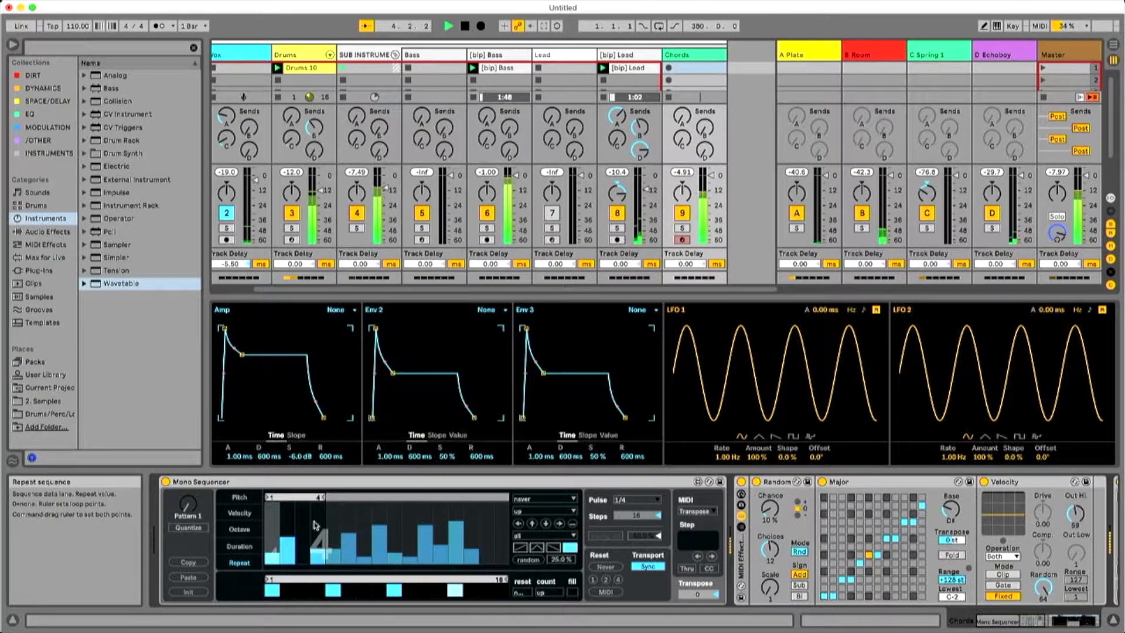
{"action": "mouse_move", "coordinate": [287, 539]}
{"action": "left_mouse_down"}
{"action": "mouse_move", "coordinate": [287, 566]}
{"action": "mouse_move", "coordinate": [274, 568]}
{"action": "mouse_move", "coordinate": [317, 567]}
{"action": "left_mouse_up"}
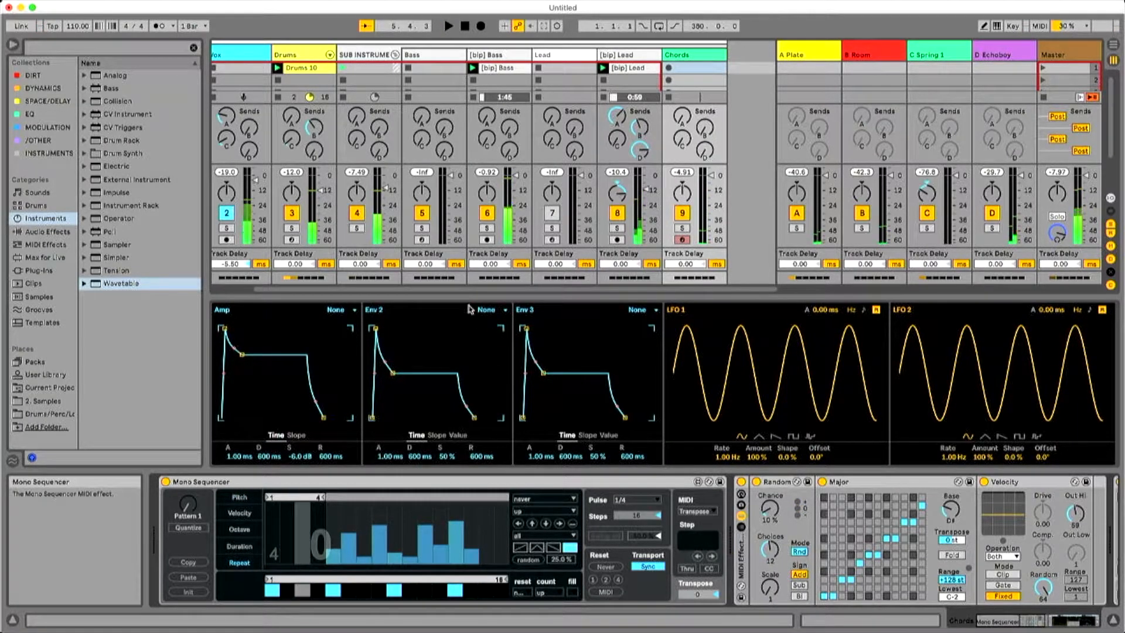
Search the whole library for "chord" and insert the Chord MIDI effect before Random on the Chords track.
{"action": "left_click", "coordinate": [150, 48]}
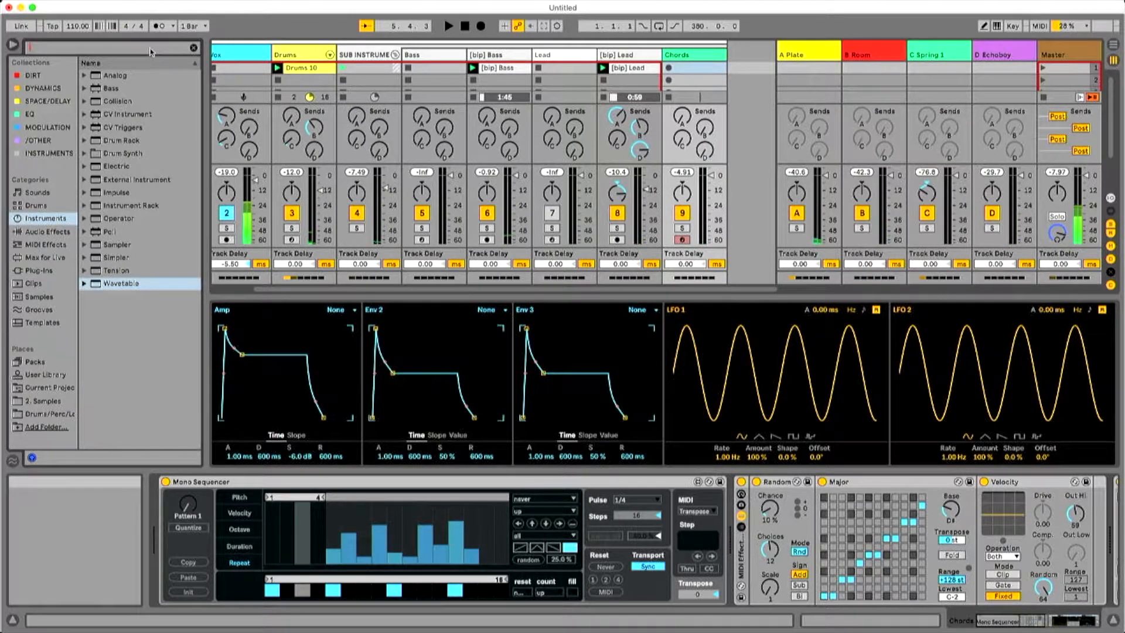
{"action": "type", "text": "chord"}
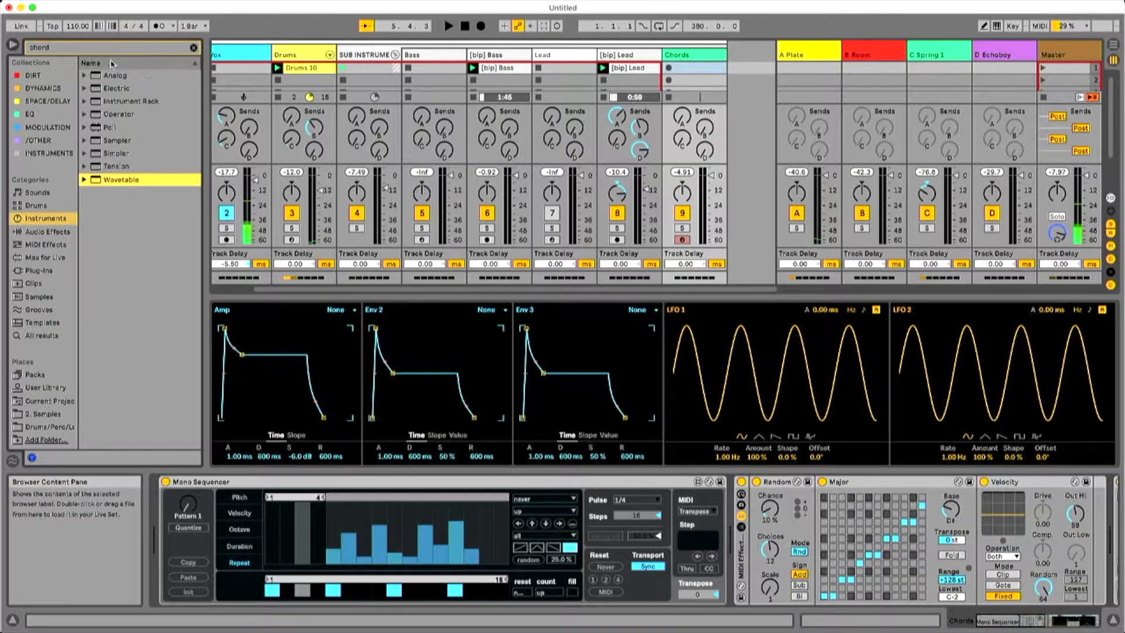
{"action": "key", "text": "super+f"}
{"action": "mouse_move", "coordinate": [119, 72]}
{"action": "left_mouse_down"}
{"action": "mouse_move", "coordinate": [766, 463]}
{"action": "mouse_move", "coordinate": [829, 515]}
{"action": "mouse_move", "coordinate": [1070, 525]}
{"action": "mouse_move", "coordinate": [997, 527]}
{"action": "mouse_move", "coordinate": [747, 487]}
{"action": "mouse_move", "coordinate": [759, 486]}
{"action": "left_mouse_up"}
Set the Chord effect's Shift 2 to +4 st and Shift 3 to +7 st, and audition the result.
{"action": "key", "text": "space"}
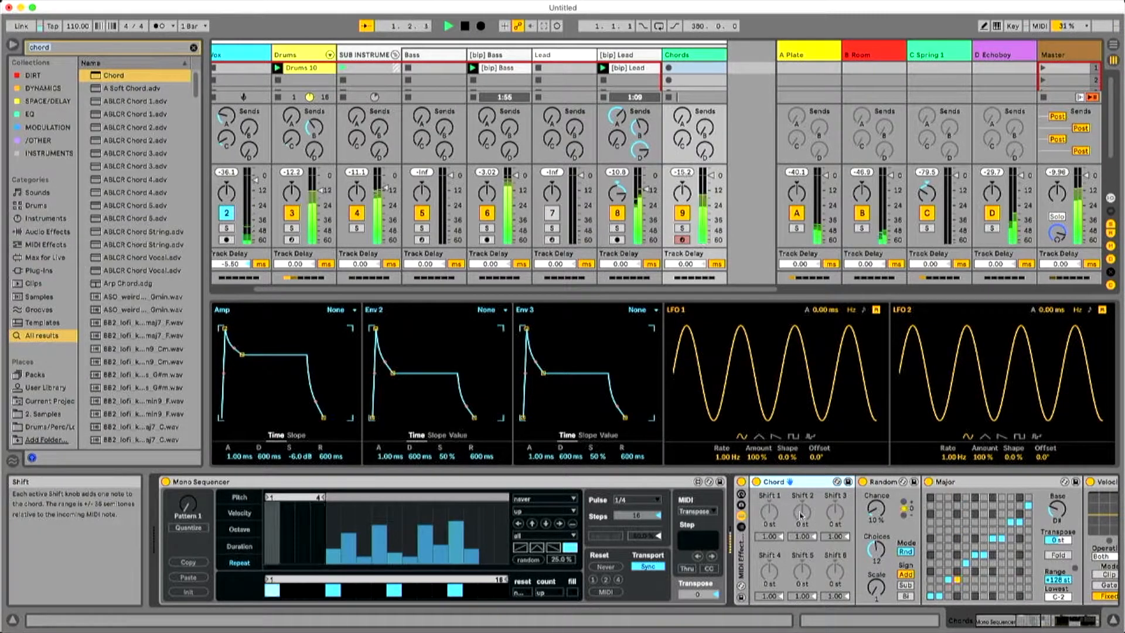
{"action": "mouse_move", "coordinate": [798, 514]}
{"action": "left_mouse_down"}
{"action": "mouse_move", "coordinate": [797, 505]}
{"action": "mouse_move", "coordinate": [802, 519]}
{"action": "left_mouse_up"}
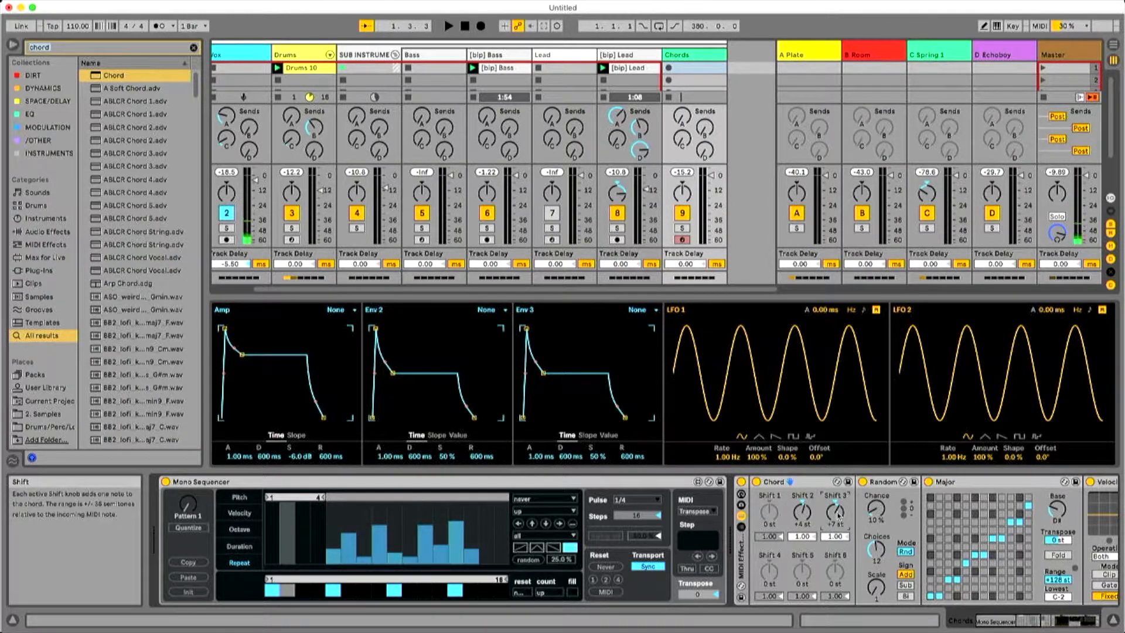
{"action": "key", "text": "space"}
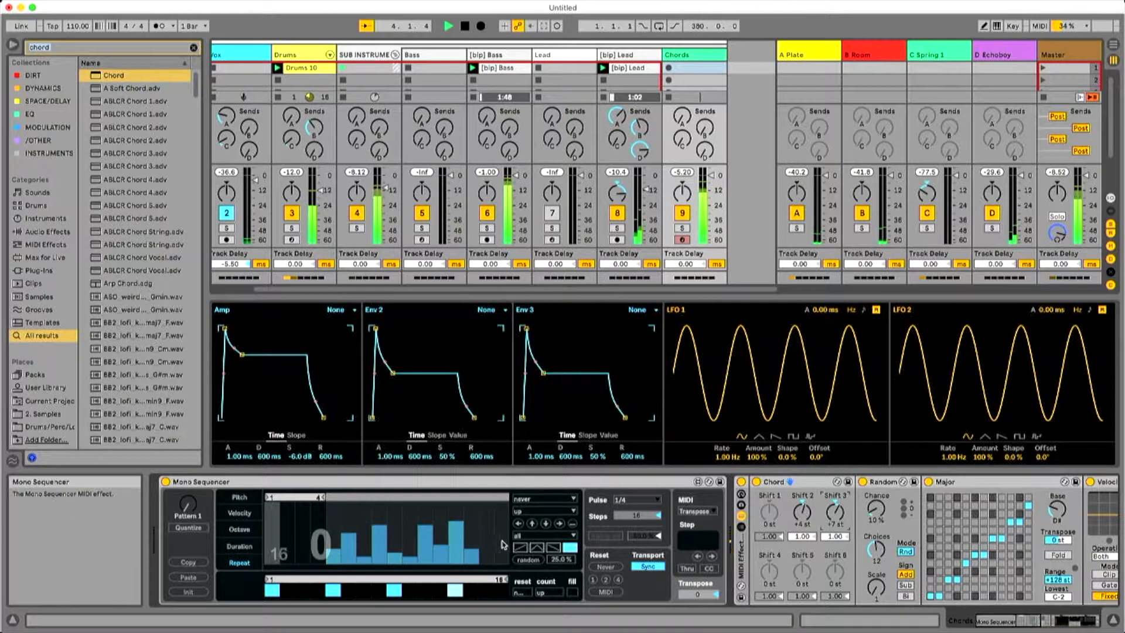
Set every step of the Mono Sequencer's octave lane to 0 and raise the durations of the three looped duration steps.
{"action": "left_click", "coordinate": [250, 531]}
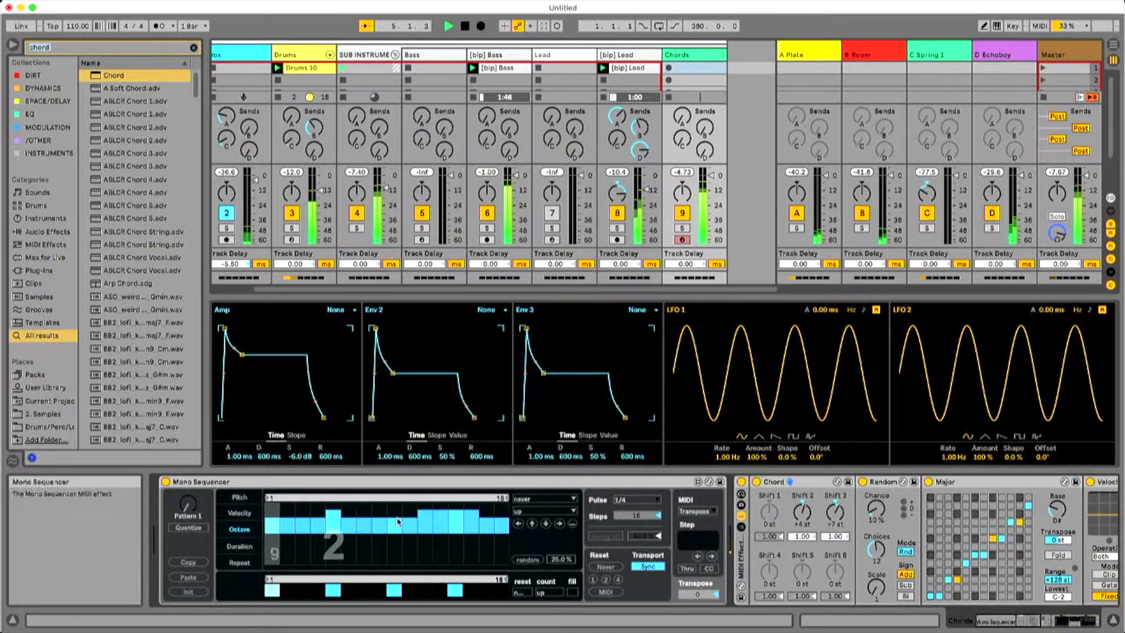
{"action": "left_click_drag", "start_coordinate": [267, 526], "coordinate": [508, 531]}
{"action": "left_click_drag", "start_coordinate": [280, 532], "coordinate": [535, 533]}
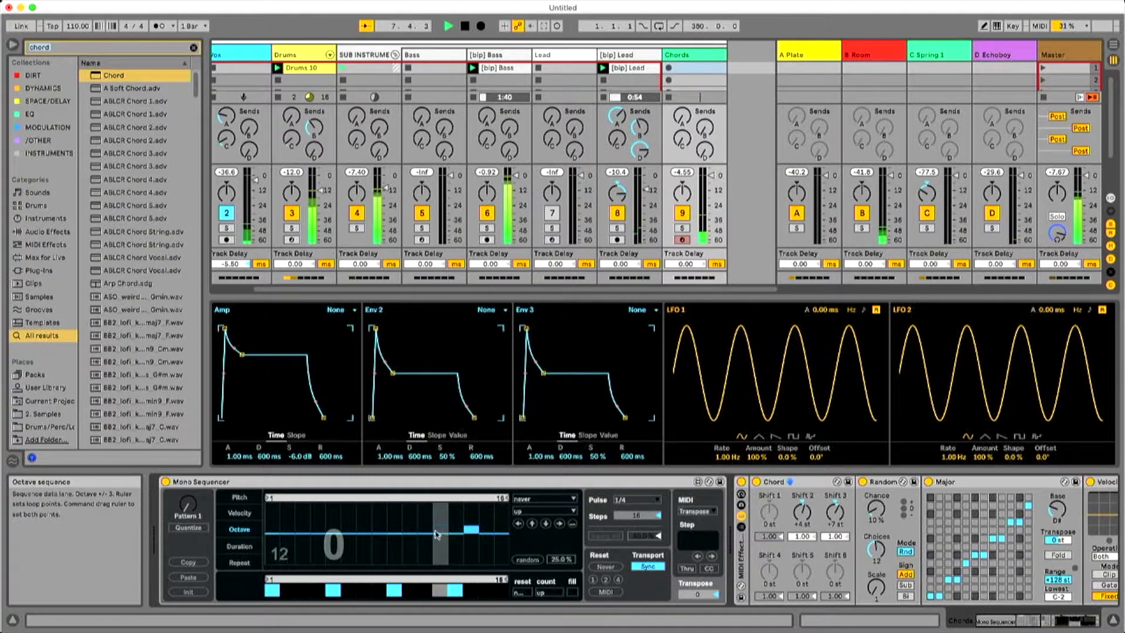
{"action": "left_click_drag", "start_coordinate": [466, 532], "coordinate": [451, 534]}
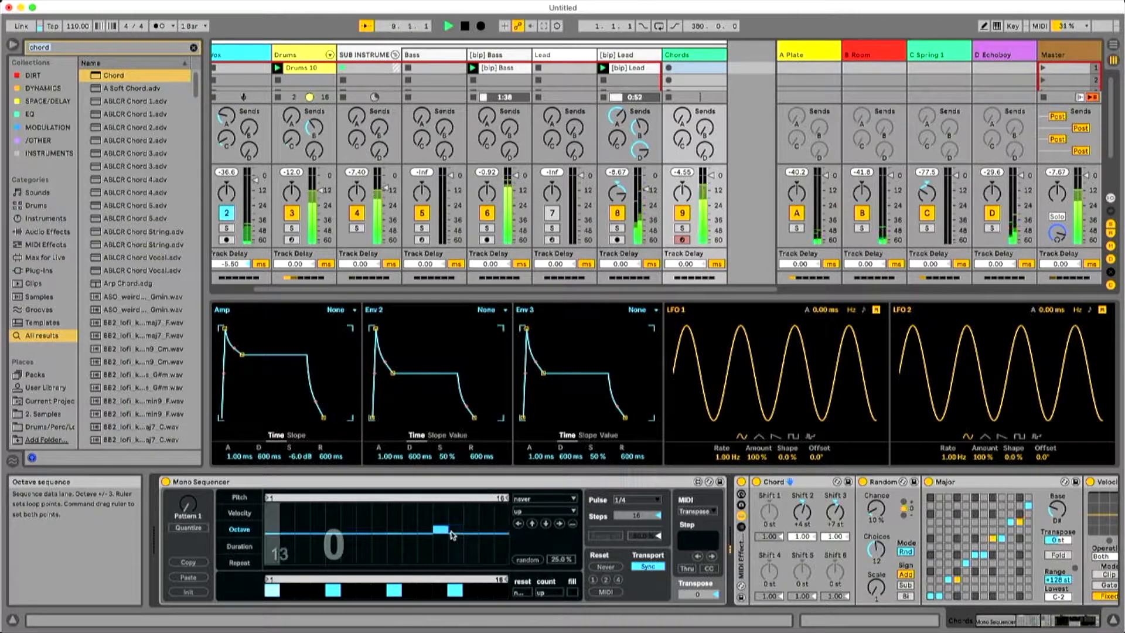
{"action": "left_click", "coordinate": [240, 546]}
{"action": "left_click", "coordinate": [273, 542]}
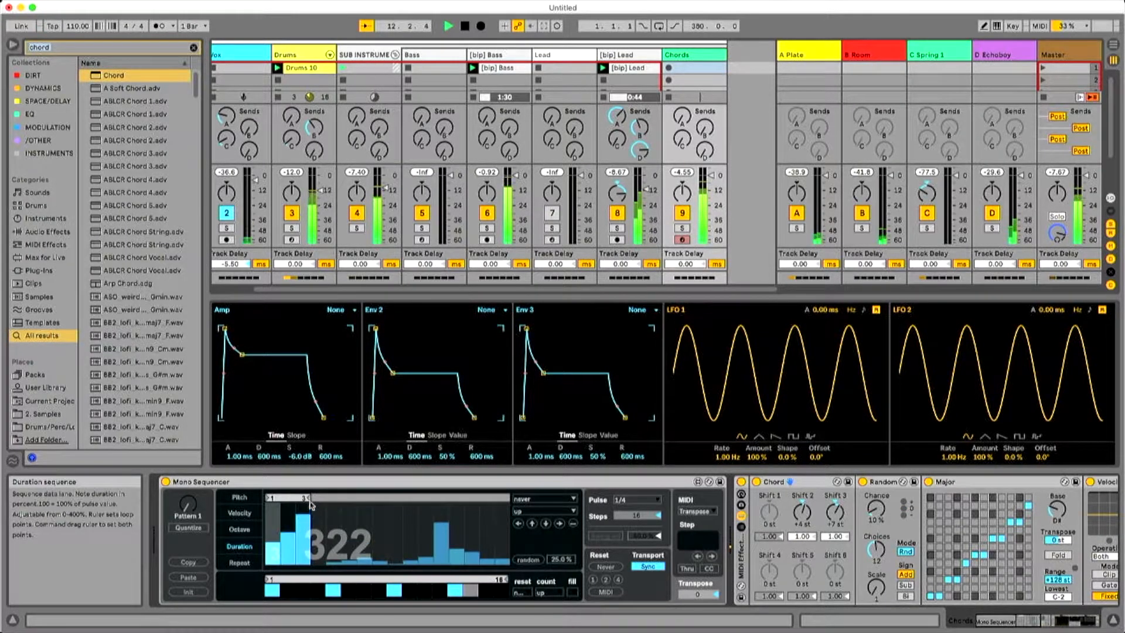
{"action": "left_click", "coordinate": [1047, 620]}
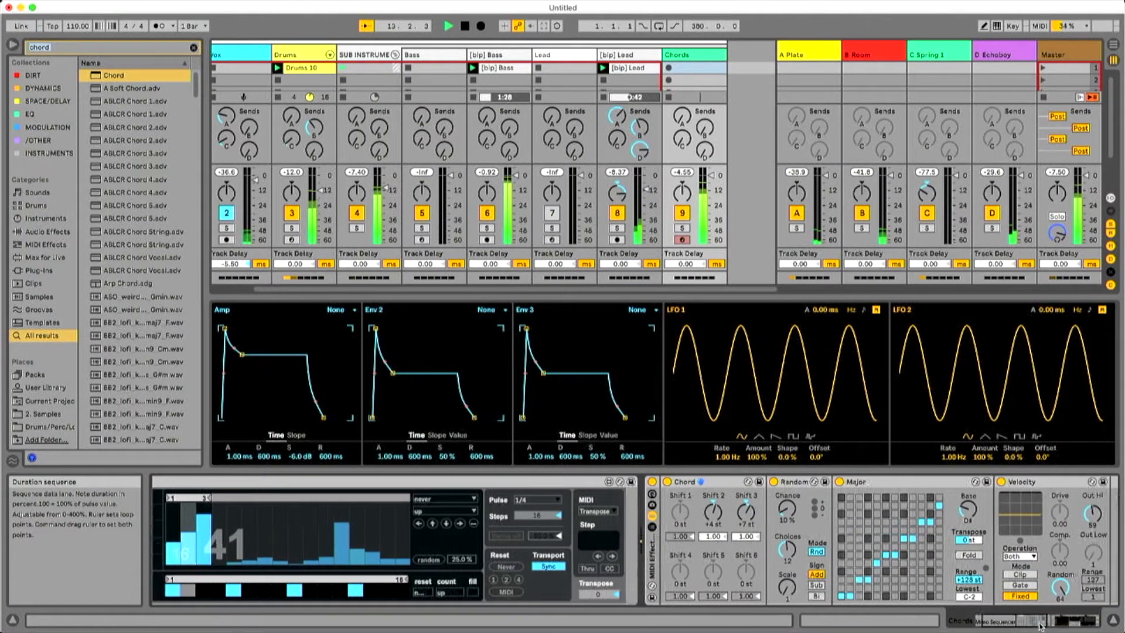
{"action": "left_click", "coordinate": [1049, 622]}
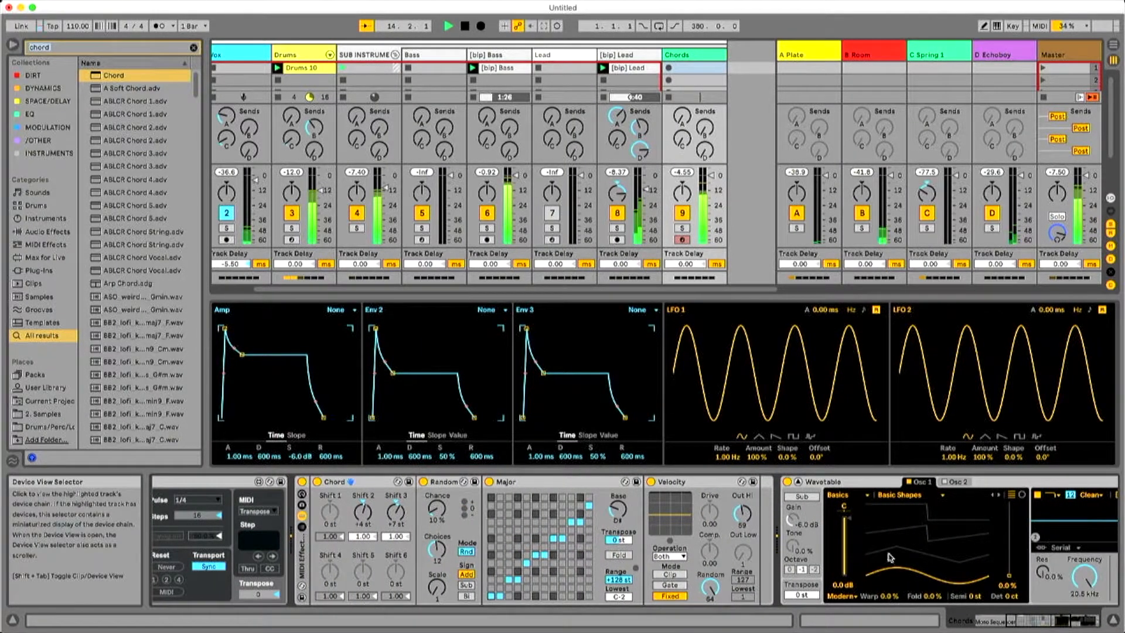
{"action": "left_click", "coordinate": [1022, 621]}
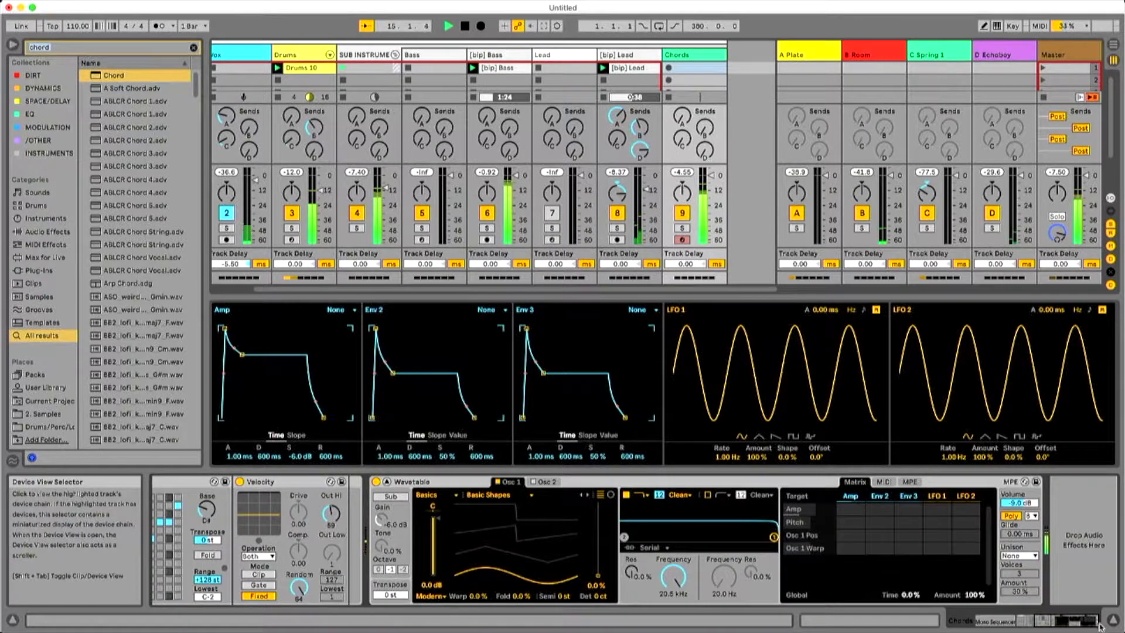
{"action": "left_click", "coordinate": [1018, 620]}
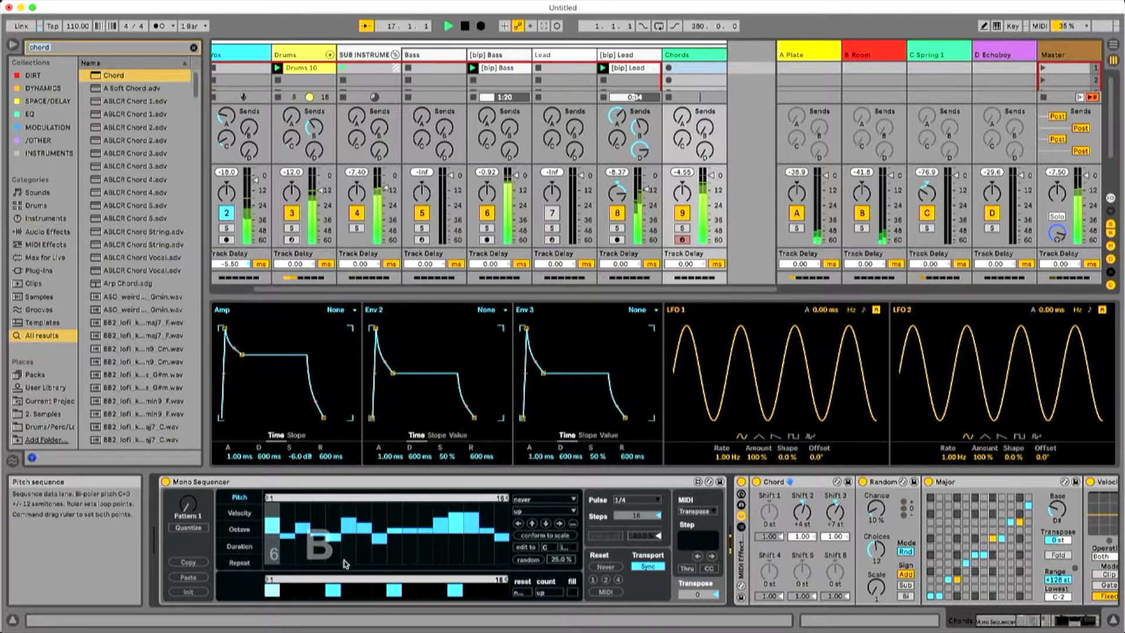
In the Mono Sequencer's pitch lane, raise step 5, adjust step 9 and lower step 1 while auditioning the pattern.
{"action": "left_click", "coordinate": [334, 516]}
{"action": "left_click_drag", "start_coordinate": [334, 516], "coordinate": [329, 514]}
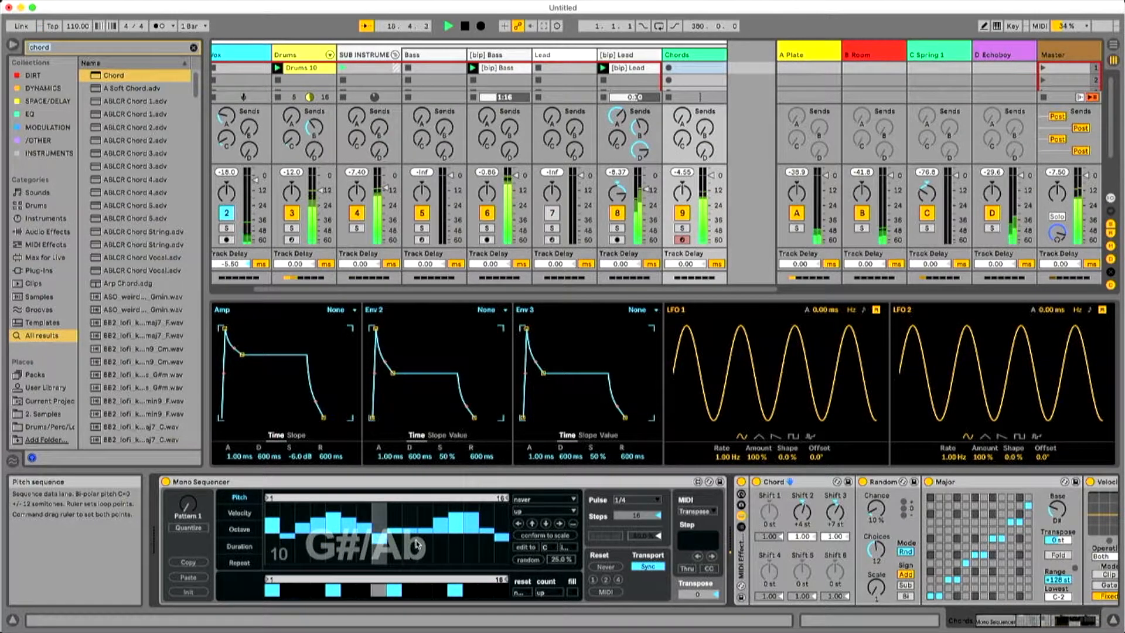
{"action": "left_click", "coordinate": [393, 537]}
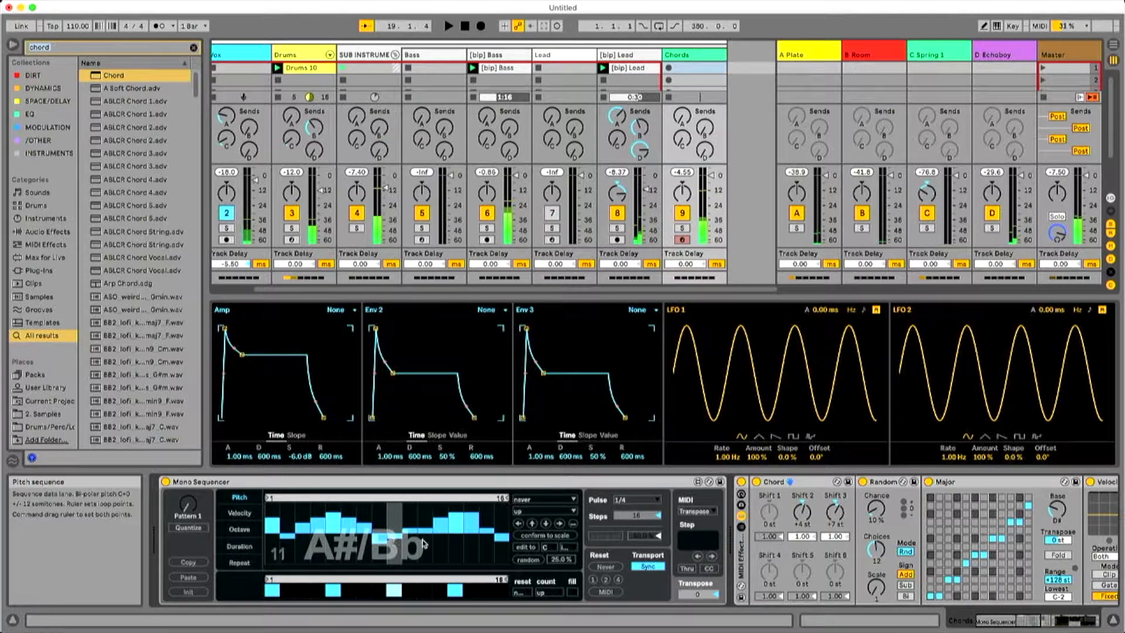
{"action": "left_click", "coordinate": [549, 536]}
{"action": "key", "text": "space"}
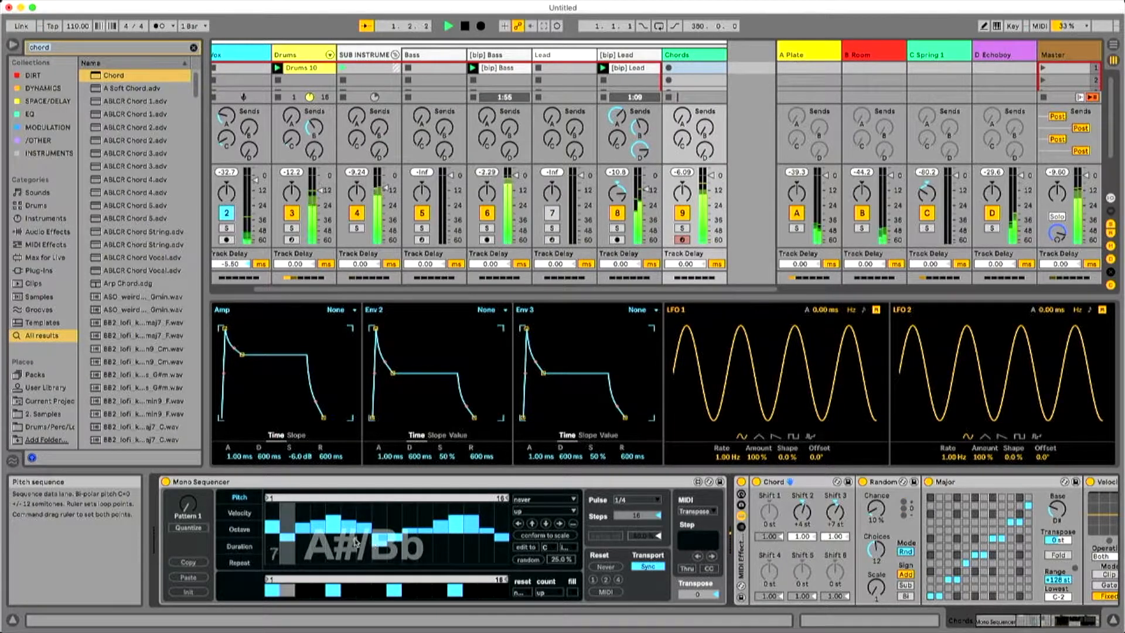
{"action": "left_click_drag", "start_coordinate": [274, 524], "coordinate": [275, 534]}
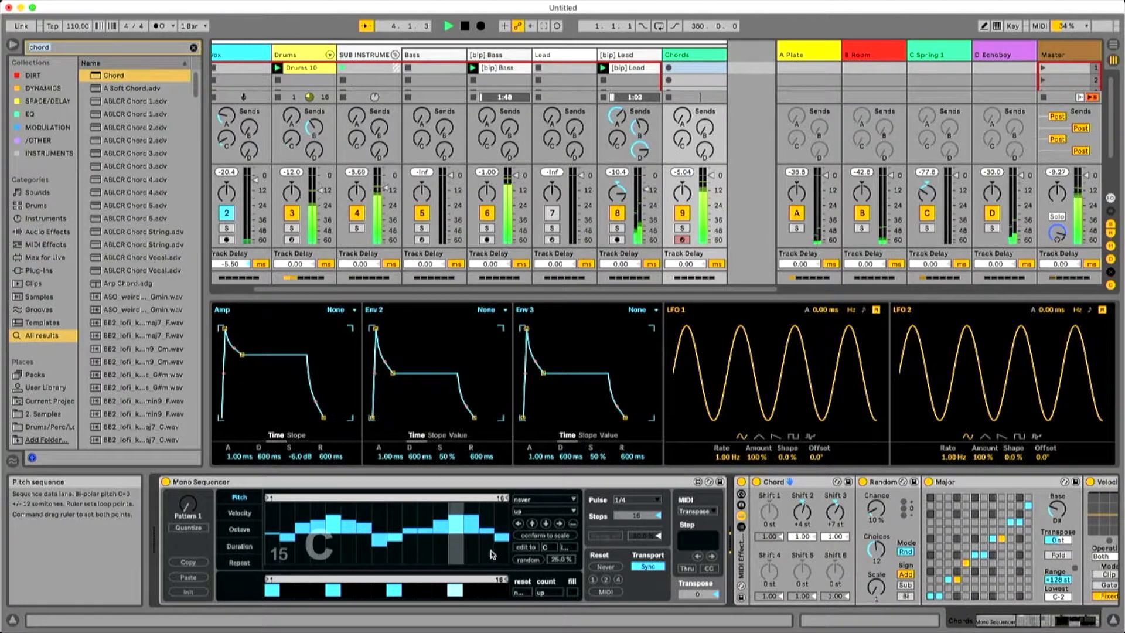
Enable step 15, raise its pitch to F#/Gb, and play the pattern again.
{"action": "key", "text": "space"}
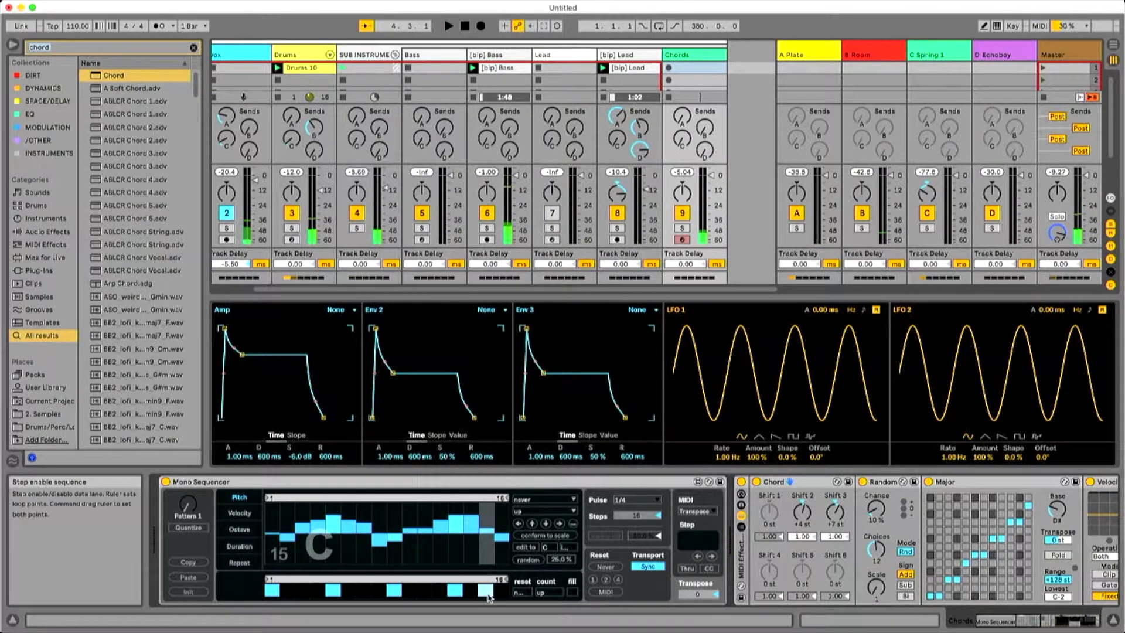
{"action": "left_click_drag", "start_coordinate": [485, 538], "coordinate": [488, 523]}
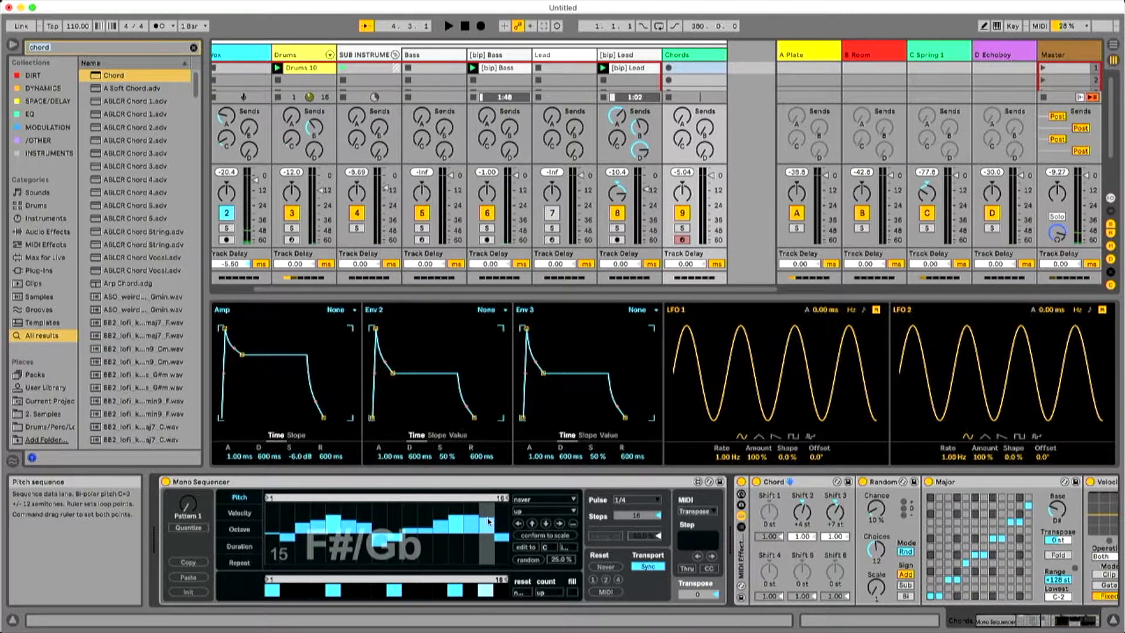
{"action": "key", "text": "space"}
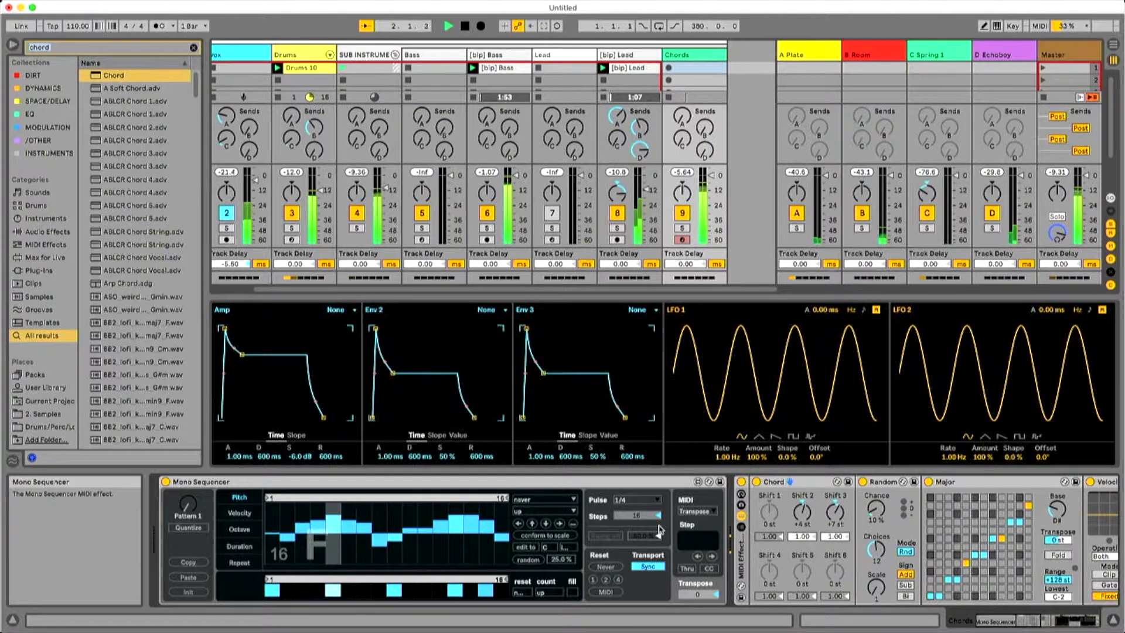
Enable steps 12 and 14 in place of steps 13 and 15, and adjust the pitch of step 14.
{"action": "left_click", "coordinate": [1066, 622]}
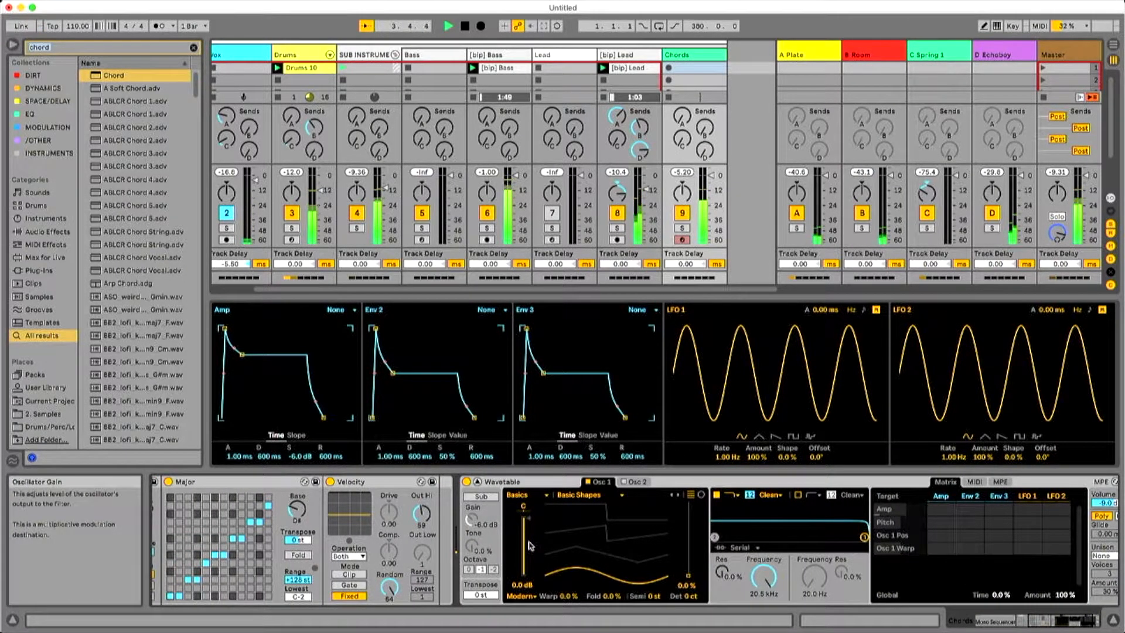
{"action": "key", "text": "space"}
{"action": "left_click_drag", "start_coordinate": [1056, 620], "coordinate": [999, 621]}
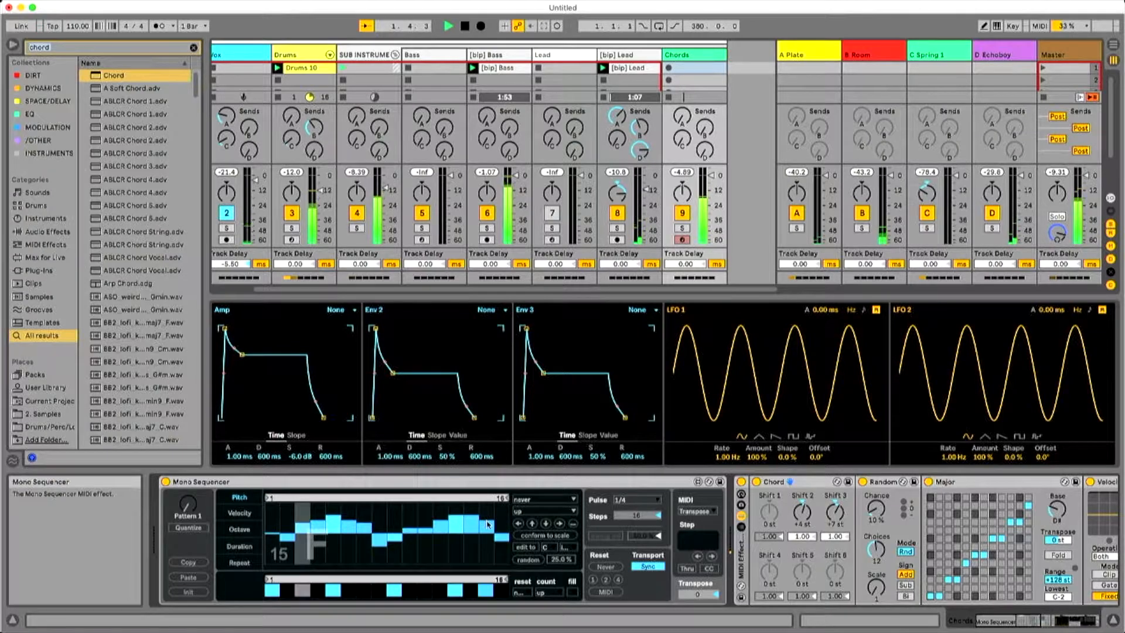
{"action": "left_click", "coordinate": [441, 590]}
{"action": "left_click", "coordinate": [455, 591]}
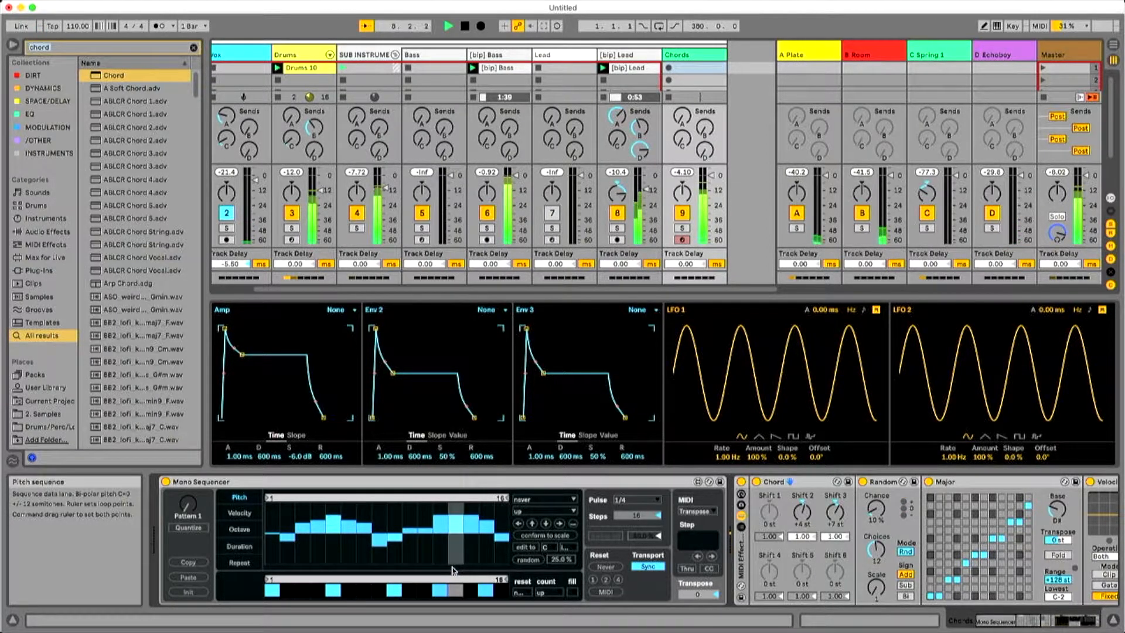
{"action": "left_click", "coordinate": [472, 591]}
{"action": "left_click", "coordinate": [481, 594]}
{"action": "left_click", "coordinate": [473, 528]}
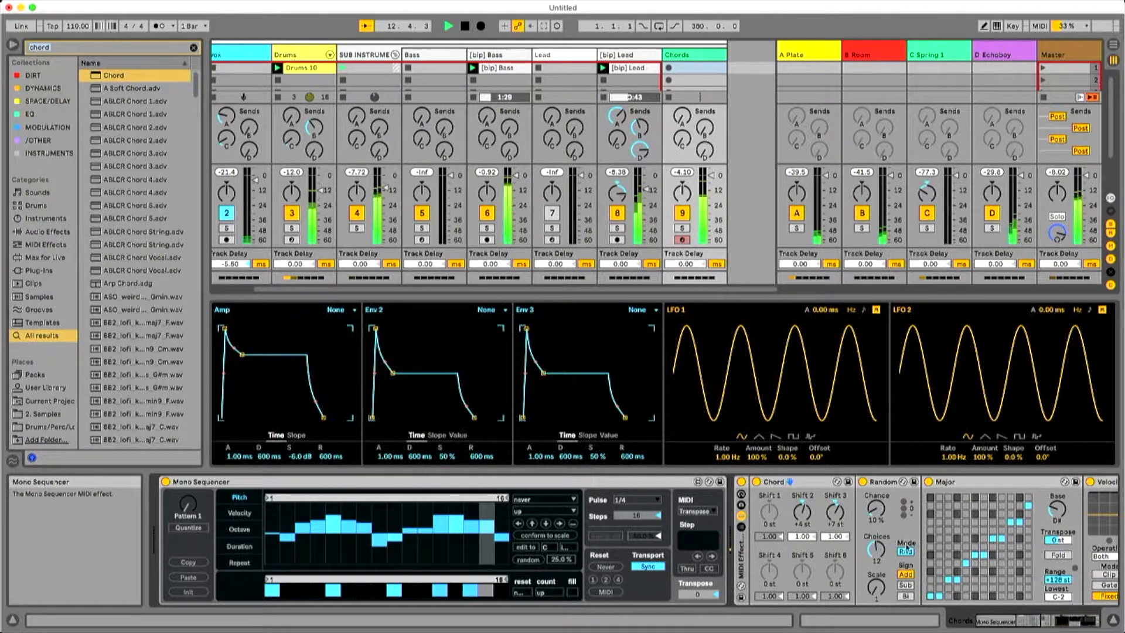
Stop playback and raise Wavetable's Osc 1 wavetable position to 11%.
{"action": "key", "text": "space"}
{"action": "left_click", "coordinate": [857, 485]}
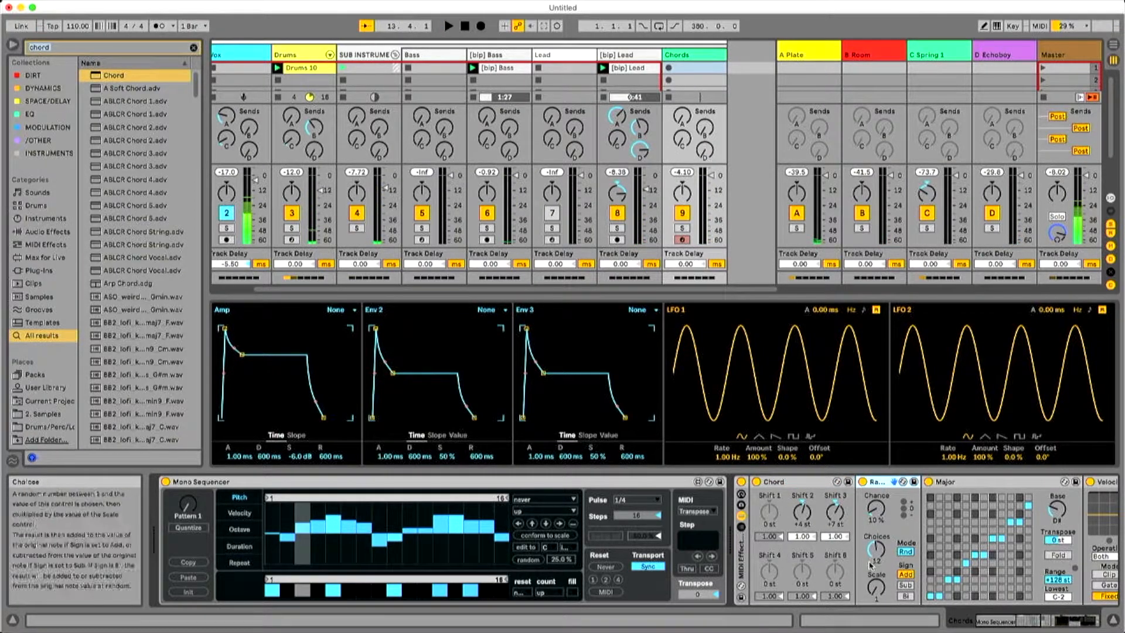
{"action": "left_click", "coordinate": [1067, 619]}
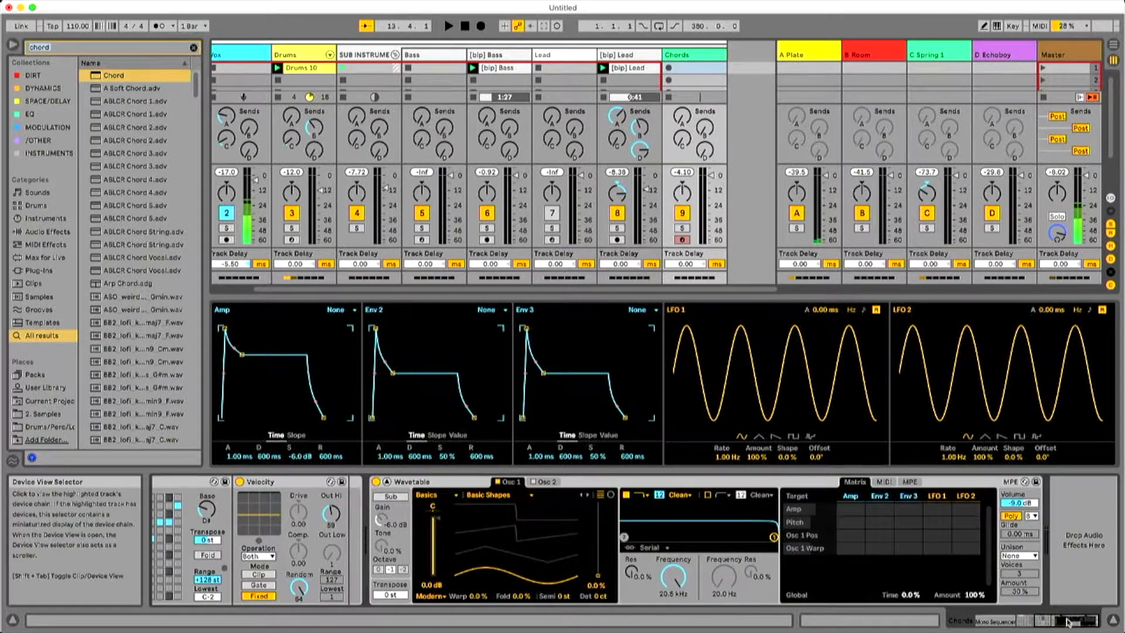
{"action": "mouse_move", "coordinate": [599, 580]}
{"action": "left_mouse_down"}
{"action": "mouse_move", "coordinate": [599, 549]}
{"action": "mouse_move", "coordinate": [599, 567]}
{"action": "left_mouse_up"}
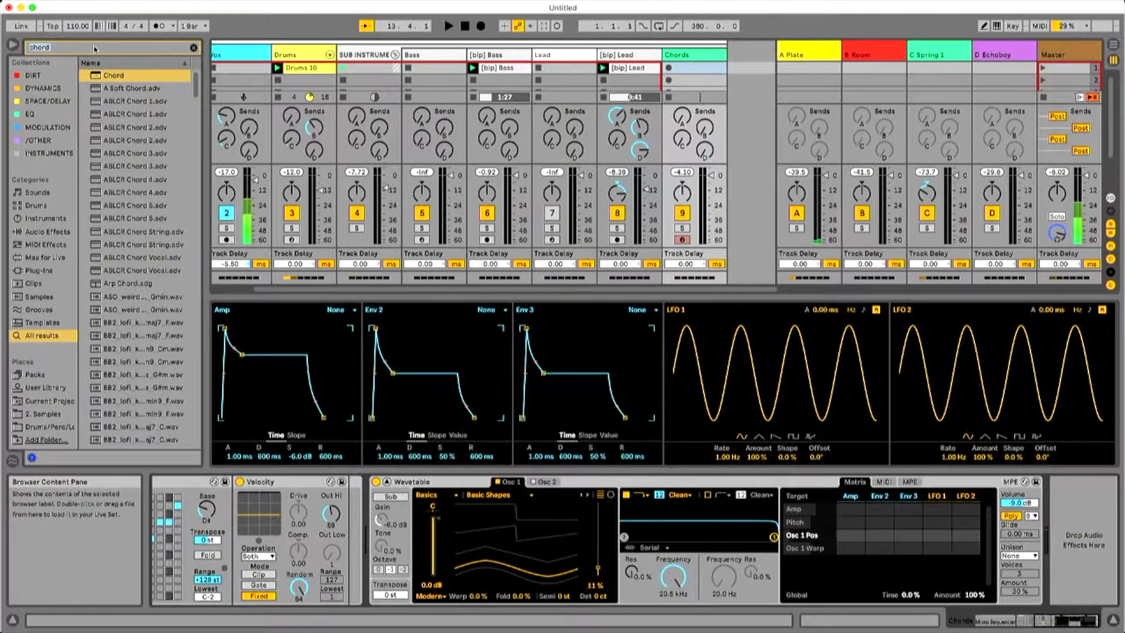
Search the library for "express" and insert Expression Control before Wavetable on the Chords track.
{"action": "key", "text": "BackSpace"}
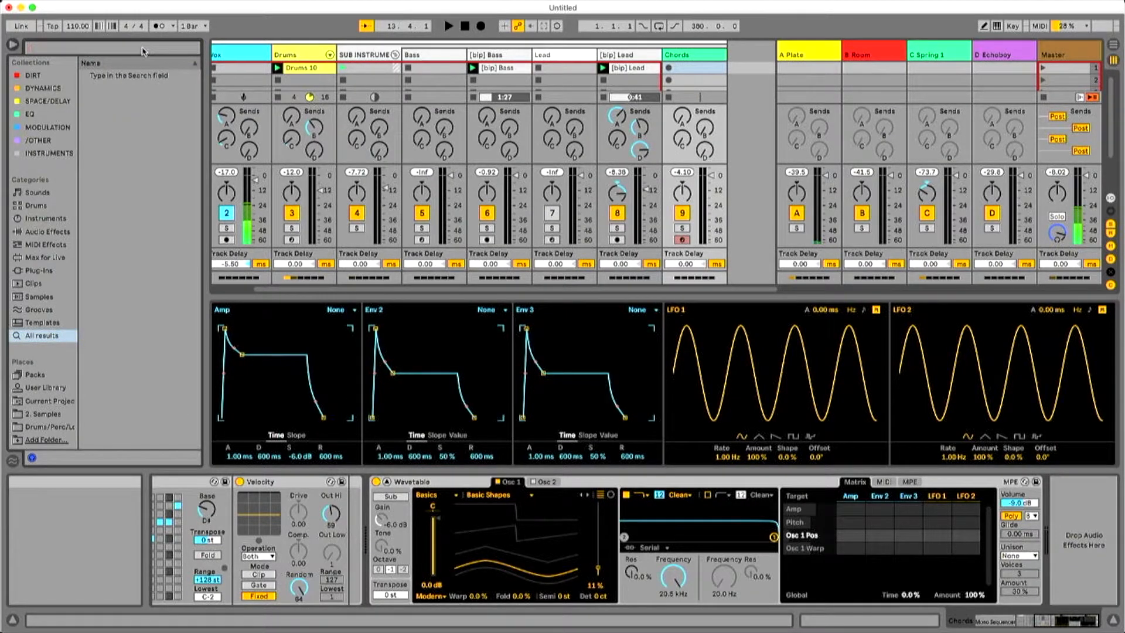
{"action": "type", "text": "express"}
{"action": "left_click_drag", "start_coordinate": [139, 74], "coordinate": [387, 530]}
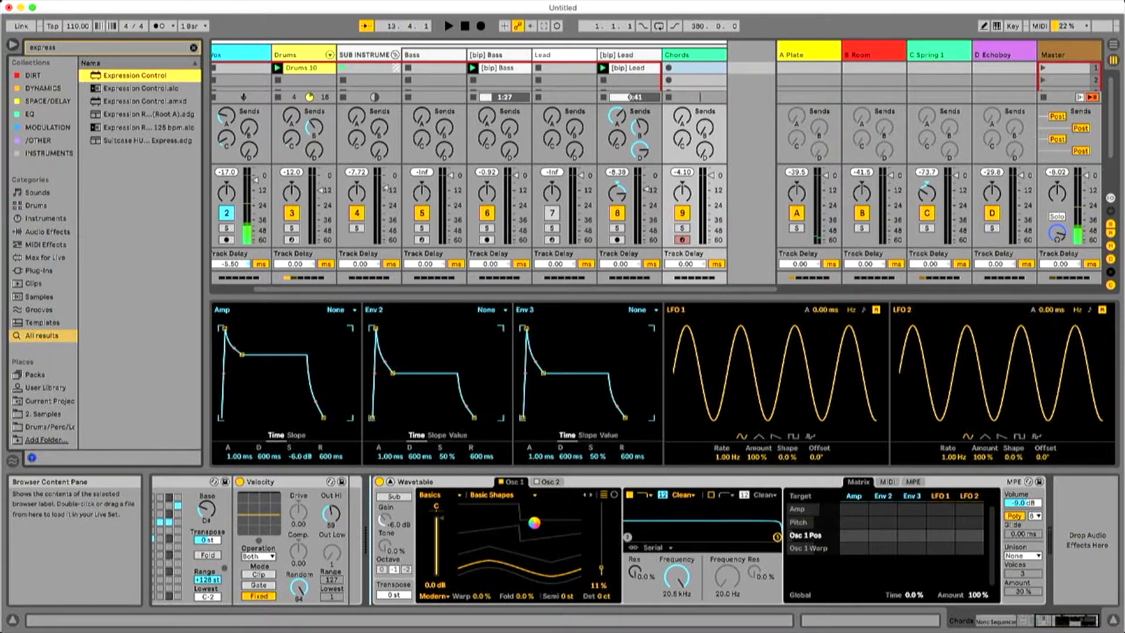
{"action": "left_click_drag", "start_coordinate": [387, 531], "coordinate": [387, 531]}
Set Expression Control's first input to Random and map its first three rows to Osc 1's position, Warp and Fold.
{"action": "left_click", "coordinate": [401, 513]}
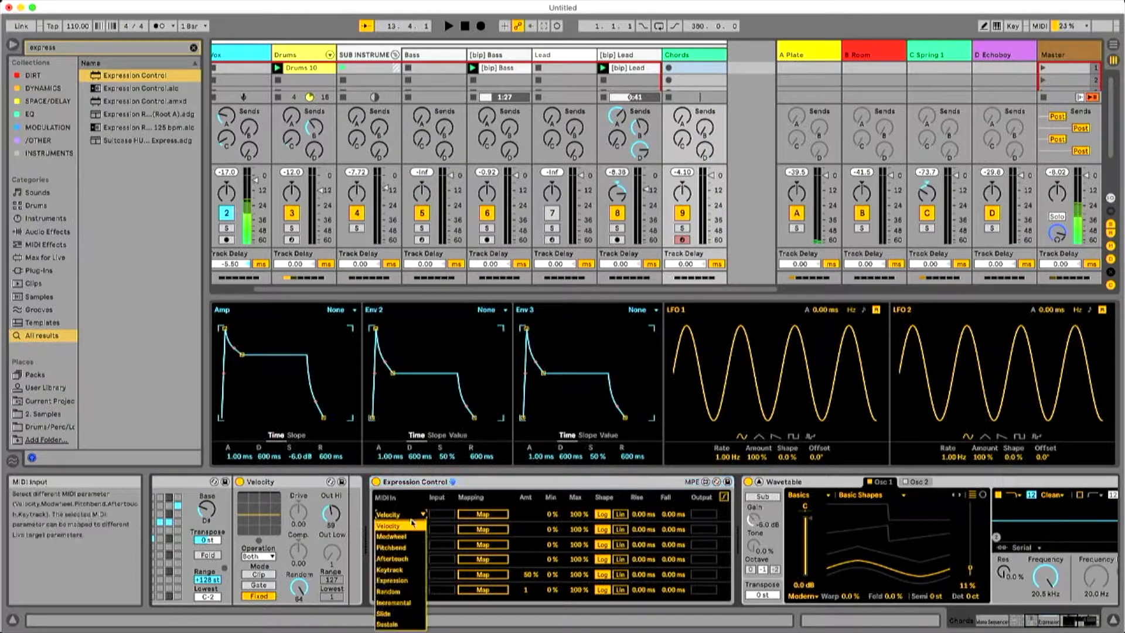
{"action": "left_click", "coordinate": [399, 591]}
{"action": "left_click", "coordinate": [482, 514]}
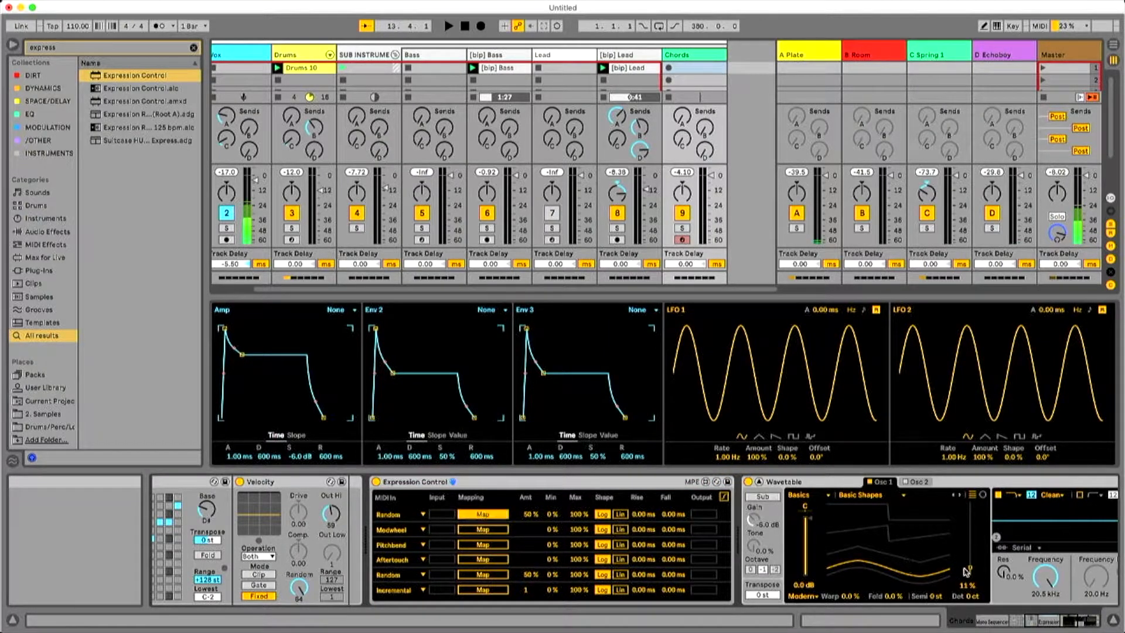
{"action": "left_click", "coordinate": [805, 523]}
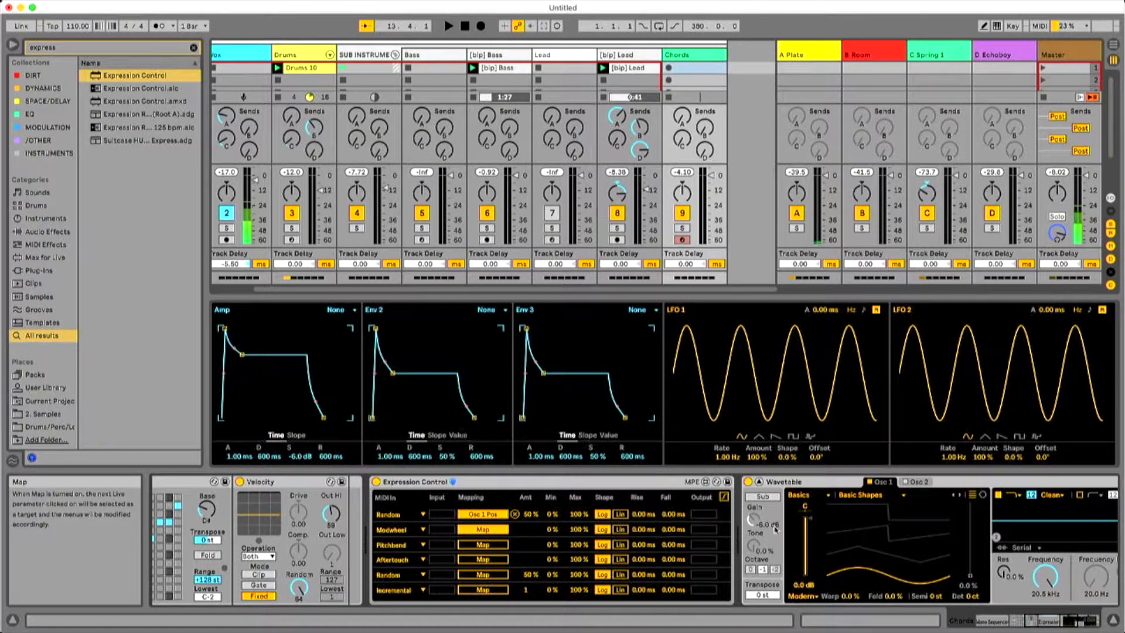
{"action": "left_click", "coordinate": [846, 599]}
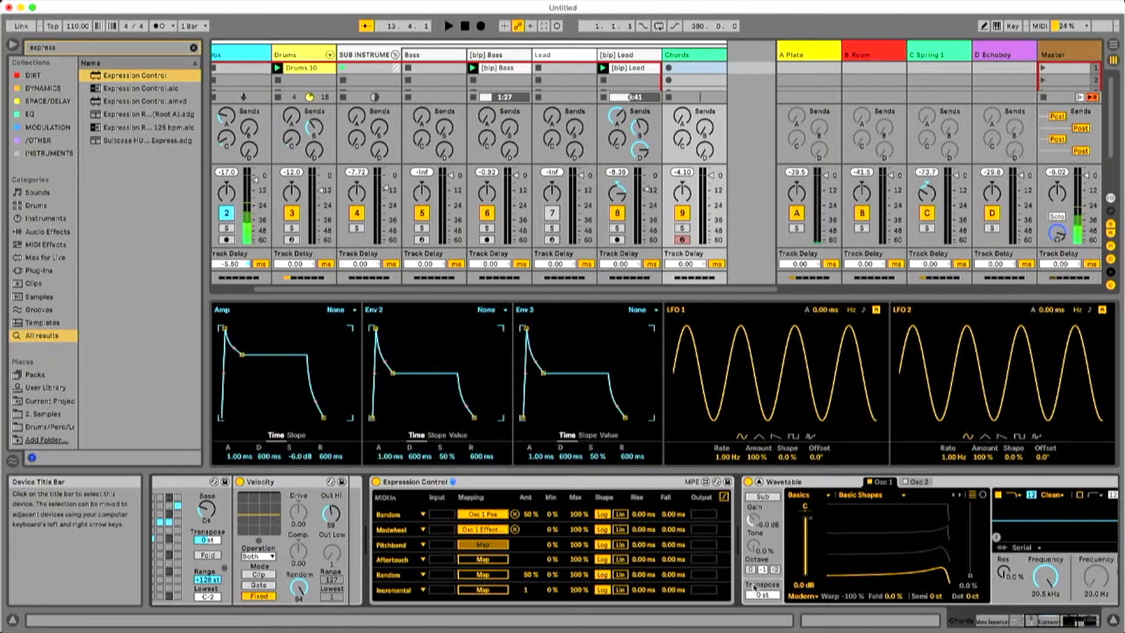
{"action": "left_click", "coordinate": [885, 597]}
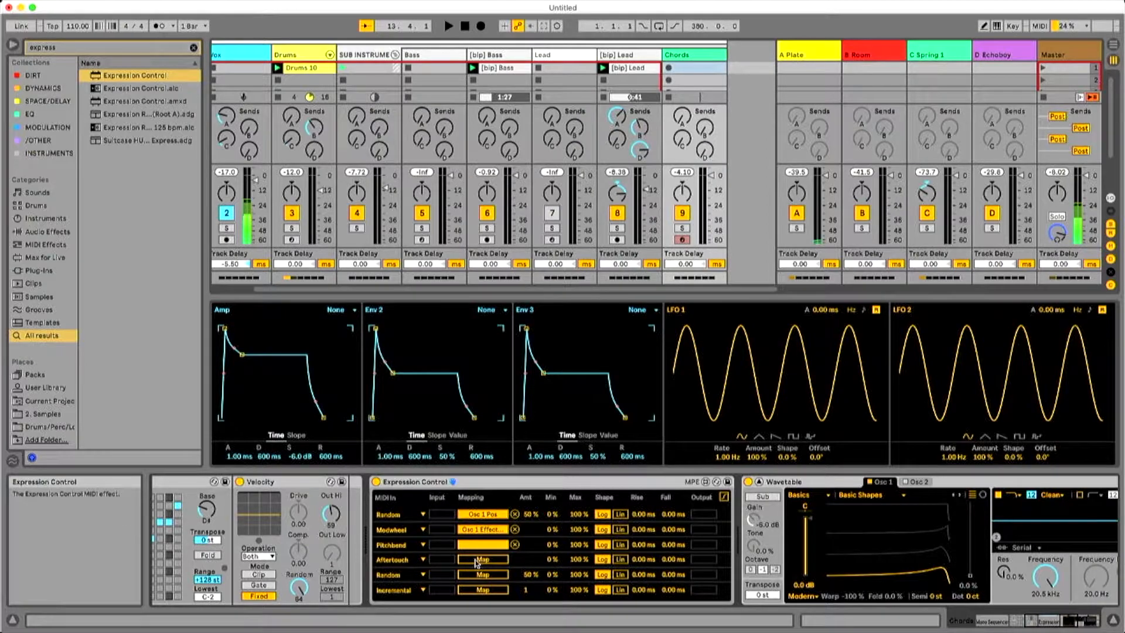
Change Expression Control's second and third inputs to Random and start playback.
{"action": "left_click", "coordinate": [417, 546]}
{"action": "left_click", "coordinate": [404, 515]}
{"action": "left_click", "coordinate": [406, 513]}
{"action": "left_click", "coordinate": [388, 484]}
{"action": "key", "text": "space"}
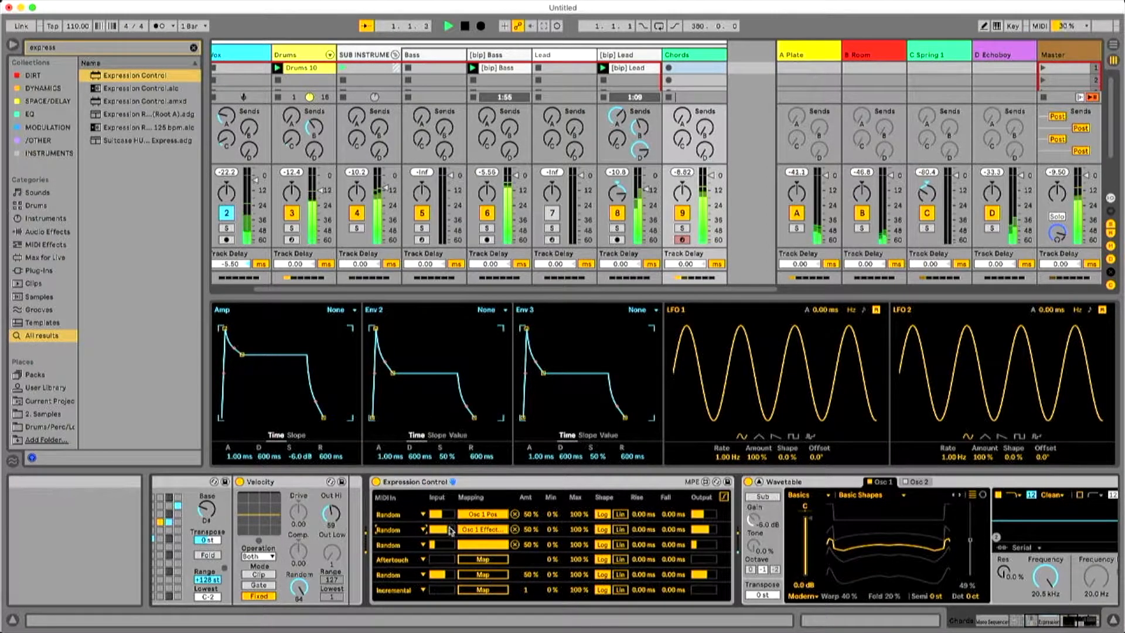
Set Expression Control's fourth input to Random and map it to Osc 1 Detune.
{"action": "left_click", "coordinate": [425, 562]}
{"action": "left_click", "coordinate": [405, 509]}
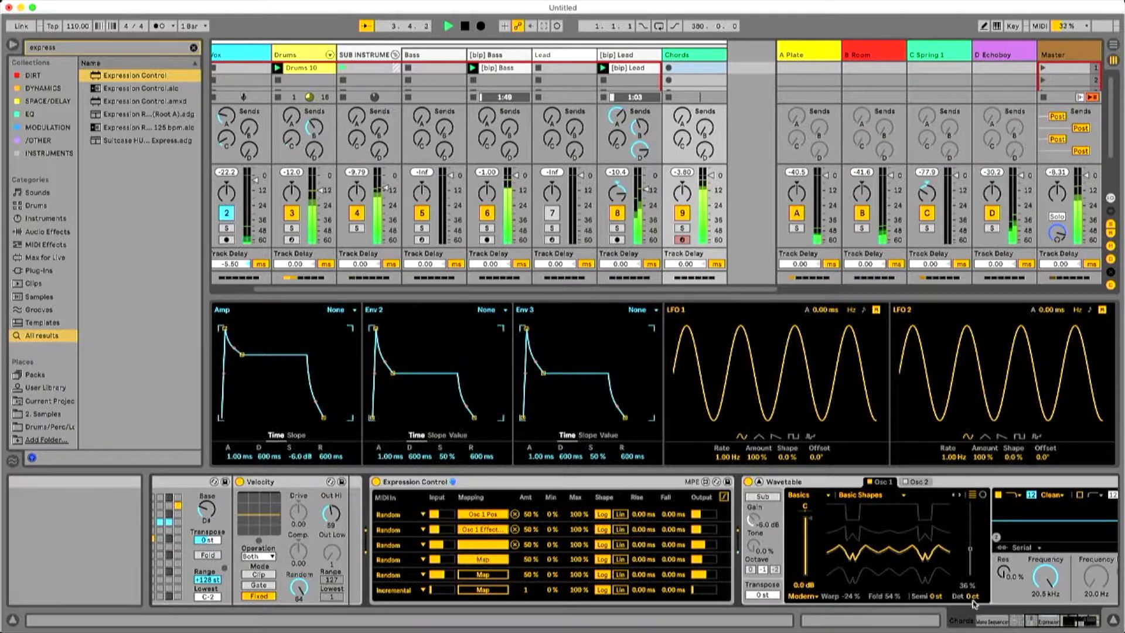
{"action": "left_click", "coordinate": [949, 601]}
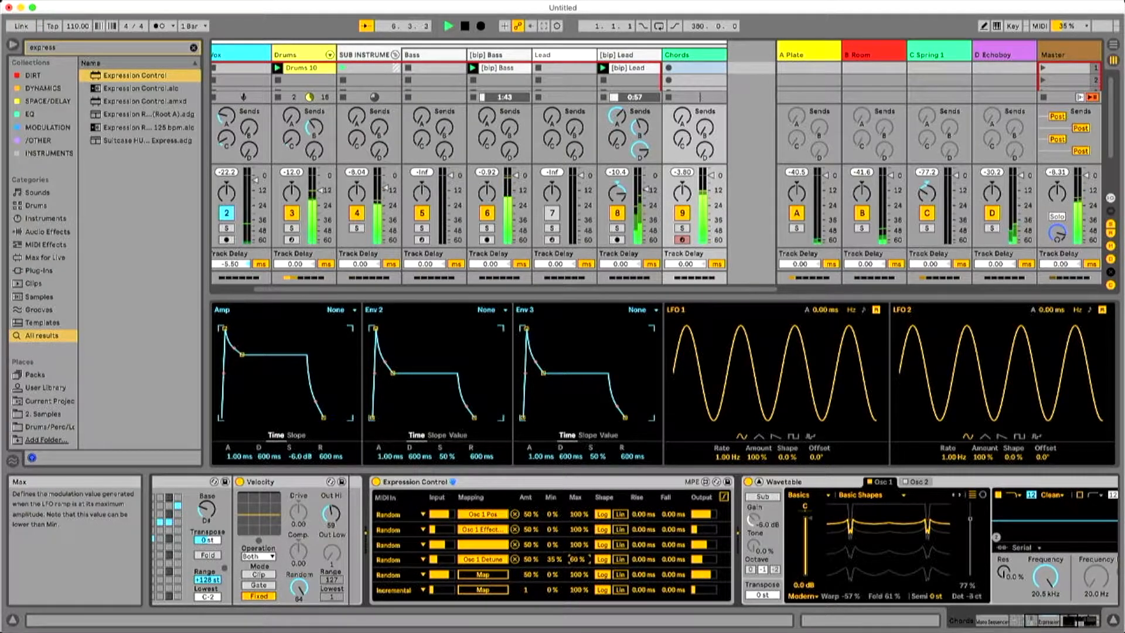
Limit the Detune mapping's range to 46–57% and lower the maximums of the Fold and Warp mappings to 16% and 15%.
{"action": "left_click_drag", "start_coordinate": [555, 561], "coordinate": [555, 555]}
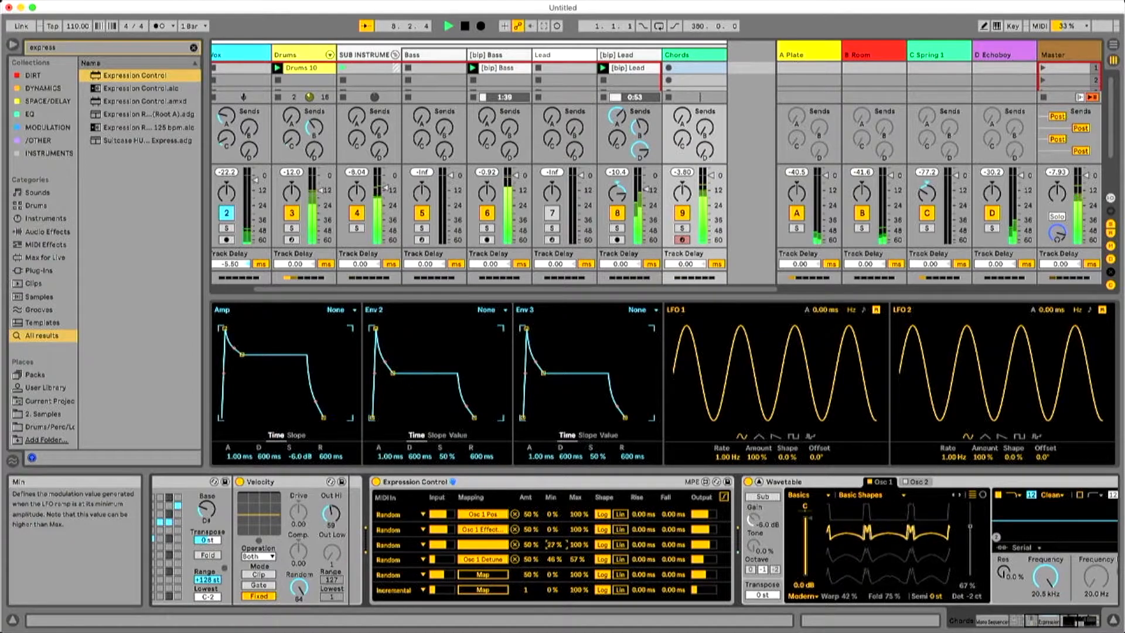
{"action": "left_click_drag", "start_coordinate": [575, 546], "coordinate": [576, 609]}
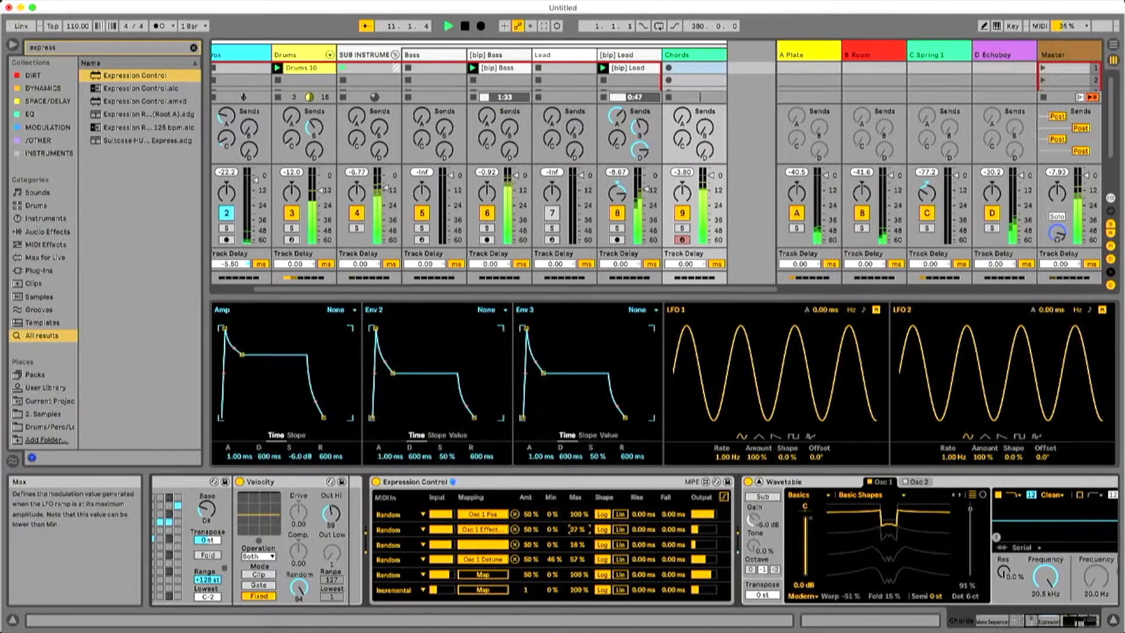
{"action": "left_click_drag", "start_coordinate": [579, 529], "coordinate": [578, 583]}
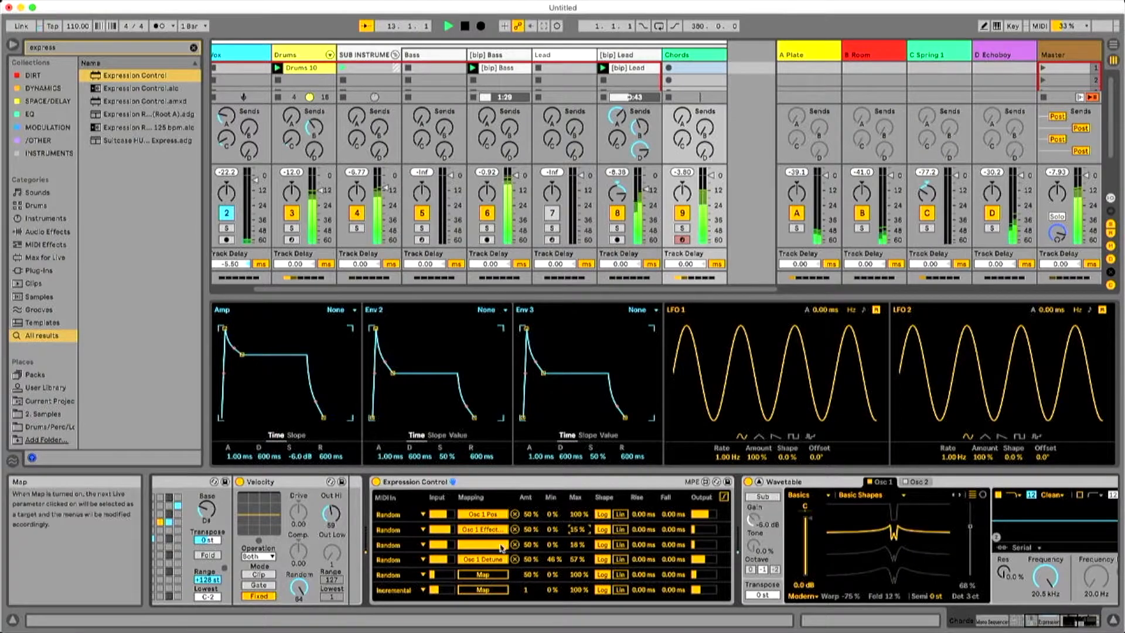
Load the FM Harmonics wavetable into Osc 1 and lower the Filter 1 frequency to 2.40 kHz.
{"action": "left_click", "coordinate": [1069, 620]}
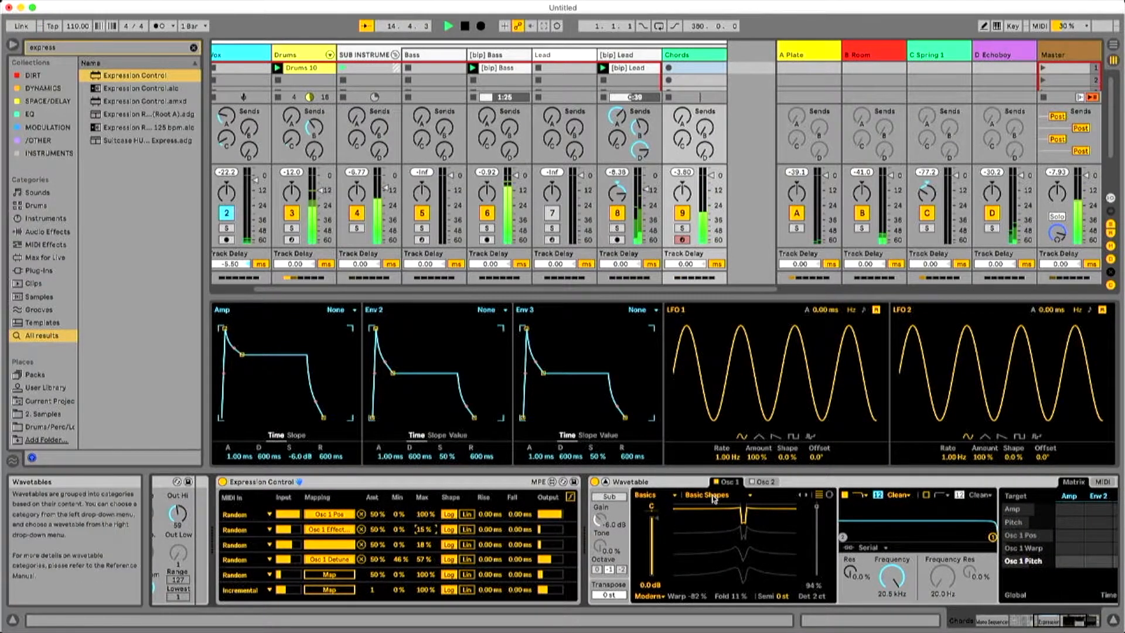
{"action": "left_click", "coordinate": [749, 495]}
{"action": "left_click", "coordinate": [740, 460]}
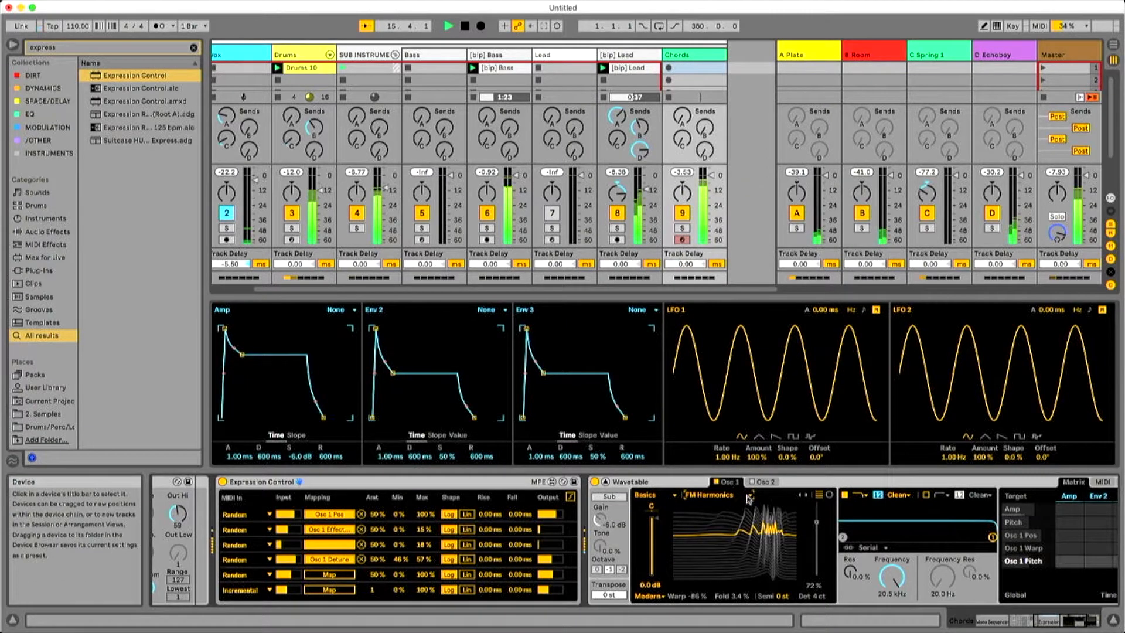
{"action": "left_click", "coordinate": [747, 496]}
{"action": "left_click", "coordinate": [892, 577]}
{"action": "mouse_move", "coordinate": [892, 577]}
{"action": "left_mouse_down"}
{"action": "mouse_move", "coordinate": [892, 628]}
{"action": "mouse_move", "coordinate": [892, 584]}
{"action": "mouse_move", "coordinate": [892, 625]}
{"action": "mouse_move", "coordinate": [892, 599]}
{"action": "left_mouse_up"}
{"action": "key", "text": "space"}
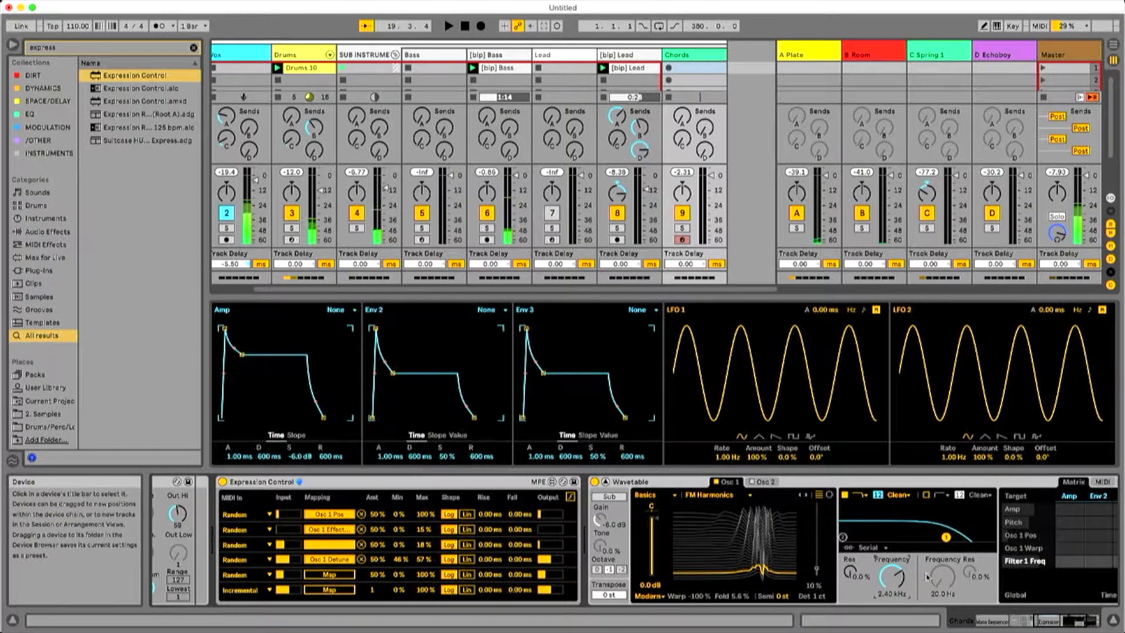
Look through Wavetable's Matrix, MIDI and MPE modulation pages and its Osc 2 page.
{"action": "left_click_drag", "start_coordinate": [1068, 622], "coordinate": [1081, 622]}
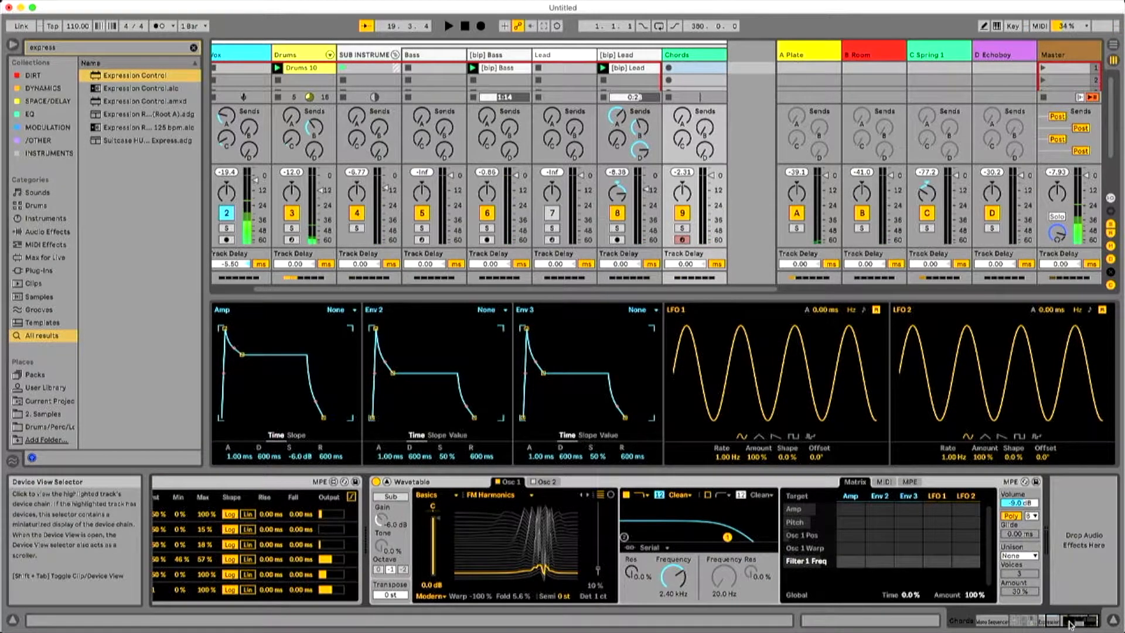
{"action": "left_click", "coordinate": [881, 484]}
{"action": "left_click", "coordinate": [909, 482]}
{"action": "left_click", "coordinate": [857, 483]}
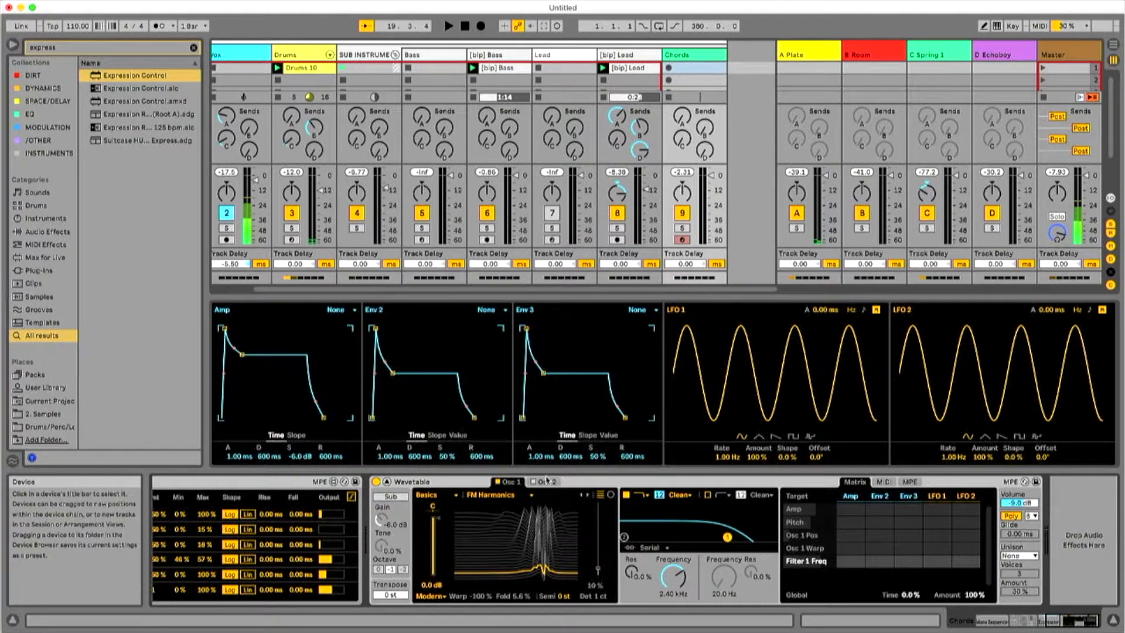
{"action": "left_click", "coordinate": [544, 482]}
{"action": "left_click", "coordinate": [510, 481]}
{"action": "left_click", "coordinate": [883, 482]}
{"action": "left_click", "coordinate": [908, 482]}
{"action": "left_click", "coordinate": [855, 481]}
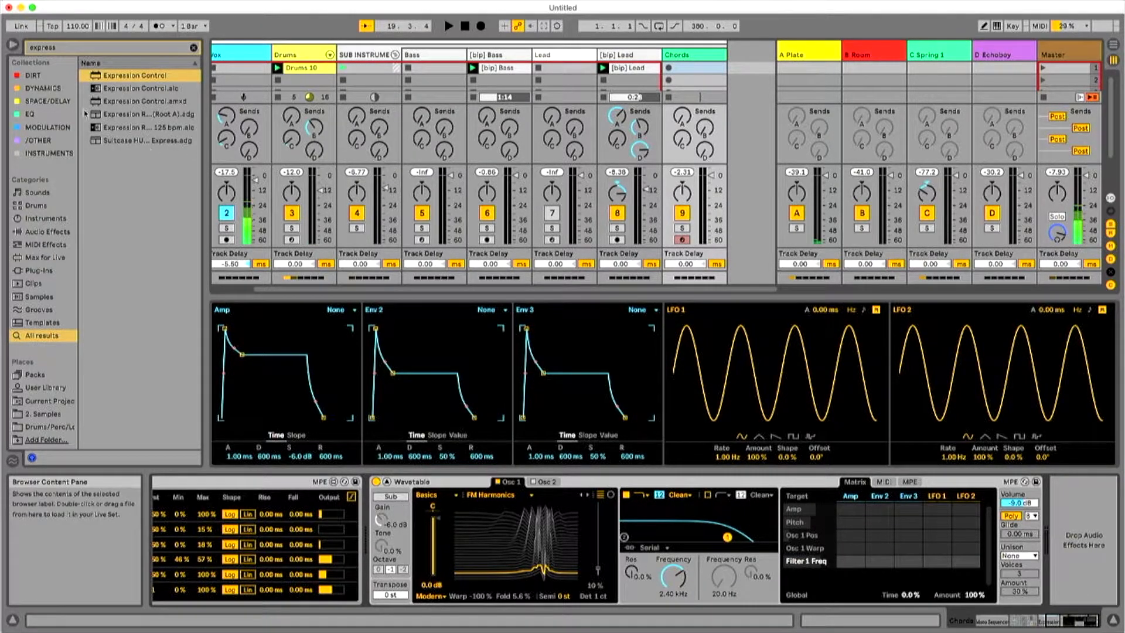
Search the browser for envelope and add Envelope MIDI before Wavetable on the Chords track.
{"action": "left_click", "coordinate": [115, 47]}
{"action": "type", "text": "envelope"}
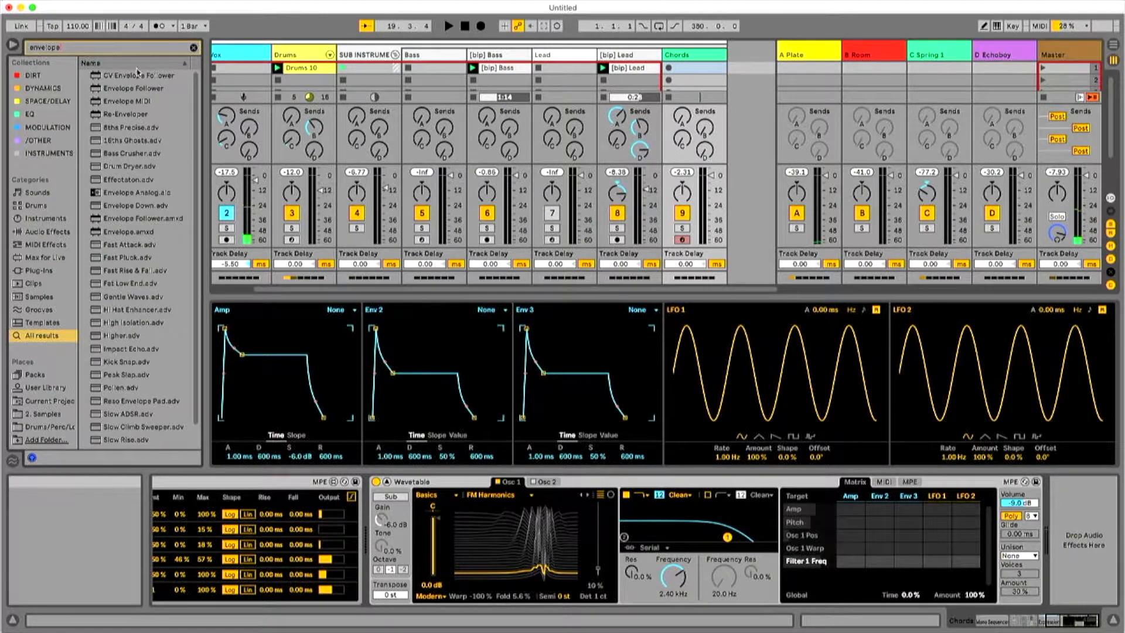
{"action": "left_click_drag", "start_coordinate": [131, 101], "coordinate": [594, 550]}
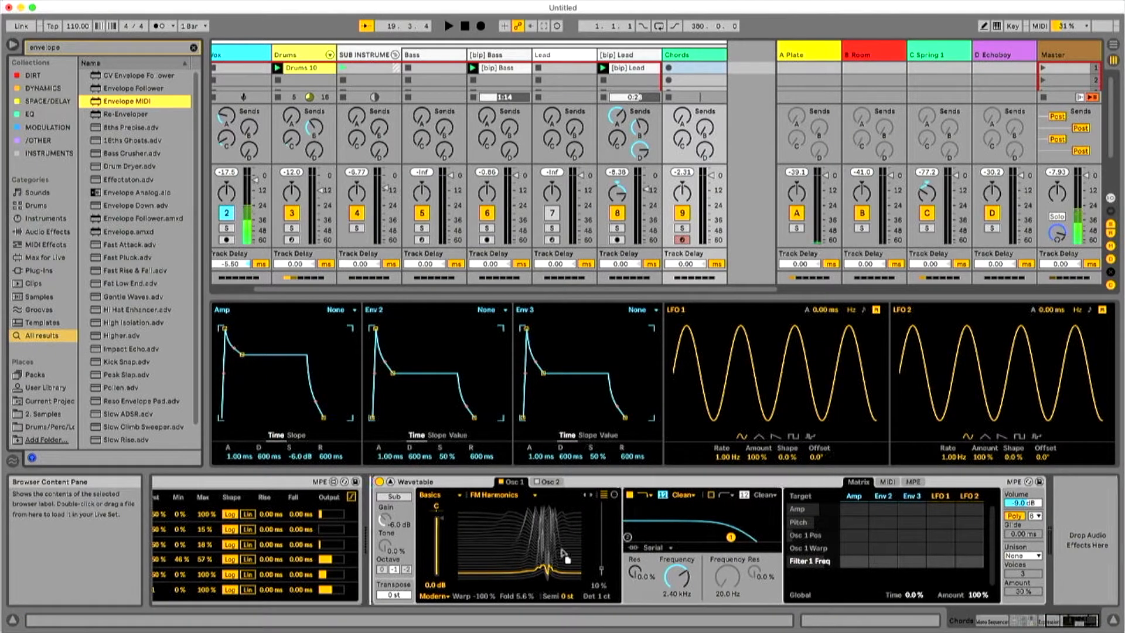
{"action": "left_click_drag", "start_coordinate": [410, 523], "coordinate": [442, 528]}
{"action": "key", "text": "space"}
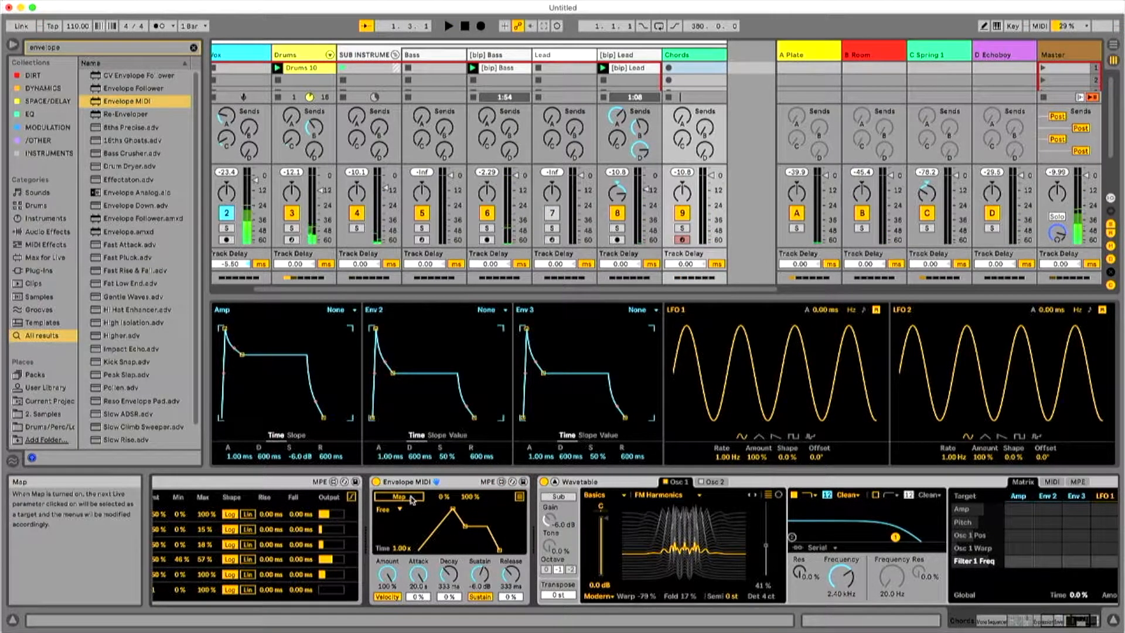
Try the Sync and Echo modes in Envelope MIDI and set its loop mode to Loop.
{"action": "left_click", "coordinate": [390, 509]}
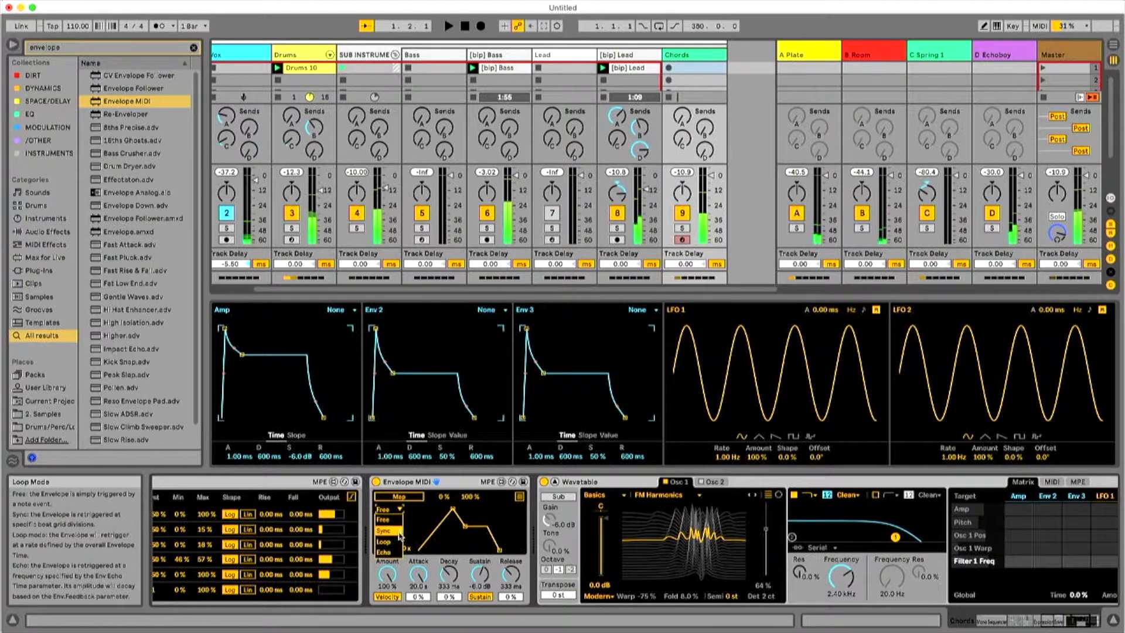
{"action": "left_click", "coordinate": [396, 531]}
{"action": "left_click", "coordinate": [392, 509]}
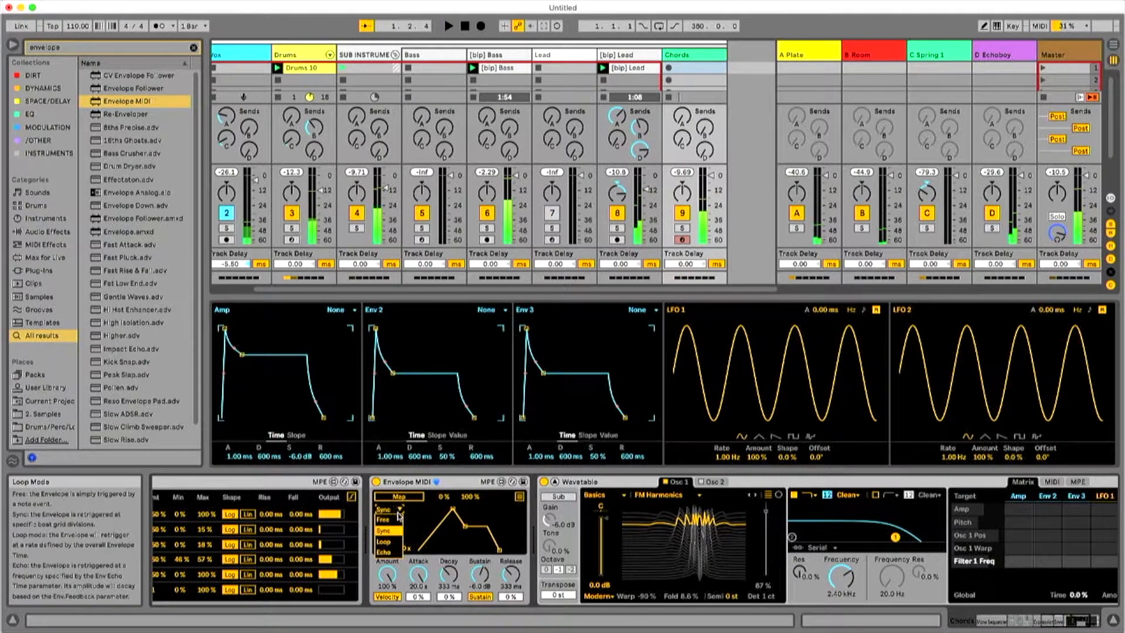
{"action": "left_click", "coordinate": [391, 551]}
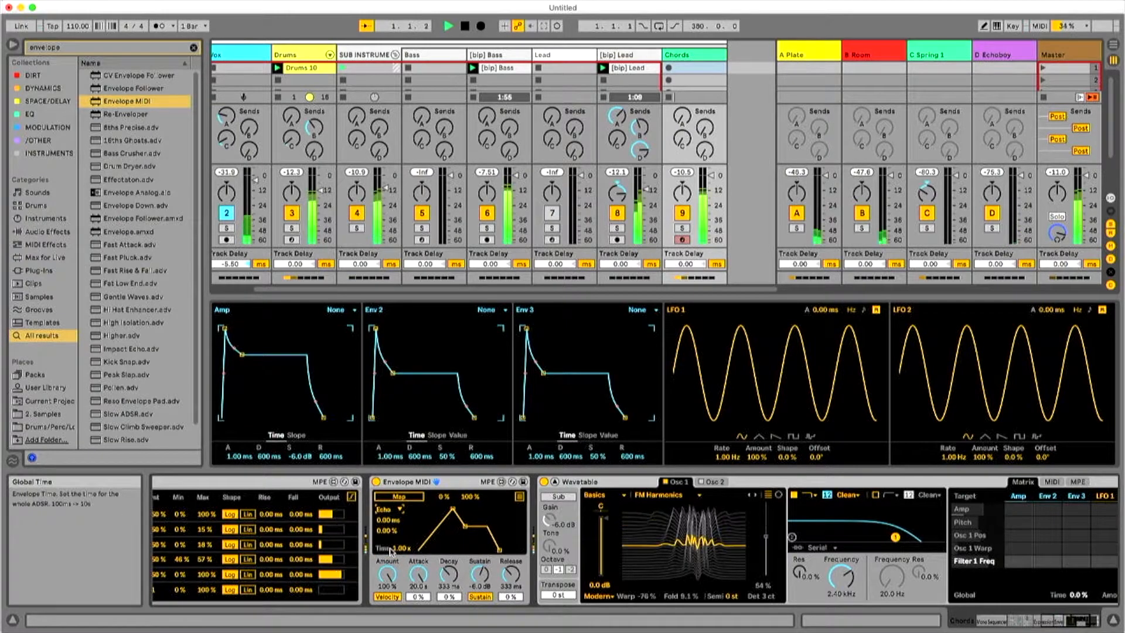
{"action": "left_click", "coordinate": [397, 511]}
{"action": "left_click", "coordinate": [393, 537]}
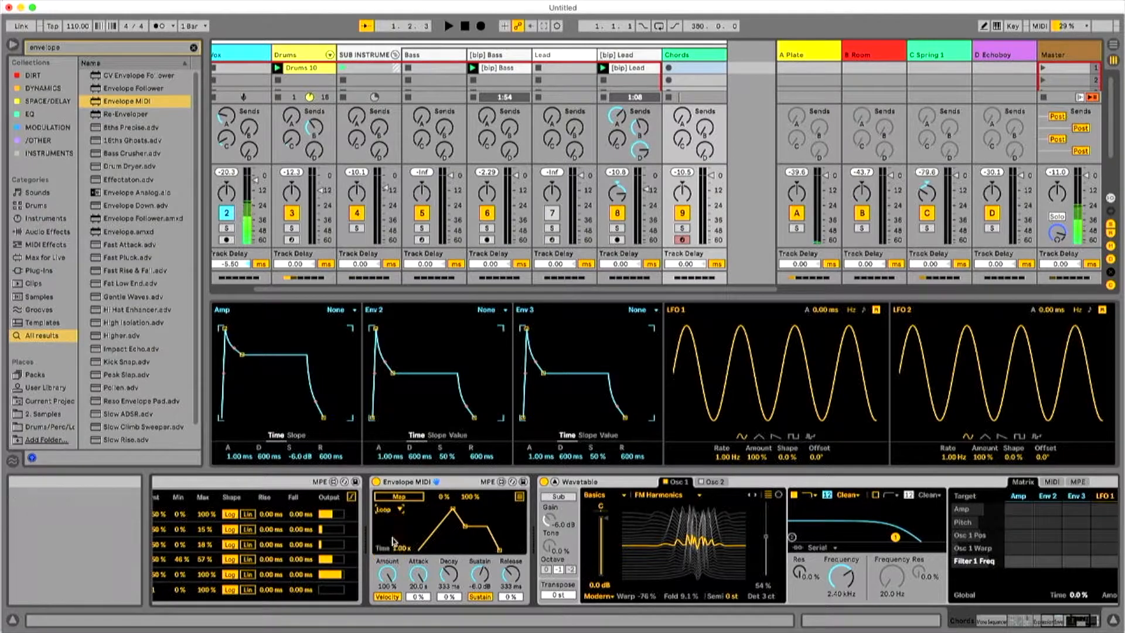
Map Envelope MIDI to the Filter 1 frequency with a 62% minimum and lengthen its attack to about 502 ms.
{"action": "left_click", "coordinate": [406, 498]}
{"action": "left_click", "coordinate": [842, 577]}
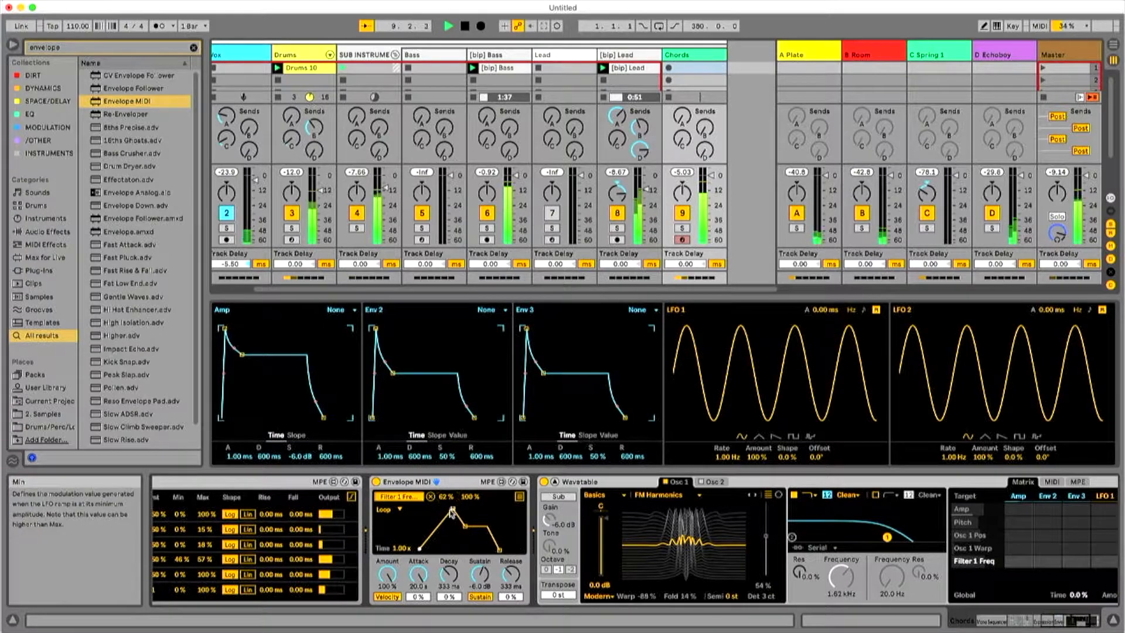
{"action": "left_click_drag", "start_coordinate": [431, 510], "coordinate": [429, 515]}
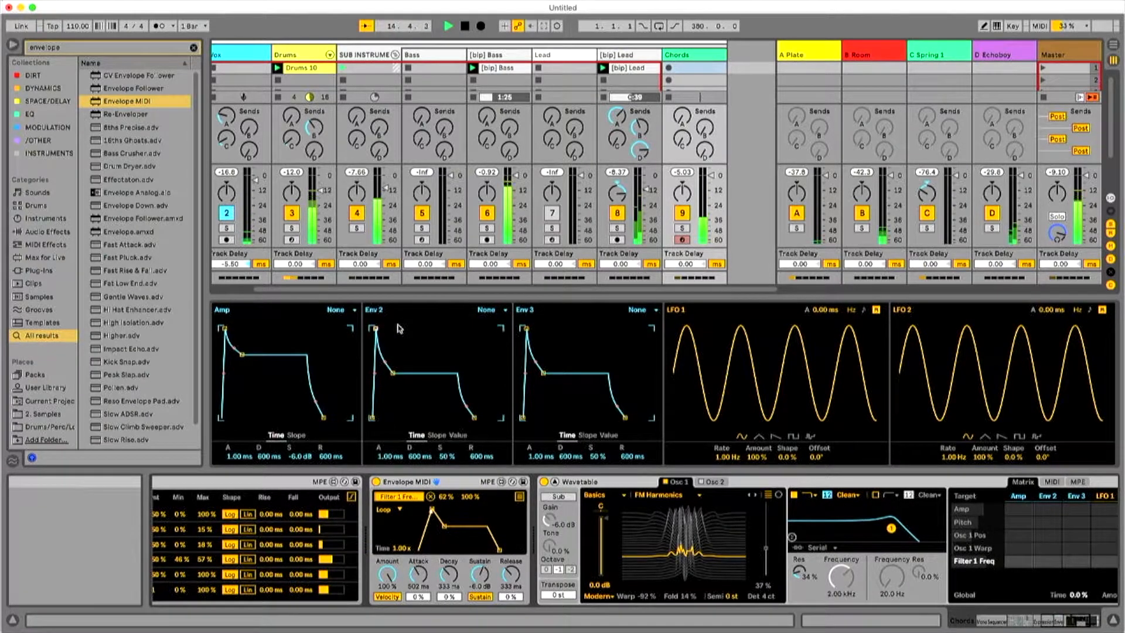
Search the browser for lfo and add two LFO devices after Wavetable.
{"action": "left_click", "coordinate": [152, 51]}
{"action": "type", "text": "lfo"}
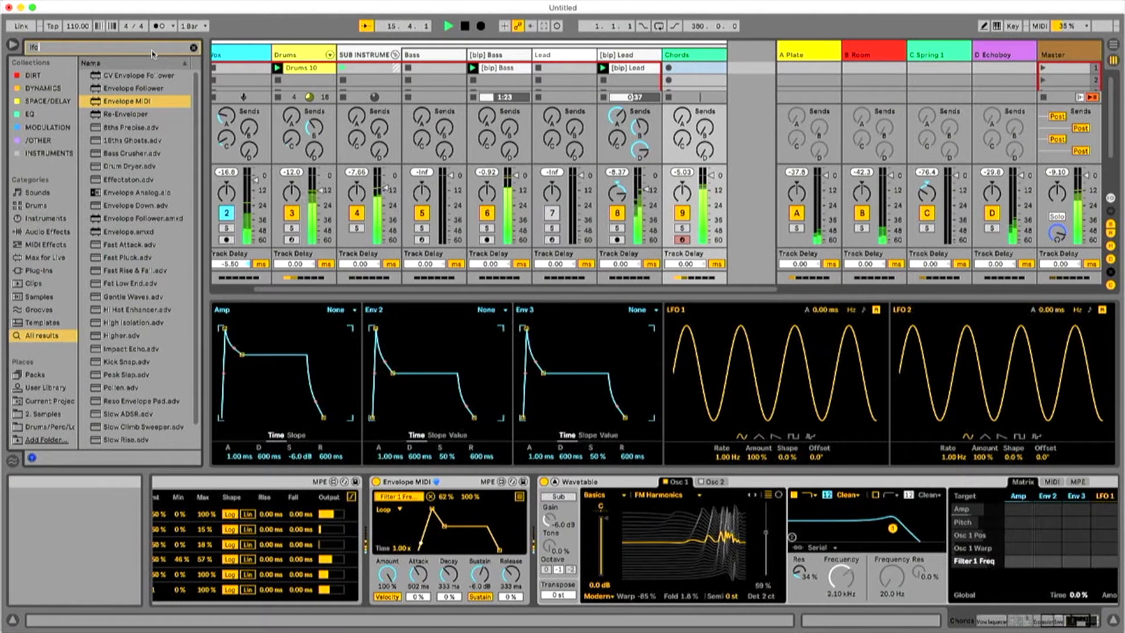
{"action": "left_click_drag", "start_coordinate": [136, 89], "coordinate": [536, 529]}
{"action": "left_click_drag", "start_coordinate": [440, 519], "coordinate": [961, 515]}
{"action": "left_click_drag", "start_coordinate": [1107, 522], "coordinate": [1077, 539]}
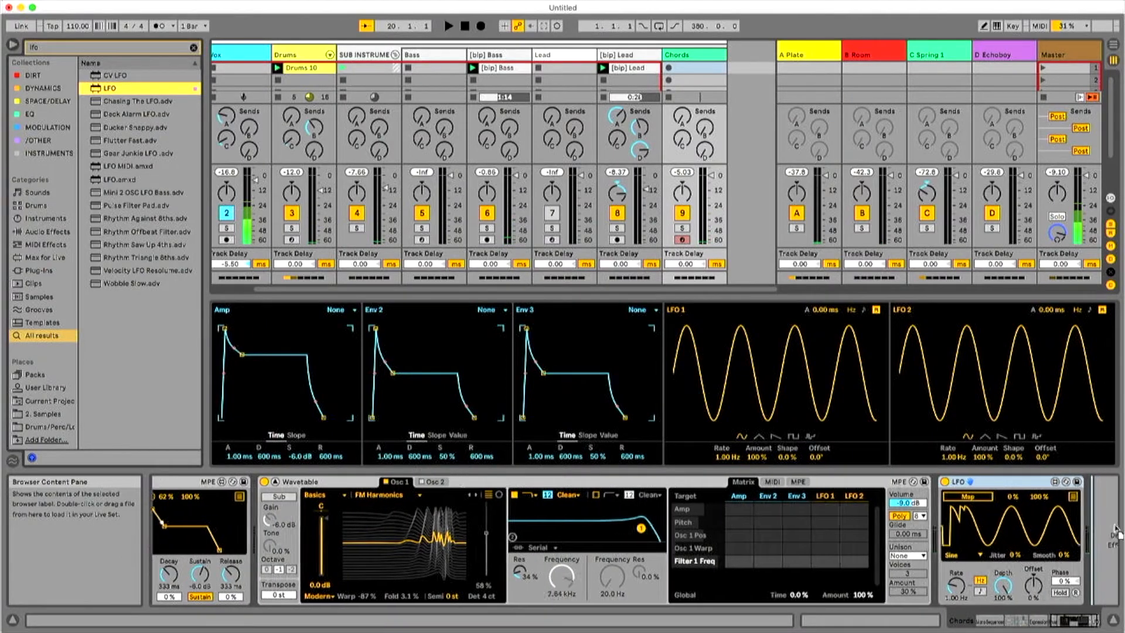
{"action": "left_click_drag", "start_coordinate": [917, 512], "coordinate": [921, 513]}
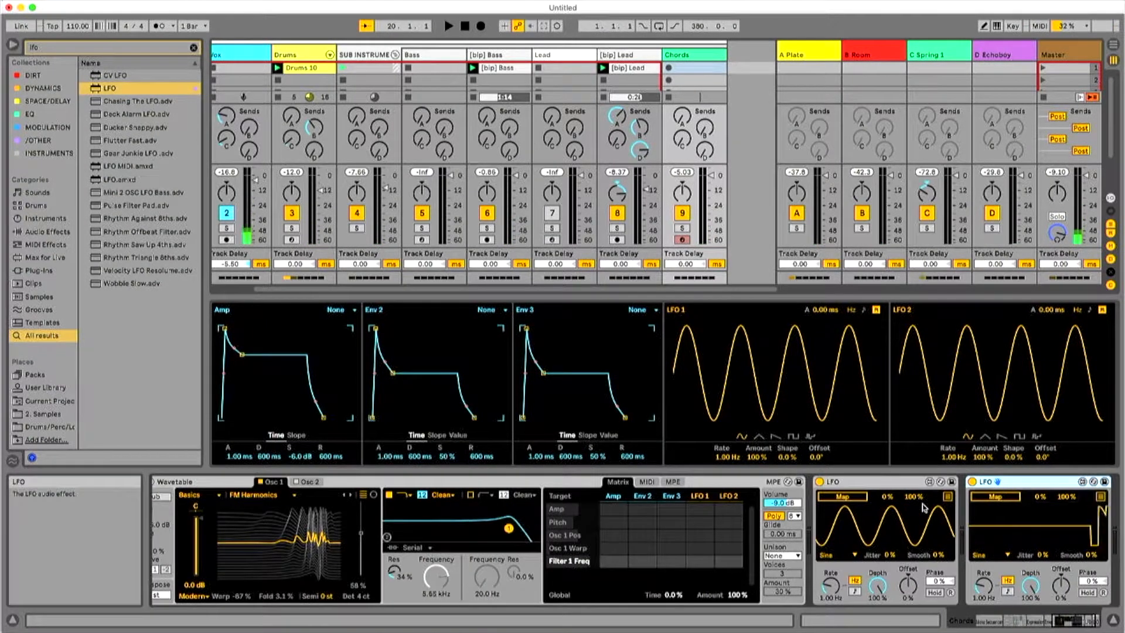
Map the first LFO to the second LFO's Rate.
{"action": "left_click", "coordinate": [838, 496]}
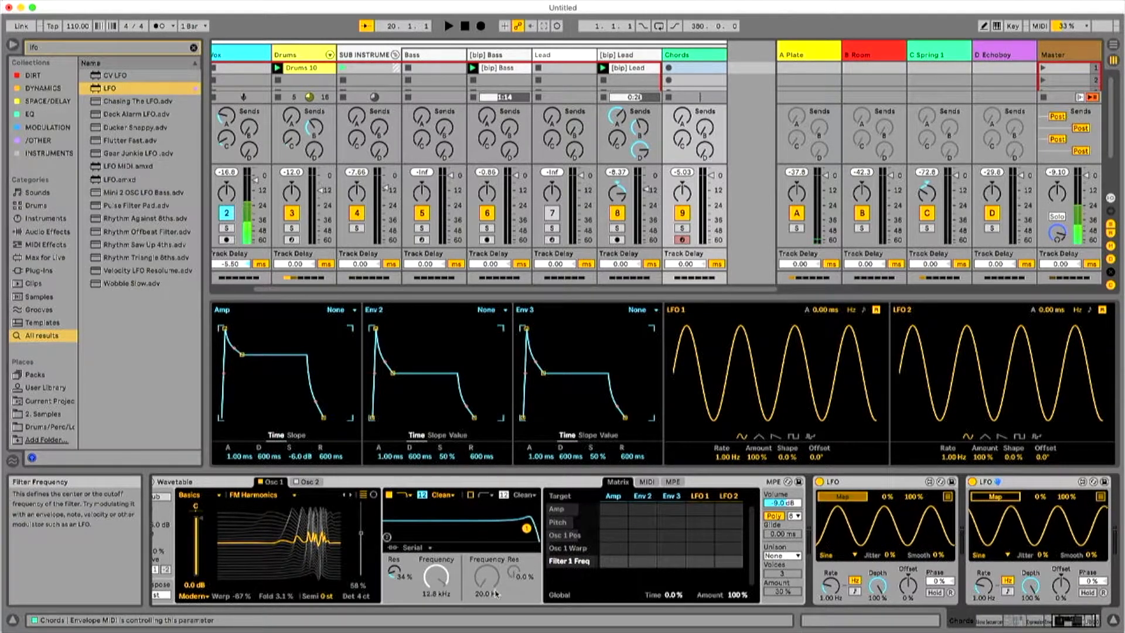
{"action": "left_click", "coordinate": [1026, 625]}
{"action": "left_click_drag", "start_coordinate": [1026, 626], "coordinate": [1042, 624]}
{"action": "left_click", "coordinate": [914, 597]}
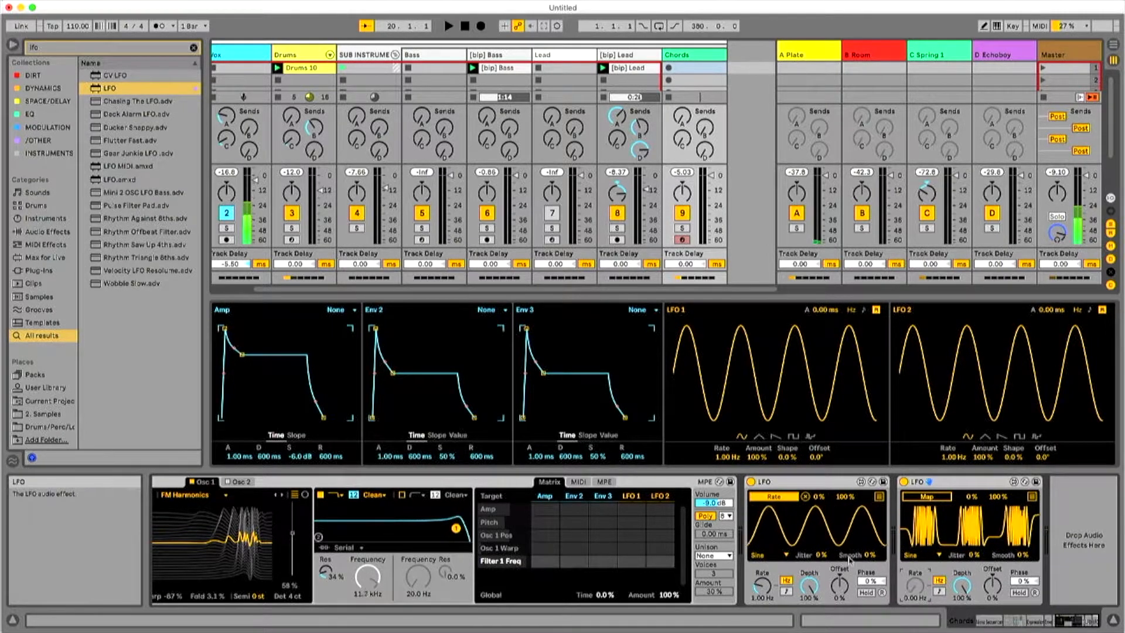
Map the second LFO, set to Bin, to the first LFO's Rate and lower the two mappings' maximums to 56% and 67%.
{"action": "left_click", "coordinate": [937, 496]}
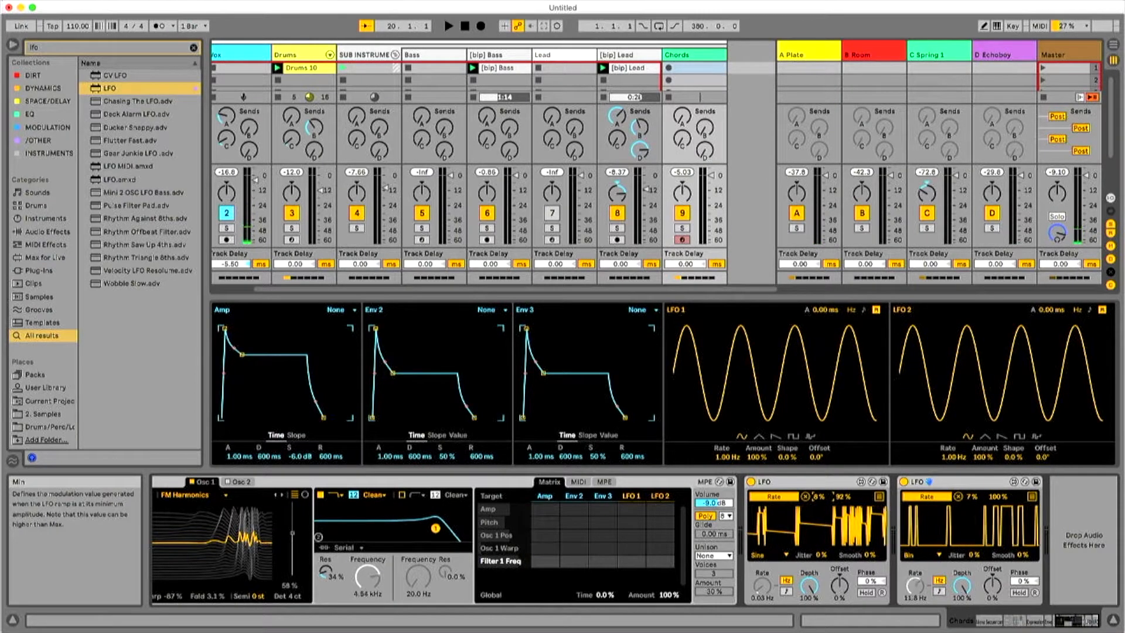
{"action": "left_click_drag", "start_coordinate": [1002, 498], "coordinate": [1001, 512]}
{"action": "key", "text": "space"}
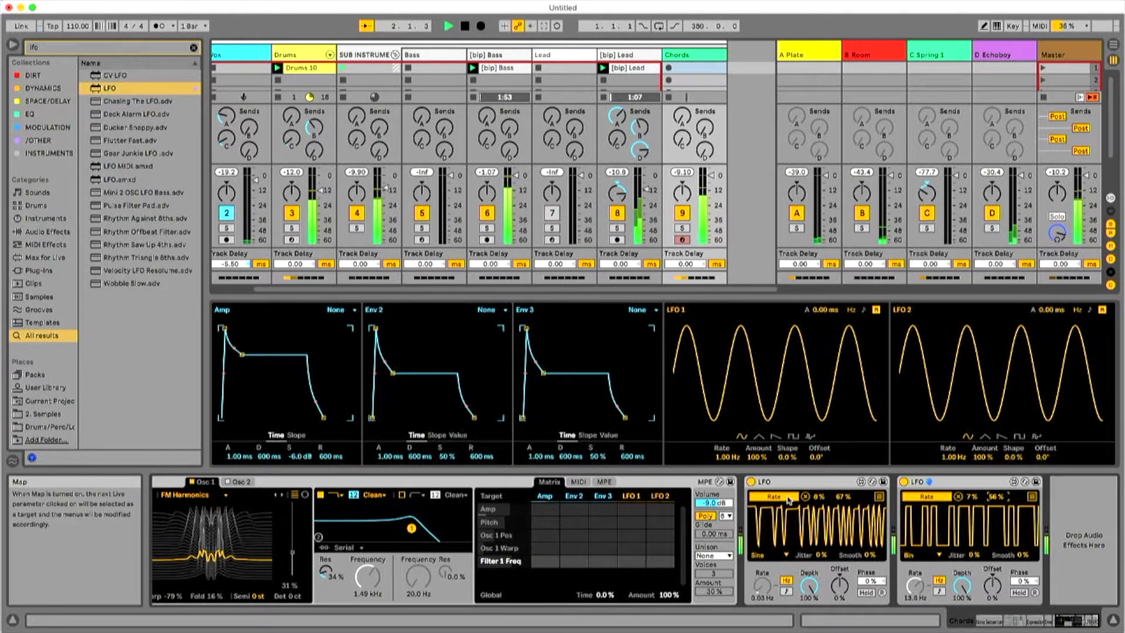
Show the first LFO's mapping list and map its second slot to Envelope MIDI's Attack.
{"action": "left_click", "coordinate": [879, 496]}
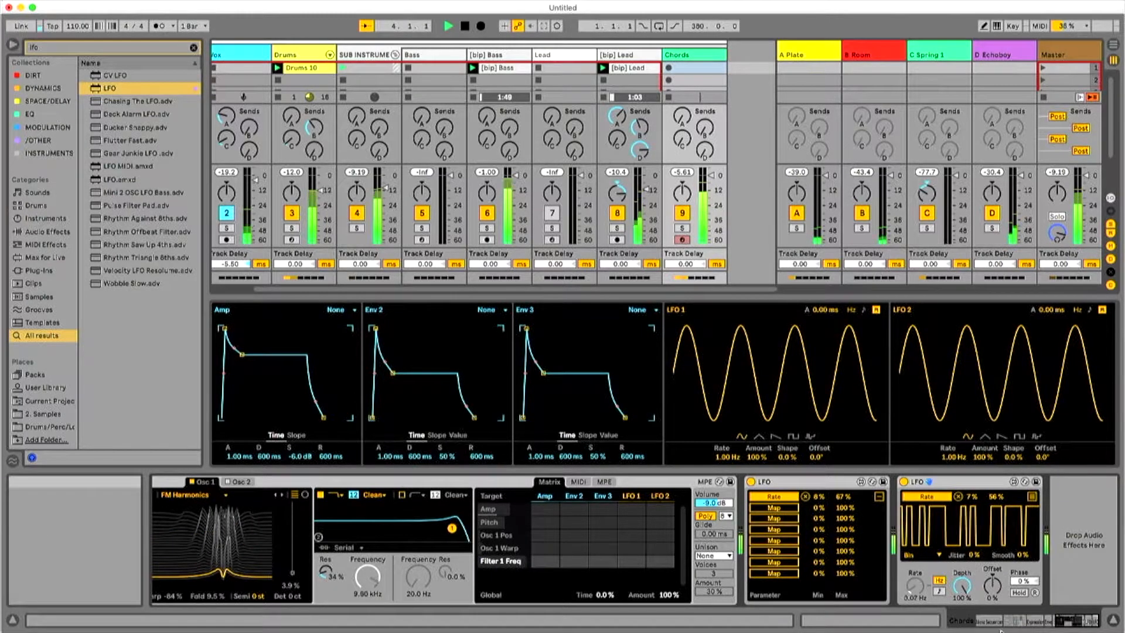
{"action": "left_click", "coordinate": [1034, 622]}
{"action": "mouse_move", "coordinate": [1042, 622]}
{"action": "left_mouse_down"}
{"action": "mouse_move", "coordinate": [1018, 624]}
{"action": "mouse_move", "coordinate": [1060, 622]}
{"action": "left_mouse_up"}
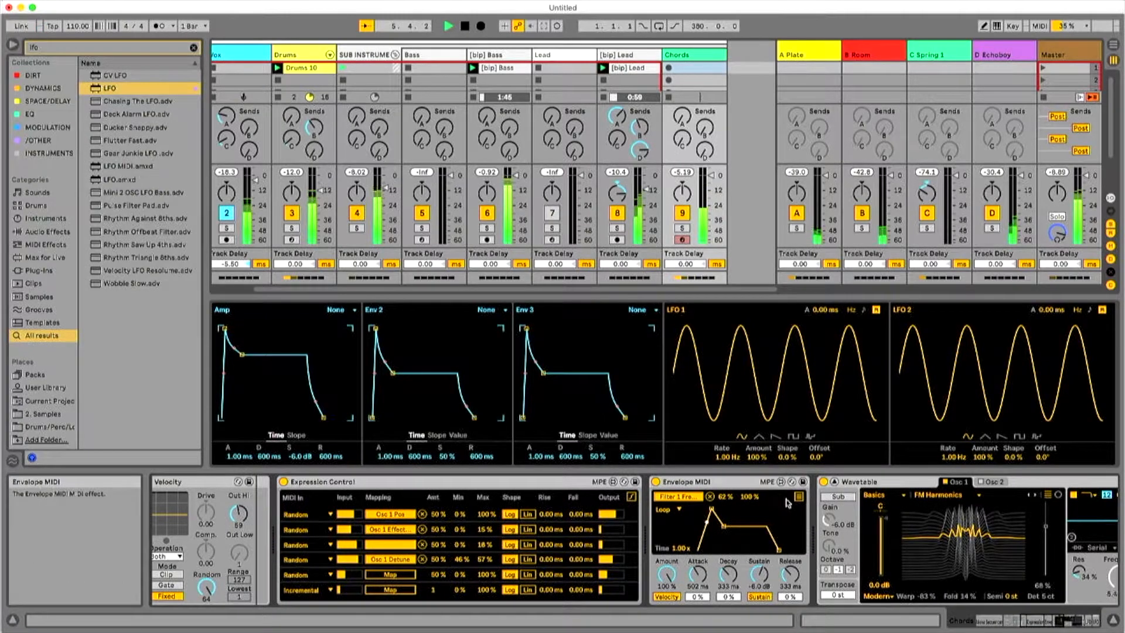
{"action": "left_click", "coordinate": [1067, 620]}
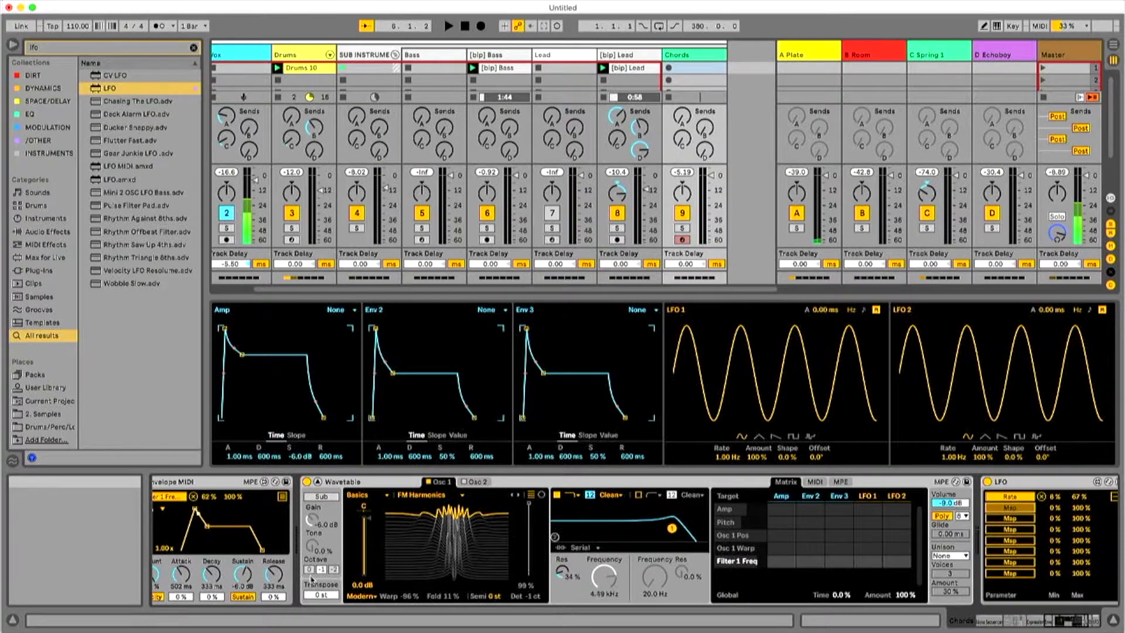
{"action": "left_click", "coordinate": [181, 574]}
{"action": "key", "text": "space"}
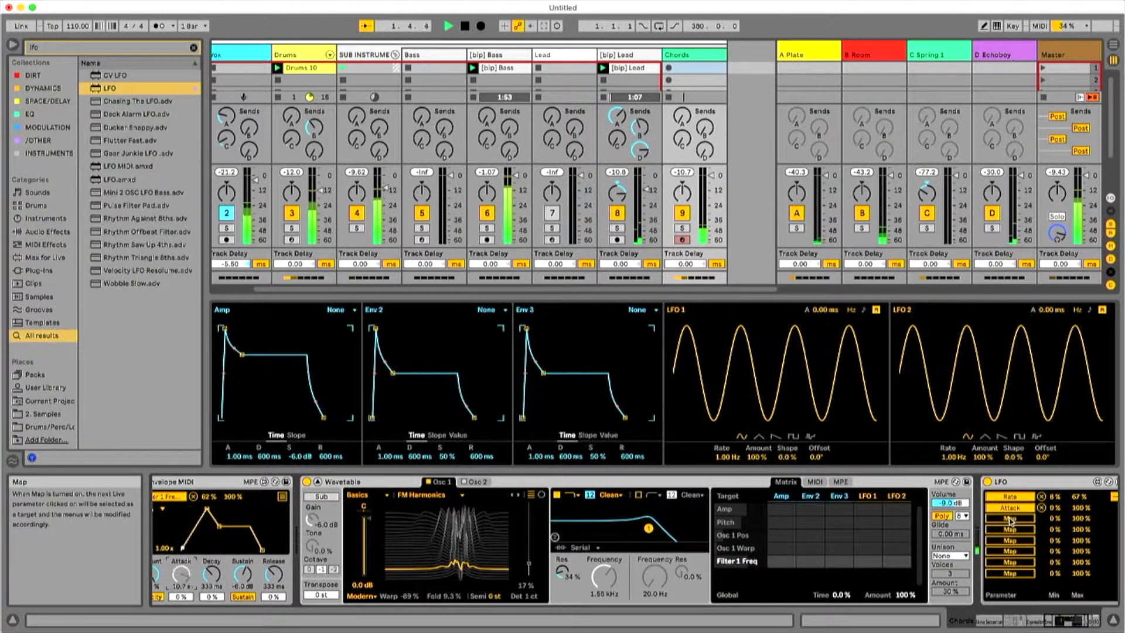
Map the first LFO's third and fourth slots to Envelope MIDI's Decay and Sustain.
{"action": "left_click", "coordinate": [1010, 520]}
{"action": "left_click", "coordinate": [212, 574]}
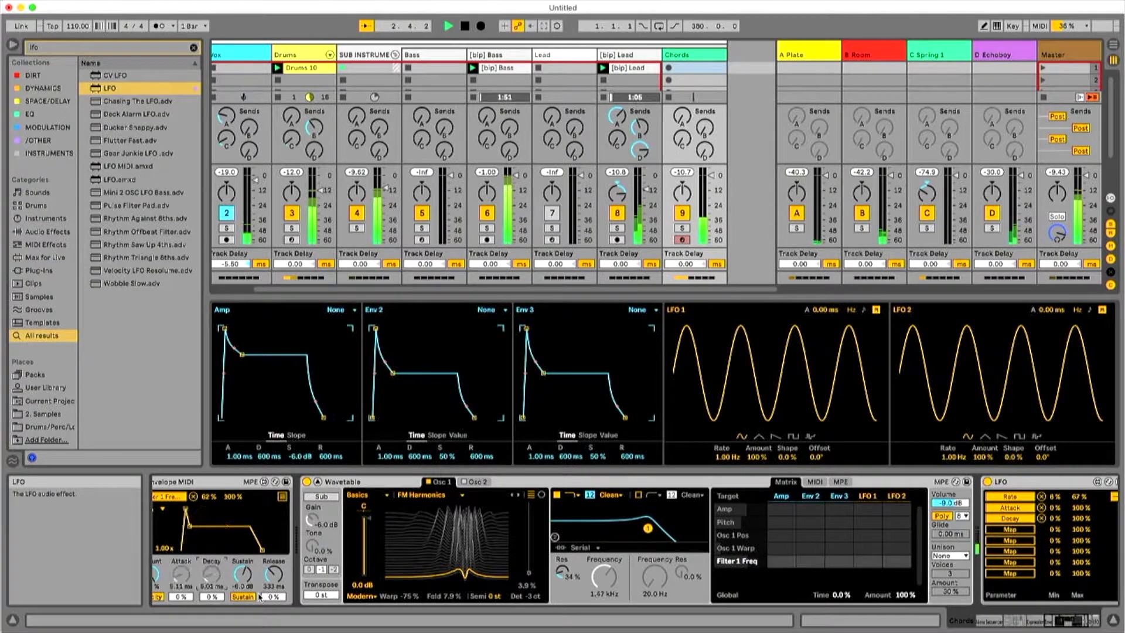
{"action": "left_click", "coordinate": [1009, 530]}
{"action": "left_click", "coordinate": [242, 574]}
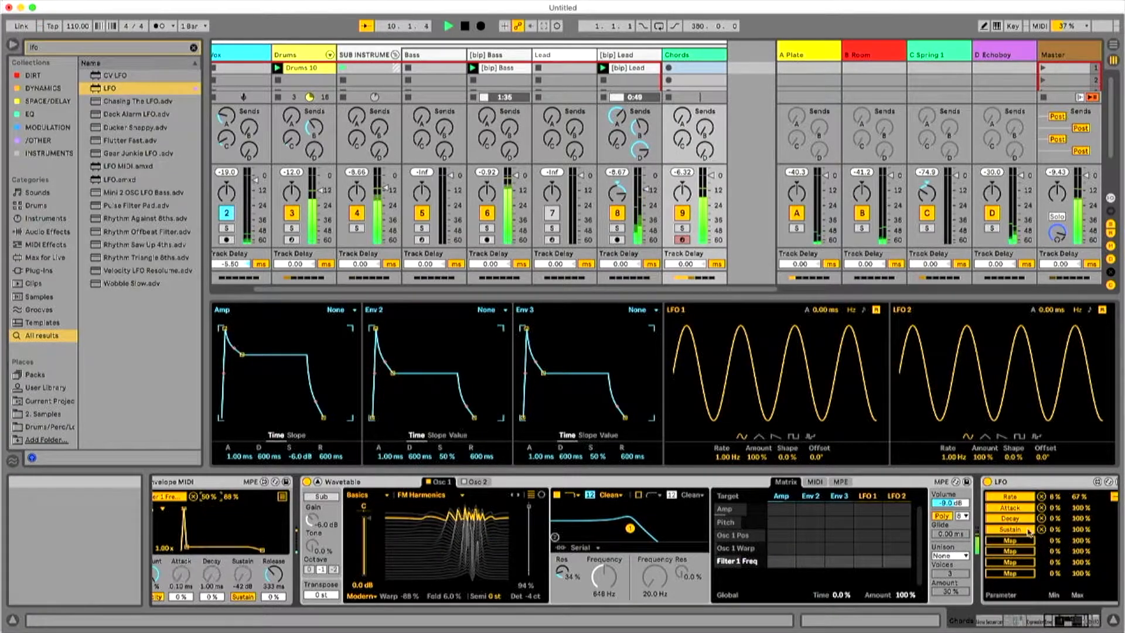
Remove Expression Control's mappings to Osc 1 position and Warp to free them for the LFO.
{"action": "left_click", "coordinate": [531, 516]}
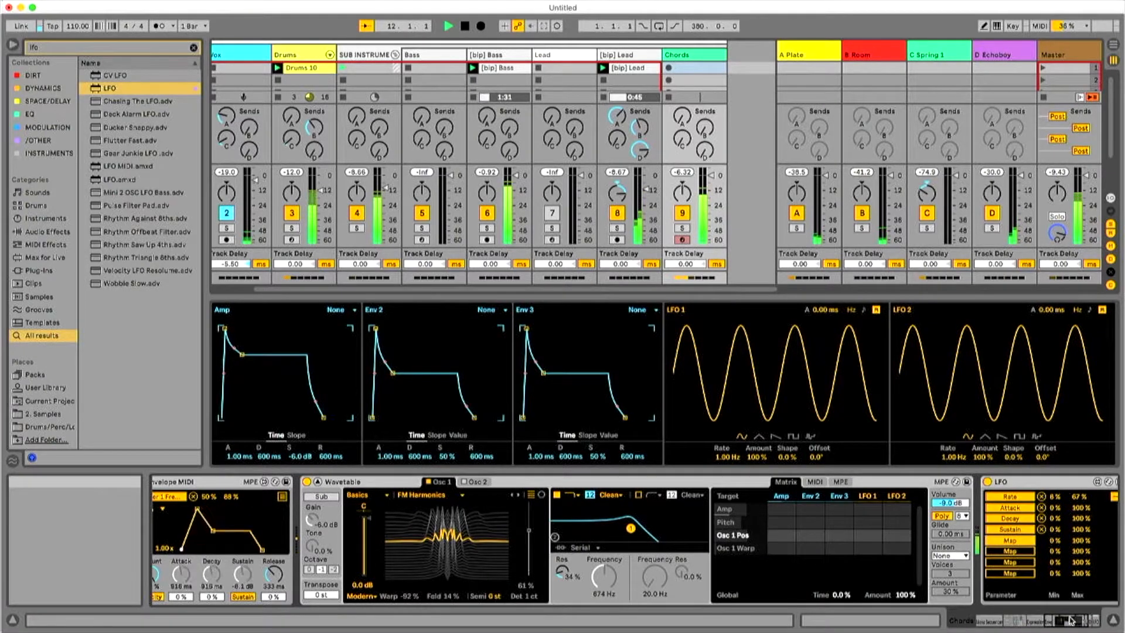
{"action": "left_click", "coordinate": [1040, 621]}
{"action": "left_click", "coordinate": [1042, 621]}
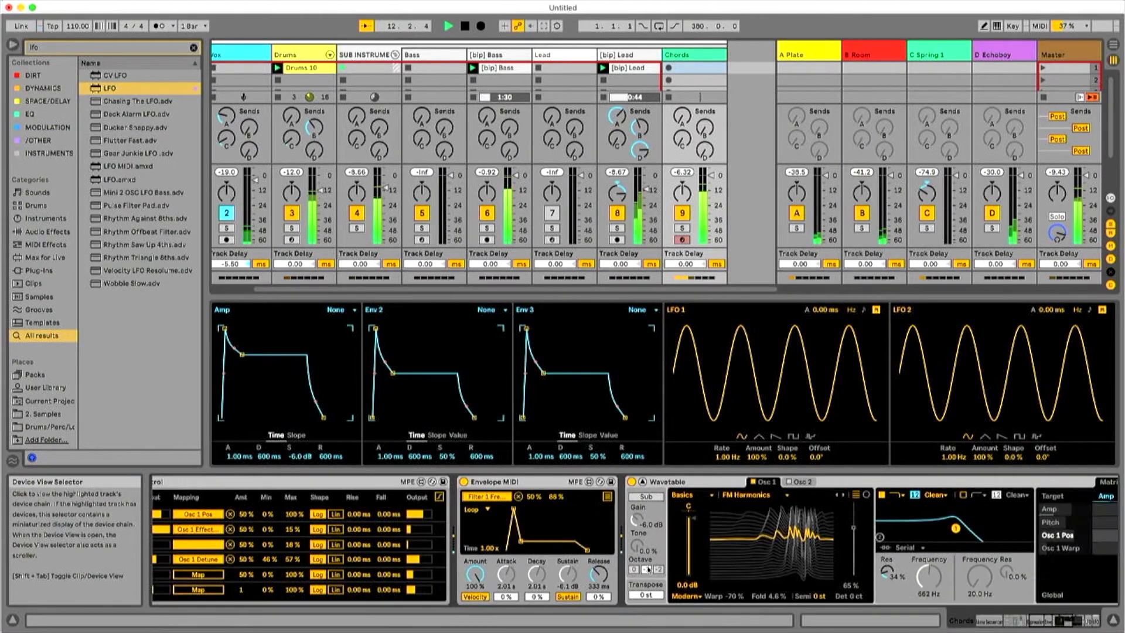
{"action": "left_click", "coordinate": [230, 529]}
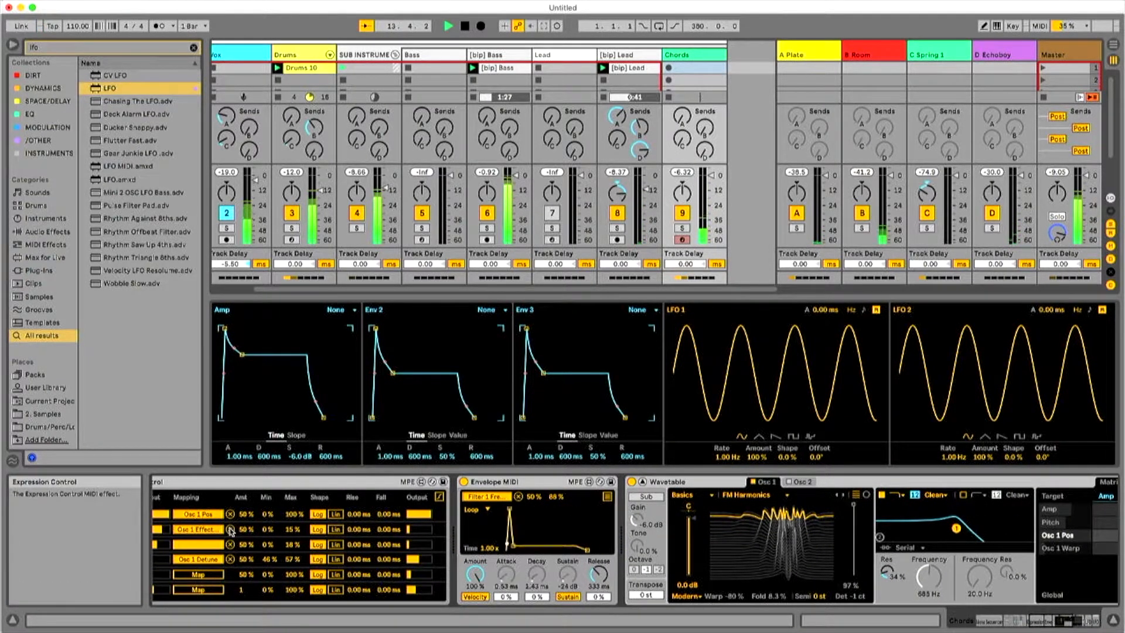
{"action": "left_click", "coordinate": [230, 513]}
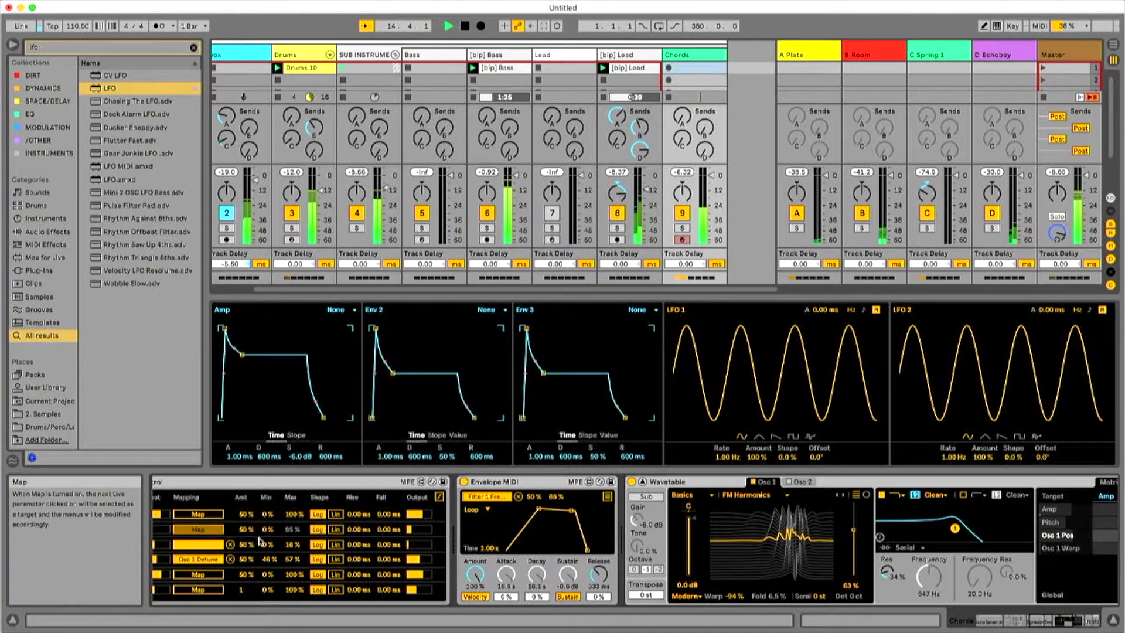
Map the first LFO to Osc 1 position and Warp, limiting the Warp mapping's maximum to 8%.
{"action": "scroll", "coordinate": [648, 553], "scroll_direction": "right", "scroll_amount": 10}
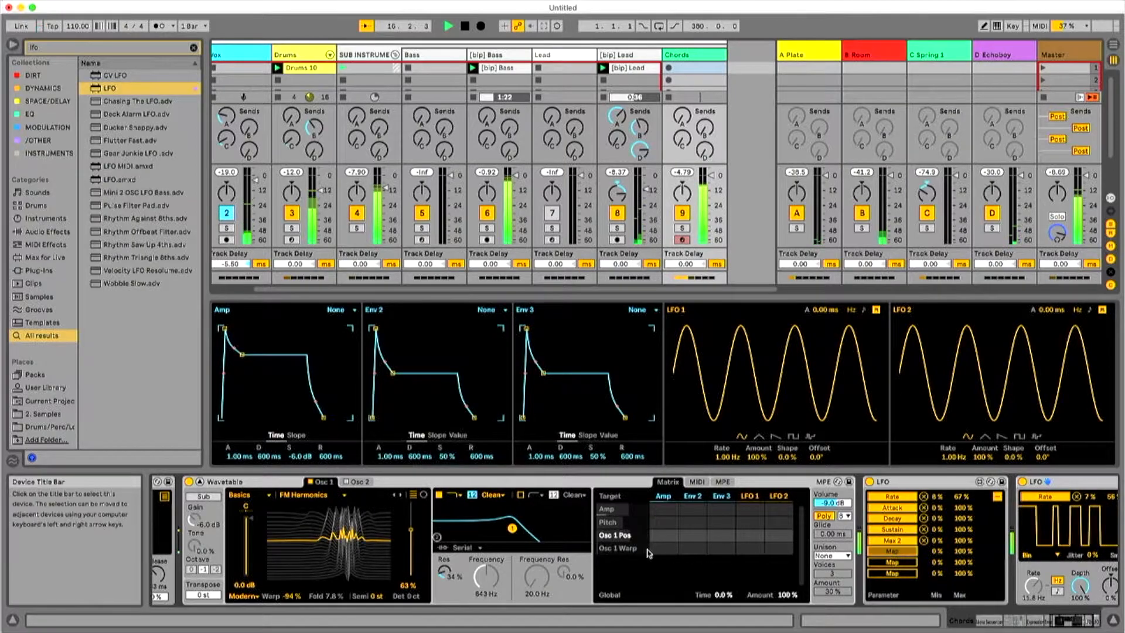
{"action": "left_click", "coordinate": [411, 531]}
{"action": "left_click", "coordinate": [891, 561]}
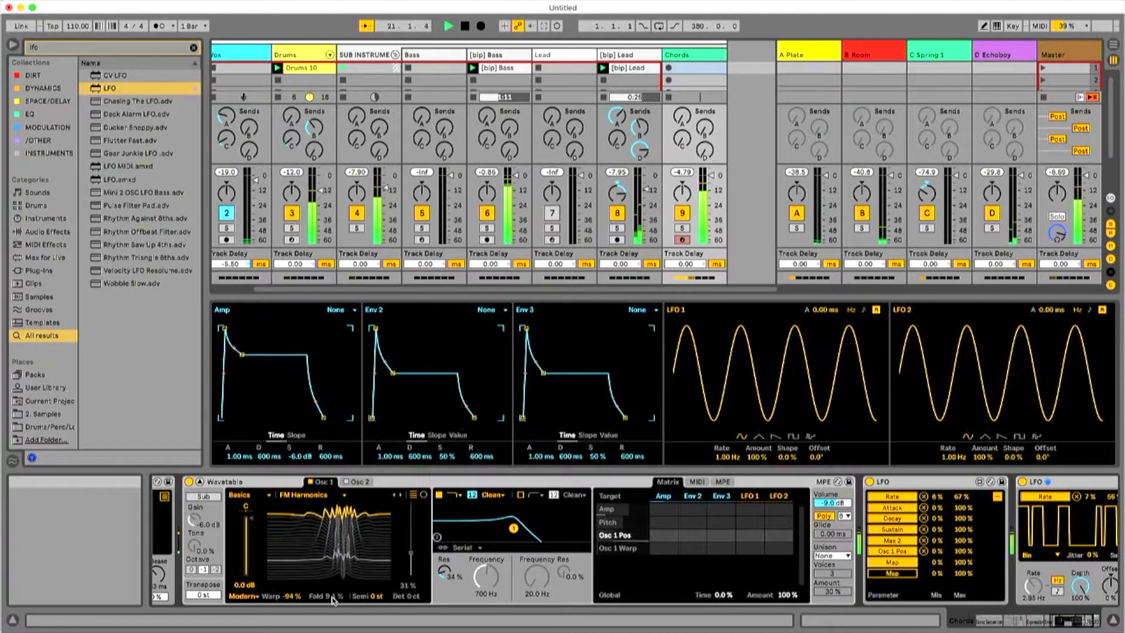
{"action": "left_click", "coordinate": [291, 597]}
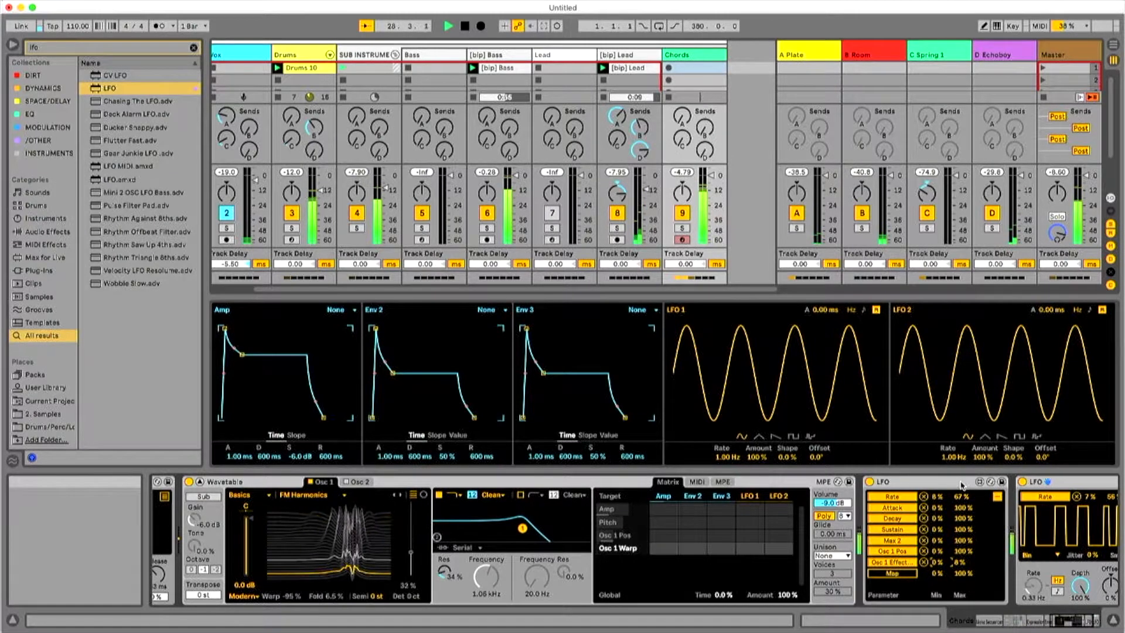
Hide the first LFO's mapping list, set its Smooth to 16%, and restart playback.
{"action": "left_click", "coordinate": [997, 497]}
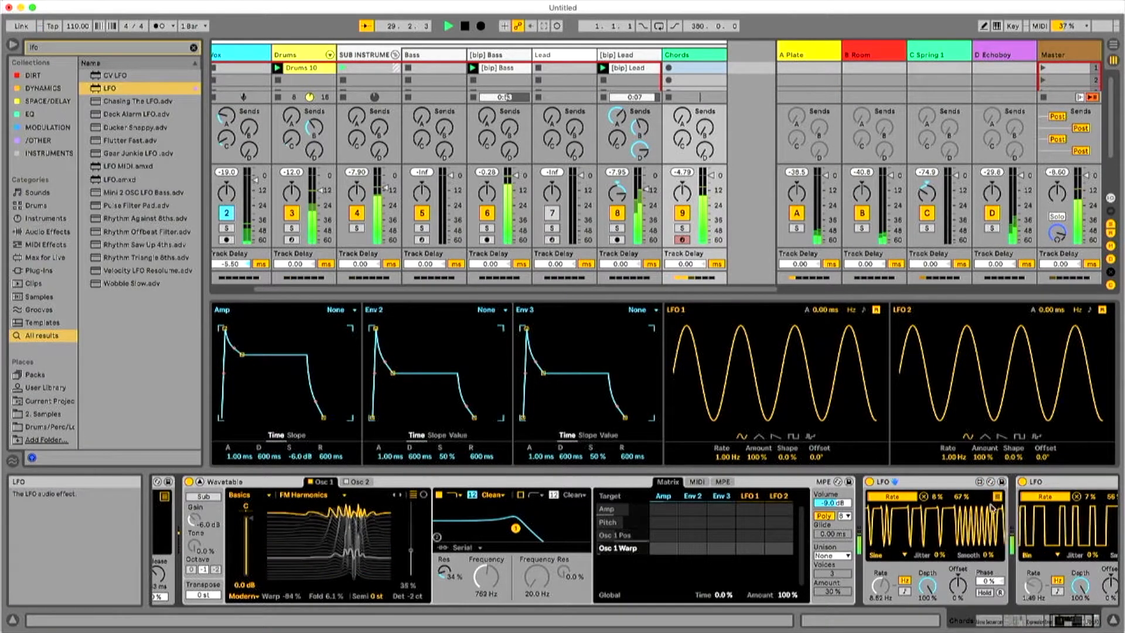
{"action": "left_click_drag", "start_coordinate": [988, 554], "coordinate": [988, 545]}
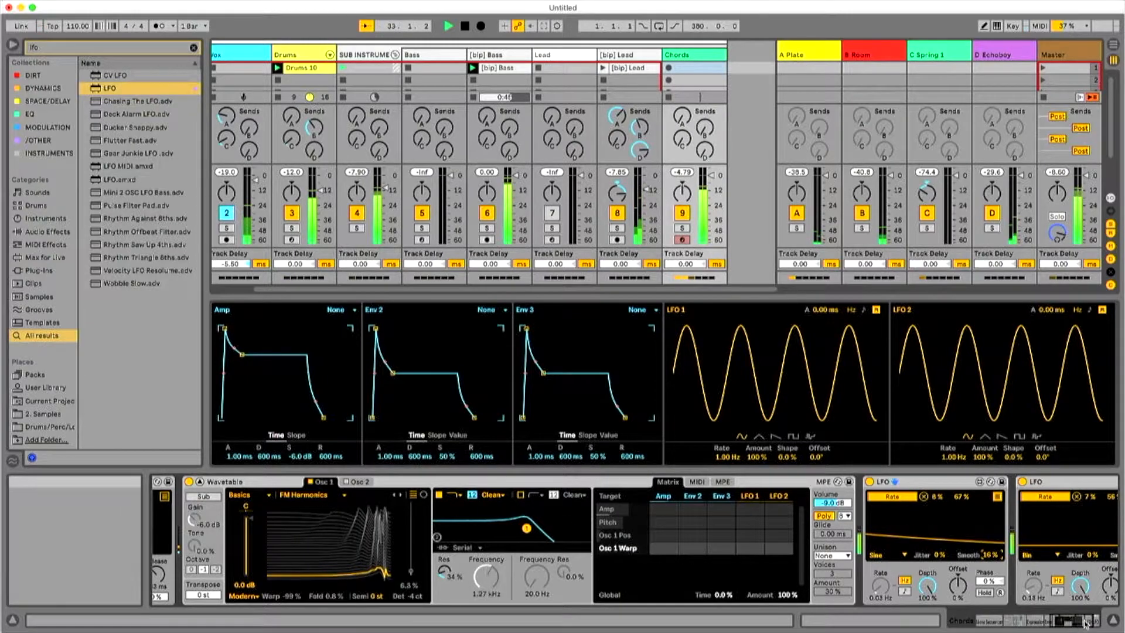
{"action": "key", "text": "space"}
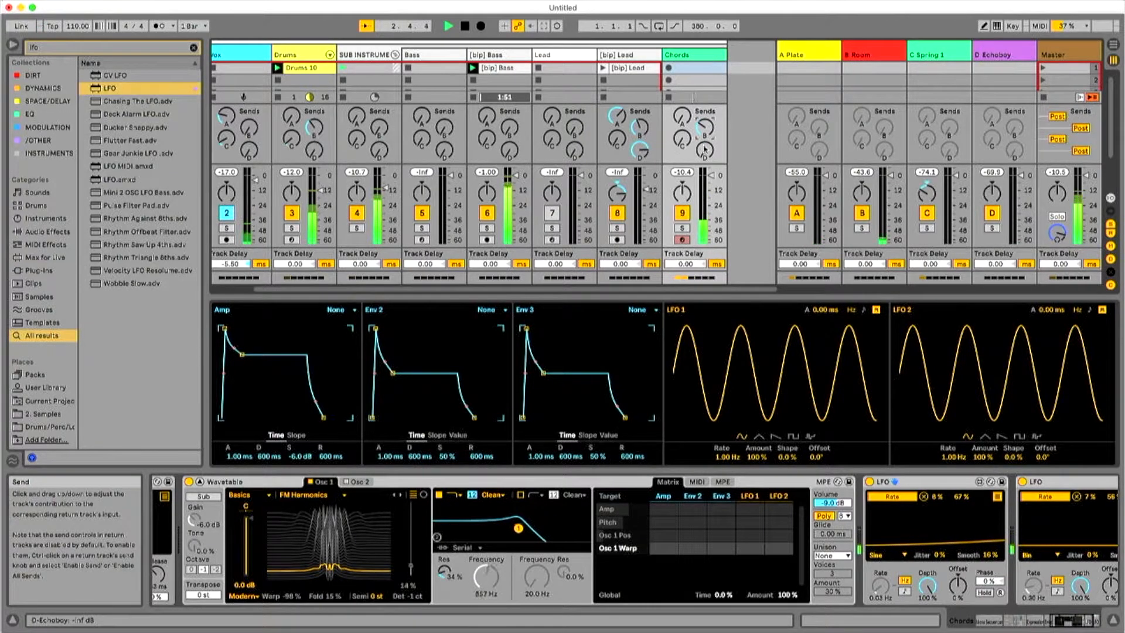
Lengthen the Wavetable envelope attacks to 317 ms for Amp, 957 ms for Env 2 and 8.88 ms for Env 3.
{"action": "left_click", "coordinate": [1086, 623]}
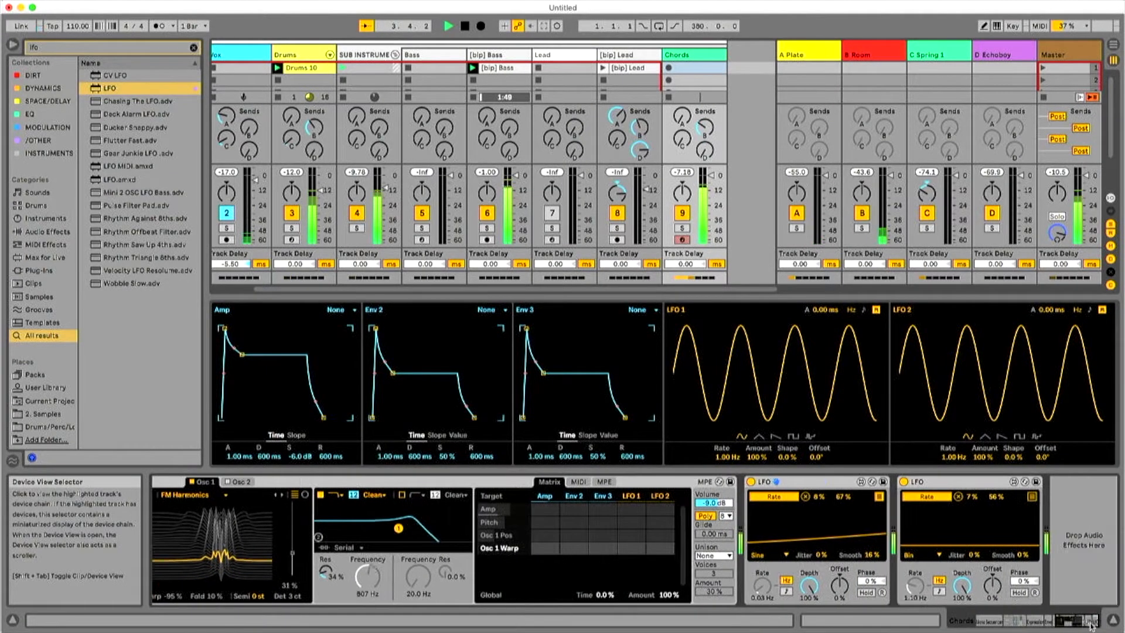
{"action": "mouse_move", "coordinate": [1088, 626]}
{"action": "left_mouse_down"}
{"action": "mouse_move", "coordinate": [1060, 622]}
{"action": "mouse_move", "coordinate": [1071, 621]}
{"action": "left_mouse_up"}
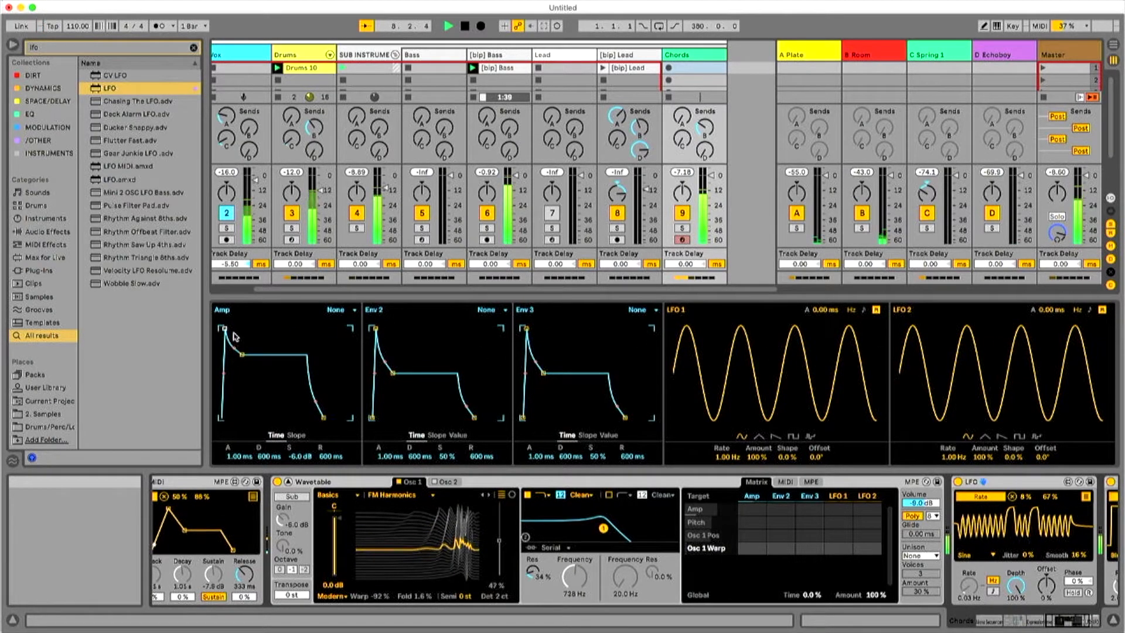
{"action": "left_click_drag", "start_coordinate": [224, 328], "coordinate": [240, 329]}
{"action": "left_click_drag", "start_coordinate": [375, 328], "coordinate": [401, 331]}
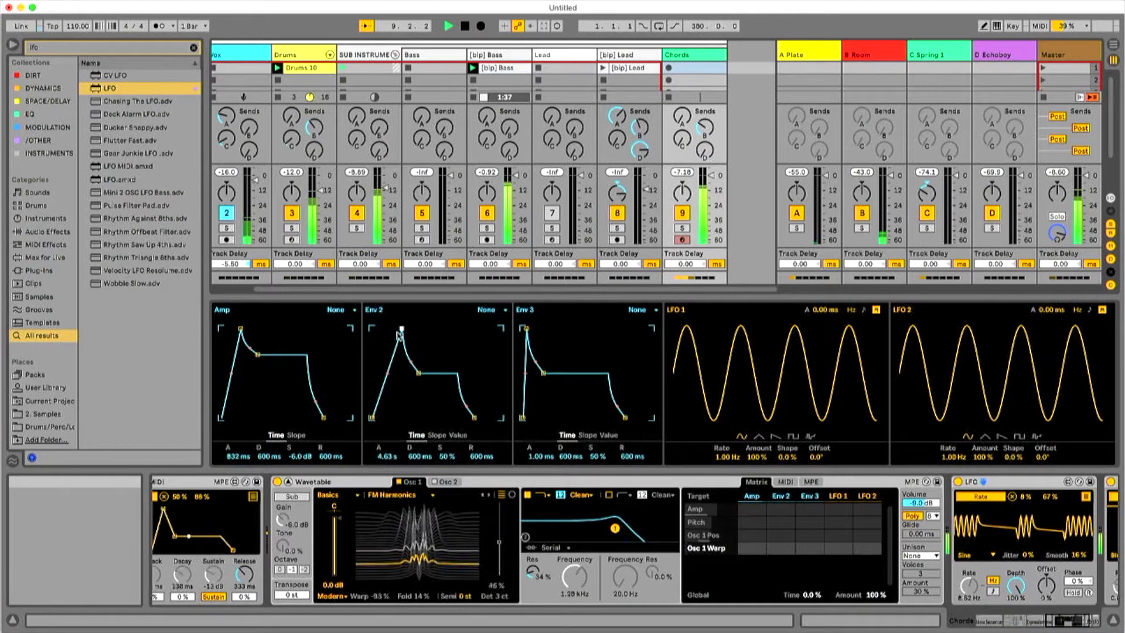
{"action": "left_click_drag", "start_coordinate": [240, 329], "coordinate": [236, 329]}
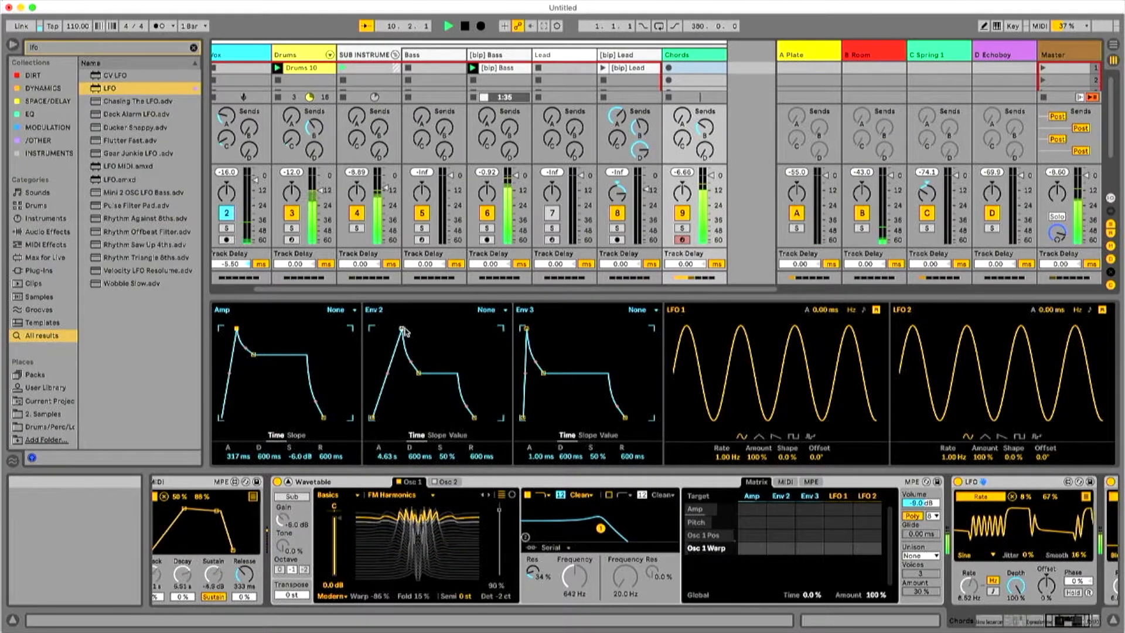
{"action": "left_click_drag", "start_coordinate": [404, 332], "coordinate": [397, 329]}
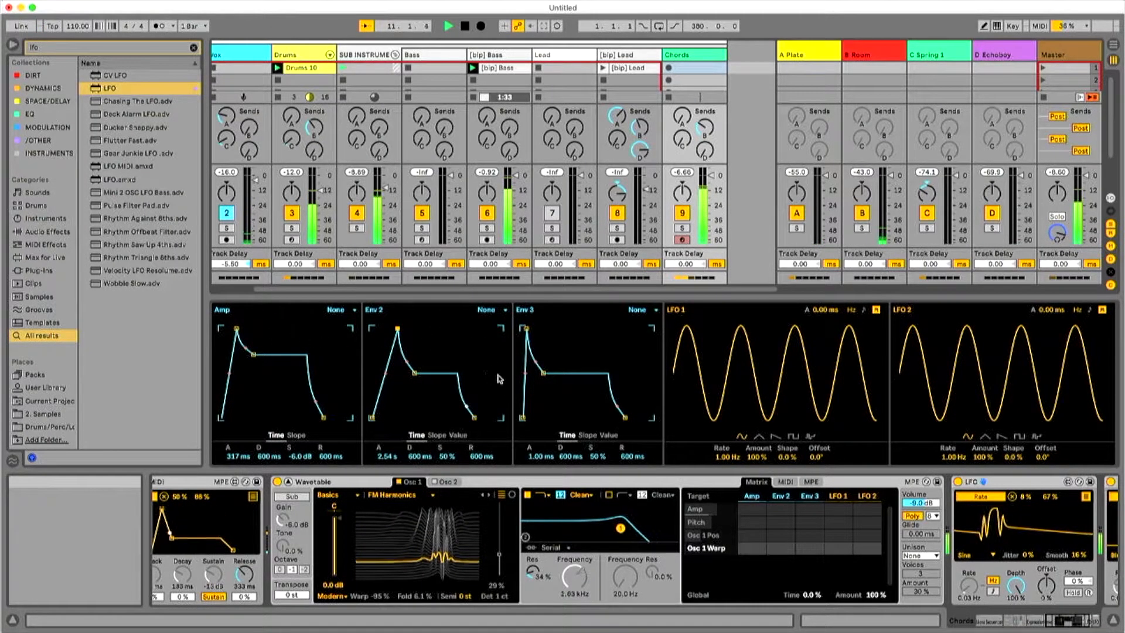
{"action": "left_click_drag", "start_coordinate": [397, 329], "coordinate": [392, 329]}
{"action": "left_click_drag", "start_coordinate": [526, 327], "coordinate": [529, 328]}
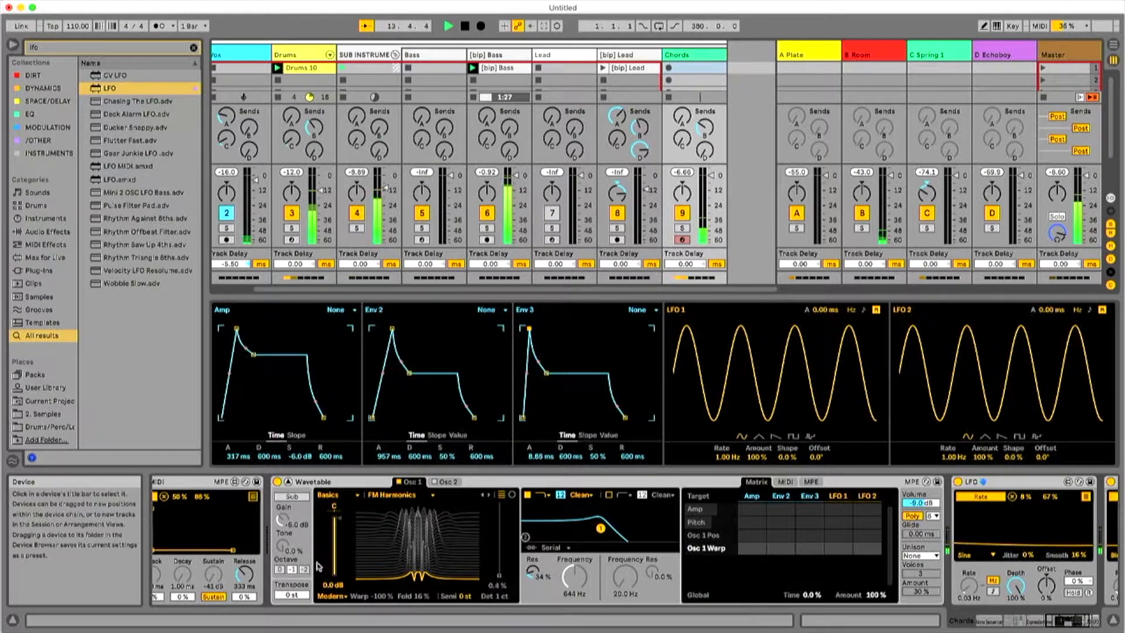
Stop playback, search the browser for "compress" and add Glue Compressor at the end of the Chords device chain.
{"action": "left_click_drag", "start_coordinate": [1058, 619], "coordinate": [1048, 619]}
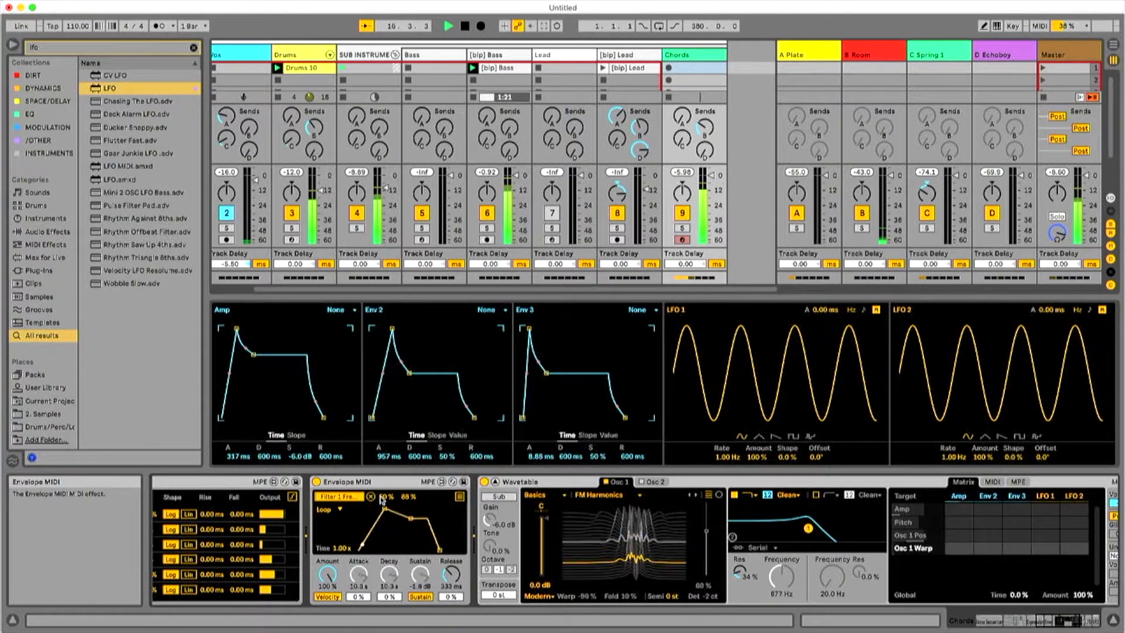
{"action": "left_click_drag", "start_coordinate": [1048, 624], "coordinate": [1068, 622]}
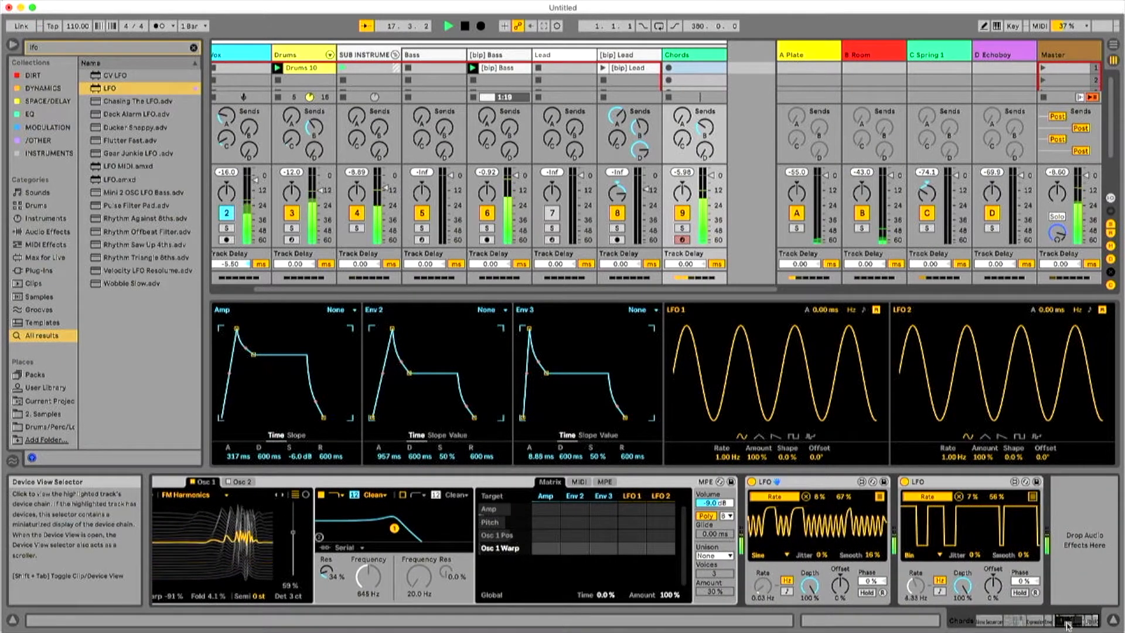
{"action": "key", "text": "space"}
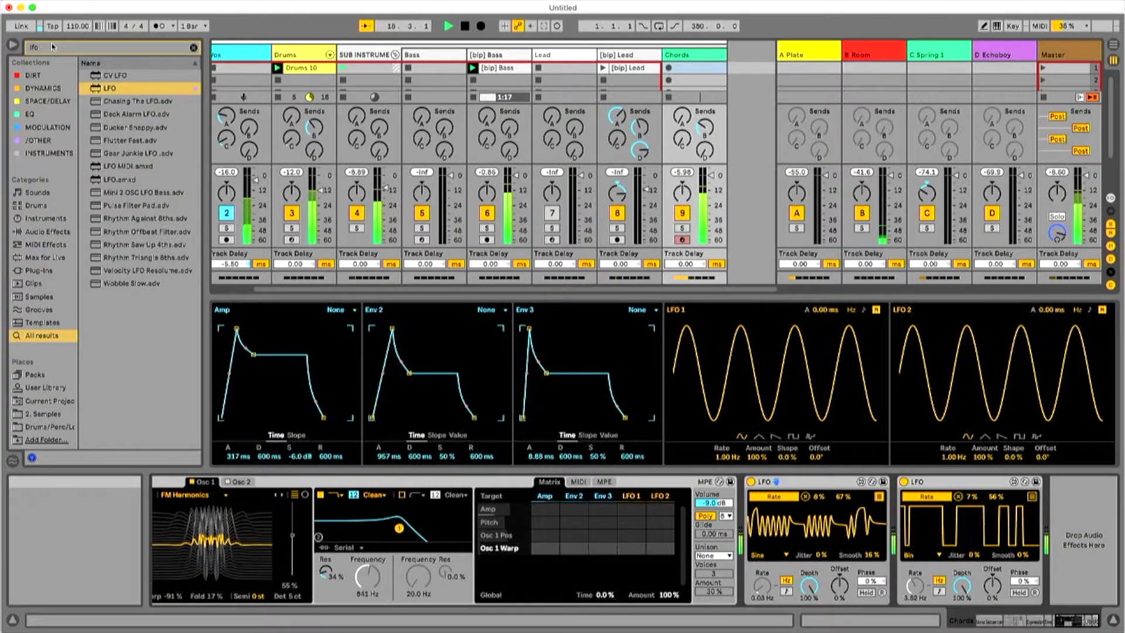
{"action": "left_click", "coordinate": [53, 48]}
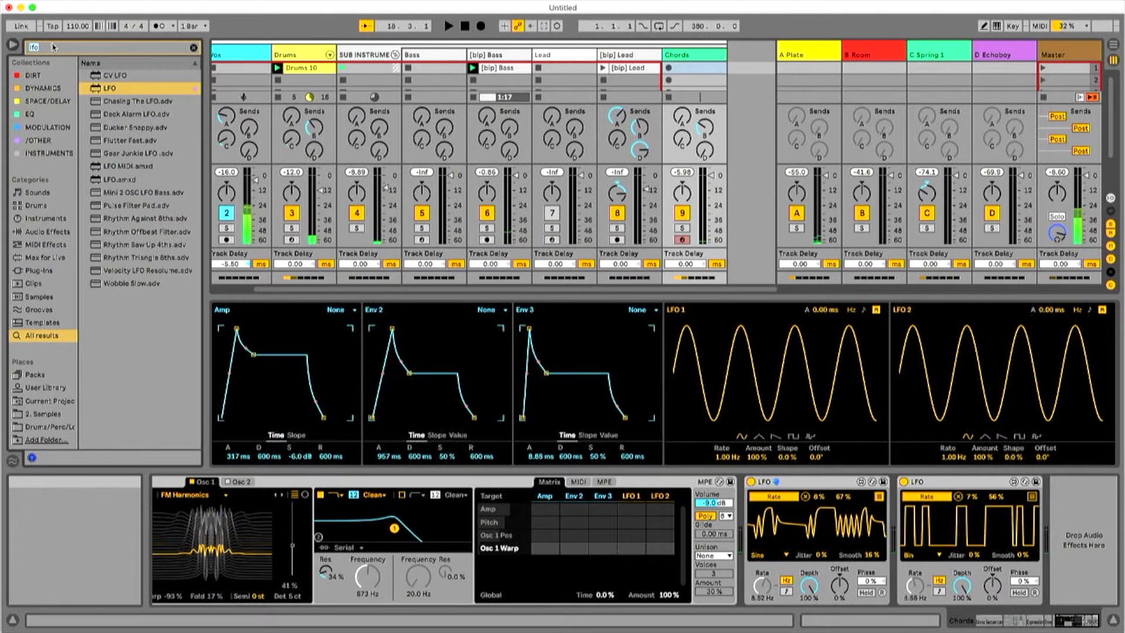
{"action": "type", "text": "compress"}
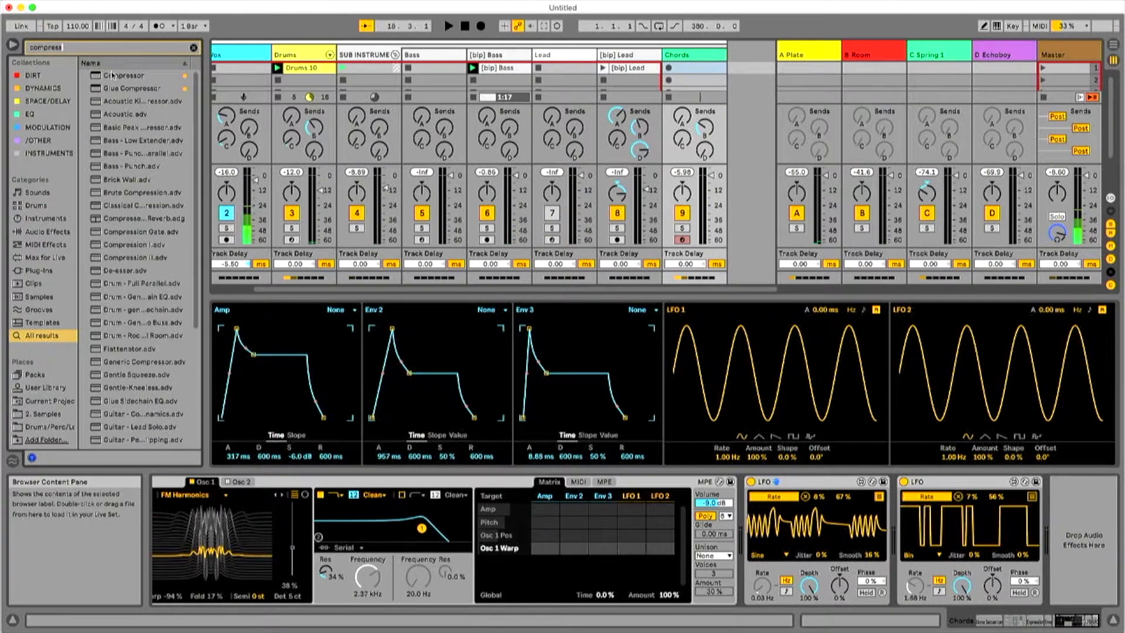
{"action": "left_click_drag", "start_coordinate": [132, 89], "coordinate": [1055, 524]}
During playback, set Glue Compressor's Threshold to -19.4 dB and Makeup to 10.0 dB, and raise its Ratio.
{"action": "key", "text": "space"}
{"action": "left_click_drag", "start_coordinate": [999, 576], "coordinate": [1000, 586]}
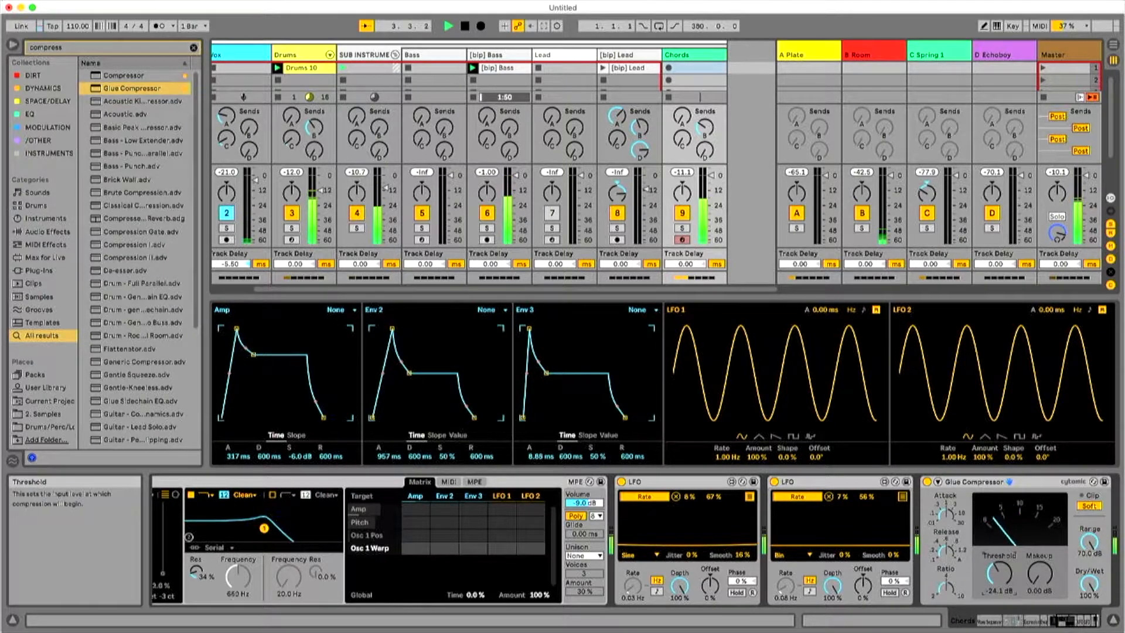
{"action": "left_click_drag", "start_coordinate": [1025, 577], "coordinate": [1023, 573]}
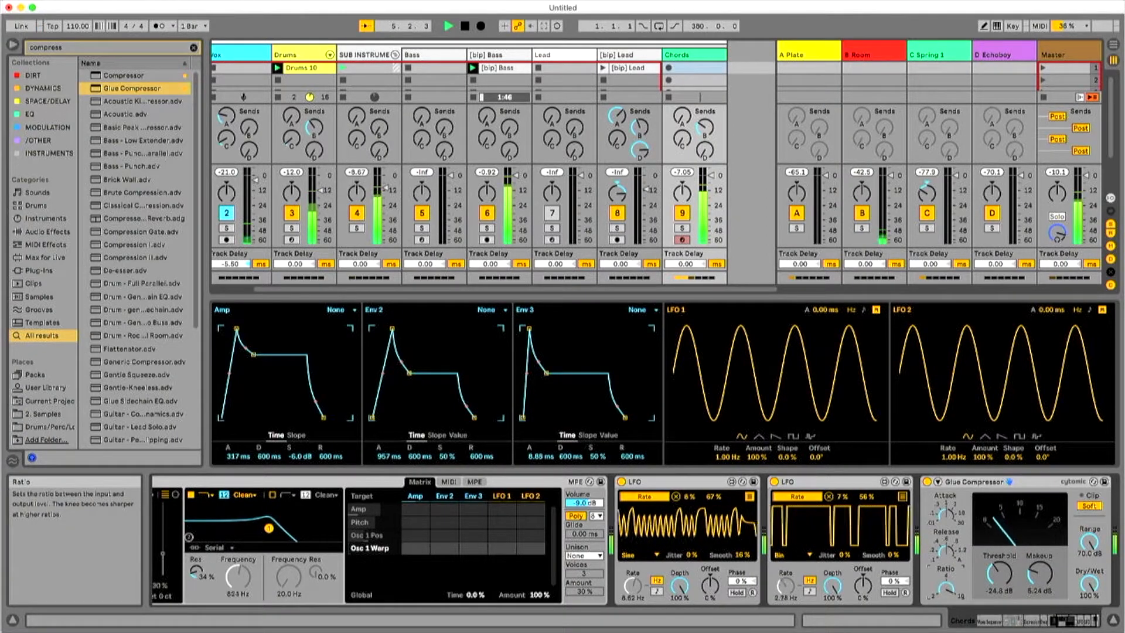
{"action": "left_click_drag", "start_coordinate": [946, 587], "coordinate": [945, 577]}
{"action": "left_click_drag", "start_coordinate": [1035, 577], "coordinate": [1003, 592]}
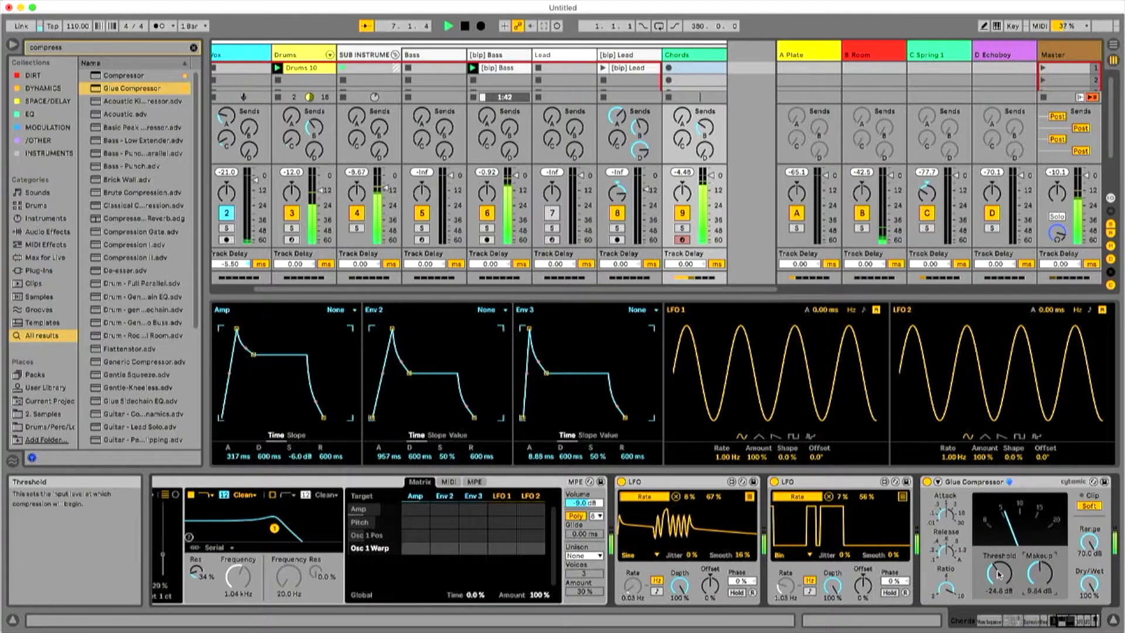
{"action": "left_click_drag", "start_coordinate": [1002, 590], "coordinate": [1000, 571]}
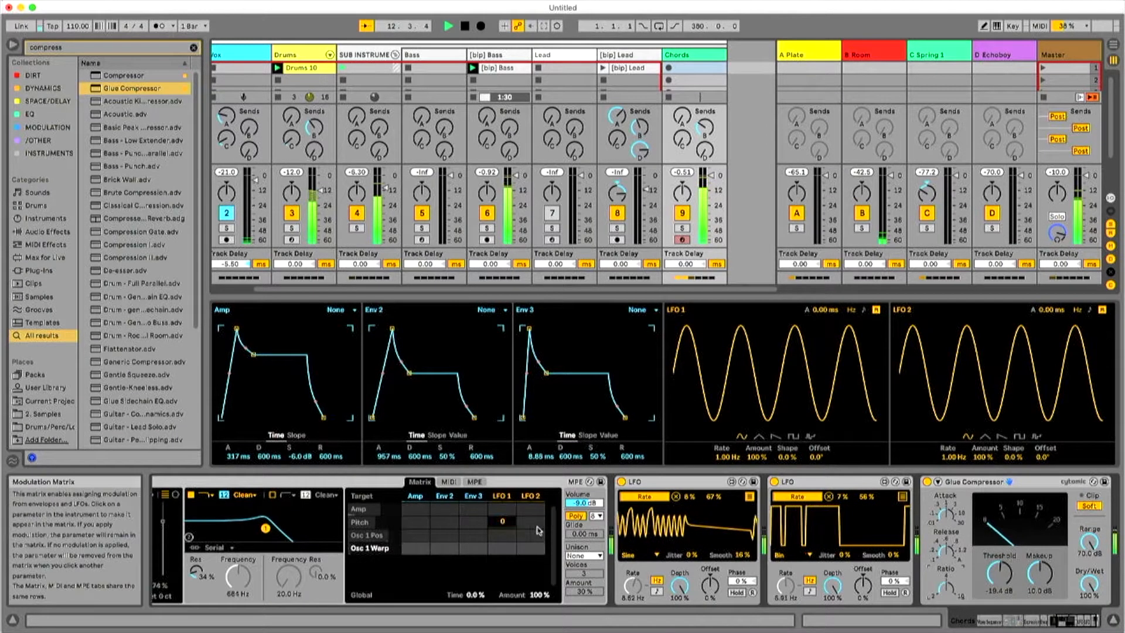
Limit the Rate mapping's maximum to 56% on the first LFO and 34% on the second, and stop playback.
{"action": "left_click_drag", "start_coordinate": [714, 496], "coordinate": [715, 504]}
{"action": "left_click_drag", "start_coordinate": [867, 497], "coordinate": [873, 546]}
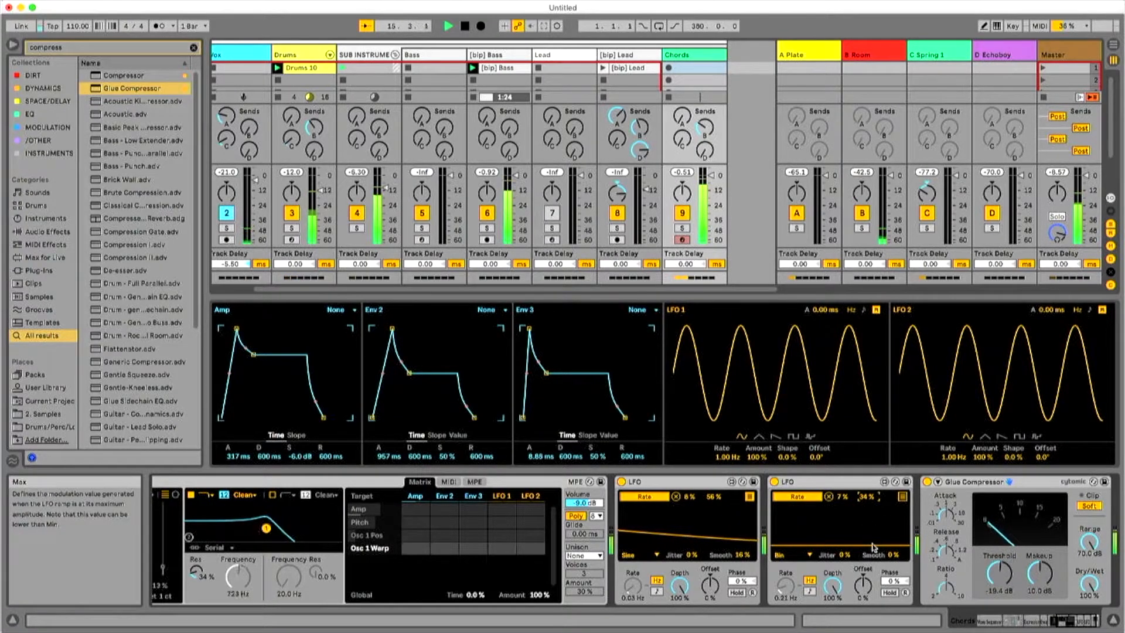
{"action": "left_click_drag", "start_coordinate": [1050, 622], "coordinate": [1098, 623]}
{"action": "key", "text": "space"}
{"action": "left_click", "coordinate": [89, 49]}
{"action": "type", "text": "p"}
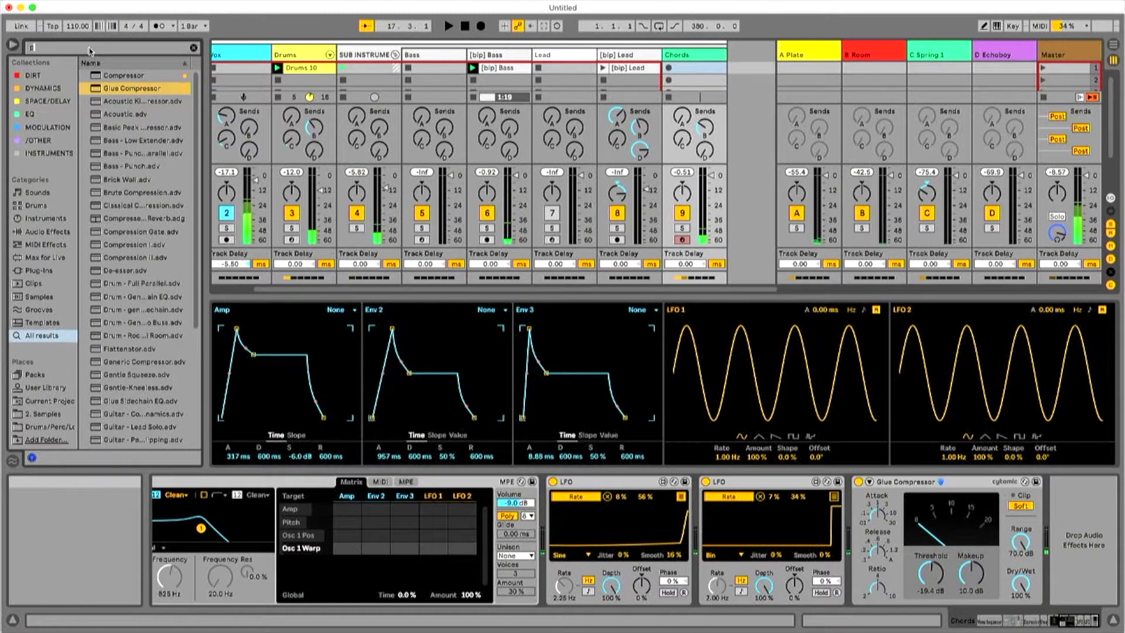
{"action": "type", "text": "itch"}
{"action": "key", "text": "BackSpace"}
{"action": "key", "text": "BackSpace"}
{"action": "key", "text": "BackSpace"}
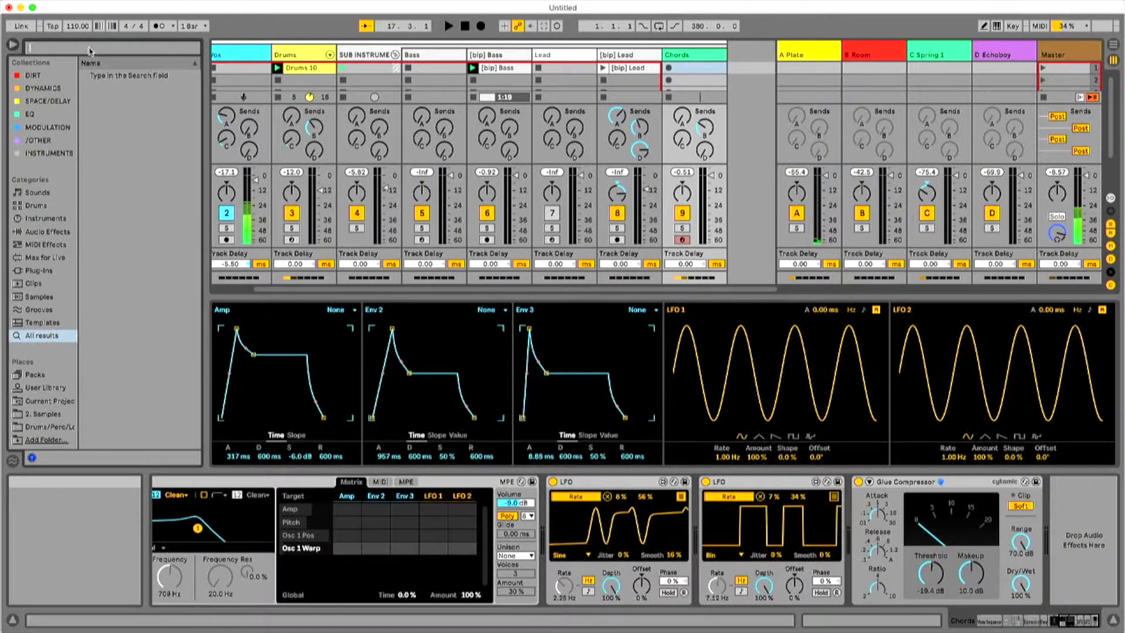
{"action": "type", "text": "frequency"}
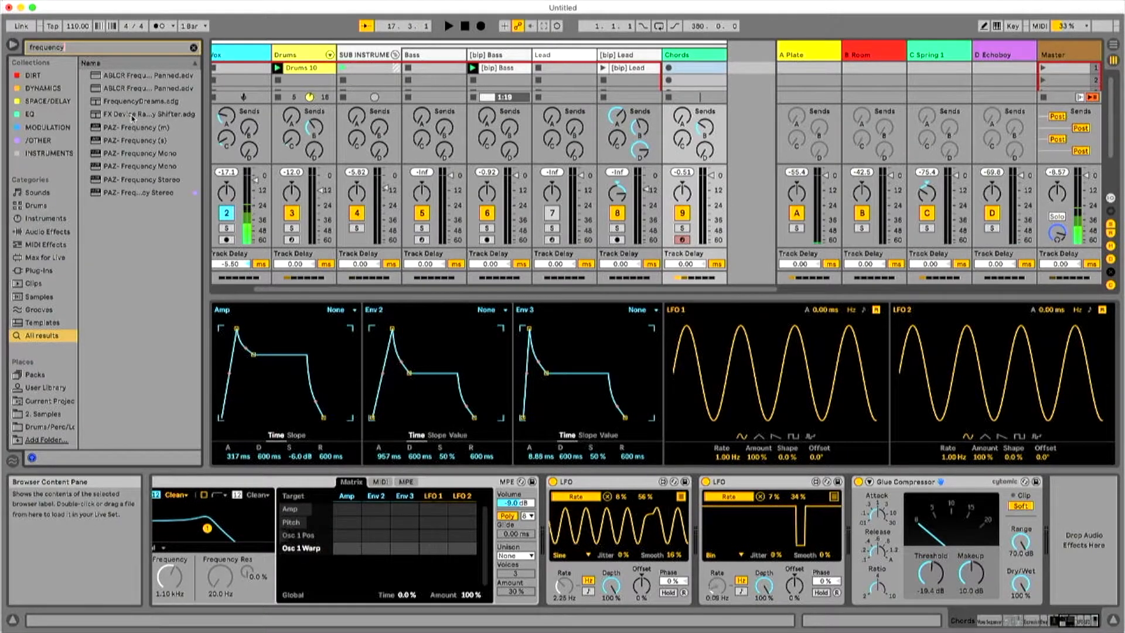
{"action": "left_click", "coordinate": [130, 115]}
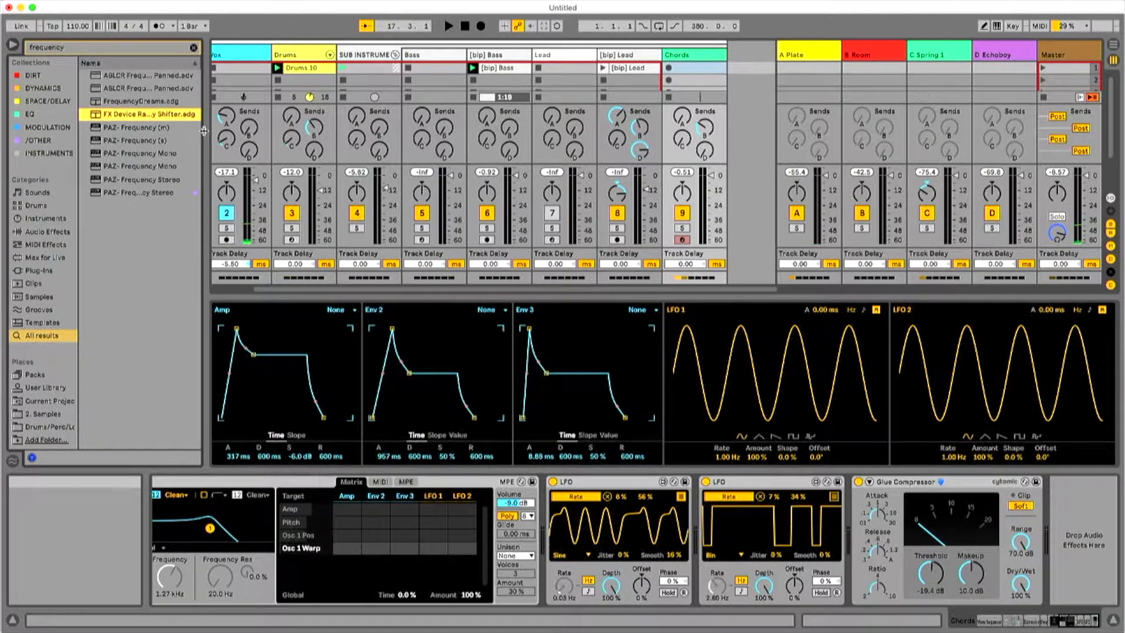
Widen the browser, search for "shifter" and place the Shifter device directly after the second LFO.
{"action": "left_click_drag", "start_coordinate": [204, 139], "coordinate": [331, 143]}
{"action": "left_click", "coordinate": [121, 62]}
{"action": "type", "text": "shifter"}
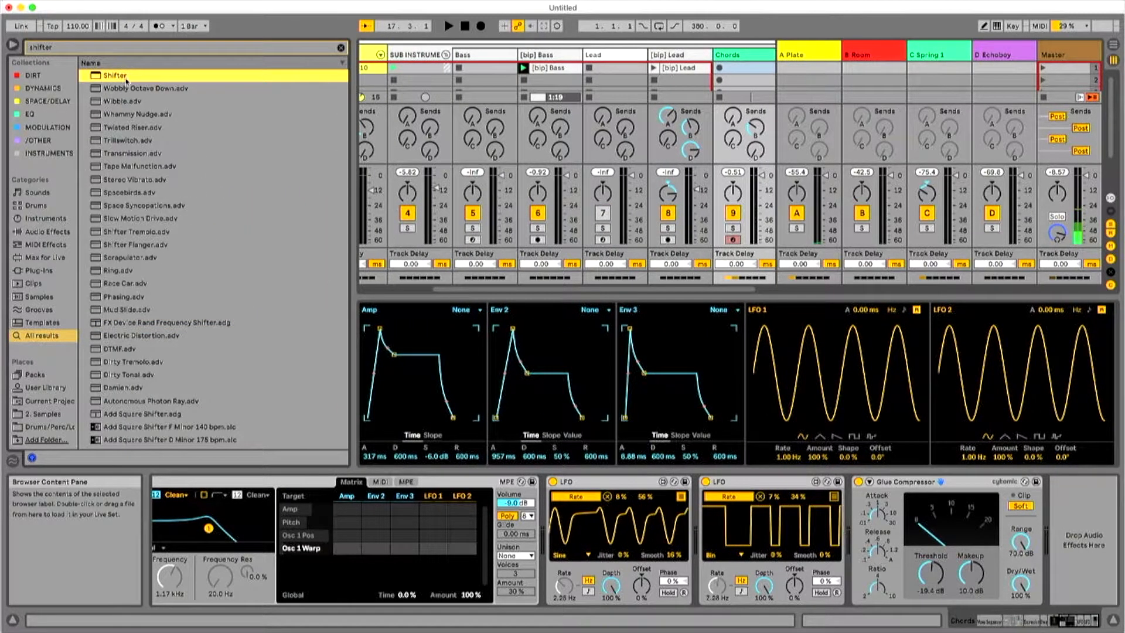
{"action": "left_click_drag", "start_coordinate": [1046, 534], "coordinate": [843, 536]}
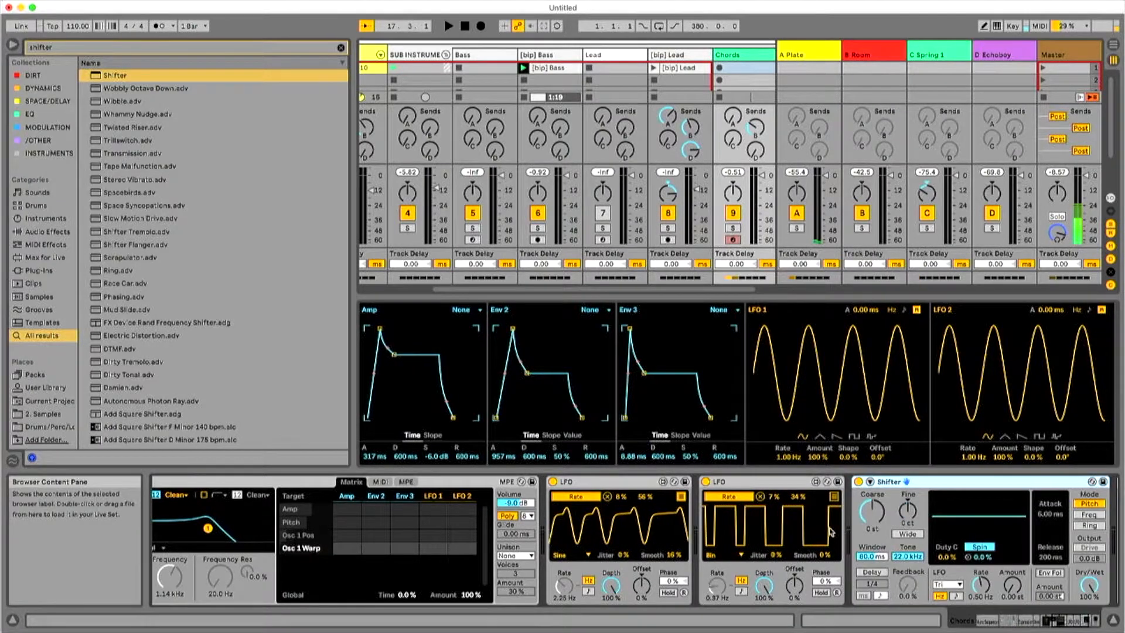
Map the second LFO's second slot to Shifter's Delay On and its third to Delay Feedback with a 59% maximum.
{"action": "left_click", "coordinate": [833, 496]}
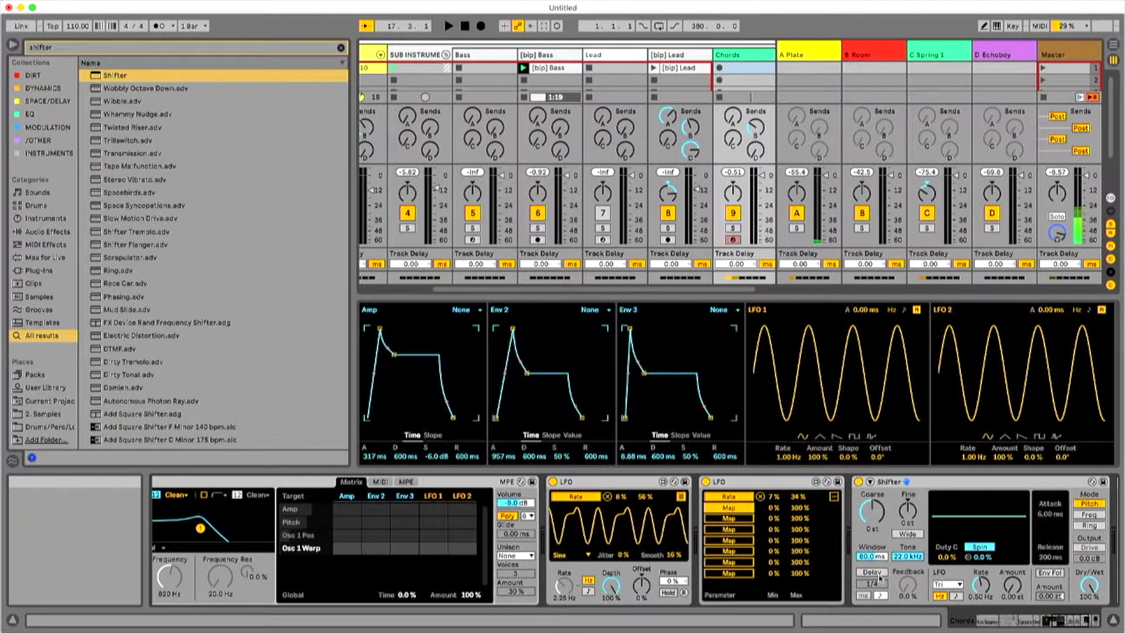
{"action": "left_click", "coordinate": [872, 572]}
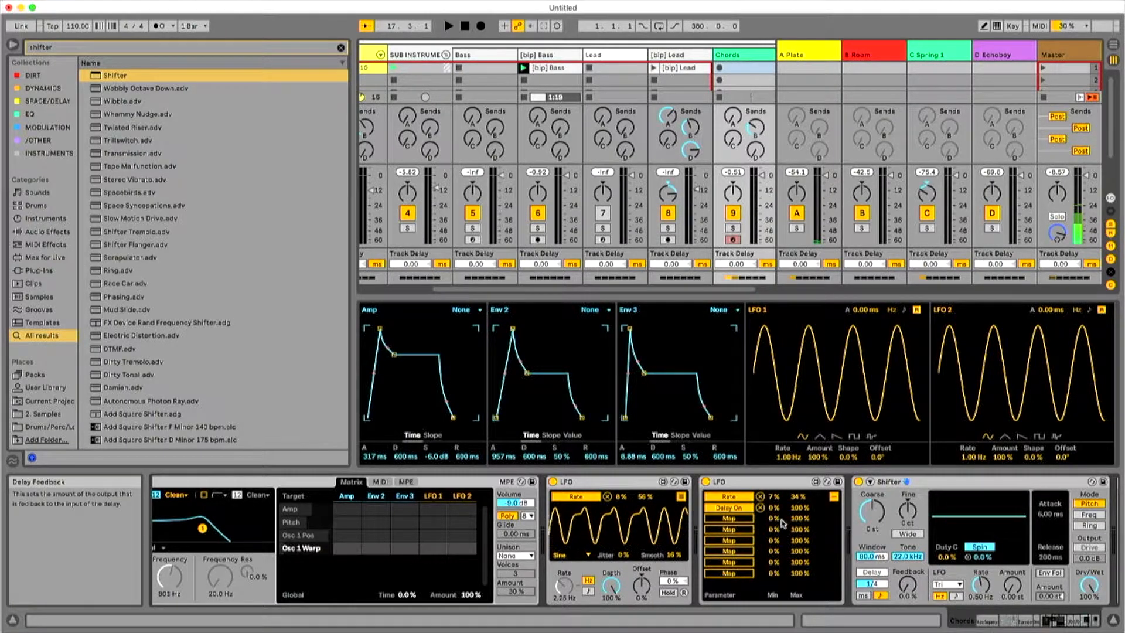
{"action": "key", "text": "space"}
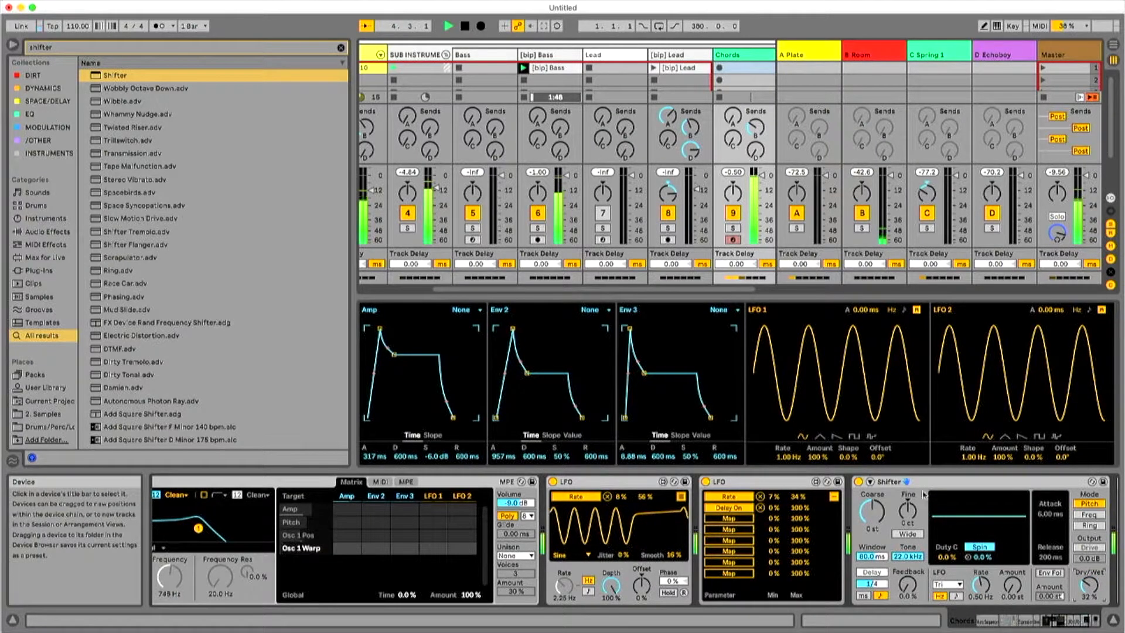
{"action": "left_click", "coordinate": [729, 518]}
{"action": "left_click", "coordinate": [907, 584]}
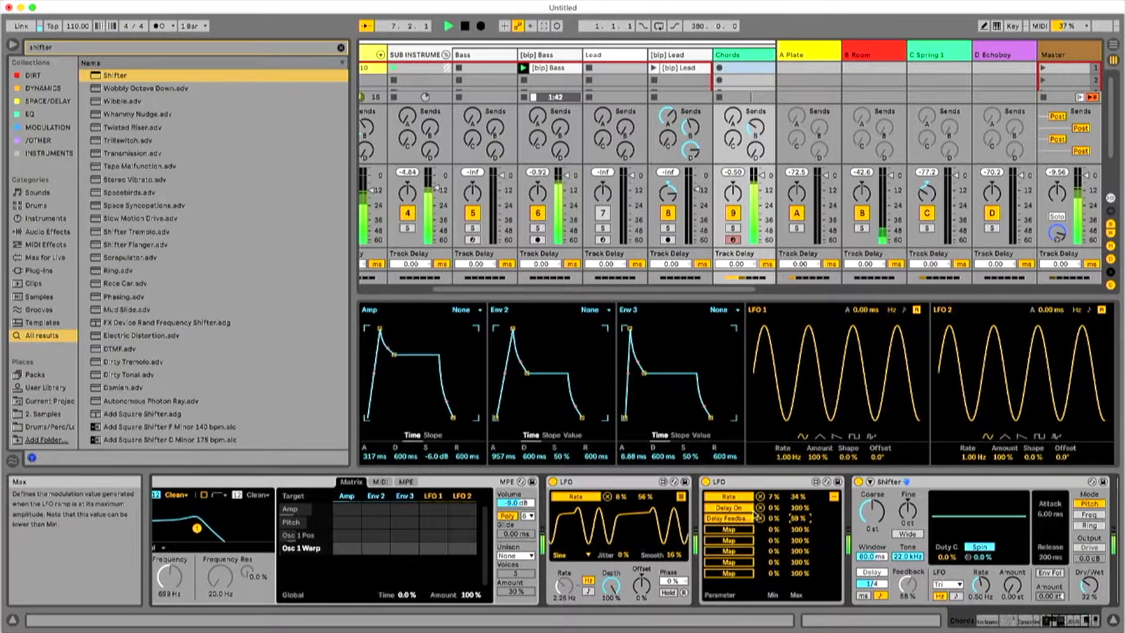
Replace the second LFO's Delay On mapping with Shifter's Pitch Coarse, ranging from 24% to 75%.
{"action": "left_click", "coordinate": [759, 507]}
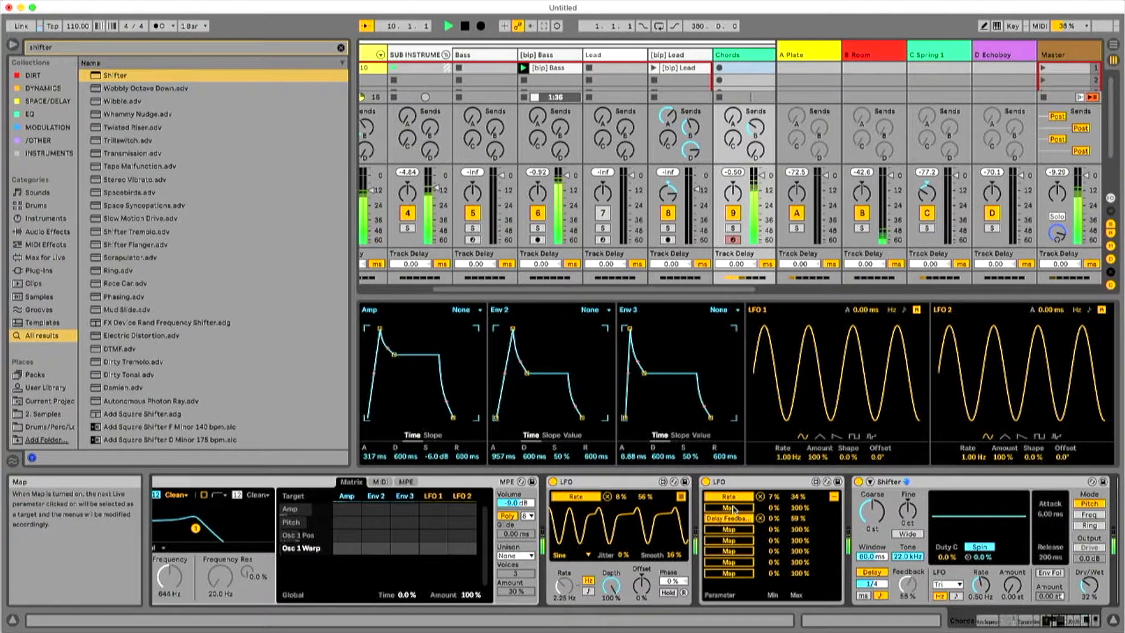
{"action": "left_click", "coordinate": [868, 511]}
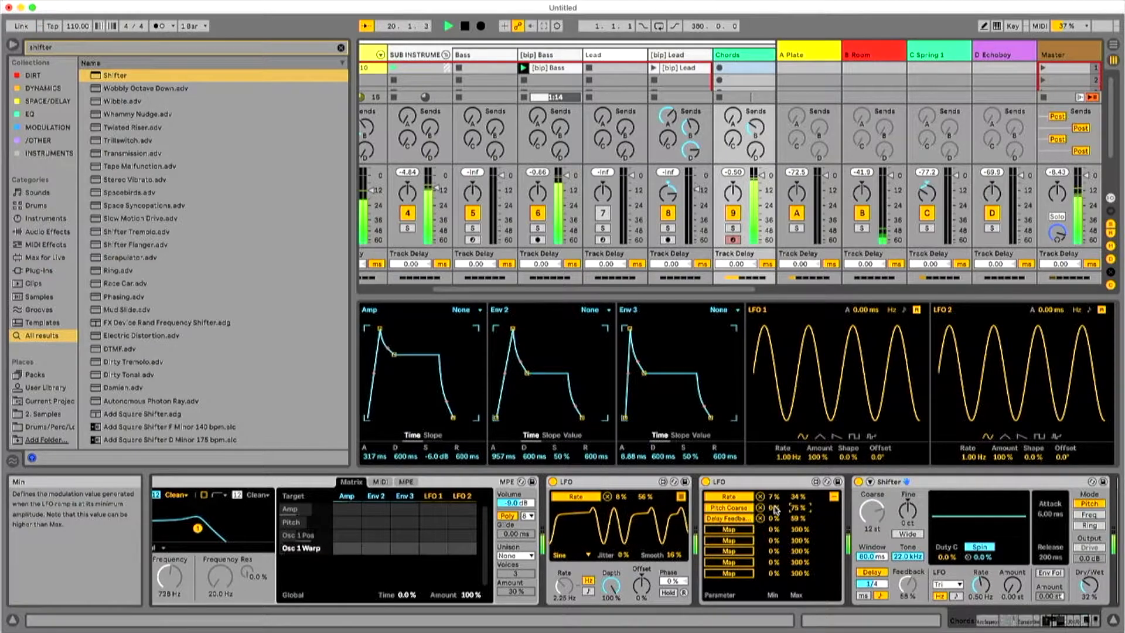
{"action": "left_click_drag", "start_coordinate": [774, 508], "coordinate": [775, 492]}
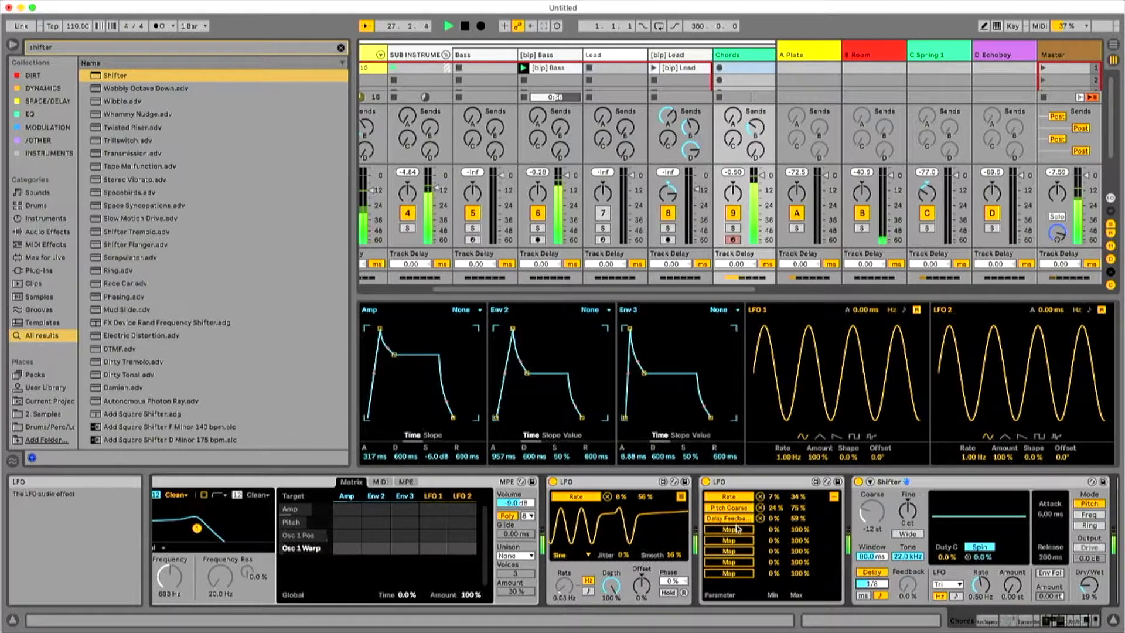
Show the first LFO's mapping list and map its last free slot to Shifter's Pitch Fine, with a maximum of 16%.
{"action": "left_click", "coordinate": [681, 496]}
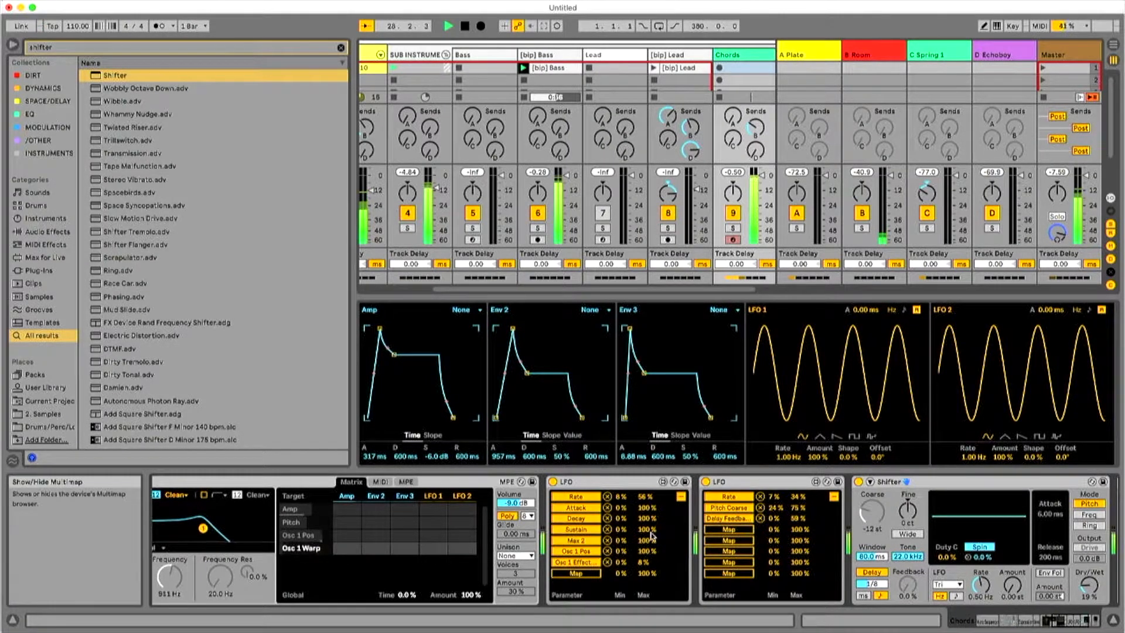
{"action": "left_click", "coordinate": [576, 573]}
{"action": "left_click", "coordinate": [907, 509]}
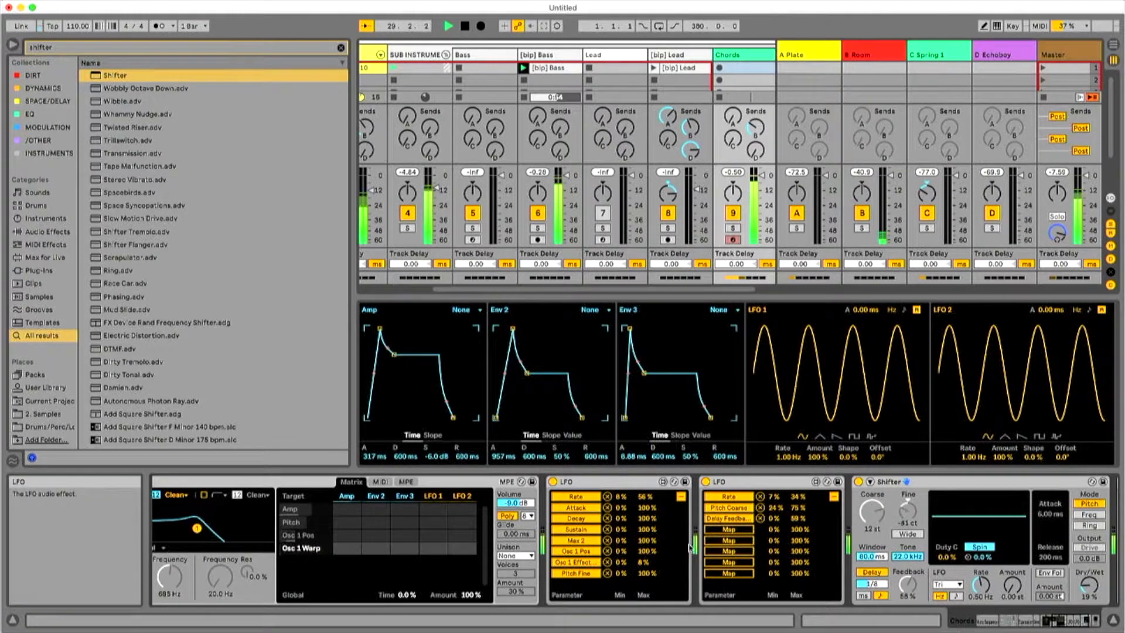
{"action": "left_click_drag", "start_coordinate": [644, 574], "coordinate": [645, 615]}
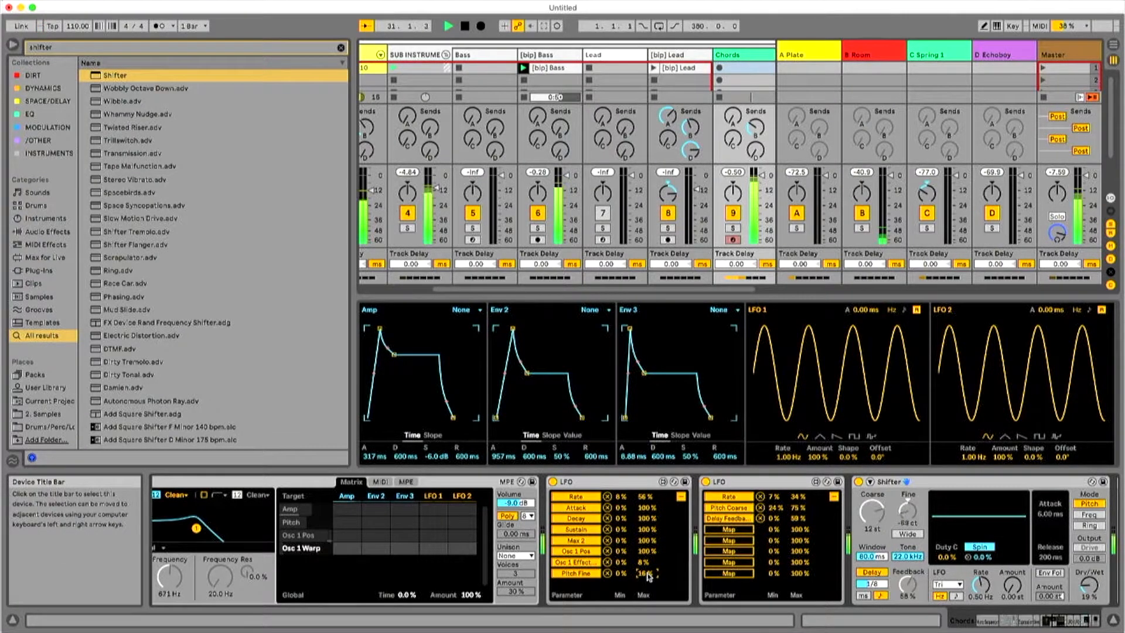
Limit the first LFO's Pitch Fine mapping to 45–54% and set Shifter's Dry/Wet to 14%.
{"action": "mouse_move", "coordinate": [620, 573]}
{"action": "left_mouse_down"}
{"action": "mouse_move", "coordinate": [620, 550]}
{"action": "mouse_move", "coordinate": [644, 561]}
{"action": "mouse_move", "coordinate": [644, 550]}
{"action": "mouse_move", "coordinate": [622, 578]}
{"action": "left_mouse_up"}
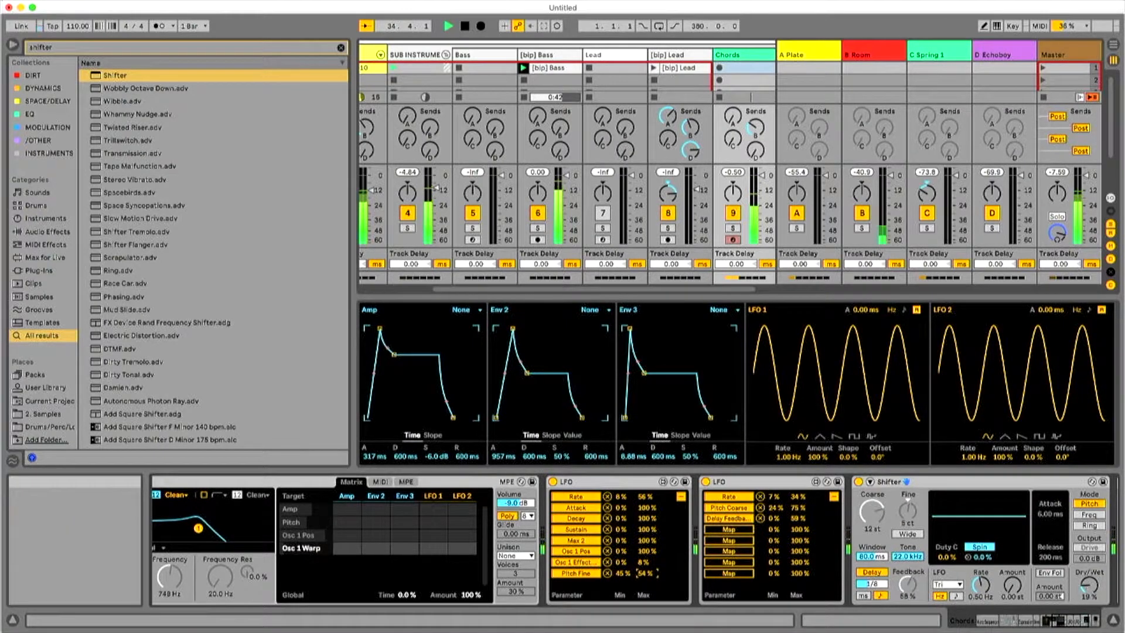
{"action": "left_click_drag", "start_coordinate": [1088, 584], "coordinate": [1088, 588]}
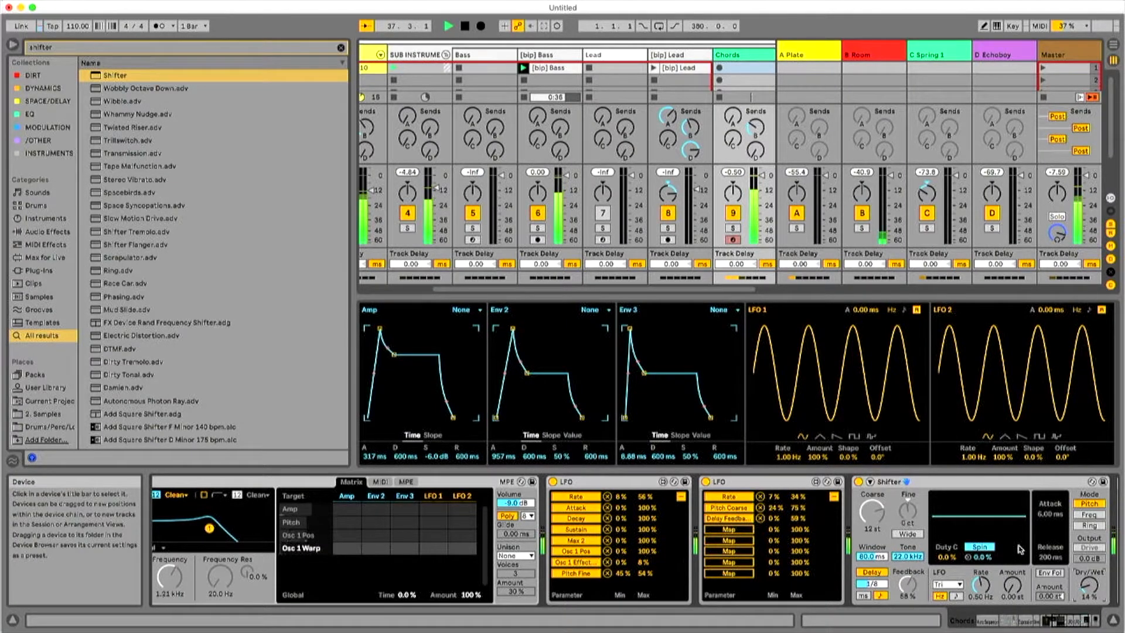
Try Shifter's Ring and Freq modes and return the device to Pitch mode.
{"action": "left_click", "coordinate": [1090, 525]}
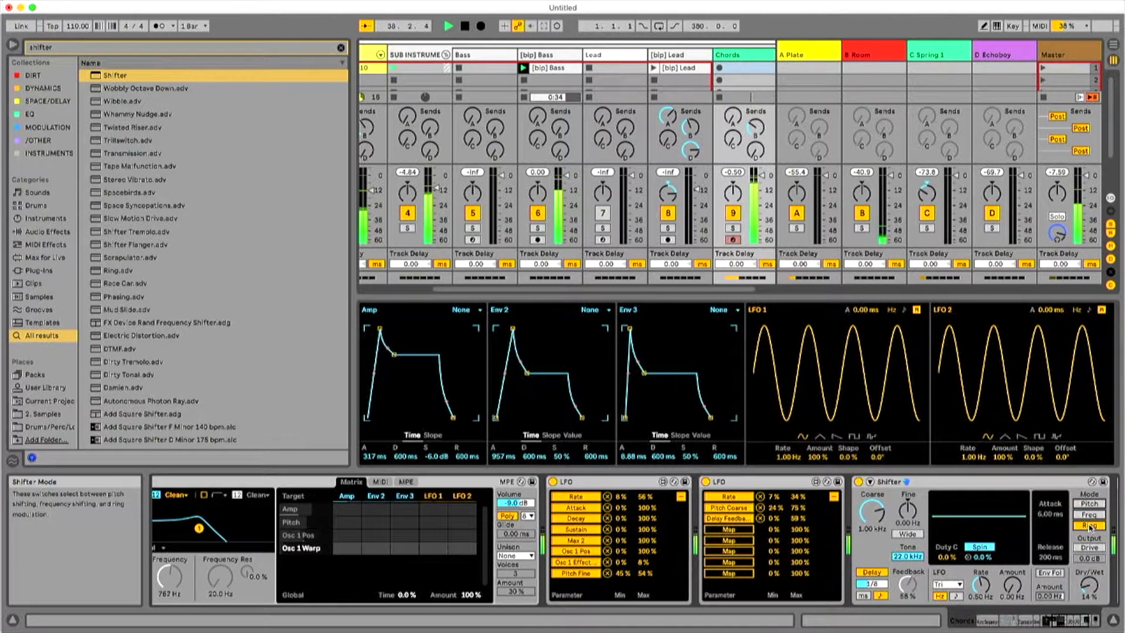
{"action": "left_click", "coordinate": [1088, 515]}
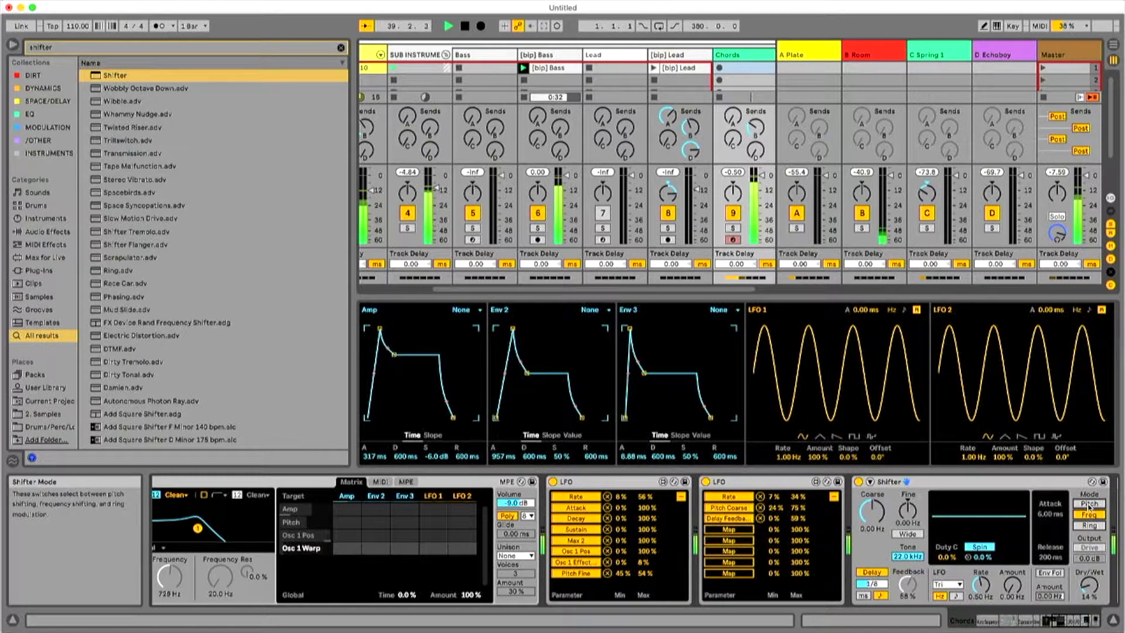
{"action": "left_click", "coordinate": [1088, 504]}
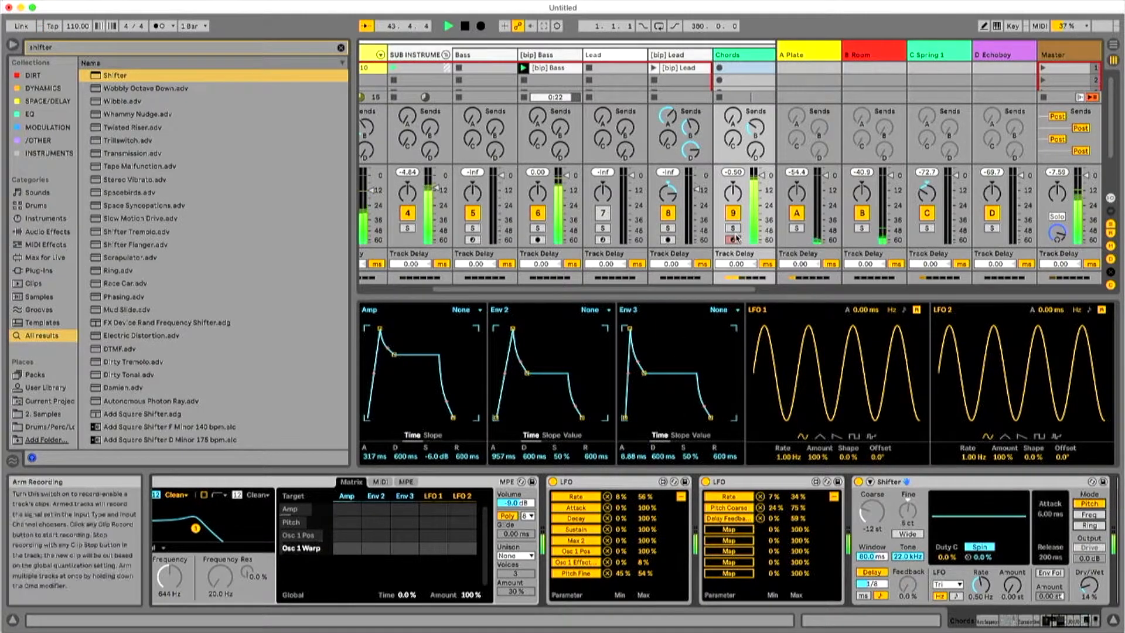
Clear the "shifter" search and narrow the browser.
{"action": "left_click", "coordinate": [341, 47]}
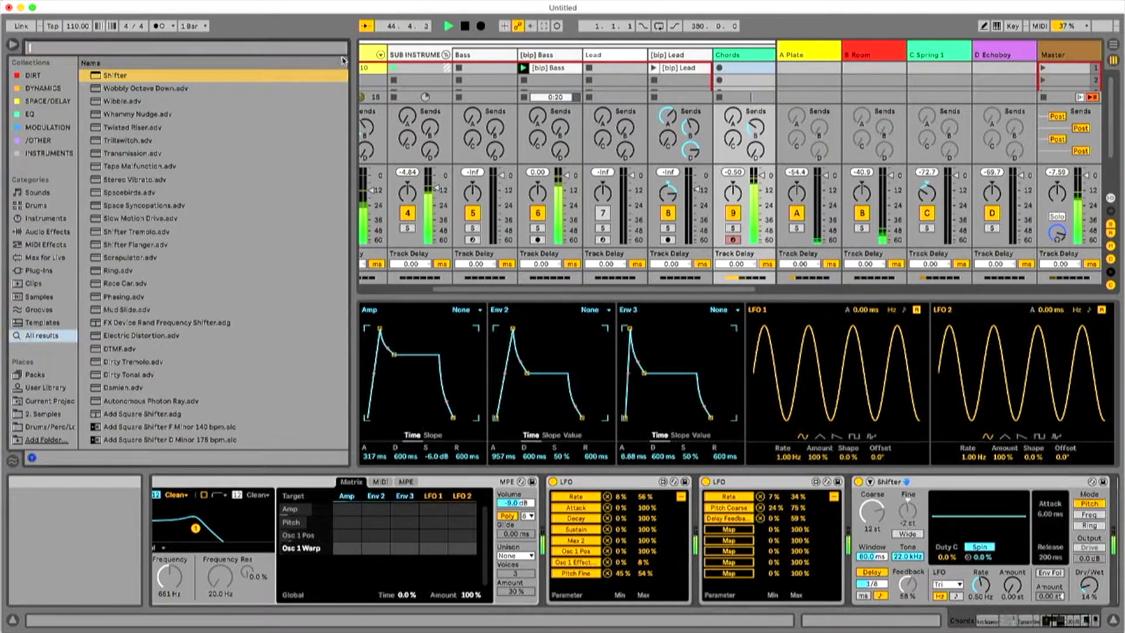
{"action": "left_click_drag", "start_coordinate": [349, 92], "coordinate": [103, 98]}
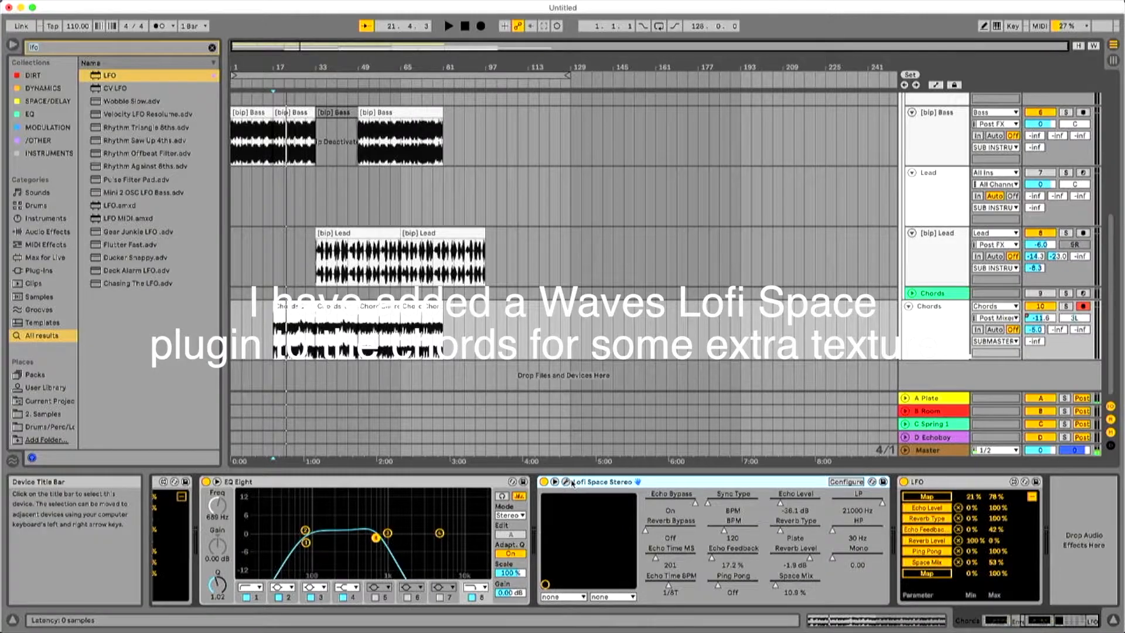
Open the Lofi Space plugin window on the Chords track, play the arrangement to watch its modulated controls, and close the window.
{"action": "left_click", "coordinate": [566, 482]}
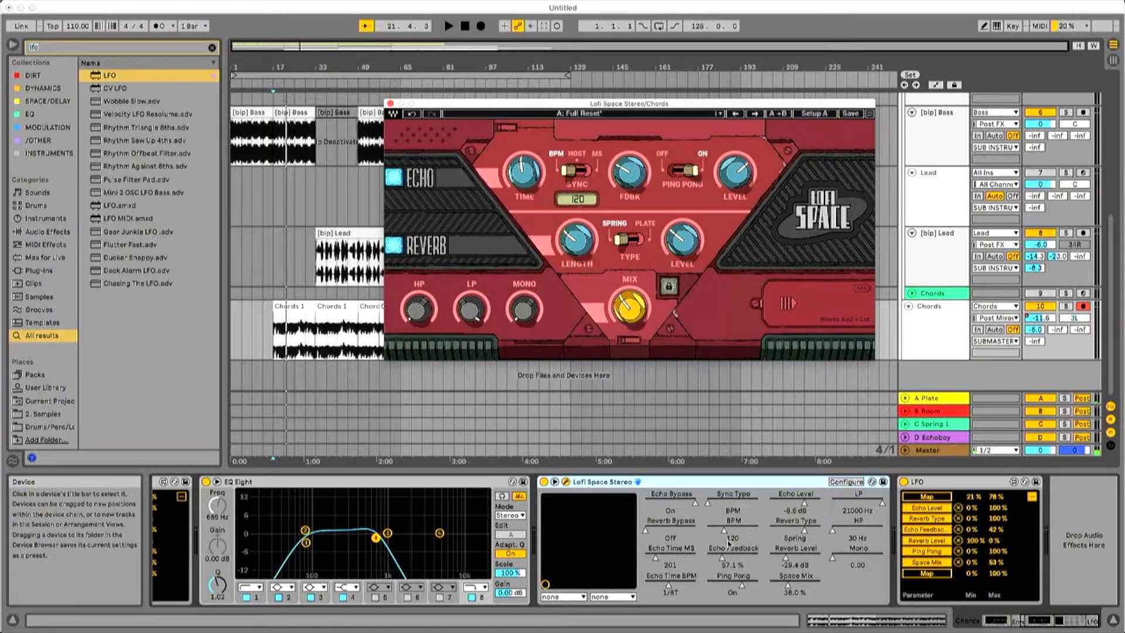
{"action": "key", "text": "space"}
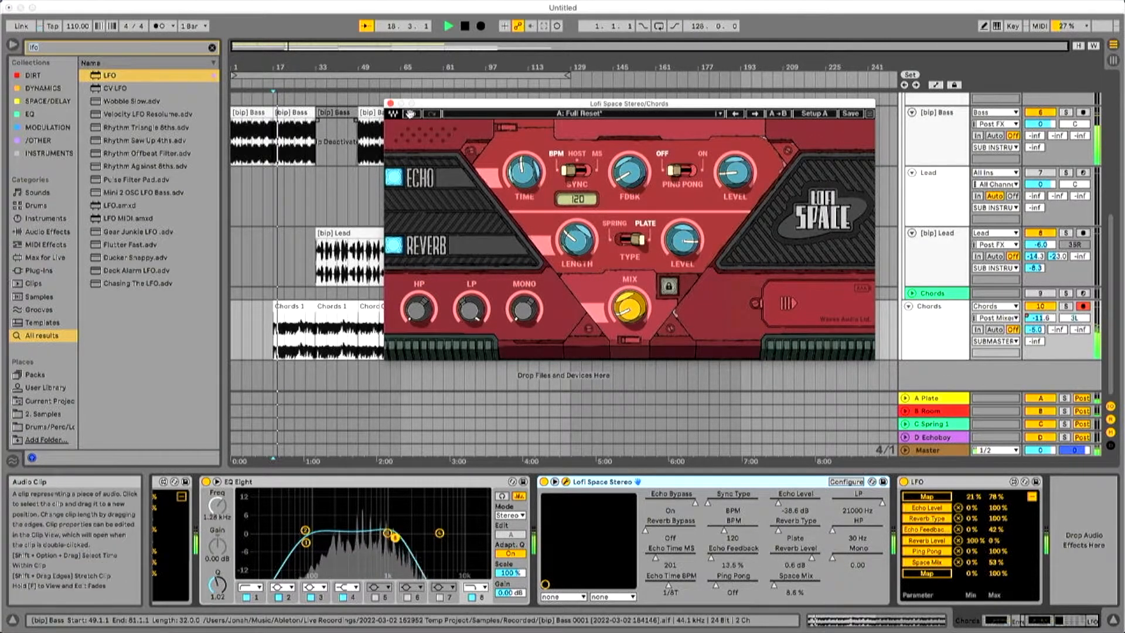
{"action": "left_click", "coordinate": [390, 103]}
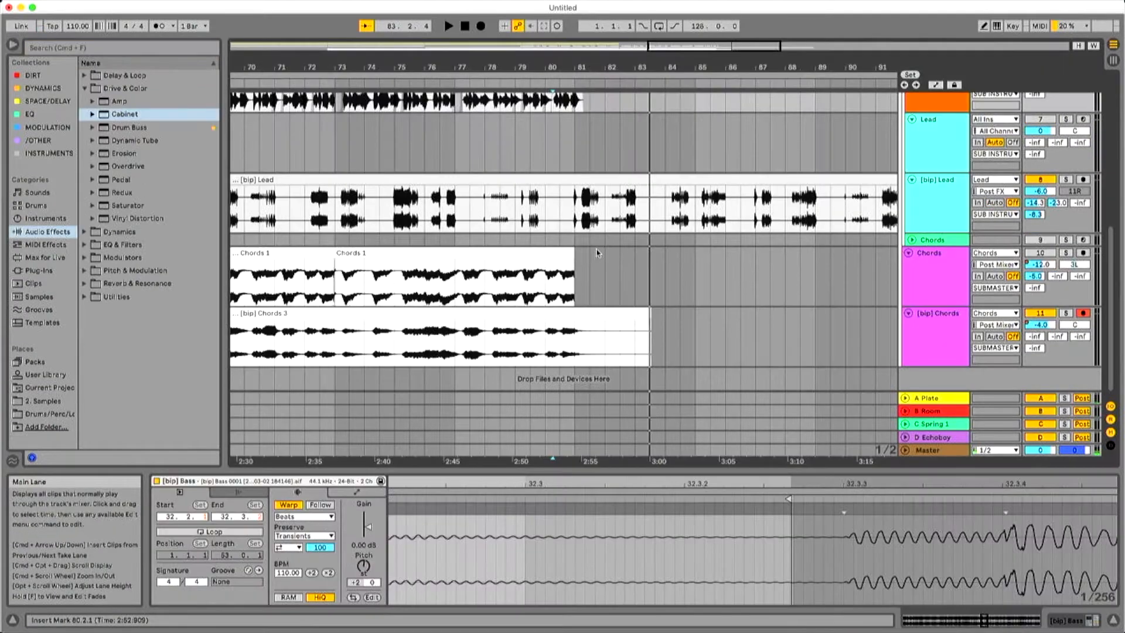
Play the arrangement from bar 33 and examine the Drums, Bass, Lead and Chords tracks, including the added [bip] Chords layer.
{"action": "scroll", "coordinate": [598, 253], "scroll_direction": "down", "scroll_amount": 1}
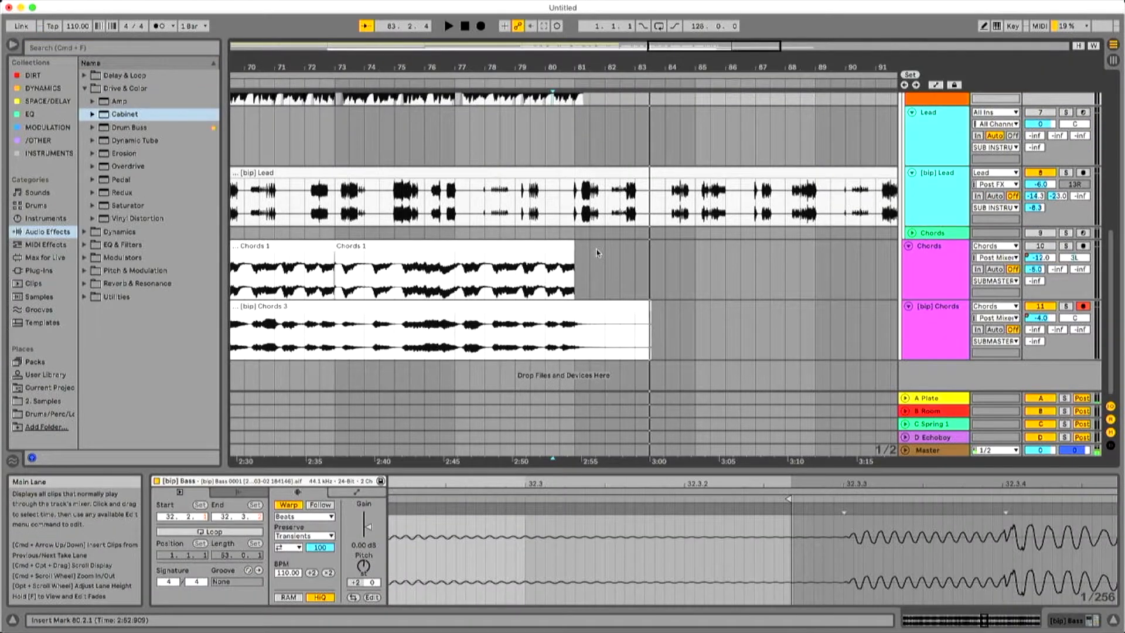
{"action": "scroll", "coordinate": [597, 253], "scroll_direction": "up", "scroll_amount": 5}
{"action": "left_click_drag", "start_coordinate": [581, 68], "coordinate": [756, 17]}
{"action": "scroll", "coordinate": [551, 156], "scroll_direction": "up", "scroll_amount": 4}
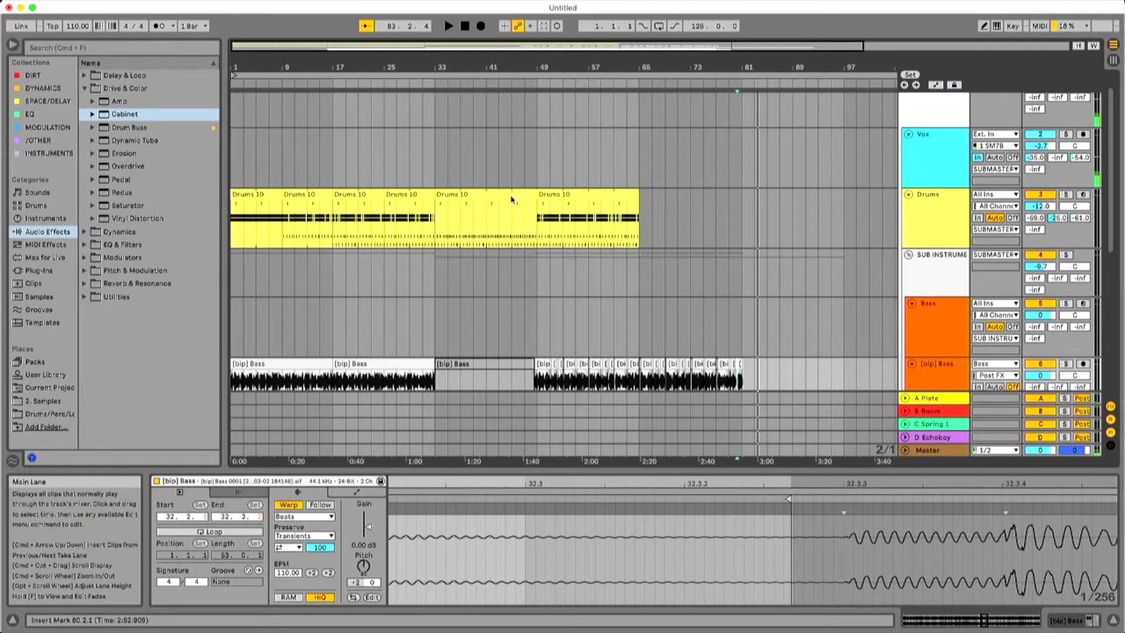
{"action": "left_click", "coordinate": [435, 223]}
{"action": "key", "text": "space"}
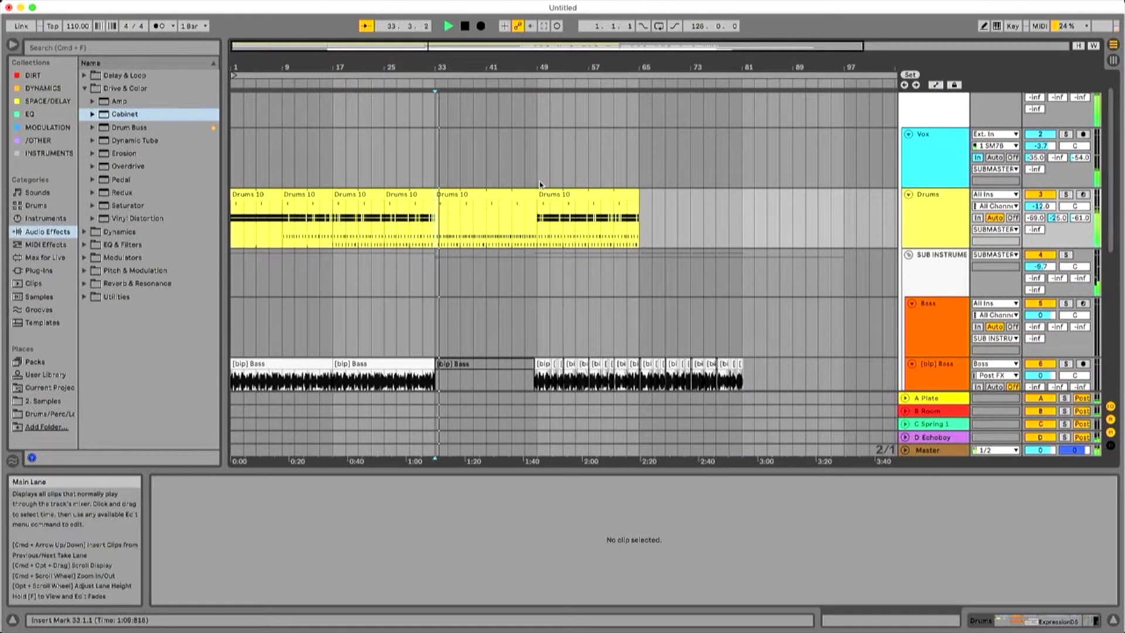
{"action": "scroll", "coordinate": [544, 199], "scroll_direction": "down", "scroll_amount": 3}
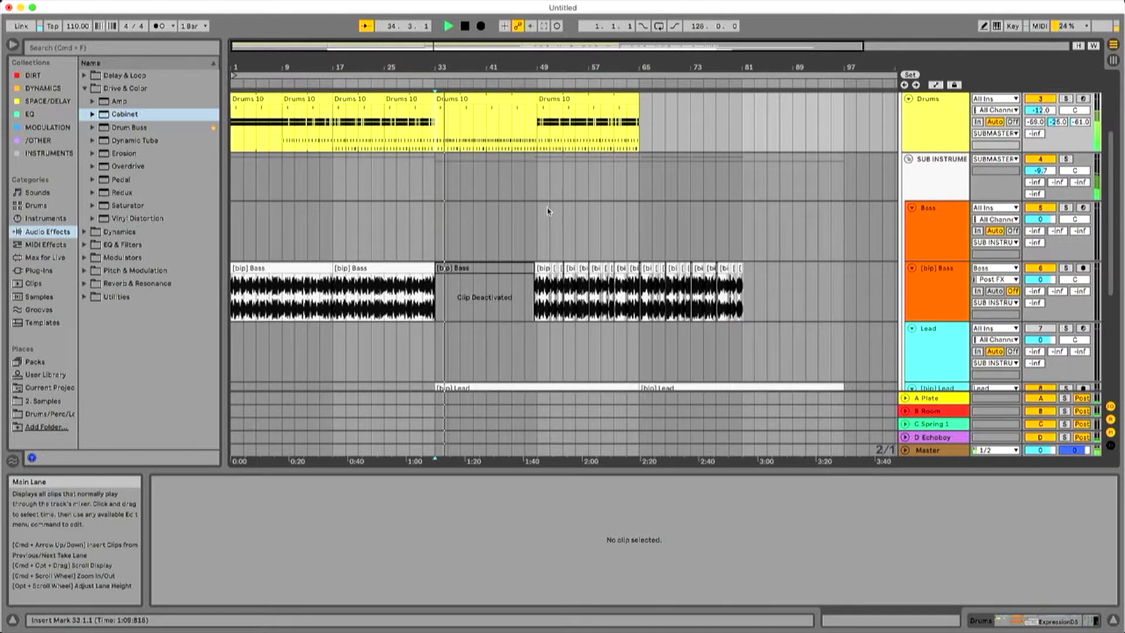
{"action": "scroll", "coordinate": [548, 211], "scroll_direction": "down", "scroll_amount": 5}
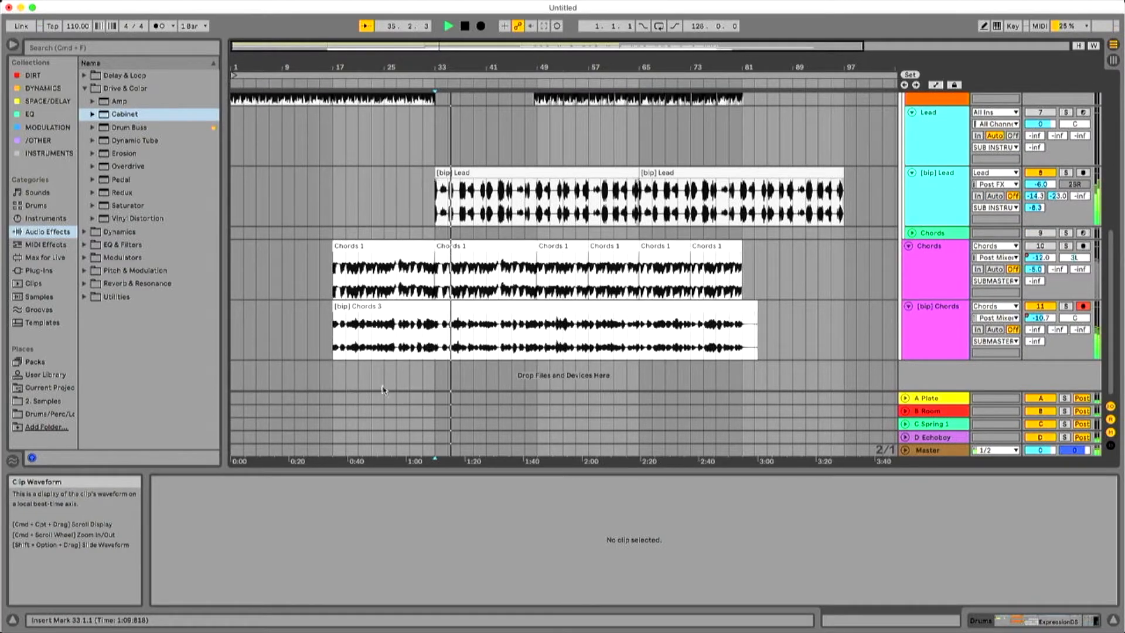
{"action": "scroll", "coordinate": [448, 285], "scroll_direction": "up", "scroll_amount": 2}
{"action": "scroll", "coordinate": [448, 285], "scroll_direction": "up", "scroll_amount": 1}
{"action": "key", "text": "space"}
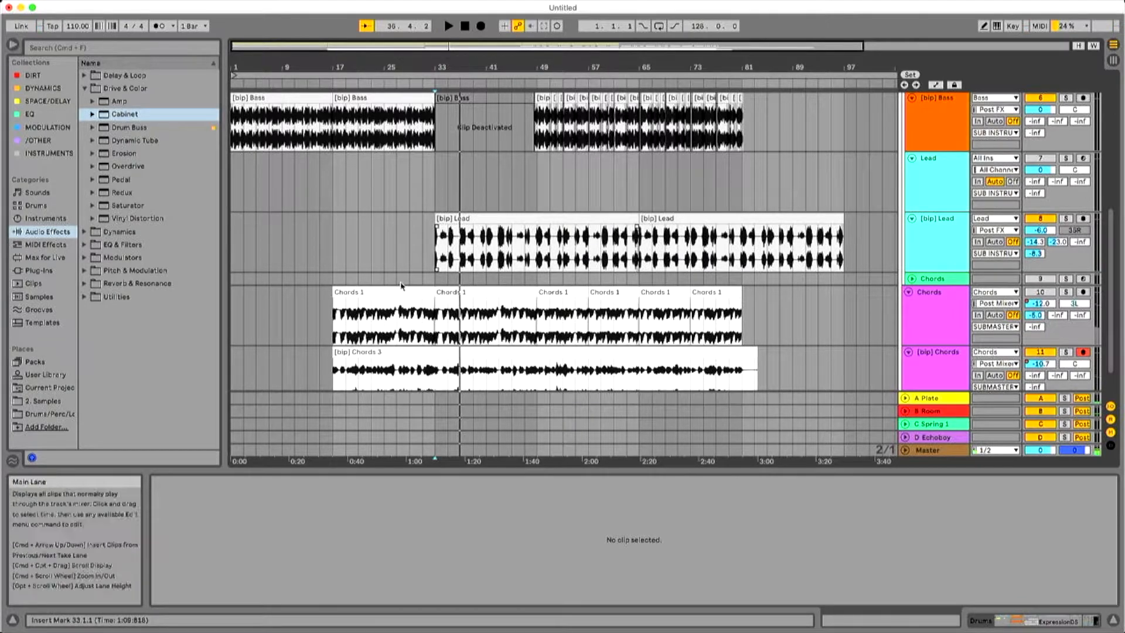
Select both [bip] Lead clips, play them from bar 33 and select the [bip] Lead track.
{"action": "left_click", "coordinate": [580, 221]}
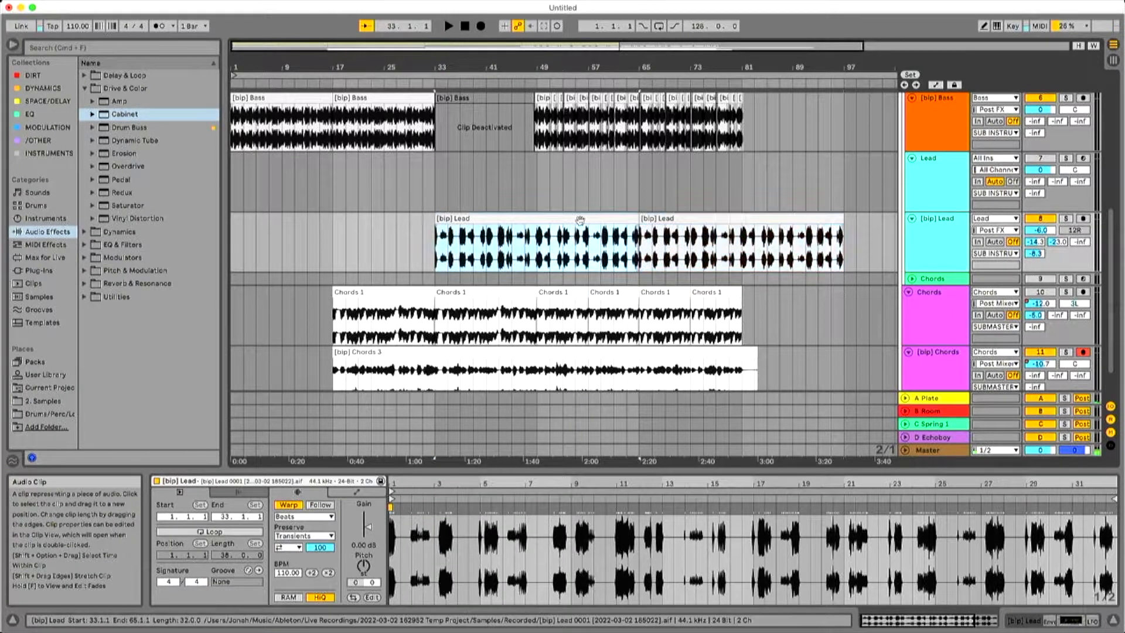
{"action": "left_click", "coordinate": [657, 219], "text": "shift"}
{"action": "key", "text": "space"}
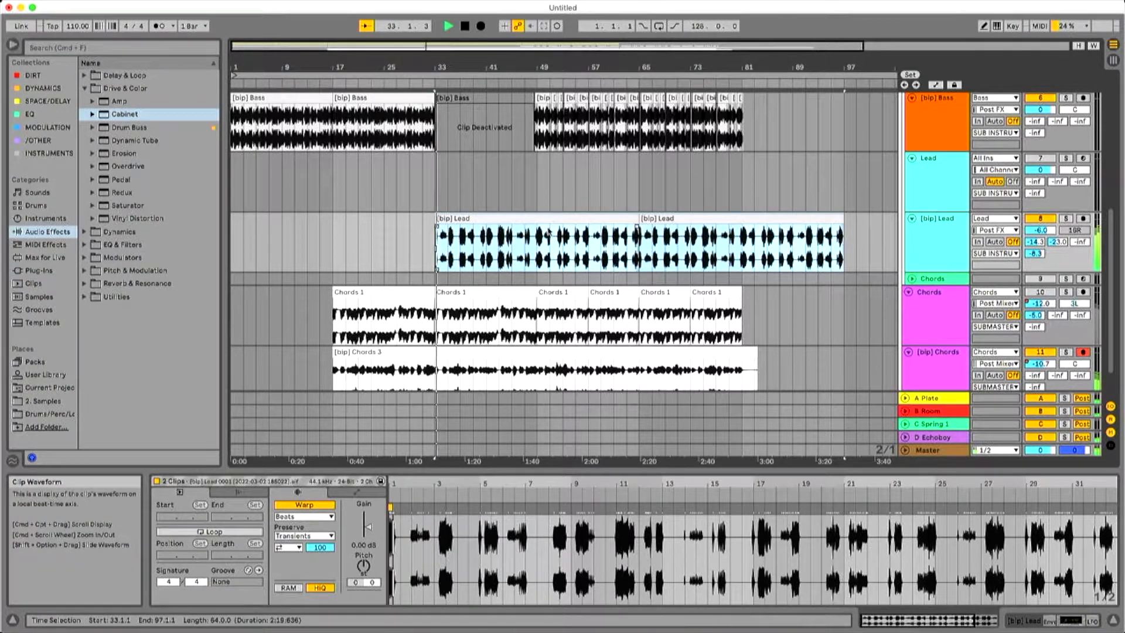
{"action": "left_click", "coordinate": [947, 228]}
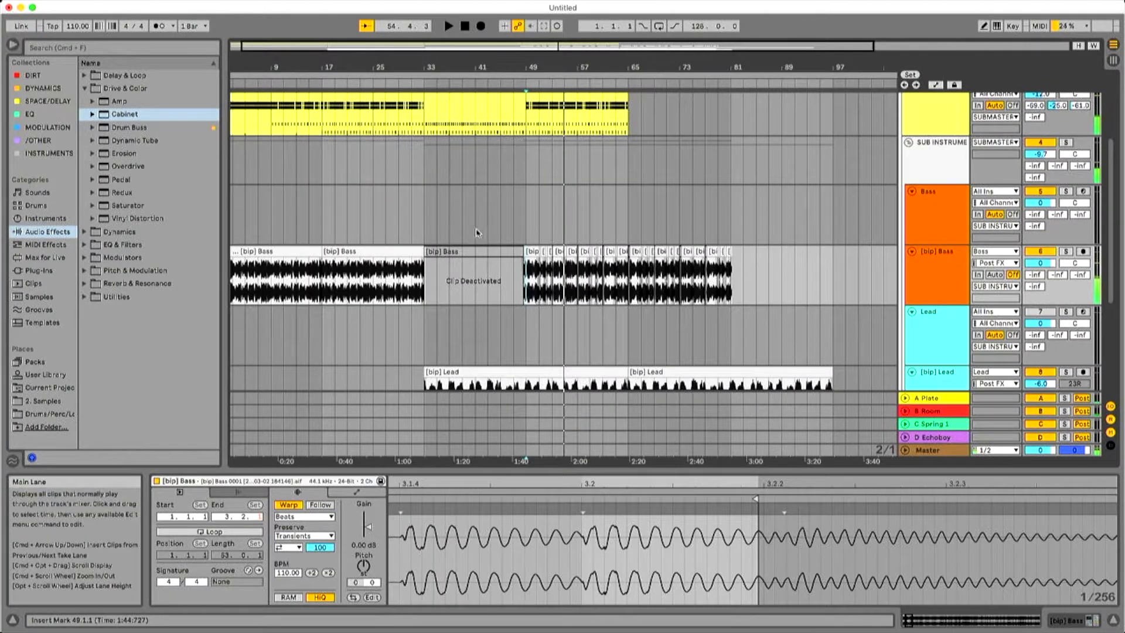
Arm the Vox track and record a vocal take of about 33 bars starting at bar 49.
{"action": "mouse_move", "coordinate": [483, 67]}
{"action": "left_mouse_down"}
{"action": "mouse_move", "coordinate": [483, 80]}
{"action": "mouse_move", "coordinate": [483, 61]}
{"action": "left_mouse_up"}
{"action": "scroll", "coordinate": [548, 226], "scroll_direction": "up", "scroll_amount": 4}
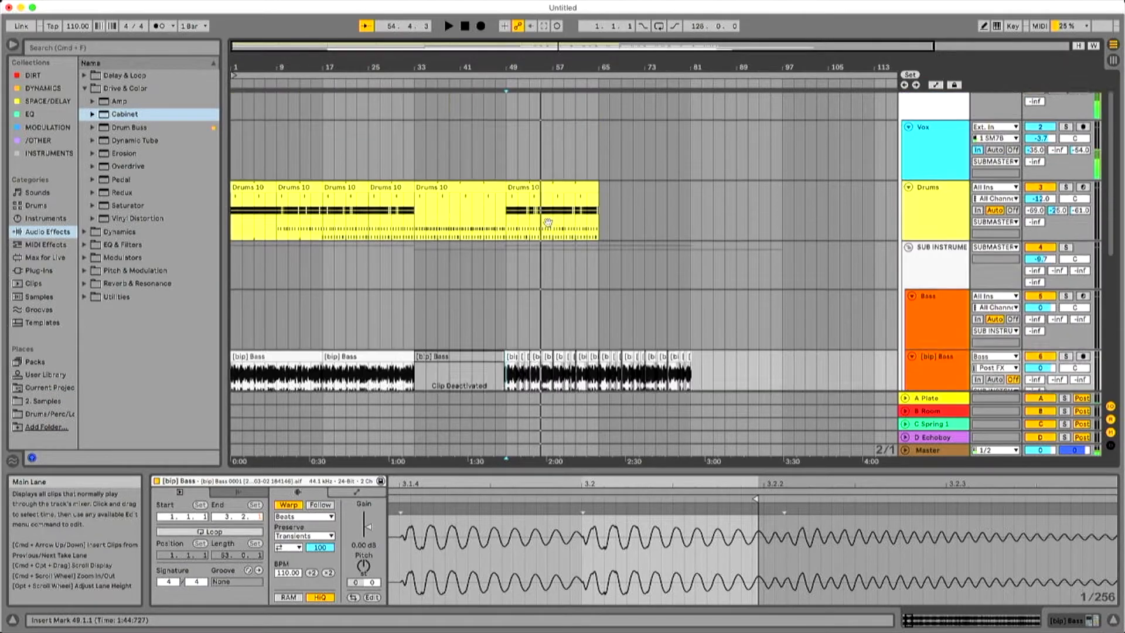
{"action": "scroll", "coordinate": [747, 183], "scroll_direction": "up", "scroll_amount": 2}
{"action": "left_click", "coordinate": [507, 171]}
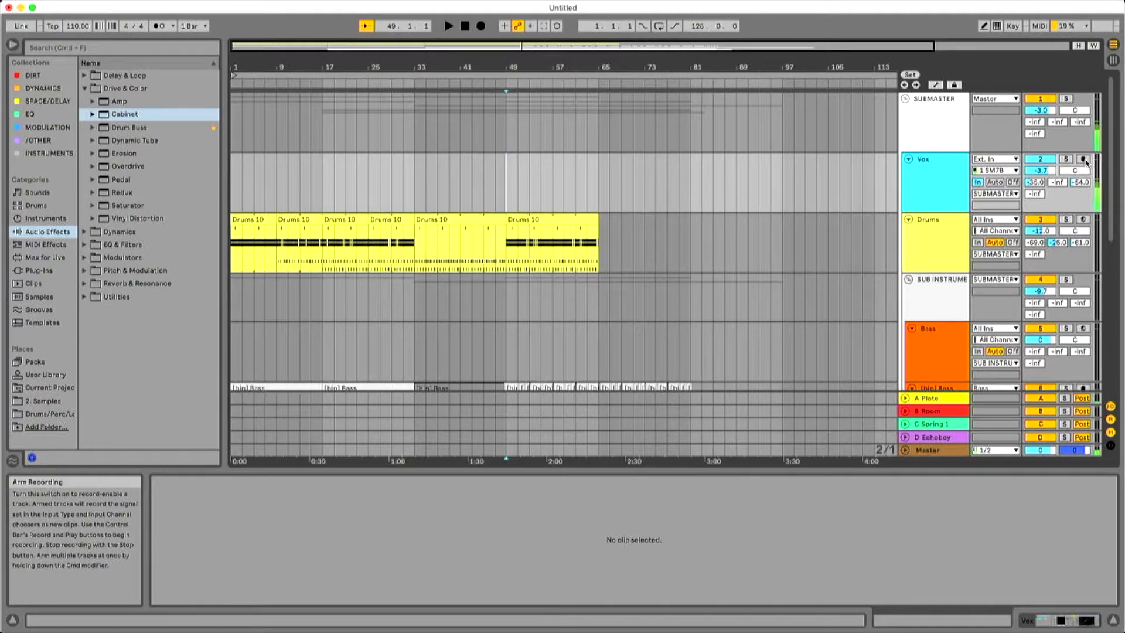
{"action": "left_click", "coordinate": [1083, 159]}
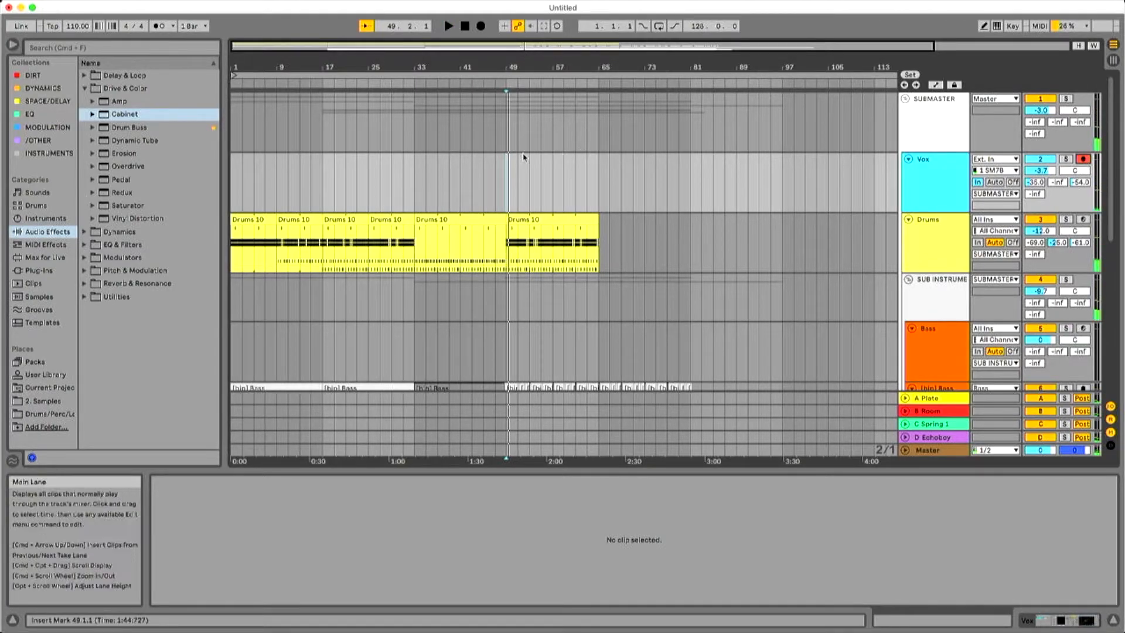
{"action": "left_click", "coordinate": [486, 26]}
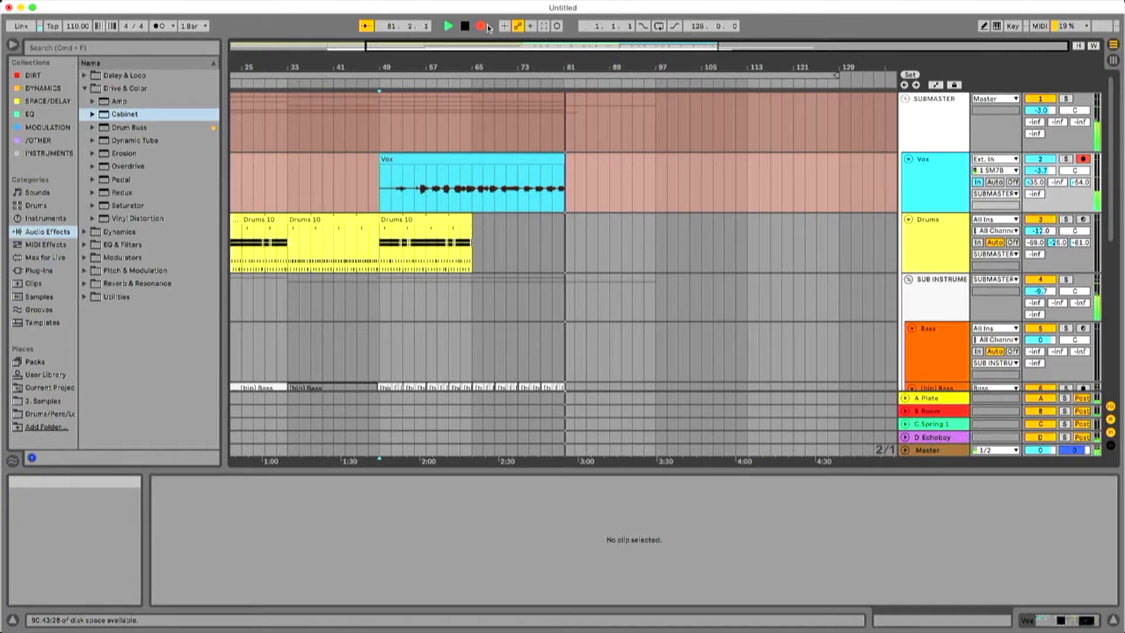
{"action": "key", "text": "space"}
Duplicate the Vox track with its take, deactivate the original clip and play the copy from bar 51.
{"action": "left_click_drag", "start_coordinate": [487, 67], "coordinate": [590, 68]}
{"action": "scroll", "coordinate": [588, 125], "scroll_direction": "down", "scroll_amount": 2}
{"action": "scroll", "coordinate": [588, 125], "scroll_direction": "down", "scroll_amount": 3}
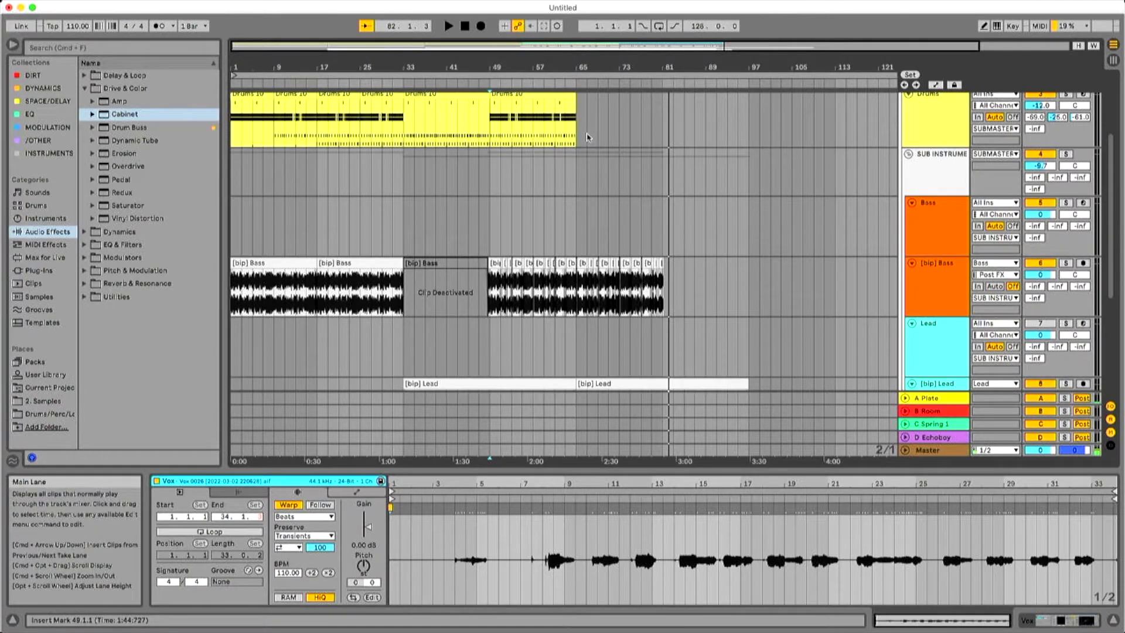
{"action": "scroll", "coordinate": [588, 125], "scroll_direction": "up", "scroll_amount": 4}
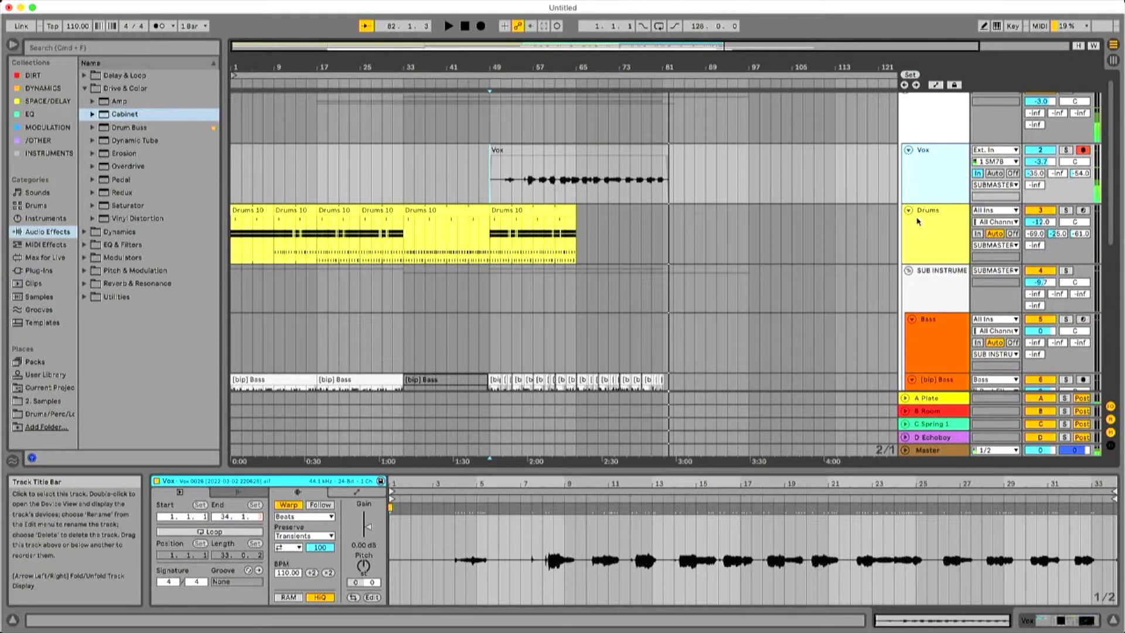
{"action": "key", "text": "super+d"}
{"action": "left_click", "coordinate": [498, 236]}
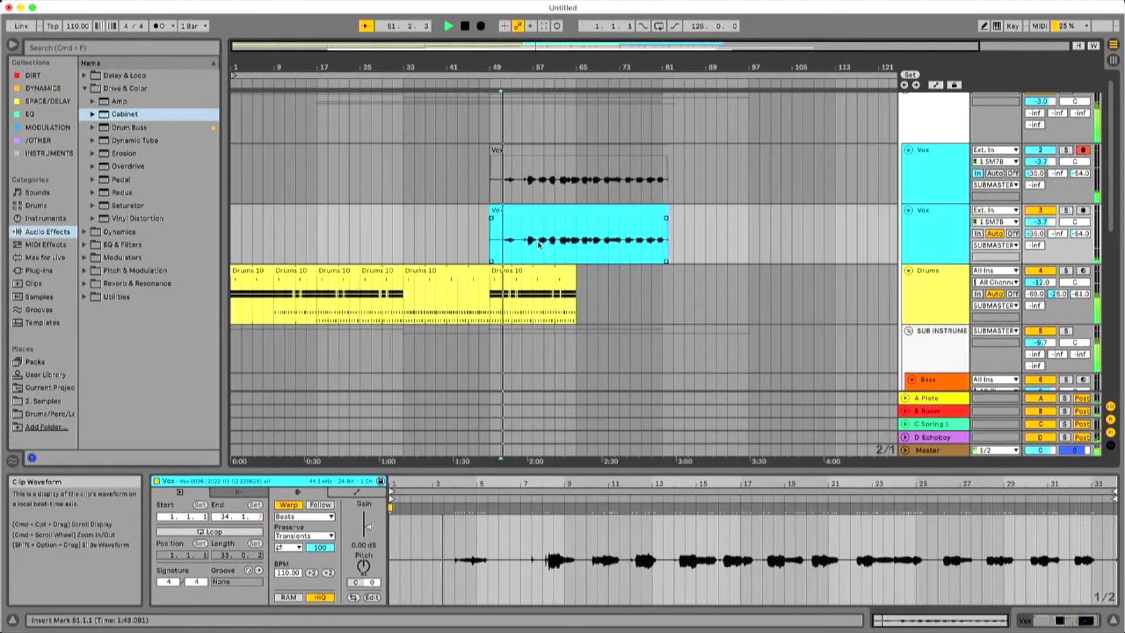
Set the duplicated Vox track's volume to 0 and its sends to -14.0, -31.0 and -23.4, and check its RChannel plugin settings.
{"action": "left_click", "coordinate": [923, 217]}
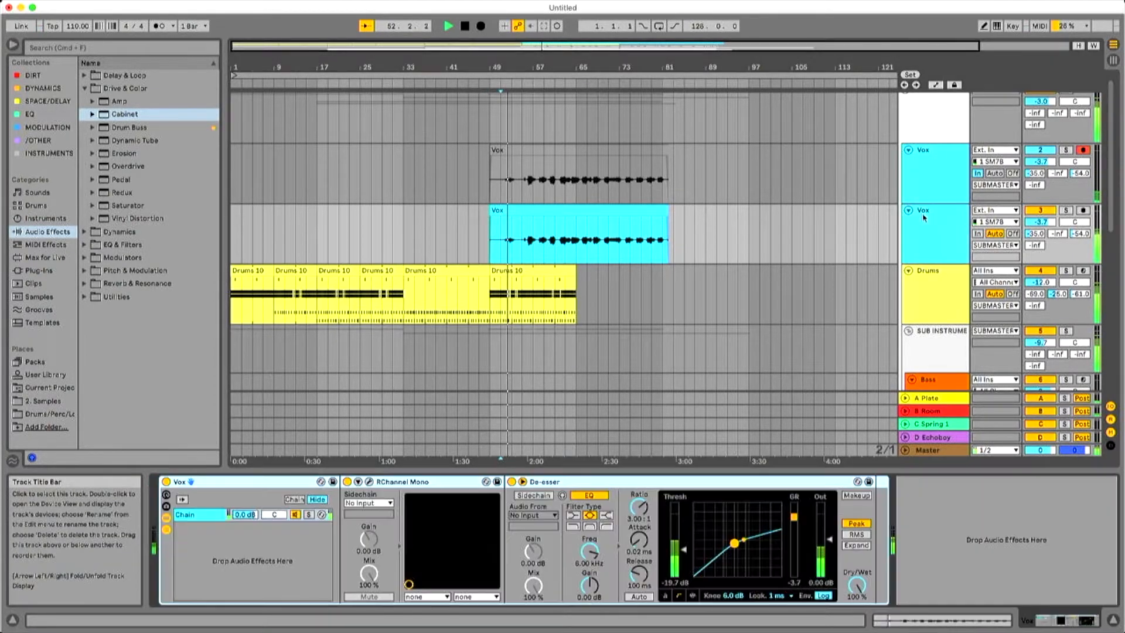
{"action": "left_click_drag", "start_coordinate": [1041, 222], "coordinate": [1080, 216]}
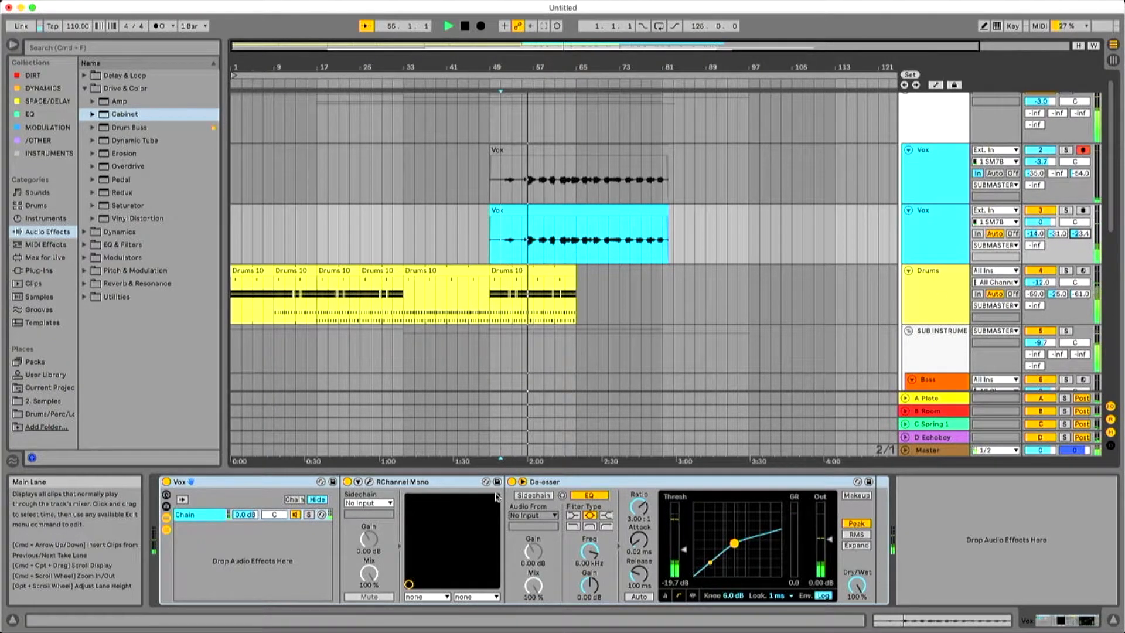
{"action": "left_click", "coordinate": [369, 482]}
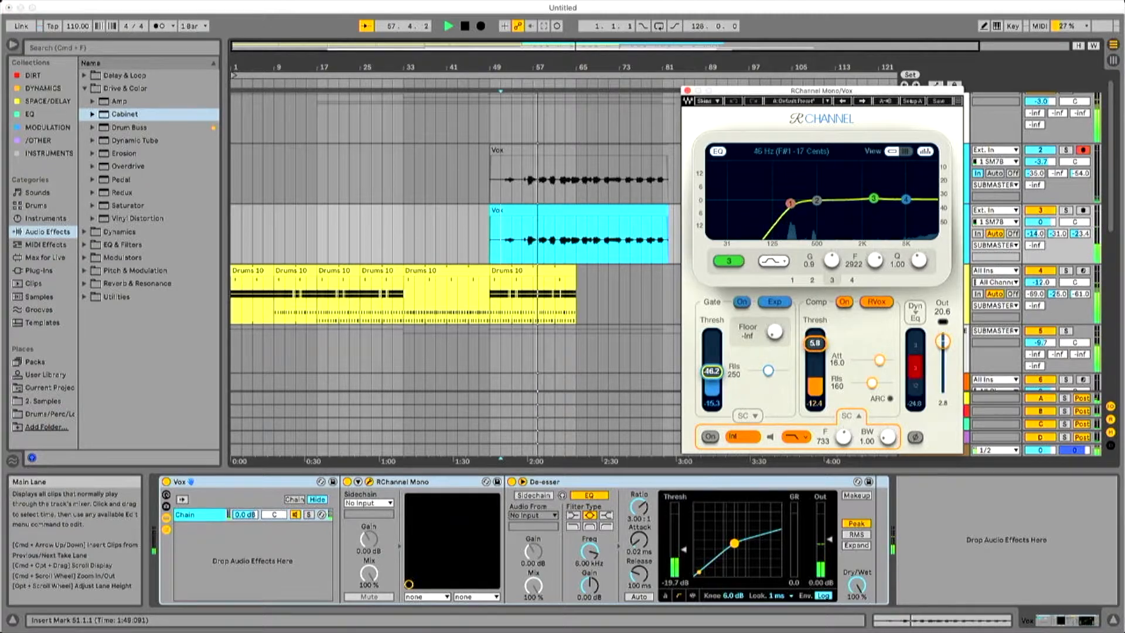
{"action": "left_click", "coordinate": [688, 90]}
Review all tracks from Vox down to [bip] Chords while the arrangement plays with the vocal, and stop playback.
{"action": "scroll", "coordinate": [492, 189], "scroll_direction": "down", "scroll_amount": 6}
{"action": "scroll", "coordinate": [492, 189], "scroll_direction": "up", "scroll_amount": 5}
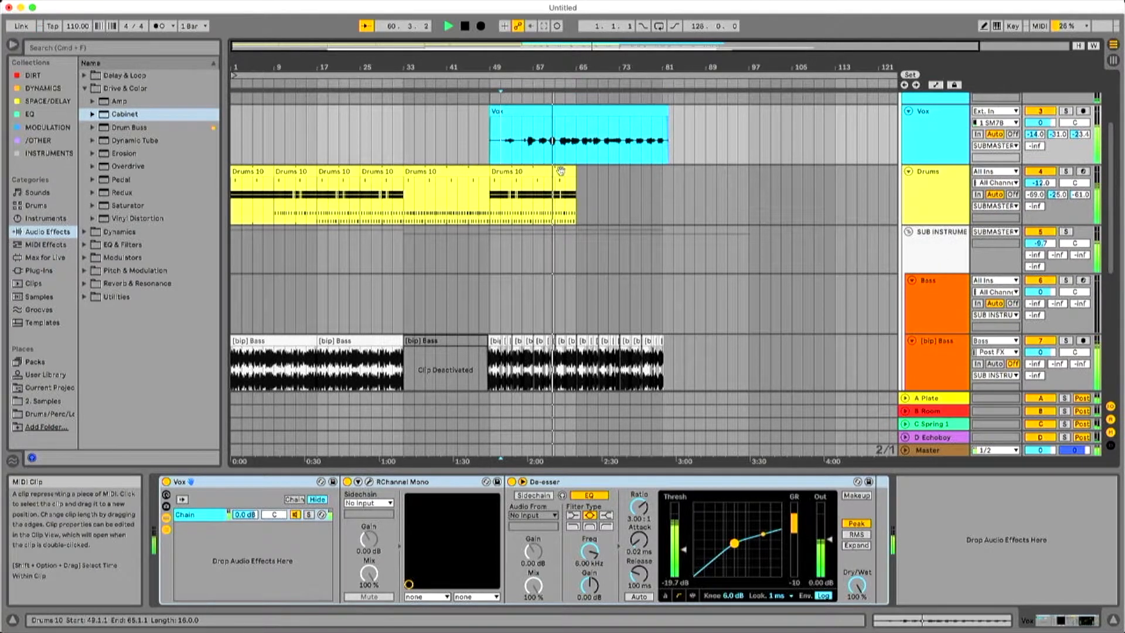
{"action": "scroll", "coordinate": [549, 192], "scroll_direction": "down", "scroll_amount": 6}
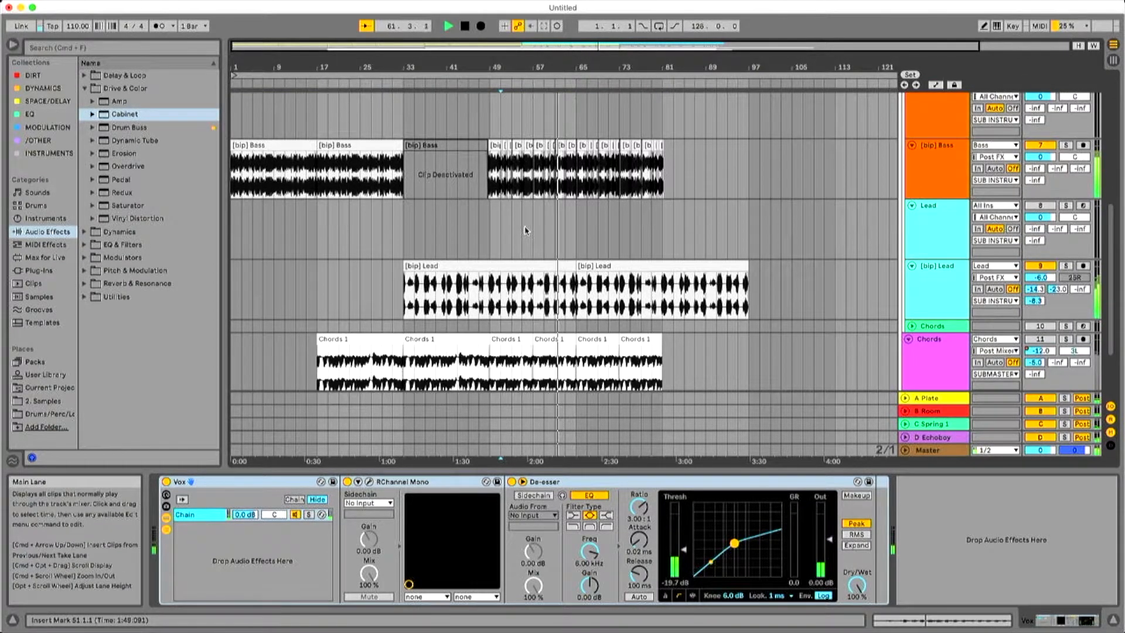
{"action": "scroll", "coordinate": [525, 231], "scroll_direction": "down", "scroll_amount": 4}
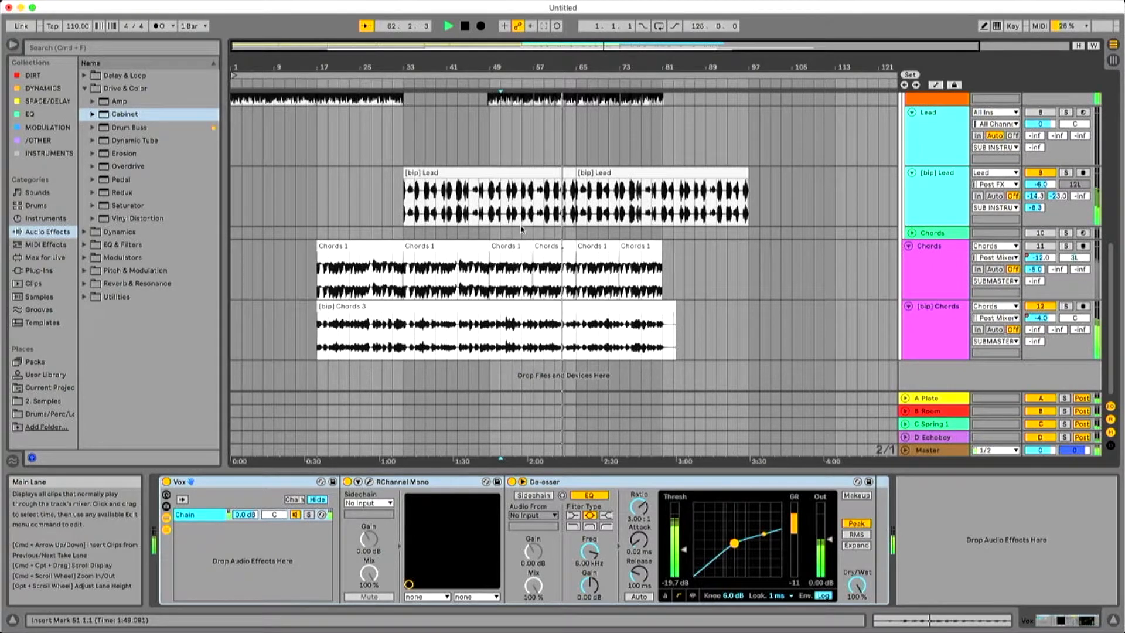
{"action": "scroll", "coordinate": [517, 228], "scroll_direction": "up", "scroll_amount": 3}
{"action": "scroll", "coordinate": [517, 229], "scroll_direction": "up", "scroll_amount": 6}
{"action": "left_click_drag", "start_coordinate": [485, 61], "coordinate": [459, 59]}
{"action": "scroll", "coordinate": [519, 141], "scroll_direction": "down", "scroll_amount": 4}
{"action": "key", "text": "space"}
Examine the devices of the Drums and [bip] Lead tracks and play the arrangement from bar 33.
{"action": "left_click", "coordinate": [545, 127]}
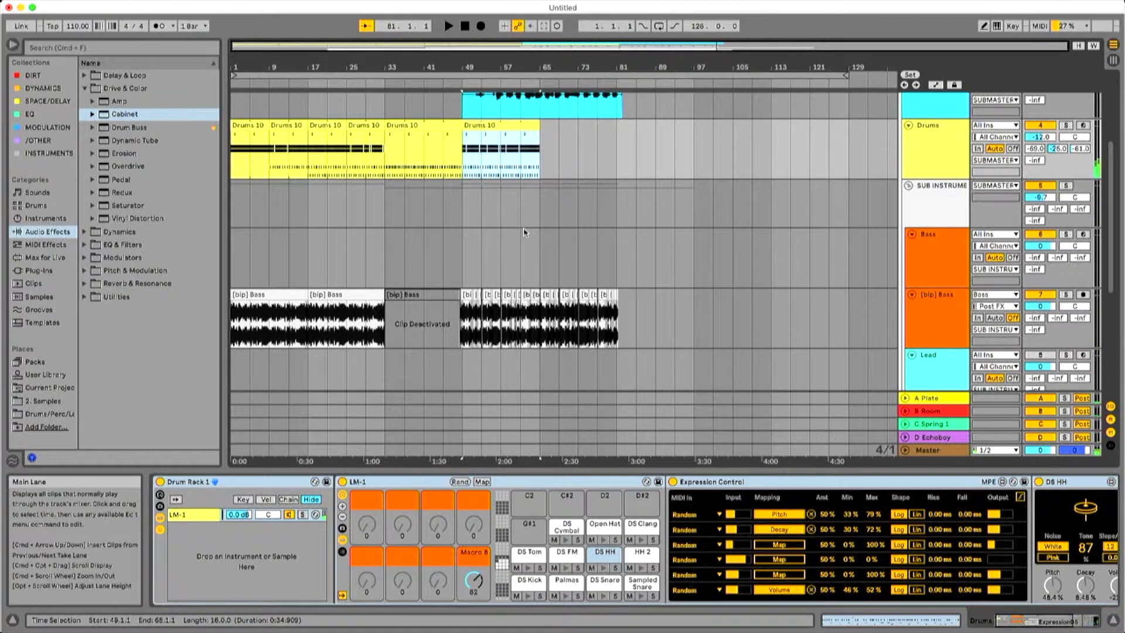
{"action": "scroll", "coordinate": [525, 233], "scroll_direction": "down", "scroll_amount": 1}
{"action": "scroll", "coordinate": [524, 231], "scroll_direction": "down", "scroll_amount": 4}
{"action": "left_click", "coordinate": [395, 261]}
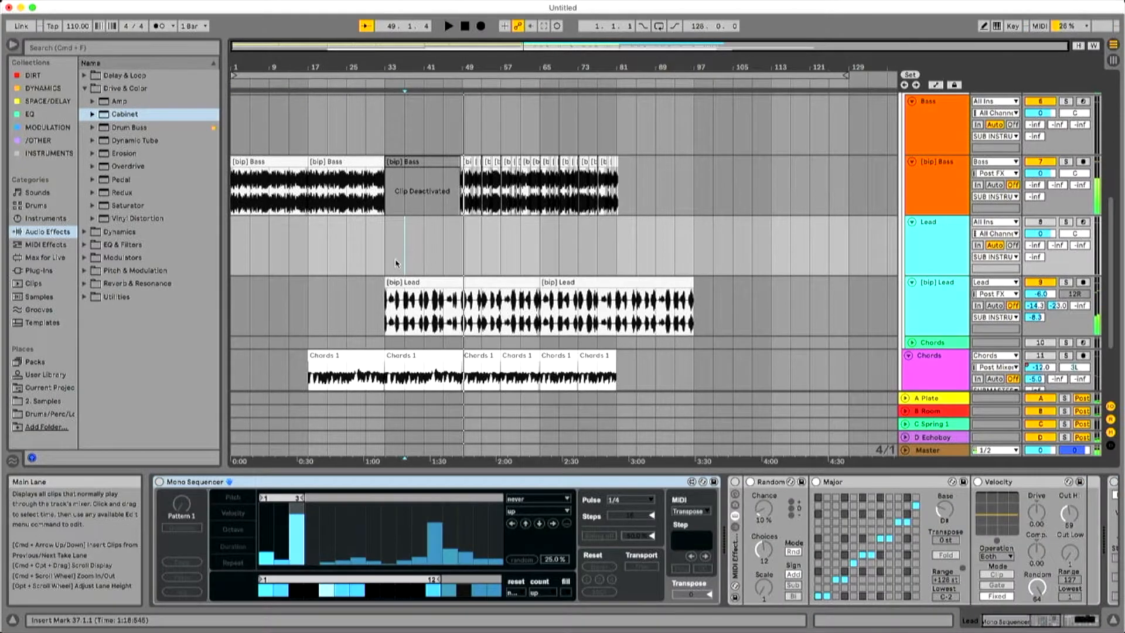
{"action": "left_click", "coordinate": [514, 285]}
{"action": "scroll", "coordinate": [492, 278], "scroll_direction": "down", "scroll_amount": 4}
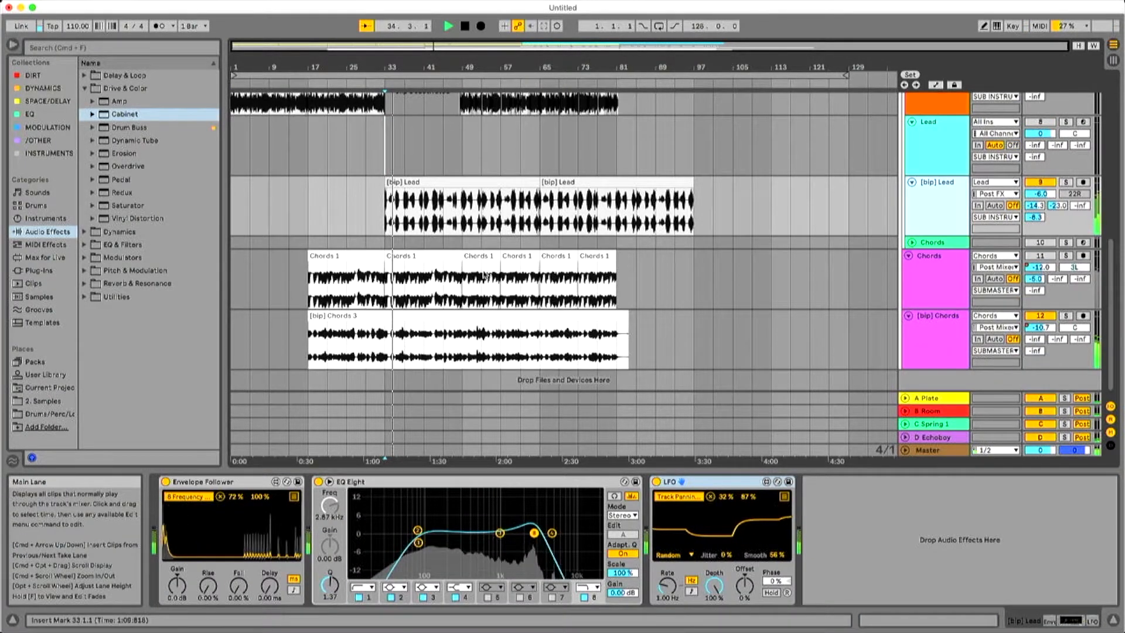
{"action": "scroll", "coordinate": [428, 239], "scroll_direction": "up", "scroll_amount": 6}
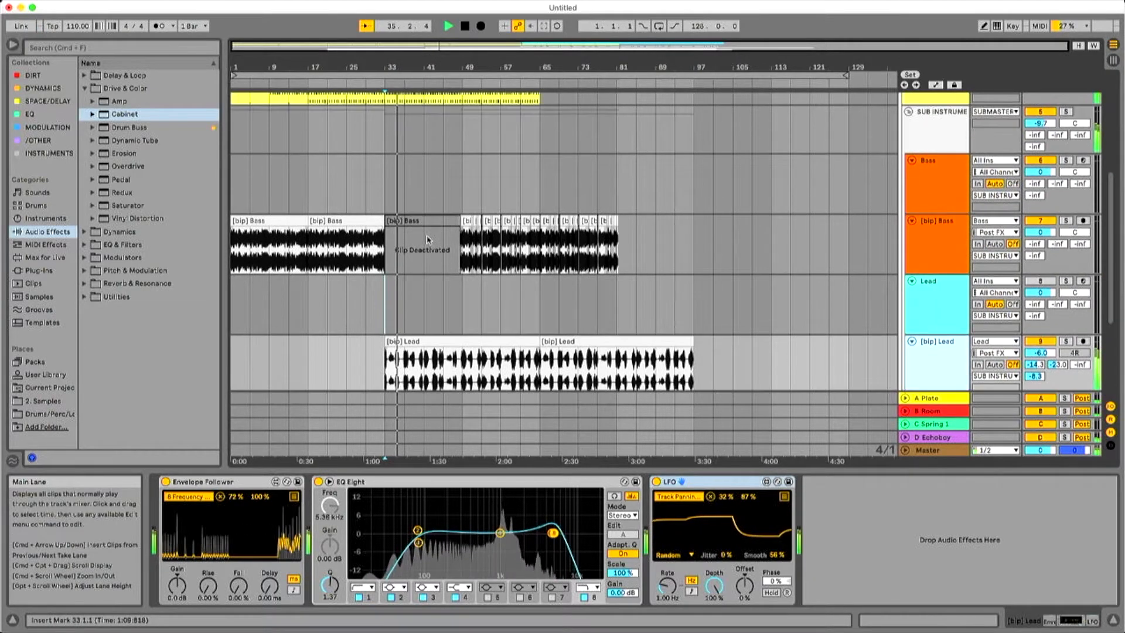
{"action": "scroll", "coordinate": [427, 239], "scroll_direction": "down", "scroll_amount": 6}
{"action": "key", "text": "space"}
{"action": "left_click_drag", "start_coordinate": [386, 257], "coordinate": [413, 284]}
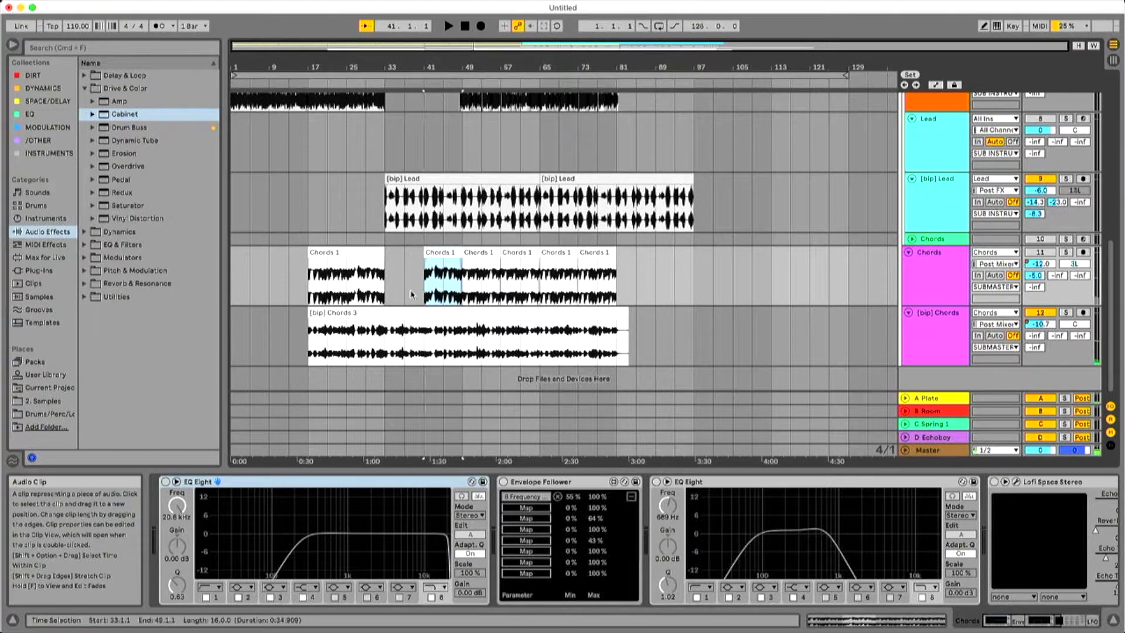
{"action": "left_click_drag", "start_coordinate": [386, 328], "coordinate": [418, 330]}
{"action": "key", "text": "super+z"}
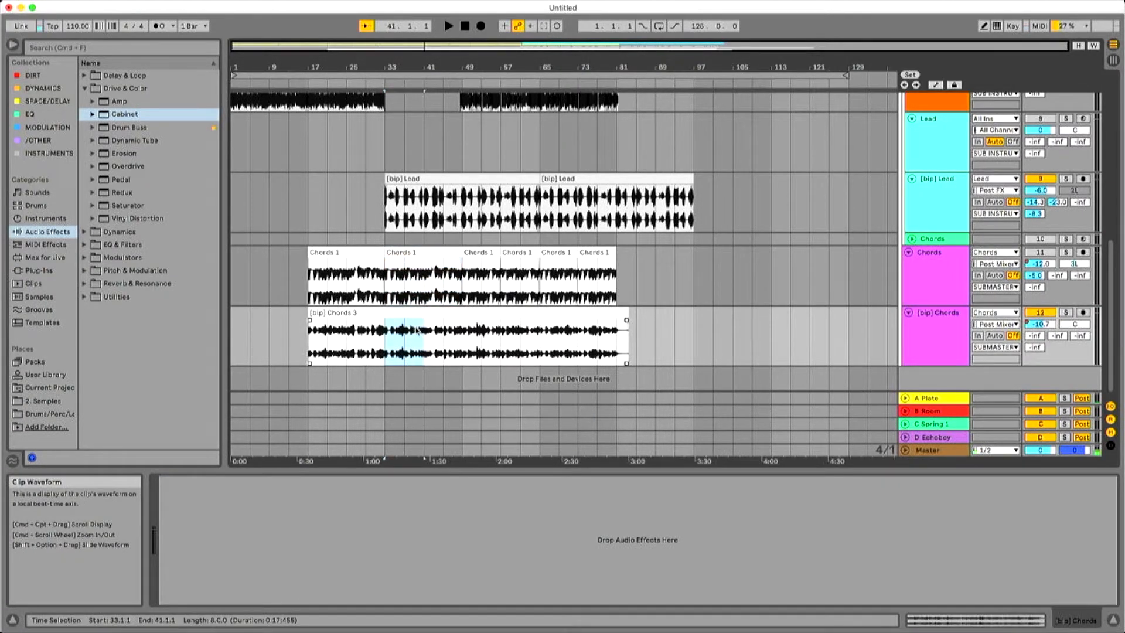
Fold the audio Chords track, deactivate bars 33 to 41 of the [bip] Chords clip and play the arrangement from bar 29.
{"action": "left_click", "coordinate": [909, 252]}
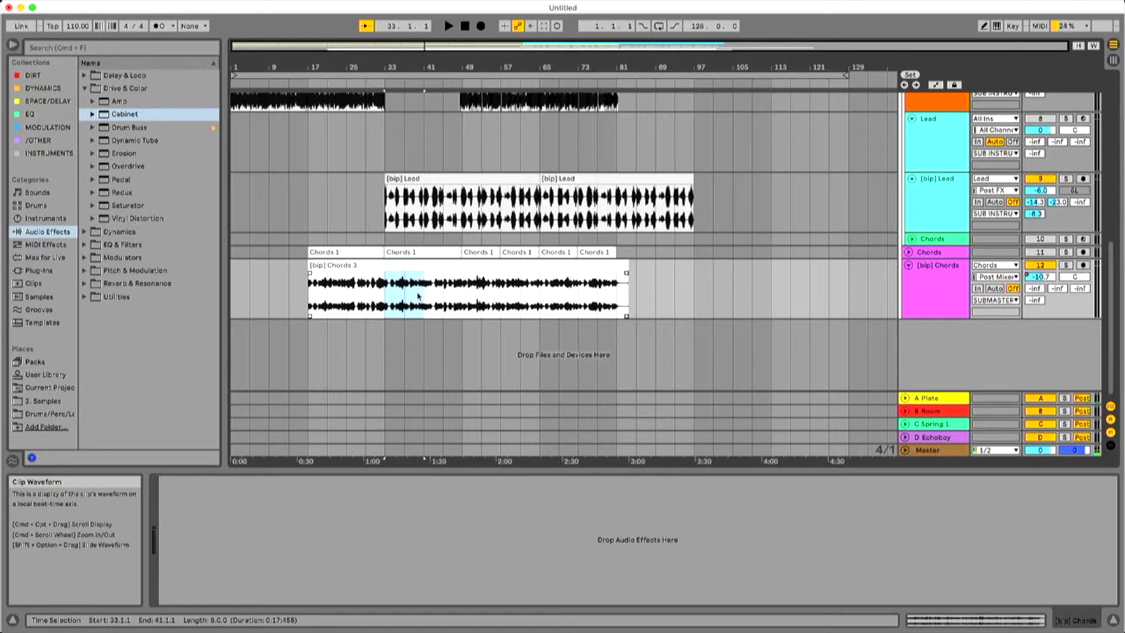
{"action": "key", "text": "0"}
{"action": "left_click", "coordinate": [367, 286]}
{"action": "key", "text": "space"}
Add an EQ Eight with its default preset to the [bip] Chords track.
{"action": "scroll", "coordinate": [398, 296], "scroll_direction": "up", "scroll_amount": 4}
{"action": "scroll", "coordinate": [406, 298], "scroll_direction": "down", "scroll_amount": 1}
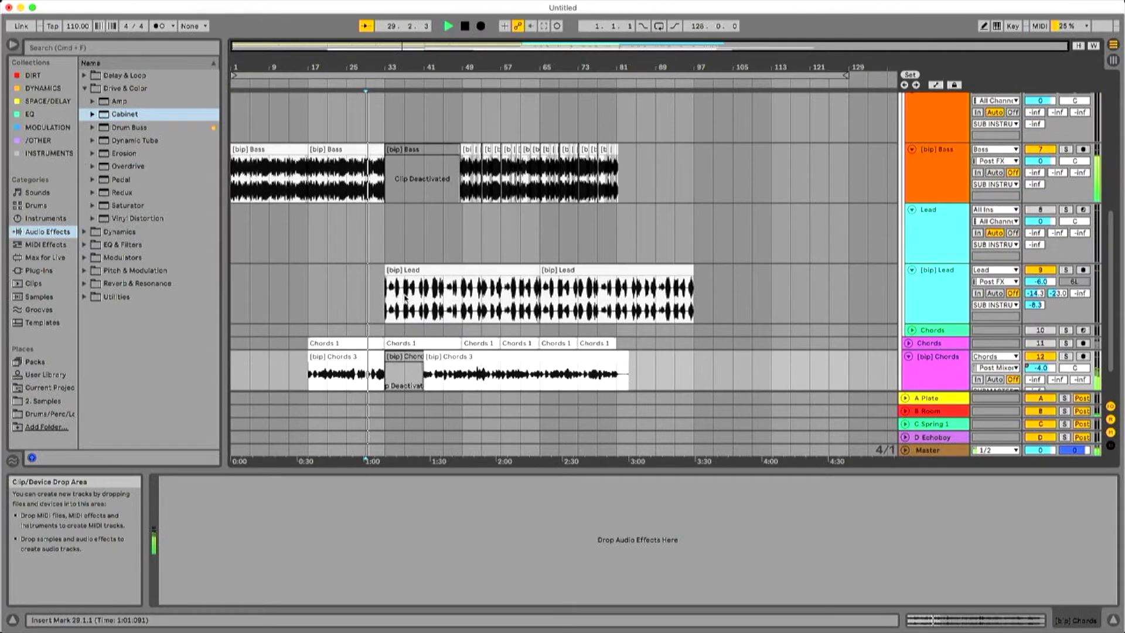
{"action": "scroll", "coordinate": [406, 299], "scroll_direction": "down", "scroll_amount": 1}
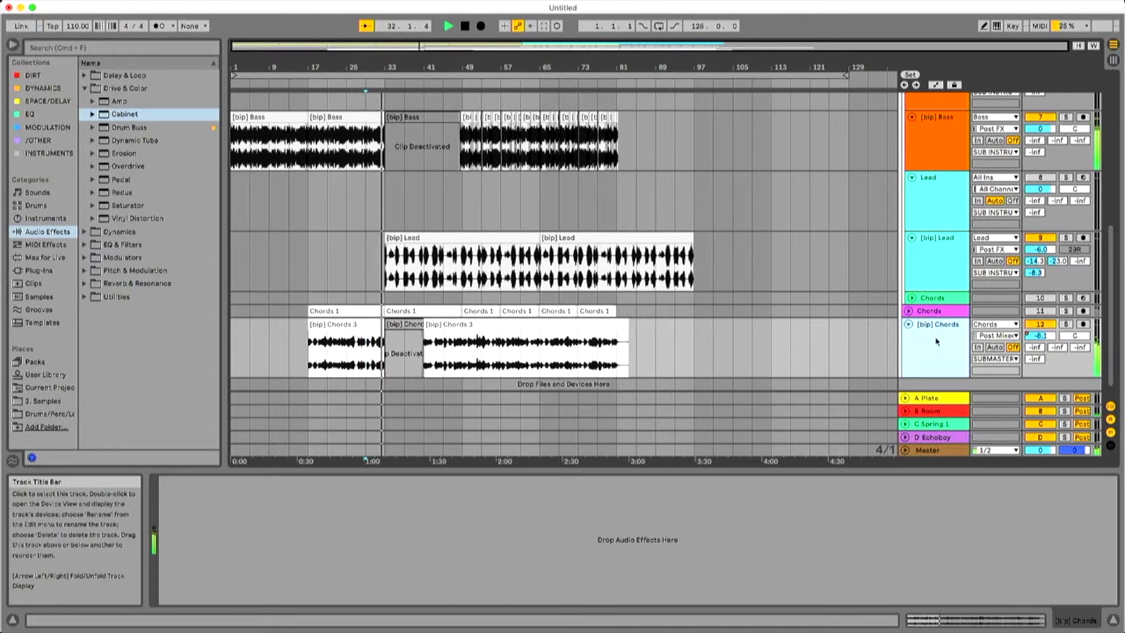
{"action": "left_click", "coordinate": [50, 113]}
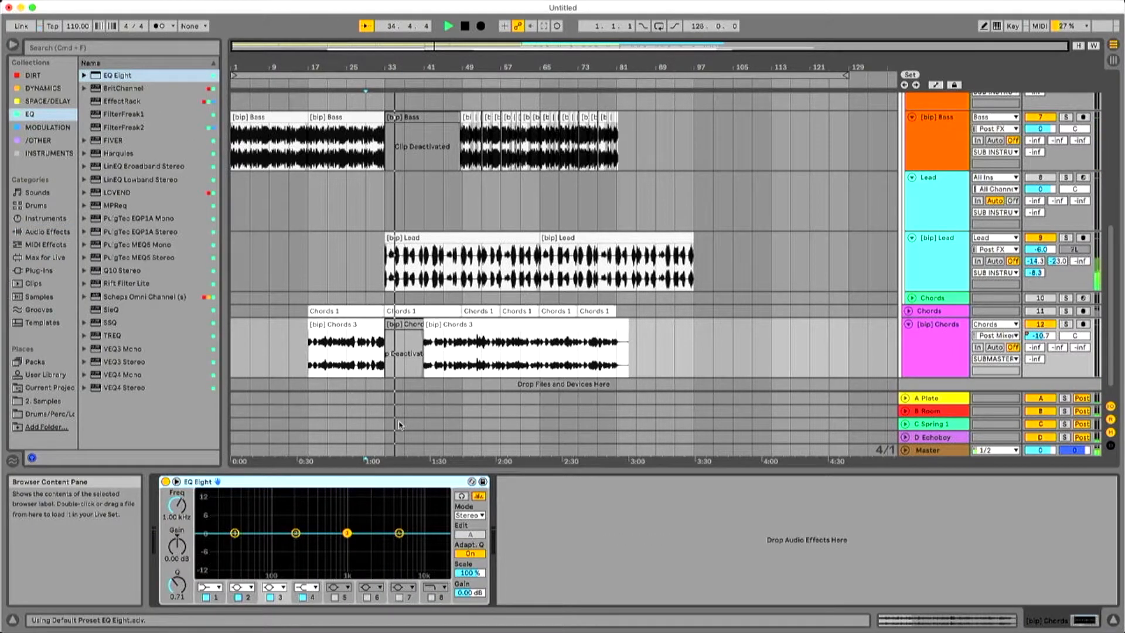
Trim the Drums clip after the bar 33 break to start at bar 37 and play from bar 33.
{"action": "scroll", "coordinate": [397, 325], "scroll_direction": "up", "scroll_amount": 6}
{"action": "left_click", "coordinate": [433, 152]}
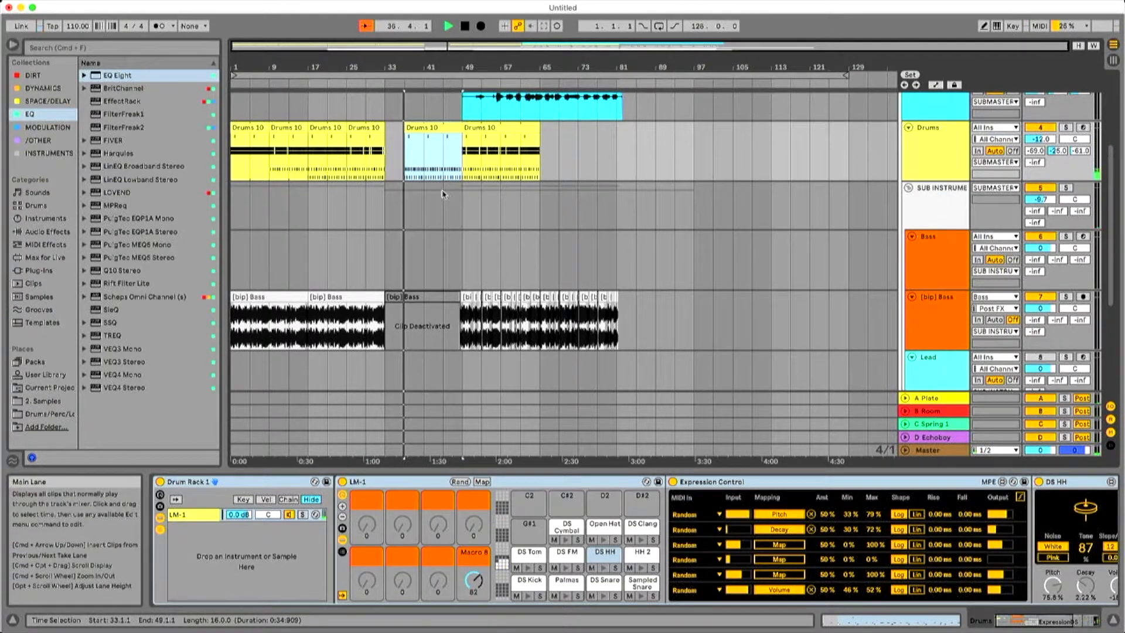
{"action": "left_click", "coordinate": [408, 159]}
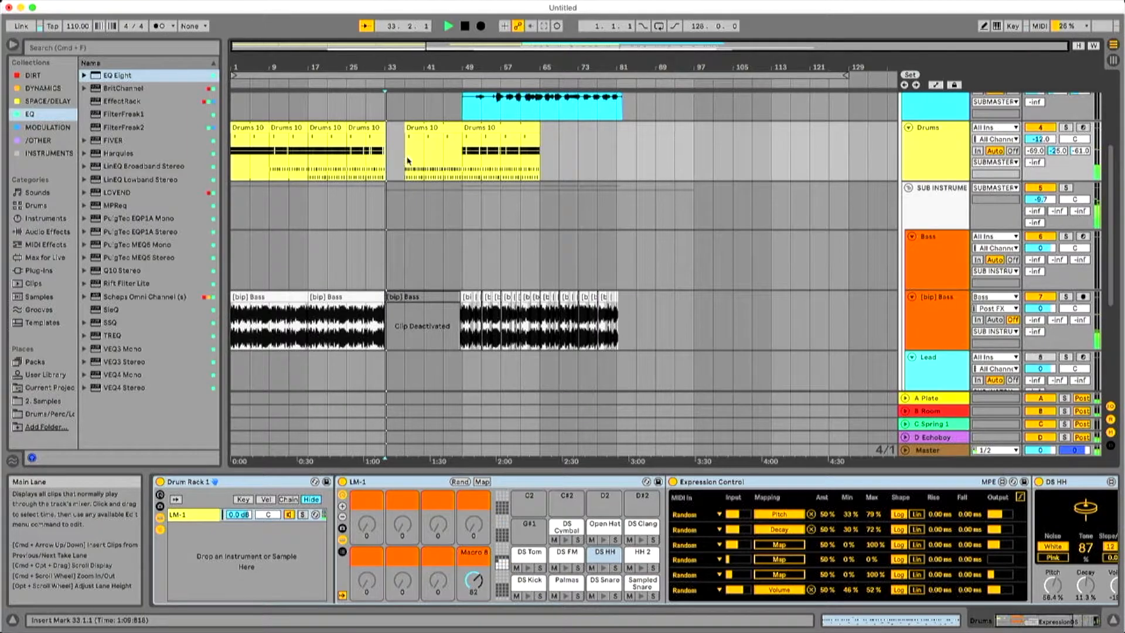
Extend the second active [bip] Chords clip backwards so that it starts at bar 37.
{"action": "scroll", "coordinate": [434, 211], "scroll_direction": "down", "scroll_amount": 5}
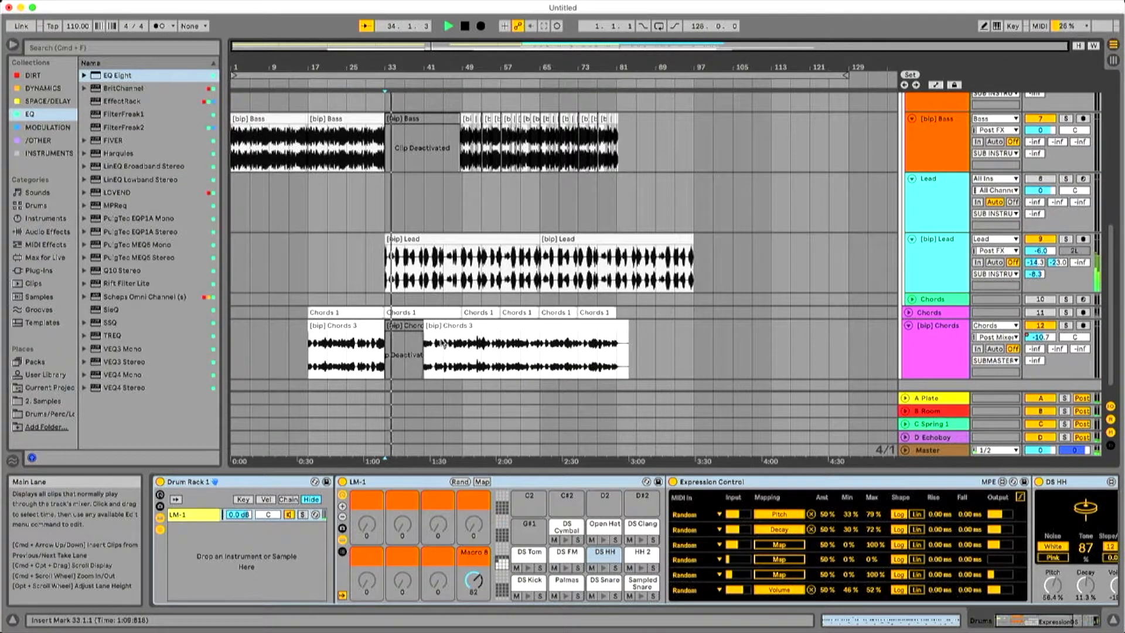
{"action": "left_click_drag", "start_coordinate": [425, 326], "coordinate": [405, 325]}
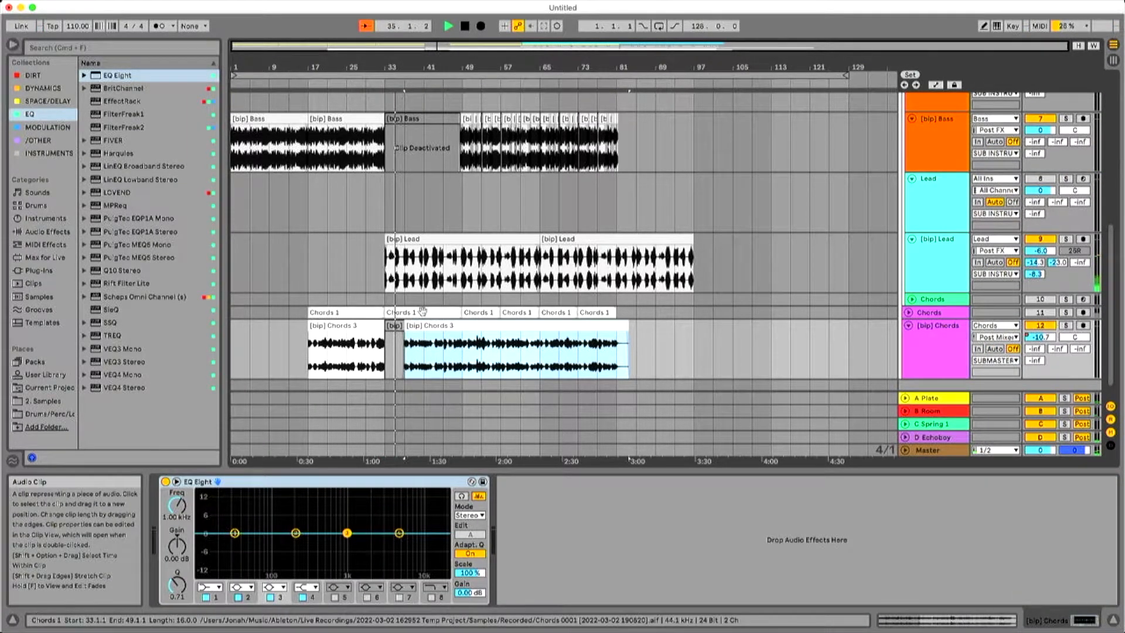
{"action": "scroll", "coordinate": [420, 307], "scroll_direction": "up", "scroll_amount": 2}
{"action": "scroll", "coordinate": [420, 307], "scroll_direction": "down", "scroll_amount": 2}
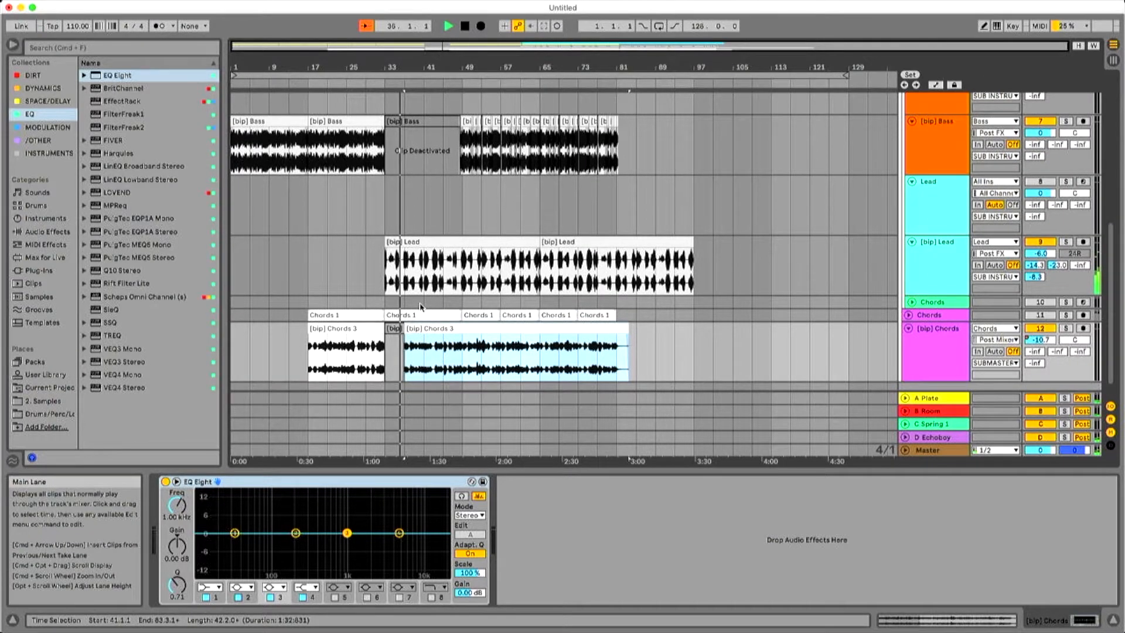
Trim the Drums clip that ends at bar 49 to start at bar 41 and open its notes for editing.
{"action": "scroll", "coordinate": [420, 307], "scroll_direction": "up", "scroll_amount": 5}
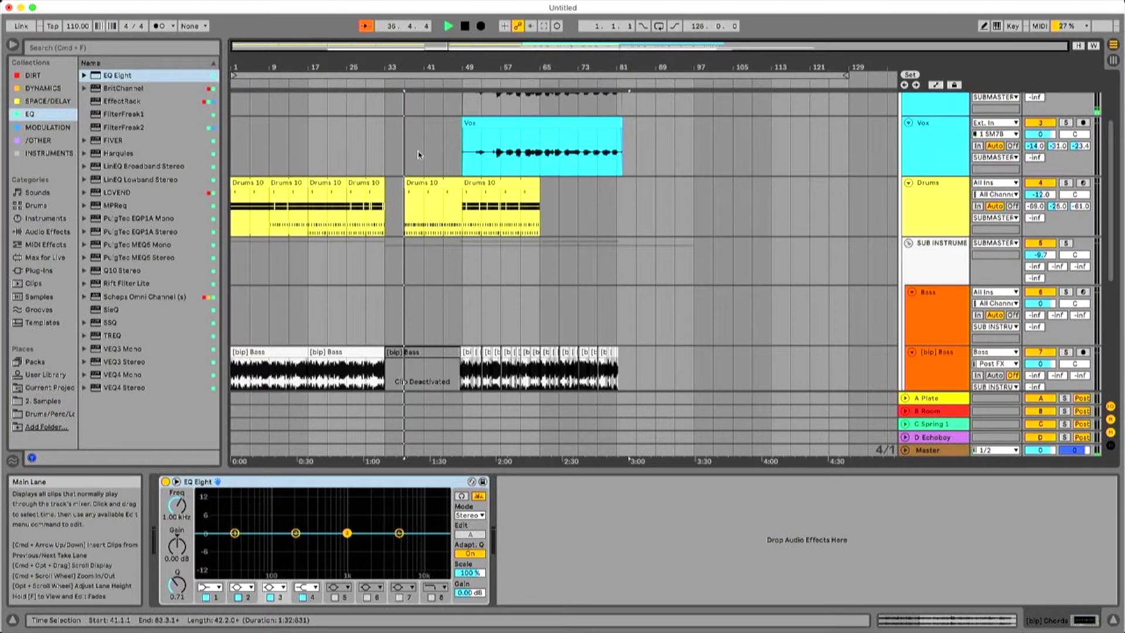
{"action": "left_click", "coordinate": [427, 182]}
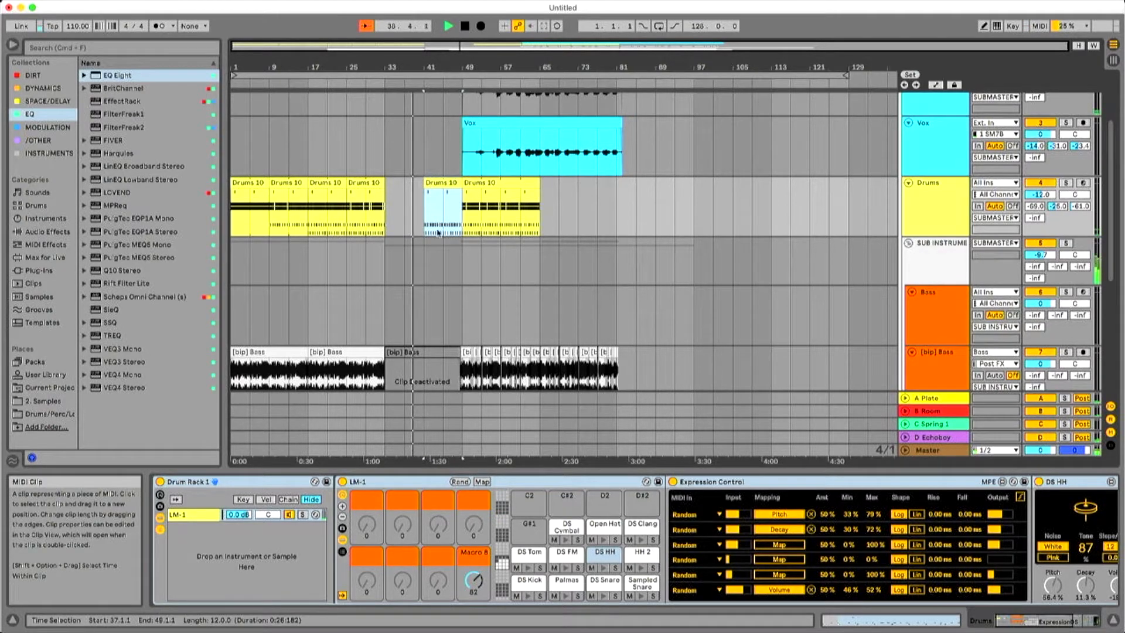
{"action": "scroll", "coordinate": [444, 250], "scroll_direction": "down", "scroll_amount": 3}
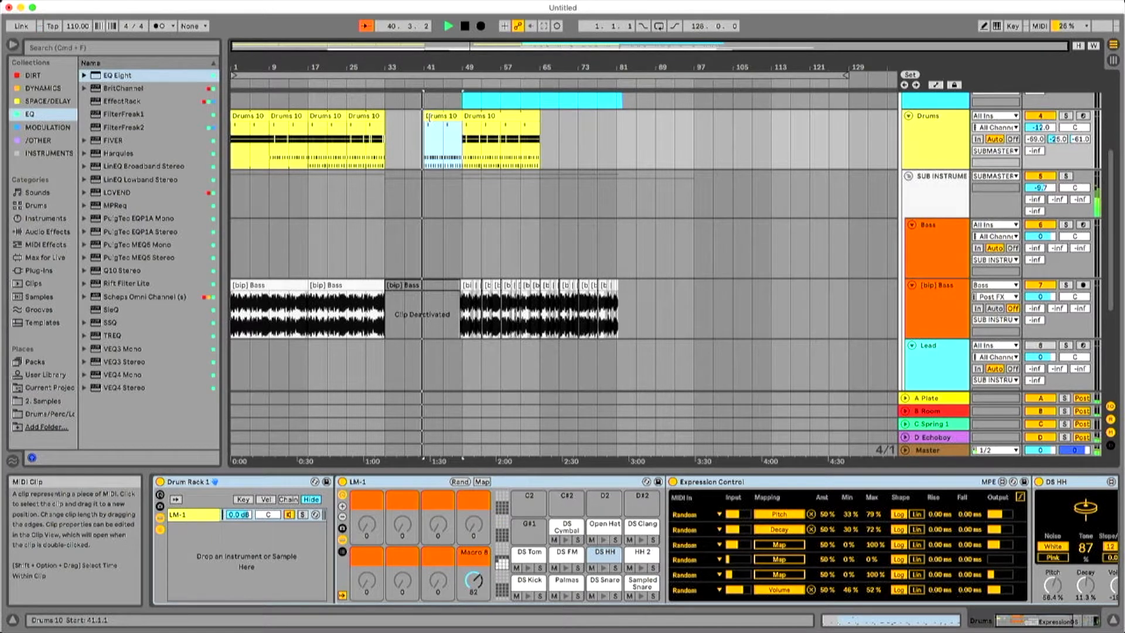
{"action": "double_click", "coordinate": [438, 116]}
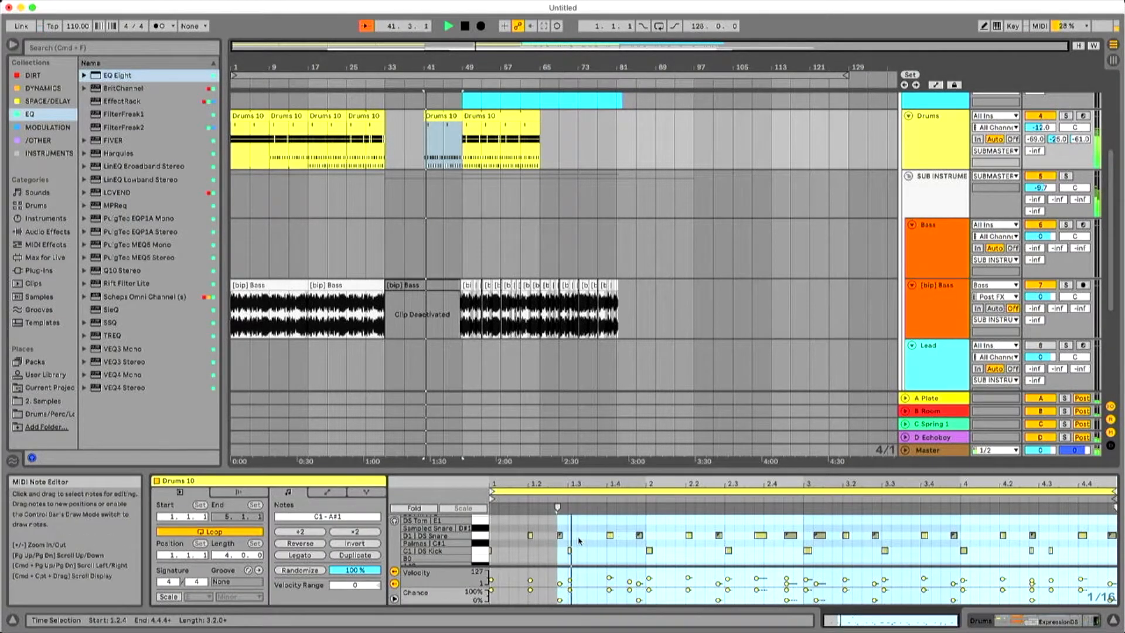
{"action": "left_click", "coordinate": [480, 552]}
{"action": "key", "text": "Delete"}
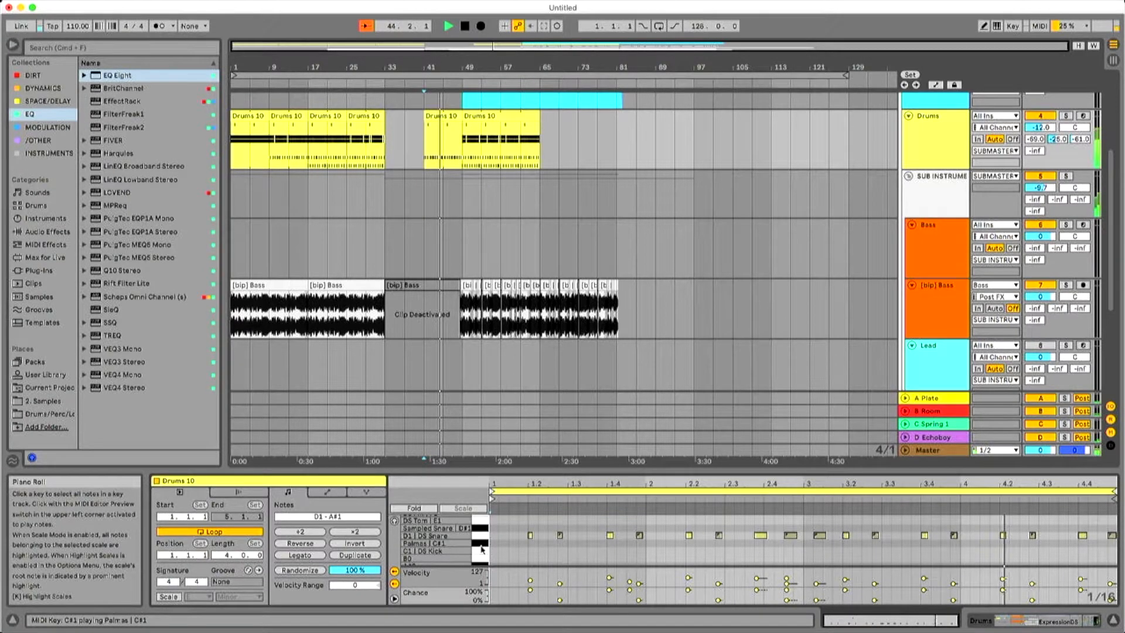
{"action": "key", "text": "super+z"}
Move all DS Kick notes of the Drums clip at bar 41 up to the DS Tom row, E1.
{"action": "key", "text": "space"}
{"action": "left_click_drag", "start_coordinate": [424, 118], "coordinate": [462, 129]}
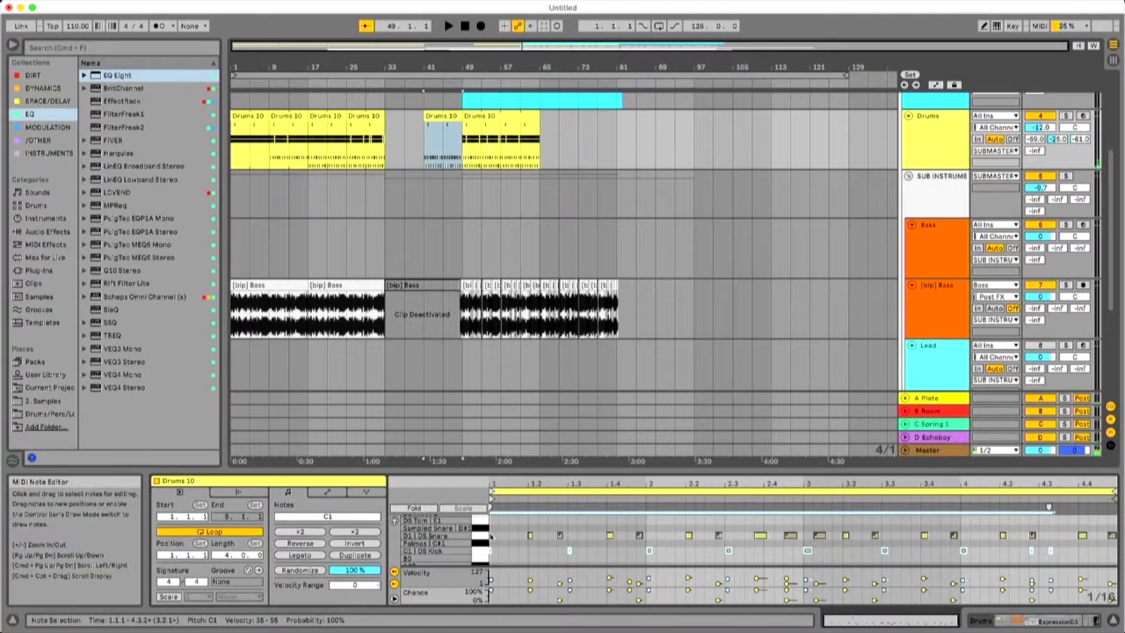
{"action": "left_click", "coordinate": [485, 536]}
{"action": "left_click", "coordinate": [486, 549]}
{"action": "left_click_drag", "start_coordinate": [491, 550], "coordinate": [492, 526]}
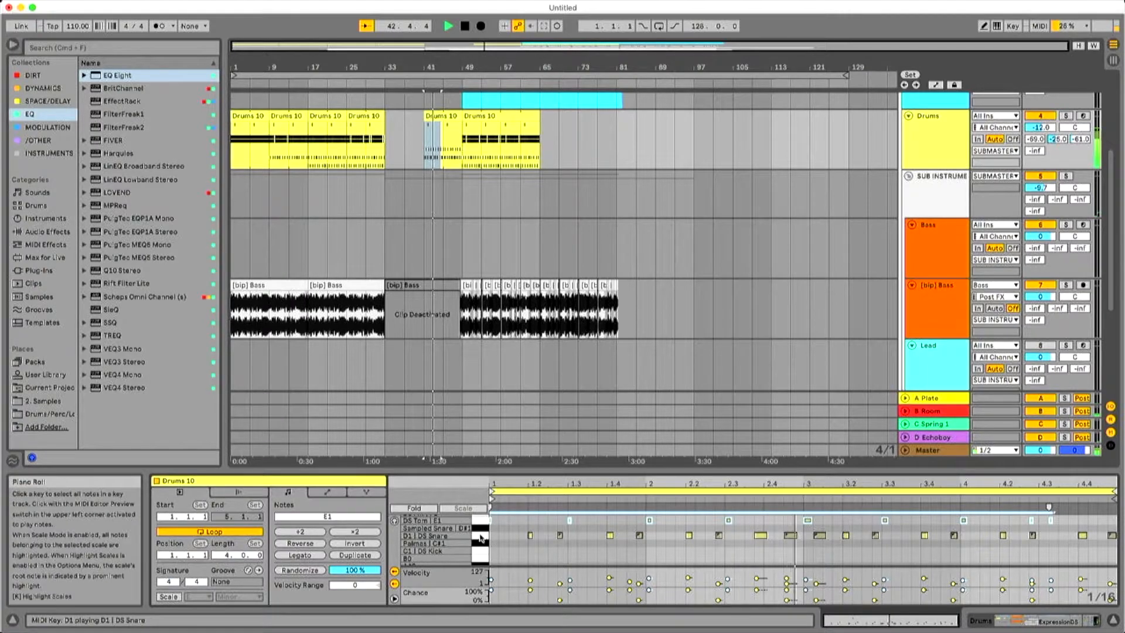
Move all DS Snare notes of the same Drums clip up to the DS FM row, F1.
{"action": "left_click", "coordinate": [481, 535]}
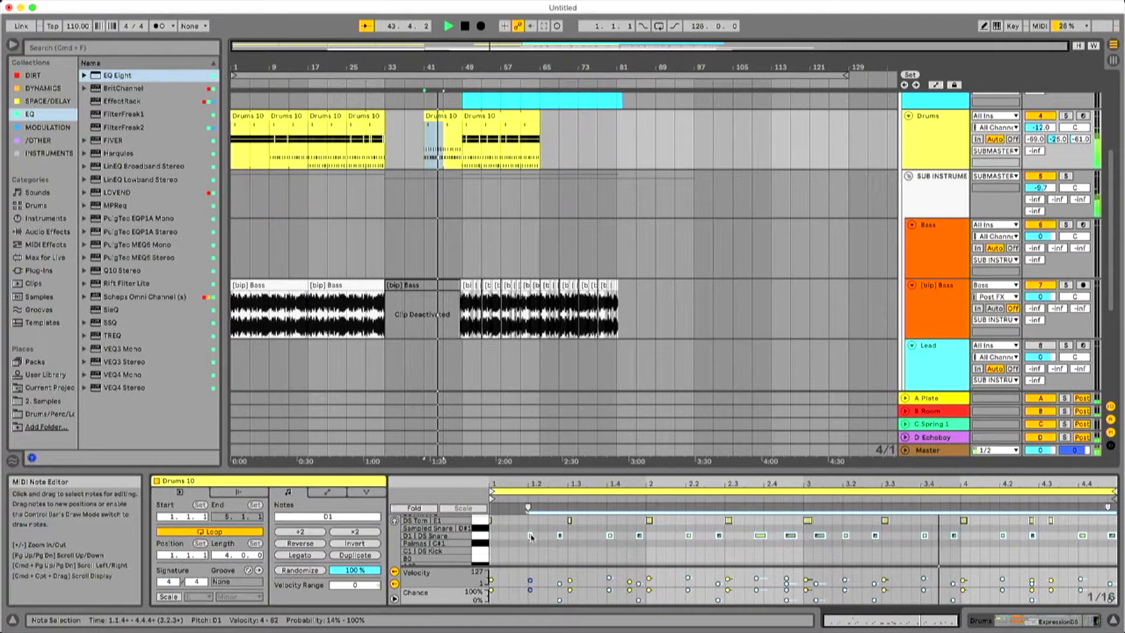
{"action": "scroll", "coordinate": [528, 553], "scroll_direction": "up", "scroll_amount": 1}
{"action": "left_click_drag", "start_coordinate": [529, 544], "coordinate": [530, 527]}
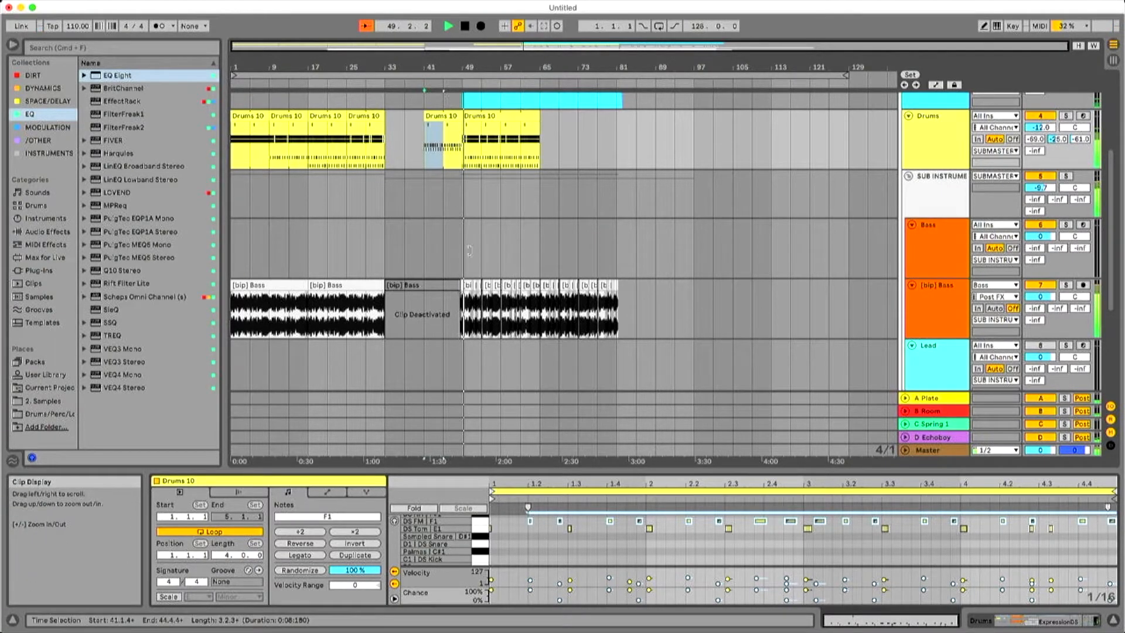
Stop playback and enable filter 8 in the [bip] Chords track's EQ Eight as a high cut at 14.1 kHz with Q 1.49.
{"action": "scroll", "coordinate": [532, 240], "scroll_direction": "up", "scroll_amount": 2}
{"action": "scroll", "coordinate": [532, 241], "scroll_direction": "down", "scroll_amount": 2}
{"action": "scroll", "coordinate": [534, 244], "scroll_direction": "down", "scroll_amount": 5}
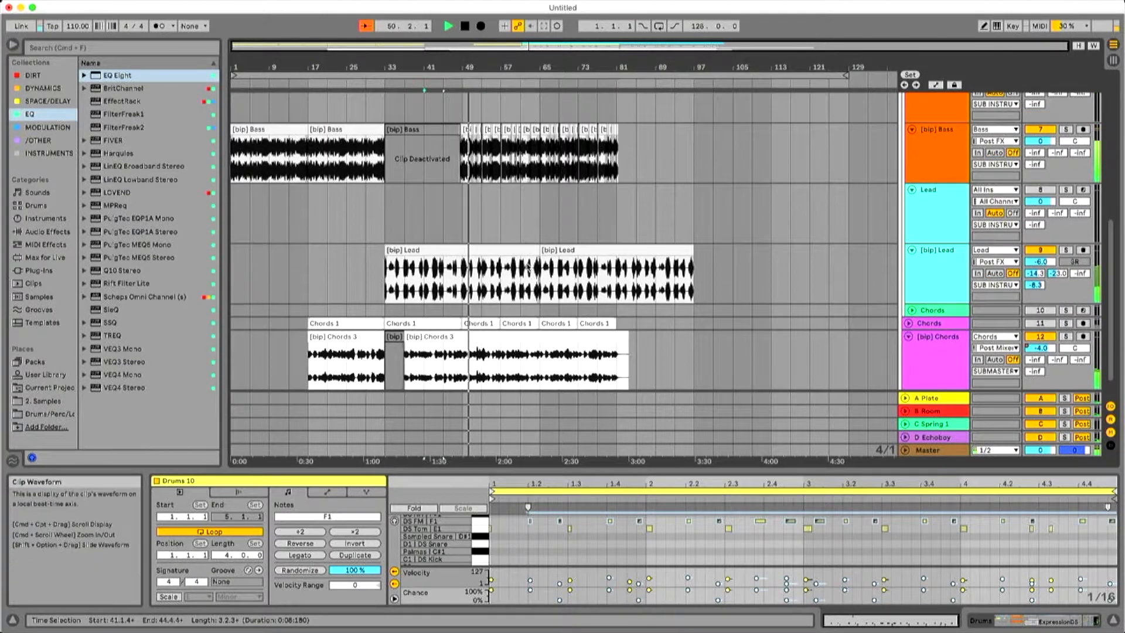
{"action": "left_click", "coordinate": [434, 307]}
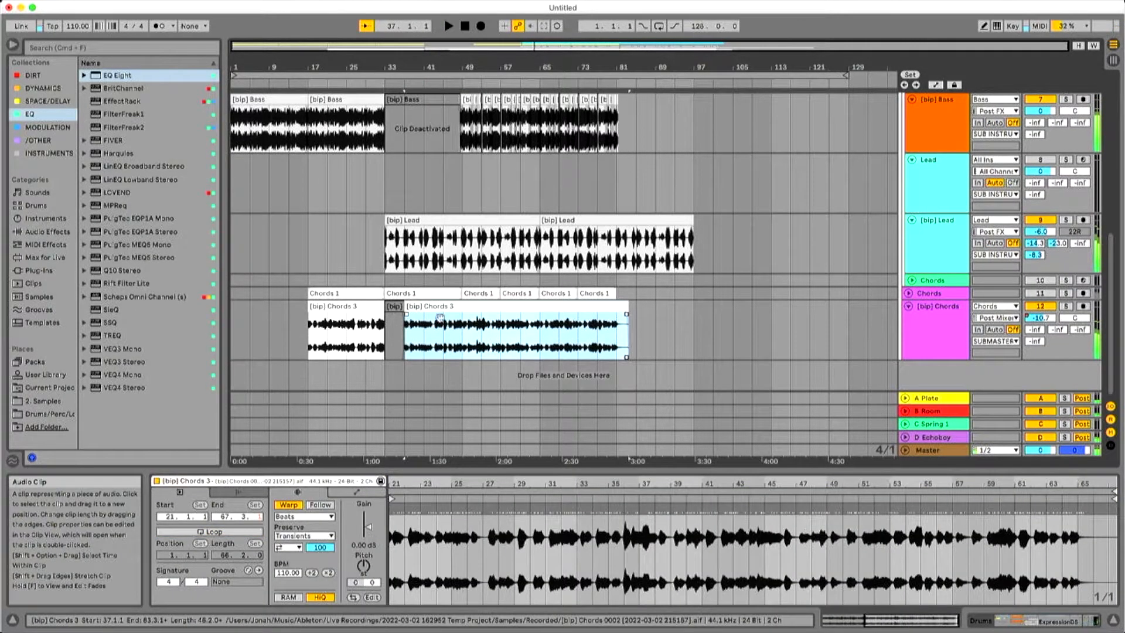
{"action": "key", "text": "space"}
{"action": "double_click", "coordinate": [921, 348]}
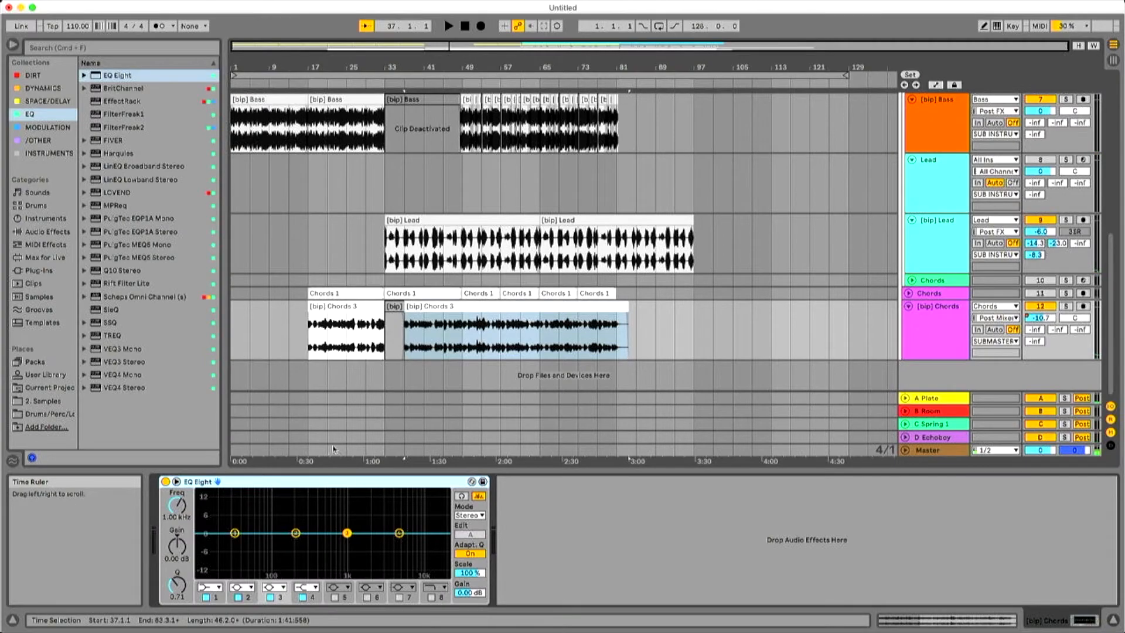
{"action": "left_click", "coordinate": [432, 597]}
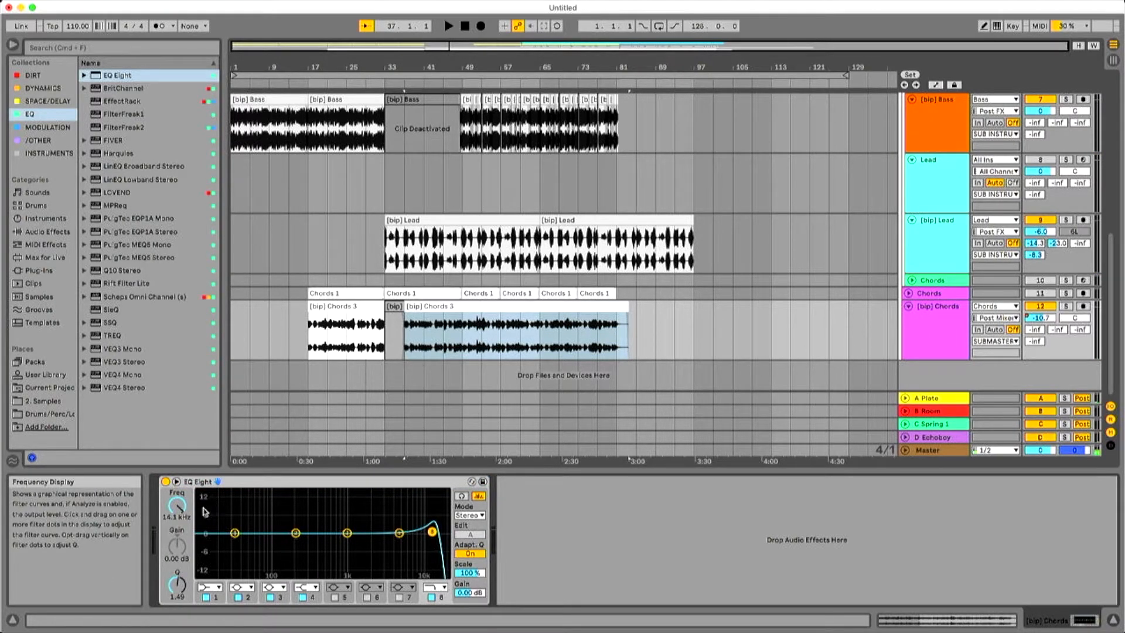
Automate the filter 8 frequency on [bip] Chords with a dip near bar 36 rising back by bar 49, and play from bar 37.
{"action": "key", "text": "a"}
{"action": "key", "text": "a"}
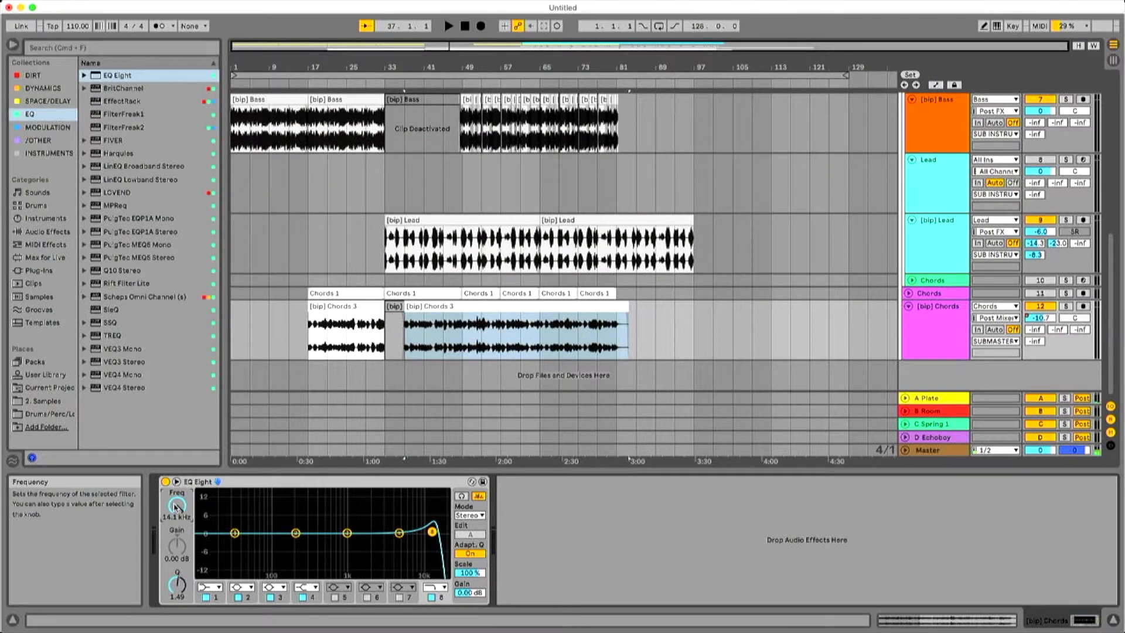
{"action": "key", "text": "a"}
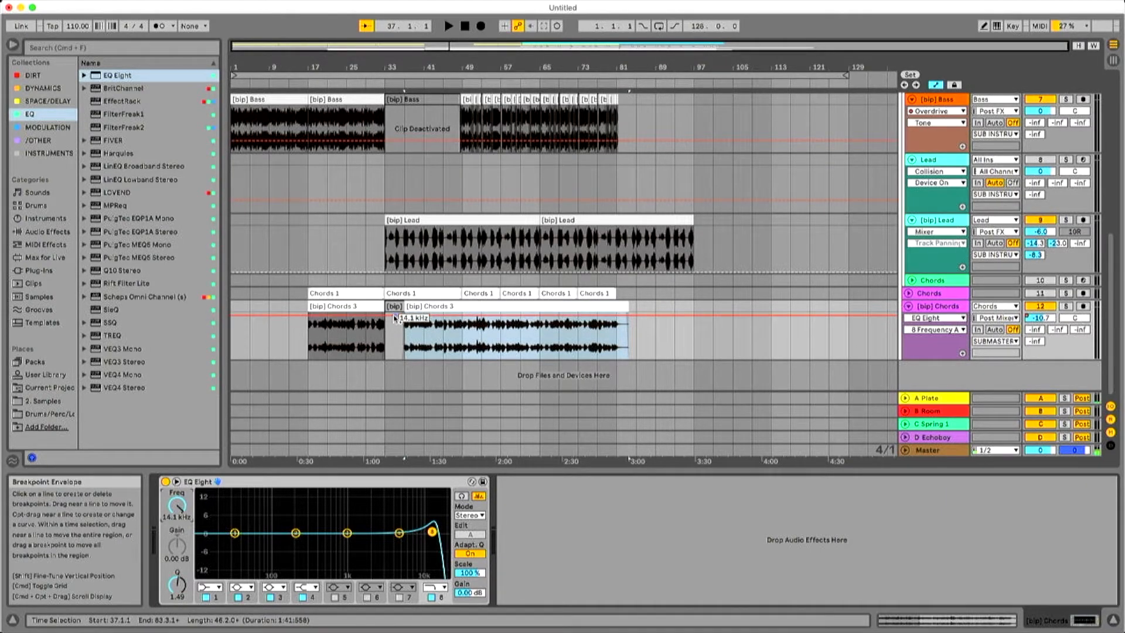
{"action": "left_click", "coordinate": [398, 317]}
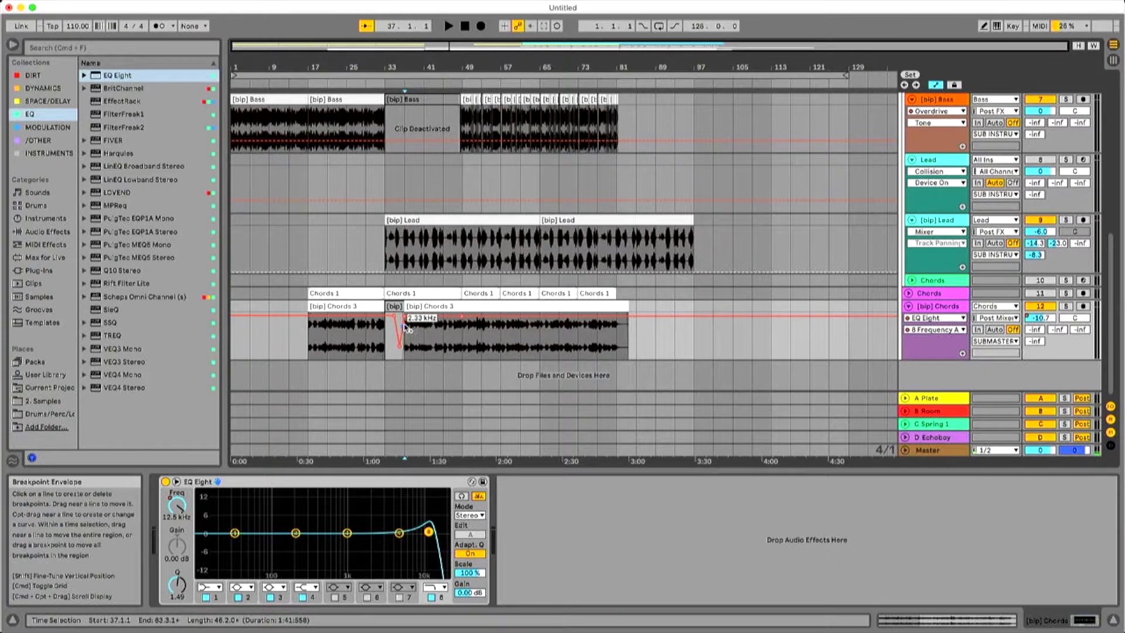
{"action": "left_click", "coordinate": [405, 322]}
{"action": "key", "text": "space"}
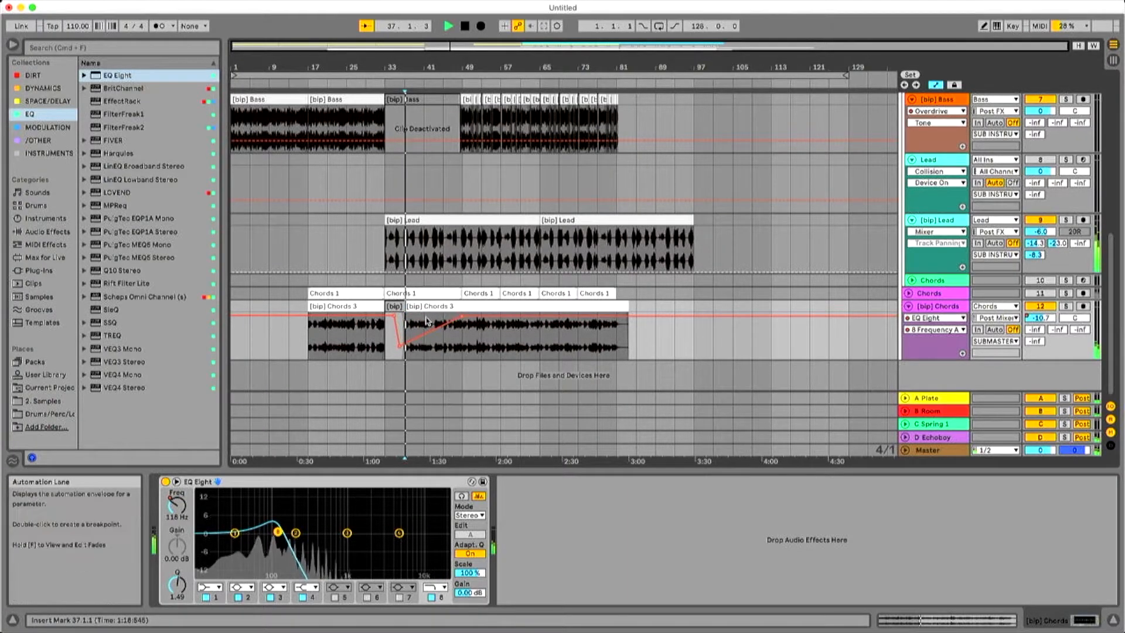
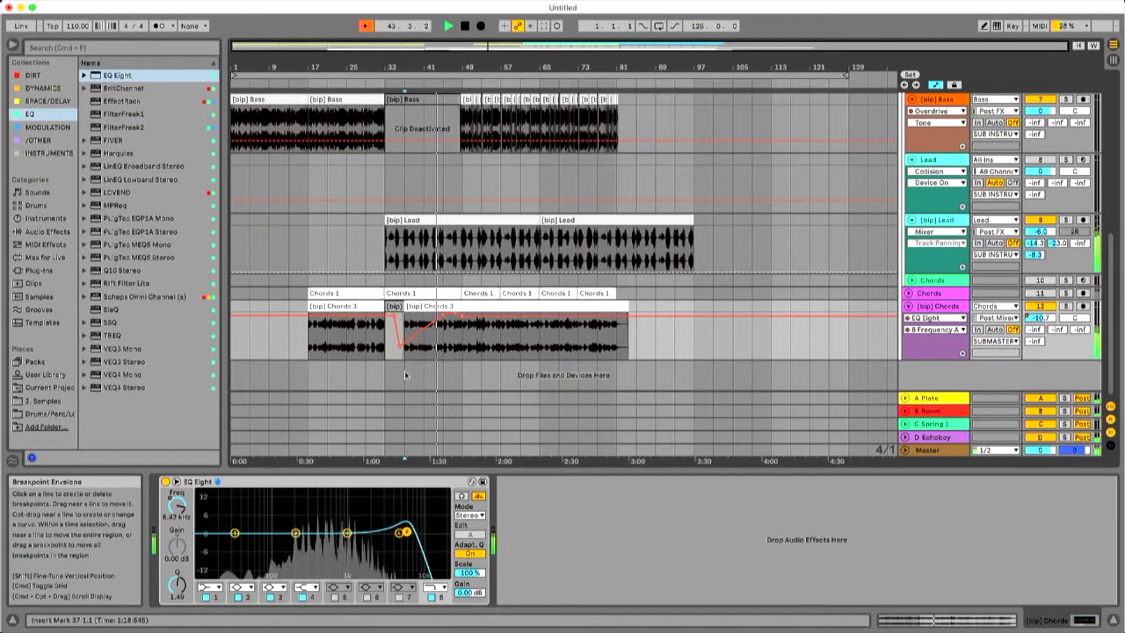
Set filter 1 of the [bip] Chords EQ Eight to low cut and automate its frequency rising from 30 Hz at bar 41, dropping back at bar 49.
{"action": "left_click", "coordinate": [218, 587]}
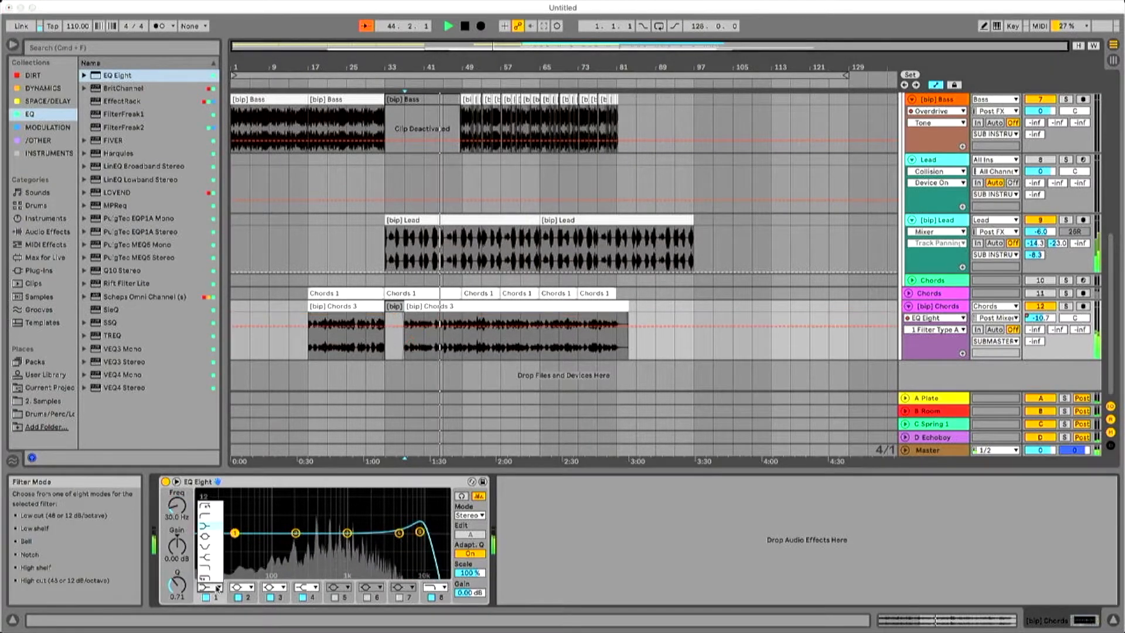
{"action": "left_click", "coordinate": [216, 516]}
{"action": "left_click", "coordinate": [235, 543]}
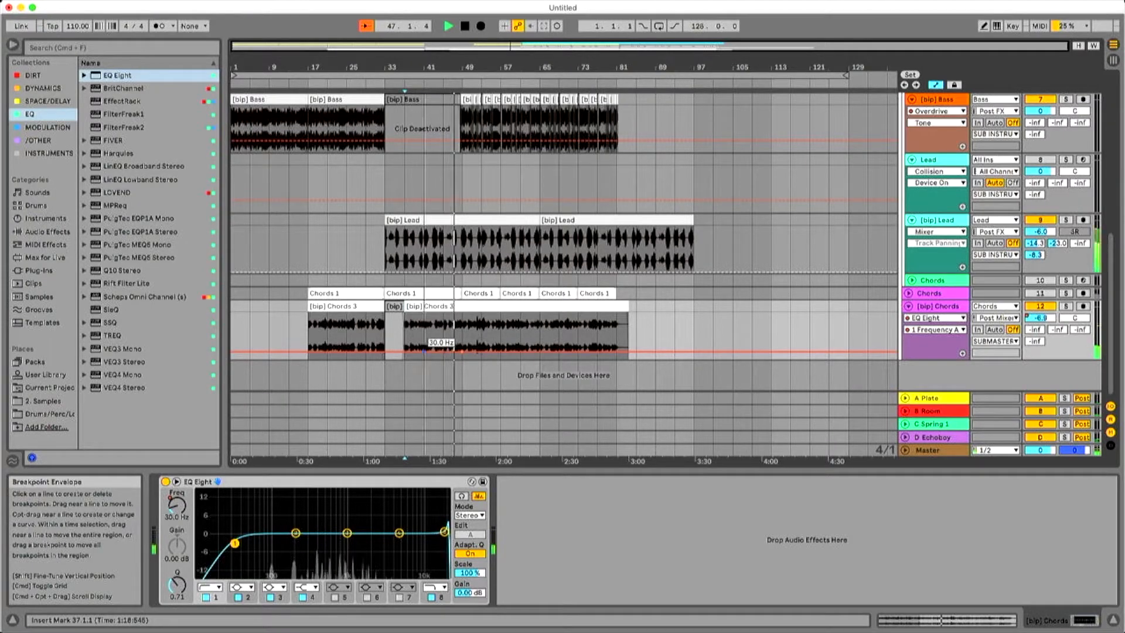
{"action": "left_click_drag", "start_coordinate": [448, 352], "coordinate": [462, 330]}
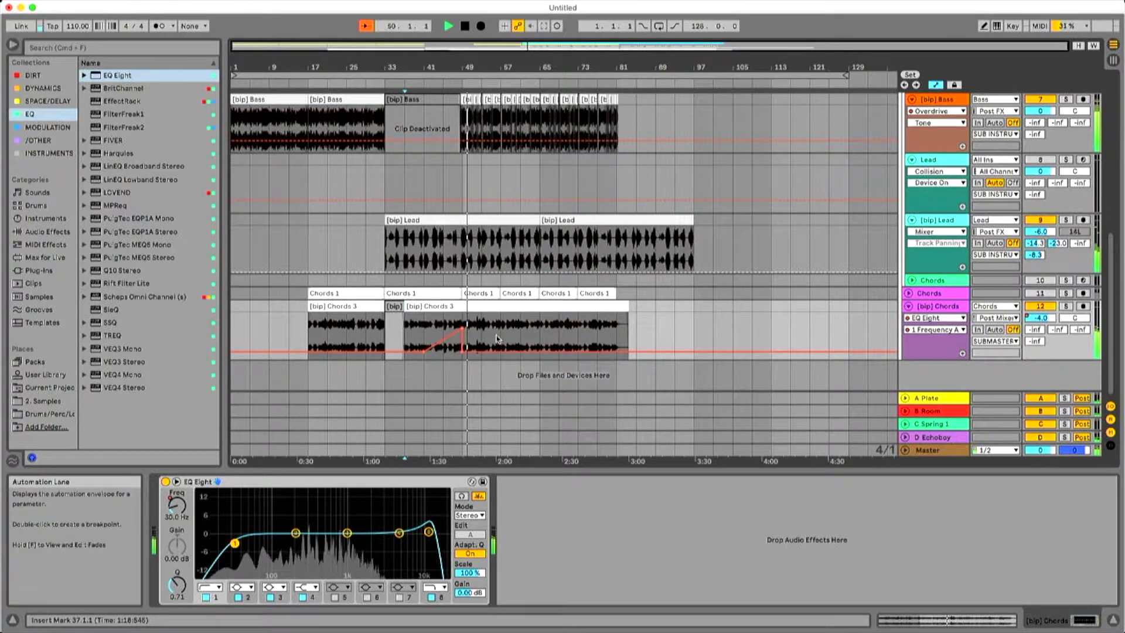
Show the Overdrive Dry/Wet automation on the [bip] Bass track and raise it to 71 %.
{"action": "scroll", "coordinate": [518, 287], "scroll_direction": "up", "scroll_amount": 5}
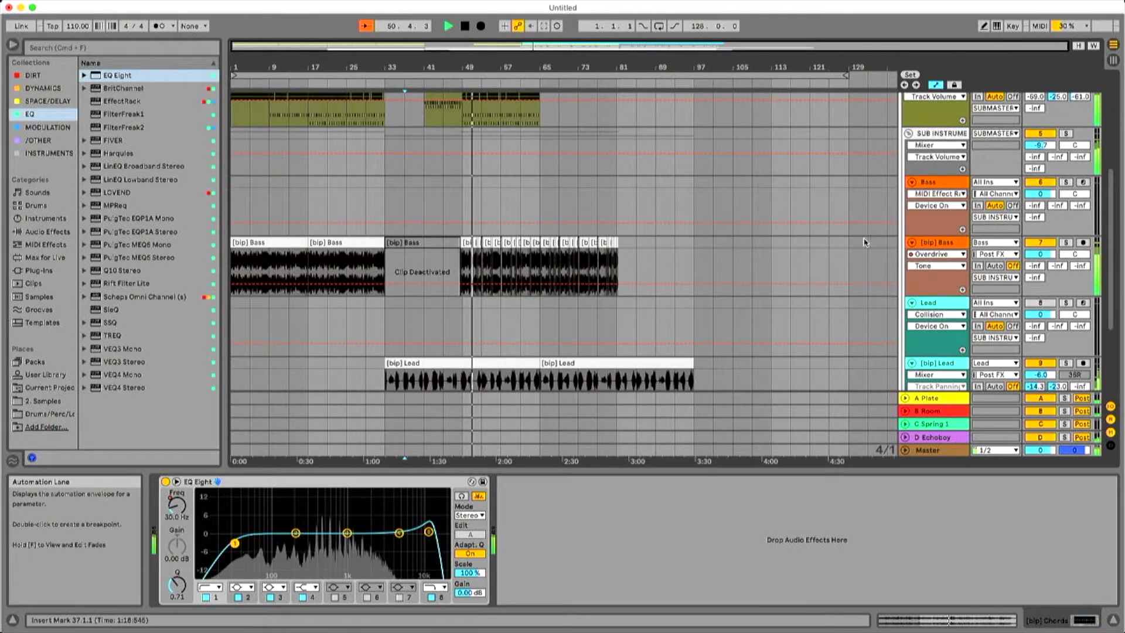
{"action": "left_click", "coordinate": [924, 245]}
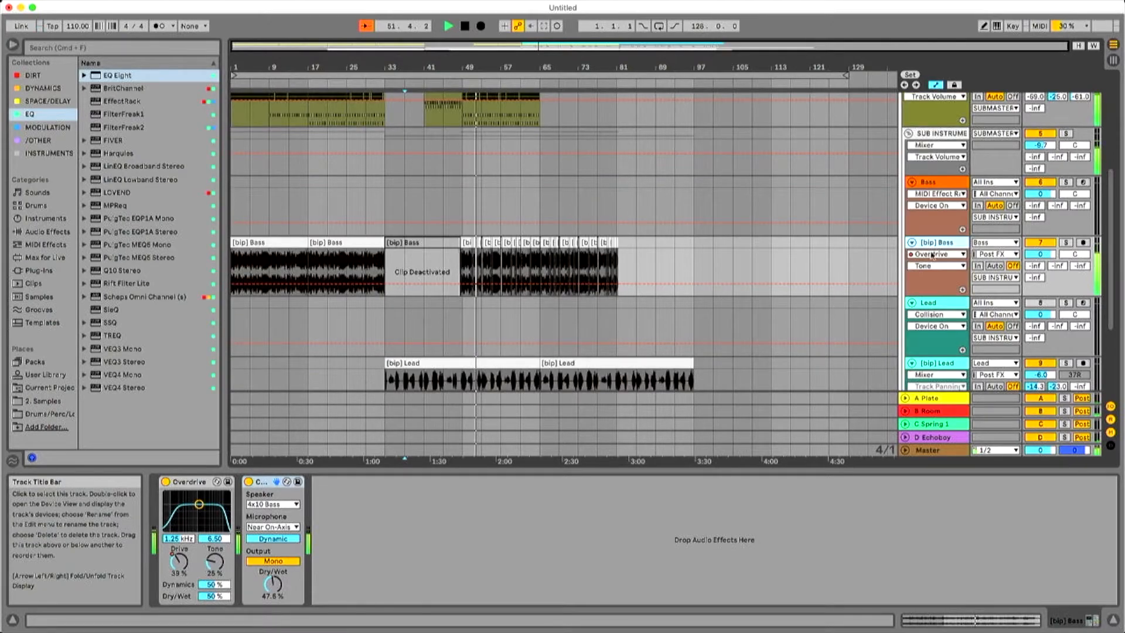
{"action": "left_click", "coordinate": [928, 267]}
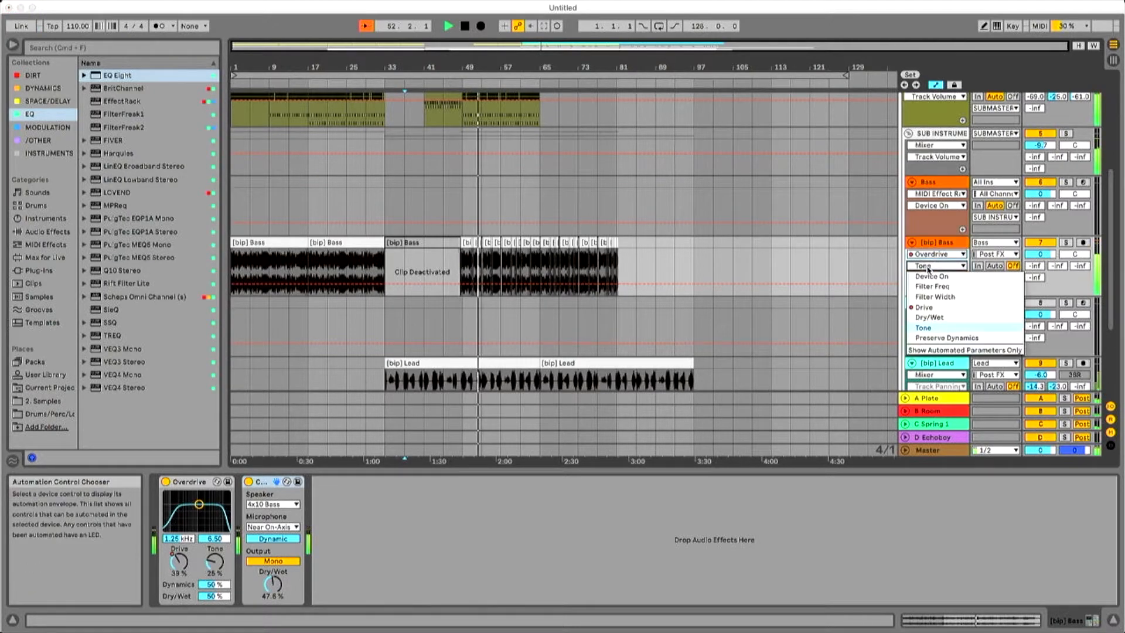
{"action": "left_click", "coordinate": [937, 297]}
{"action": "left_click", "coordinate": [949, 267]}
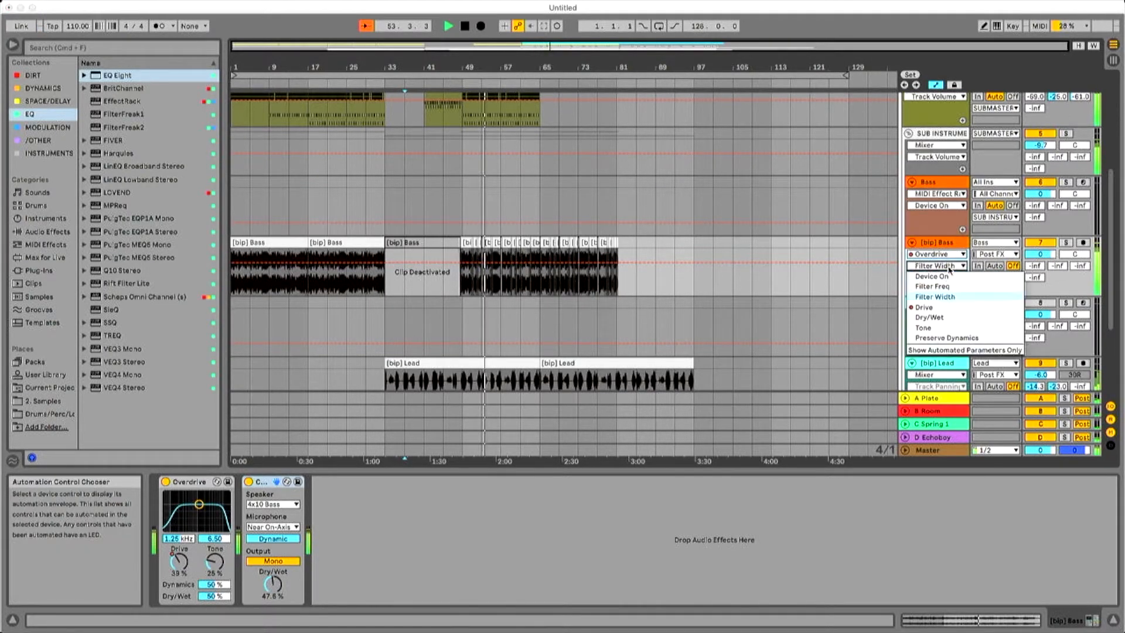
{"action": "left_click", "coordinate": [952, 322]}
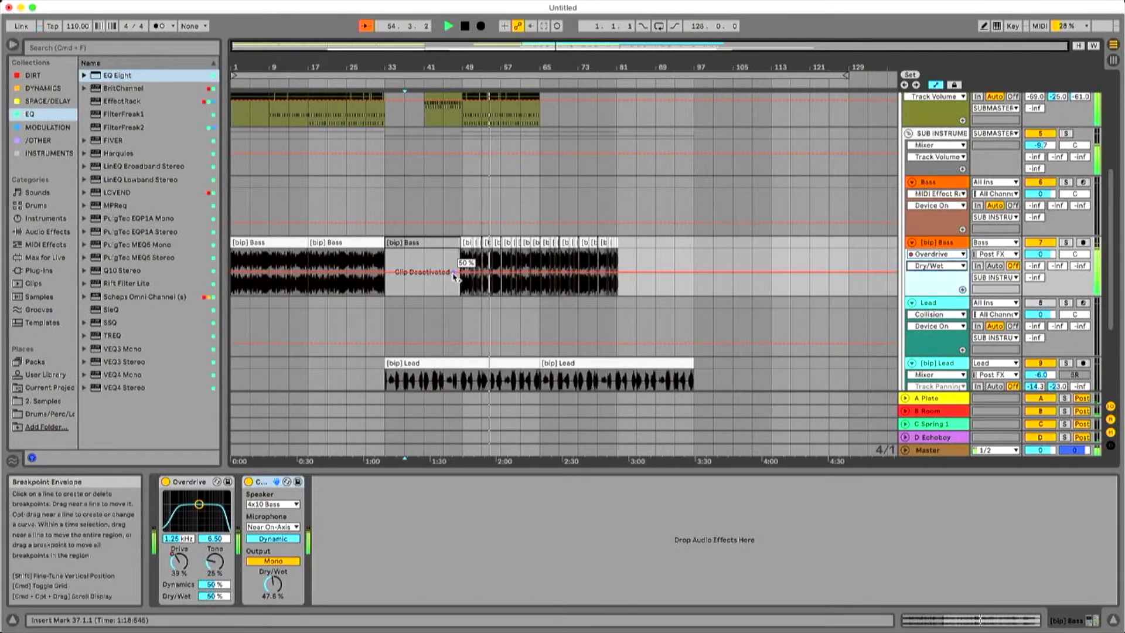
{"action": "mouse_move", "coordinate": [464, 275]}
{"action": "left_mouse_down"}
{"action": "mouse_move", "coordinate": [463, 250]}
{"action": "mouse_move", "coordinate": [463, 262]}
{"action": "left_mouse_up"}
Automate the [bip] Bass track volume from -5.1 dB around bar 41 up to -0.9 dB by about bar 45, then hide the automation.
{"action": "left_click", "coordinate": [1040, 255]}
{"action": "key", "text": "a"}
{"action": "key", "text": "a"}
{"action": "left_click", "coordinate": [445, 255]}
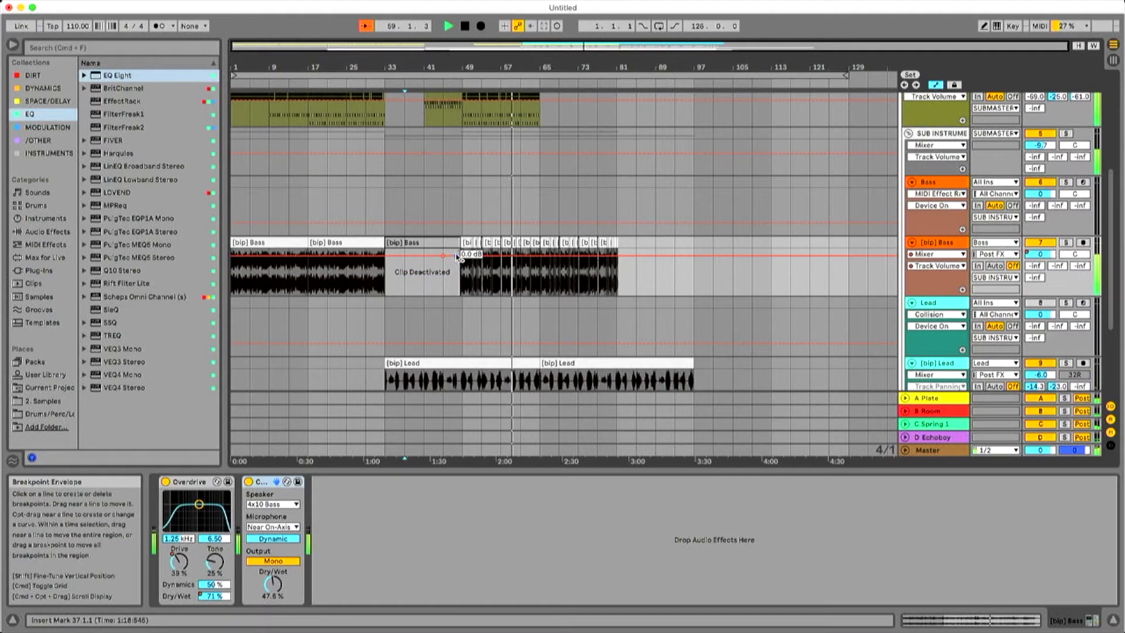
{"action": "left_click_drag", "start_coordinate": [454, 256], "coordinate": [453, 251]}
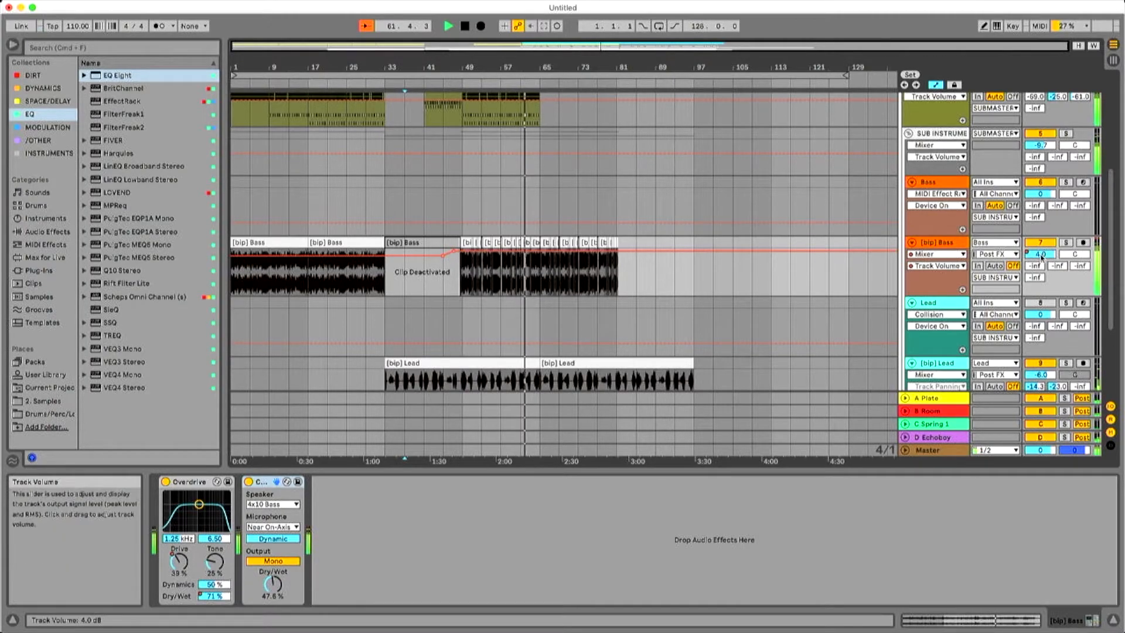
{"action": "left_click_drag", "start_coordinate": [454, 251], "coordinate": [425, 262]}
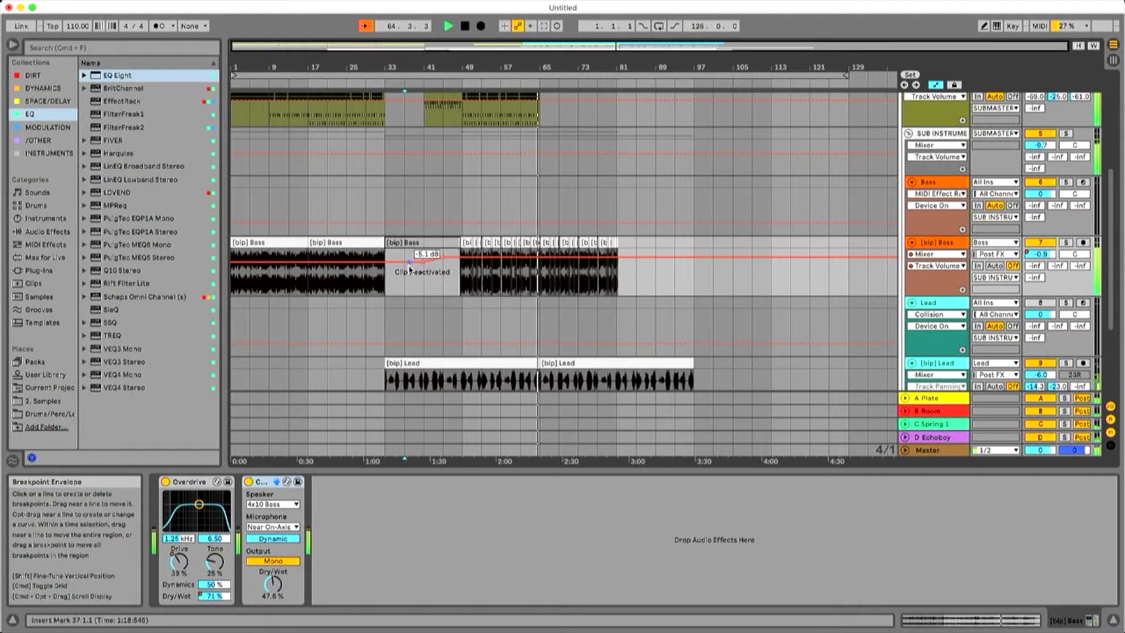
{"action": "scroll", "coordinate": [529, 290], "scroll_direction": "down", "scroll_amount": 5}
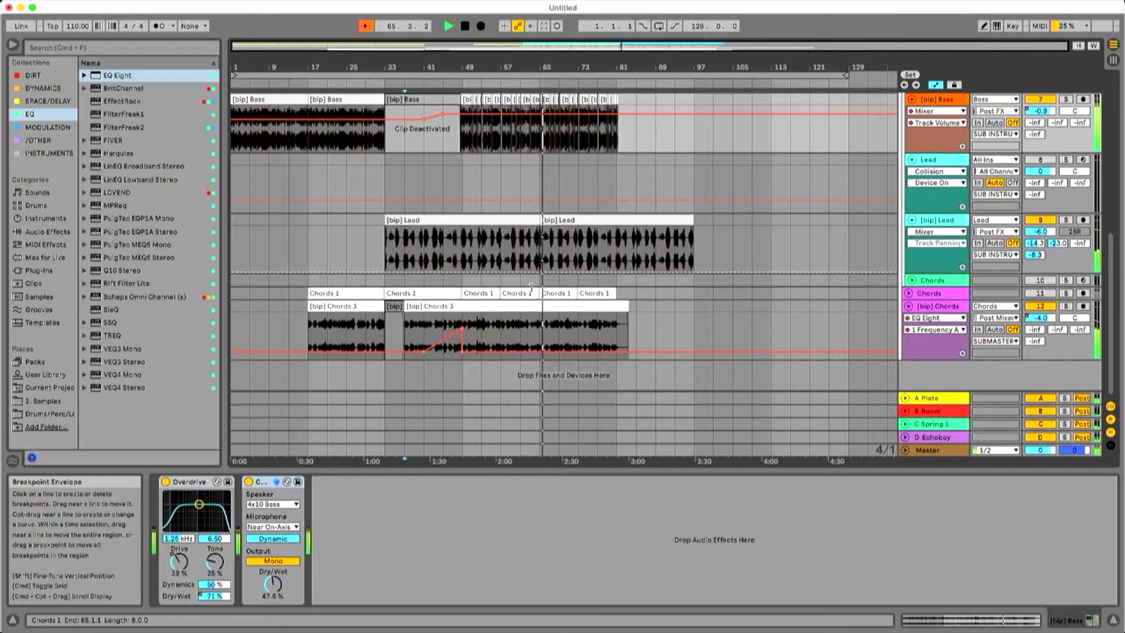
{"action": "key", "text": "a"}
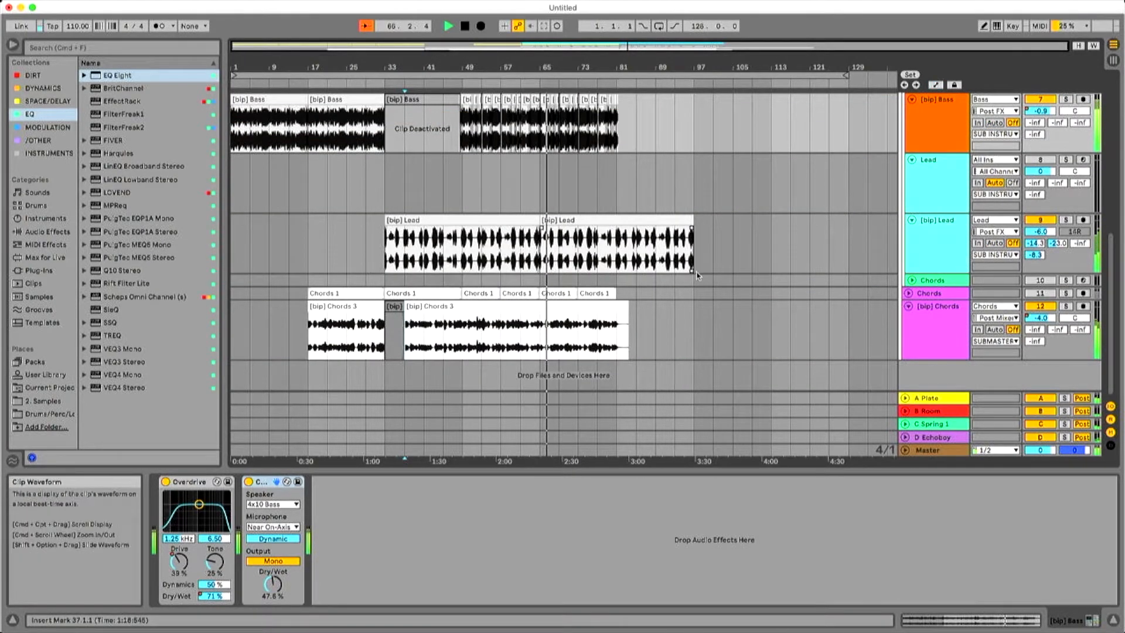
Add the Erosion audio effect to the end of the device chain on the active, second Vox track.
{"action": "scroll", "coordinate": [696, 276], "scroll_direction": "up", "scroll_amount": 10}
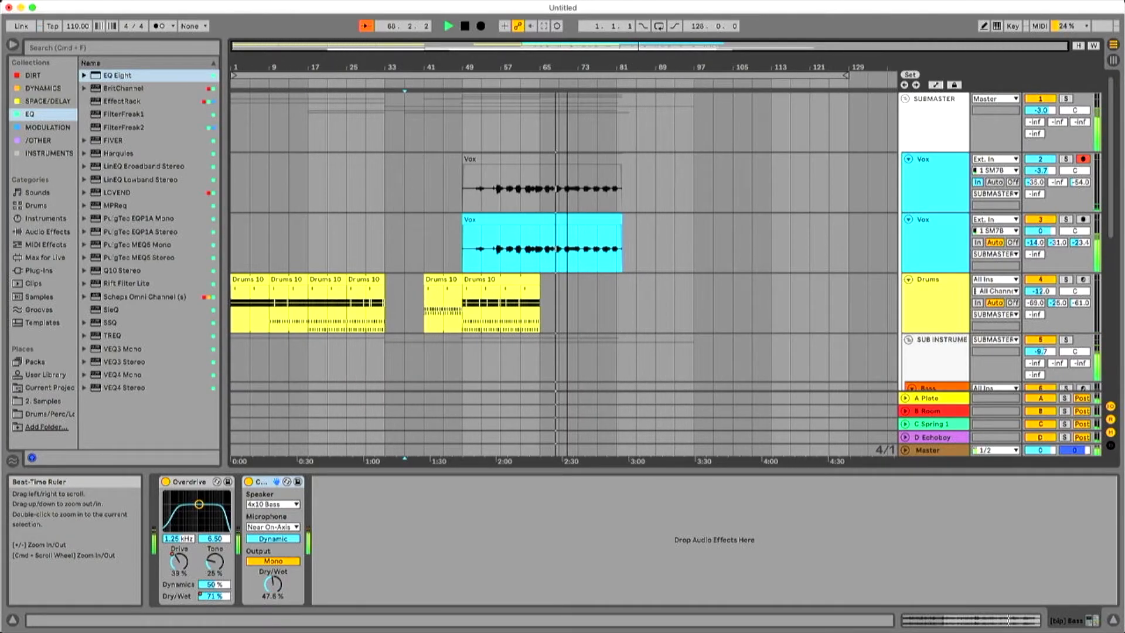
{"action": "left_click", "coordinate": [925, 240]}
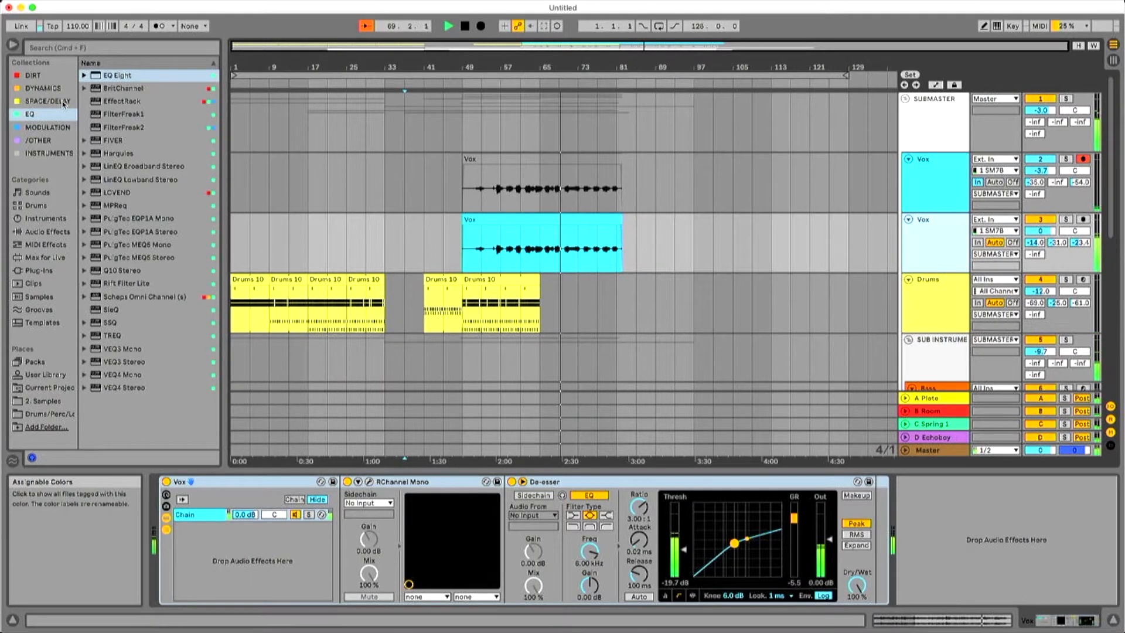
{"action": "left_click", "coordinate": [48, 127]}
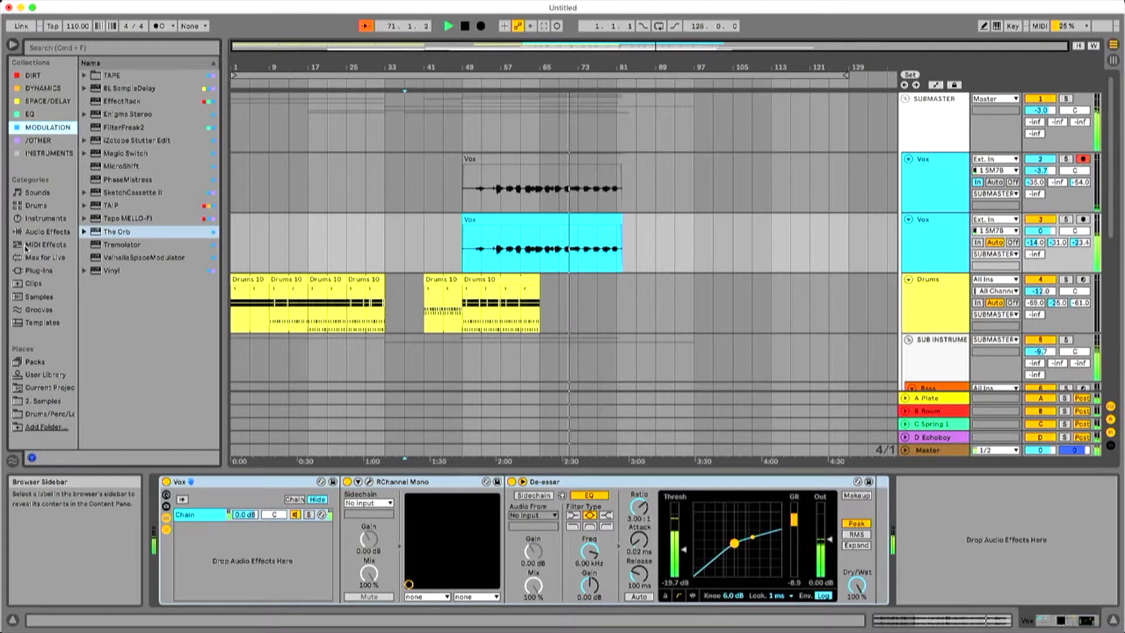
{"action": "left_click", "coordinate": [47, 232]}
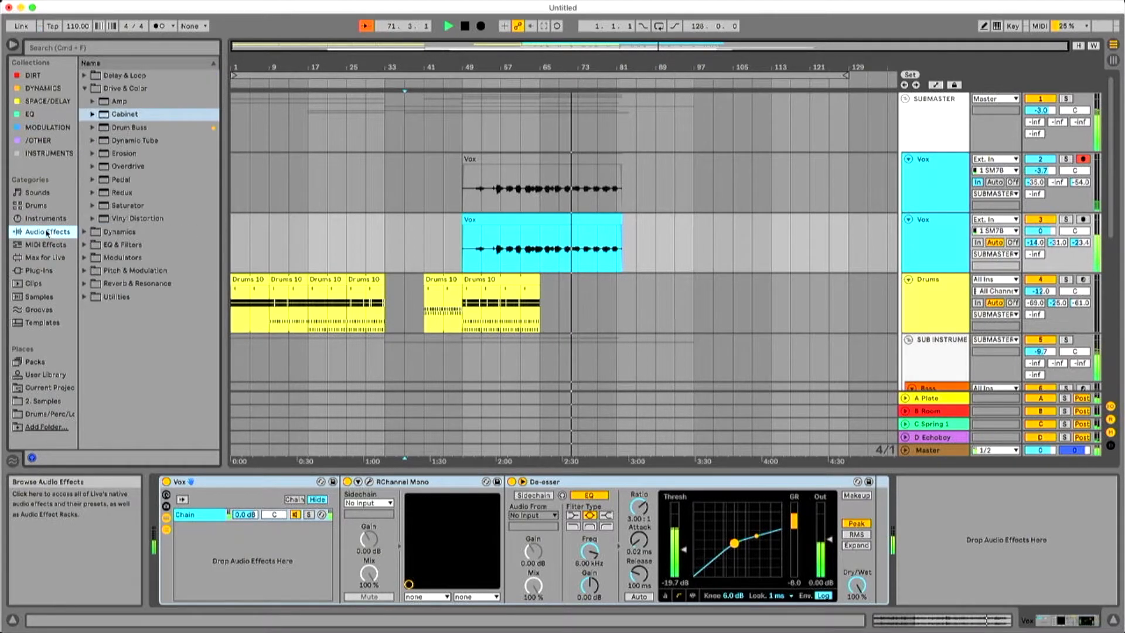
{"action": "left_click", "coordinate": [114, 154]}
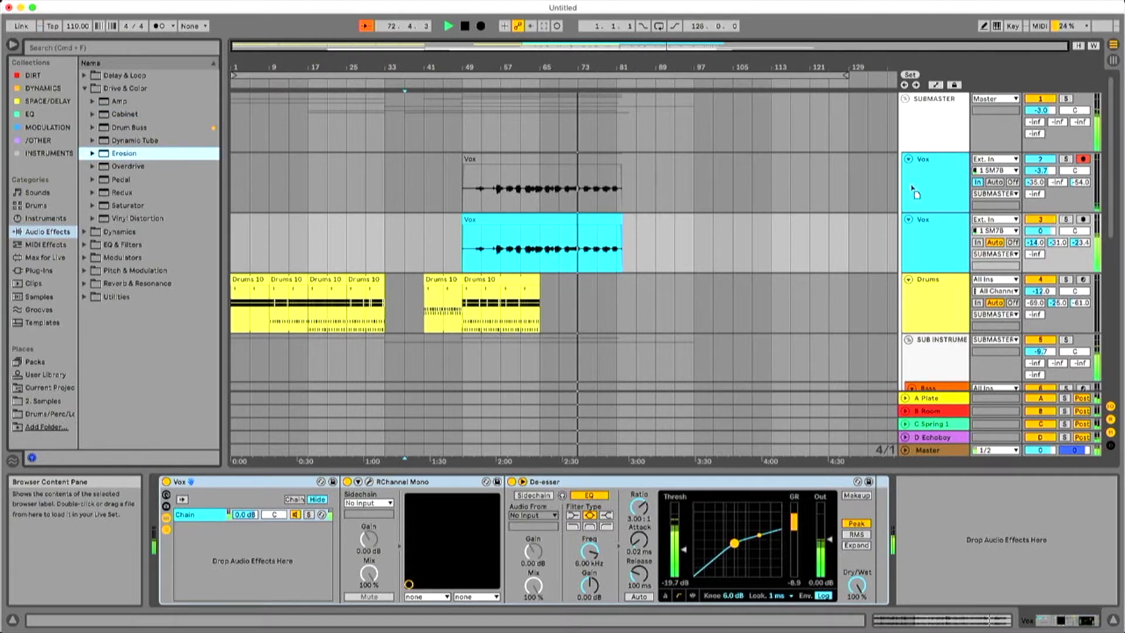
{"action": "left_click_drag", "start_coordinate": [924, 238], "coordinate": [924, 239]}
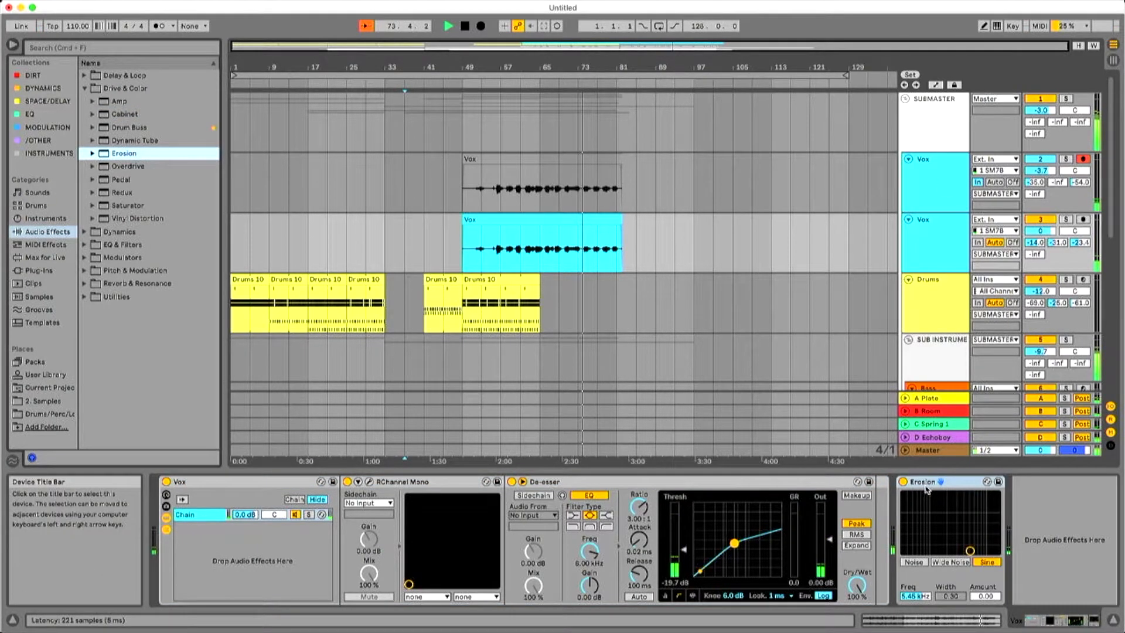
Set Erosion on the Vox track to Wide Noise with a frequency of 768 Hz and an amount of about 86.7.
{"action": "left_click_drag", "start_coordinate": [964, 539], "coordinate": [922, 511]}
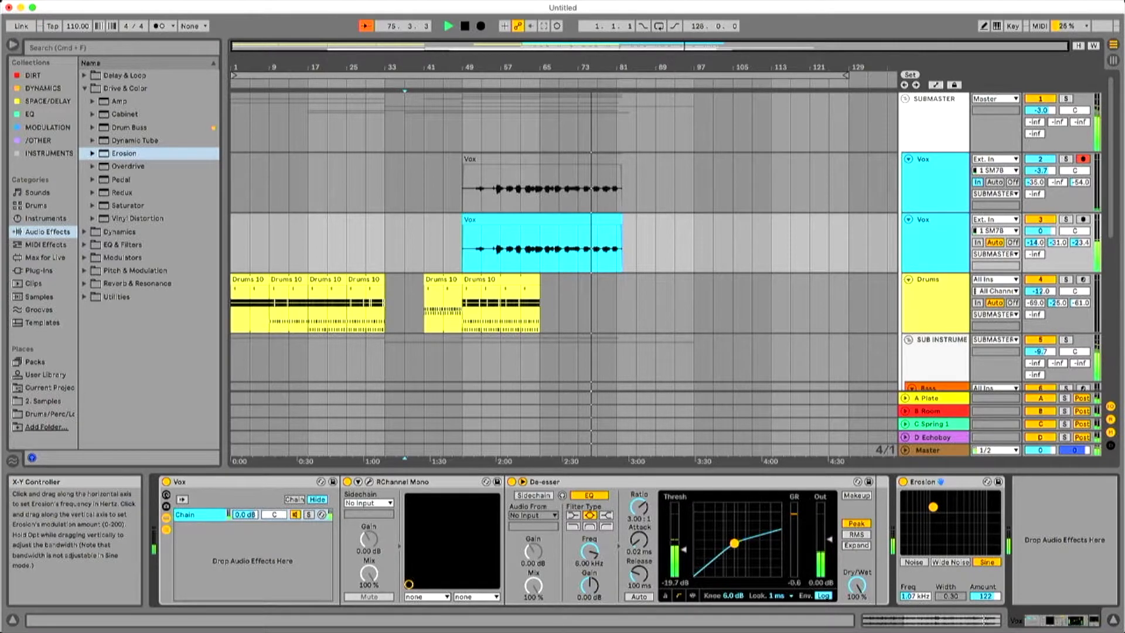
{"action": "left_click", "coordinate": [937, 562]}
{"action": "left_click_drag", "start_coordinate": [930, 506], "coordinate": [924, 513]}
{"action": "left_click", "coordinate": [917, 562]}
{"action": "left_click", "coordinate": [942, 562]}
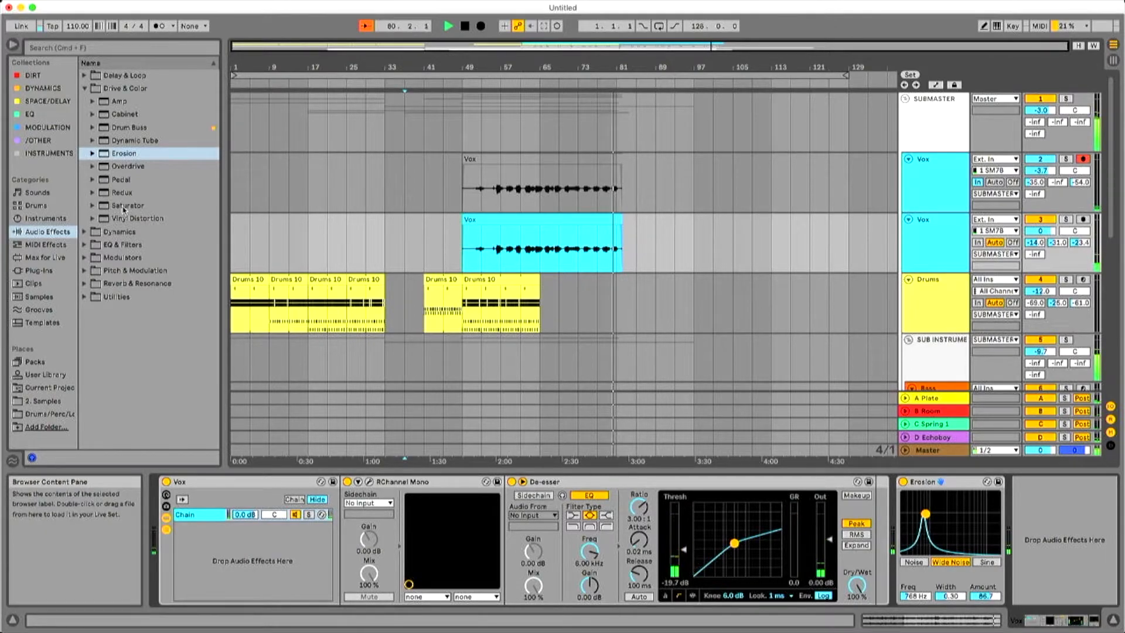
Add Vinyl Distortion after Erosion, play from bar 57, and set its tracing model to 0.18 at 387 Hz and crackle volume to 0.17.
{"action": "left_click_drag", "start_coordinate": [134, 218], "coordinate": [1037, 493]}
{"action": "key", "text": "space"}
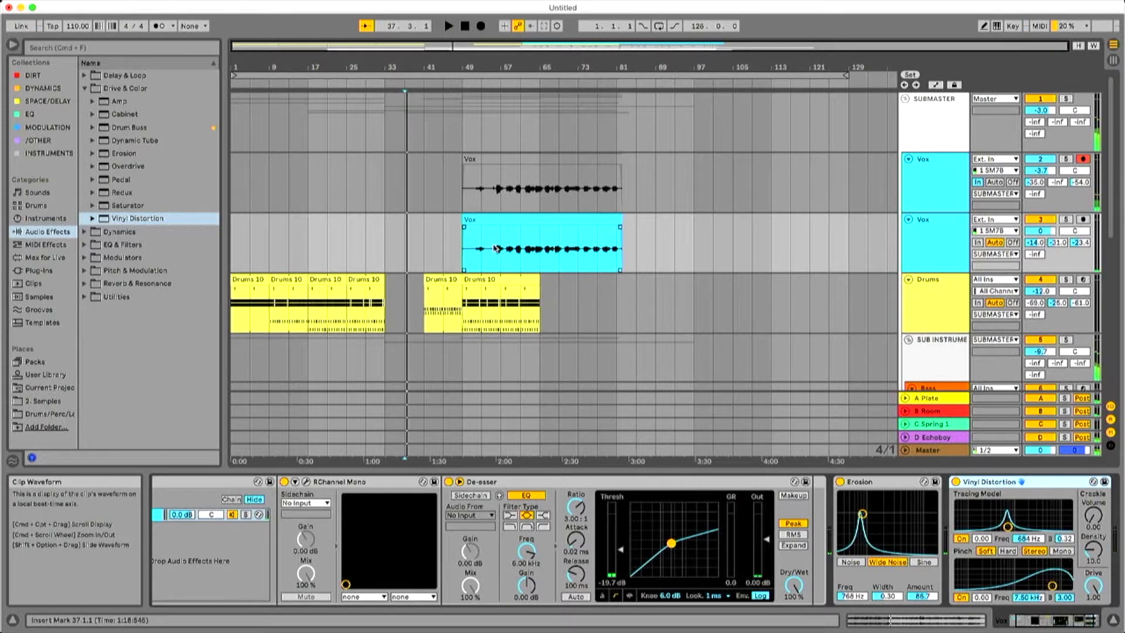
{"action": "left_click", "coordinate": [501, 241]}
{"action": "key", "text": "space"}
{"action": "left_click_drag", "start_coordinate": [1007, 526], "coordinate": [995, 522]}
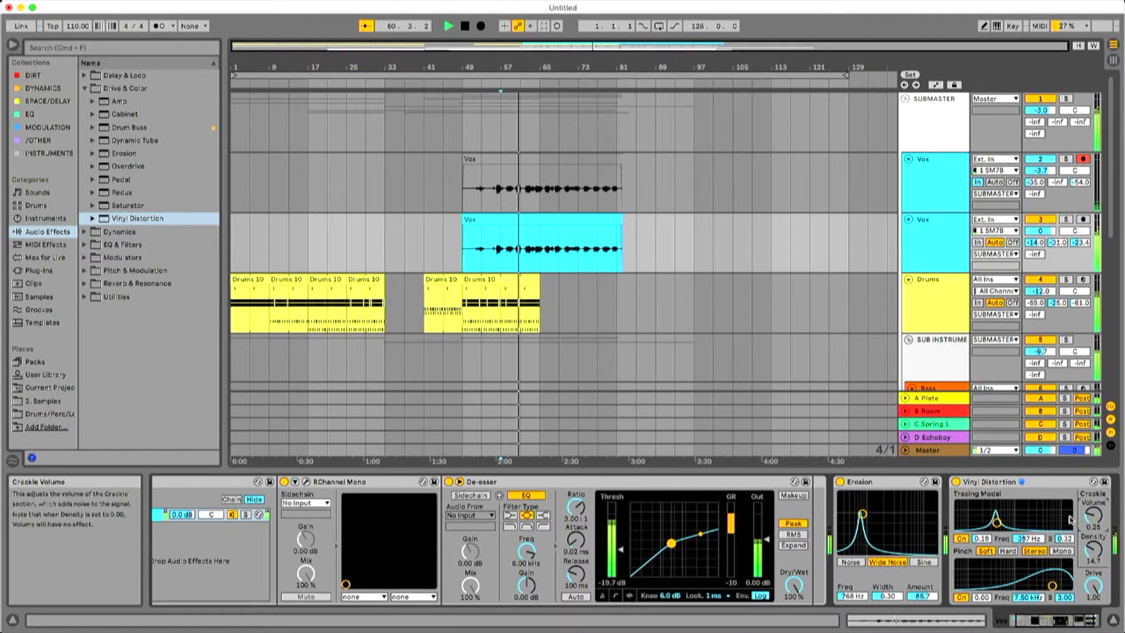
{"action": "left_click_drag", "start_coordinate": [1093, 515], "coordinate": [1093, 524]}
Move Erosion and Vinyl Distortion together ahead of RChannel Mono in the Vox device chain.
{"action": "left_click", "coordinate": [1048, 483]}
{"action": "left_click", "coordinate": [904, 485], "text": "shift"}
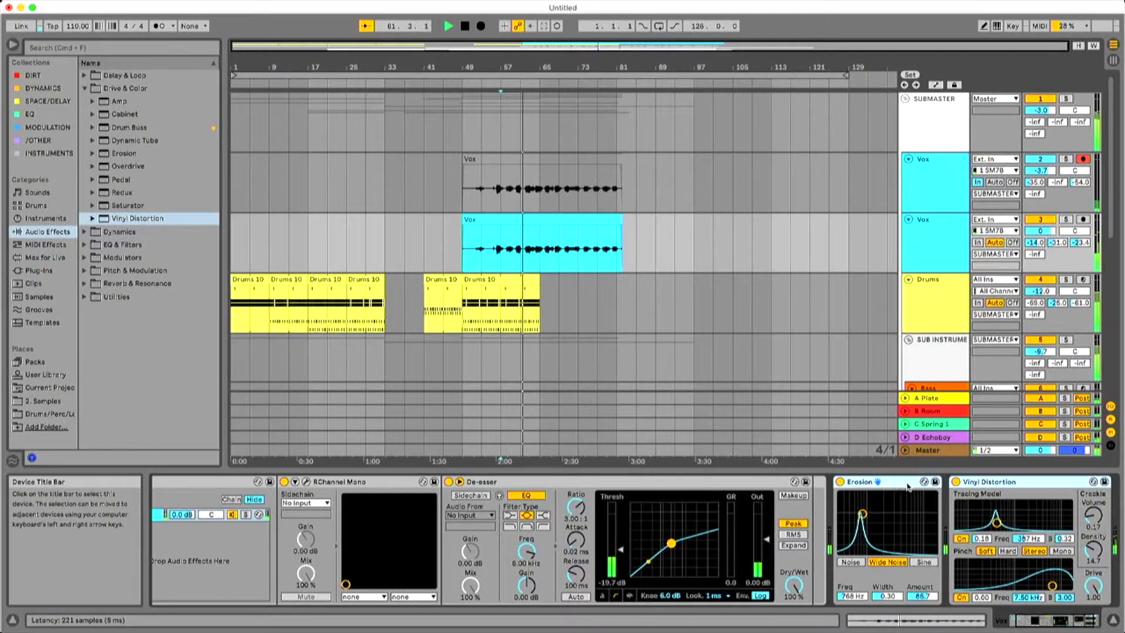
{"action": "left_click_drag", "start_coordinate": [892, 485], "coordinate": [307, 495]}
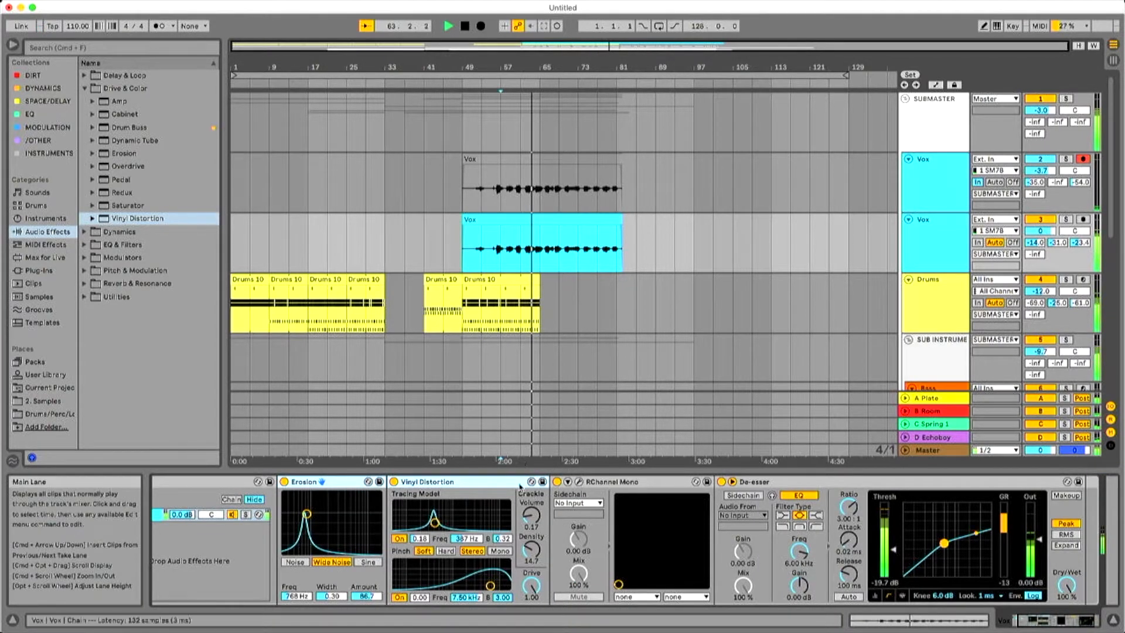
Raise the gate threshold in the Vox track's RChannel Mono plug-in and close its window.
{"action": "left_click", "coordinate": [579, 482]}
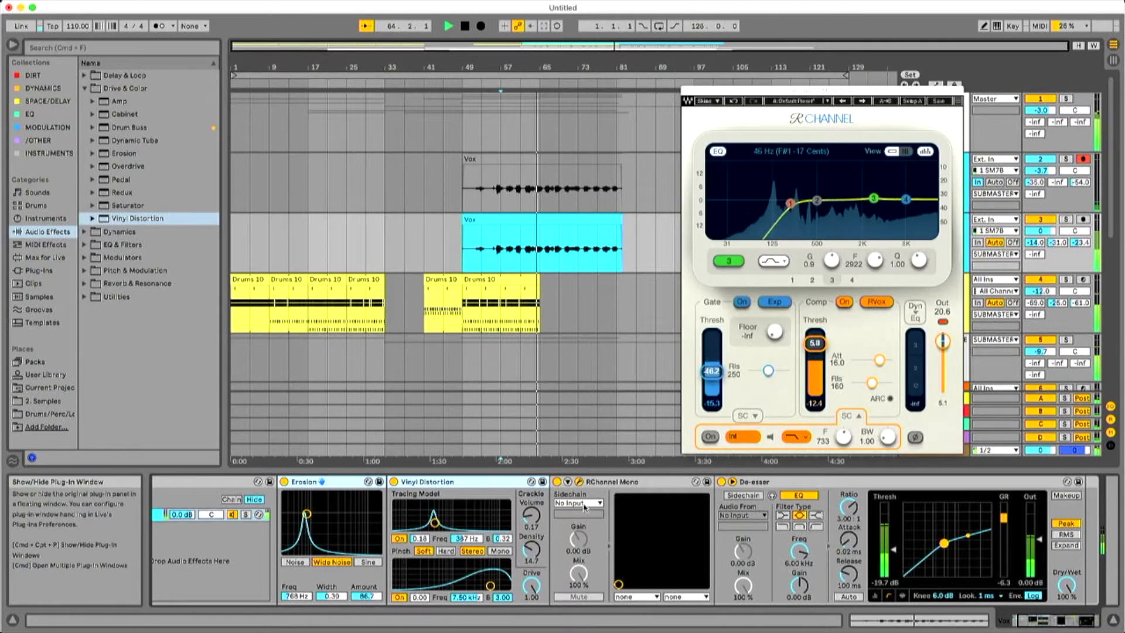
{"action": "left_click_drag", "start_coordinate": [720, 380], "coordinate": [712, 356]}
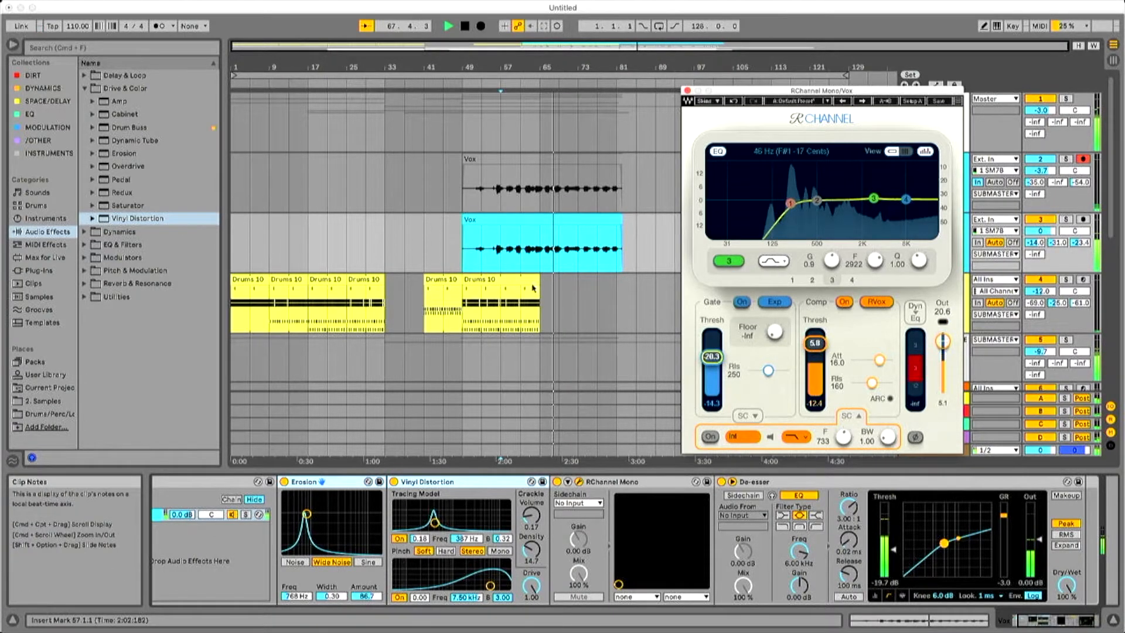
{"action": "left_click", "coordinate": [687, 90]}
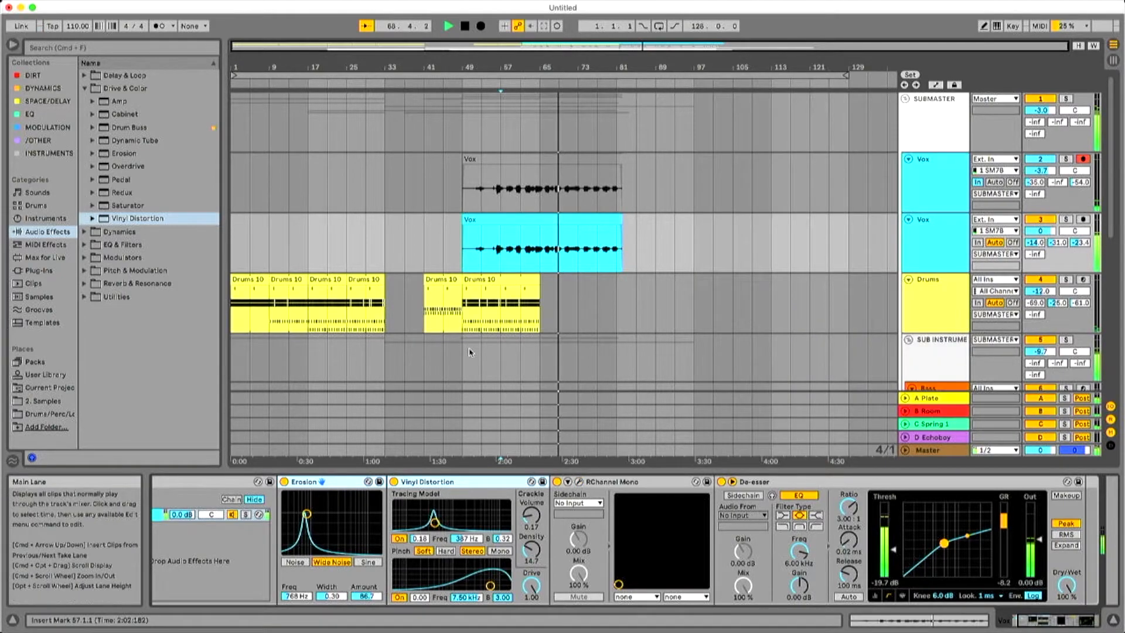
Review the drums, bass, lead and chords tracks in the arrangement while the song plays.
{"action": "scroll", "coordinate": [605, 313], "scroll_direction": "down", "scroll_amount": 4}
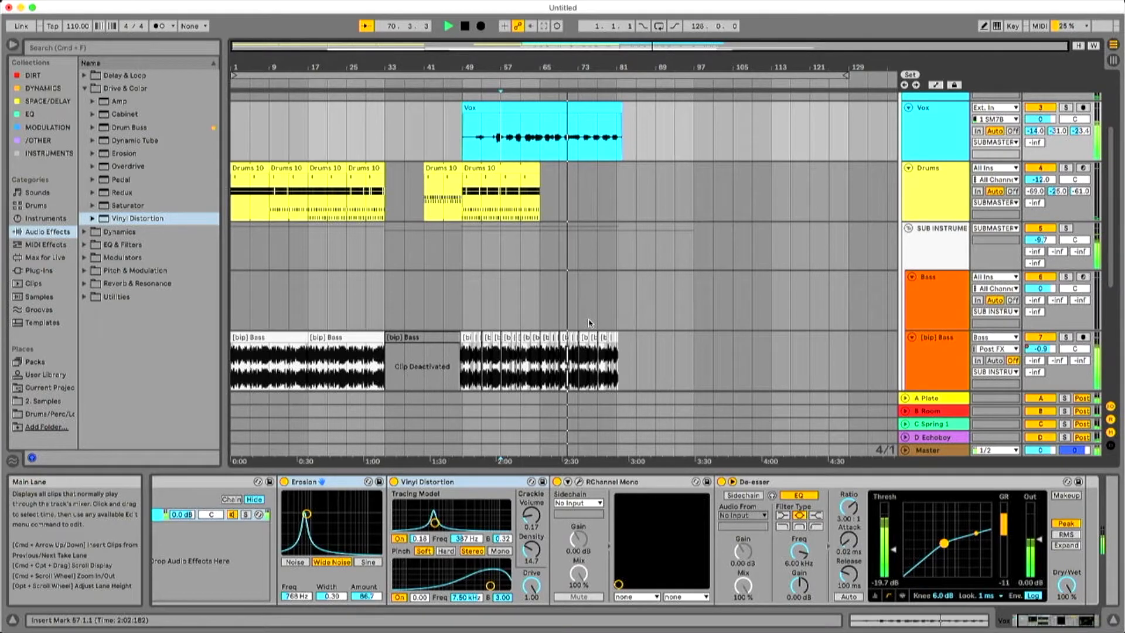
{"action": "scroll", "coordinate": [588, 322], "scroll_direction": "down", "scroll_amount": 3}
{"action": "scroll", "coordinate": [589, 322], "scroll_direction": "down", "scroll_amount": 3}
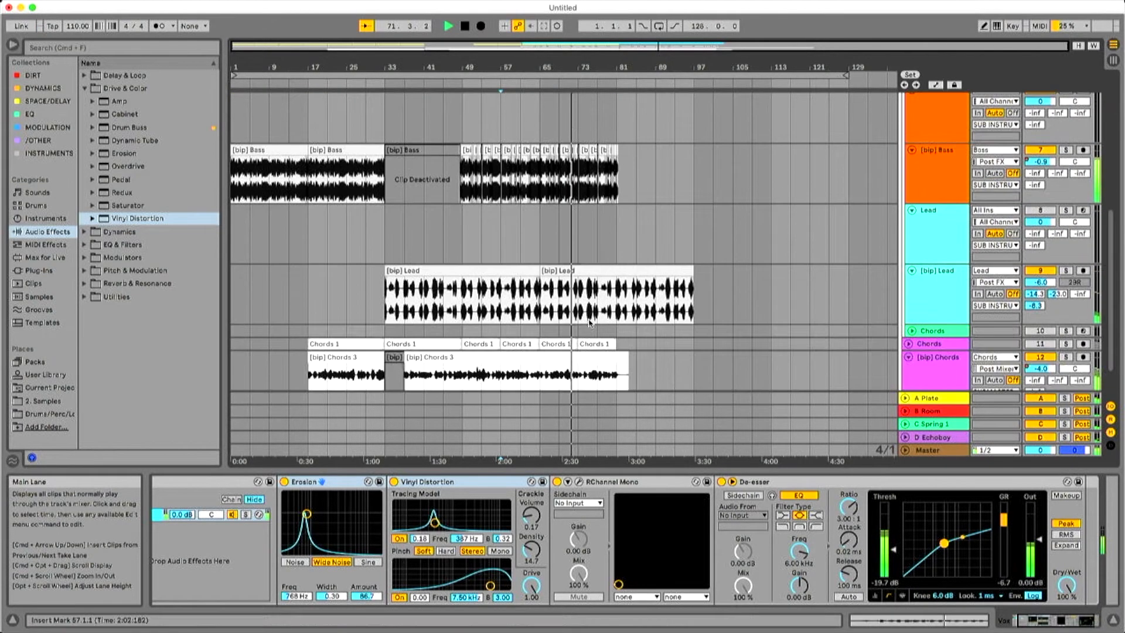
{"action": "scroll", "coordinate": [589, 322], "scroll_direction": "up", "scroll_amount": 6}
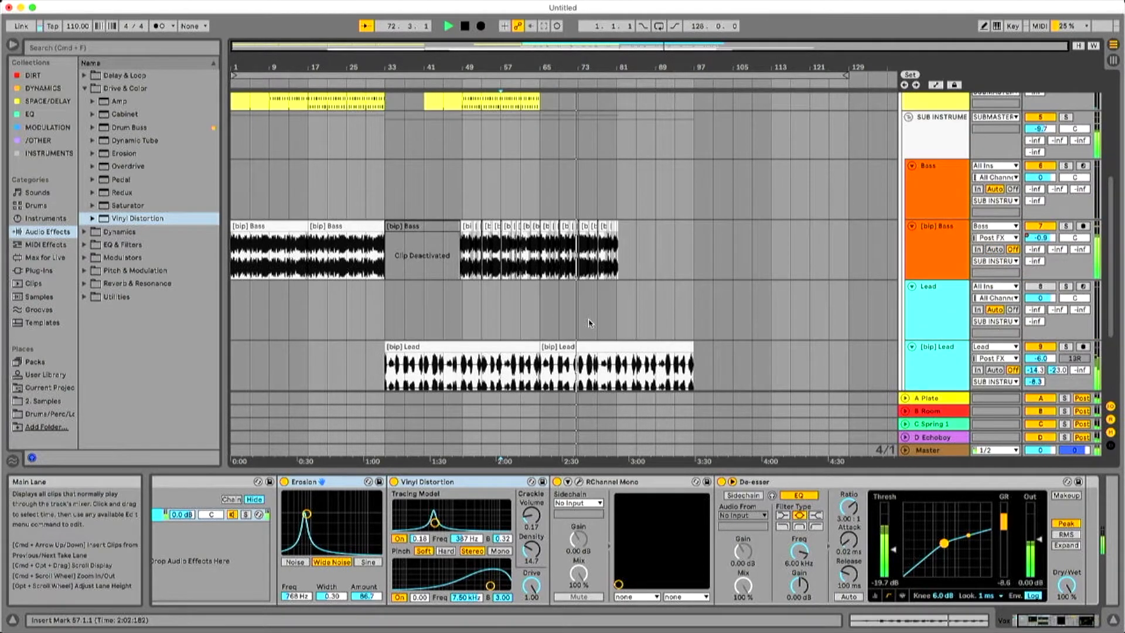
{"action": "scroll", "coordinate": [589, 322], "scroll_direction": "down", "scroll_amount": 3}
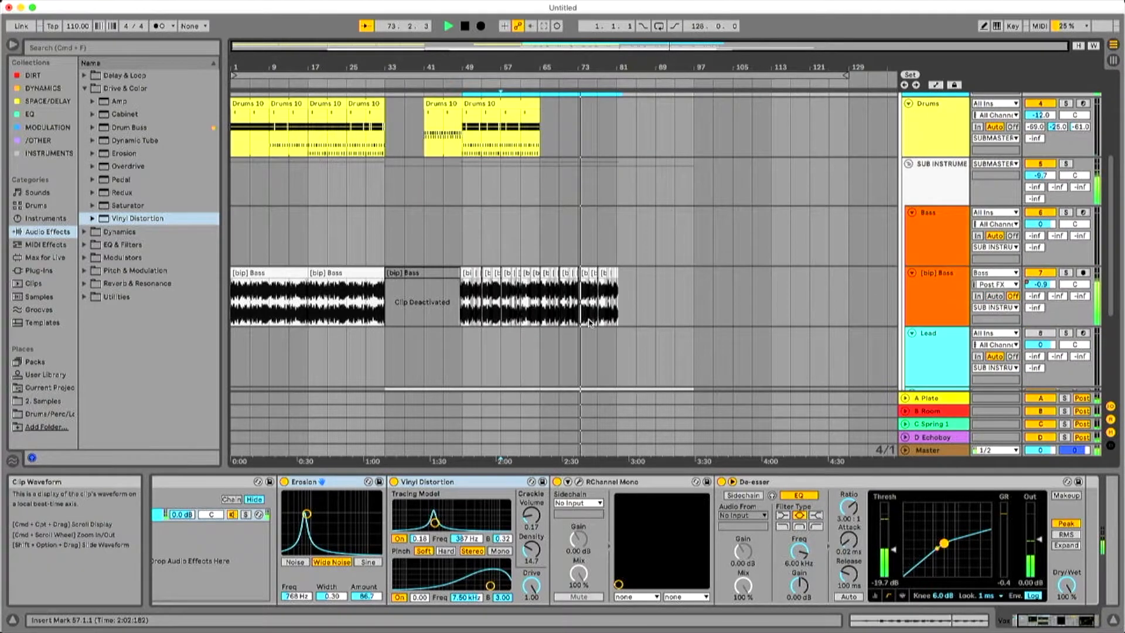
{"action": "scroll", "coordinate": [627, 311], "scroll_direction": "down", "scroll_amount": 1}
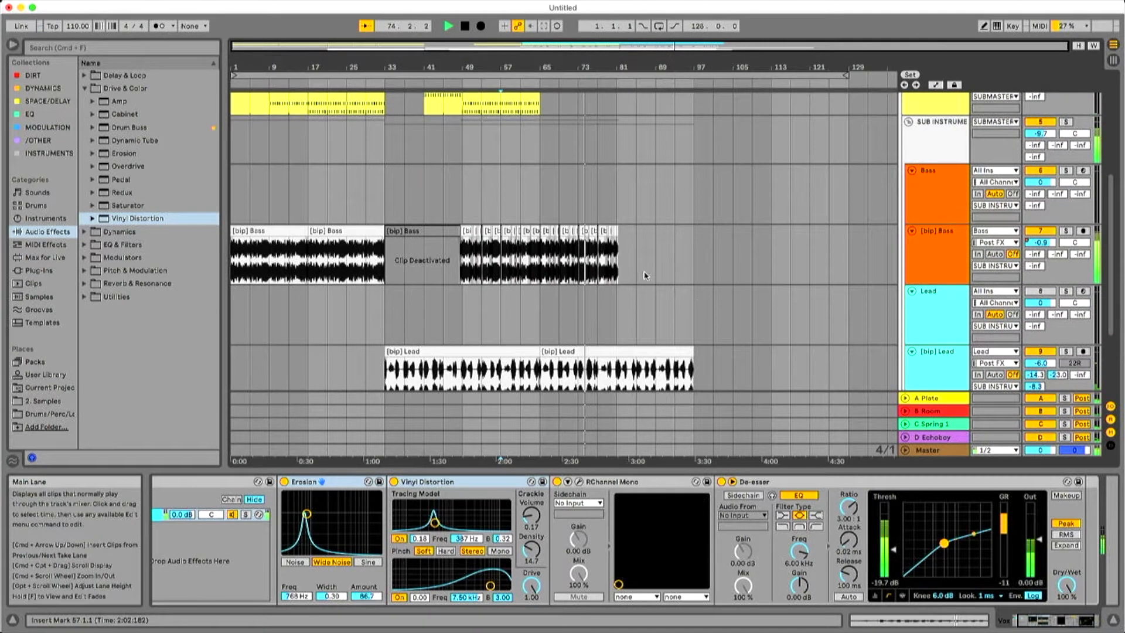
{"action": "scroll", "coordinate": [645, 276], "scroll_direction": "down", "scroll_amount": 3}
{"action": "scroll", "coordinate": [644, 278], "scroll_direction": "up", "scroll_amount": 3}
{"action": "scroll", "coordinate": [644, 282], "scroll_direction": "down", "scroll_amount": 3}
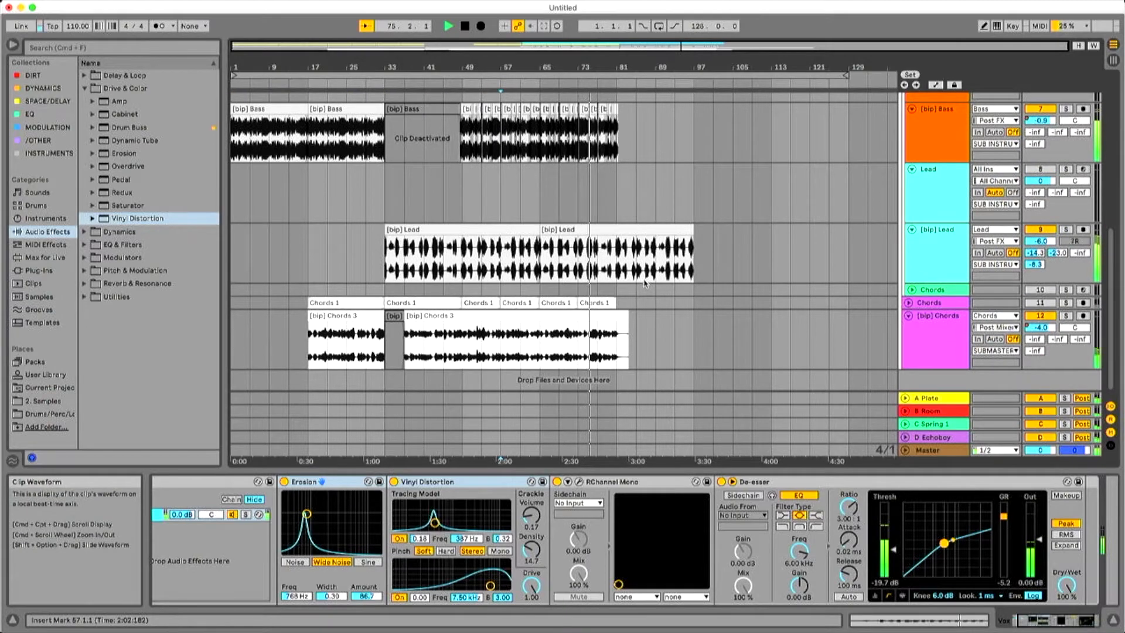
{"action": "scroll", "coordinate": [639, 279], "scroll_direction": "down", "scroll_amount": 1}
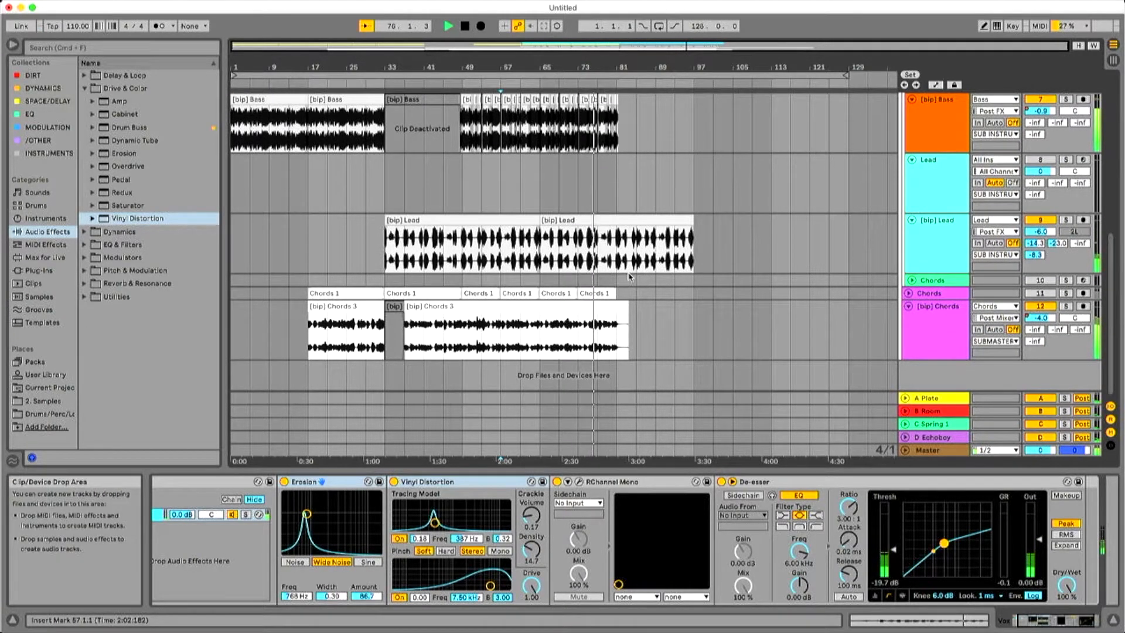
Play the soloed Bass and Lead tracks and examine the Lead device chain from Mono Sequencer through EQ Eight.
{"action": "scroll", "coordinate": [557, 290], "scroll_direction": "up", "scroll_amount": 2}
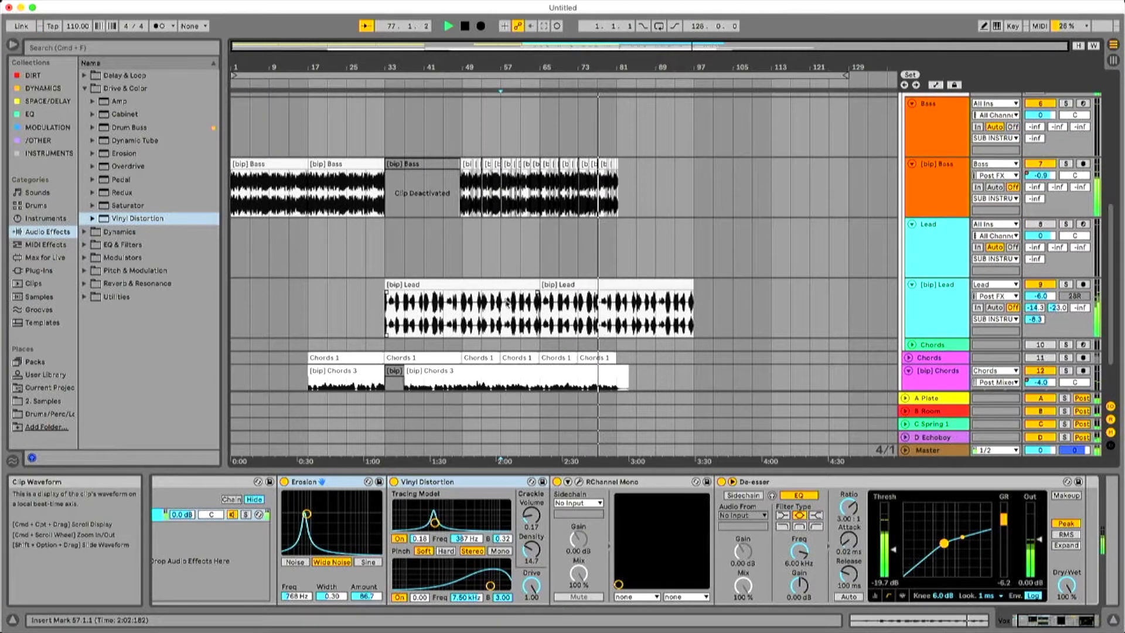
{"action": "left_click", "coordinate": [949, 242]}
{"action": "key", "text": "space"}
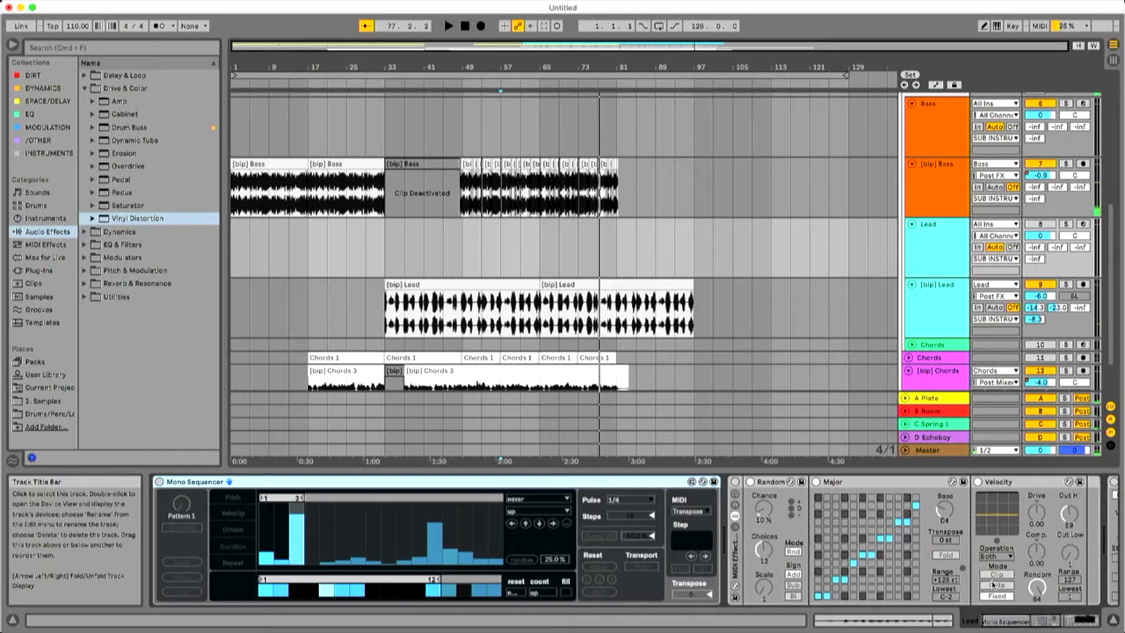
{"action": "scroll", "coordinate": [989, 584], "scroll_direction": "down", "scroll_amount": 3}
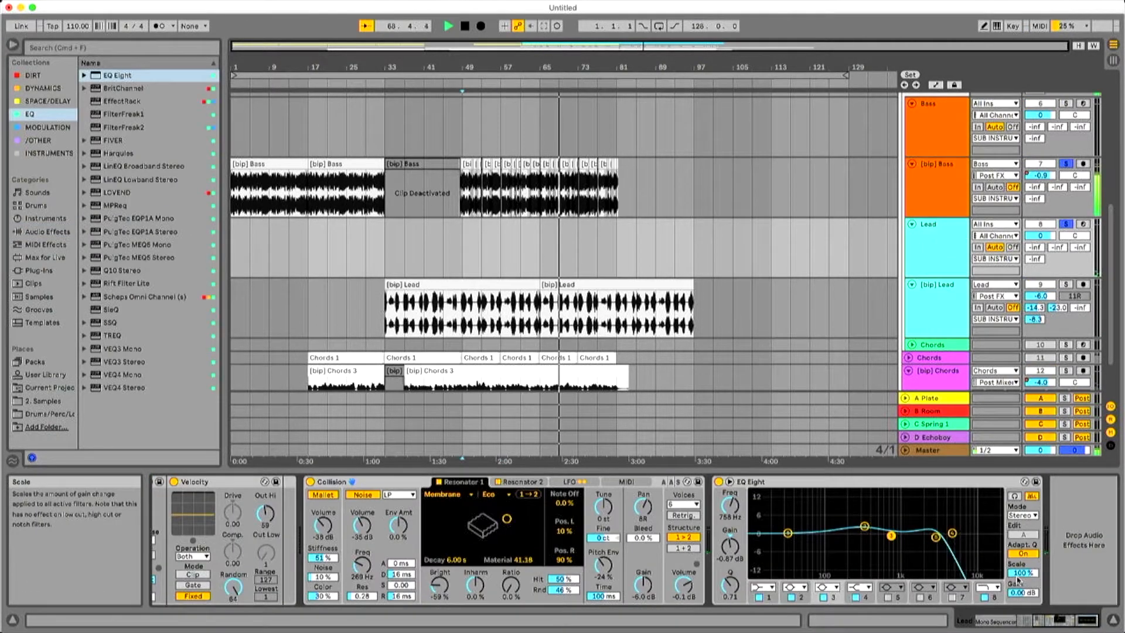
{"action": "scroll", "coordinate": [937, 592], "scroll_direction": "up", "scroll_amount": 5}
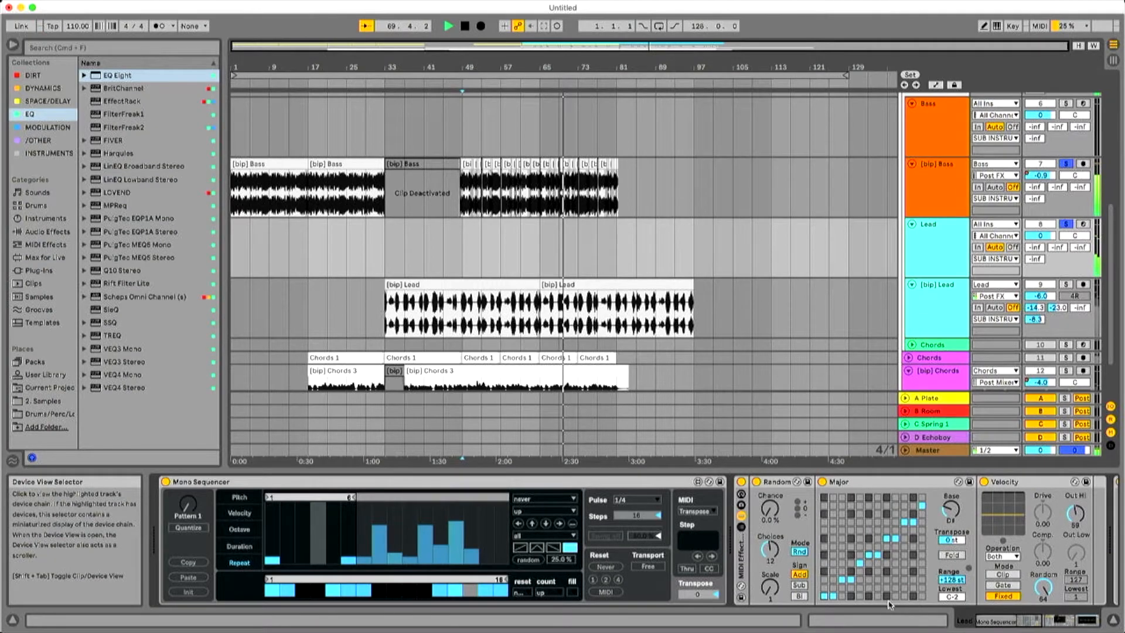
{"action": "left_click", "coordinate": [1085, 620]}
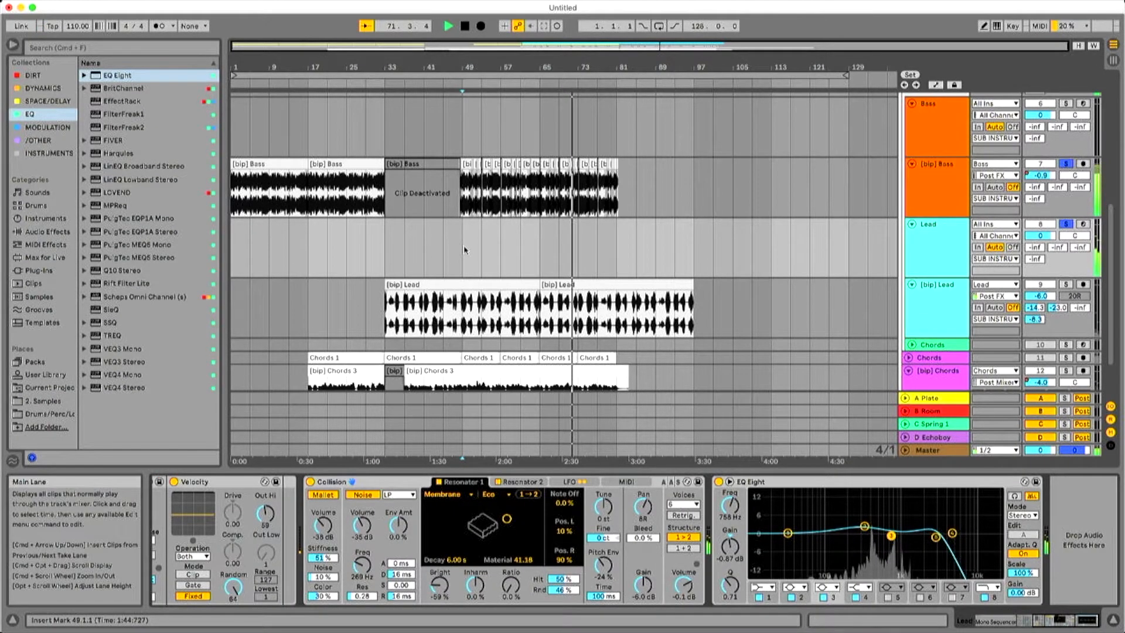
{"action": "left_click", "coordinate": [1068, 224]}
{"action": "key", "text": "space"}
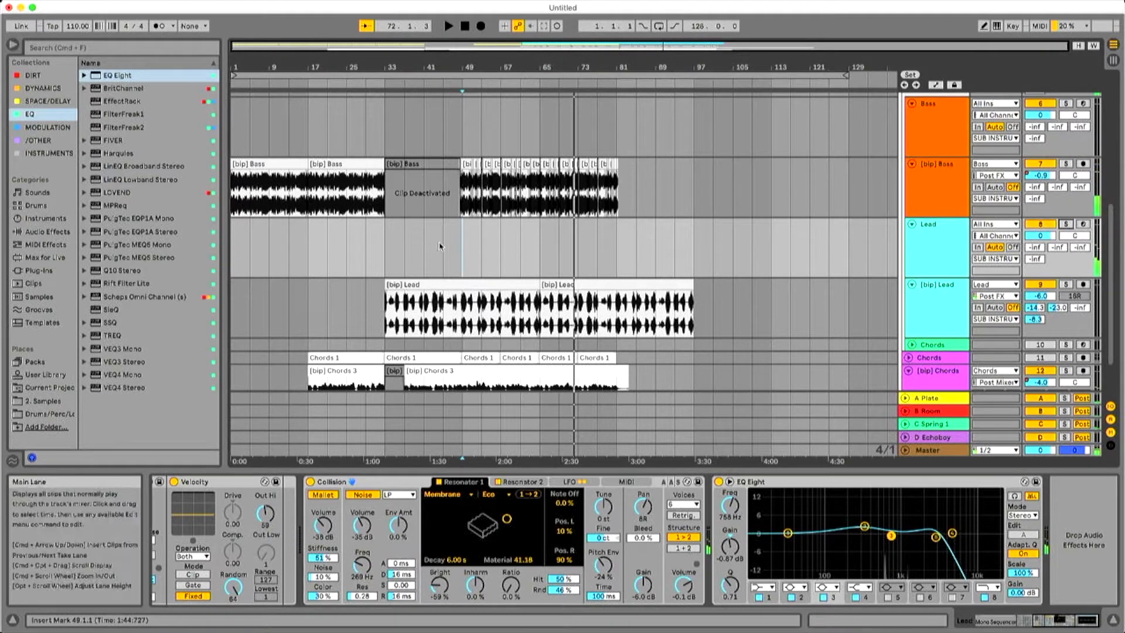
Deactivate Vinyl Distortion in the Vox device chain and close the RChannel plug-in window.
{"action": "scroll", "coordinate": [588, 264], "scroll_direction": "up", "scroll_amount": 3}
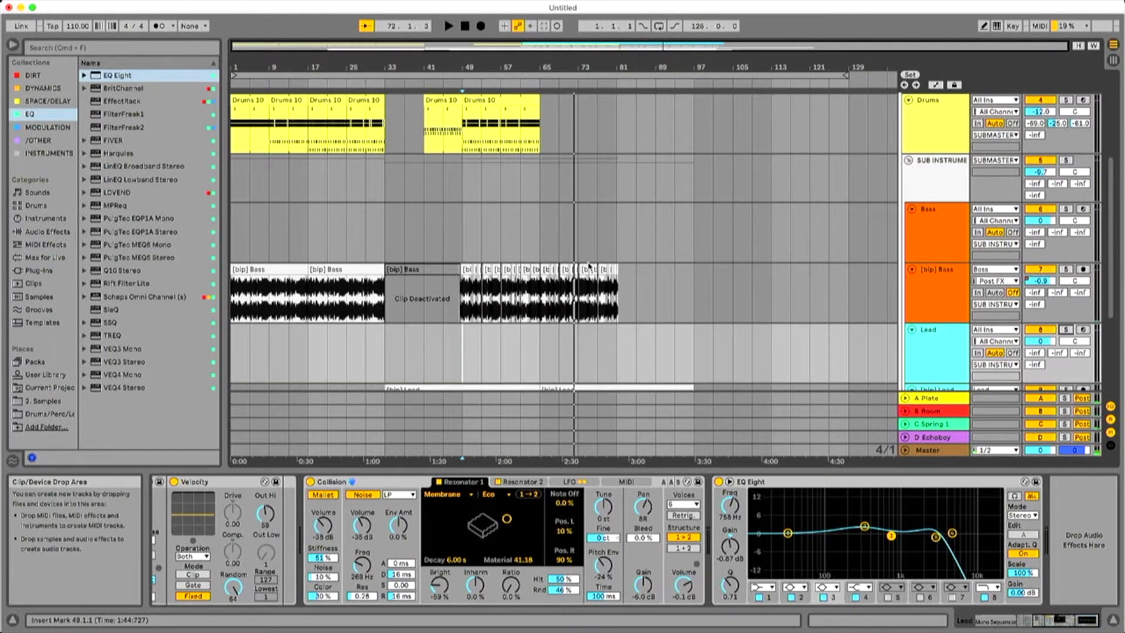
{"action": "scroll", "coordinate": [941, 229], "scroll_direction": "up", "scroll_amount": 3}
{"action": "scroll", "coordinate": [746, 250], "scroll_direction": "down", "scroll_amount": 5}
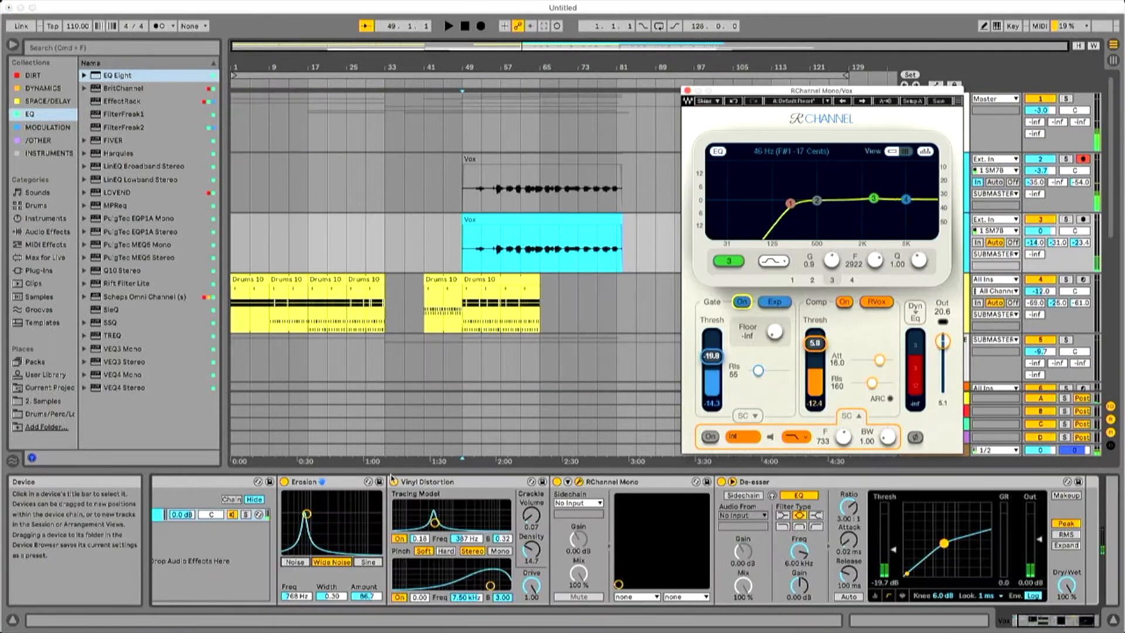
{"action": "left_click", "coordinate": [395, 484]}
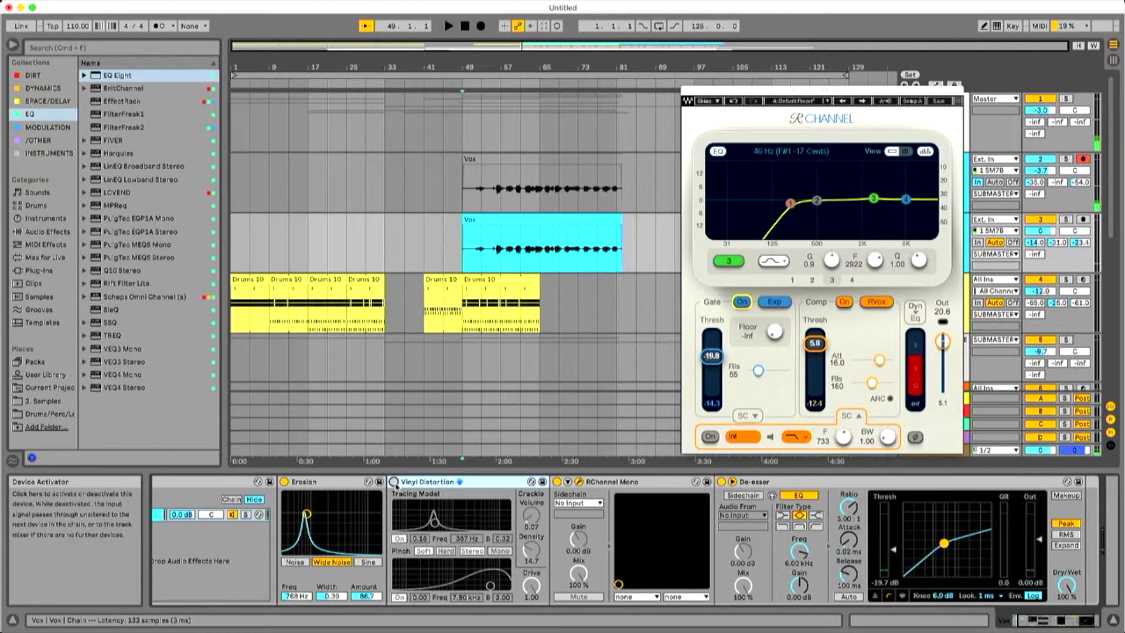
{"action": "left_click", "coordinate": [687, 91]}
Play briefly from bar 49 and inspect the device chains of the [bip] Chords and Lead tracks.
{"action": "key", "text": "space"}
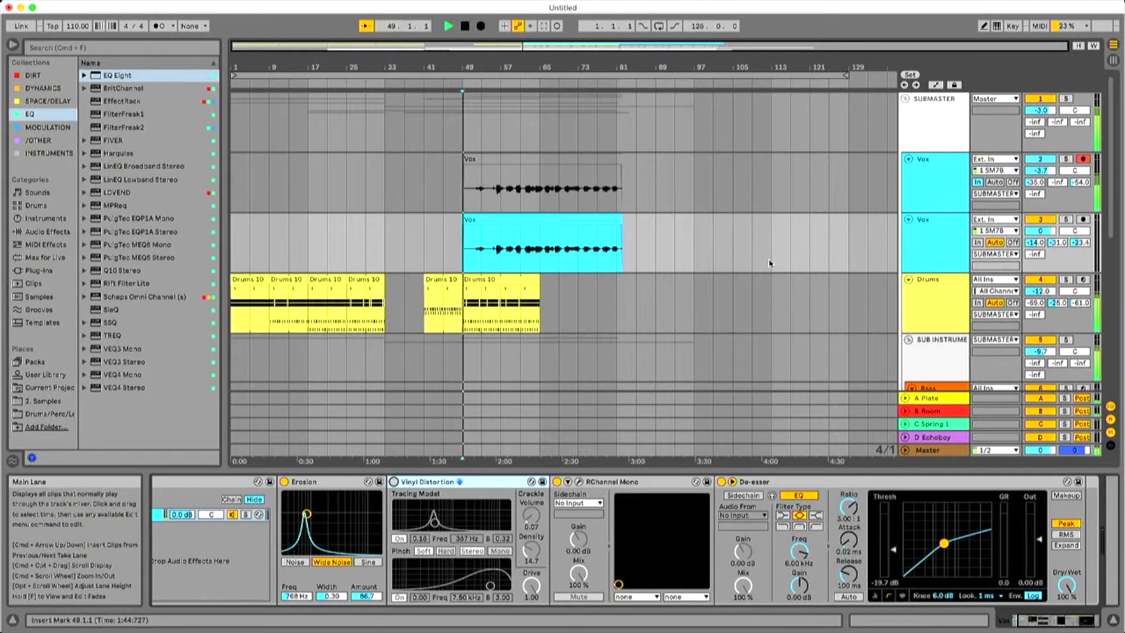
{"action": "scroll", "coordinate": [650, 328], "scroll_direction": "down", "scroll_amount": 2}
{"action": "scroll", "coordinate": [650, 327], "scroll_direction": "down", "scroll_amount": 10}
{"action": "key", "text": "space"}
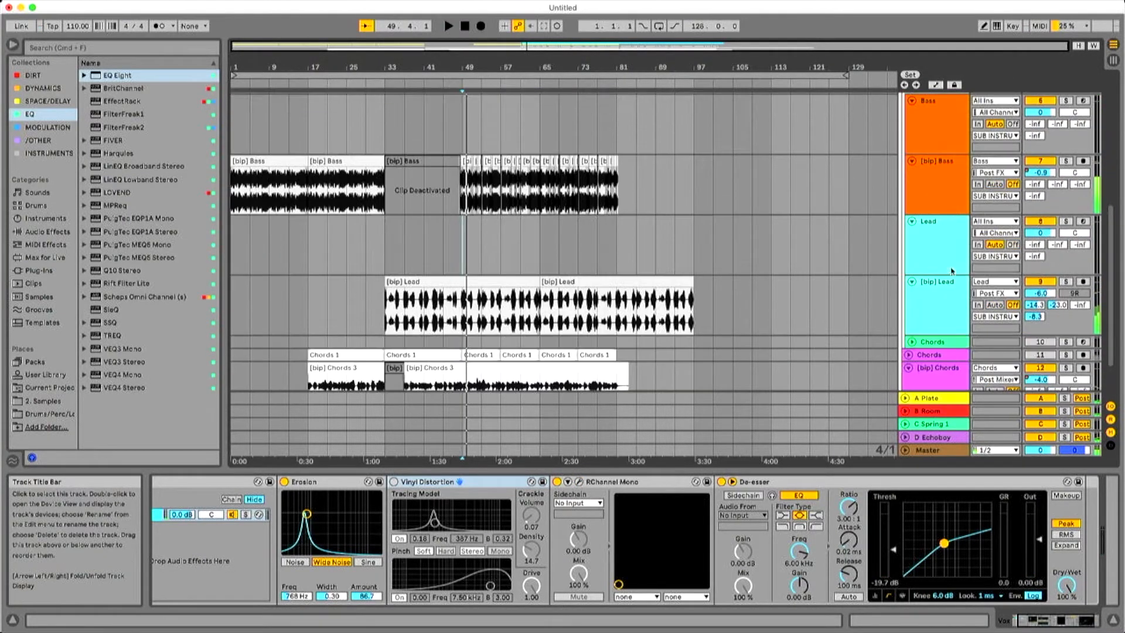
{"action": "scroll", "coordinate": [878, 270], "scroll_direction": "down", "scroll_amount": 1}
{"action": "left_click", "coordinate": [949, 326]}
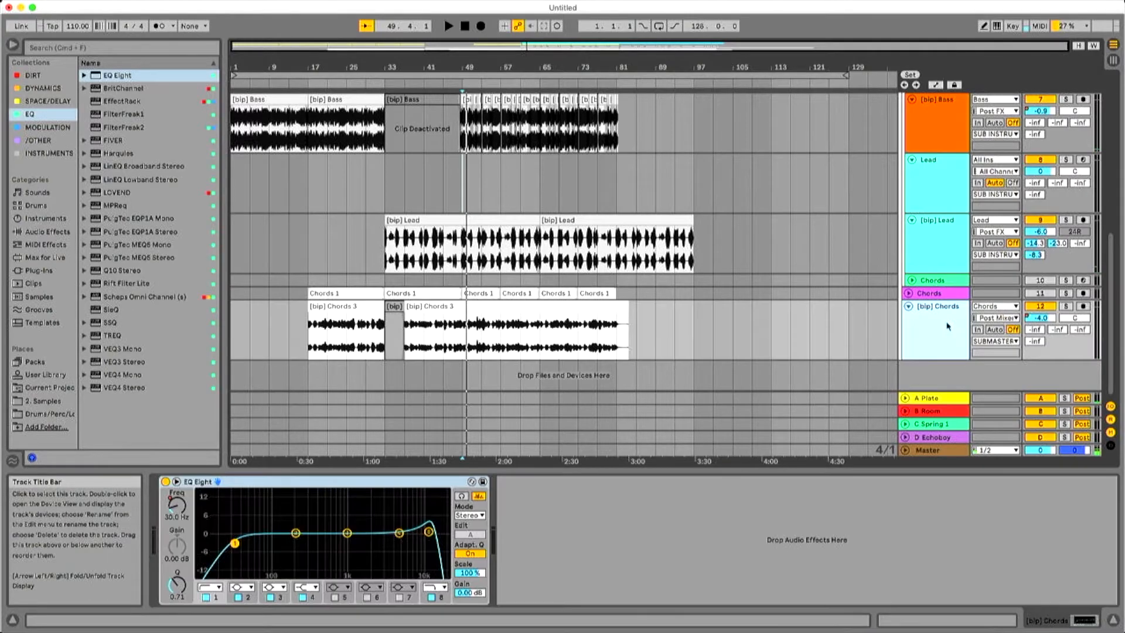
{"action": "left_click", "coordinate": [933, 265]}
{"action": "left_click", "coordinate": [958, 198]}
{"action": "scroll", "coordinate": [904, 267], "scroll_direction": "up", "scroll_amount": 5}
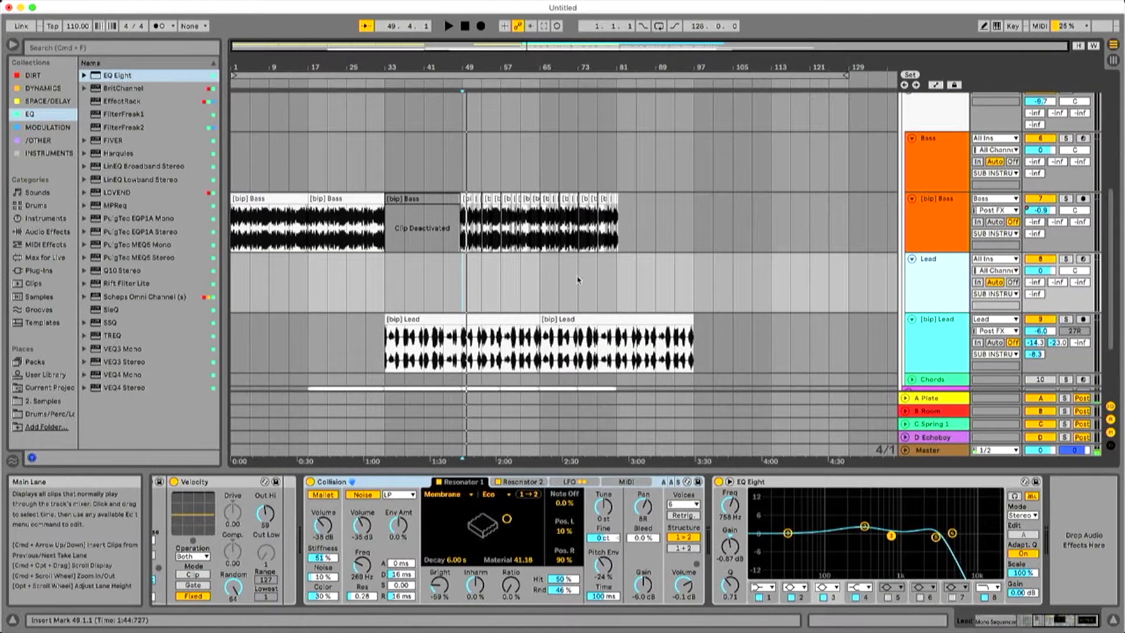
{"action": "scroll", "coordinate": [917, 247], "scroll_direction": "down", "scroll_amount": 5}
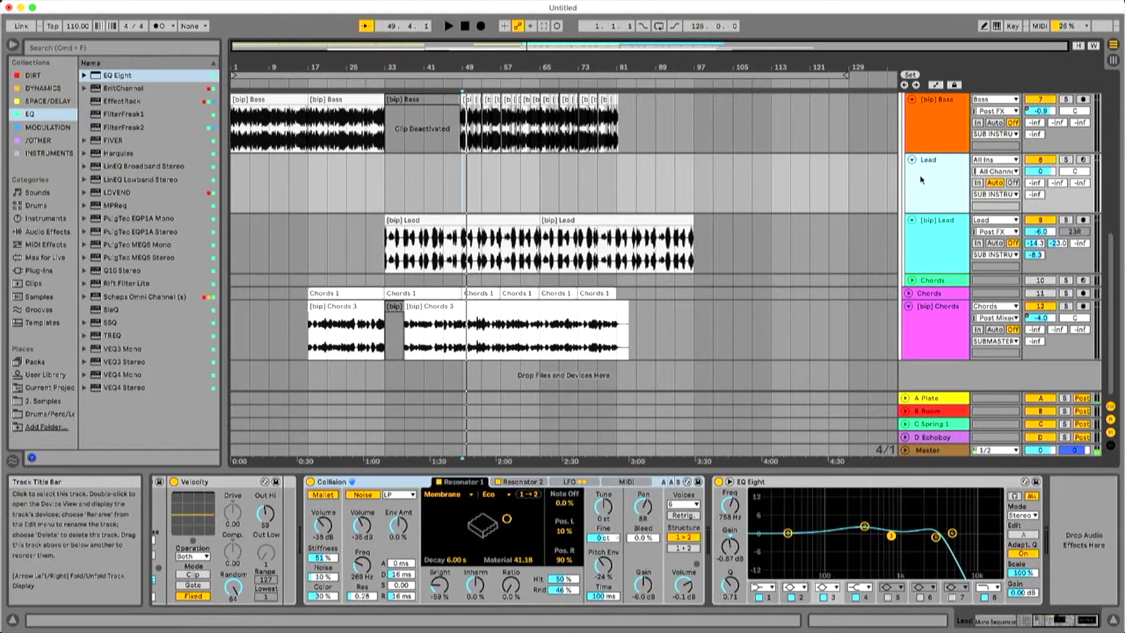
Play from bar 49 and reset the [bip] Lead track's volume to 0 dB.
{"action": "left_click", "coordinate": [469, 180]}
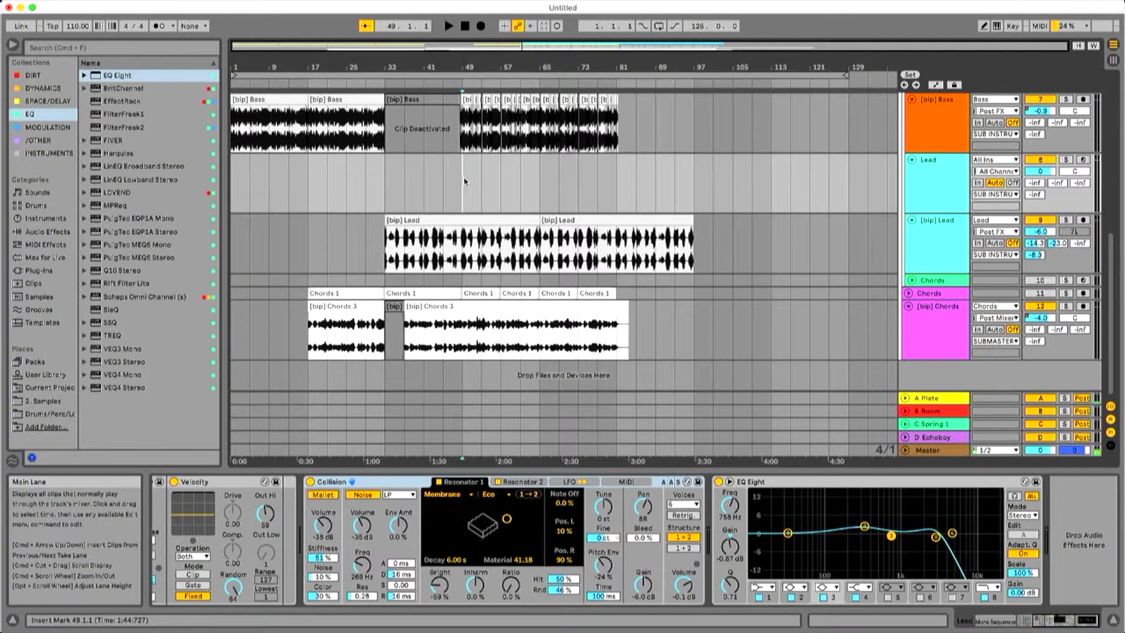
{"action": "key", "text": "space"}
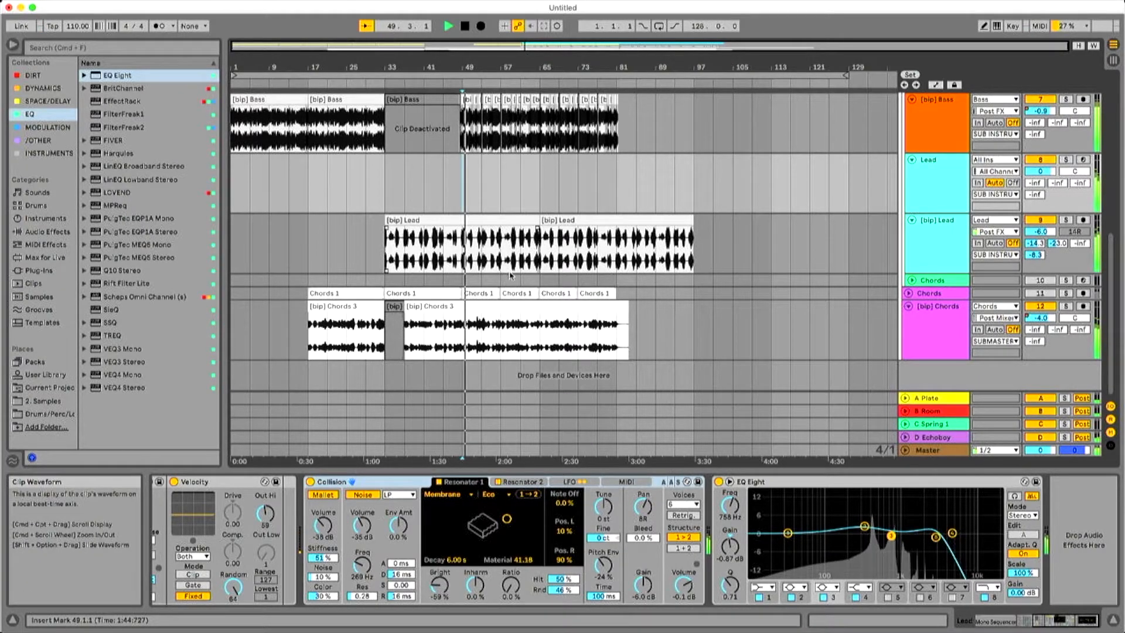
{"action": "double_click", "coordinate": [1046, 234]}
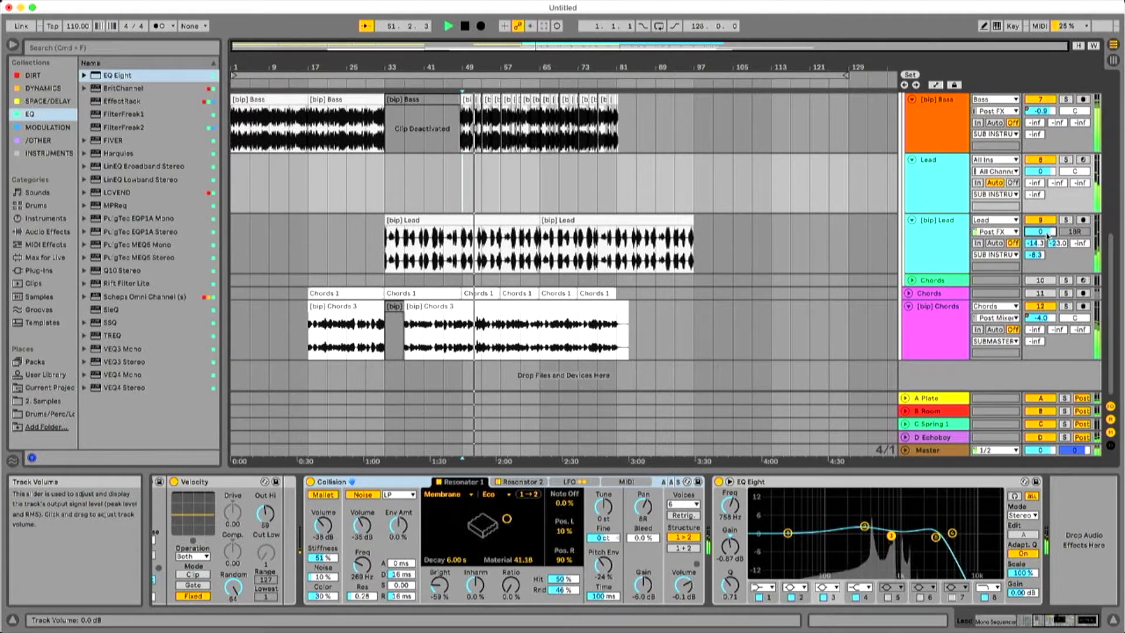
{"action": "key", "text": "space"}
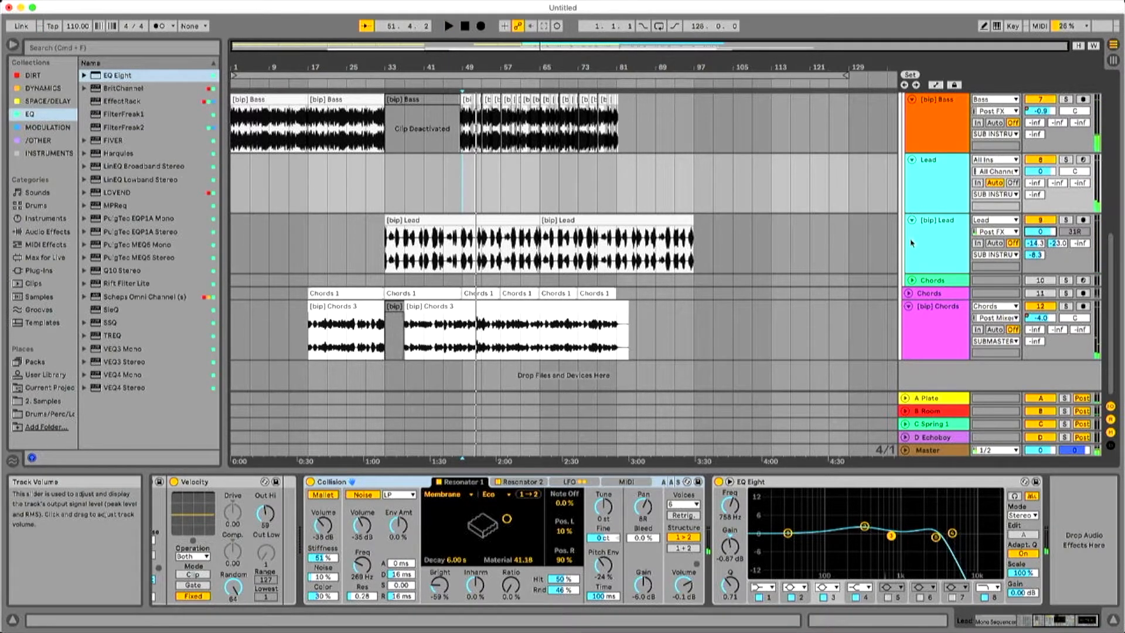
Check the [bip] Lead device chain and play the Lead track in solo from bar 49.
{"action": "left_click", "coordinate": [911, 243]}
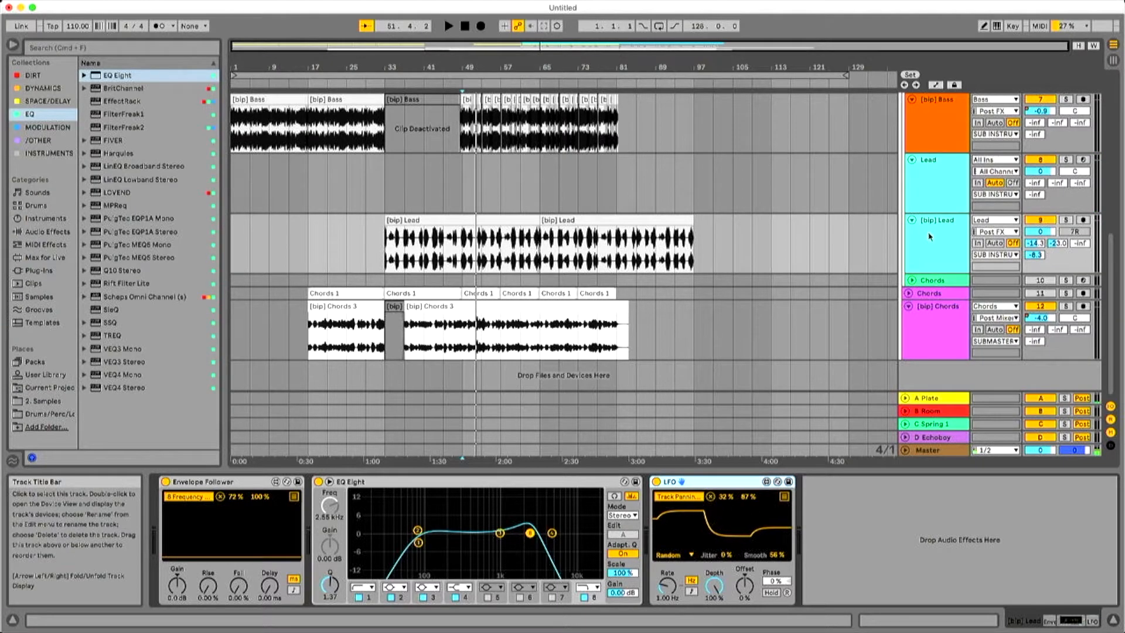
{"action": "left_click", "coordinate": [928, 160]}
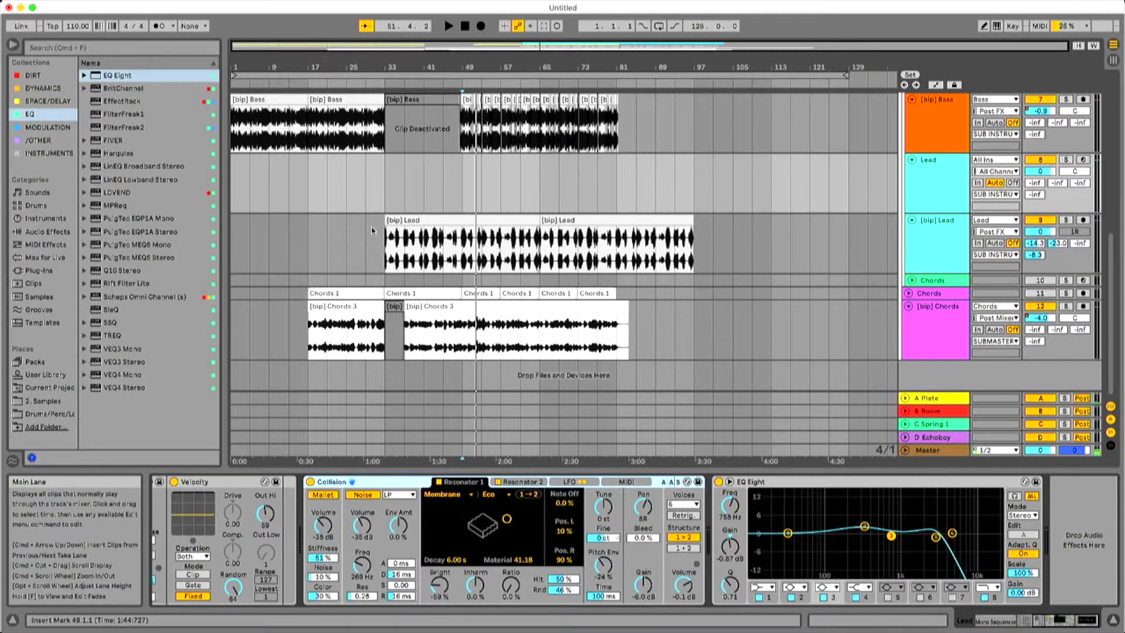
{"action": "left_click", "coordinate": [58, 47]}
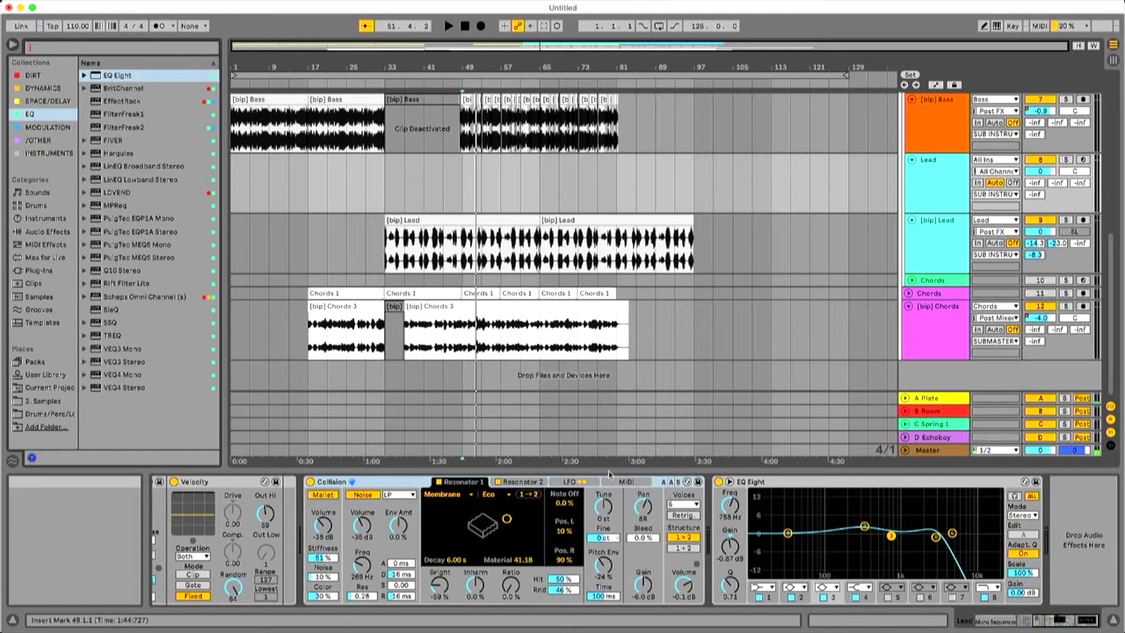
{"action": "left_click", "coordinate": [468, 182]}
{"action": "key", "text": "space"}
{"action": "key", "text": "space"}
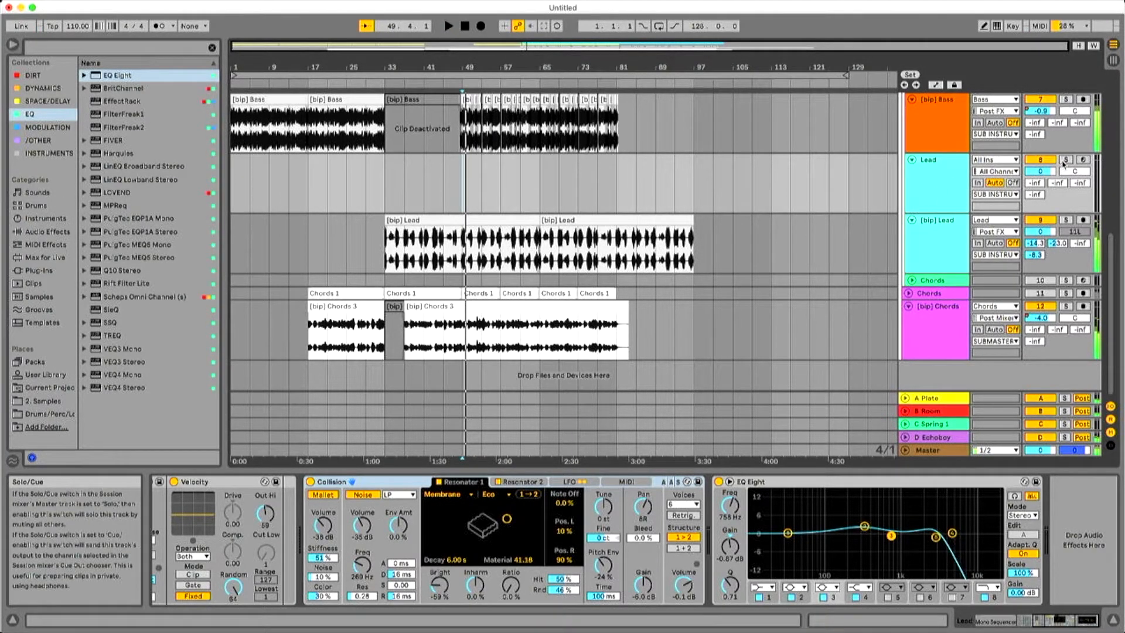
{"action": "key", "text": "space"}
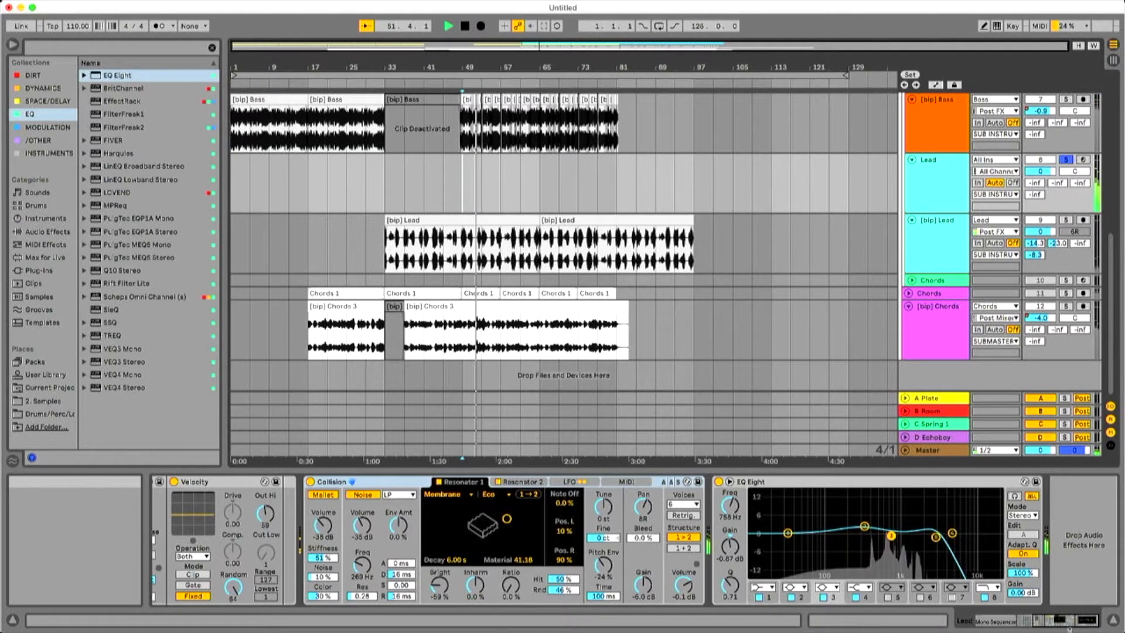
Examine the velocity, octave, duration and repeat patterns in the Lead track's Mono Sequencer while it plays.
{"action": "left_click", "coordinate": [989, 624]}
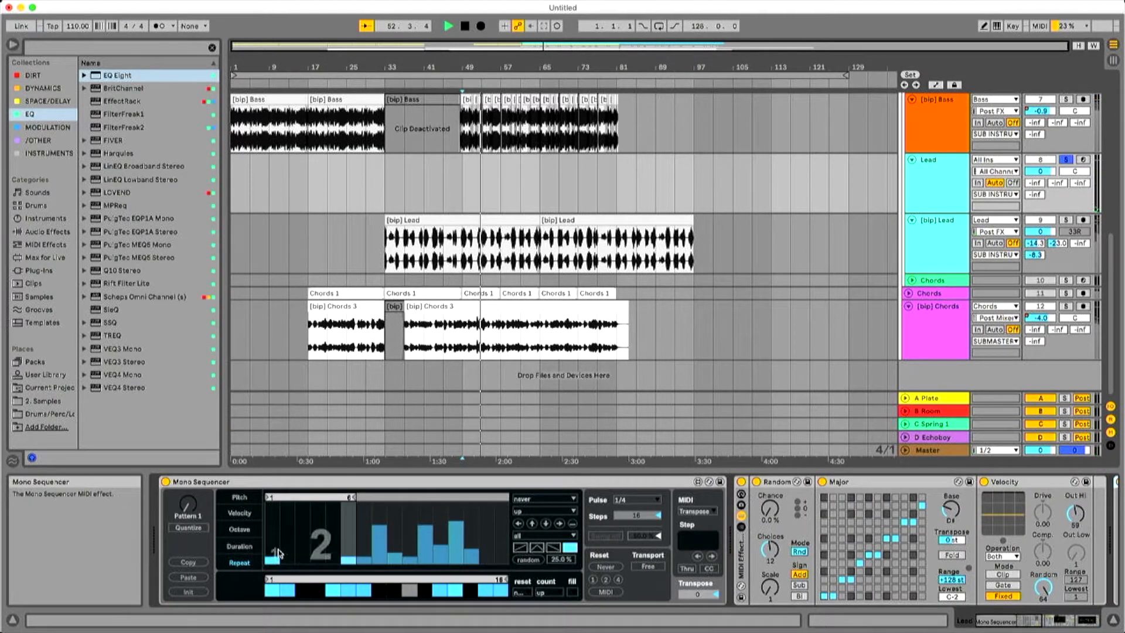
{"action": "left_click", "coordinate": [239, 512]}
{"action": "left_click", "coordinate": [240, 529]}
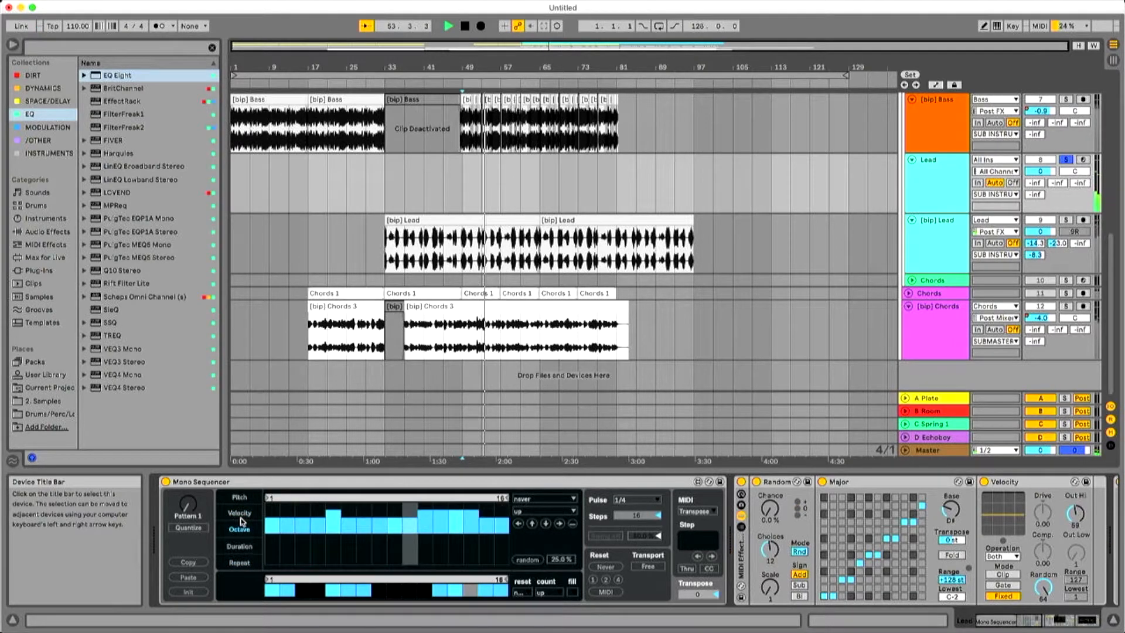
{"action": "left_click", "coordinate": [240, 546]}
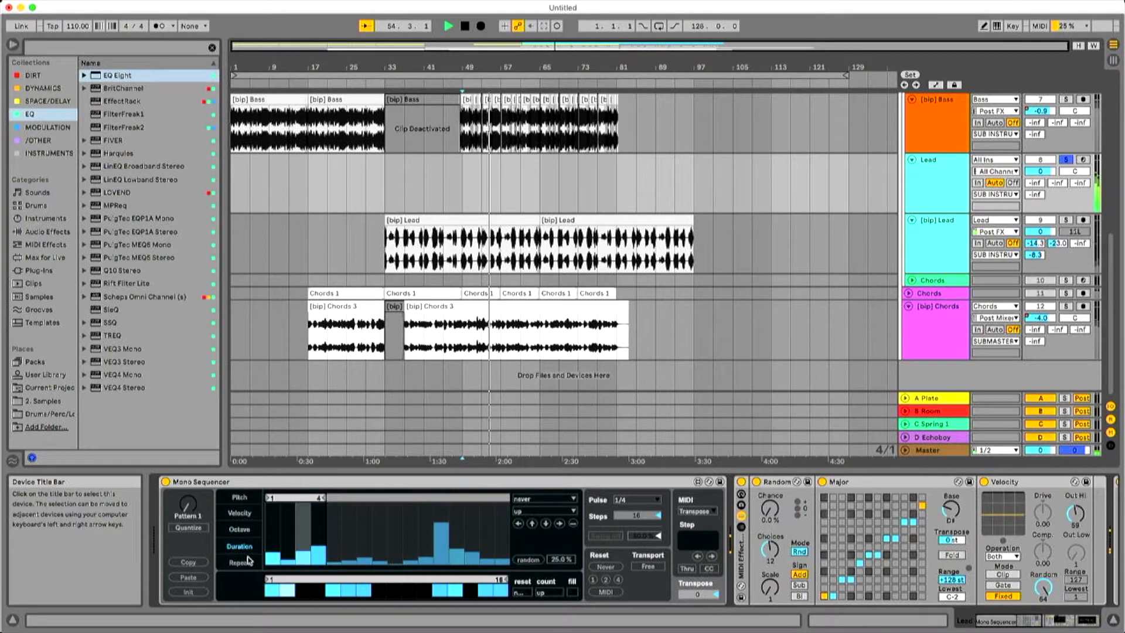
{"action": "left_click", "coordinate": [249, 562]}
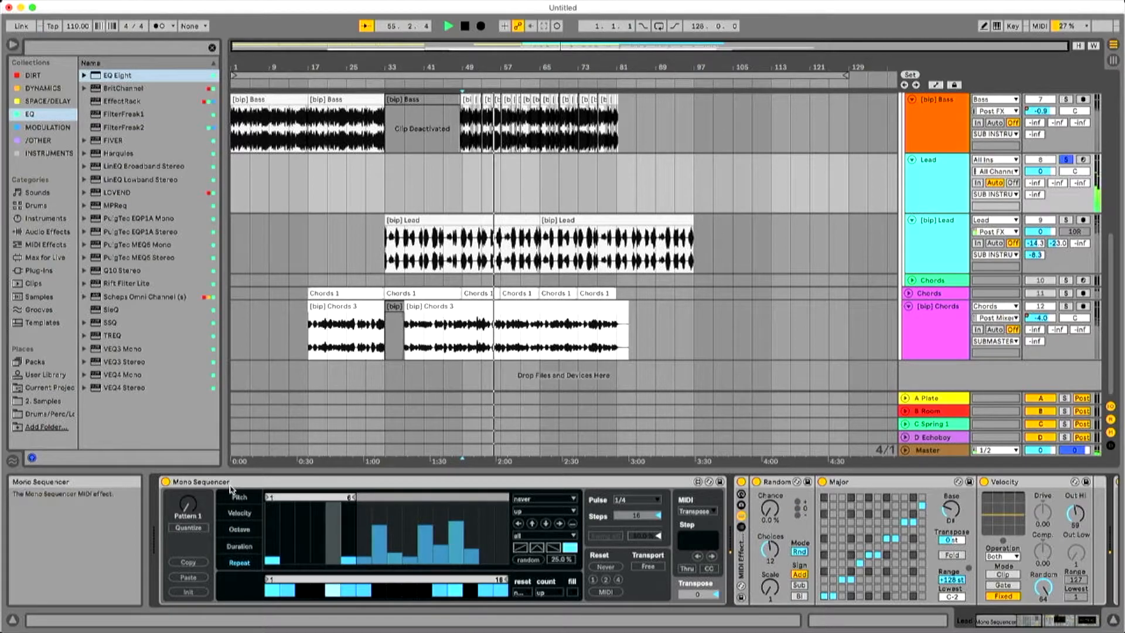
{"action": "scroll", "coordinate": [714, 497], "scroll_direction": "right", "scroll_amount": 10}
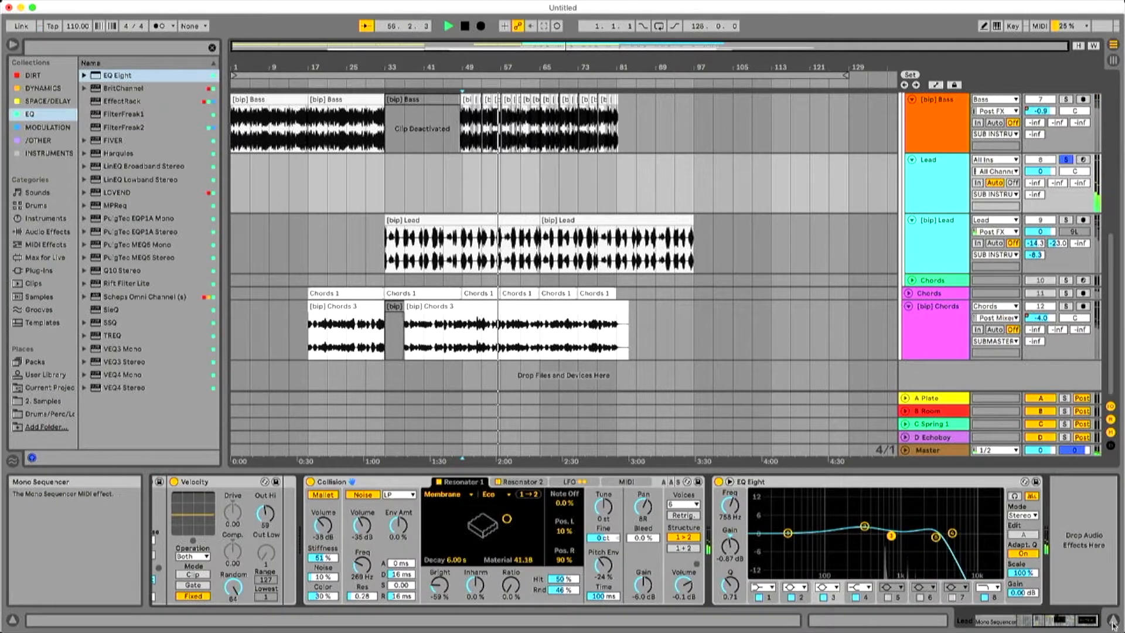
Group the Lead track's Collision into an Instrument Rack, add the Poli instrument as a second chain, and play it from bar 49.
{"action": "left_click", "coordinate": [392, 484]}
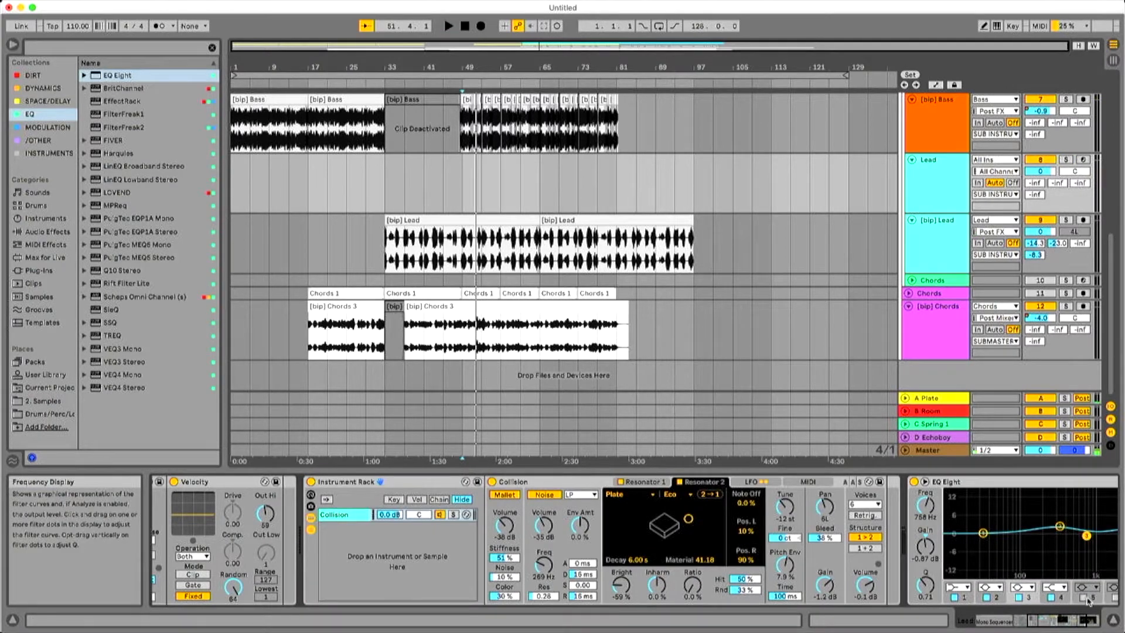
{"action": "left_click_drag", "start_coordinate": [1063, 622], "coordinate": [1073, 623]}
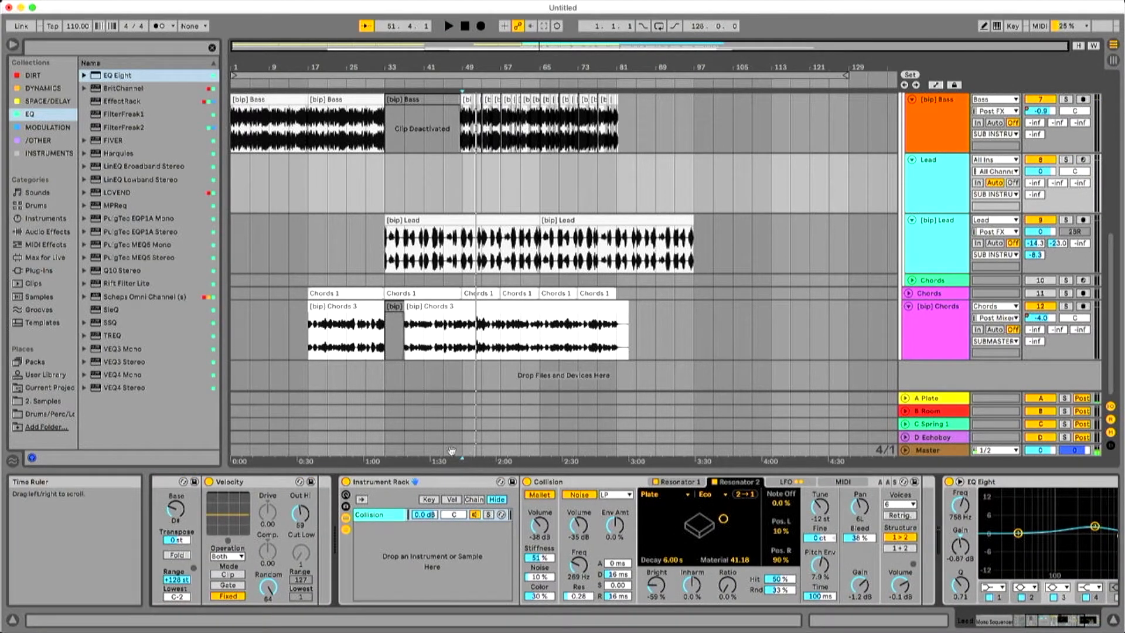
{"action": "left_click", "coordinate": [50, 153]}
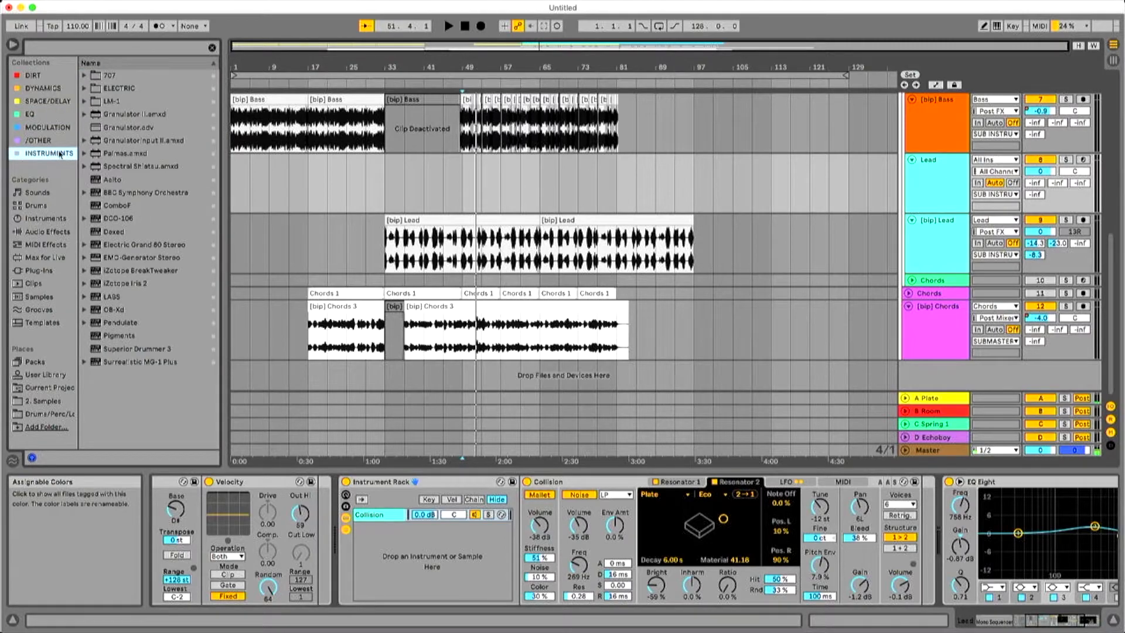
{"action": "left_click", "coordinate": [42, 232]}
{"action": "left_click", "coordinate": [44, 221]}
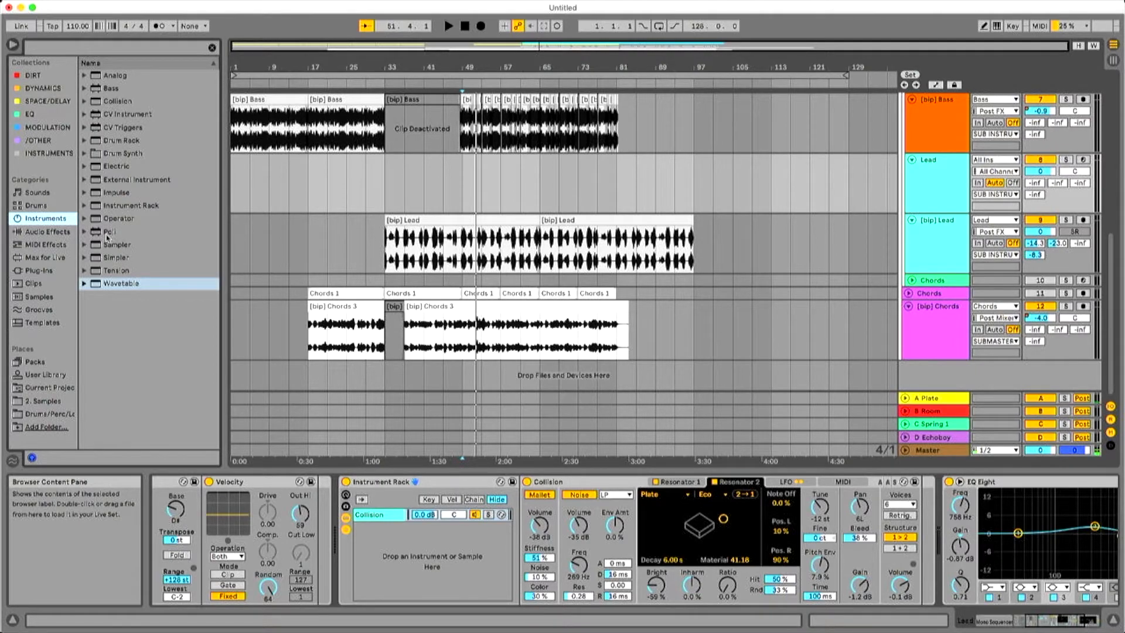
{"action": "left_click_drag", "start_coordinate": [105, 234], "coordinate": [444, 540]}
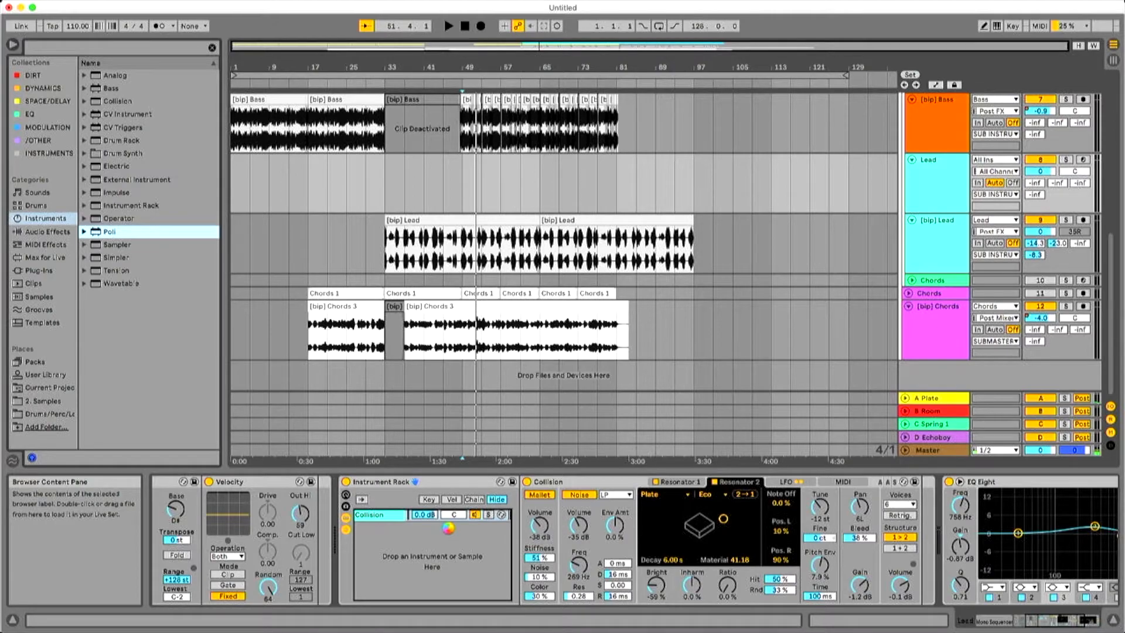
{"action": "left_click_drag", "start_coordinate": [446, 527], "coordinate": [447, 529]}
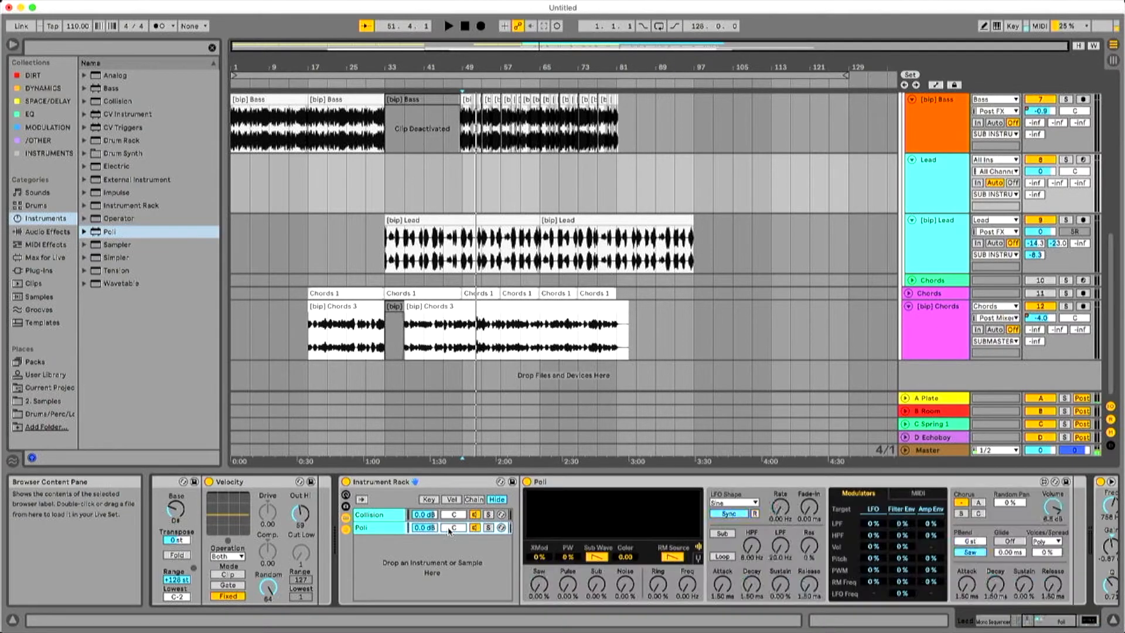
{"action": "key", "text": "space"}
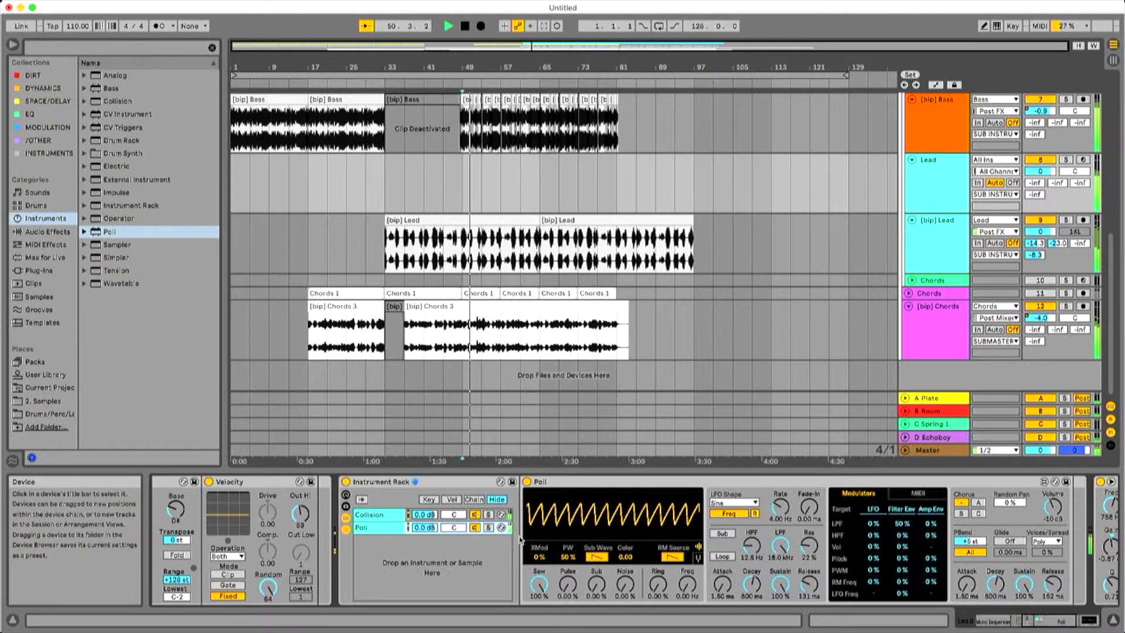
Set Poli's pulse to 26.8%, HPF to 79.9 Hz, and LFO amounts to LPF 12%, HPF 11%, Vol 13%, Pitch 2%, PWM 14%, RM Freq 49%.
{"action": "left_click_drag", "start_coordinate": [566, 583], "coordinate": [567, 562]}
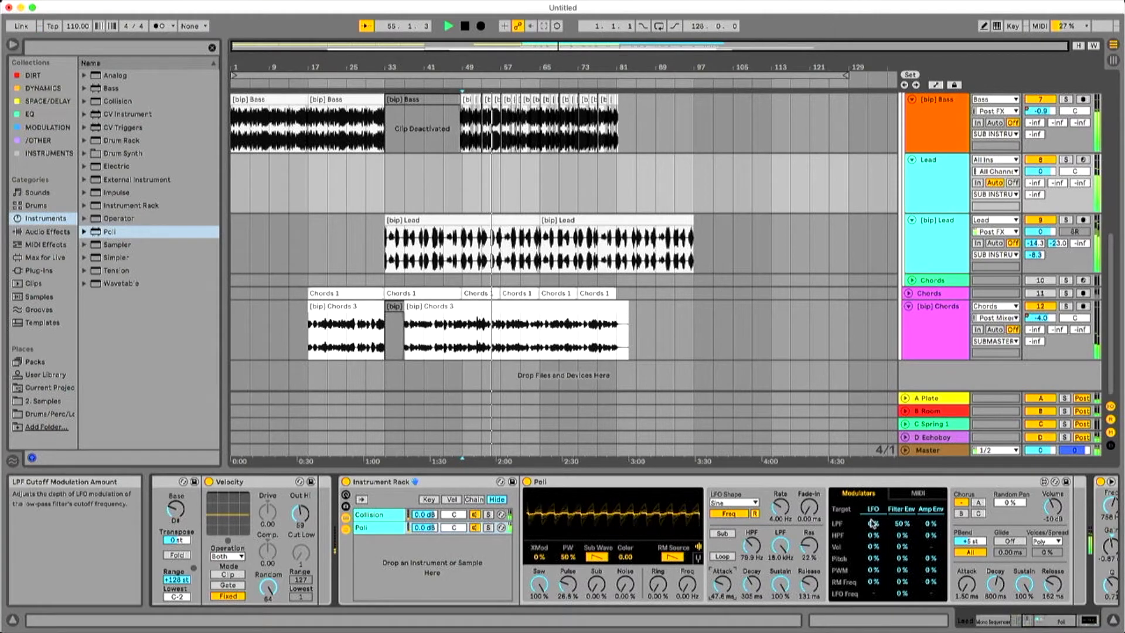
{"action": "left_click_drag", "start_coordinate": [874, 535], "coordinate": [873, 538]}
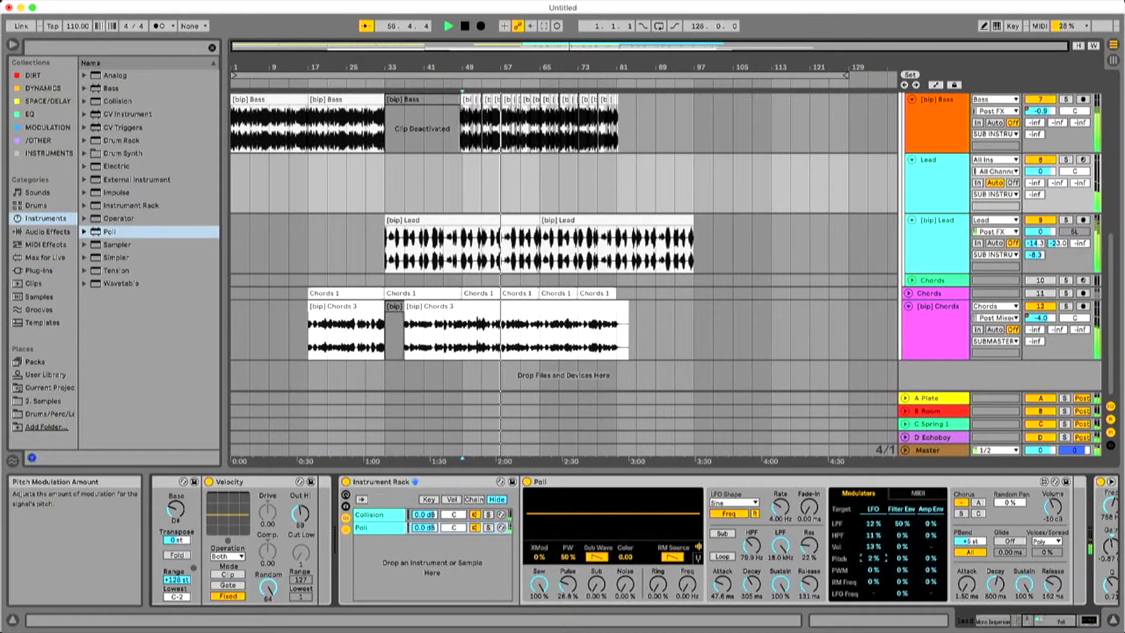
{"action": "left_click_drag", "start_coordinate": [874, 557], "coordinate": [873, 562]}
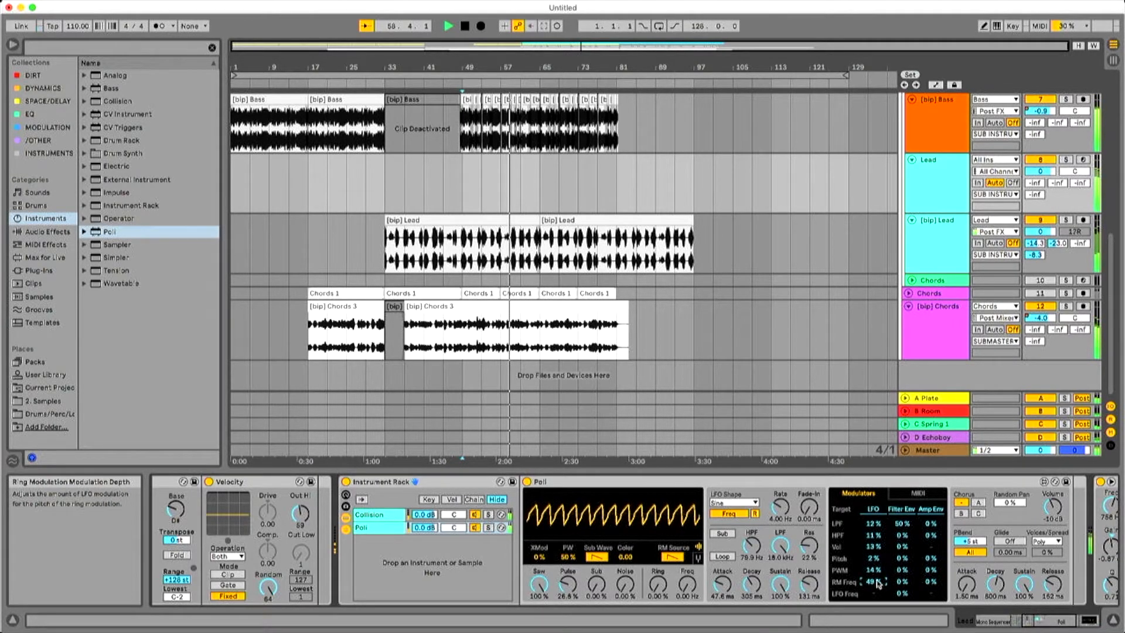
Set Poli's filter envelope amount for HPF to 20% and its amp attack to 374 ms, and lengthen the amp decay.
{"action": "left_click_drag", "start_coordinate": [902, 534], "coordinate": [902, 519]}
{"action": "left_click_drag", "start_coordinate": [967, 591], "coordinate": [968, 587]}
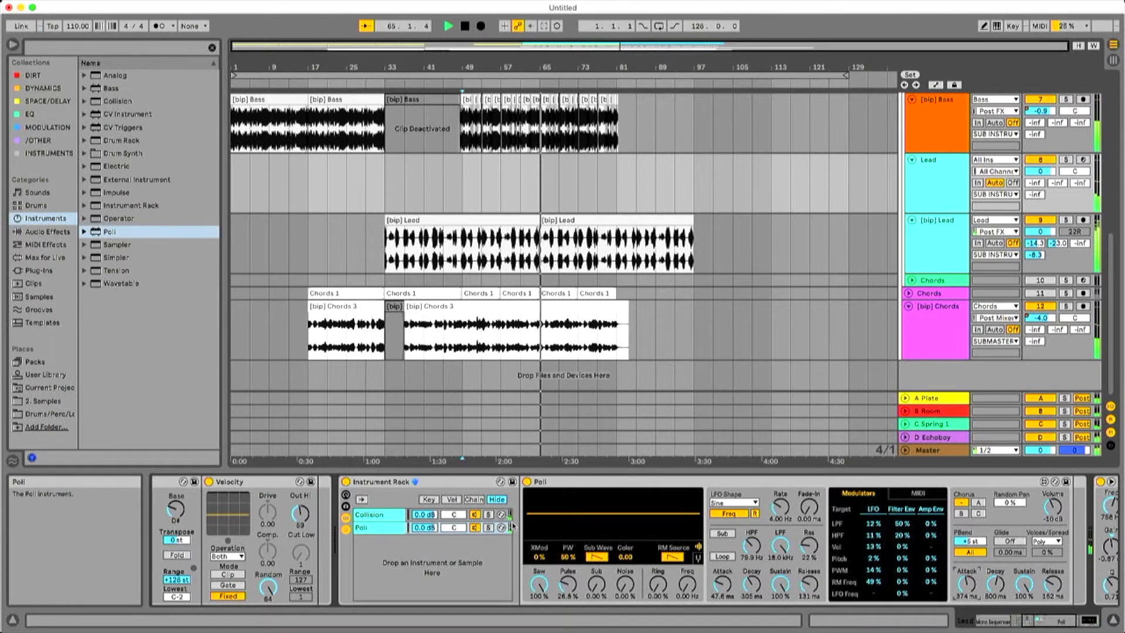
Lower the Poli chain's volume to -9.3 dB in the Instrument Rack and restart playback from bar 49.
{"action": "left_click_drag", "start_coordinate": [457, 528], "coordinate": [457, 543]}
{"action": "key", "text": "space"}
{"action": "key", "text": "space"}
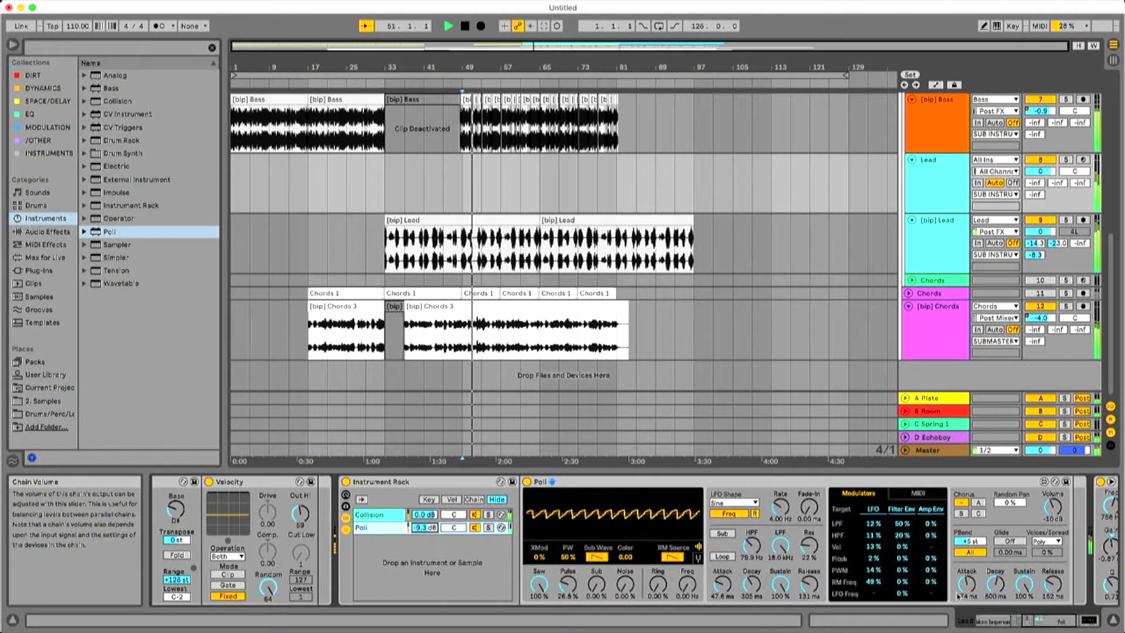
Enable Glide at 0.77 ms in Poli and set the filter envelope amount for LFO Freq to 15%.
{"action": "left_click", "coordinate": [1009, 540]}
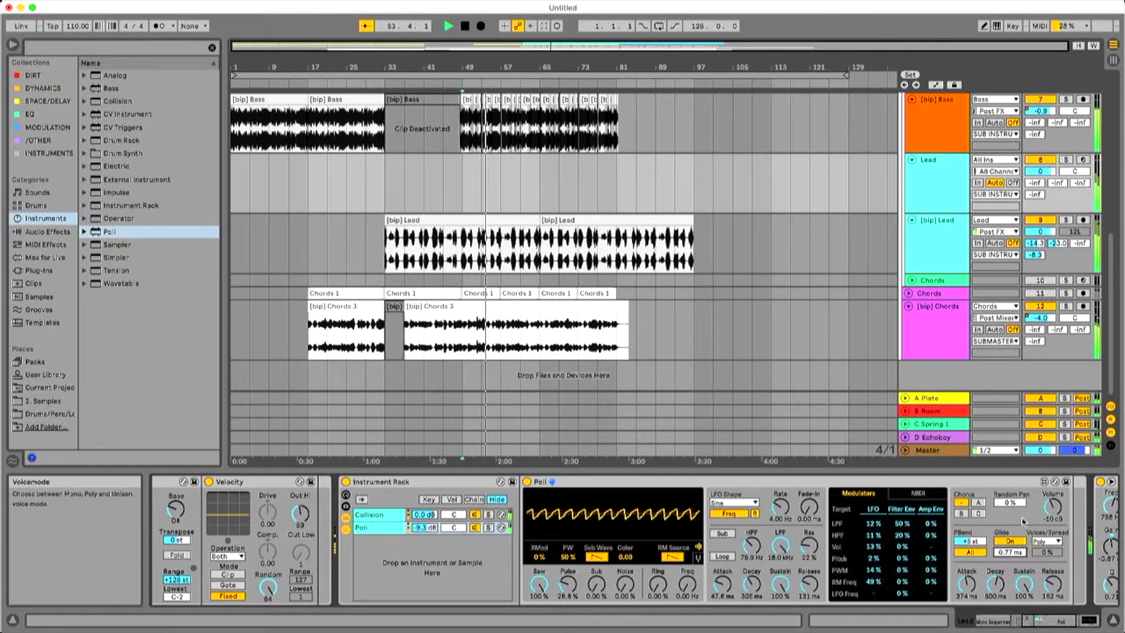
{"action": "left_click", "coordinate": [1069, 624]}
{"action": "left_click_drag", "start_coordinate": [1071, 624], "coordinate": [1093, 625]}
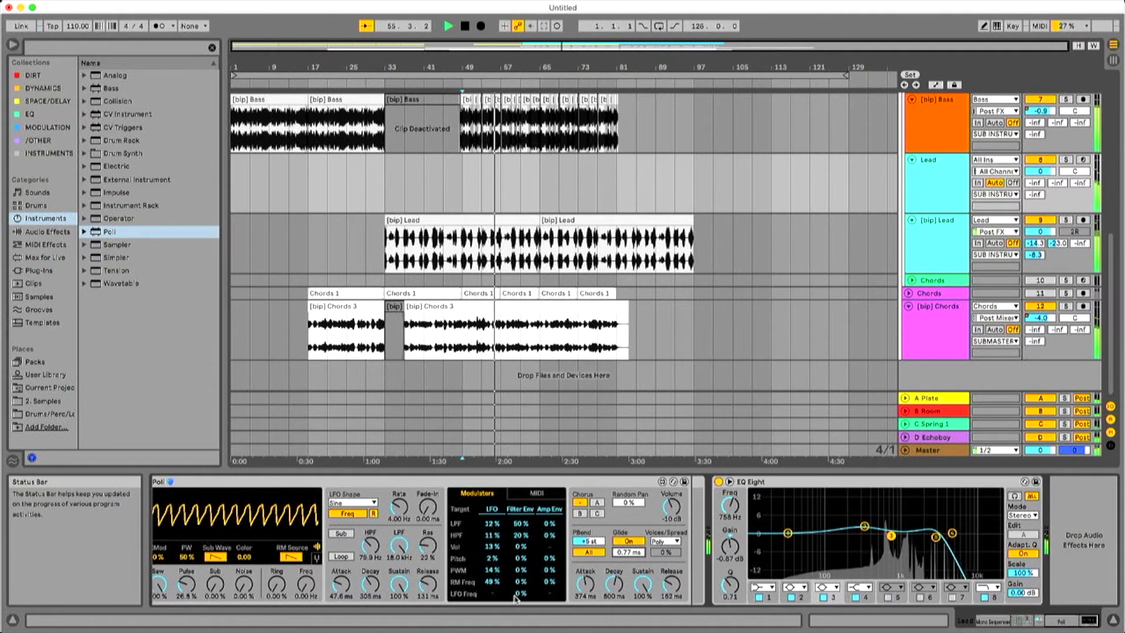
{"action": "left_click_drag", "start_coordinate": [523, 596], "coordinate": [523, 587]}
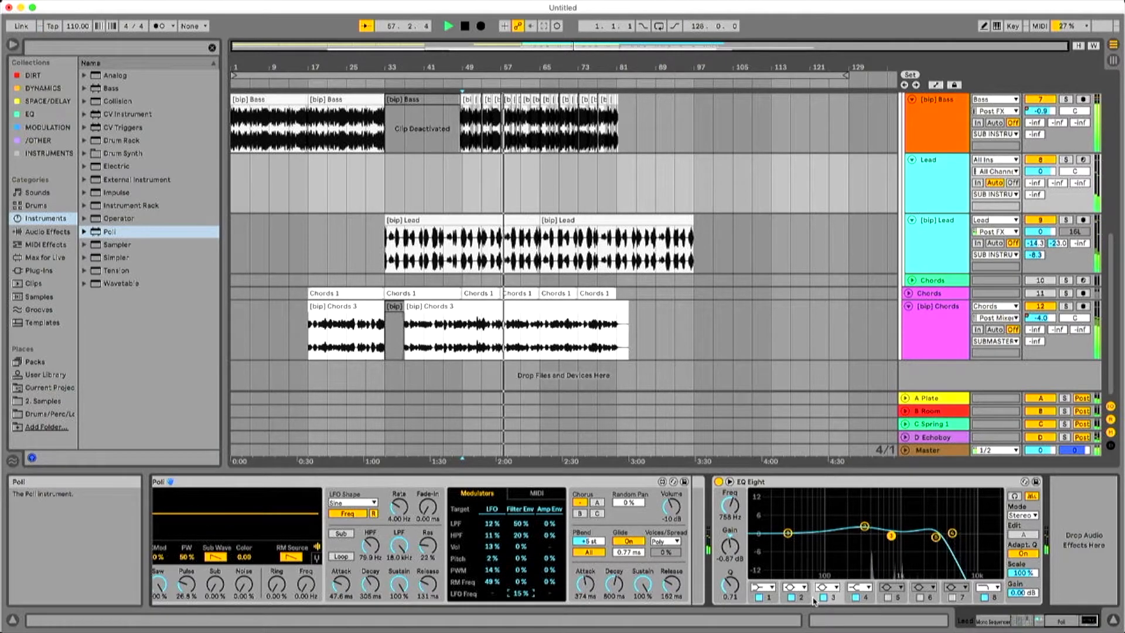
Stop playback, add a Compressor after the EQ Eight on the Lead track, and play again from bar 49.
{"action": "left_click", "coordinate": [1021, 621]}
{"action": "left_click_drag", "start_coordinate": [1022, 621], "coordinate": [1093, 620]}
{"action": "key", "text": "space"}
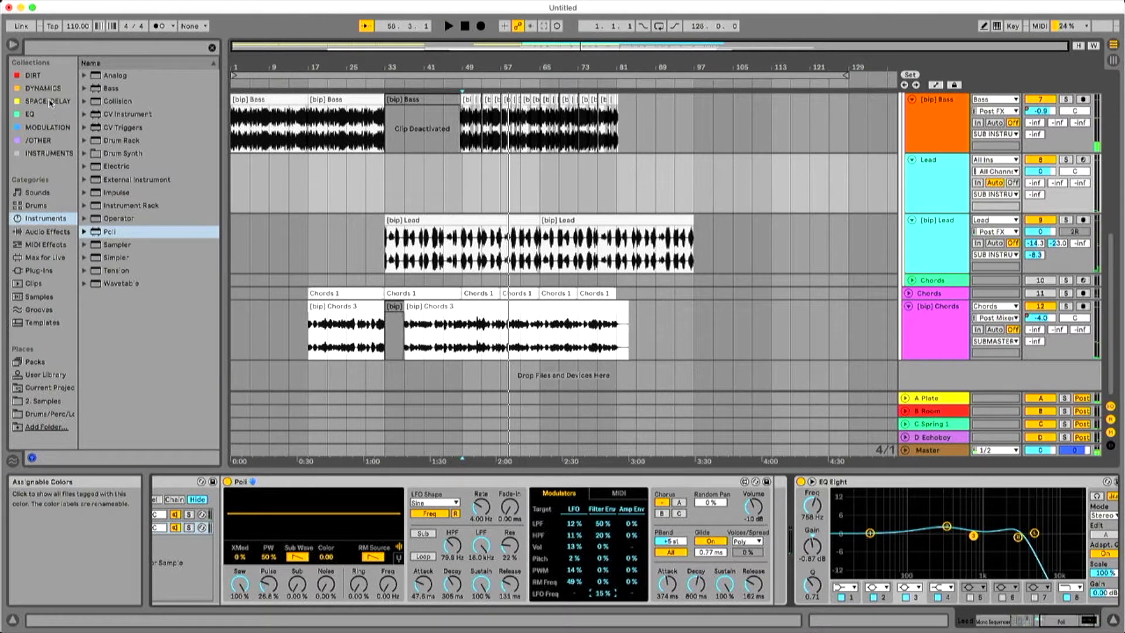
{"action": "left_click", "coordinate": [43, 88]}
{"action": "left_click_drag", "start_coordinate": [124, 77], "coordinate": [1076, 513]}
{"action": "key", "text": "space"}
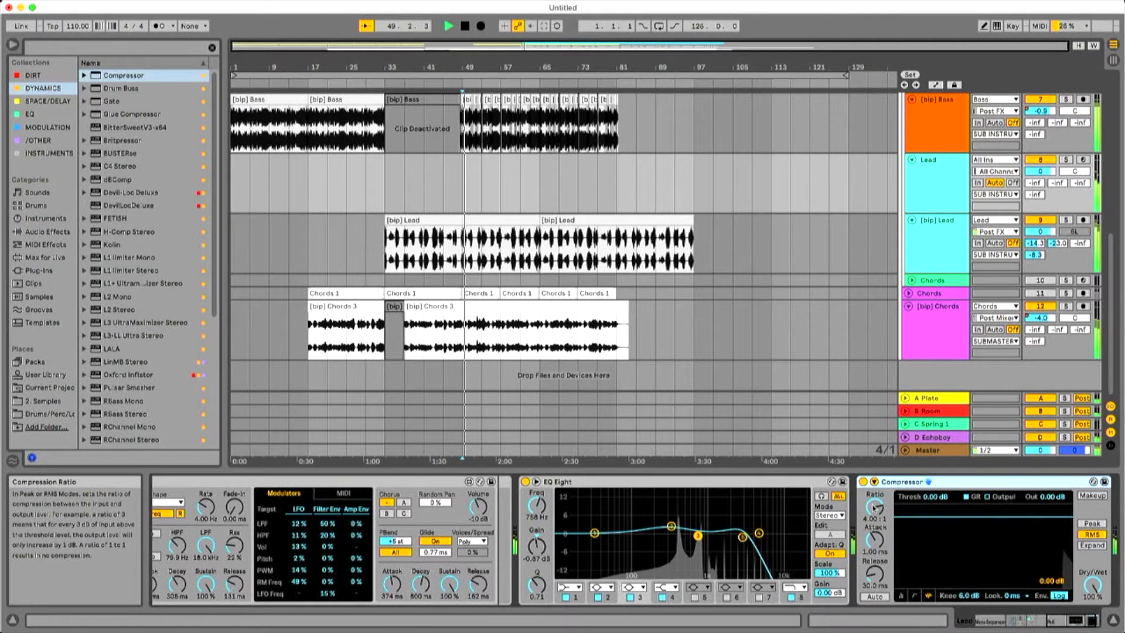
Set the Lead Compressor's threshold to -22.3 dB and raise its output gain.
{"action": "left_click_drag", "start_coordinate": [943, 516], "coordinate": [943, 560]}
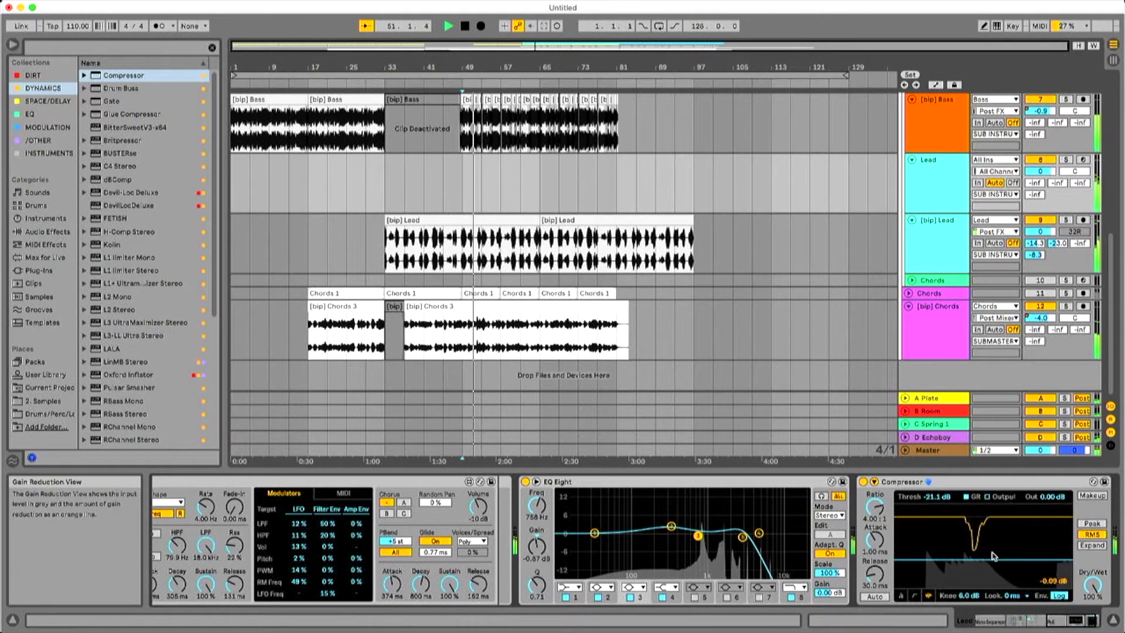
{"action": "left_click_drag", "start_coordinate": [992, 559], "coordinate": [991, 561]}
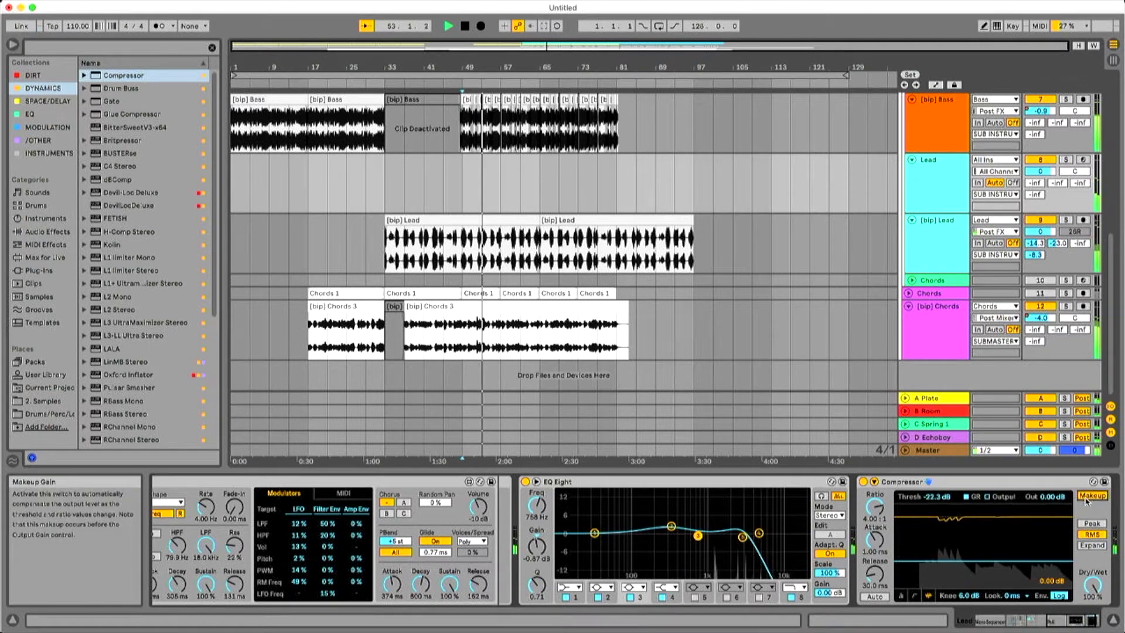
{"action": "left_click_drag", "start_coordinate": [1054, 499], "coordinate": [1054, 469]}
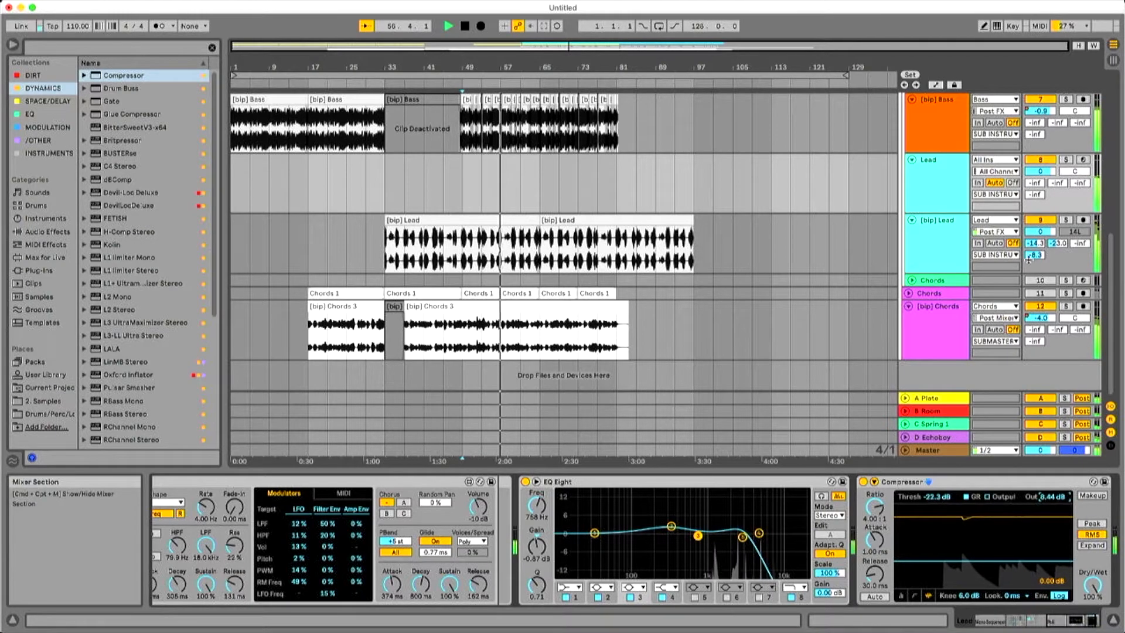
Set the Lead track's four sends to -11.6, -16.2, -13.4 and -23.7 dB.
{"action": "scroll", "coordinate": [1029, 260], "scroll_direction": "up", "scroll_amount": 2}
{"action": "mouse_move", "coordinate": [1033, 224]}
{"action": "left_mouse_down"}
{"action": "mouse_move", "coordinate": [1034, 194]}
{"action": "mouse_move", "coordinate": [1055, 211]}
{"action": "mouse_move", "coordinate": [1078, 208]}
{"action": "mouse_move", "coordinate": [1076, 218]}
{"action": "mouse_move", "coordinate": [1033, 220]}
{"action": "left_mouse_up"}
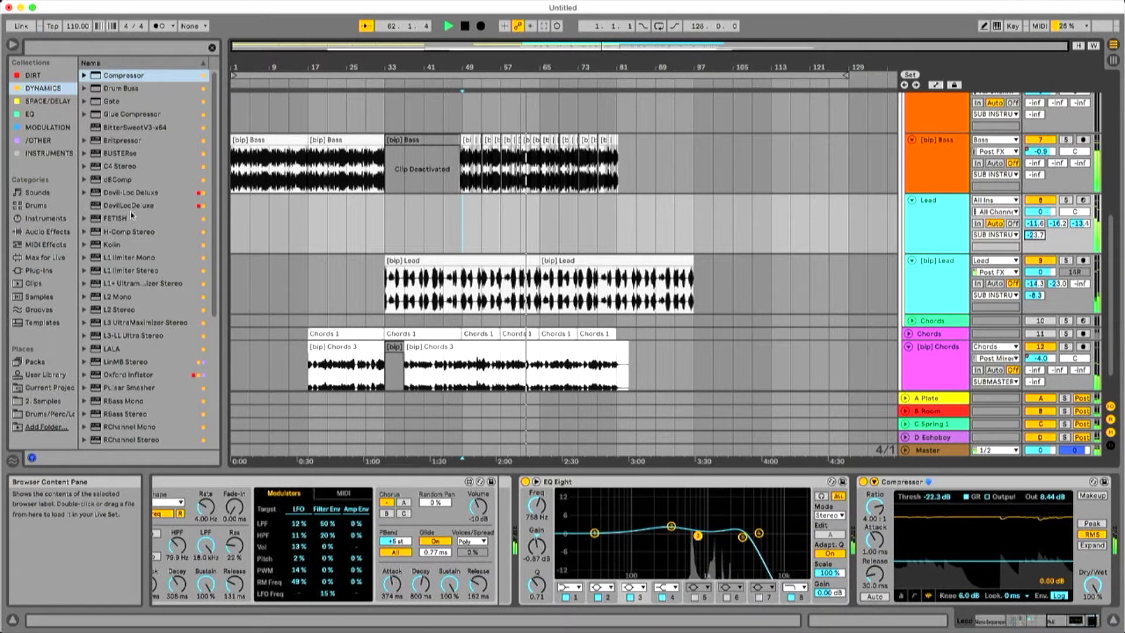
{"action": "scroll", "coordinate": [131, 215], "scroll_direction": "down", "scroll_amount": 2}
{"action": "scroll", "coordinate": [352, 351], "scroll_direction": "down", "scroll_amount": 3}
Flatten the octave pattern in the Lead track's Mono Sequencer to zero on all 16 steps.
{"action": "left_click_drag", "start_coordinate": [1084, 621], "coordinate": [999, 620]}
{"action": "left_click", "coordinate": [238, 497]}
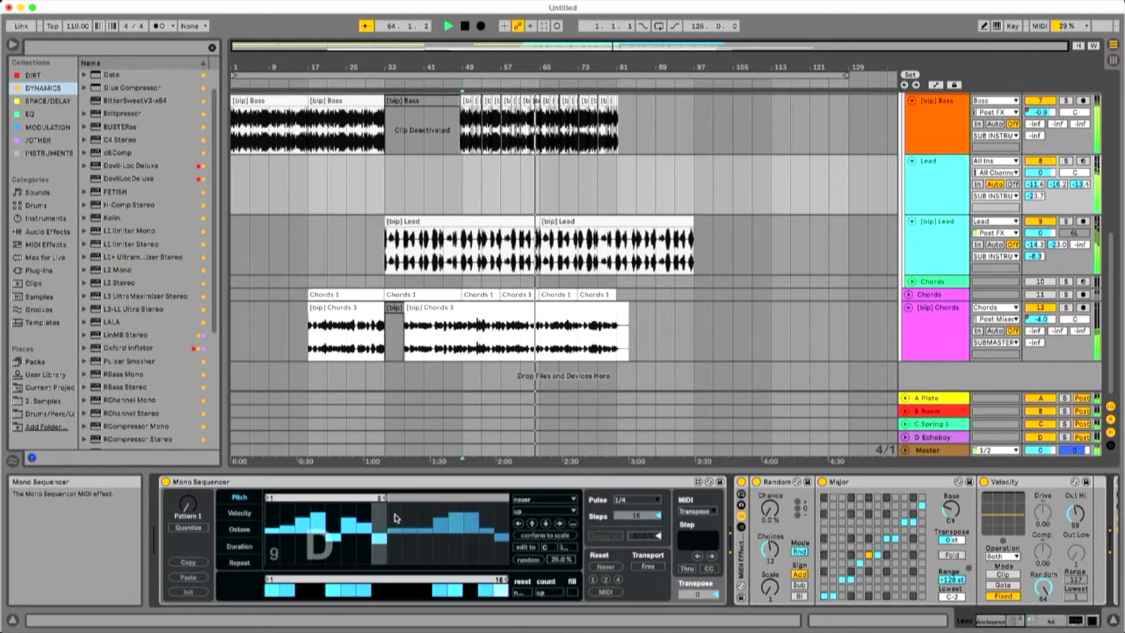
{"action": "left_click", "coordinate": [239, 529]}
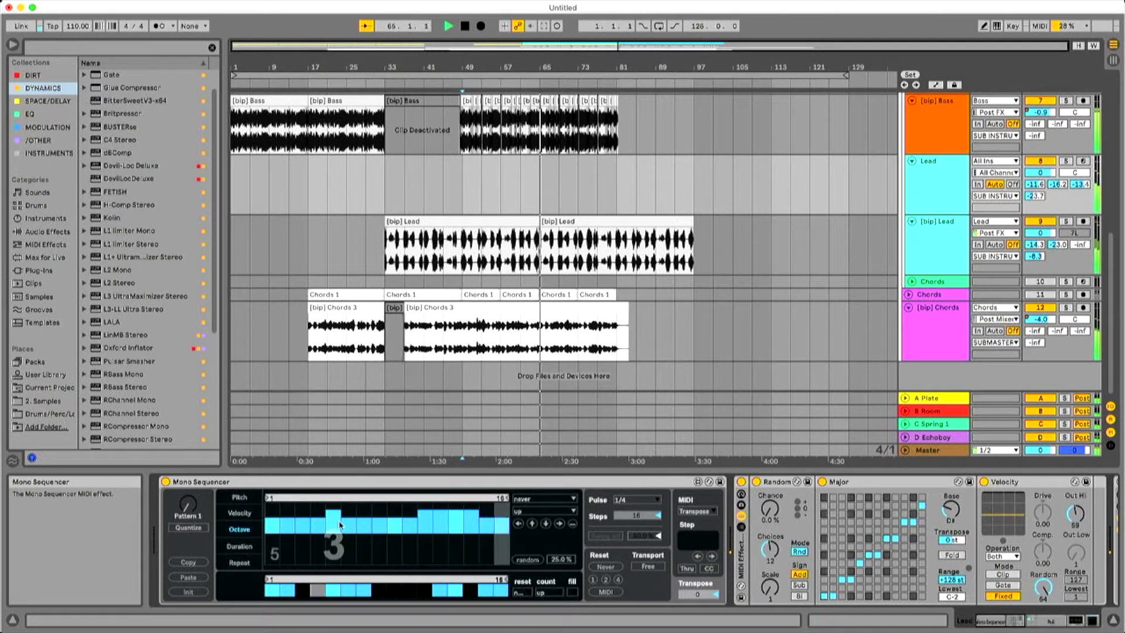
{"action": "left_click_drag", "start_coordinate": [273, 528], "coordinate": [508, 529]}
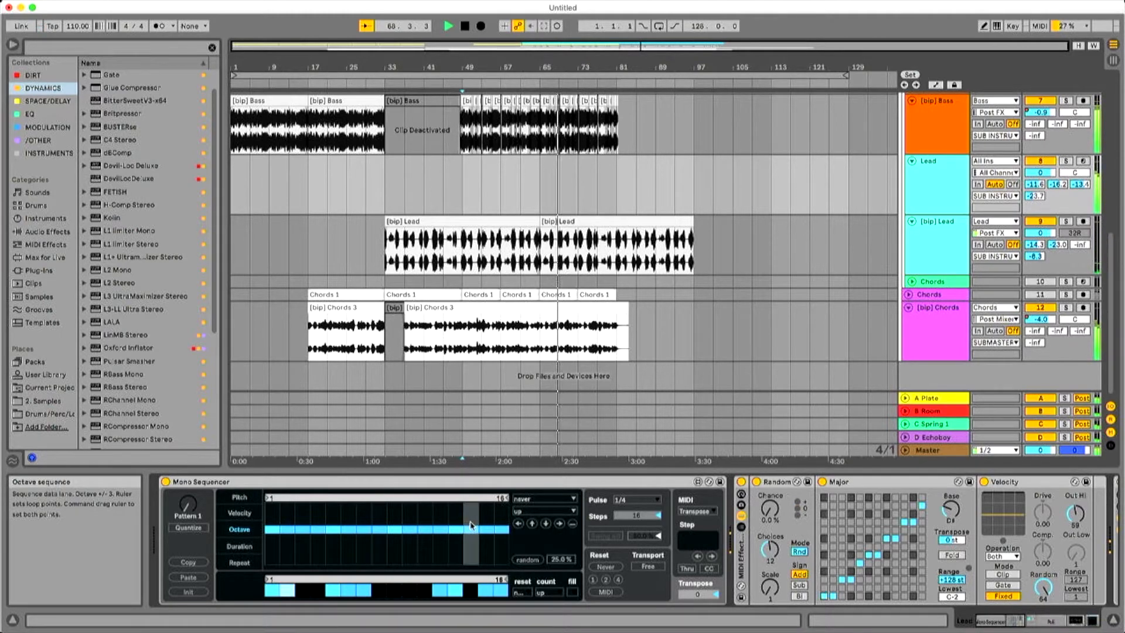
Raise octave steps 5, 10, 14 and 16 by one octave and end the octave loop at step 15.
{"action": "left_click", "coordinate": [413, 522]}
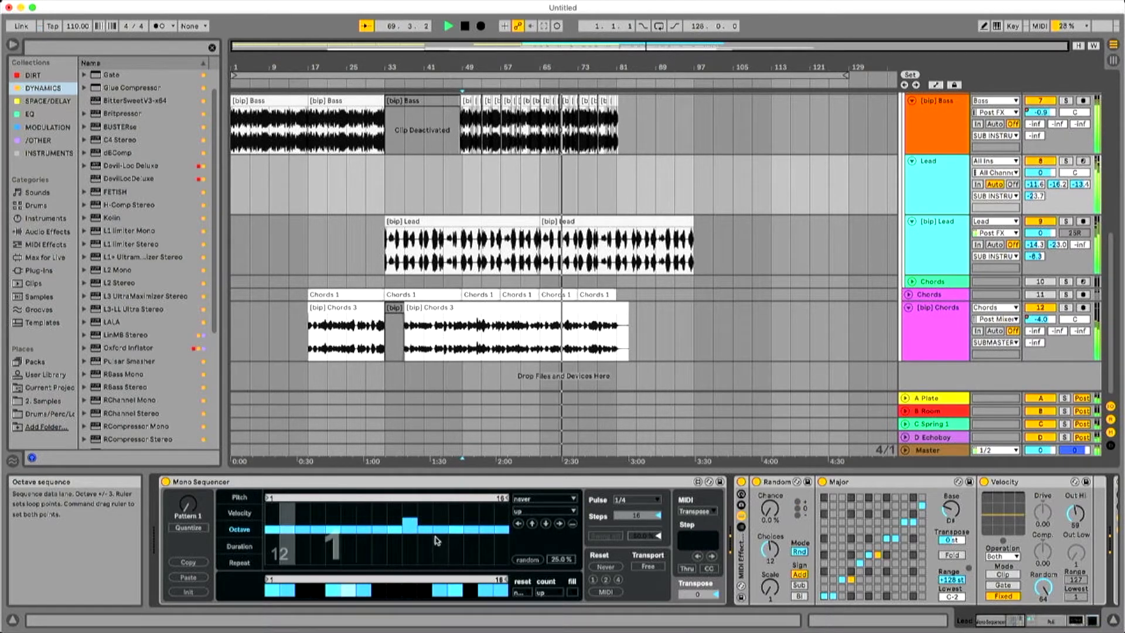
{"action": "left_click", "coordinate": [471, 522]}
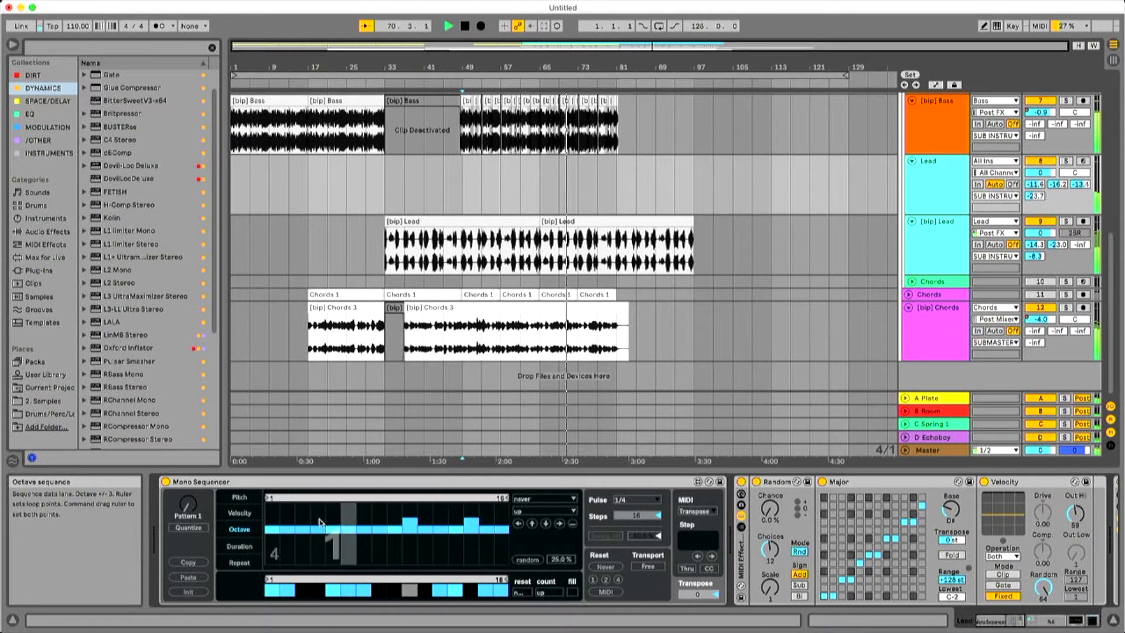
{"action": "left_click", "coordinate": [339, 529]}
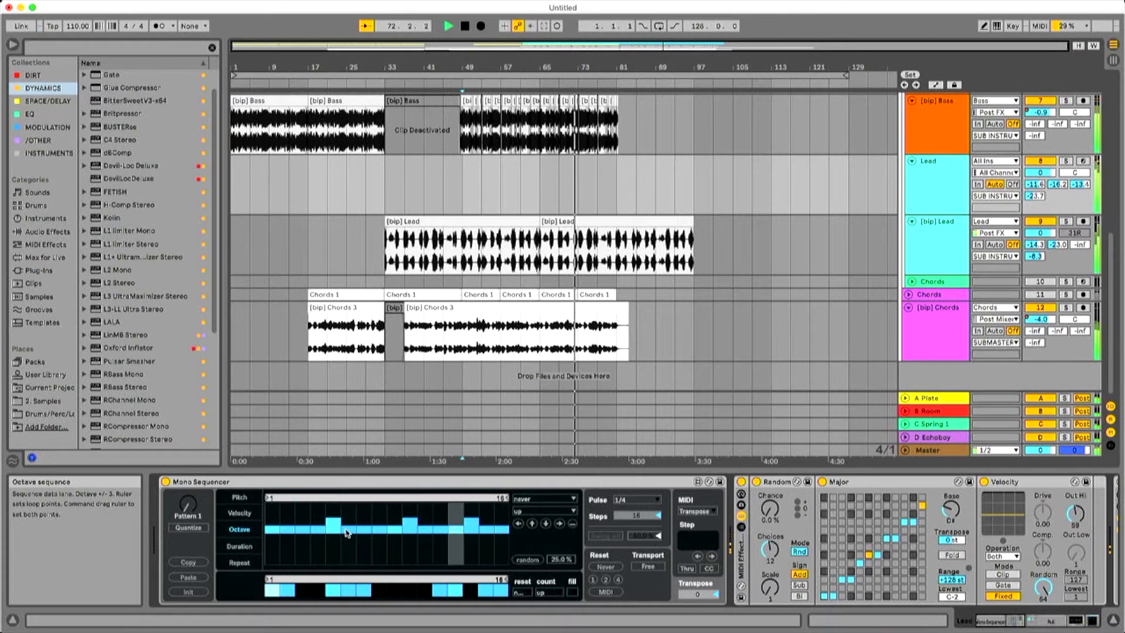
{"action": "left_click", "coordinate": [502, 522]}
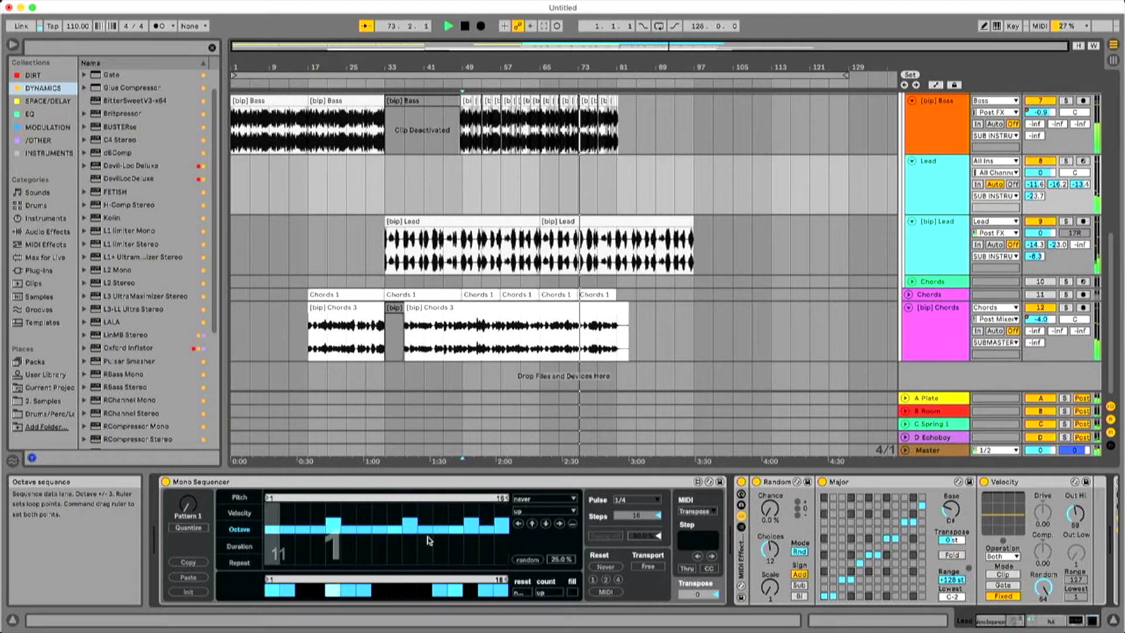
{"action": "left_click_drag", "start_coordinate": [505, 497], "coordinate": [491, 498]}
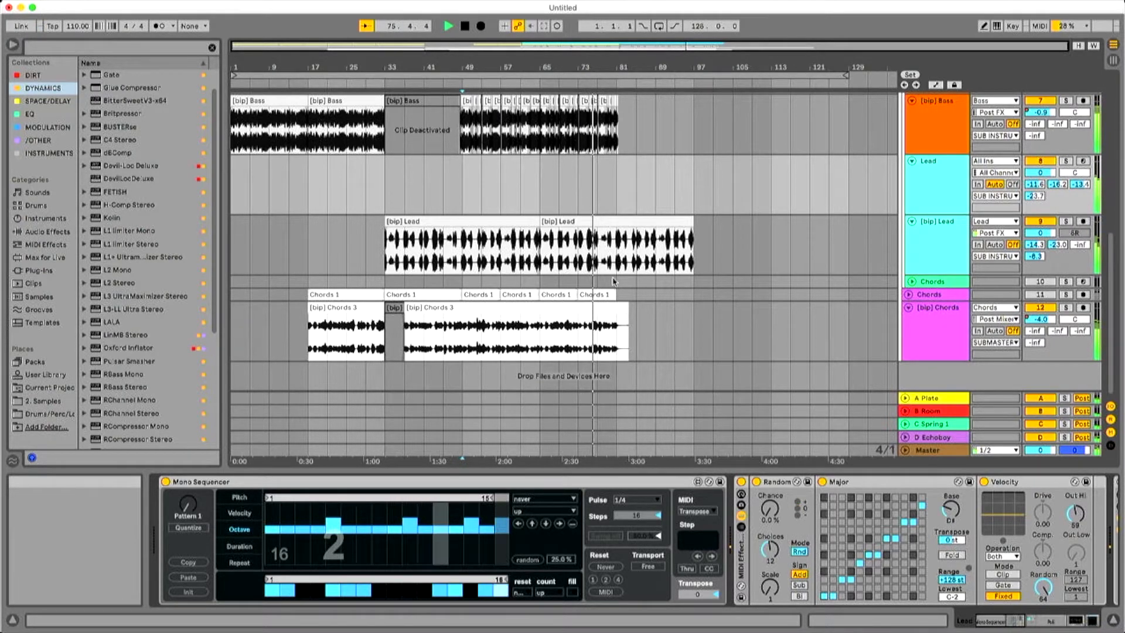
Set the Mono Sequencer's pulse to 1/2 on the Lead track.
{"action": "scroll", "coordinate": [609, 281], "scroll_direction": "up", "scroll_amount": 5}
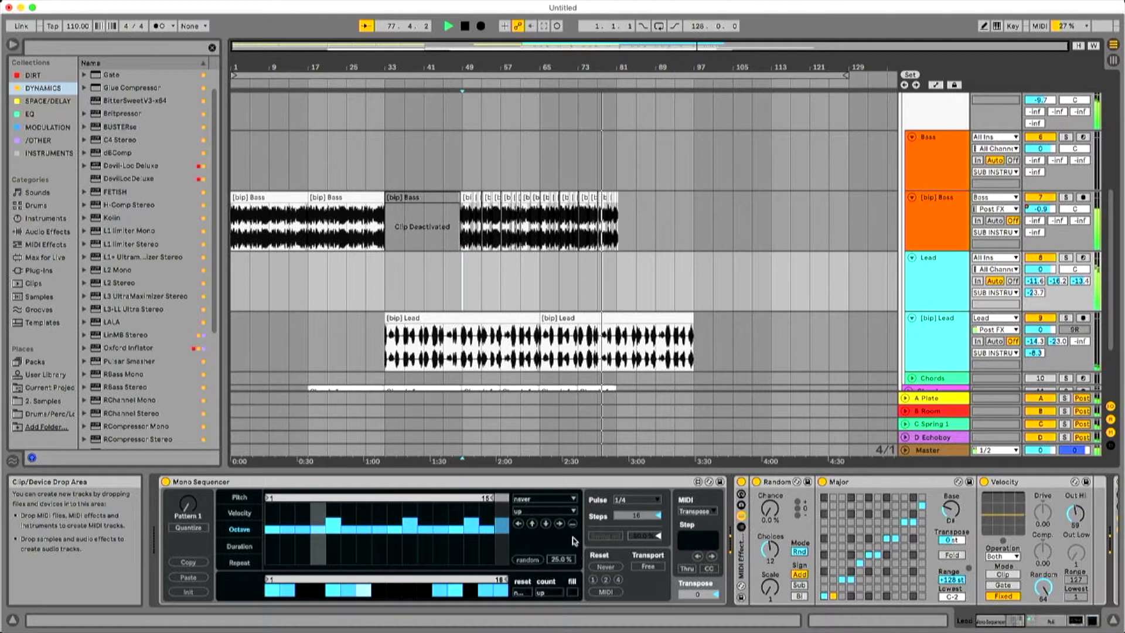
{"action": "left_click", "coordinate": [646, 499]}
{"action": "left_click", "coordinate": [639, 315]}
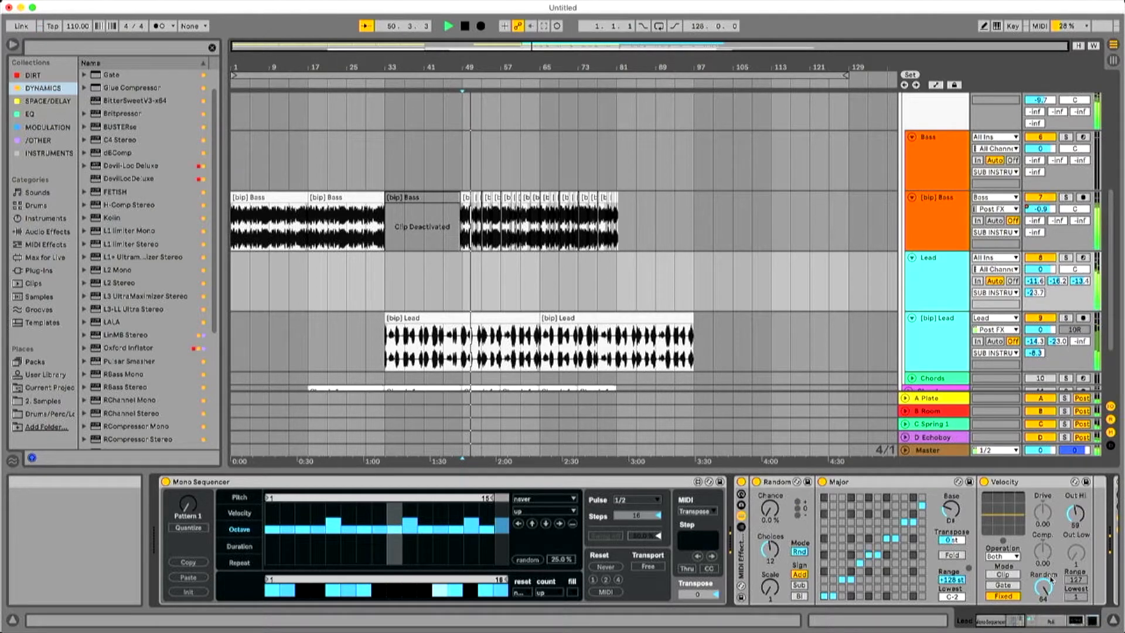
Lengthen Poli's filter envelope release to 3.15 s and its amp envelope release to 2.55 s.
{"action": "mouse_move", "coordinate": [1017, 621]}
{"action": "left_mouse_down"}
{"action": "mouse_move", "coordinate": [1094, 626]}
{"action": "mouse_move", "coordinate": [1032, 627]}
{"action": "left_mouse_up"}
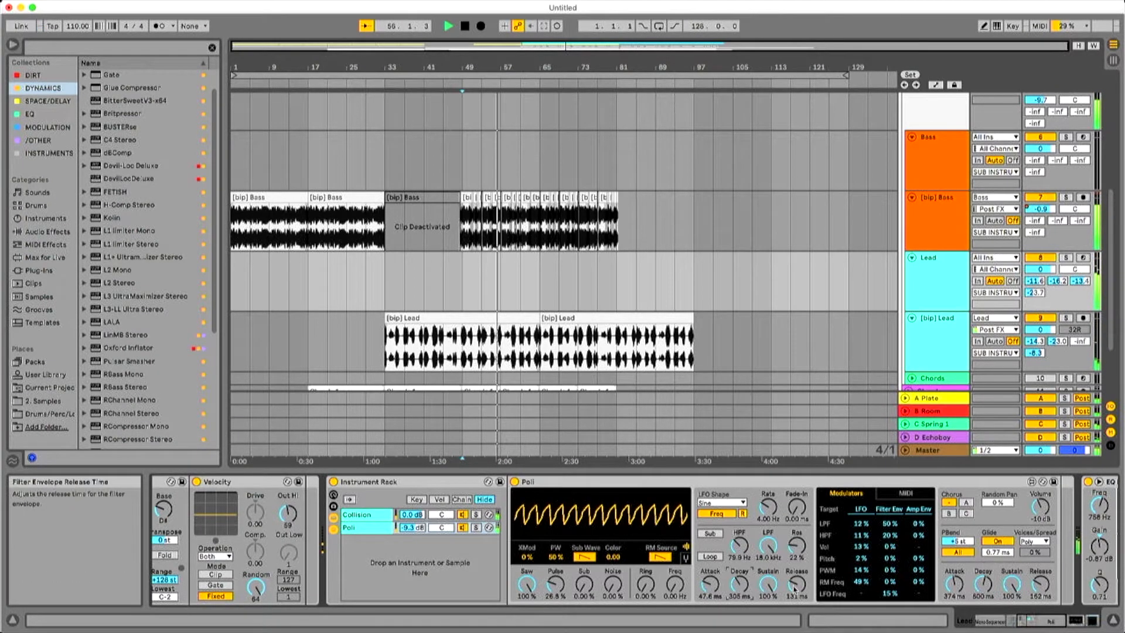
{"action": "left_click_drag", "start_coordinate": [795, 587], "coordinate": [795, 527]}
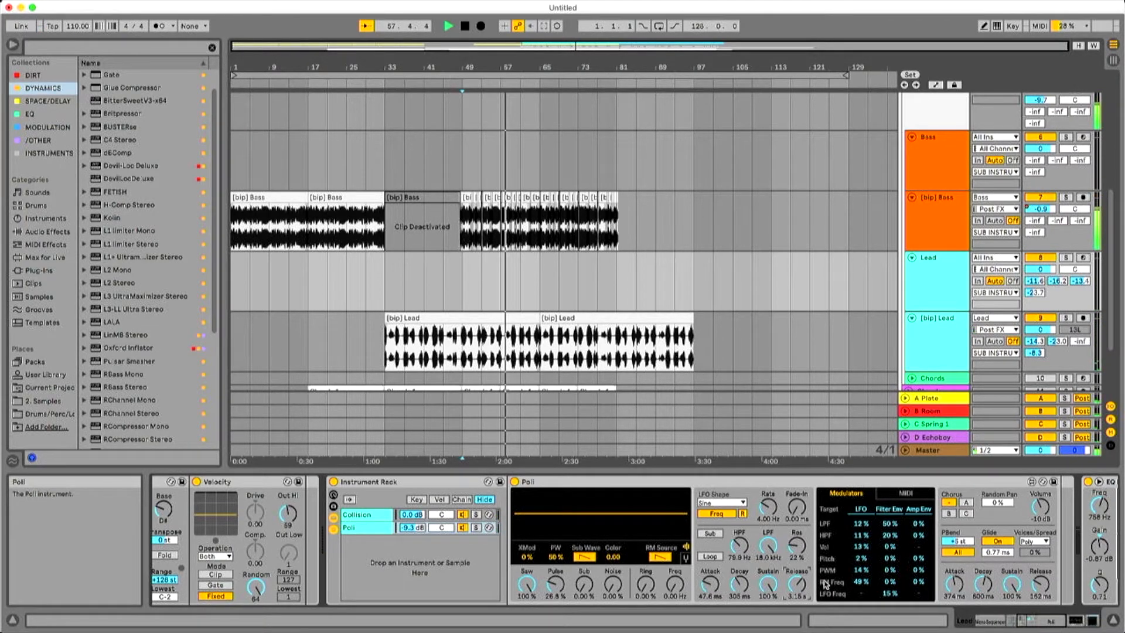
{"action": "left_click_drag", "start_coordinate": [1039, 584], "coordinate": [1040, 527]}
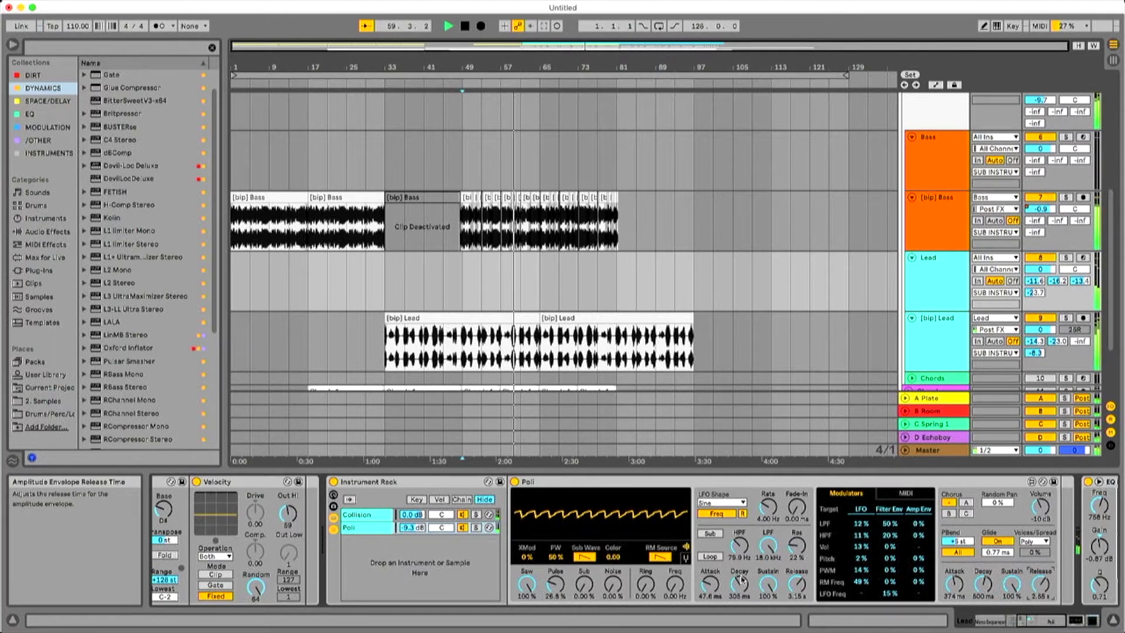
Set the noise envelope release in the Collision chain to 1.60 s, check both resonators, and stop playback.
{"action": "left_click", "coordinate": [366, 514]}
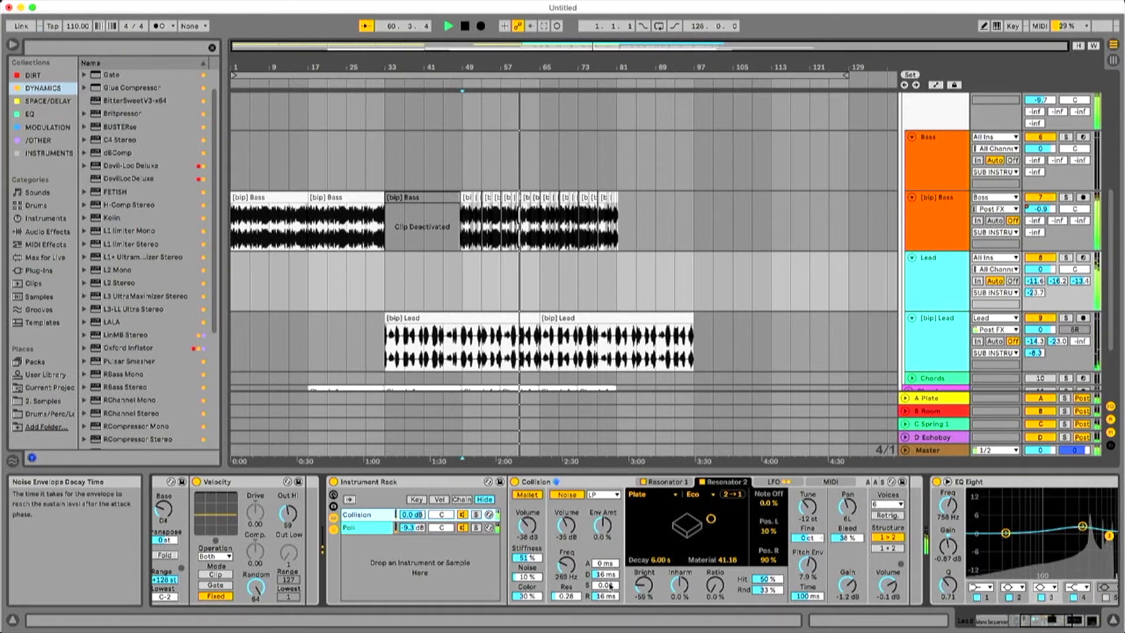
{"action": "left_click_drag", "start_coordinate": [612, 596], "coordinate": [612, 544]}
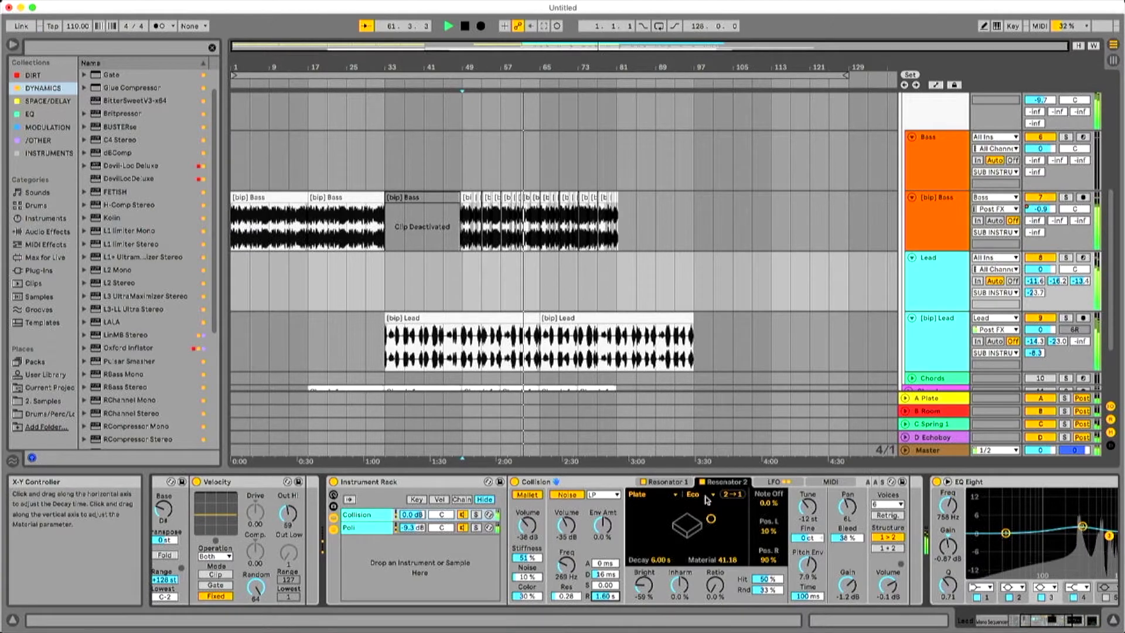
{"action": "left_click", "coordinate": [665, 481]}
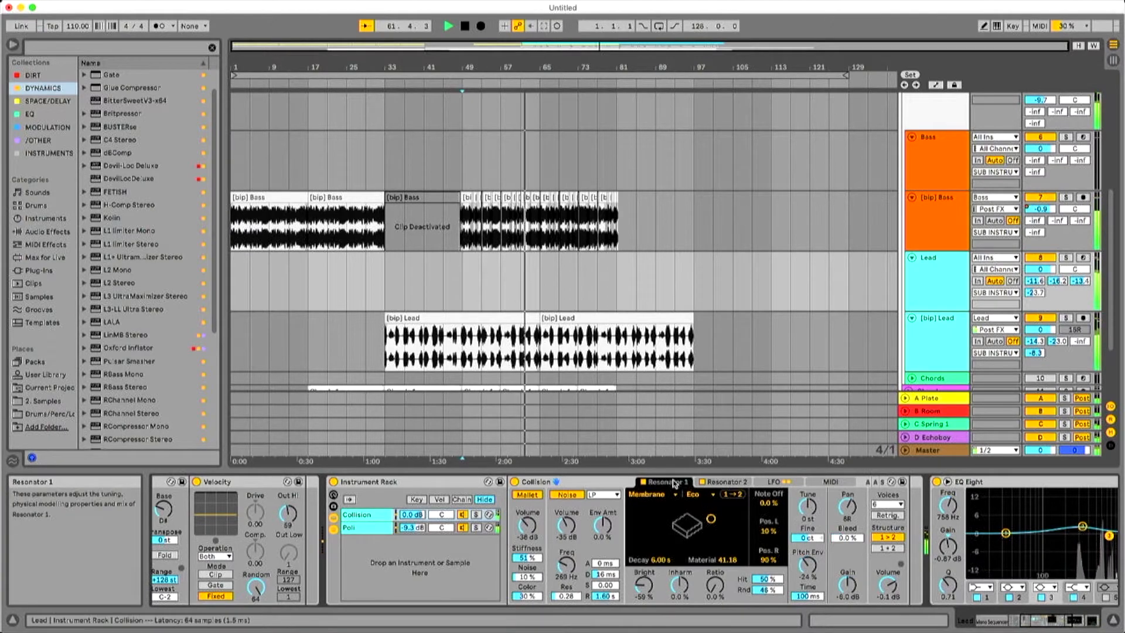
{"action": "left_click", "coordinate": [725, 482]}
{"action": "left_click", "coordinate": [611, 596]}
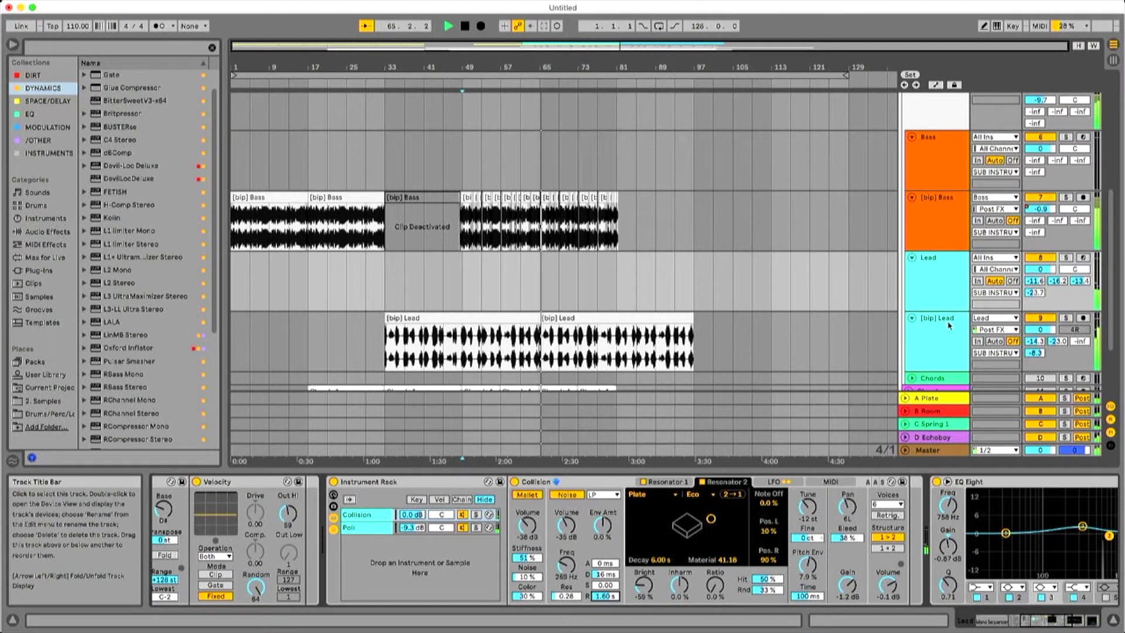
{"action": "key", "text": "space"}
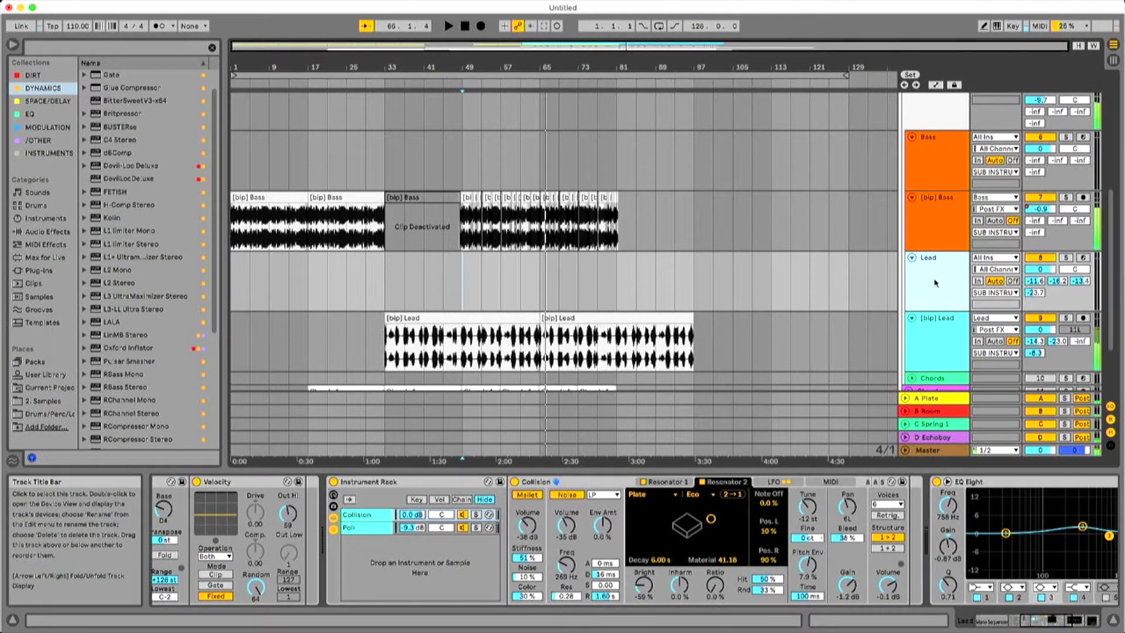
Play the Lead track, shorten the Mono Sequencer's pitch loop to four steps, and adjust the third step's pitch.
{"action": "left_click", "coordinate": [993, 620]}
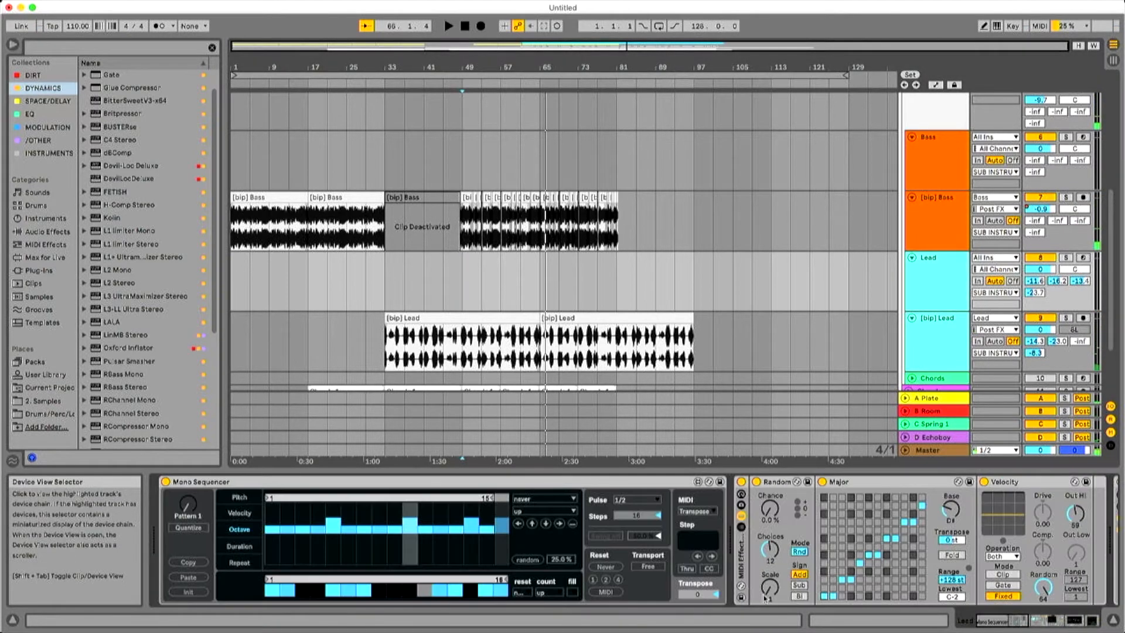
{"action": "key", "text": "space"}
{"action": "left_click", "coordinate": [240, 501]}
{"action": "mouse_move", "coordinate": [379, 502]}
{"action": "left_mouse_down"}
{"action": "mouse_move", "coordinate": [321, 504]}
{"action": "mouse_move", "coordinate": [319, 516]}
{"action": "left_mouse_up"}
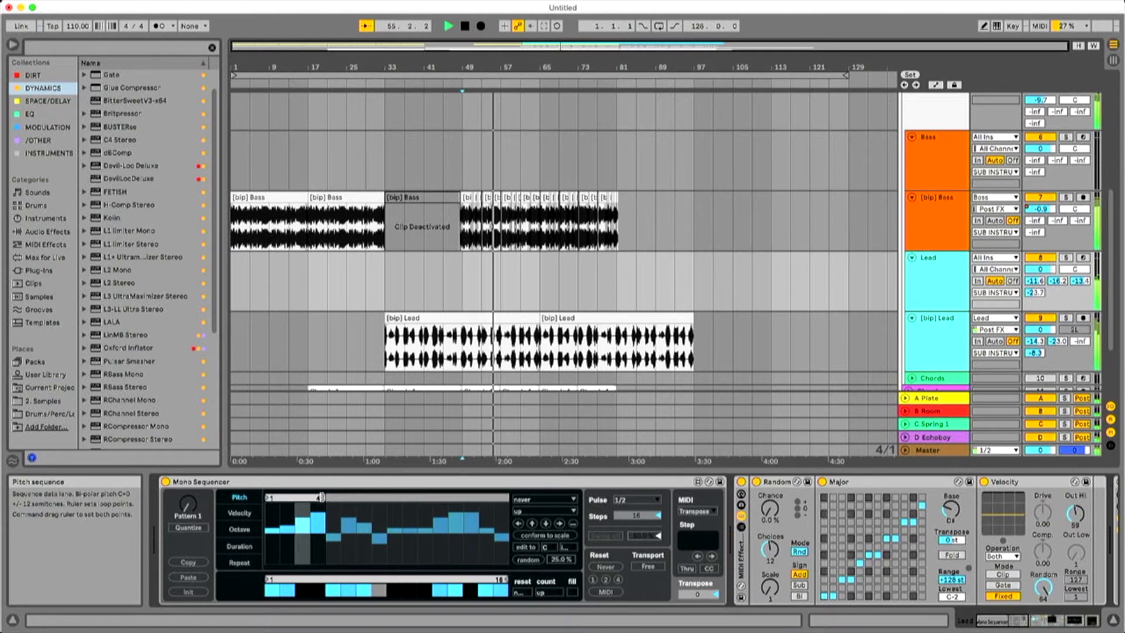
{"action": "left_click_drag", "start_coordinate": [301, 539], "coordinate": [304, 544]}
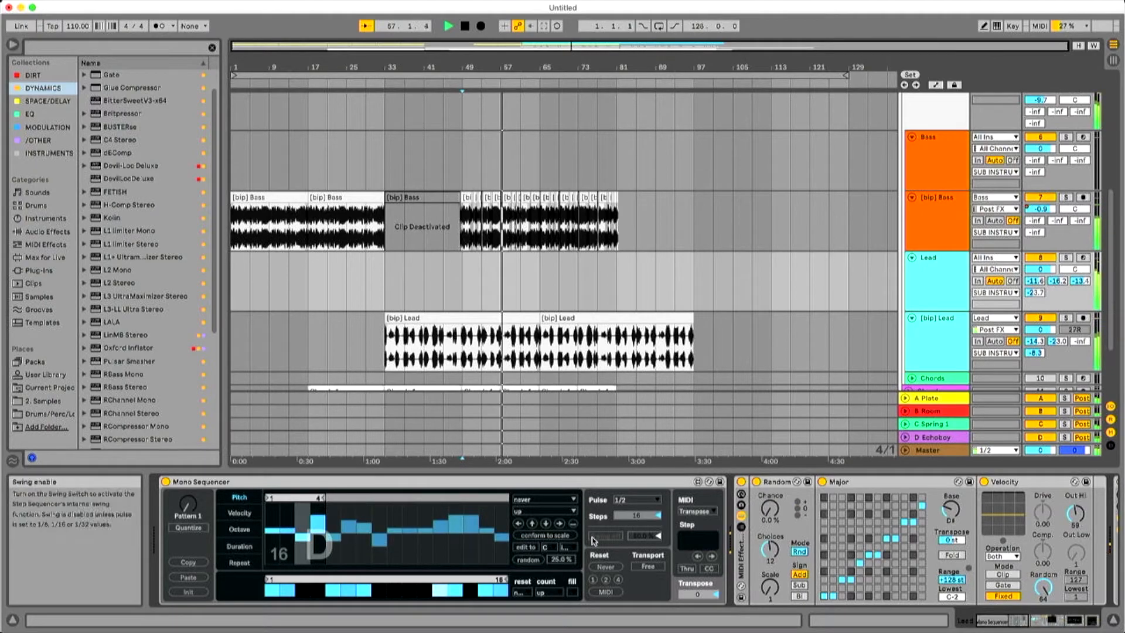
Adjust the second pitch step in the Lead's Mono Sequencer, stop playback, and return to bar 1.
{"action": "left_click", "coordinate": [287, 526]}
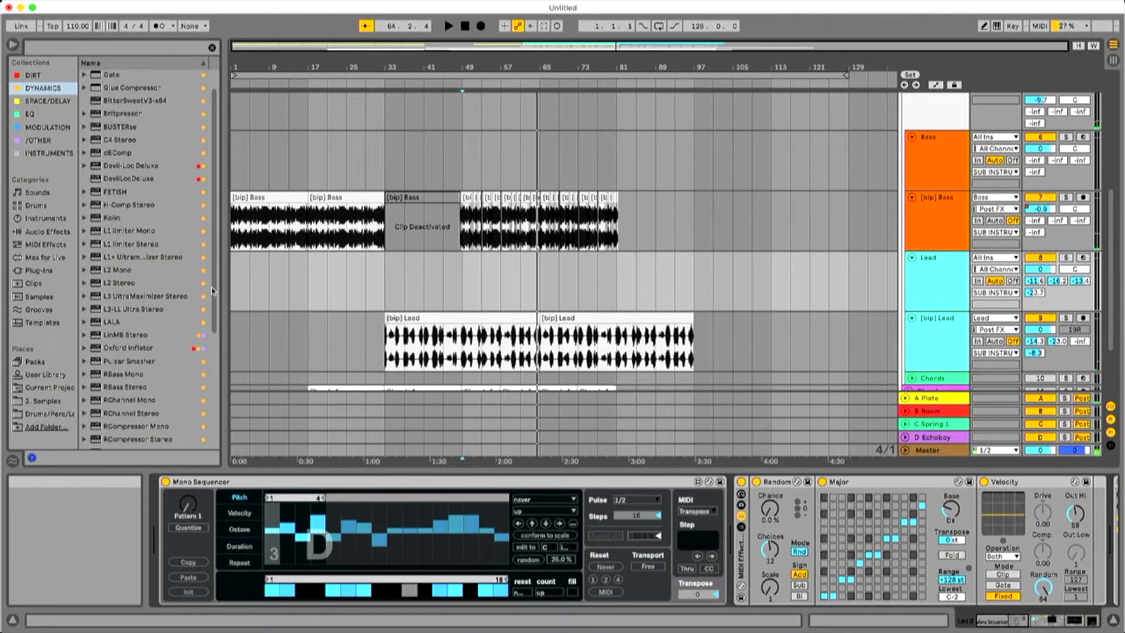
{"action": "left_click", "coordinate": [230, 281]}
Add a [bip] Lead audio track directly below Lead, feed it from Lead Post FX, and start recording from bar 1.
{"action": "left_click", "coordinate": [937, 284]}
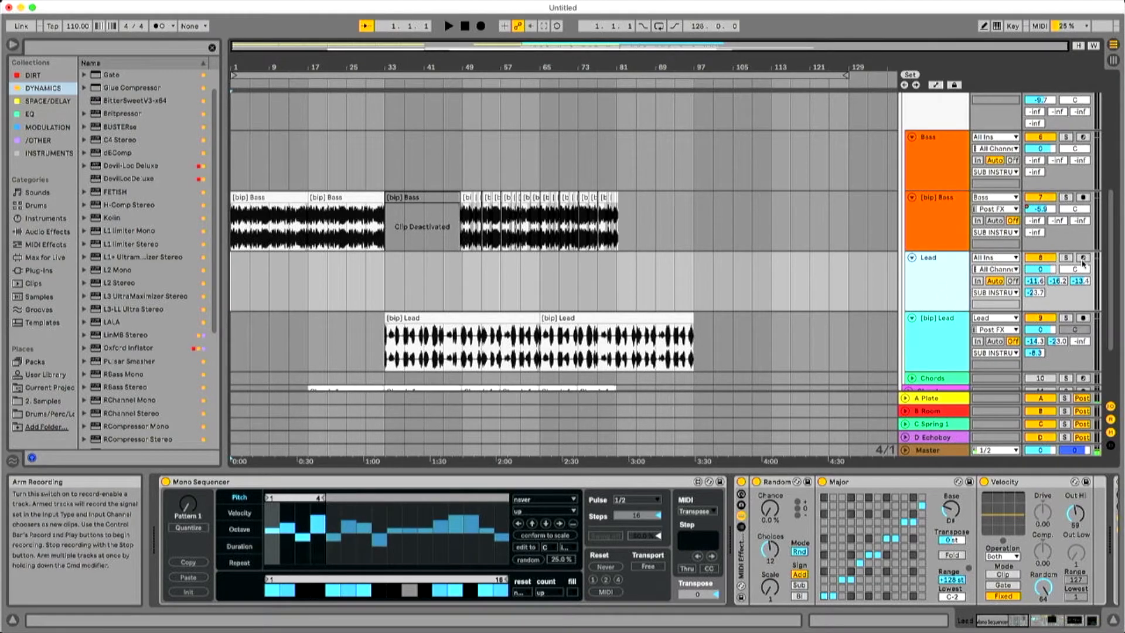
{"action": "key", "text": "s"}
{"action": "key", "text": "super+t"}
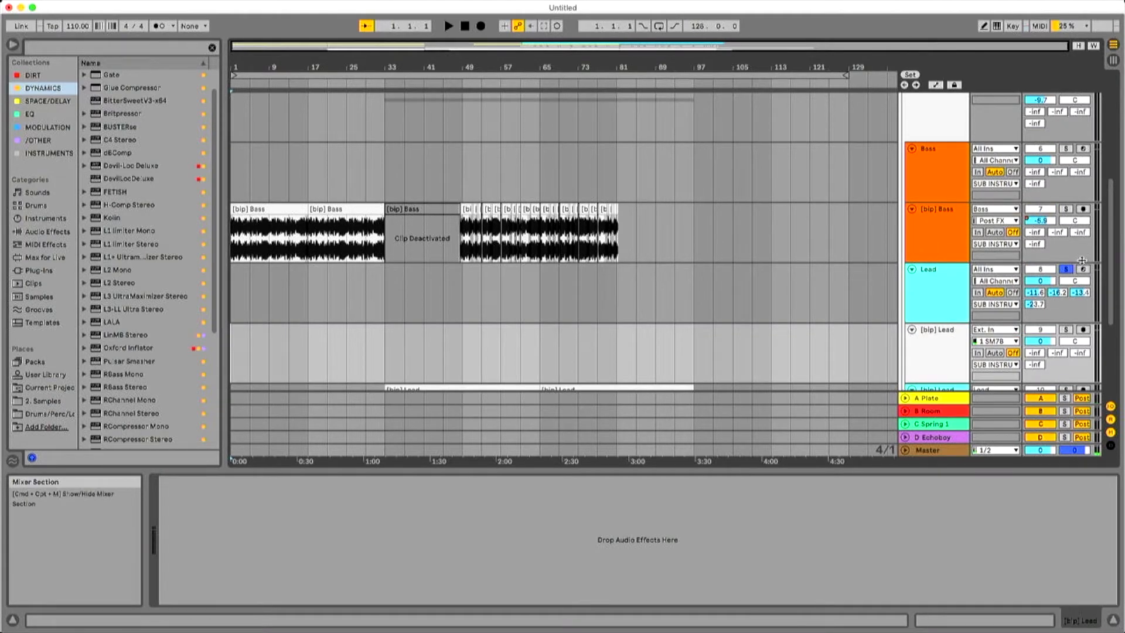
{"action": "left_click", "coordinate": [1066, 269]}
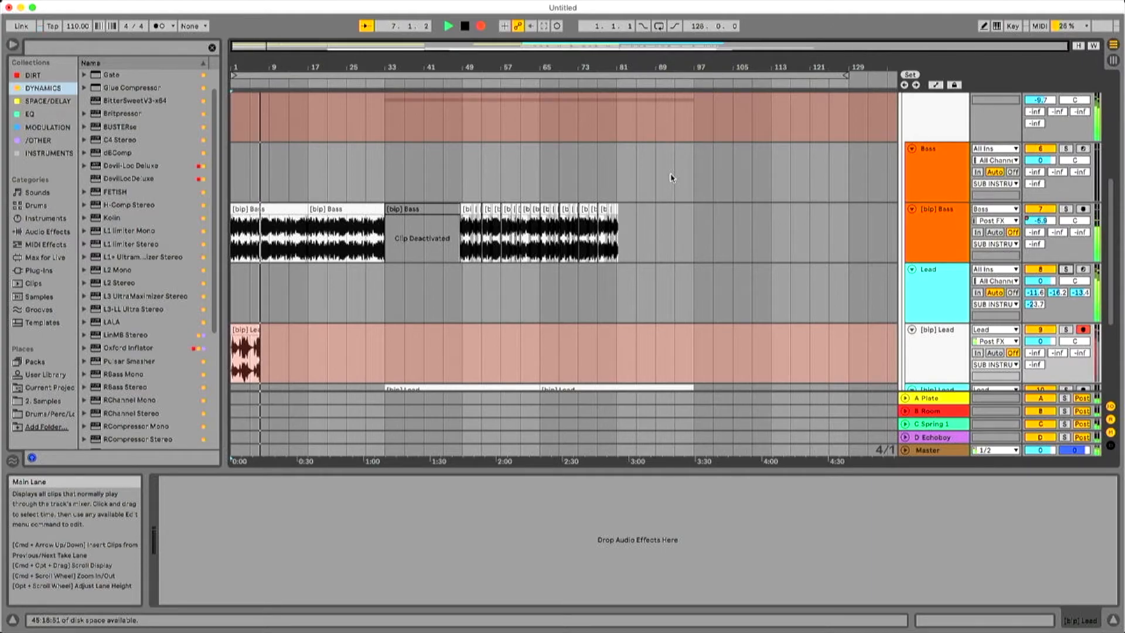
Stop recording, lower the Lead track Compressor's output to 1.12 dB, and delete the recorded [bip] Lead take.
{"action": "key", "text": "space"}
{"action": "left_click", "coordinate": [941, 296]}
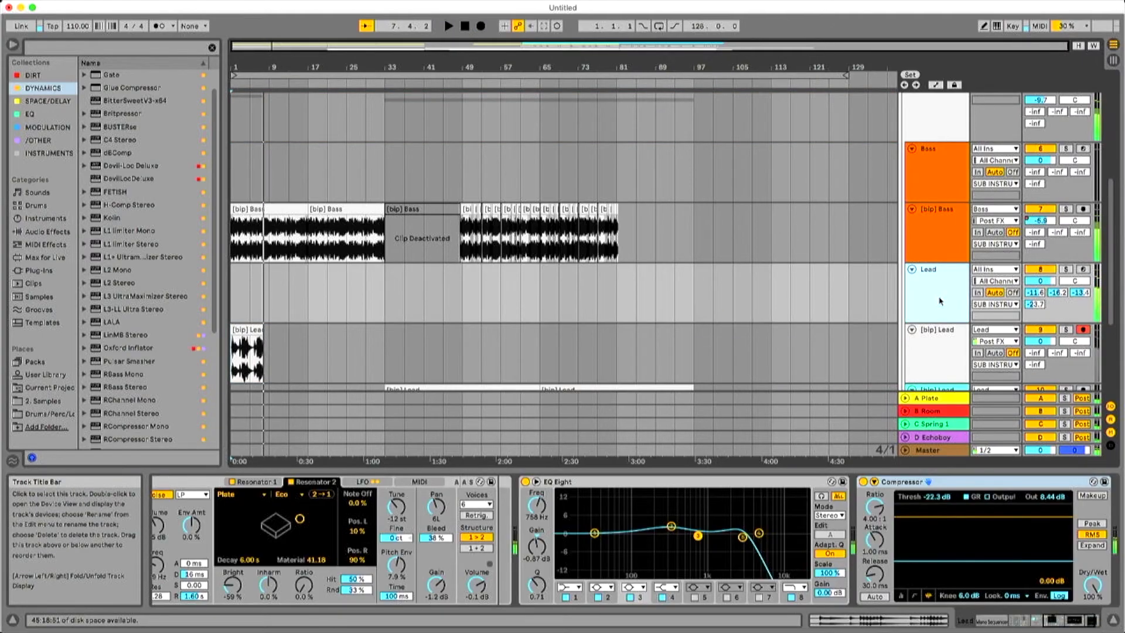
{"action": "left_click_drag", "start_coordinate": [1054, 497], "coordinate": [1054, 523]}
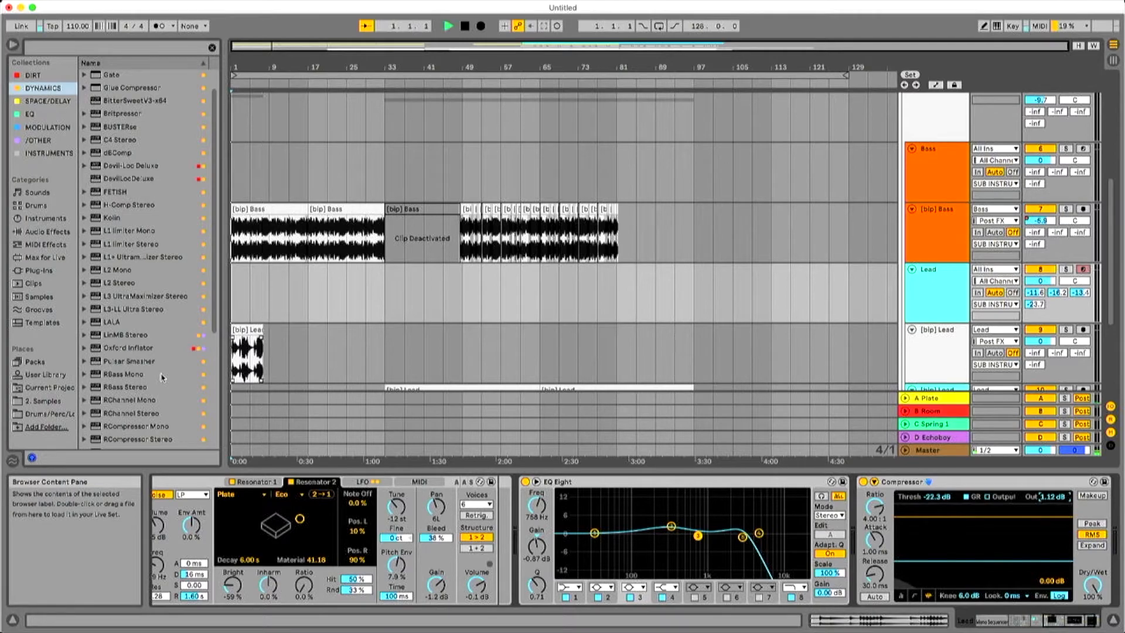
{"action": "left_click", "coordinate": [247, 351]}
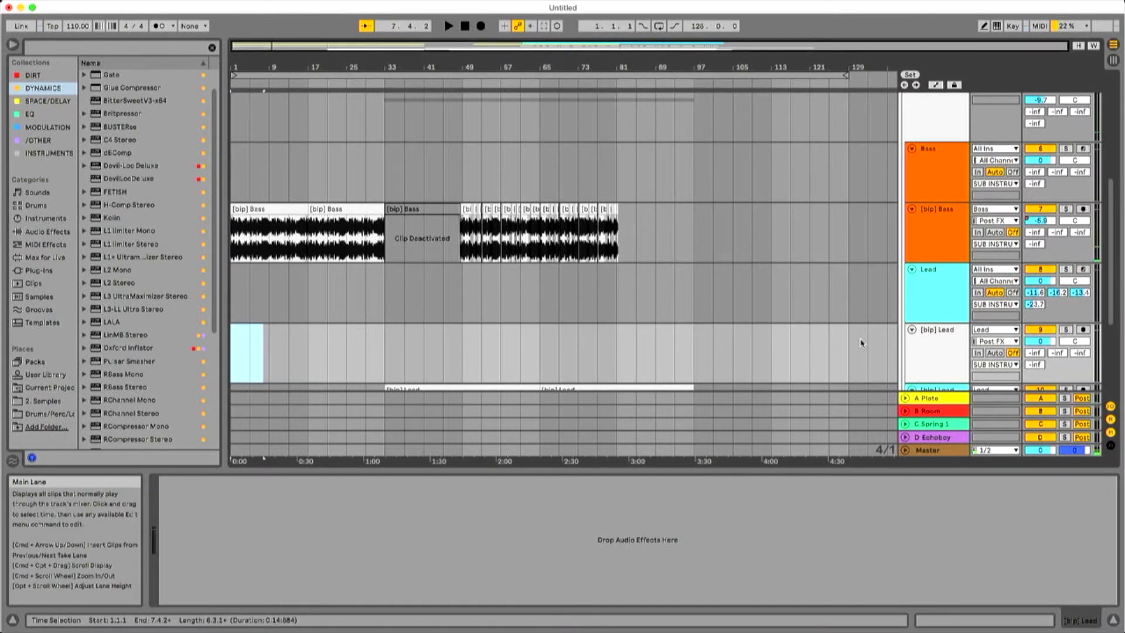
Arm the new [bip] Lead track, try recording another take, and discard it.
{"action": "left_click", "coordinate": [1082, 329]}
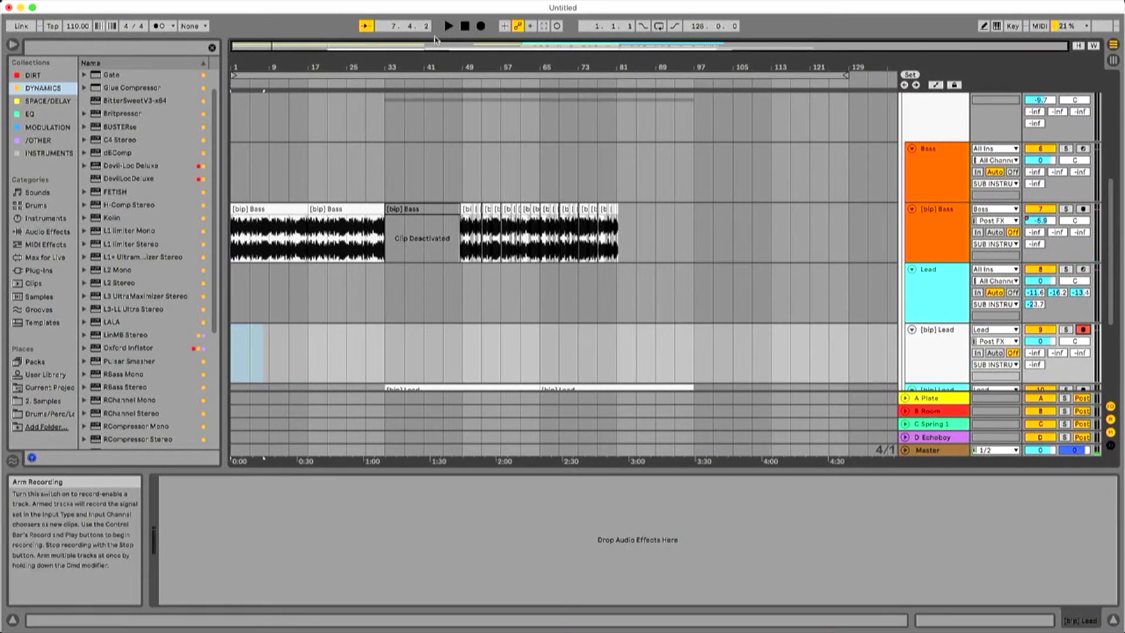
{"action": "left_click", "coordinate": [483, 27]}
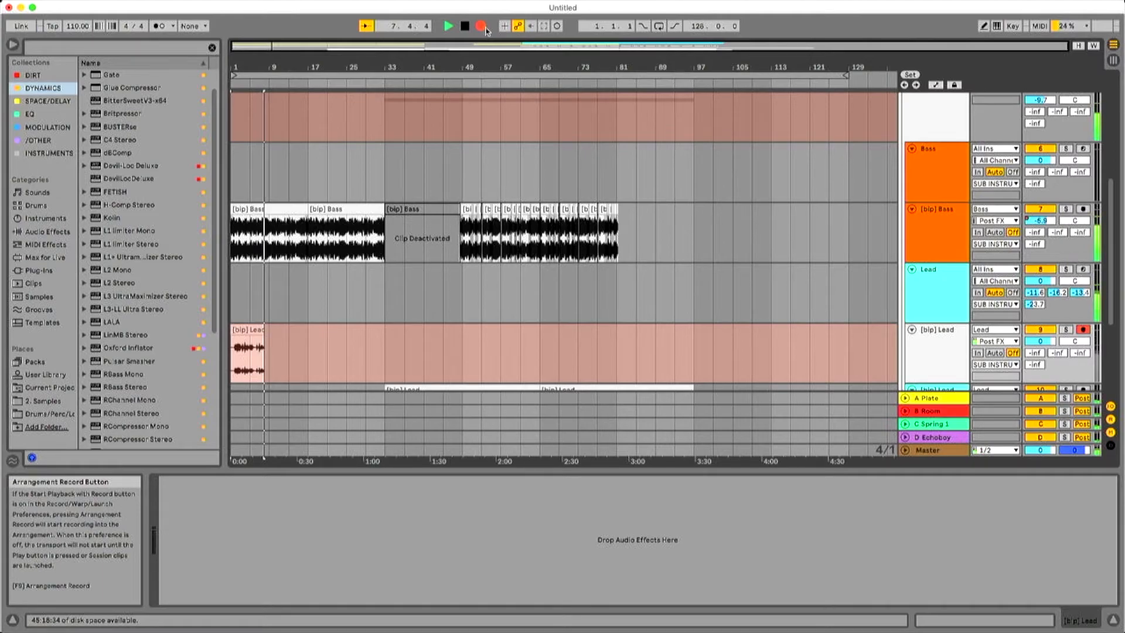
{"action": "key", "text": "space"}
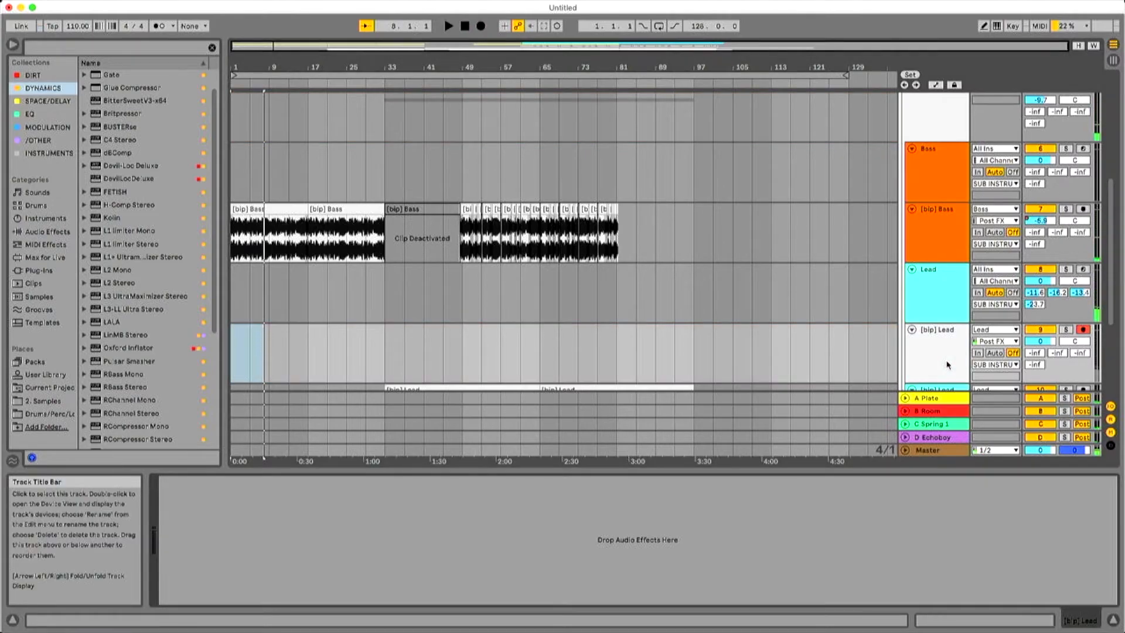
Set the Lead's Mono Sequencer transport to Sync and place the start position at bar 1 on [bip] Lead.
{"action": "left_click", "coordinate": [927, 270]}
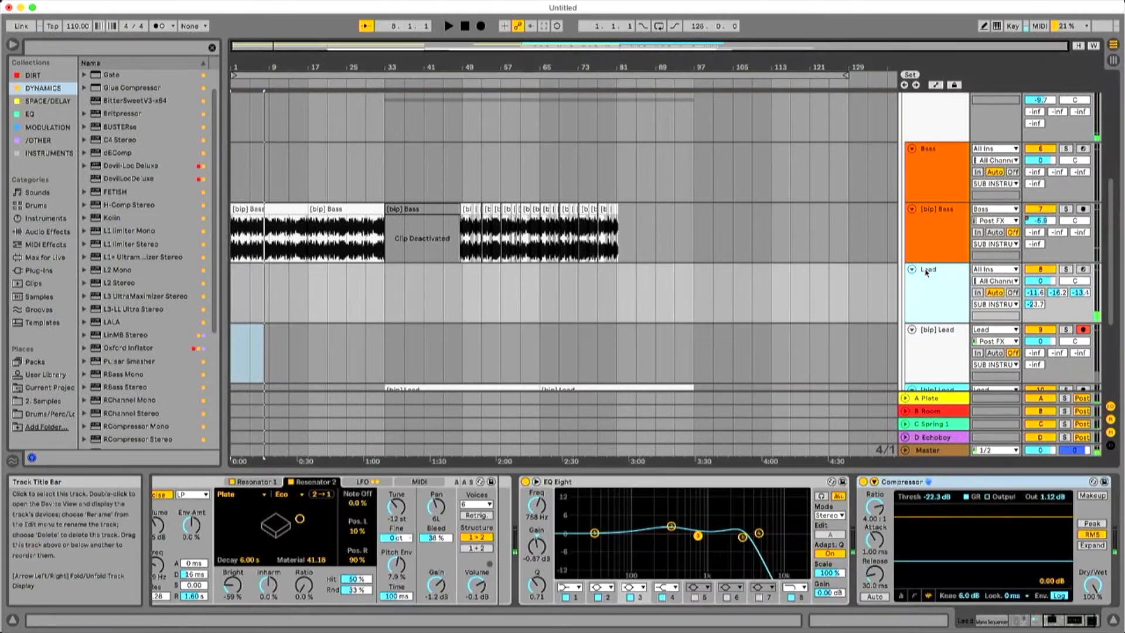
{"action": "left_click", "coordinate": [983, 620]}
{"action": "left_click", "coordinate": [400, 567]}
{"action": "left_click", "coordinate": [232, 352]}
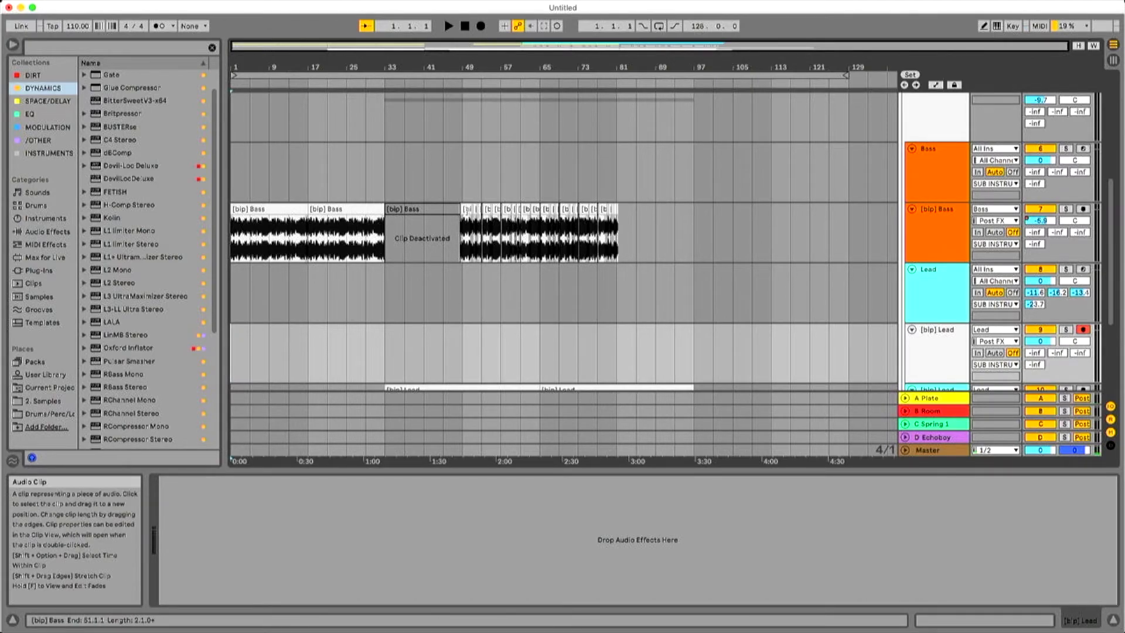
Select the chopped [bip] Bass clips up to bar 65 to check that section's length.
{"action": "left_click", "coordinate": [465, 209]}
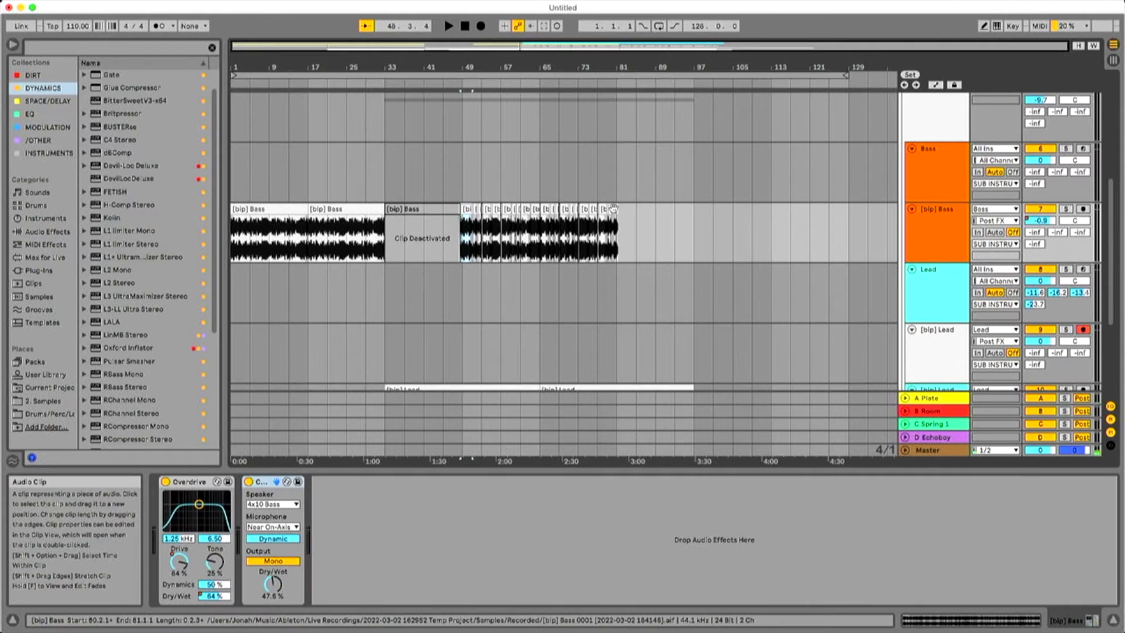
{"action": "left_click", "coordinate": [540, 209], "text": "shift"}
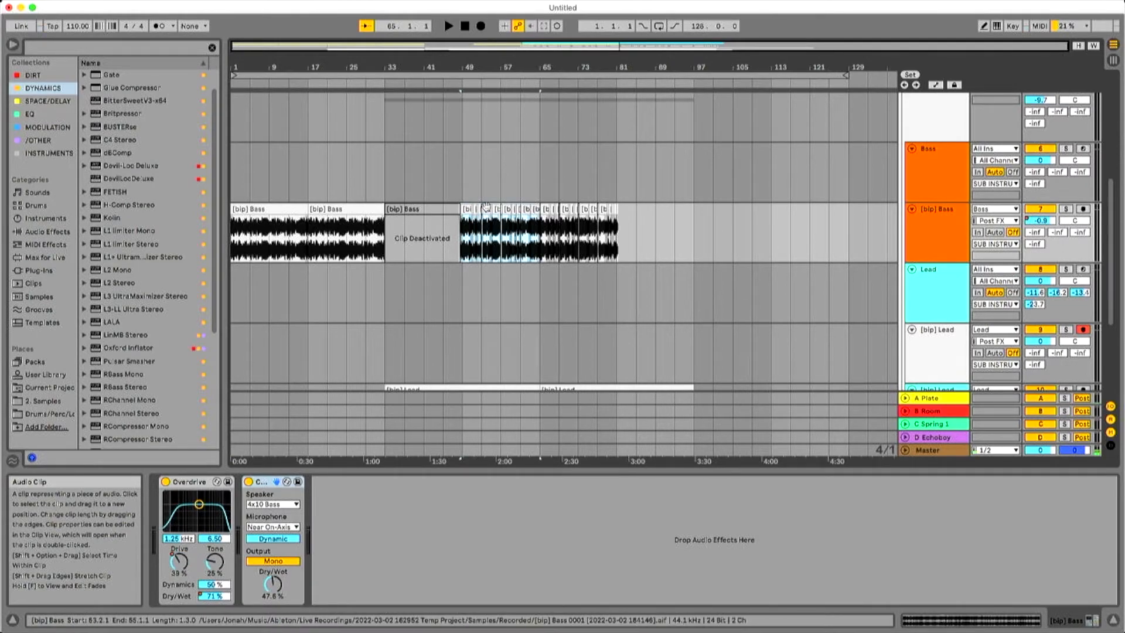
{"action": "mouse_move", "coordinate": [479, 209]}
{"action": "left_mouse_down"}
{"action": "mouse_move", "coordinate": [293, 223]}
{"action": "mouse_move", "coordinate": [239, 202]}
{"action": "mouse_move", "coordinate": [240, 281]}
{"action": "mouse_move", "coordinate": [240, 231]}
{"action": "mouse_move", "coordinate": [490, 221]}
{"action": "left_mouse_up"}
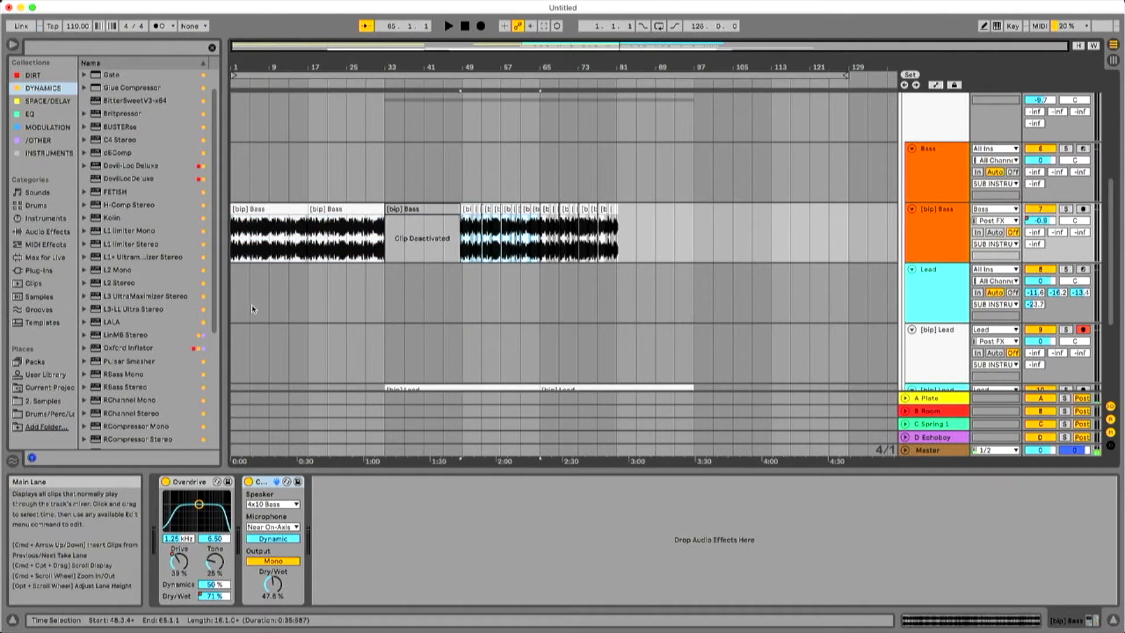
Start recording a new [bip] Lead take from bar 1 and show the Lead track's devices.
{"action": "left_click", "coordinate": [1084, 360]}
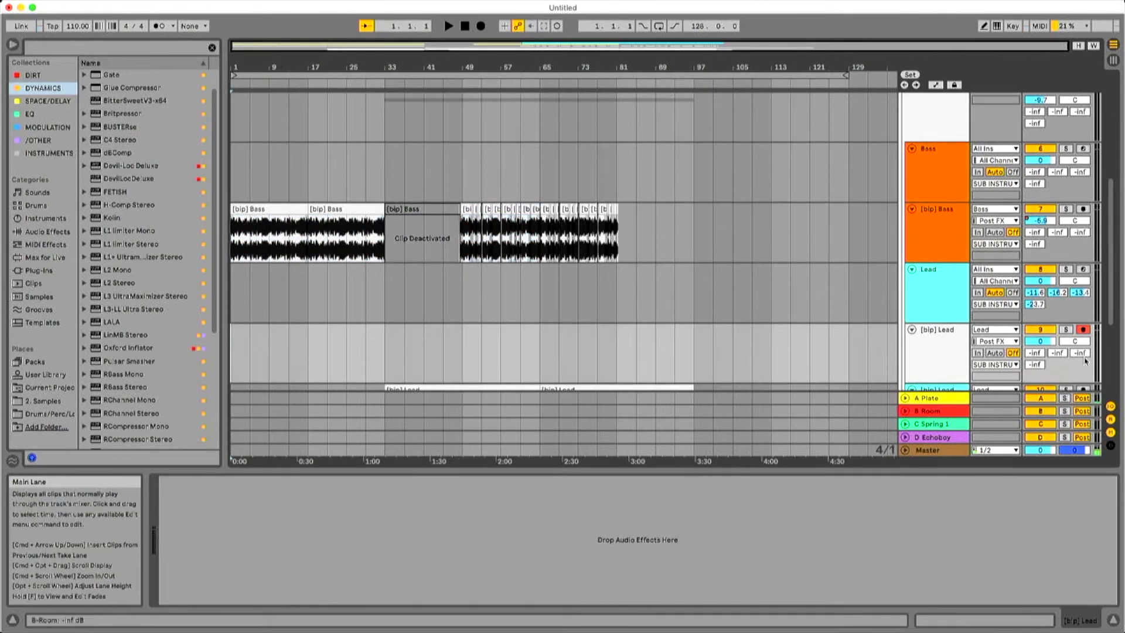
{"action": "left_click", "coordinate": [482, 27]}
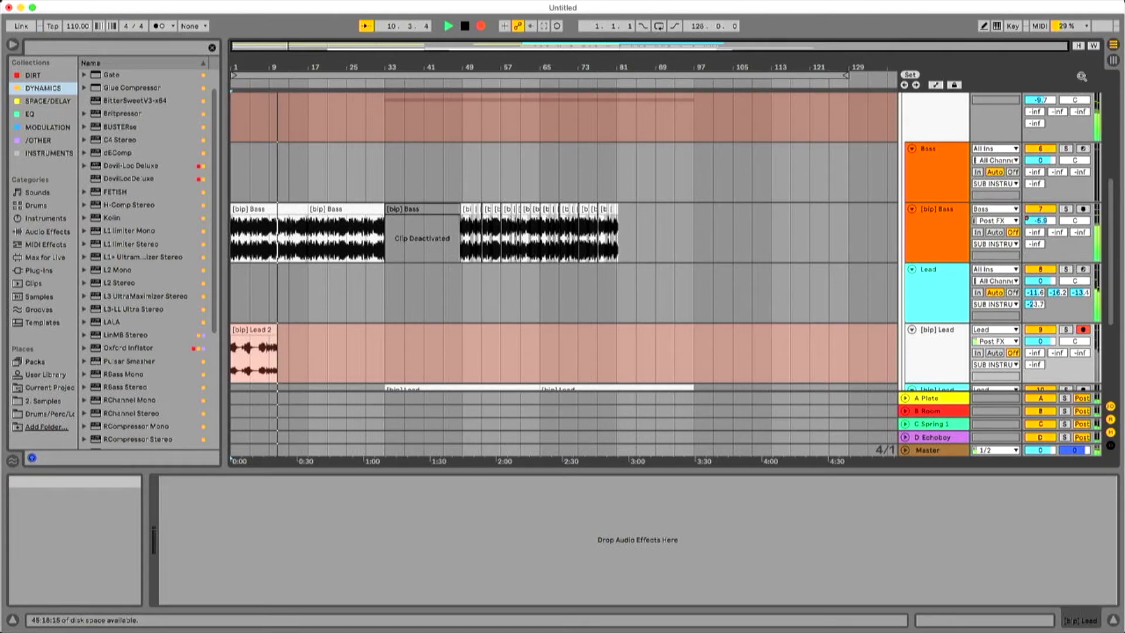
{"action": "left_click", "coordinate": [949, 287]}
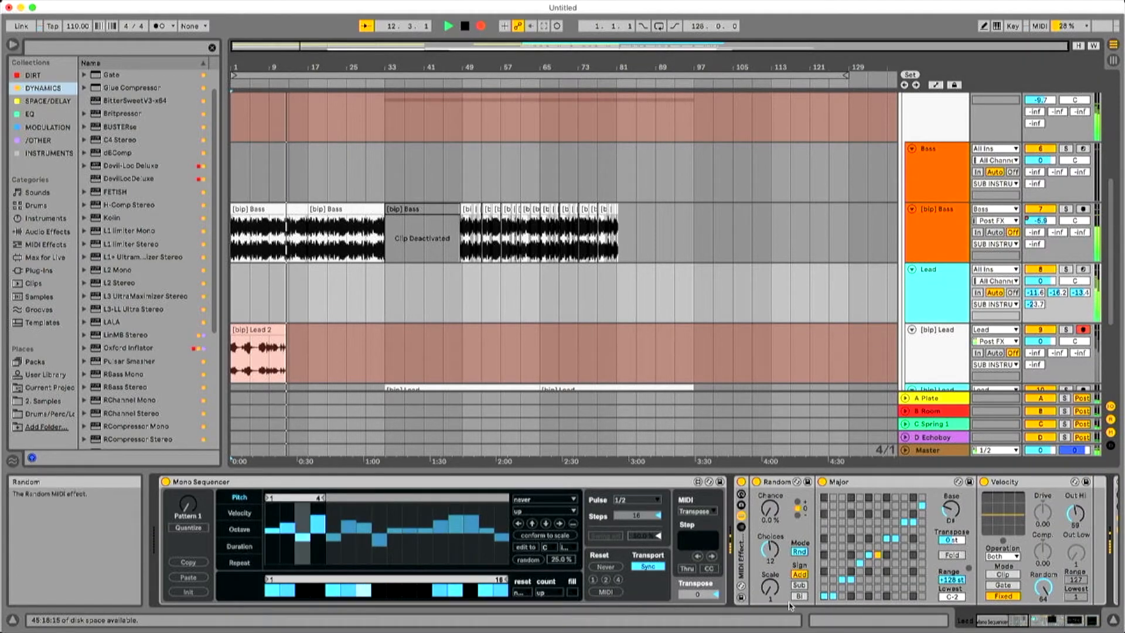
Review the Mono Sequencer's velocity and octave lanes, and shorten the step-enable loop to eight steps while recording.
{"action": "left_click", "coordinate": [239, 512]}
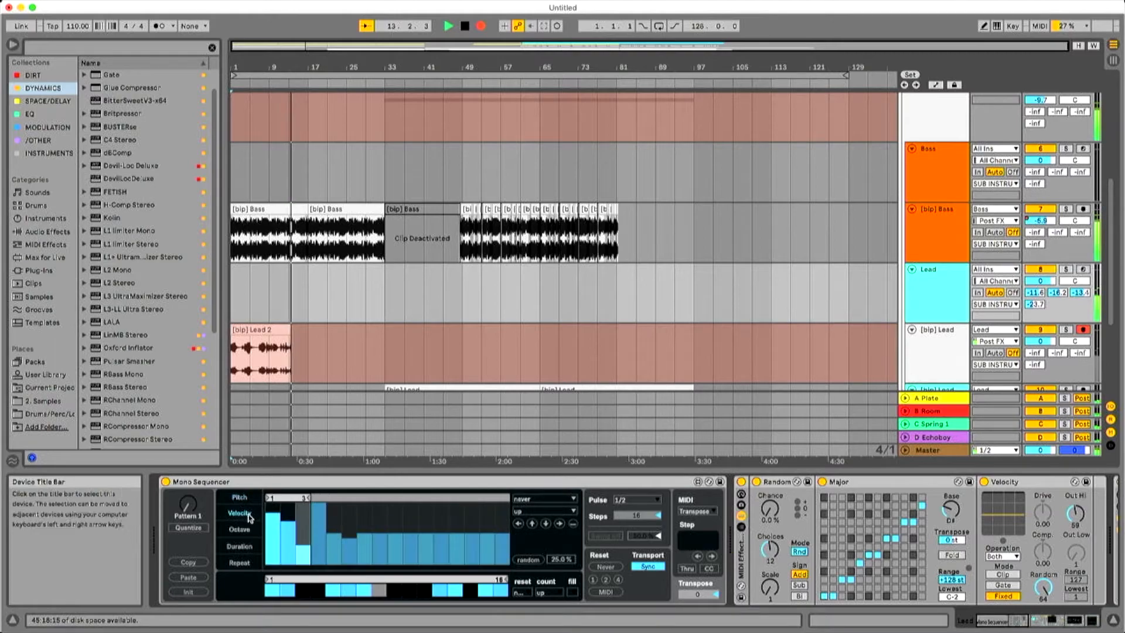
{"action": "left_click", "coordinate": [250, 528]}
{"action": "left_click", "coordinate": [245, 510]}
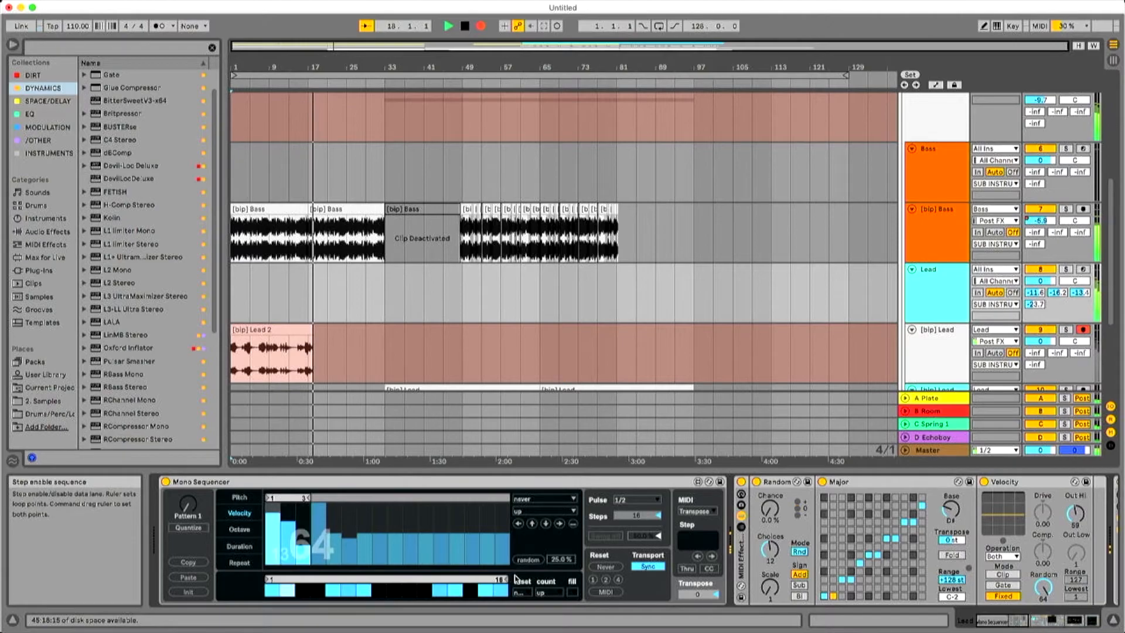
{"action": "left_click_drag", "start_coordinate": [505, 575], "coordinate": [397, 577]}
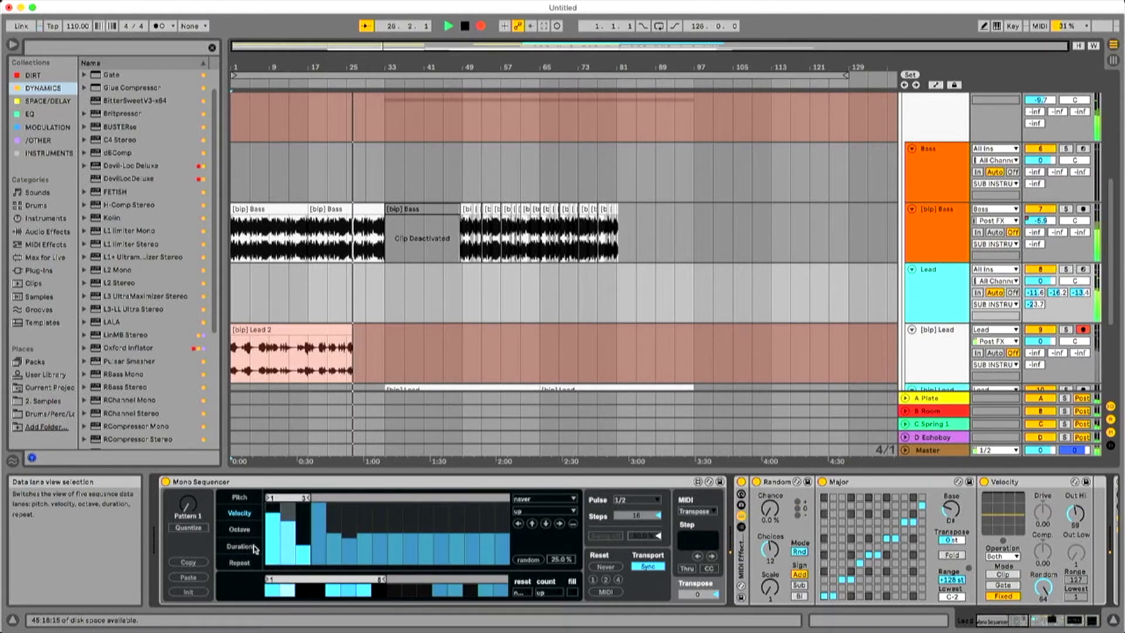
Extend the Mono Sequencer's repeat loop to seven steps and vary the repeat values of the fourth and fifth steps.
{"action": "left_click", "coordinate": [239, 562]}
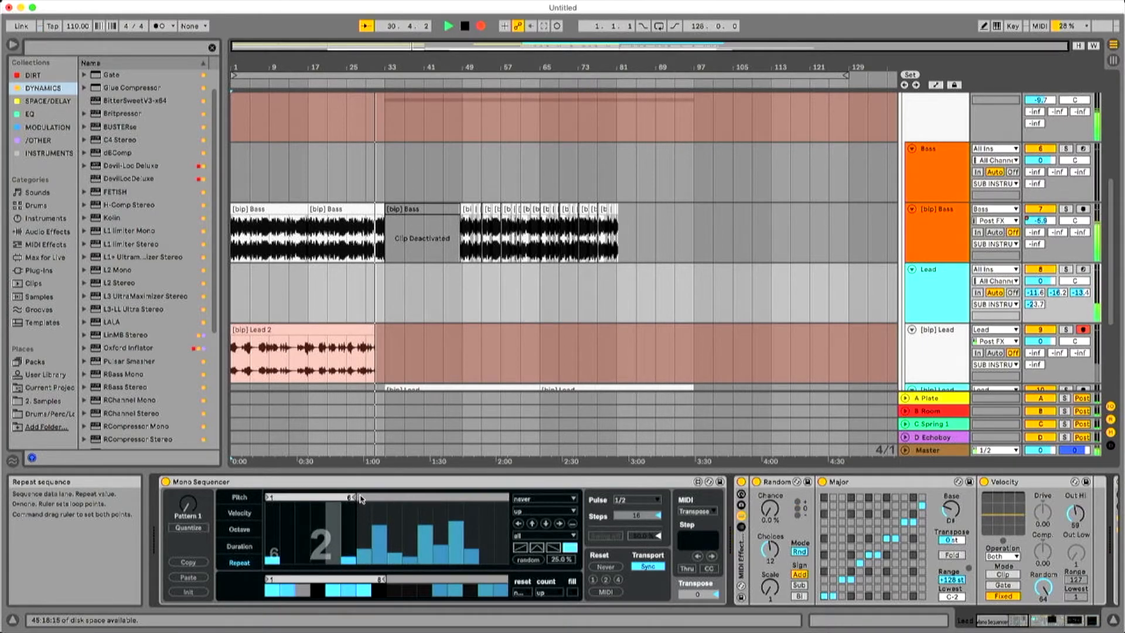
{"action": "left_click", "coordinate": [364, 503]}
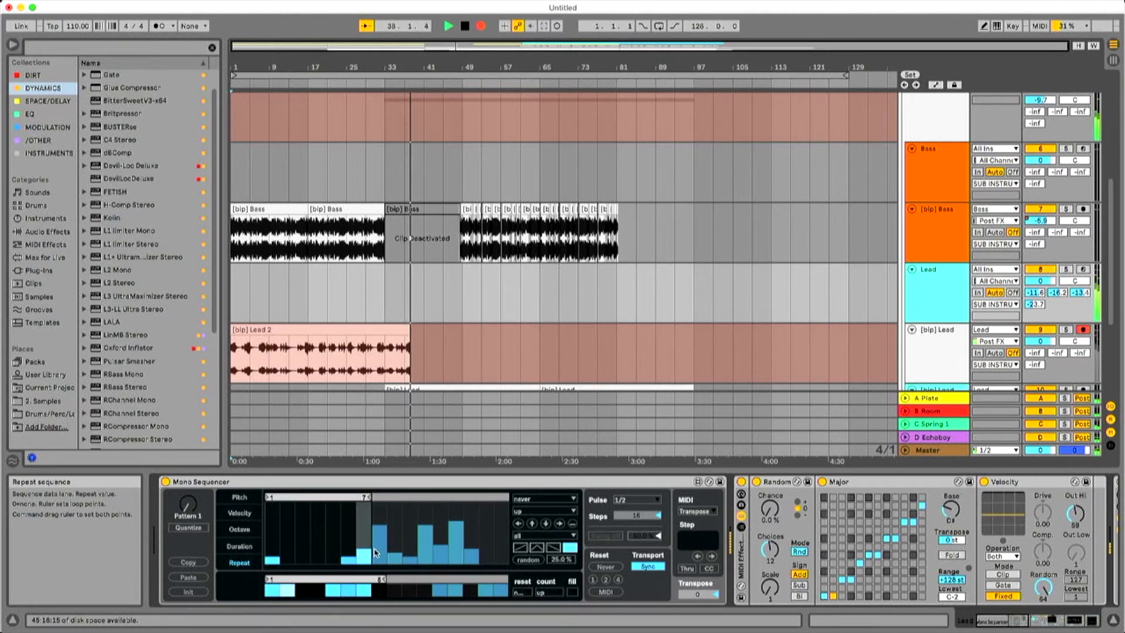
{"action": "left_click", "coordinate": [331, 539]}
{"action": "left_click", "coordinate": [314, 532]}
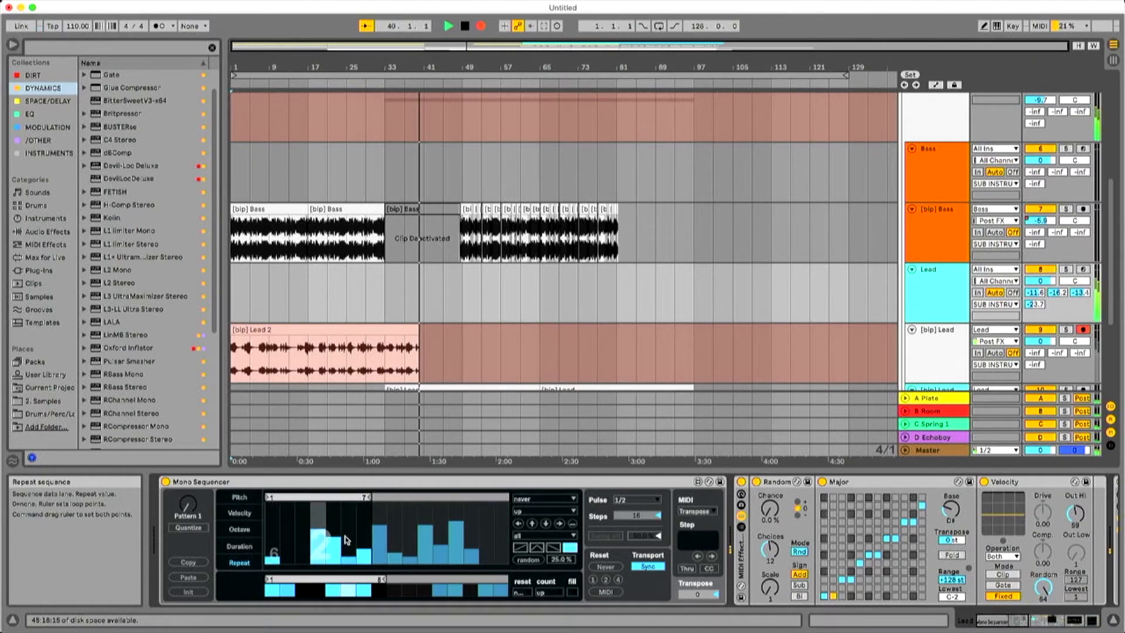
{"action": "left_click_drag", "start_coordinate": [320, 542], "coordinate": [334, 576]}
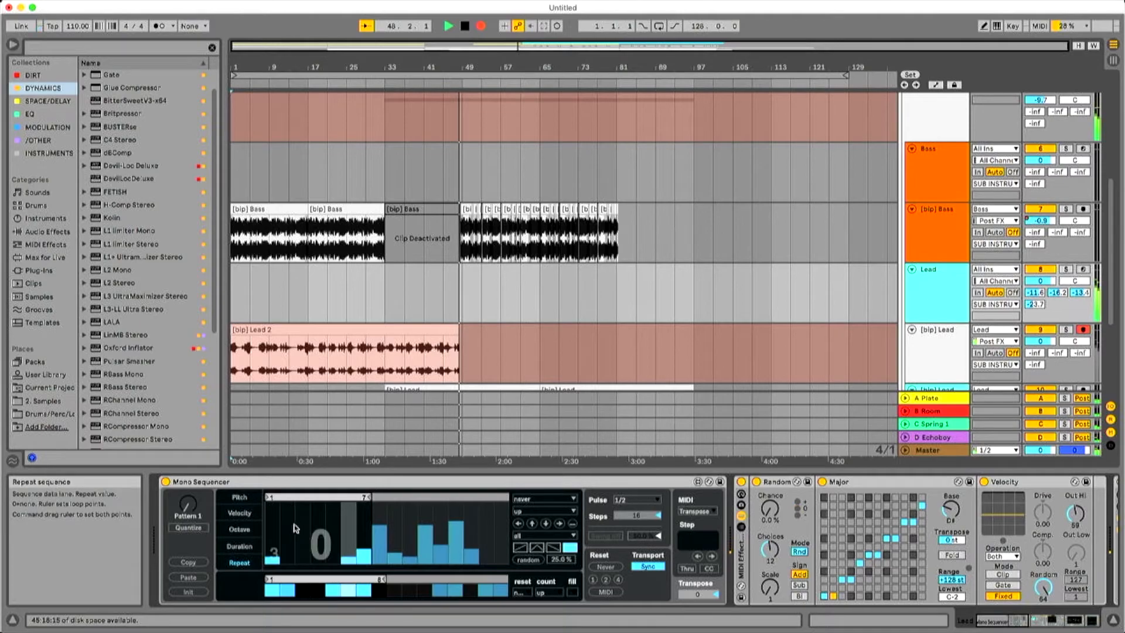
Raise octave values across the Mono Sequencer's octave lane, with higher peaks on steps 6, 11 and 13.
{"action": "left_click", "coordinate": [246, 498]}
{"action": "left_click", "coordinate": [239, 529]}
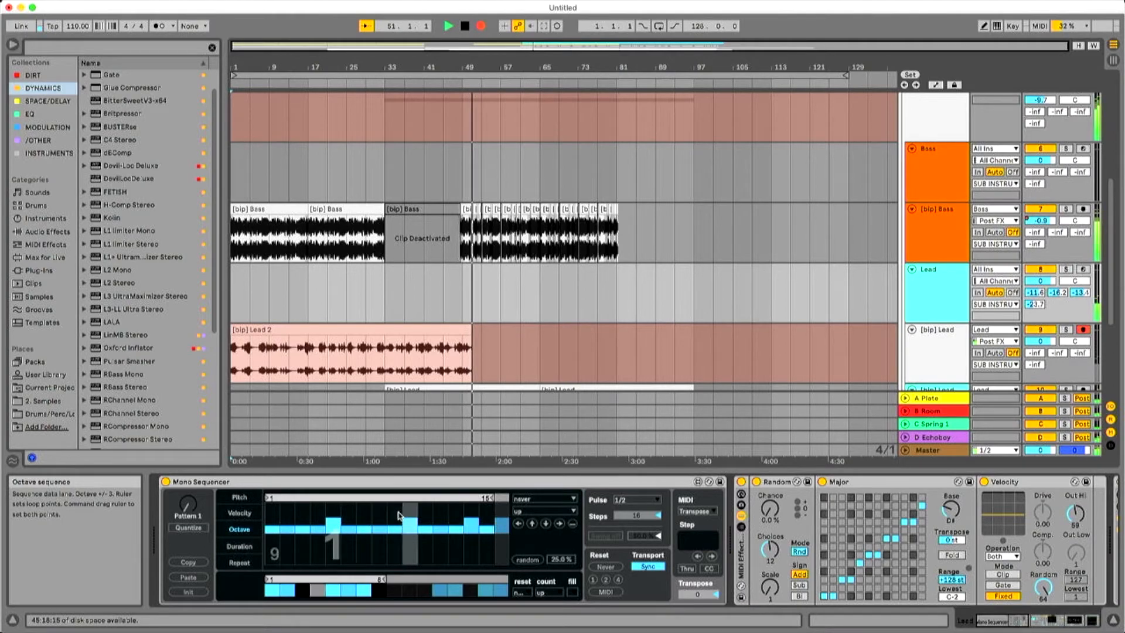
{"action": "left_click", "coordinate": [430, 510]}
{"action": "left_click_drag", "start_coordinate": [454, 516], "coordinate": [455, 509]}
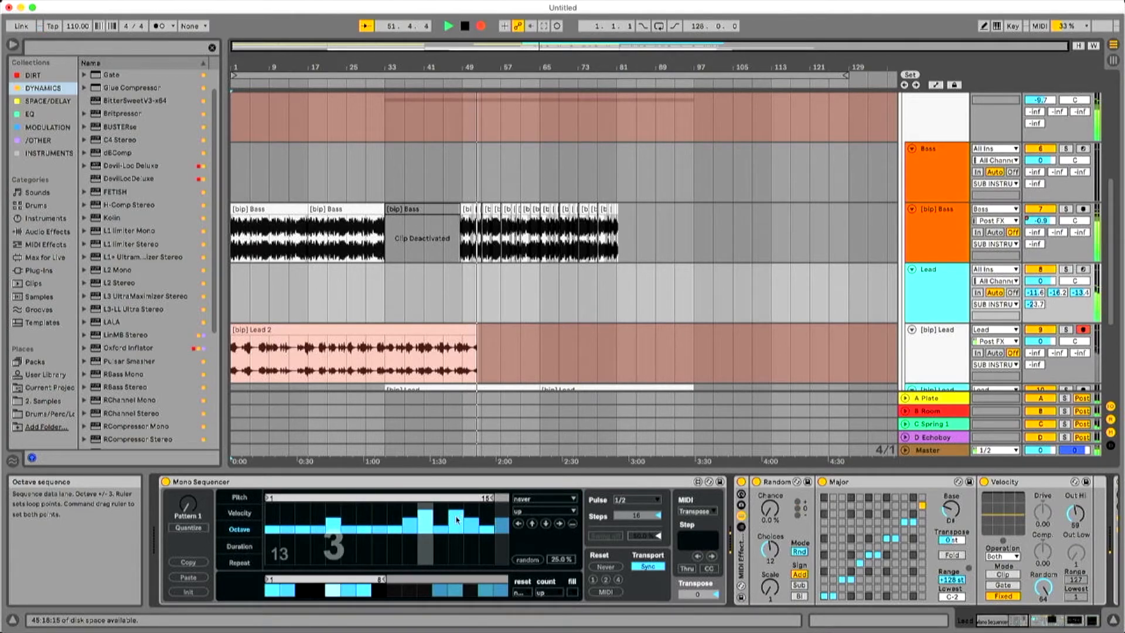
{"action": "left_click", "coordinate": [439, 514]}
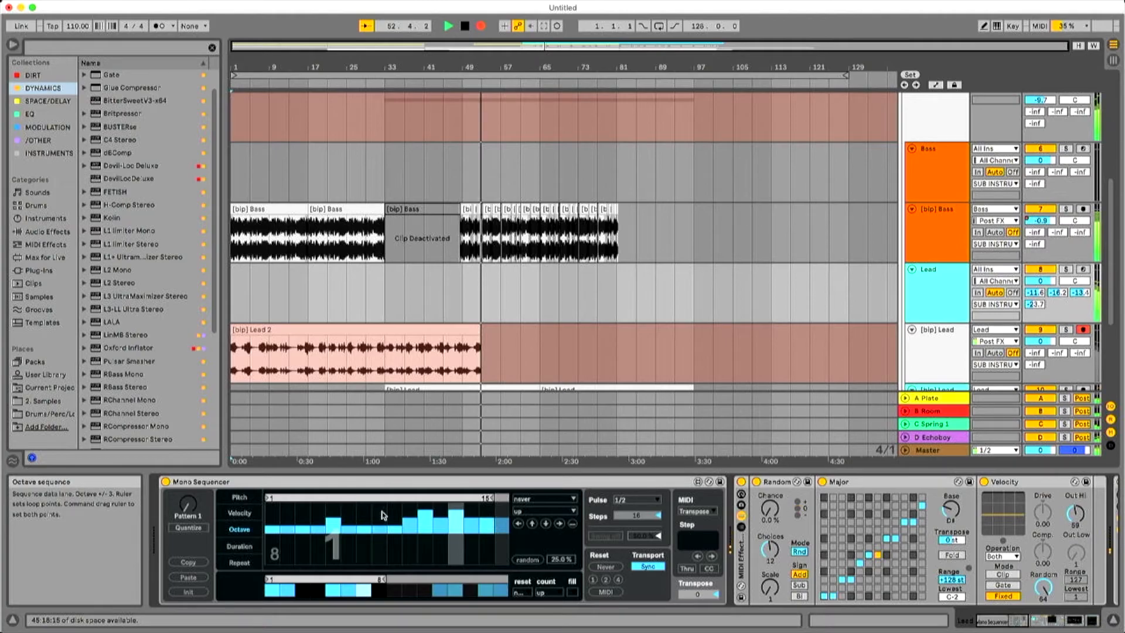
{"action": "left_click", "coordinate": [349, 513]}
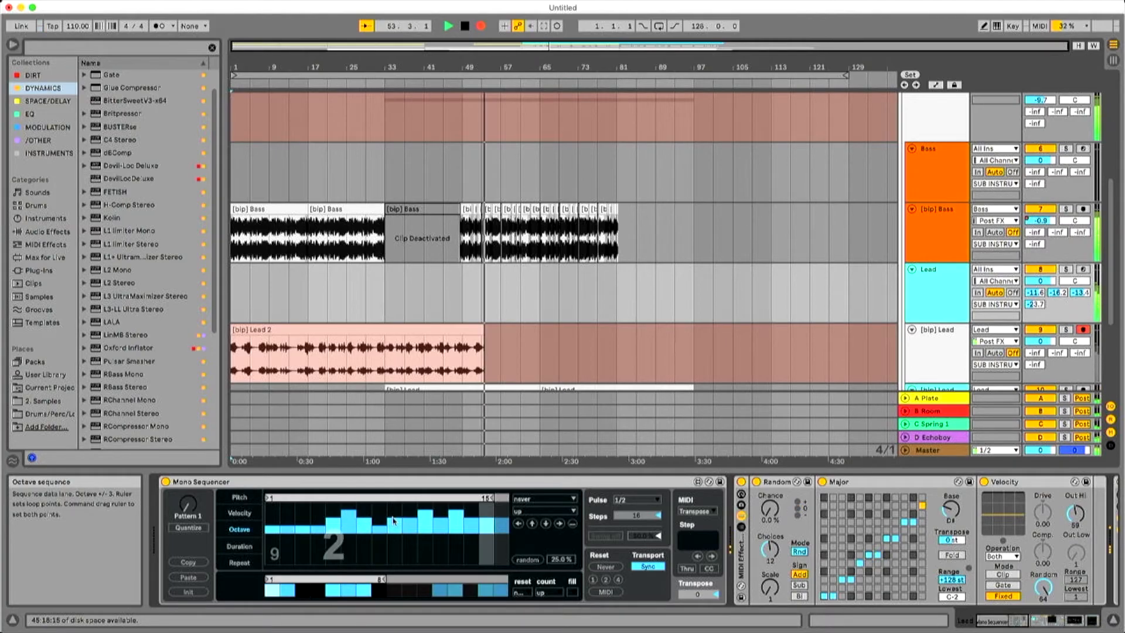
{"action": "left_click", "coordinate": [316, 518]}
{"action": "left_click", "coordinate": [280, 523]}
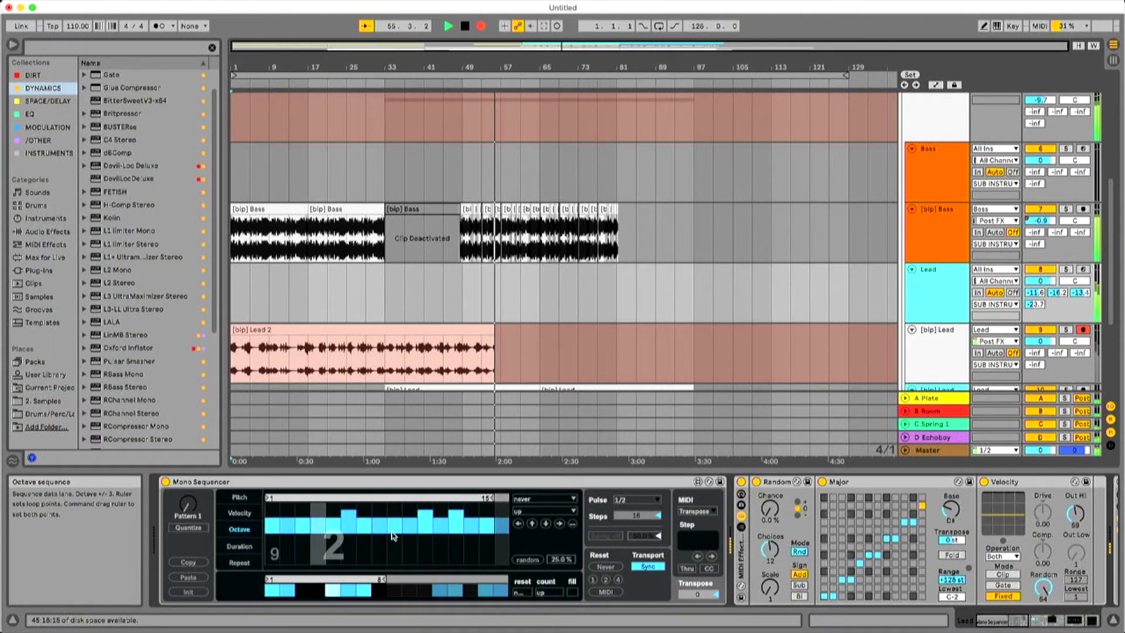
Raise the Mono Sequencer's repeat values on steps 2, 5 and 7.
{"action": "left_click", "coordinate": [239, 562]}
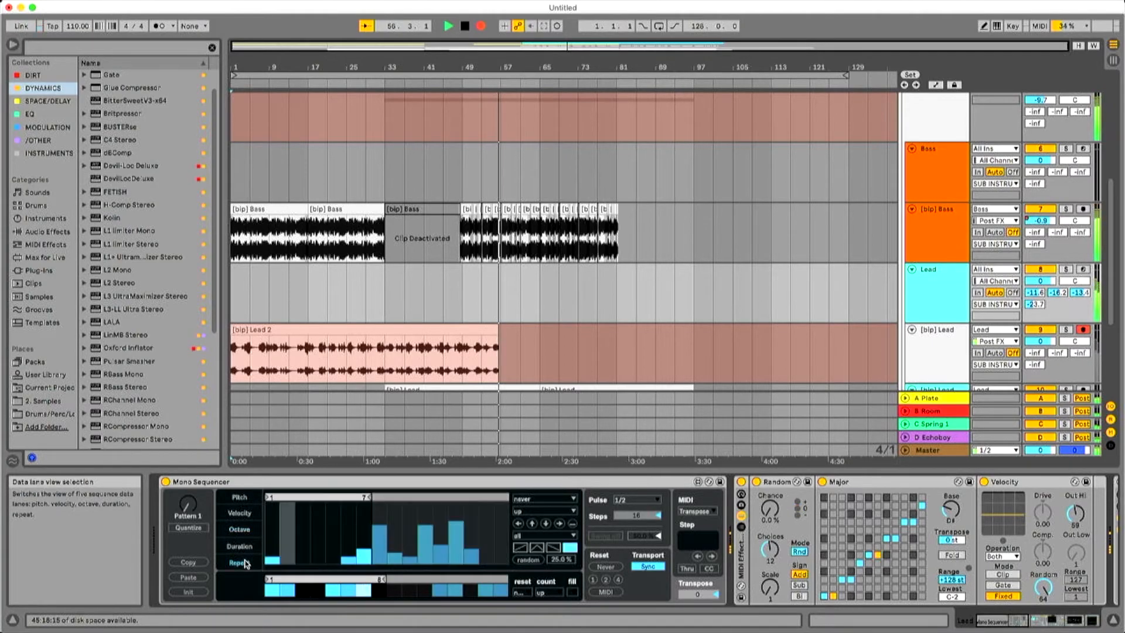
{"action": "left_click", "coordinate": [362, 537]}
{"action": "left_click", "coordinate": [336, 545]}
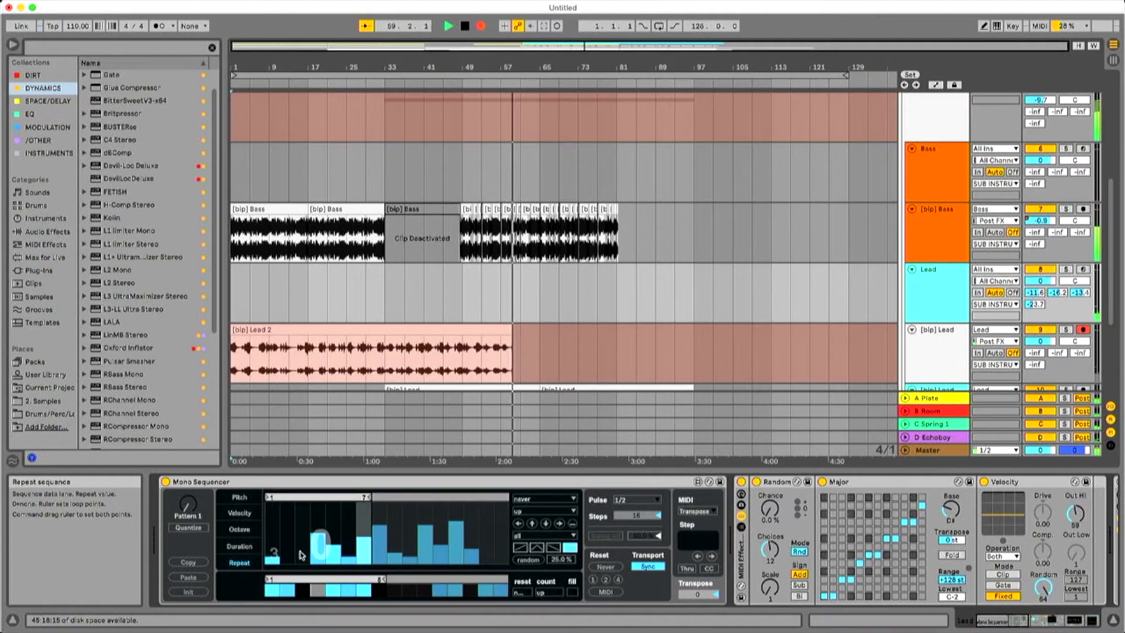
{"action": "left_click", "coordinate": [291, 538]}
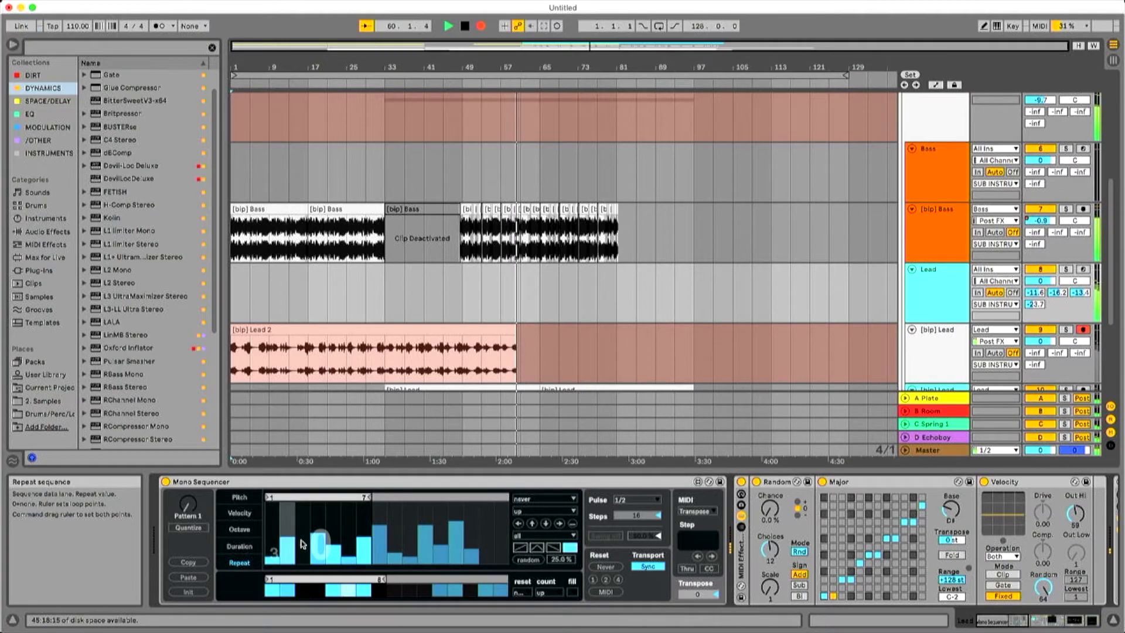
Extend the repeat loop to nine steps and clear the repeats on steps 4 and 6.
{"action": "left_click_drag", "start_coordinate": [313, 585], "coordinate": [319, 578]}
{"action": "left_click_drag", "start_coordinate": [370, 498], "coordinate": [403, 502]}
{"action": "left_click", "coordinate": [349, 558]}
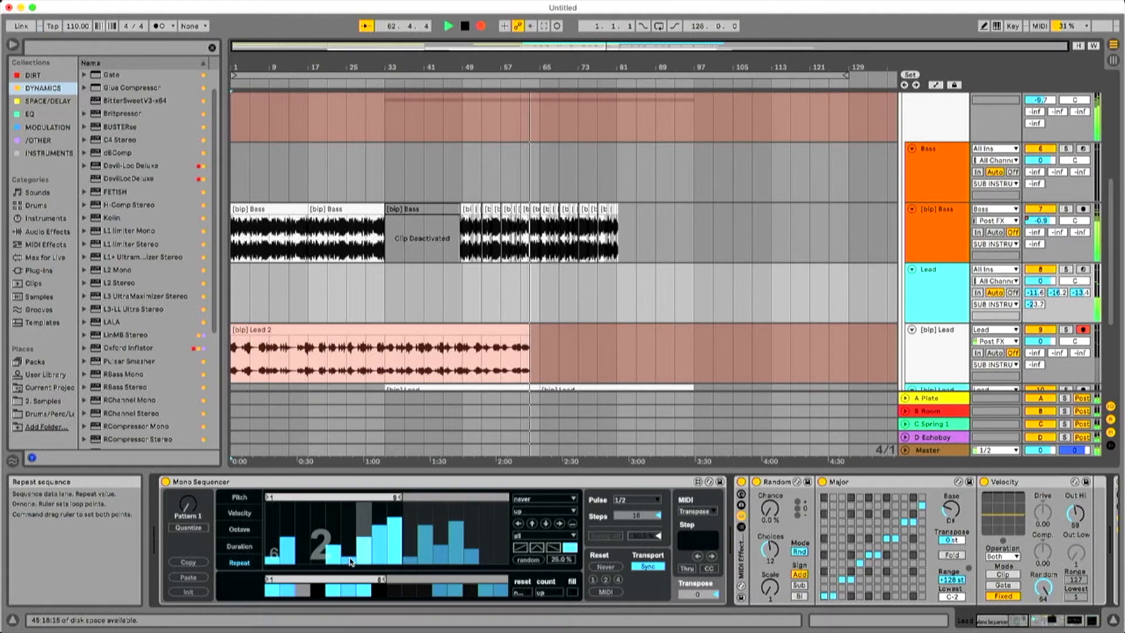
{"action": "left_click_drag", "start_coordinate": [349, 561], "coordinate": [353, 611]}
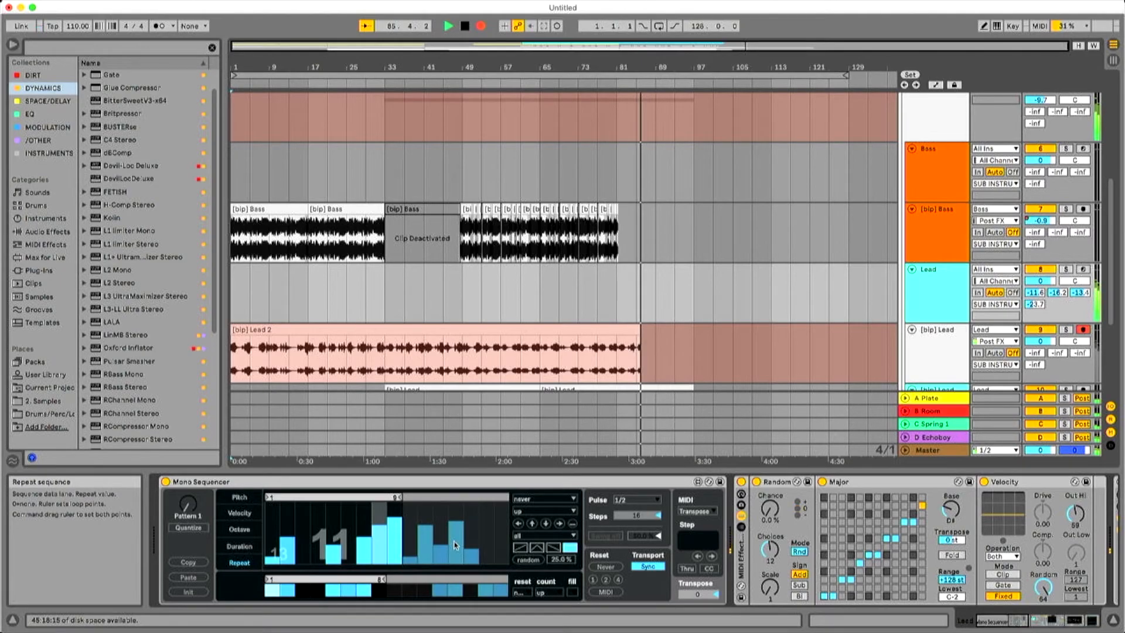
Raise the Mono Sequencer's pitch values on steps 2 and 4 to high peaks.
{"action": "scroll", "coordinate": [703, 350], "scroll_direction": "down", "scroll_amount": 5}
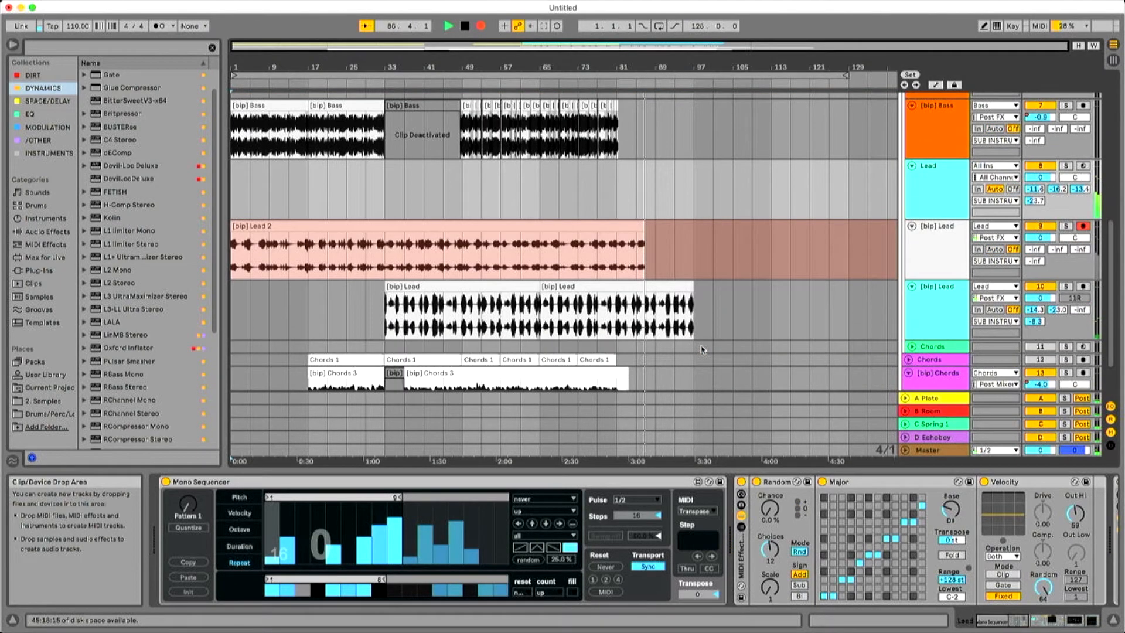
{"action": "scroll", "coordinate": [703, 350], "scroll_direction": "down", "scroll_amount": 2}
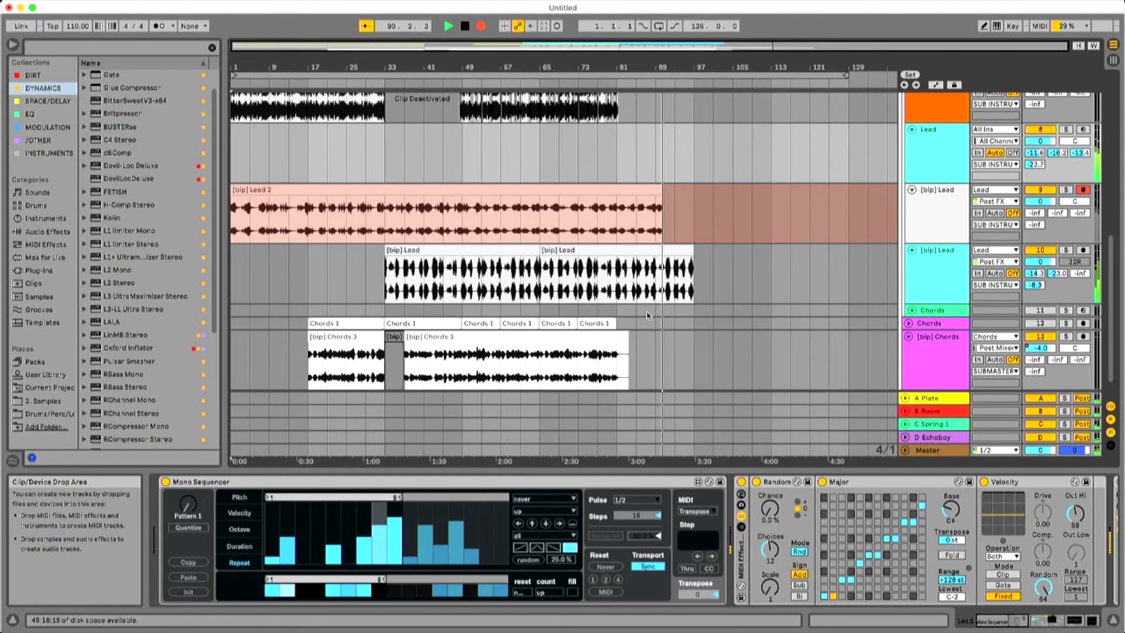
{"action": "left_click", "coordinate": [240, 497]}
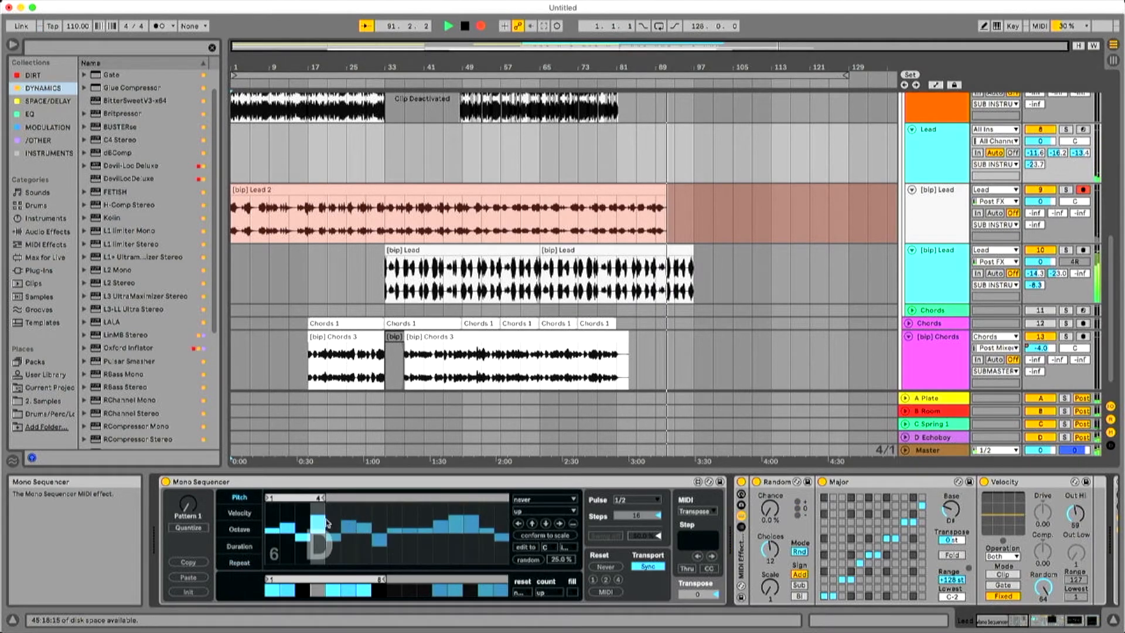
{"action": "left_click_drag", "start_coordinate": [319, 518], "coordinate": [319, 504]}
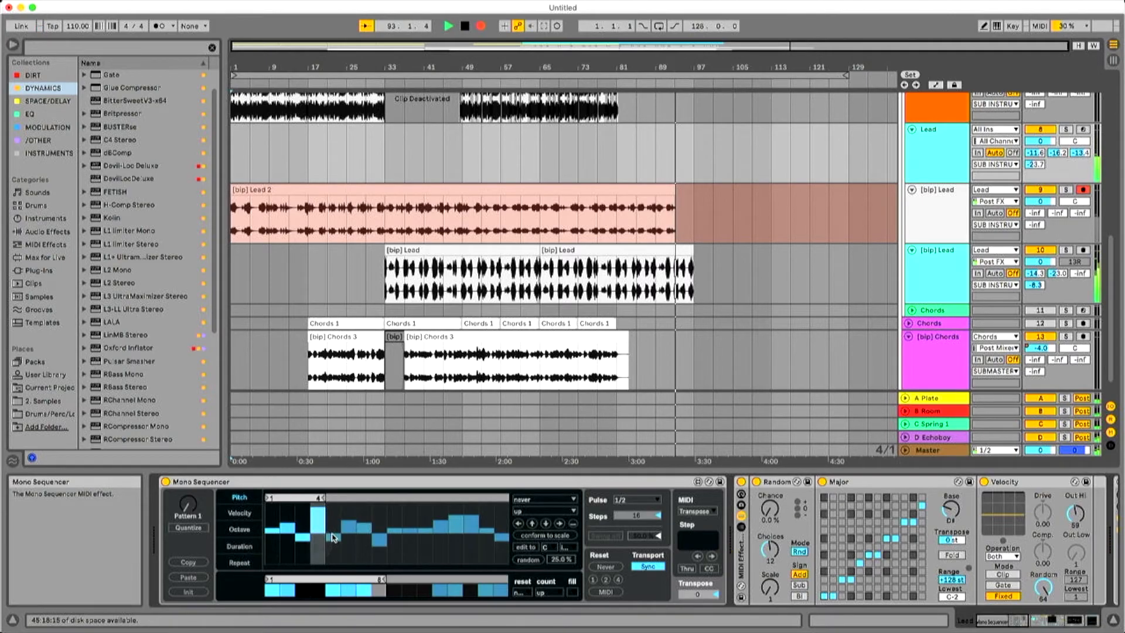
{"action": "left_click_drag", "start_coordinate": [287, 525], "coordinate": [287, 504]}
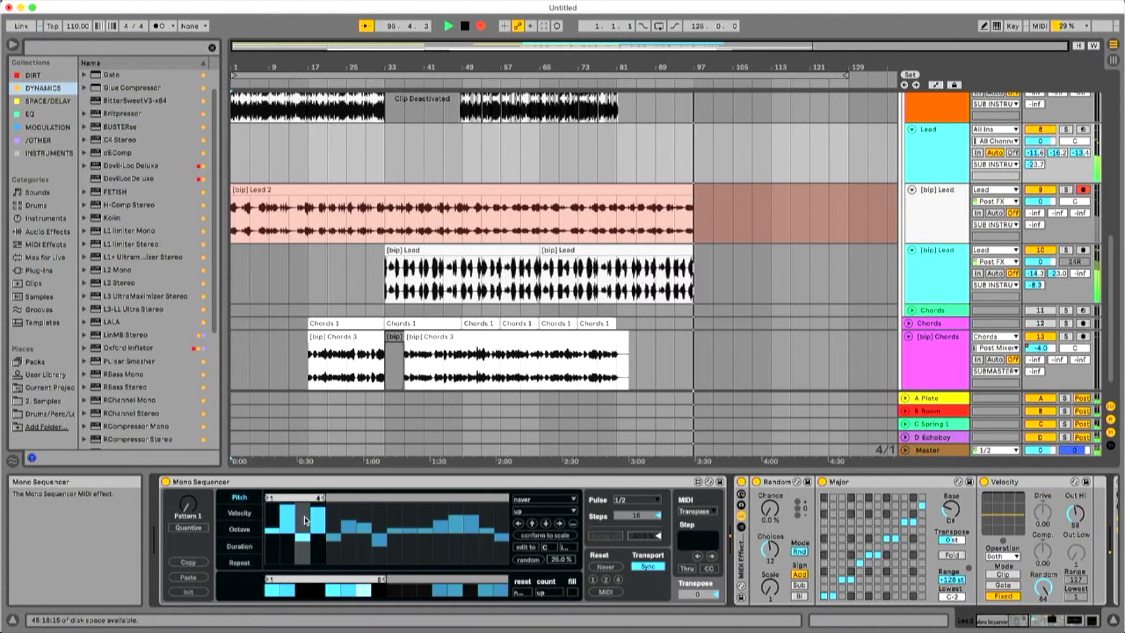
Stop the recording at about bar 97, return to the start of the arrangement and disarm the first [bip] Lead track.
{"action": "key", "text": "space"}
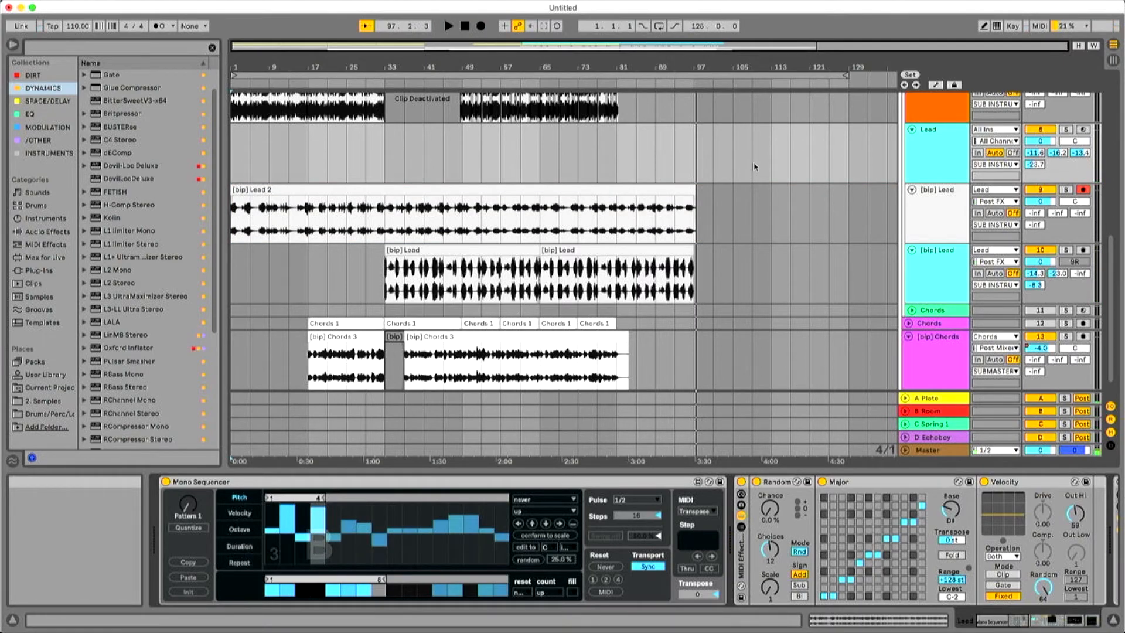
{"action": "left_click", "coordinate": [237, 167]}
{"action": "scroll", "coordinate": [378, 180], "scroll_direction": "up", "scroll_amount": 6}
{"action": "scroll", "coordinate": [362, 173], "scroll_direction": "down", "scroll_amount": 7}
{"action": "scroll", "coordinate": [362, 174], "scroll_direction": "down", "scroll_amount": 1}
{"action": "left_click", "coordinate": [1084, 160]}
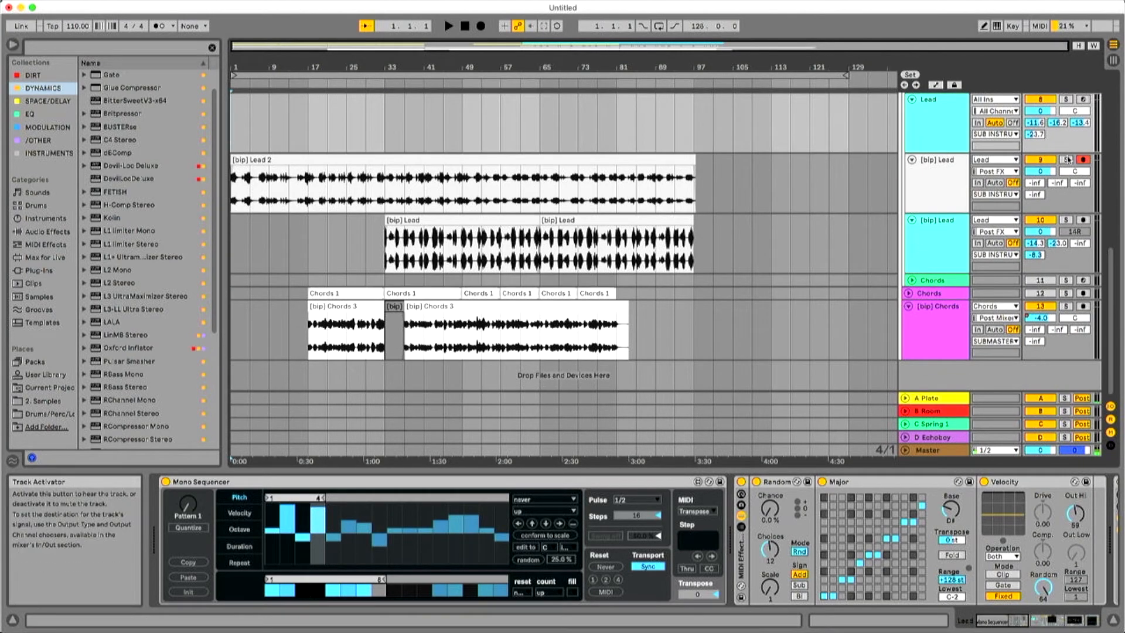
Look over the Vox, Drums, Bass, Lead and Chords tracks and check sections of the recorded [bip] Lead 2 clip.
{"action": "scroll", "coordinate": [873, 185], "scroll_direction": "up", "scroll_amount": 10}
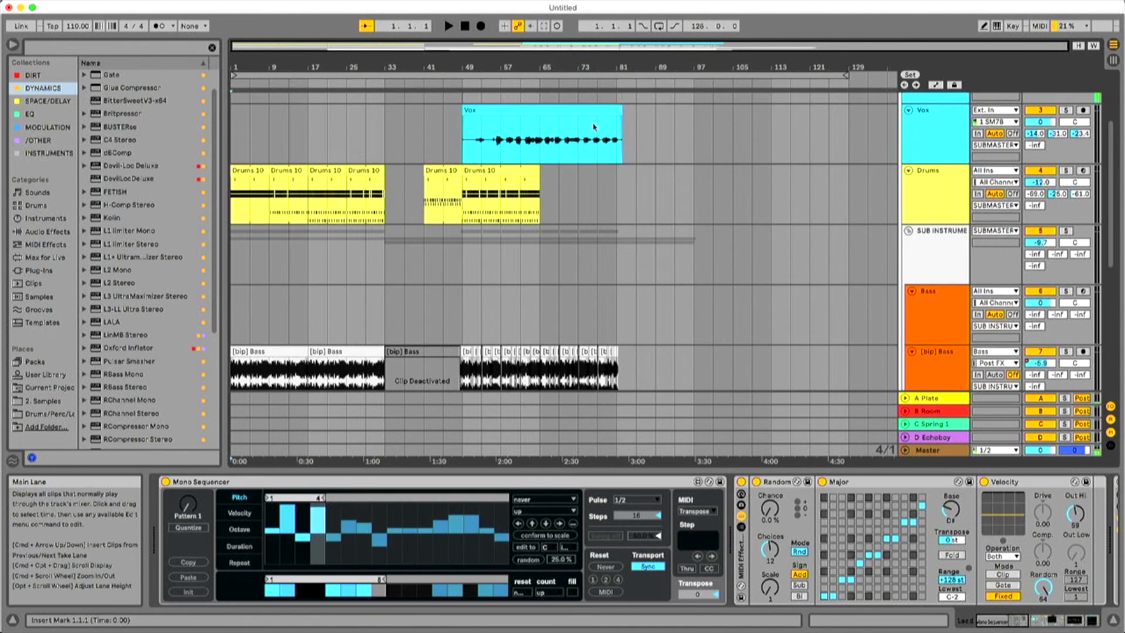
{"action": "scroll", "coordinate": [583, 204], "scroll_direction": "down", "scroll_amount": 10}
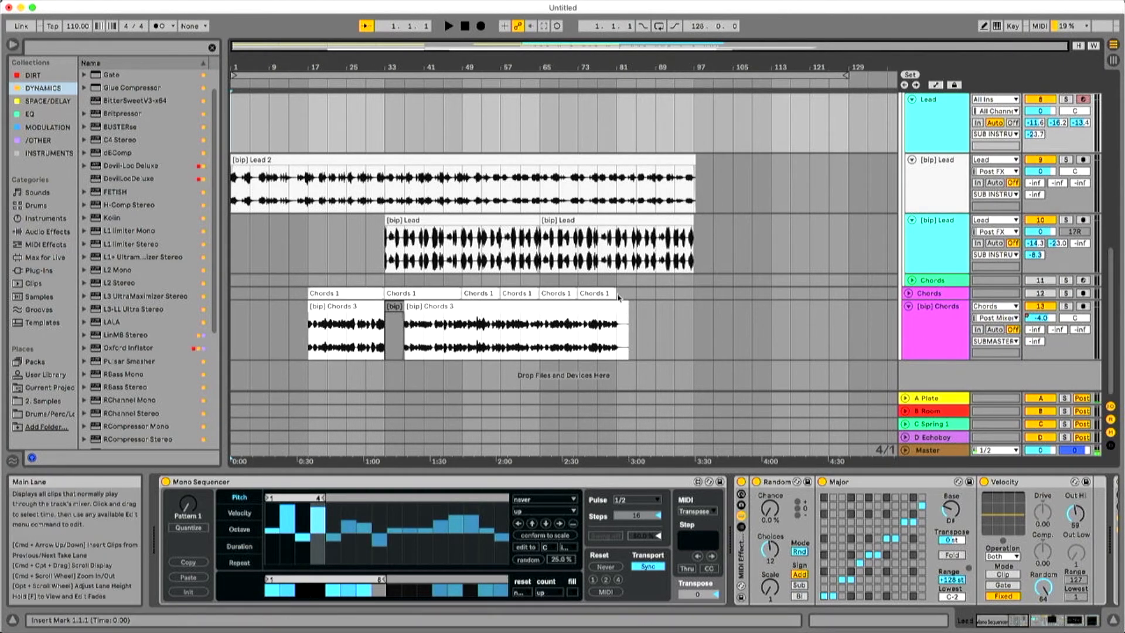
{"action": "scroll", "coordinate": [571, 300], "scroll_direction": "up", "scroll_amount": 2}
{"action": "scroll", "coordinate": [571, 300], "scroll_direction": "up", "scroll_amount": 2}
{"action": "scroll", "coordinate": [586, 269], "scroll_direction": "down", "scroll_amount": 4}
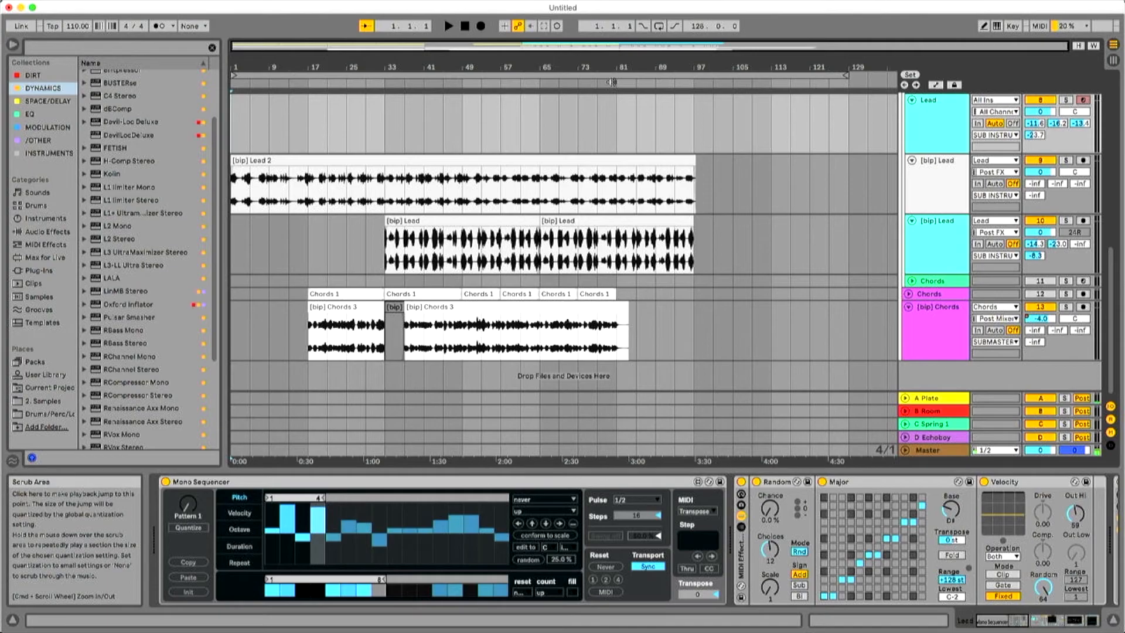
{"action": "scroll", "coordinate": [474, 110], "scroll_direction": "up", "scroll_amount": 6}
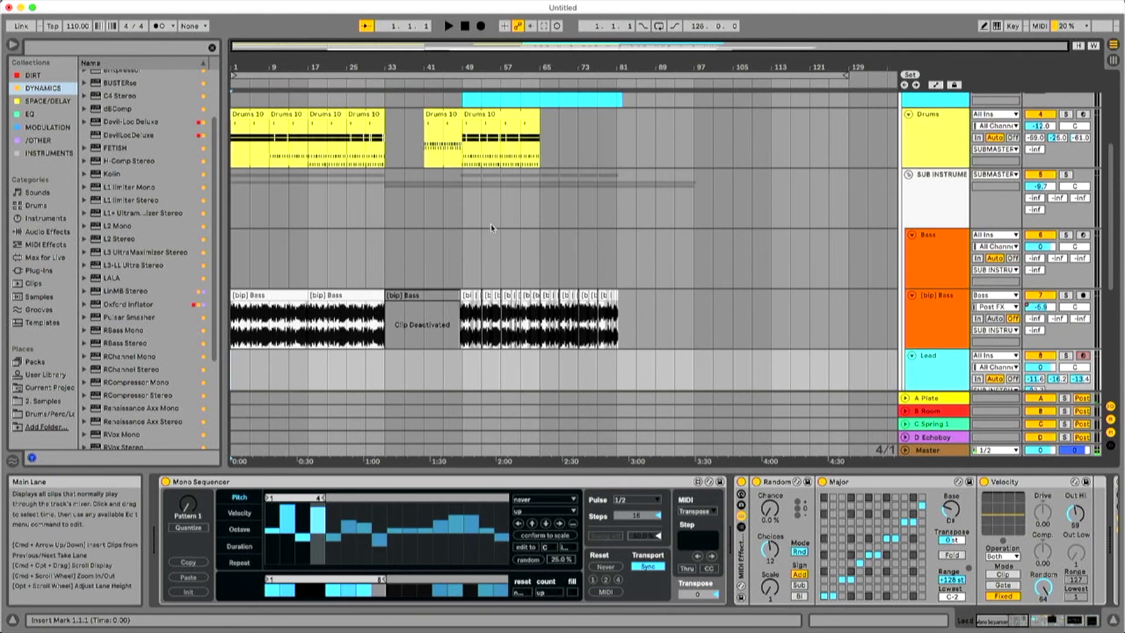
{"action": "scroll", "coordinate": [447, 206], "scroll_direction": "down", "scroll_amount": 3}
{"action": "scroll", "coordinate": [412, 244], "scroll_direction": "down", "scroll_amount": 3}
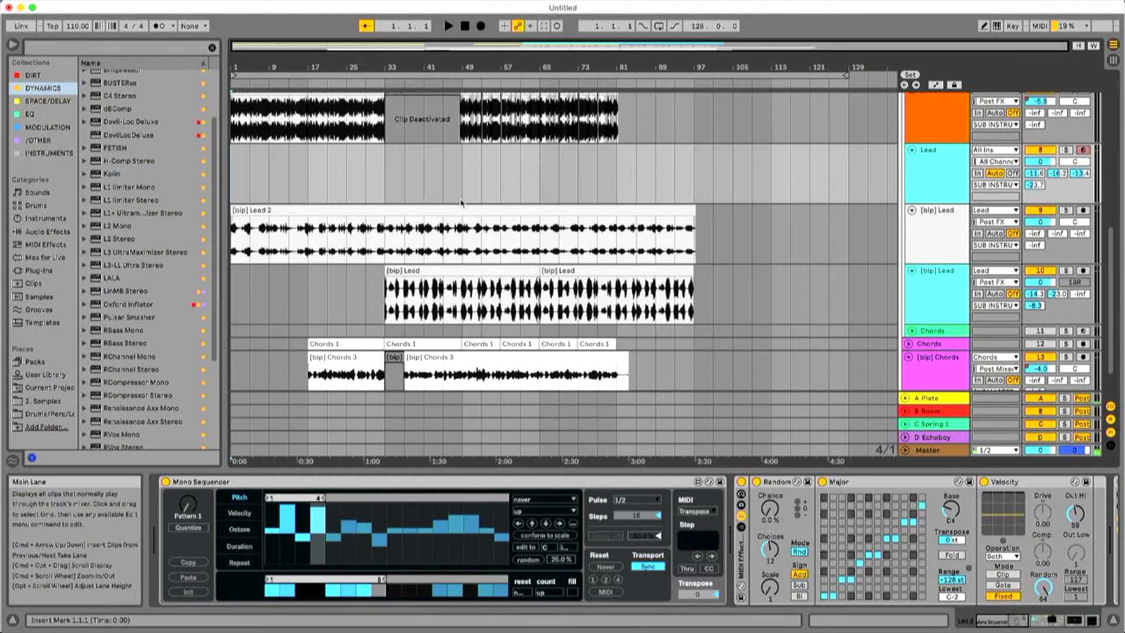
{"action": "left_click", "coordinate": [442, 232]}
{"action": "left_click_drag", "start_coordinate": [387, 233], "coordinate": [615, 234]}
{"action": "left_click", "coordinate": [713, 234]}
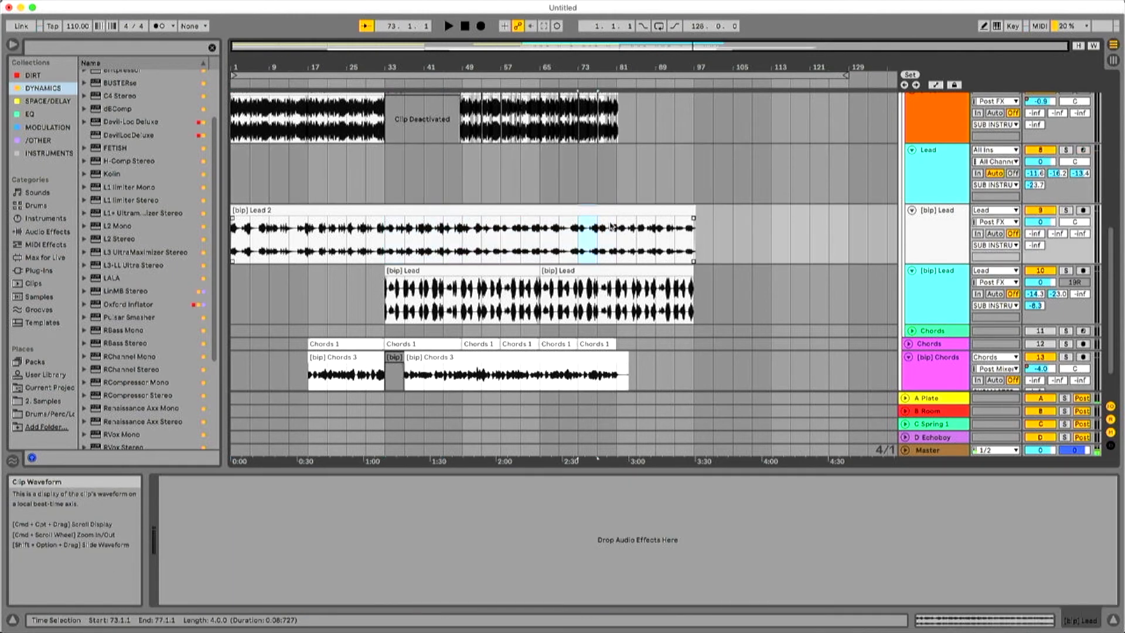
{"action": "left_click", "coordinate": [578, 246]}
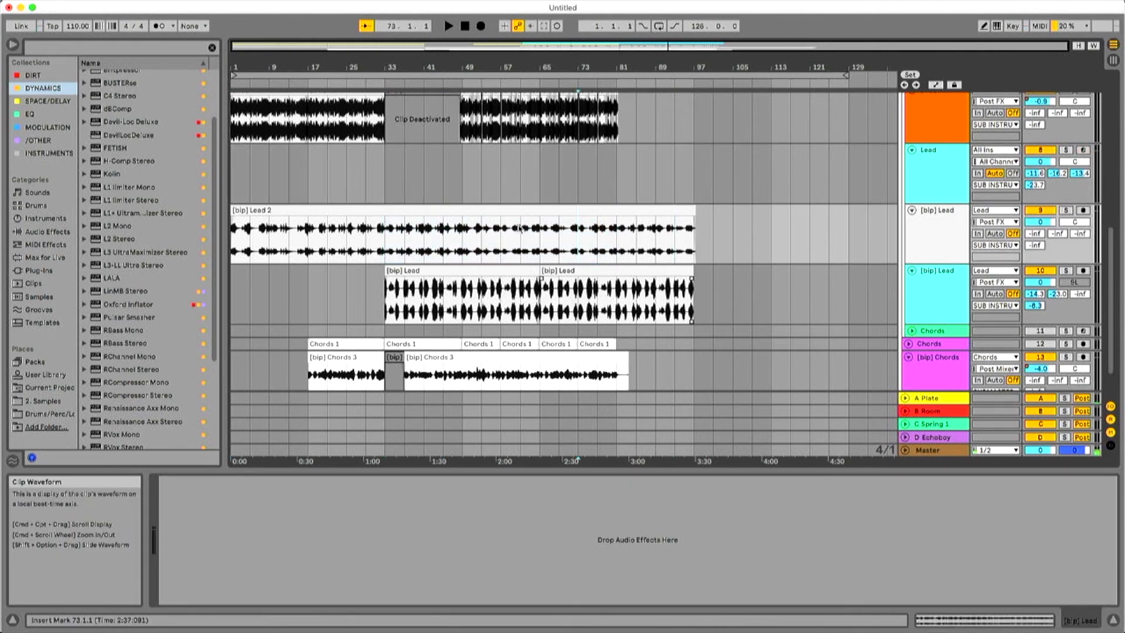
Shorten the arrangement loop to 100 bars, ending at bar 101.
{"action": "scroll", "coordinate": [527, 234], "scroll_direction": "down", "scroll_amount": 3}
{"action": "scroll", "coordinate": [525, 214], "scroll_direction": "up", "scroll_amount": 10}
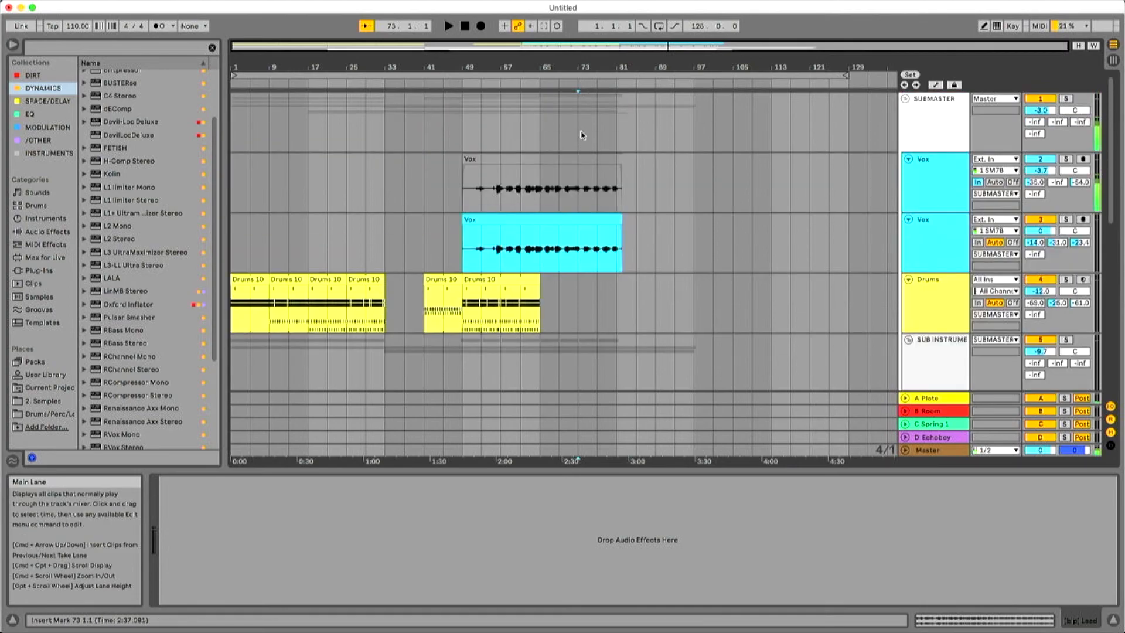
{"action": "mouse_move", "coordinate": [548, 67]}
{"action": "left_mouse_down"}
{"action": "mouse_move", "coordinate": [549, 79]}
{"action": "mouse_move", "coordinate": [548, 67]}
{"action": "left_mouse_up"}
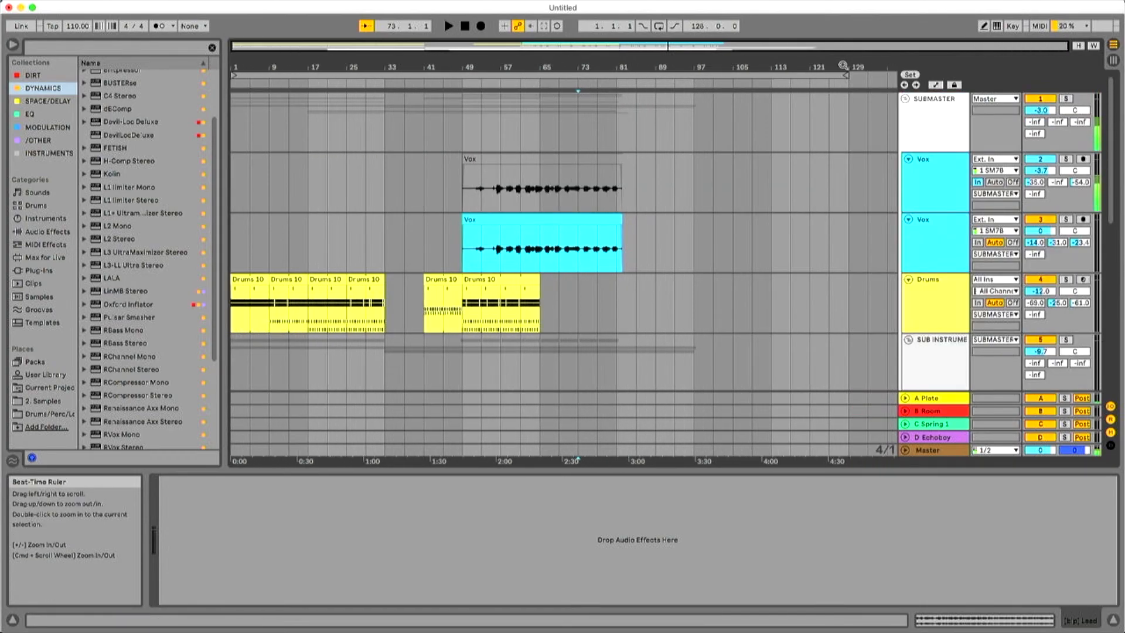
{"action": "left_click_drag", "start_coordinate": [845, 75], "coordinate": [707, 81]}
Fade out the last clips on both [bip] Lead tracks from about bar 81 to their ends.
{"action": "scroll", "coordinate": [716, 118], "scroll_direction": "down", "scroll_amount": 2}
{"action": "scroll", "coordinate": [715, 120], "scroll_direction": "down", "scroll_amount": 8}
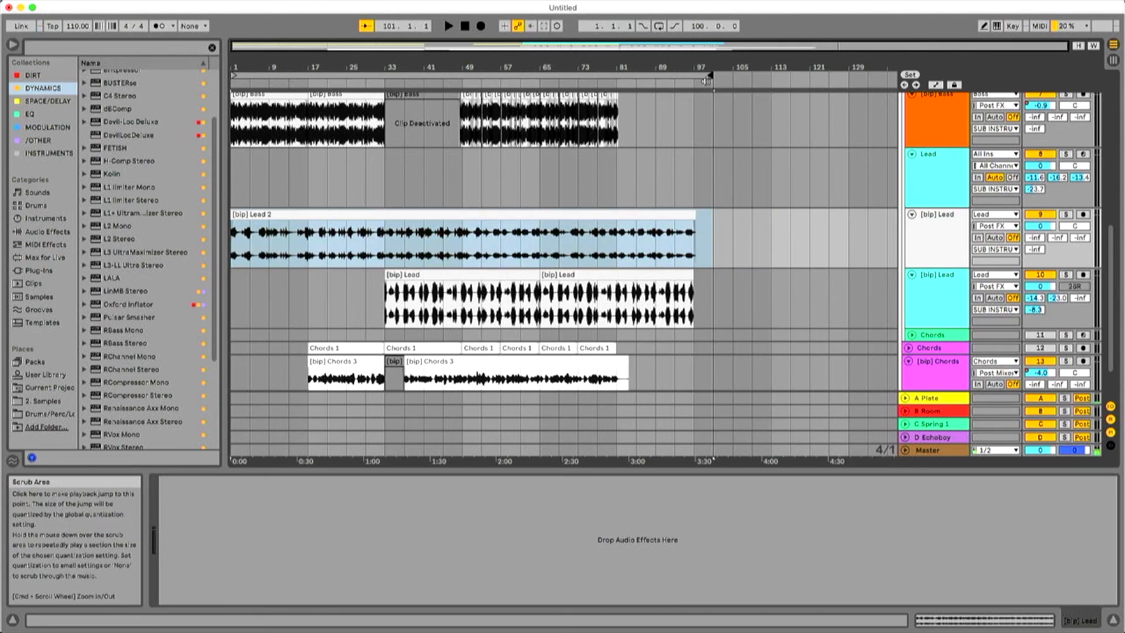
{"action": "left_click_drag", "start_coordinate": [693, 221], "coordinate": [620, 229]}
{"action": "left_click_drag", "start_coordinate": [691, 281], "coordinate": [619, 284]}
{"action": "left_click", "coordinate": [774, 278]}
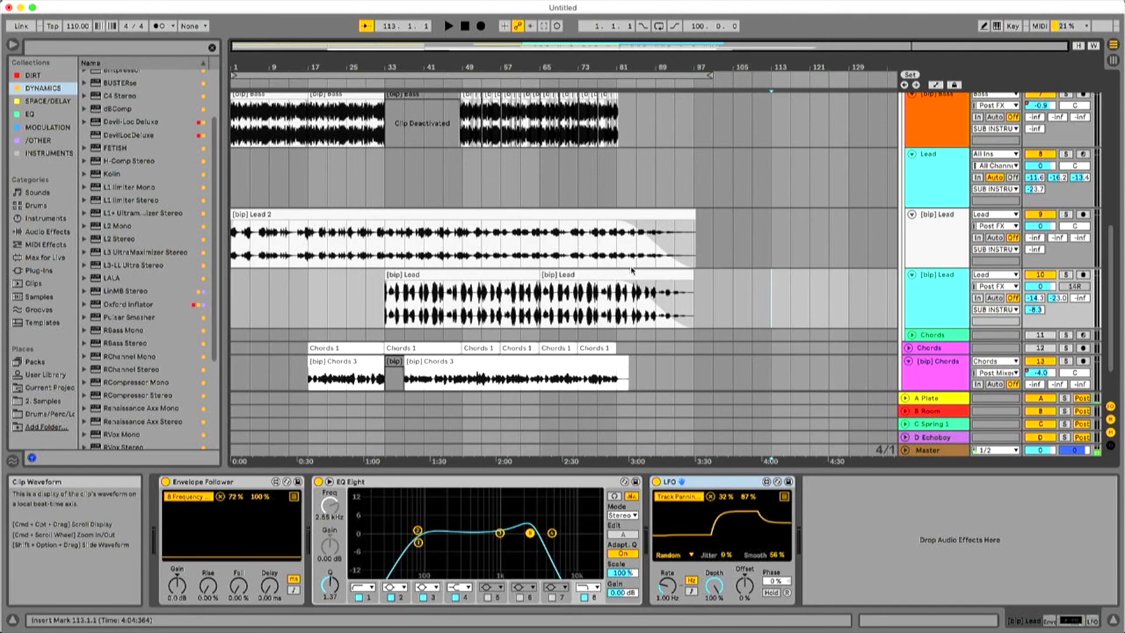
Deactivate all devices in the Lead track's chain, from the Mono Sequencer through the Compressor.
{"action": "left_click", "coordinate": [942, 171]}
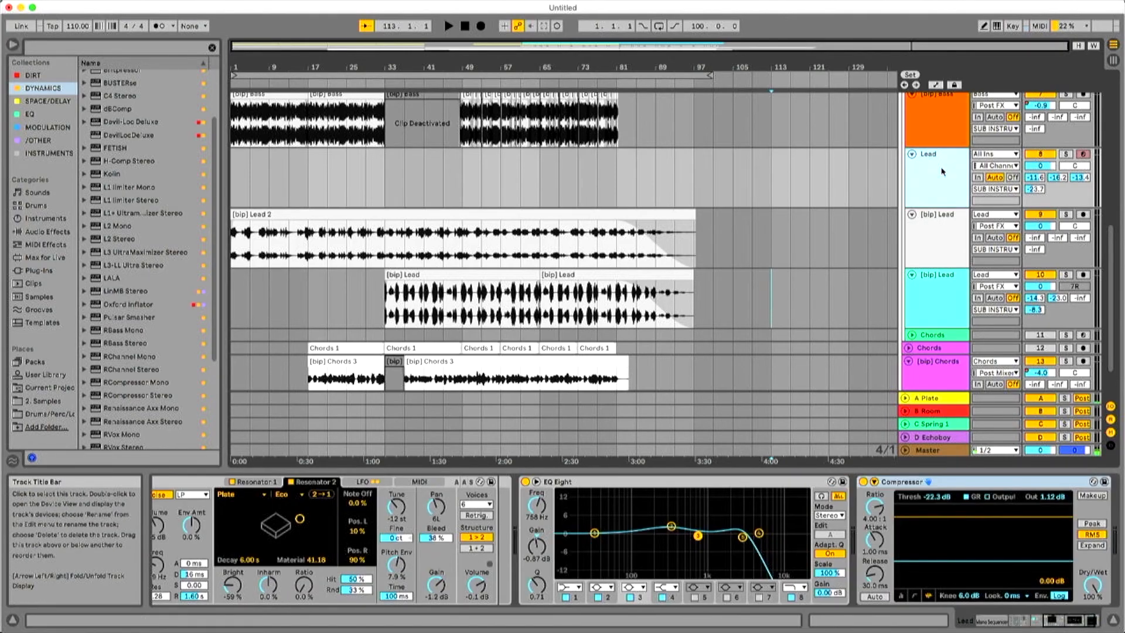
{"action": "left_click_drag", "start_coordinate": [1055, 619], "coordinate": [967, 613]}
{"action": "left_click", "coordinate": [443, 483]}
{"action": "key", "text": "super+a"}
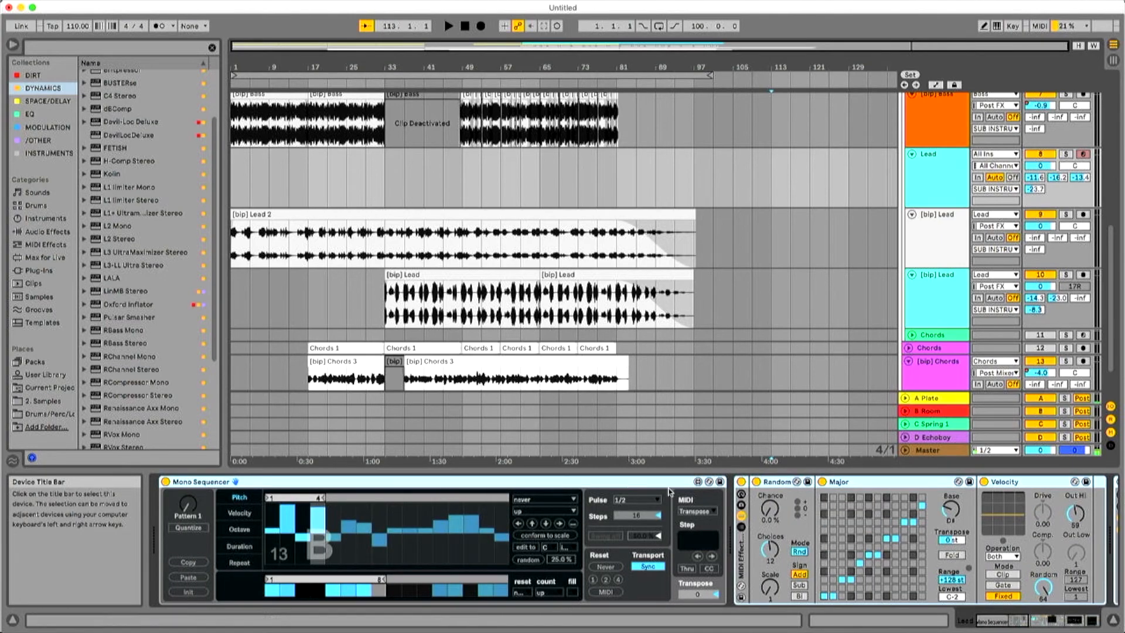
{"action": "left_click", "coordinate": [740, 482]}
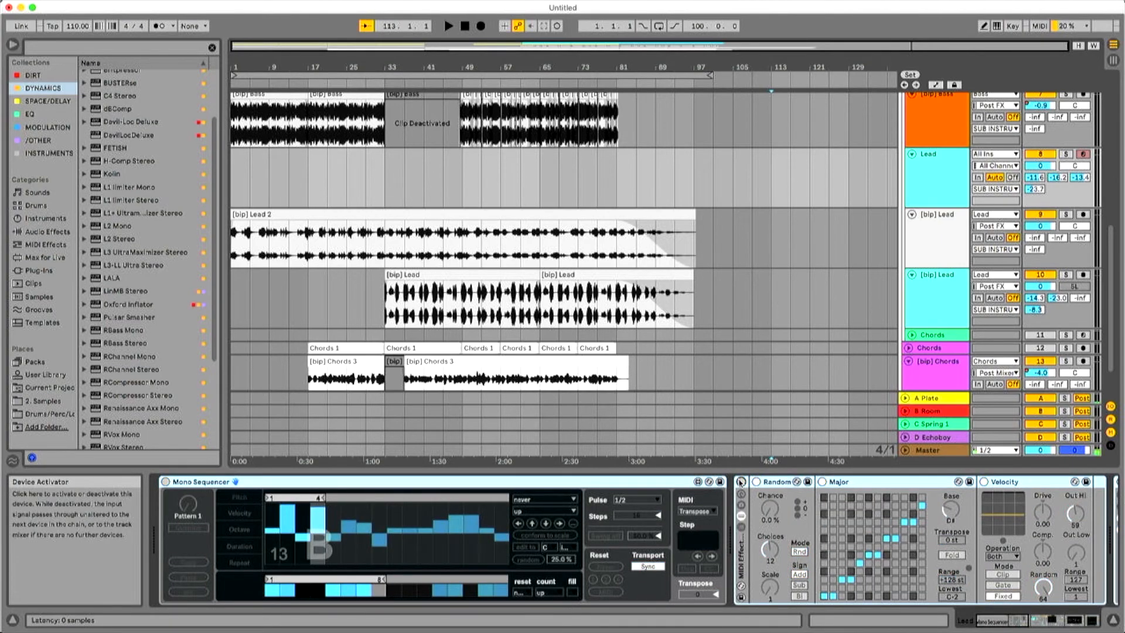
{"action": "left_click", "coordinate": [1070, 624]}
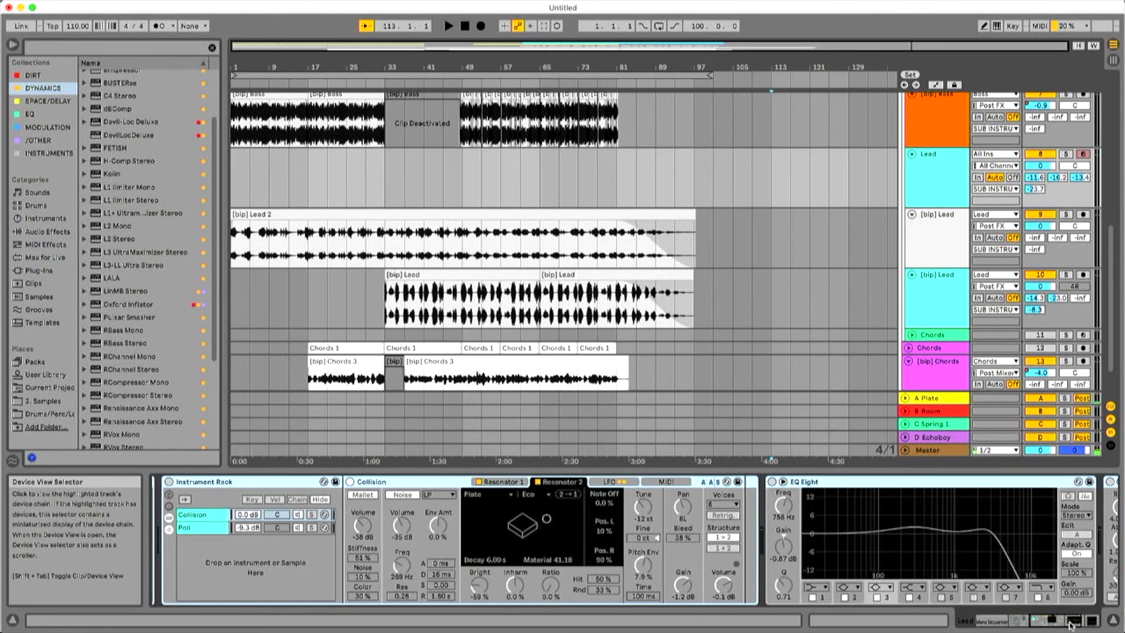
{"action": "left_click_drag", "start_coordinate": [1080, 625], "coordinate": [1091, 620]}
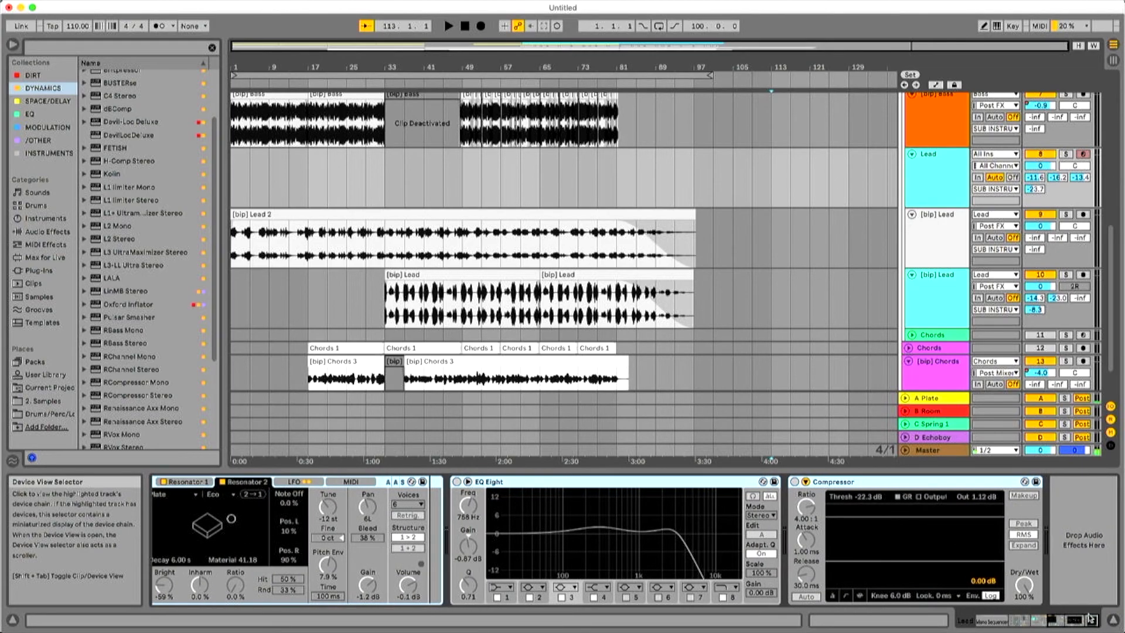
Review the arrangement from the Vox tracks down to the faded leads and the end of the [bip] Chords clips.
{"action": "left_click", "coordinate": [843, 368]}
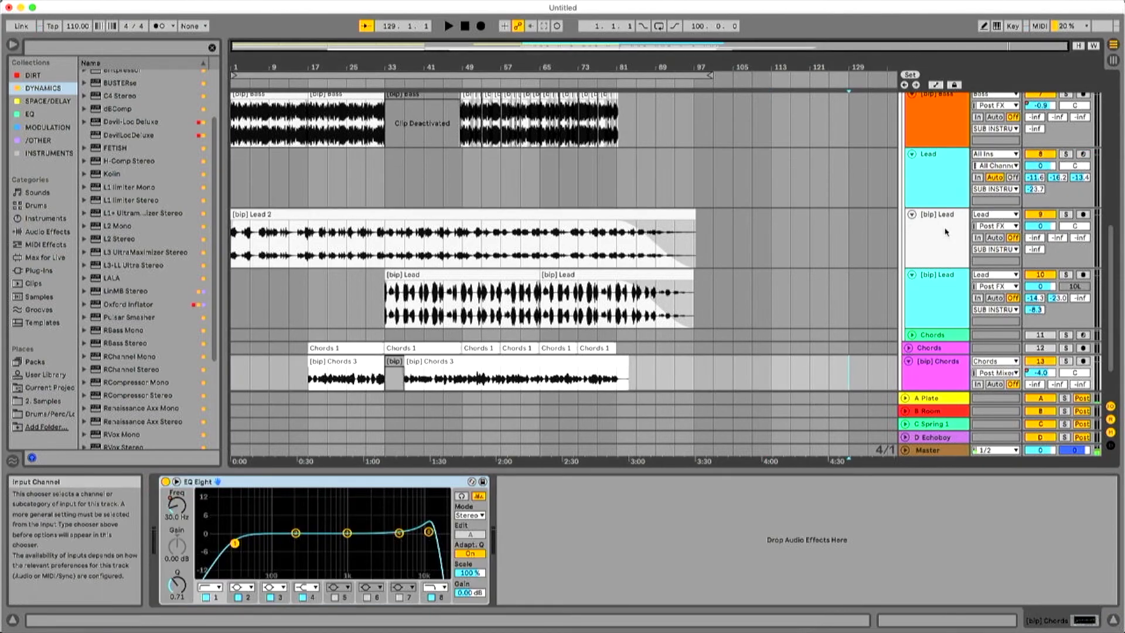
{"action": "left_click", "coordinate": [950, 240]}
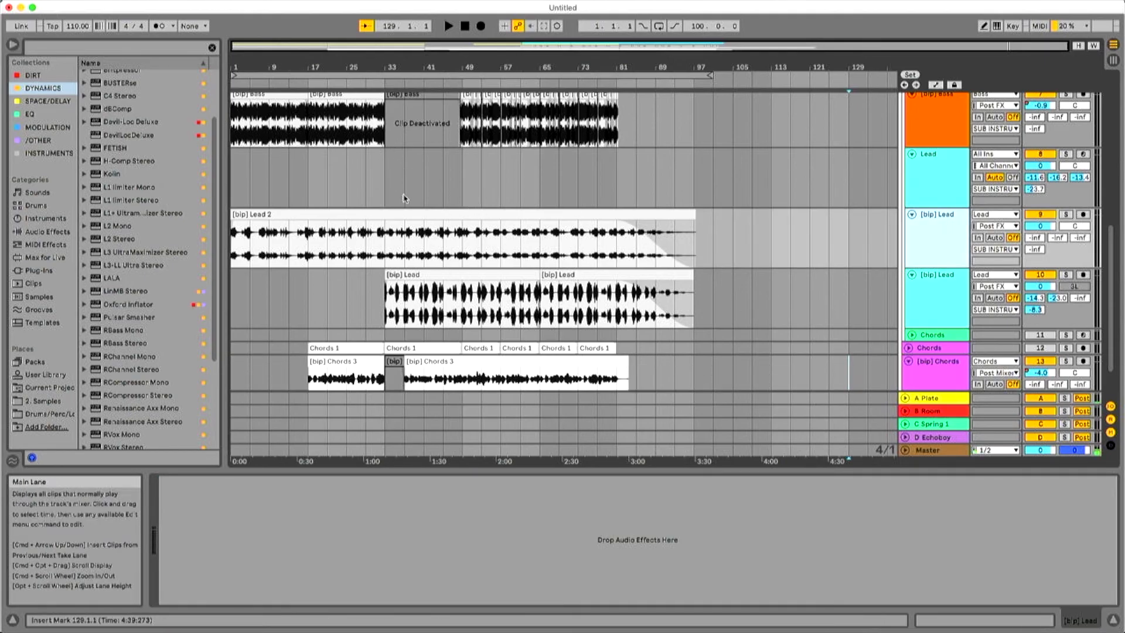
{"action": "scroll", "coordinate": [375, 205], "scroll_direction": "up", "scroll_amount": 5}
{"action": "scroll", "coordinate": [328, 225], "scroll_direction": "up", "scroll_amount": 5}
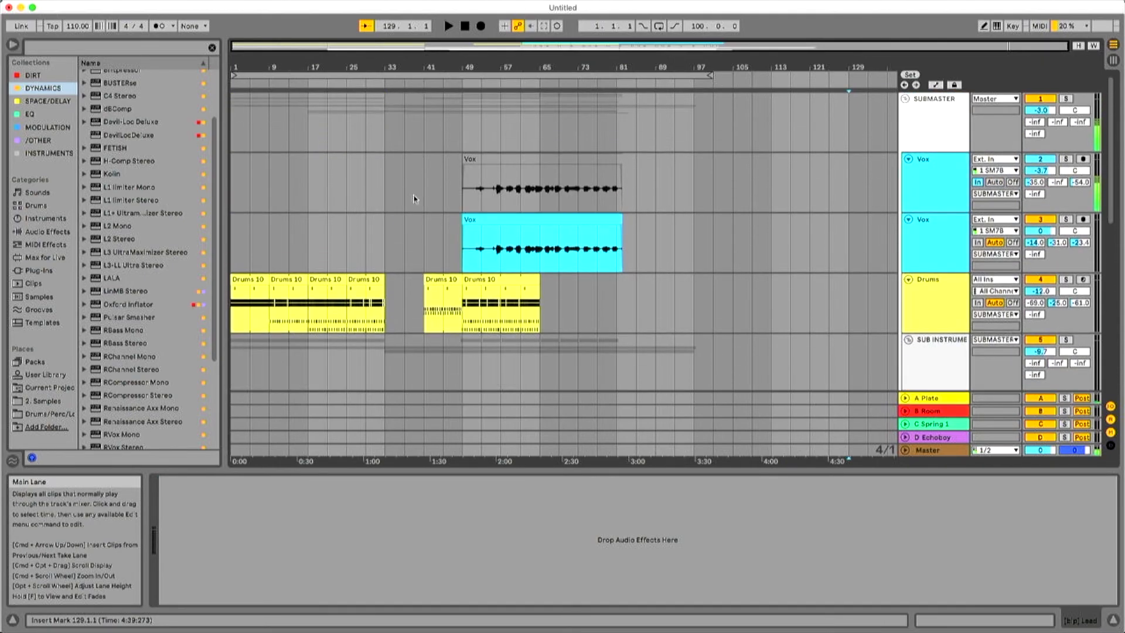
{"action": "scroll", "coordinate": [422, 199], "scroll_direction": "down", "scroll_amount": 10}
{"action": "scroll", "coordinate": [438, 213], "scroll_direction": "down", "scroll_amount": 3}
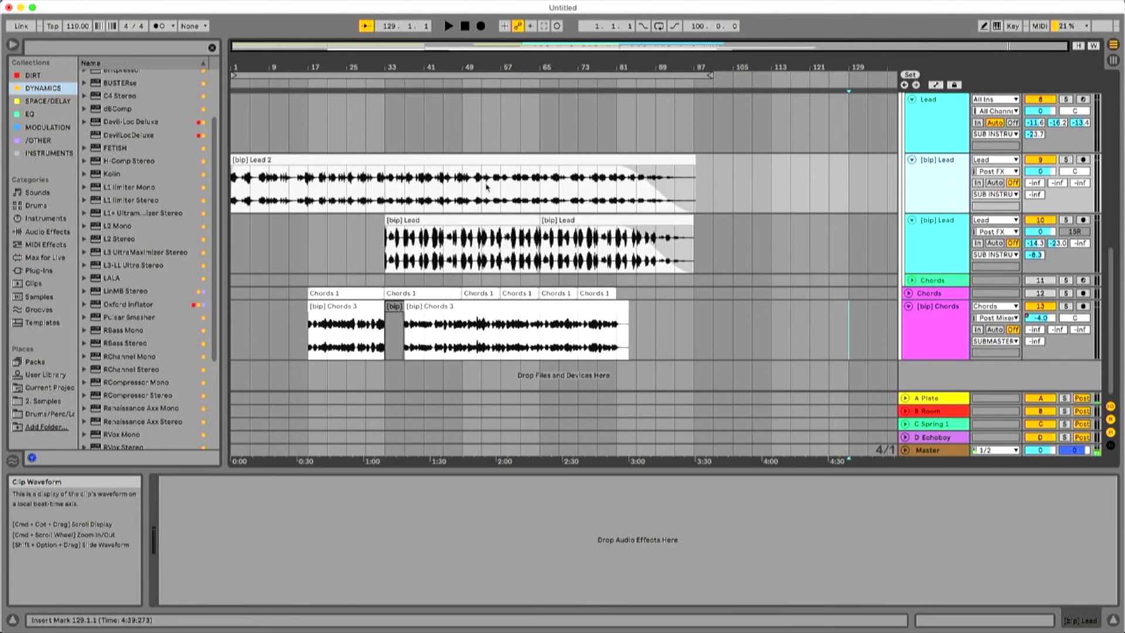
{"action": "left_click", "coordinate": [561, 322]}
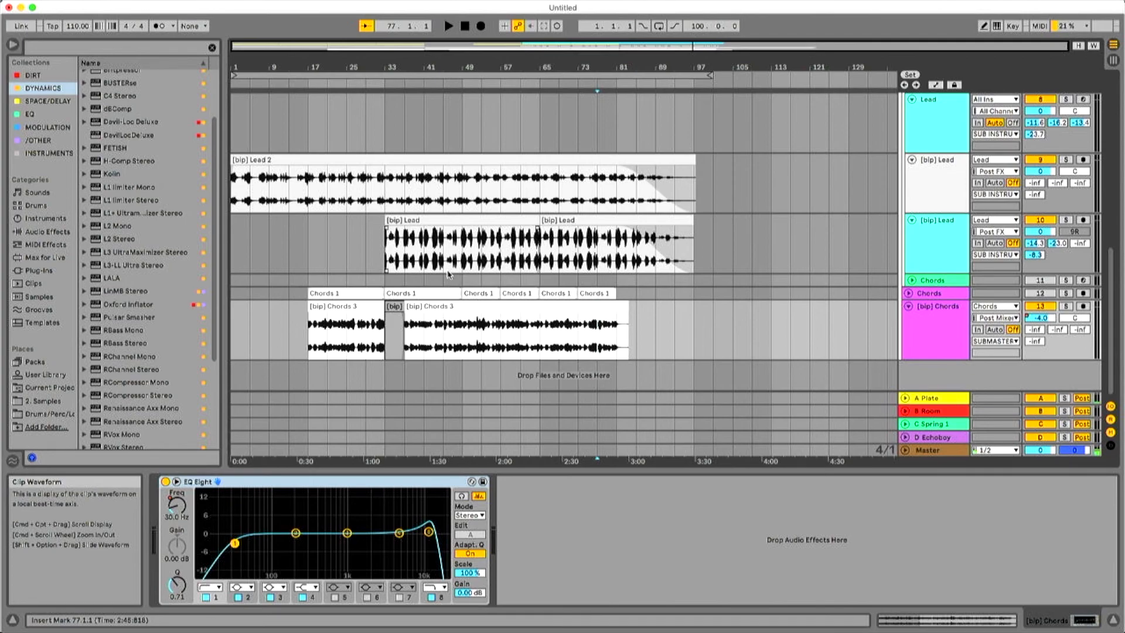
{"action": "scroll", "coordinate": [448, 272], "scroll_direction": "up", "scroll_amount": 6}
{"action": "scroll", "coordinate": [574, 282], "scroll_direction": "down", "scroll_amount": 3}
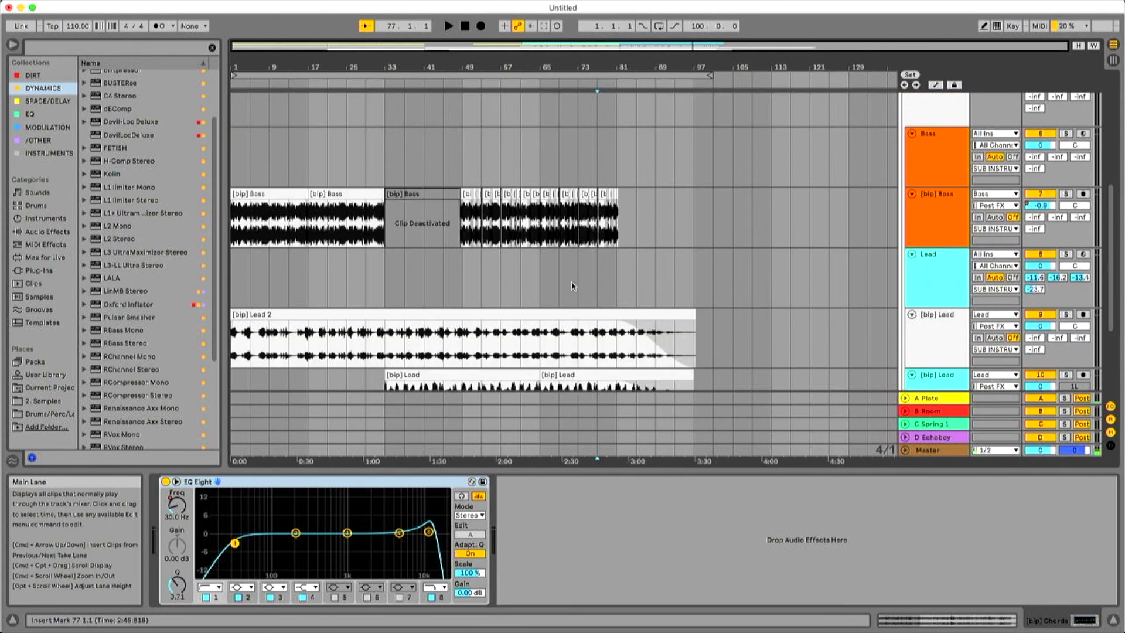
{"action": "scroll", "coordinate": [535, 289], "scroll_direction": "down", "scroll_amount": 3}
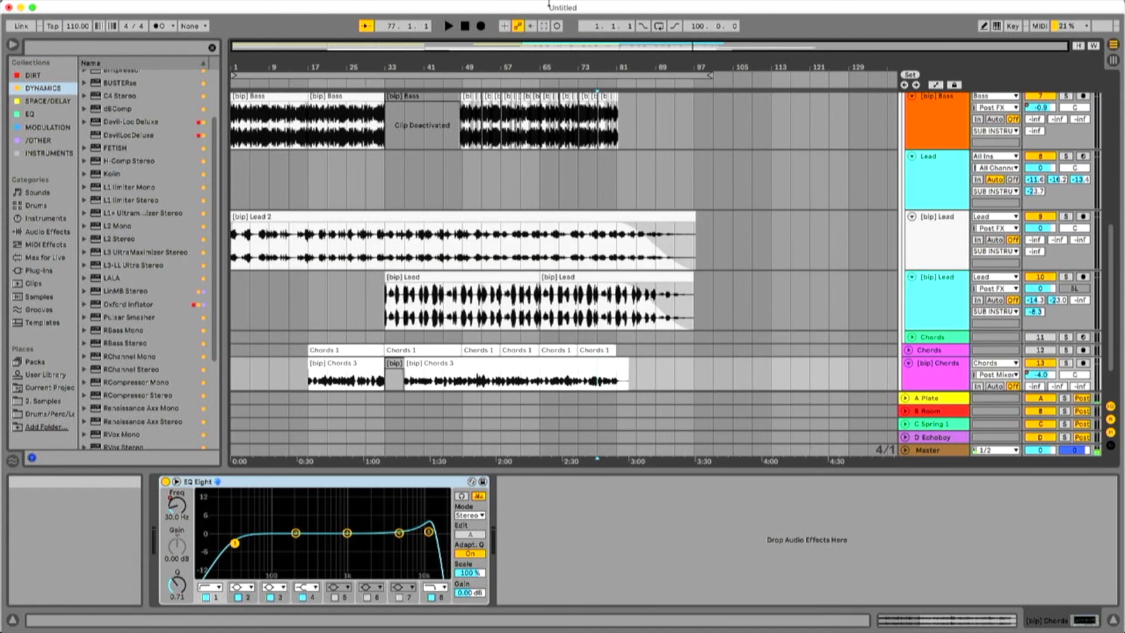
{"action": "scroll", "coordinate": [549, 271], "scroll_direction": "down", "scroll_amount": 3}
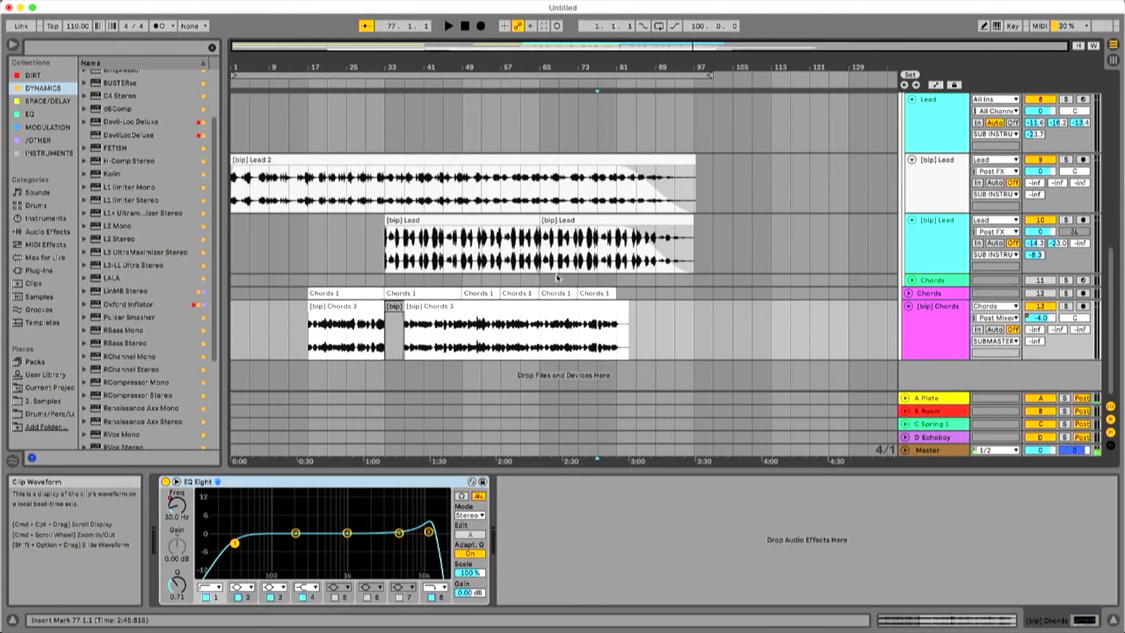
{"action": "left_click", "coordinate": [615, 306]}
{"action": "left_click", "coordinate": [692, 321]}
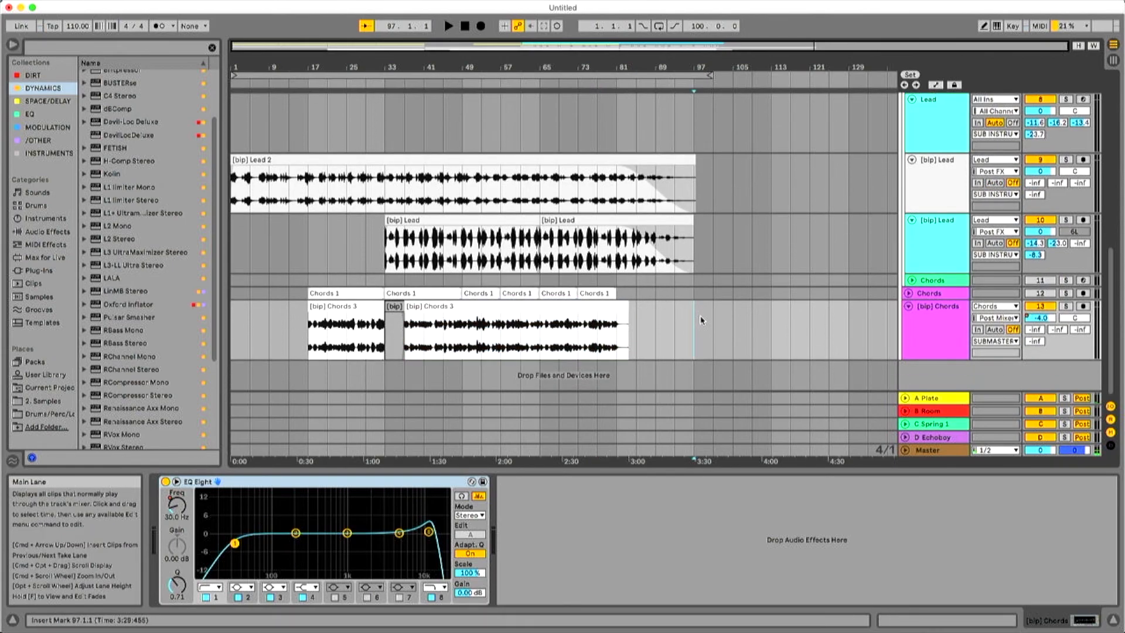